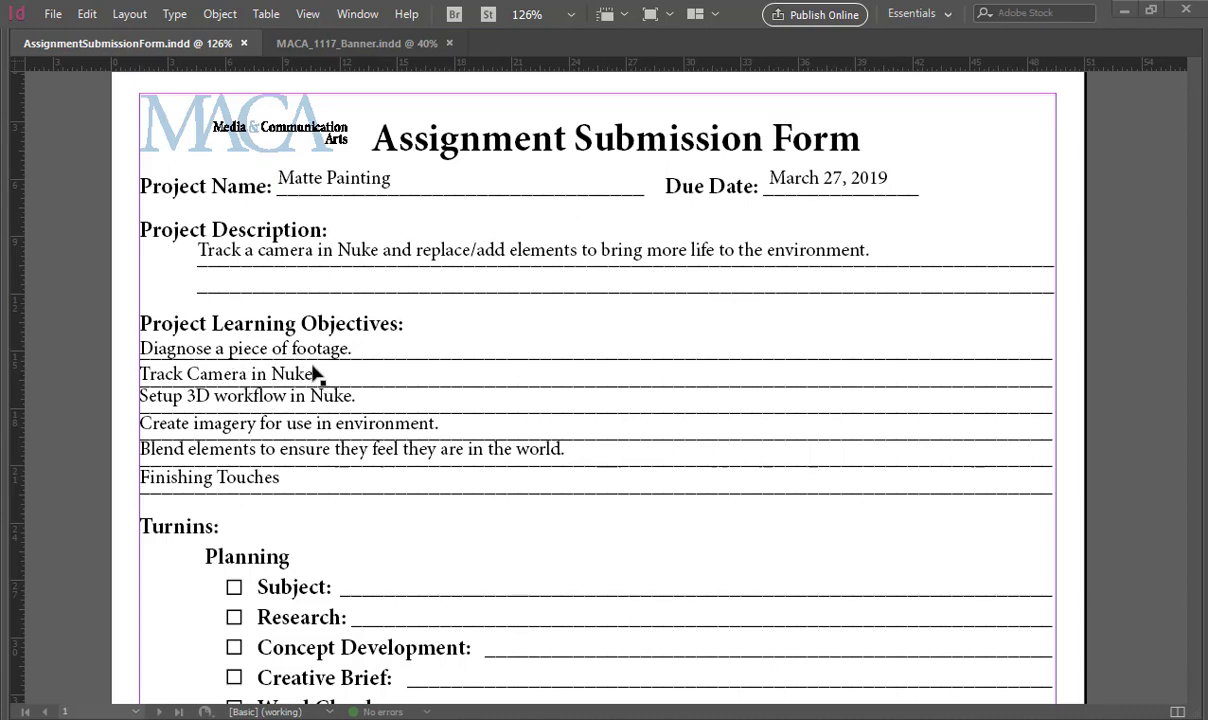
Review the Assignment Submission Form from the project details down to the grade sign-off line, and minimize the document window
scroll(180, 400, down, 1)
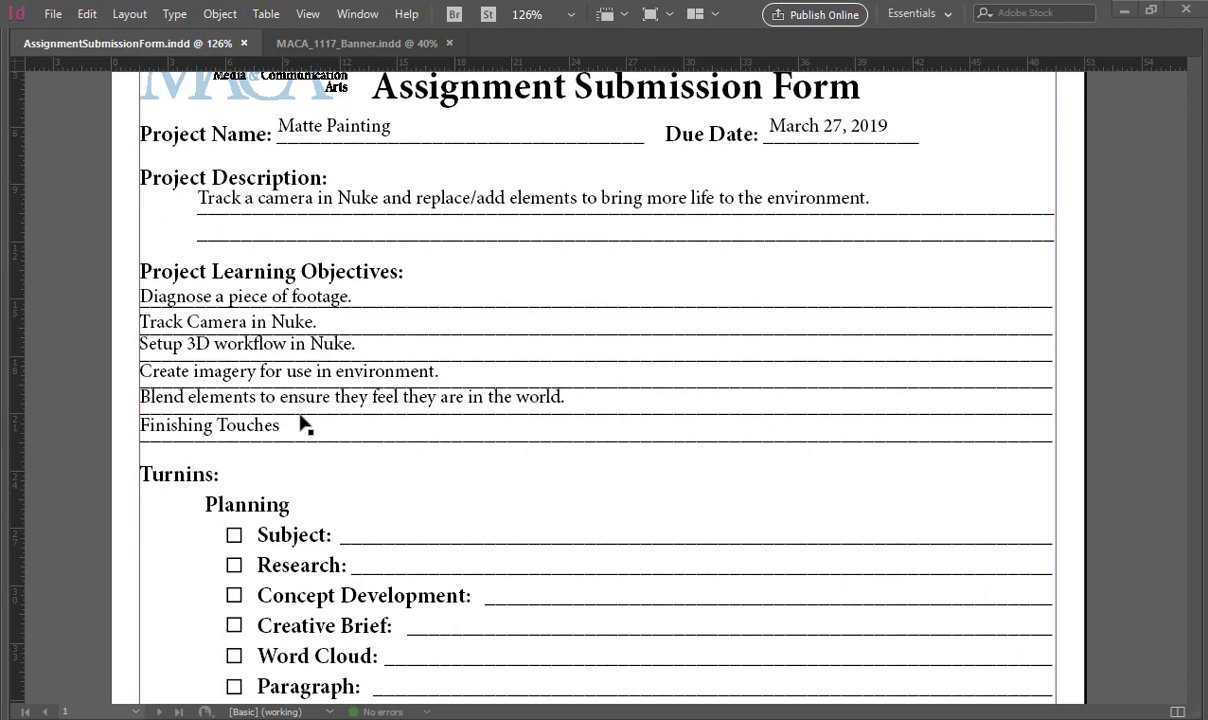
scroll(305, 425, down, 10)
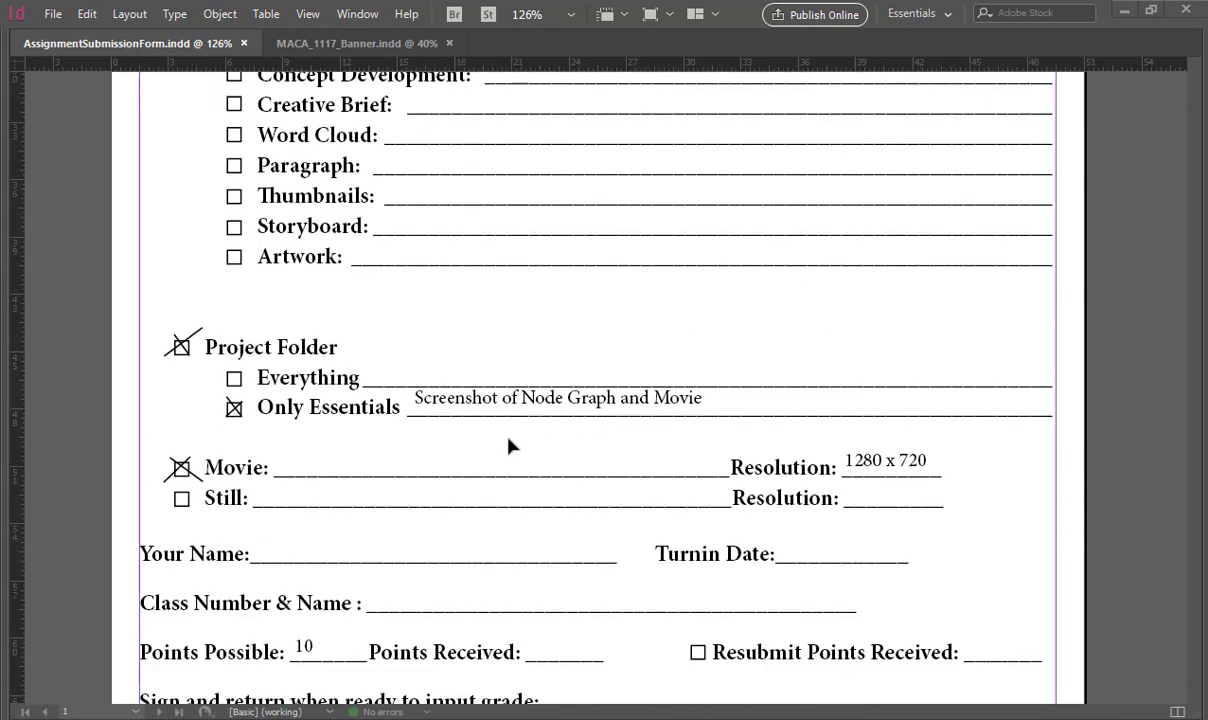
scroll(600, 435, down, 1)
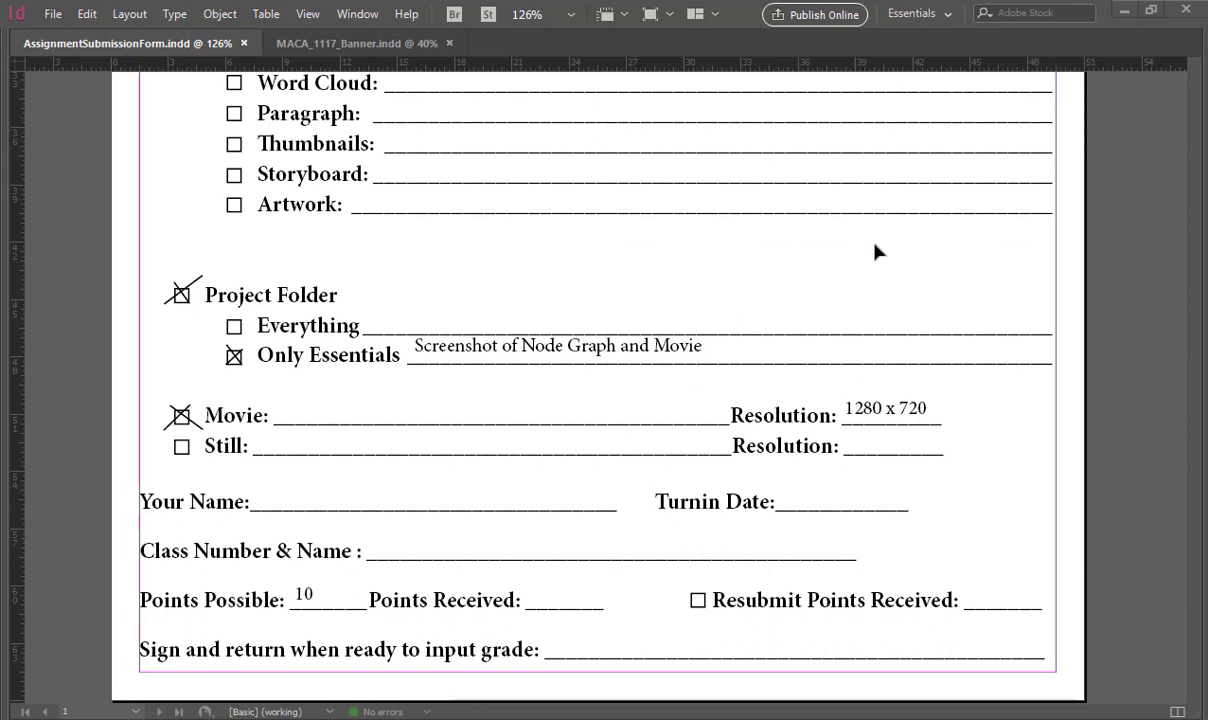
click(1127, 11)
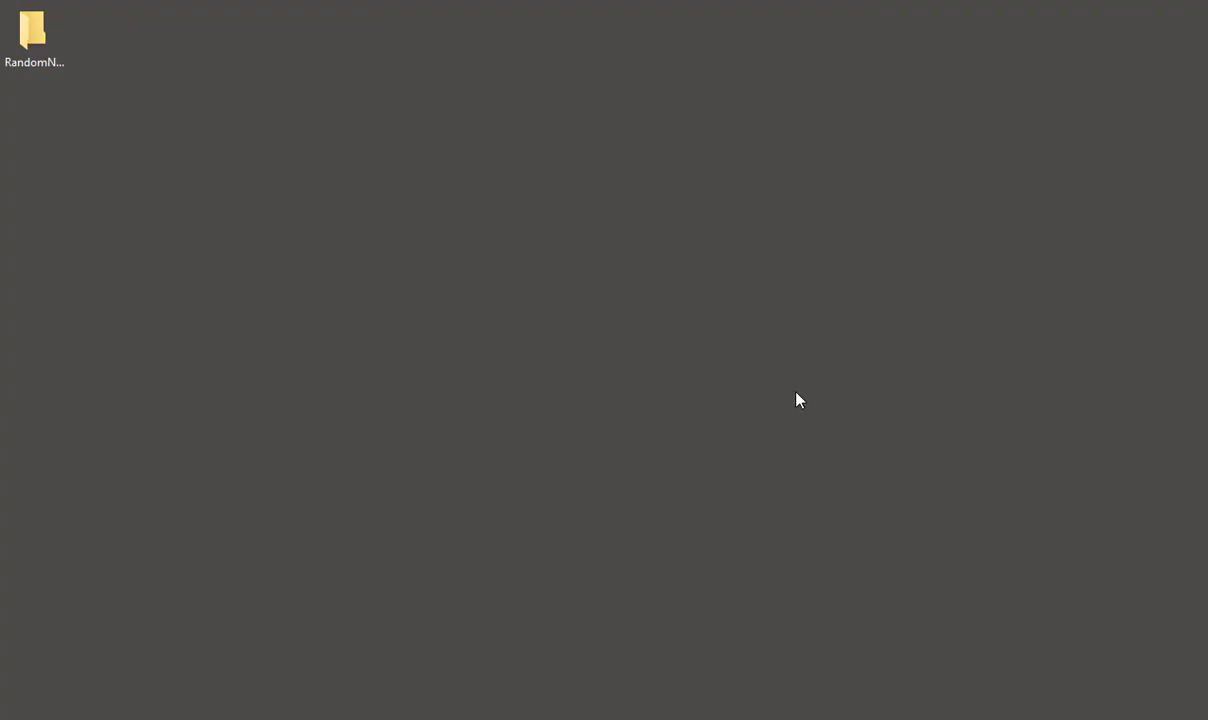
Launch After Effects by searching for "after" from the desktop
key(super)
text(after)
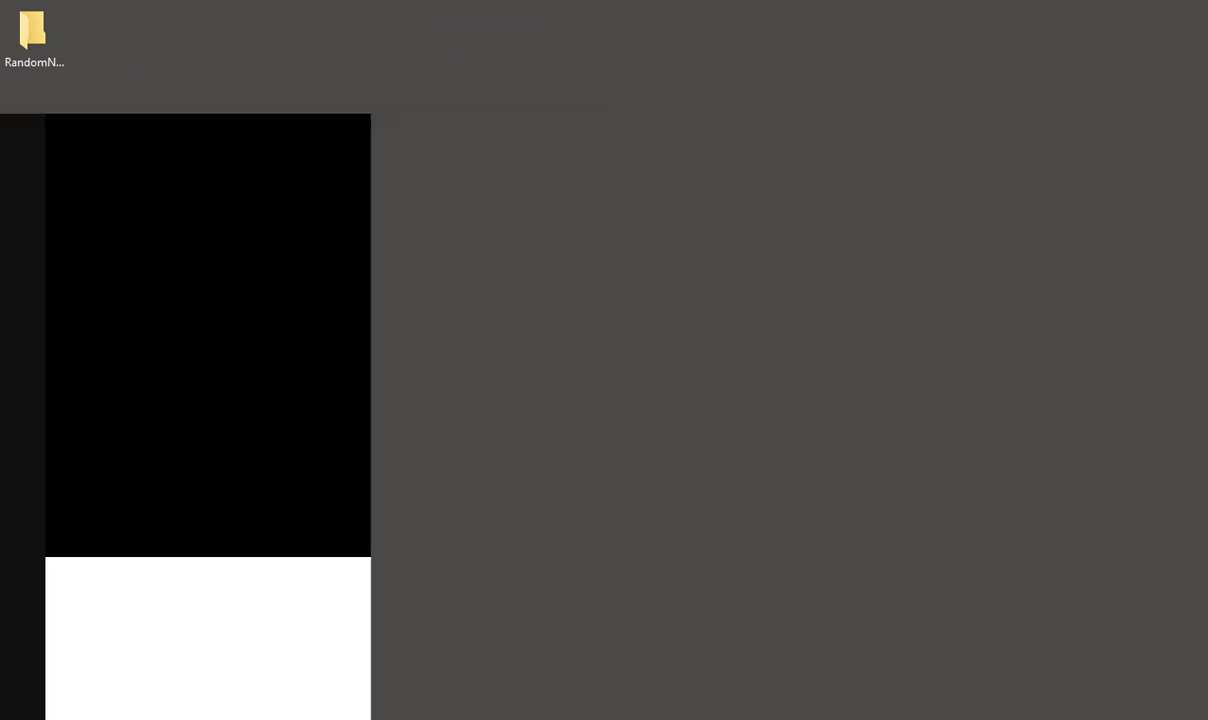
key(Return)
Launch NukeX and restore the autosaved untitled script
key(super)
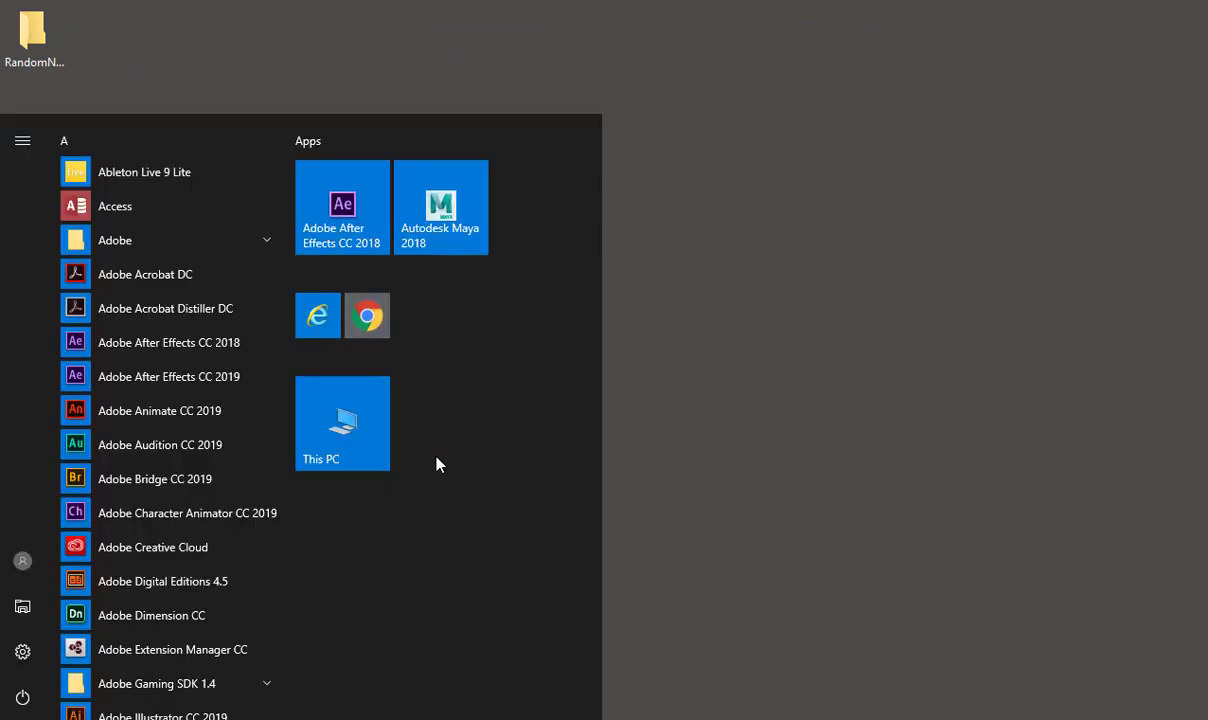
key(super)
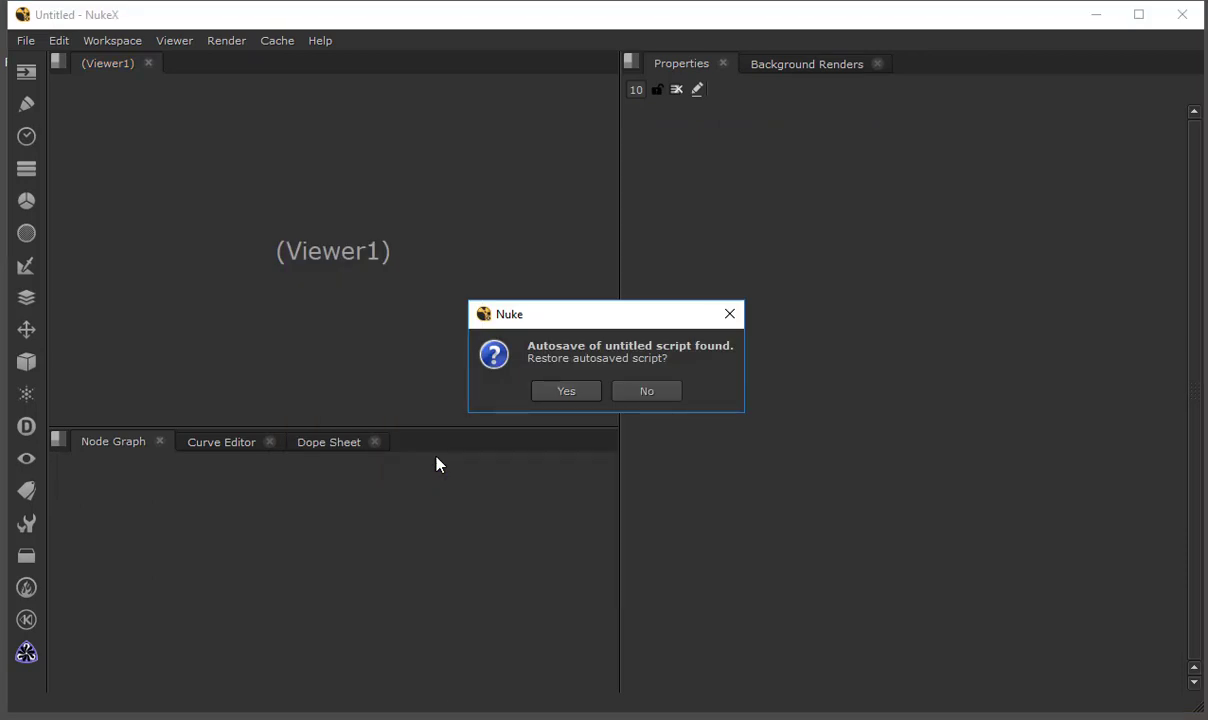
click(566, 393)
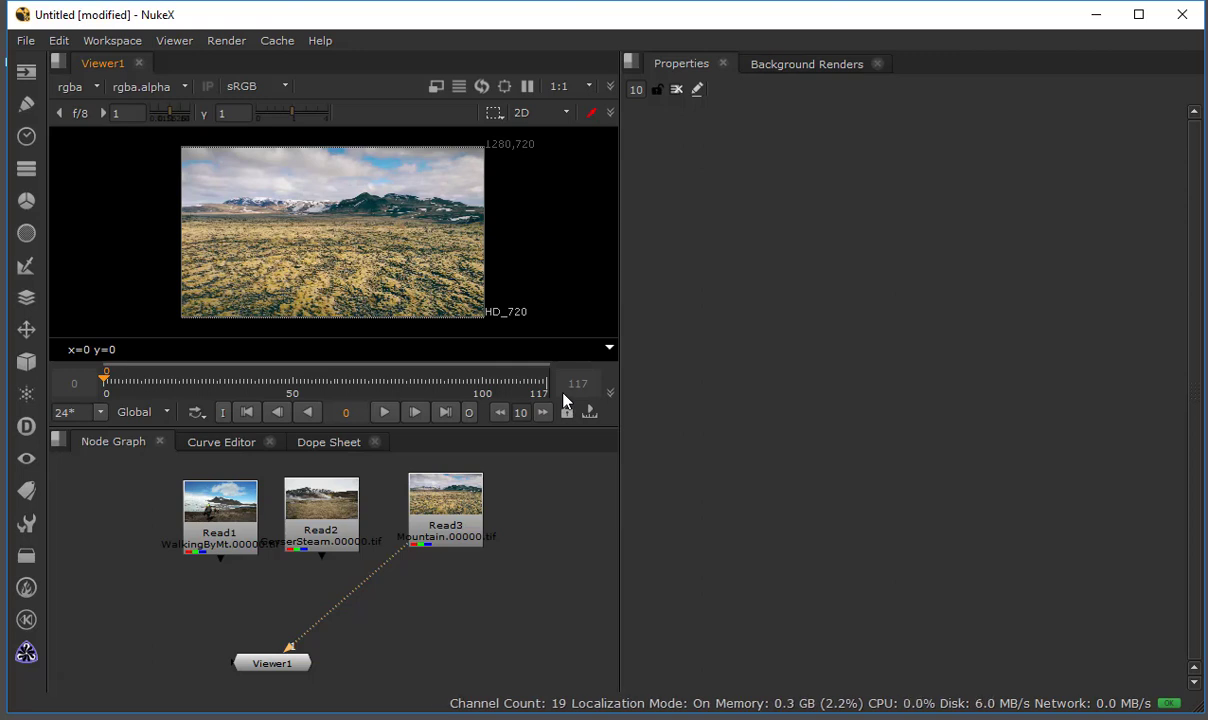
Play the Mountain footage in the viewer from the first frame
click(190, 381)
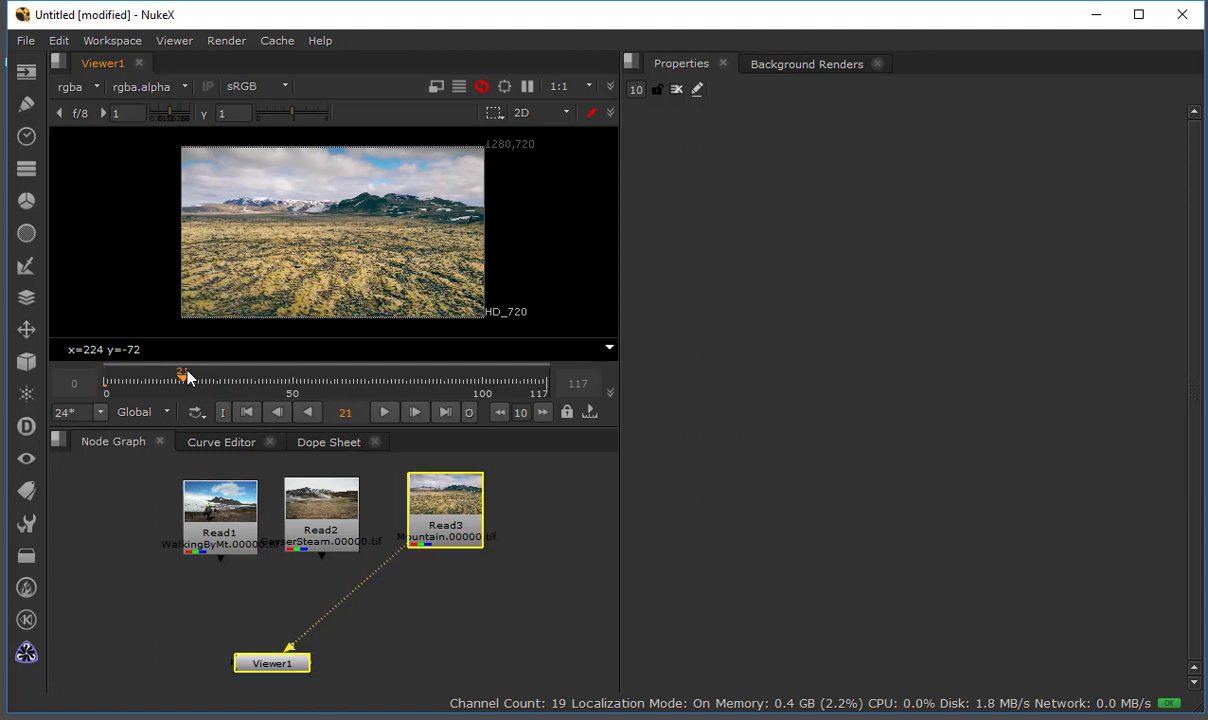
click(245, 412)
click(385, 412)
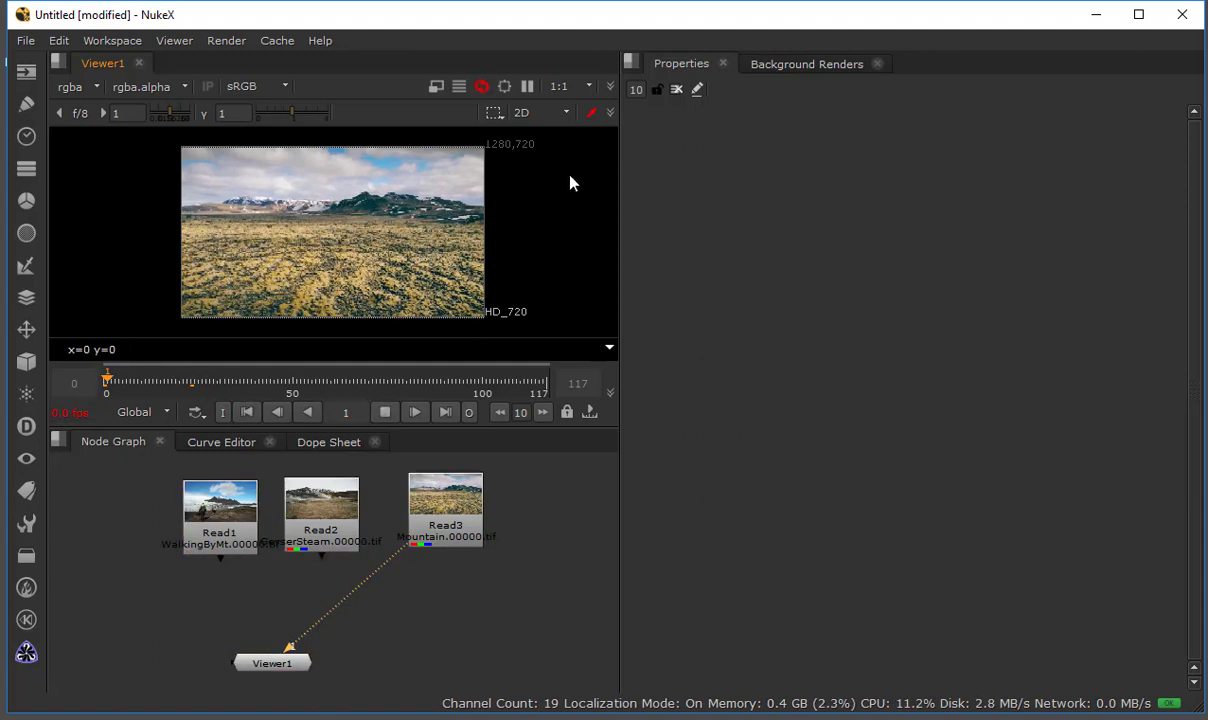
Lower the viewer's resolution to 1:4 and scrub through the second half of the Mountain footage
click(562, 90)
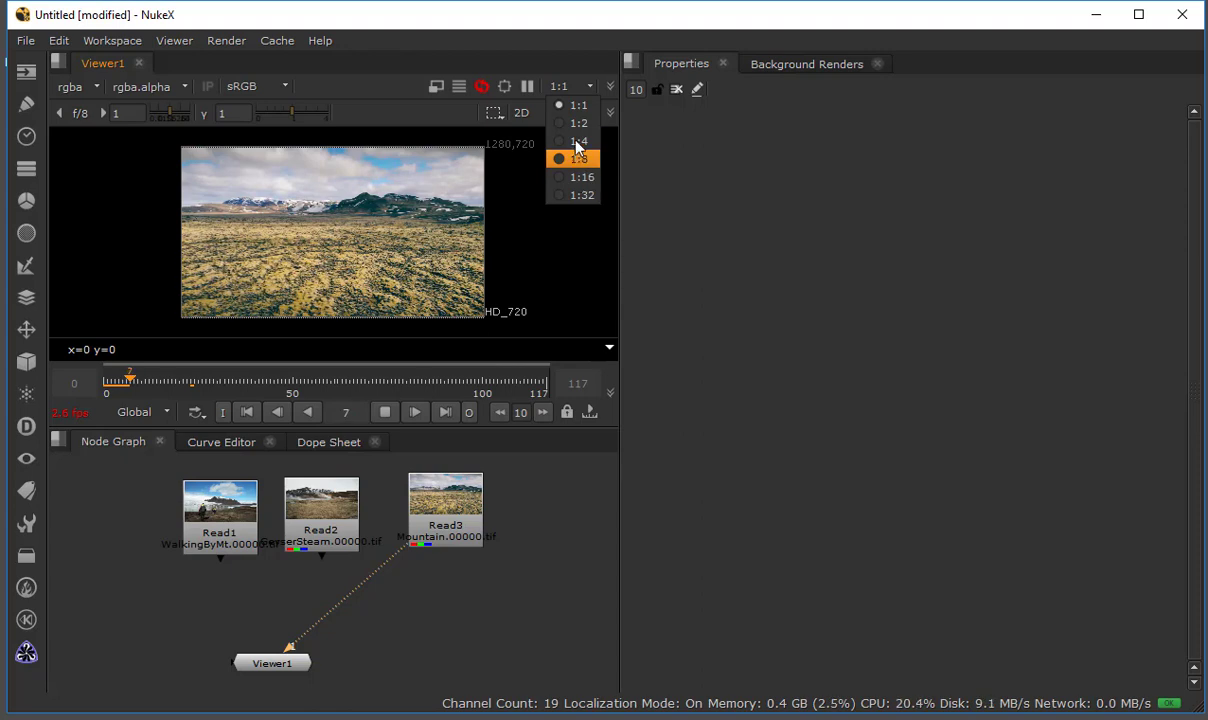
click(578, 141)
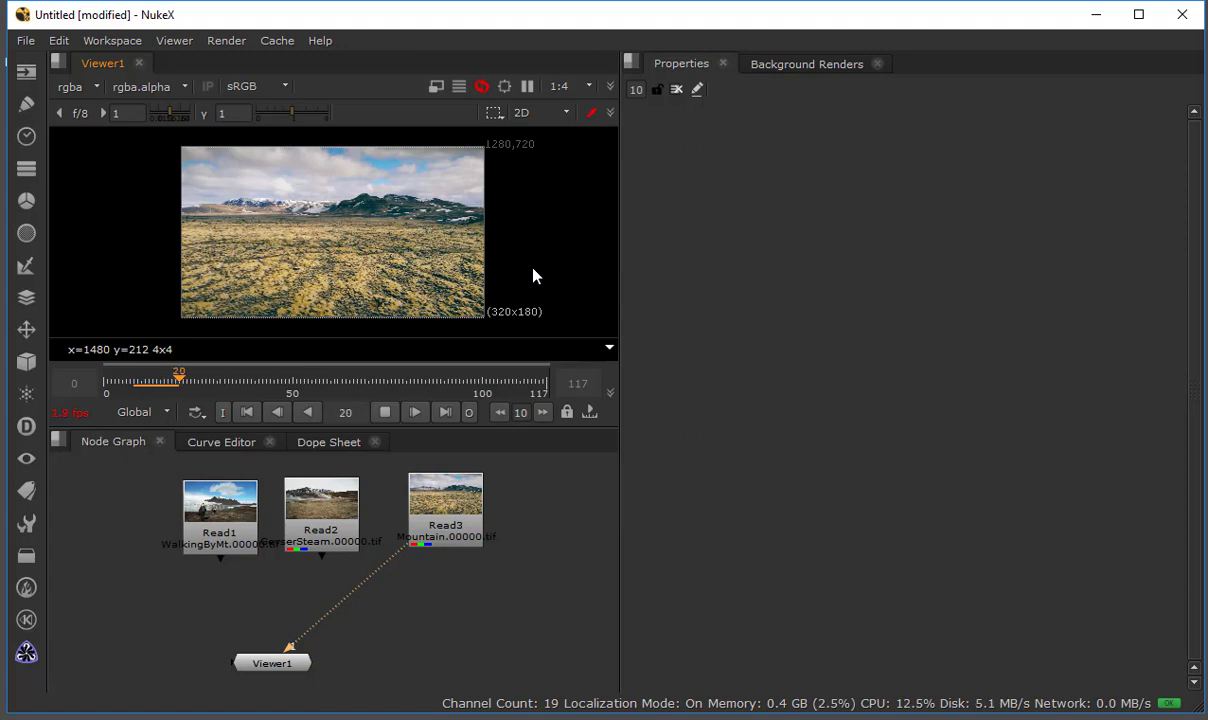
click(296, 375)
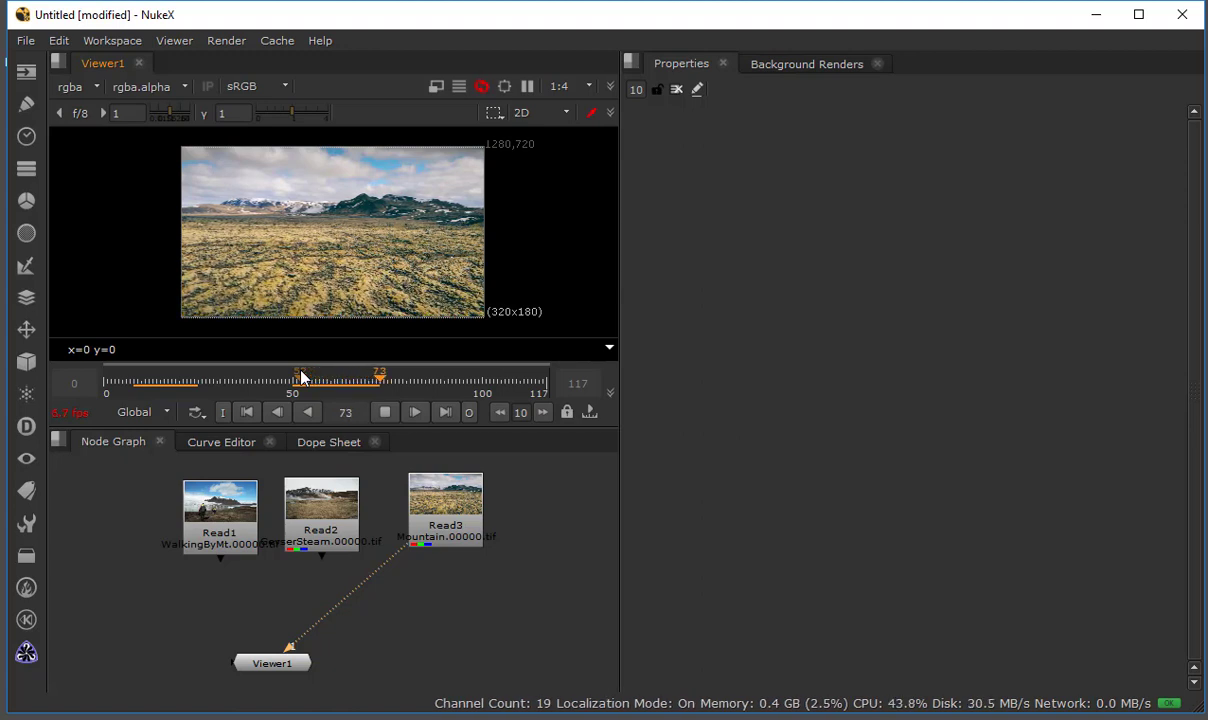
drag(308, 379, 487, 388)
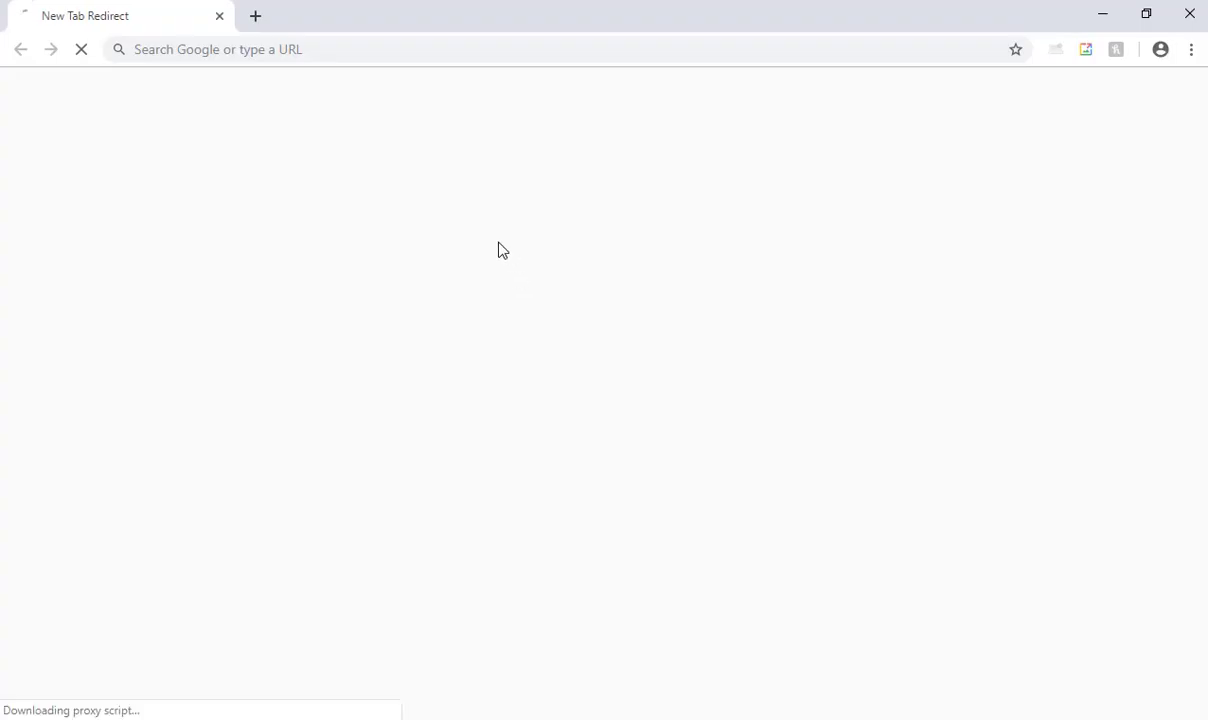
Search Google in Chrome for "hd video free", look through the free stock footage sites, and close the browser
text(h)
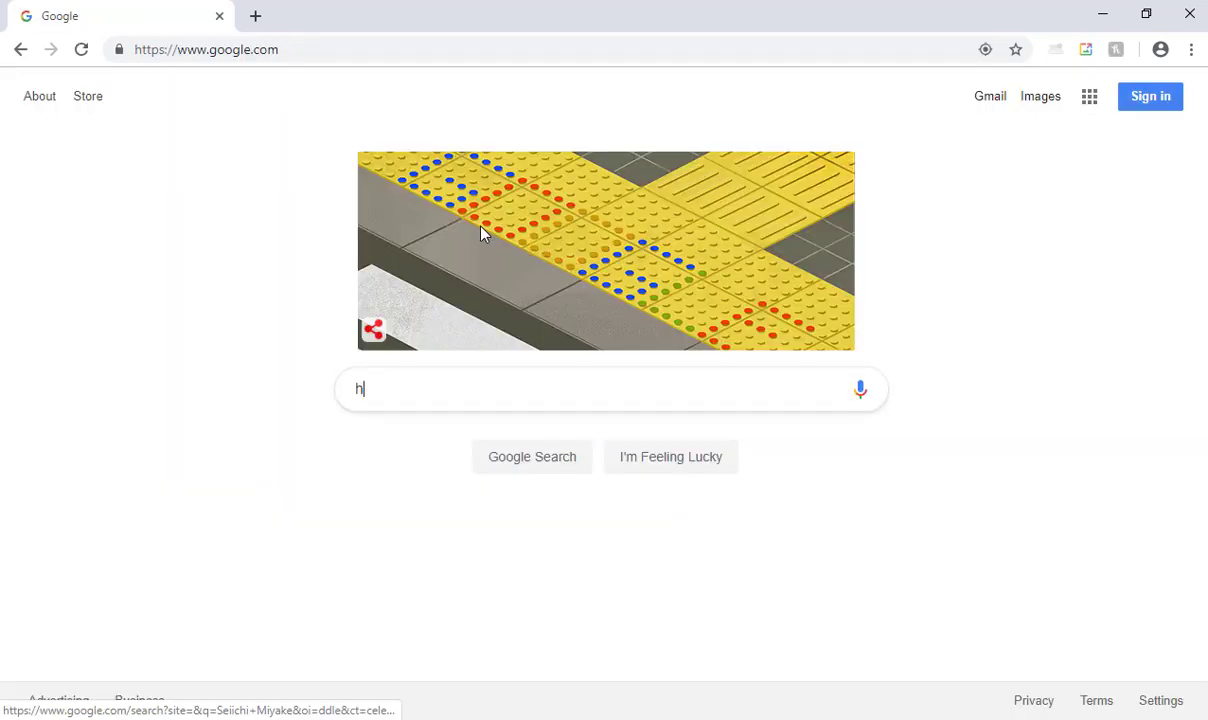
text(d vide)
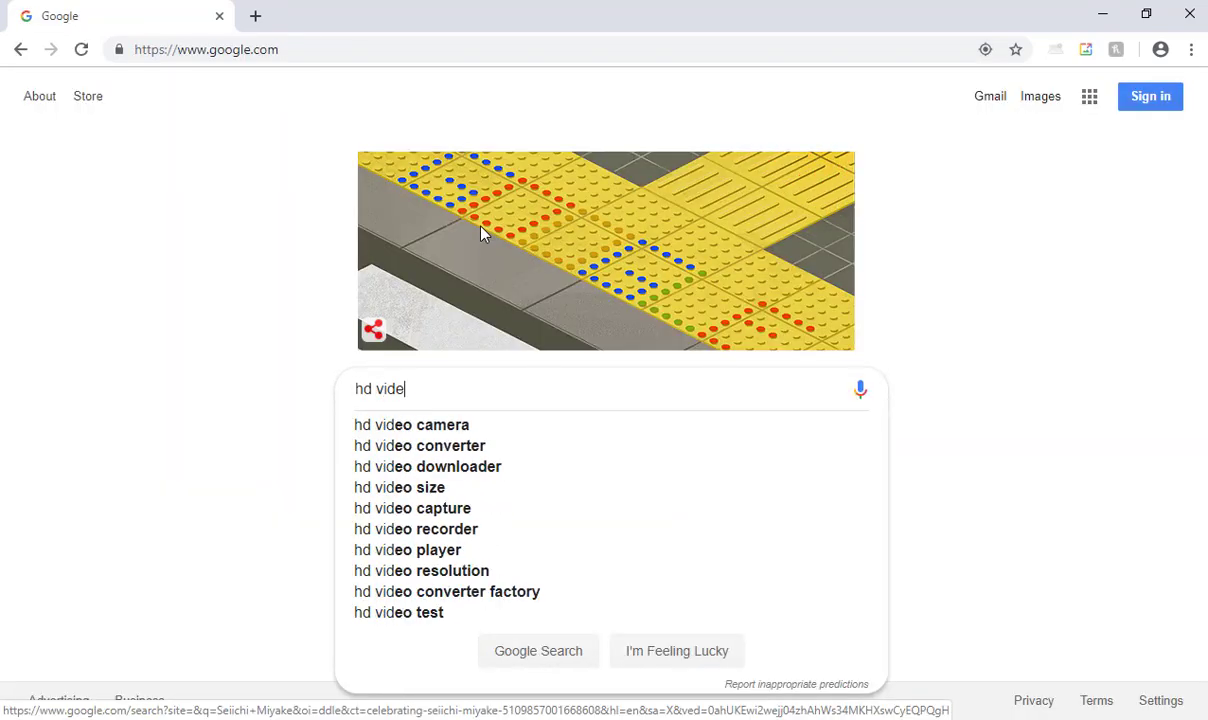
text(o free)
key(Return)
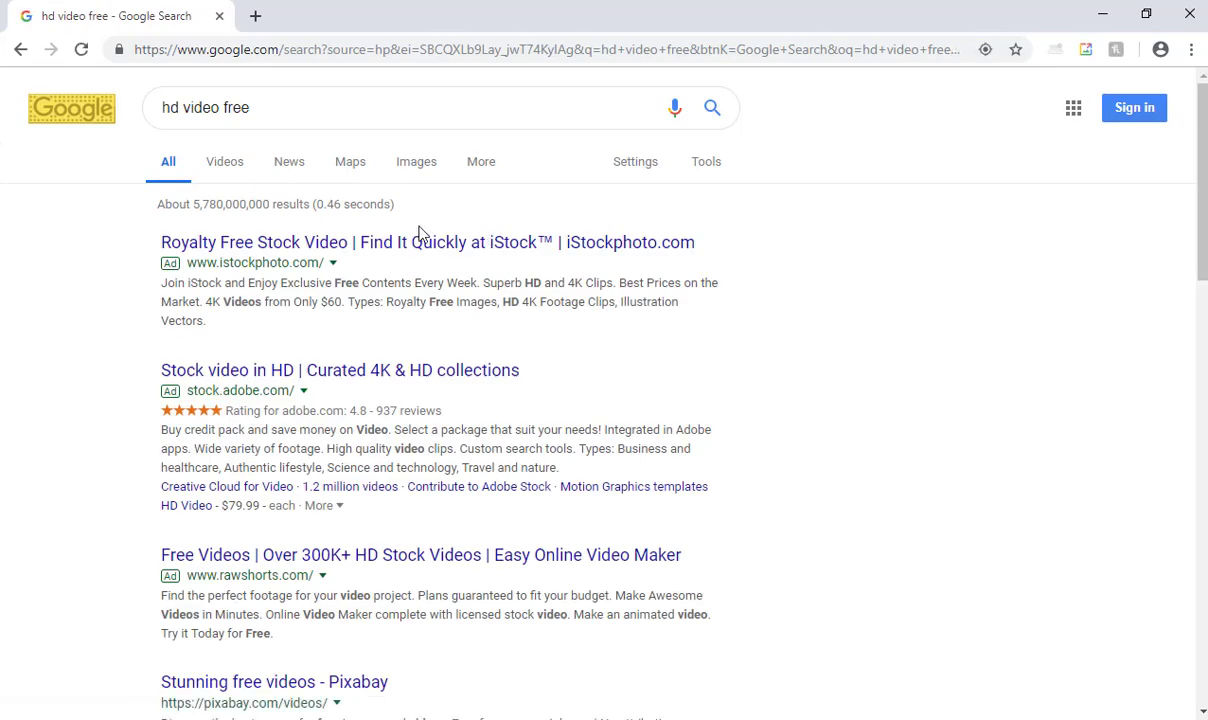
scroll(420, 232, down, 2)
scroll(306, 410, down, 1)
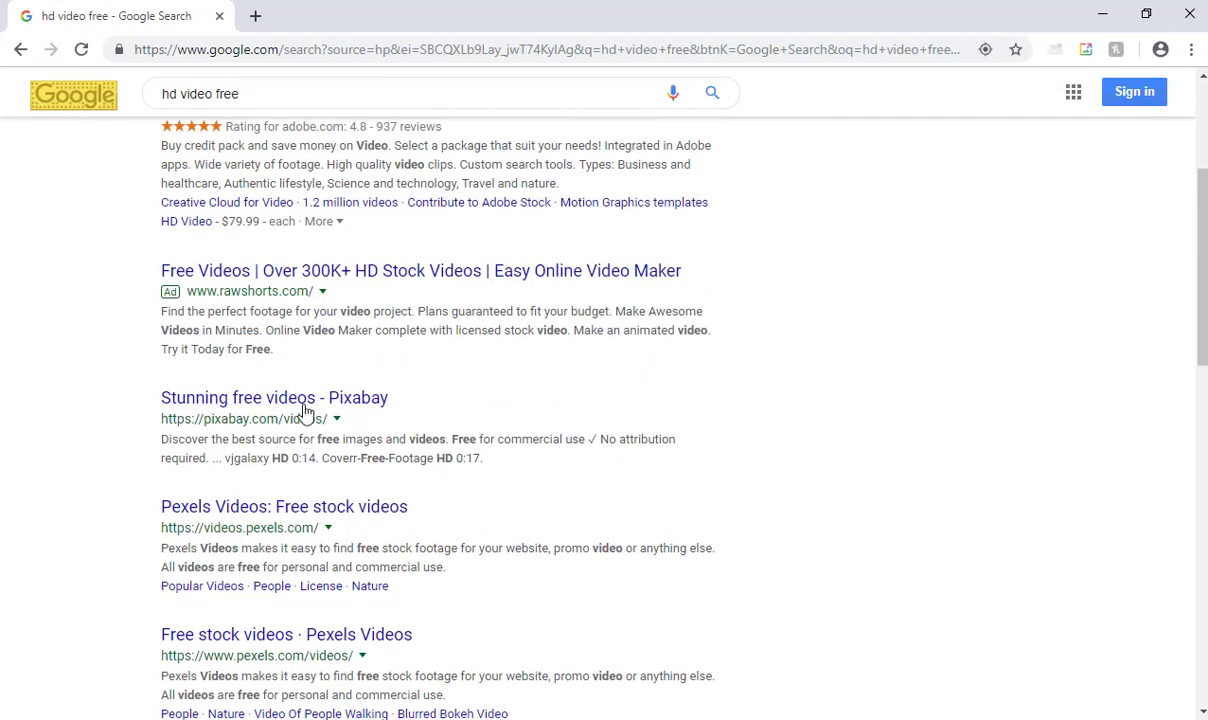
scroll(306, 412, down, 3)
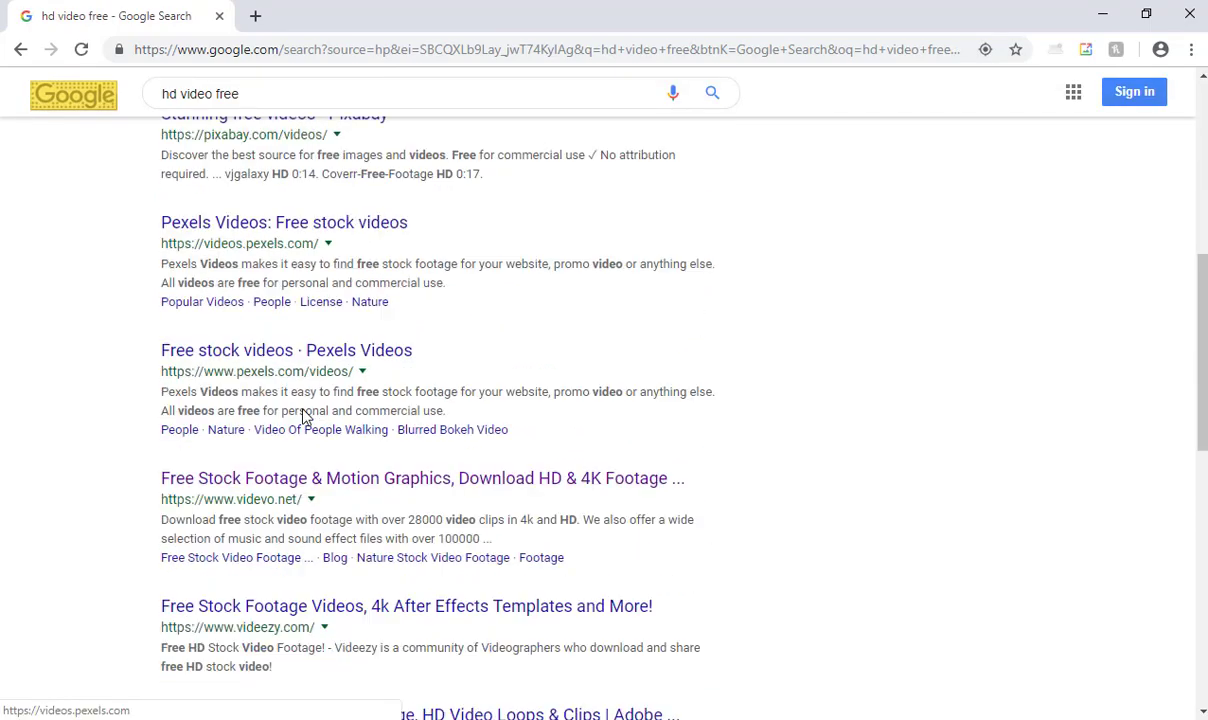
scroll(306, 415, down, 1)
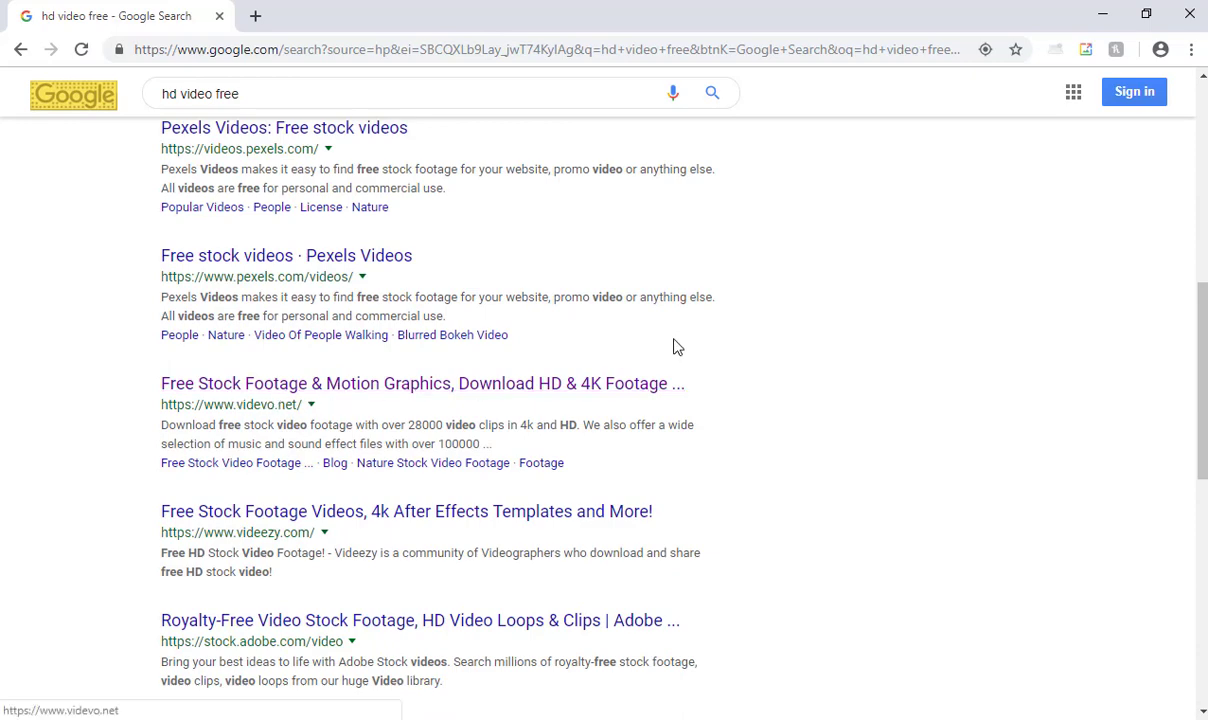
click(1184, 16)
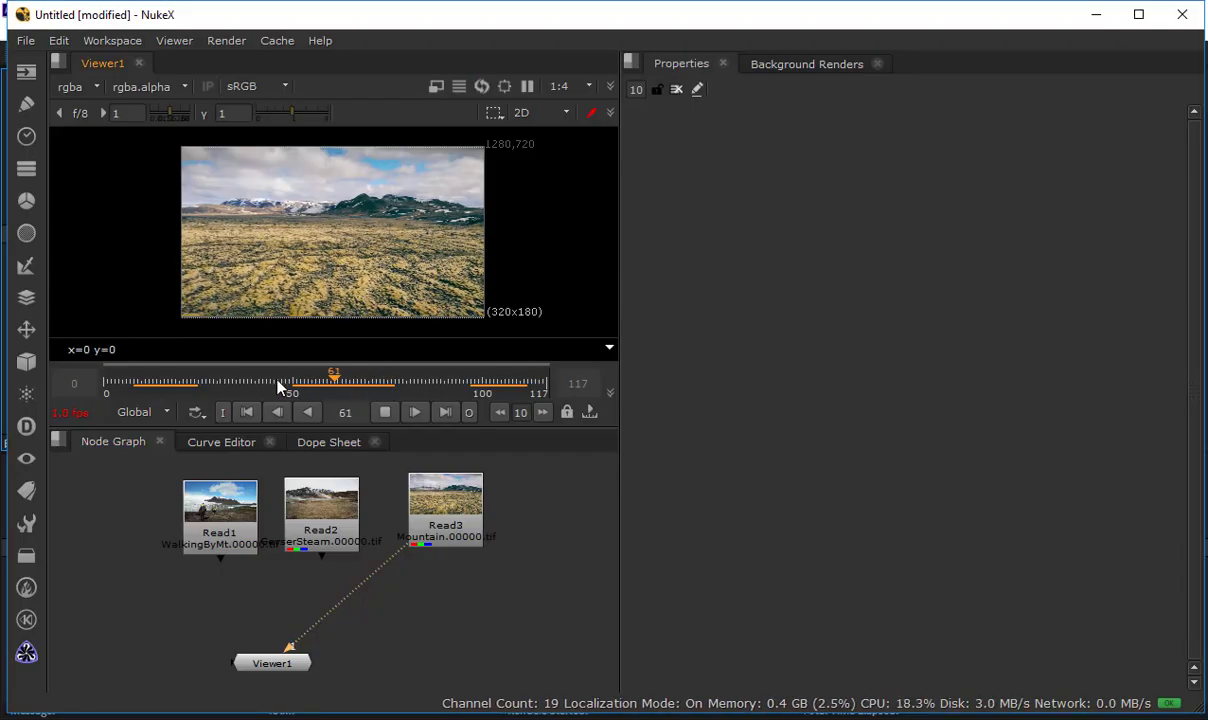
Connect the viewer to the GeyserSteam read node and stop the playback
click(312, 535)
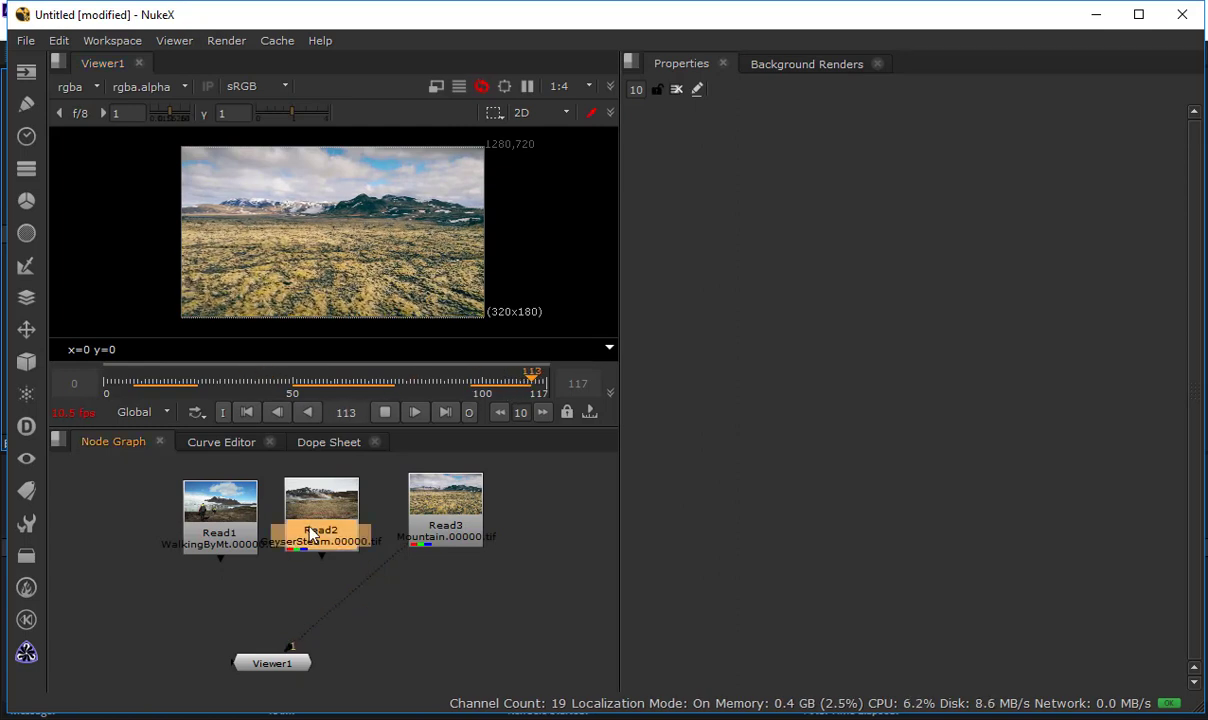
key(1)
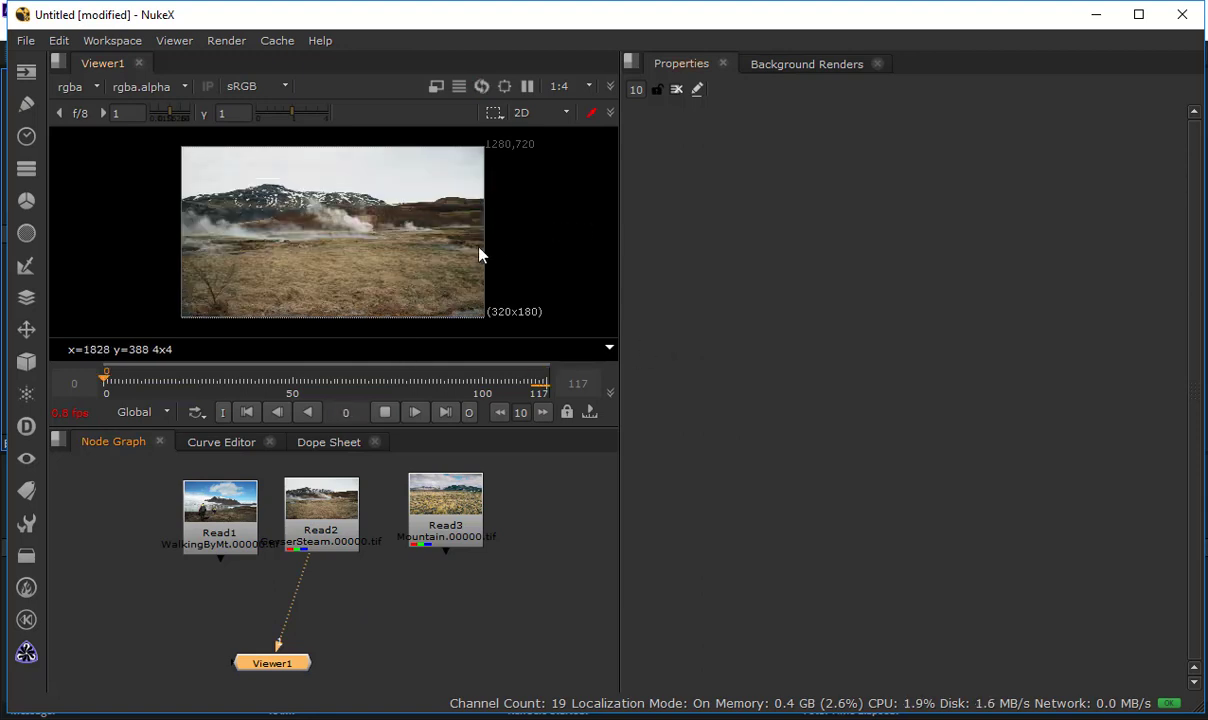
click(385, 412)
click(445, 500)
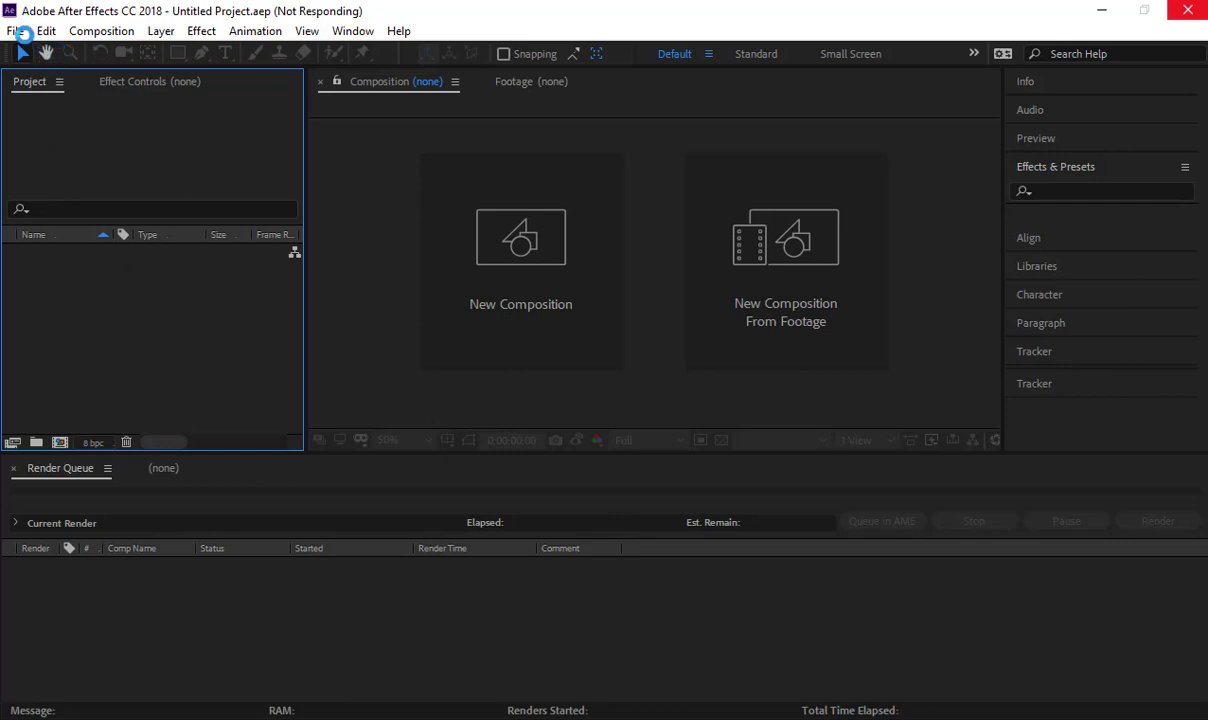
In After Effects, browse the import dialog to the matte painting project's Footage and GeyserSteam folders, and cancel the import
double_click(169, 300)
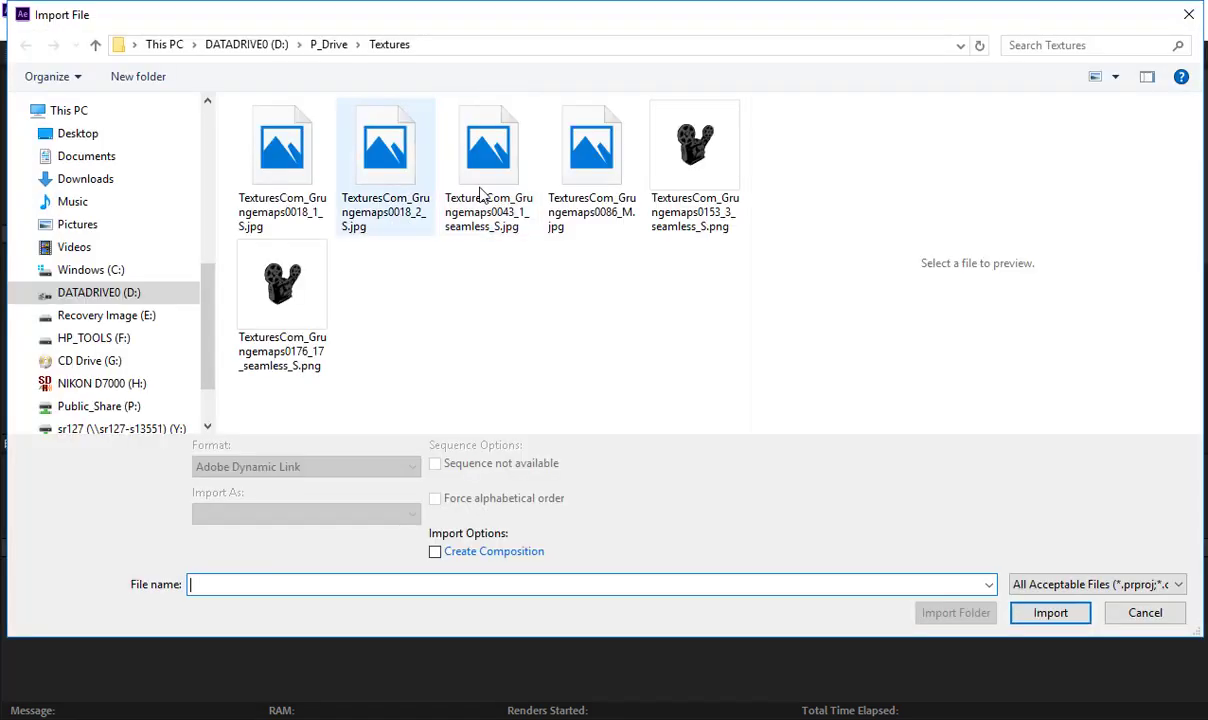
click(329, 46)
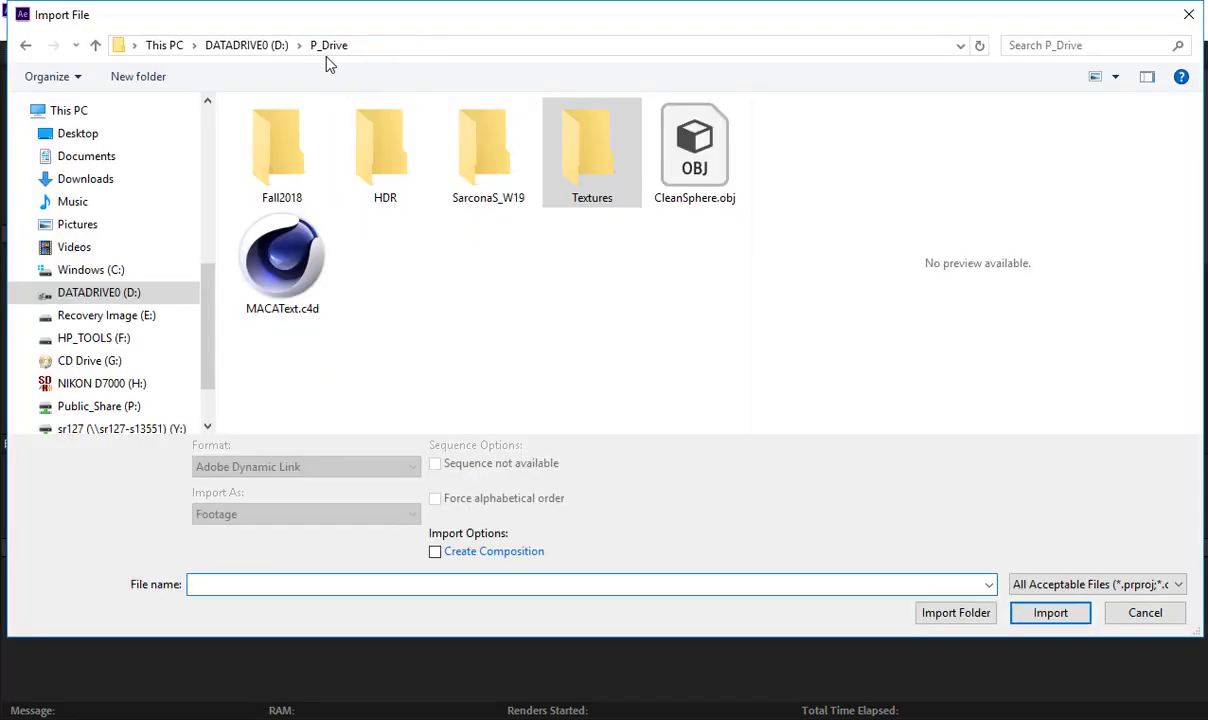
double_click(484, 158)
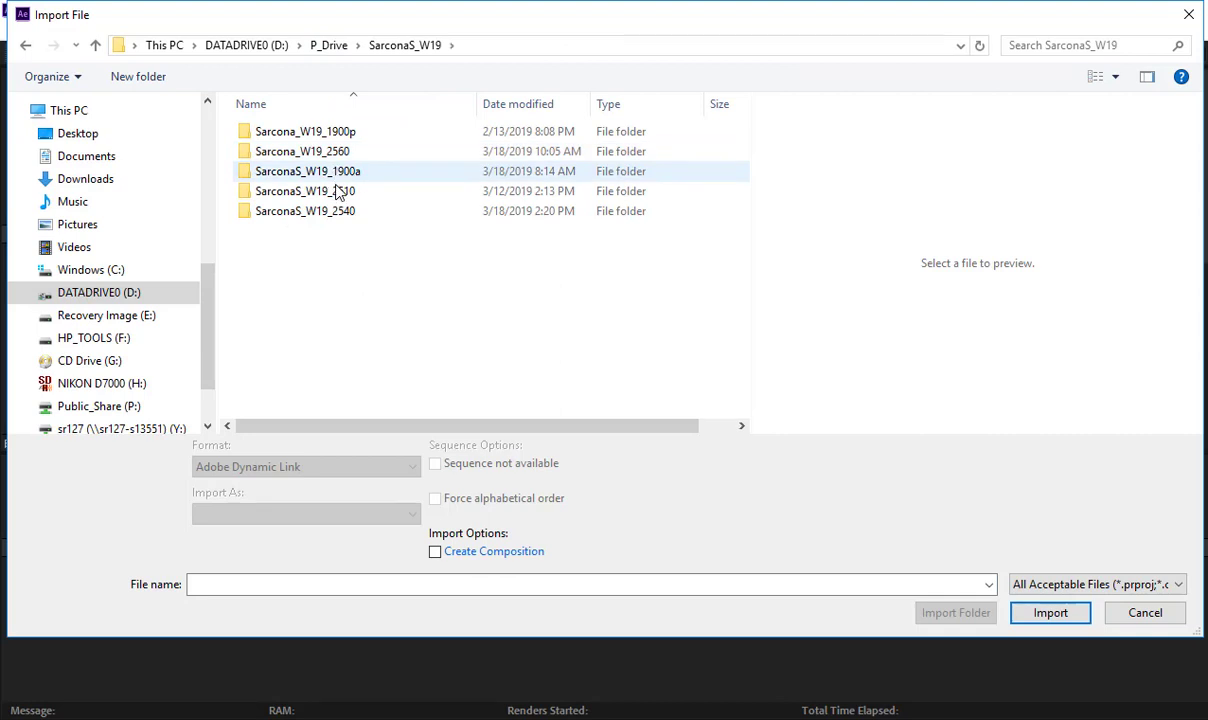
double_click(335, 152)
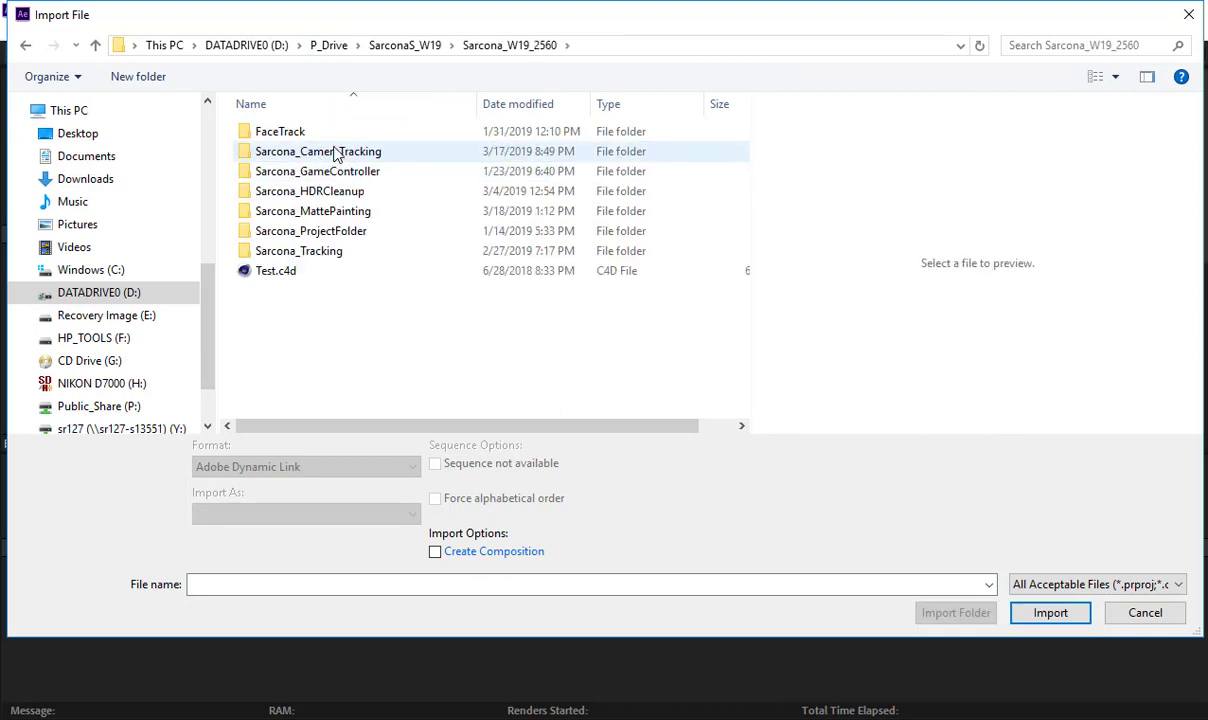
double_click(313, 209)
double_click(311, 134)
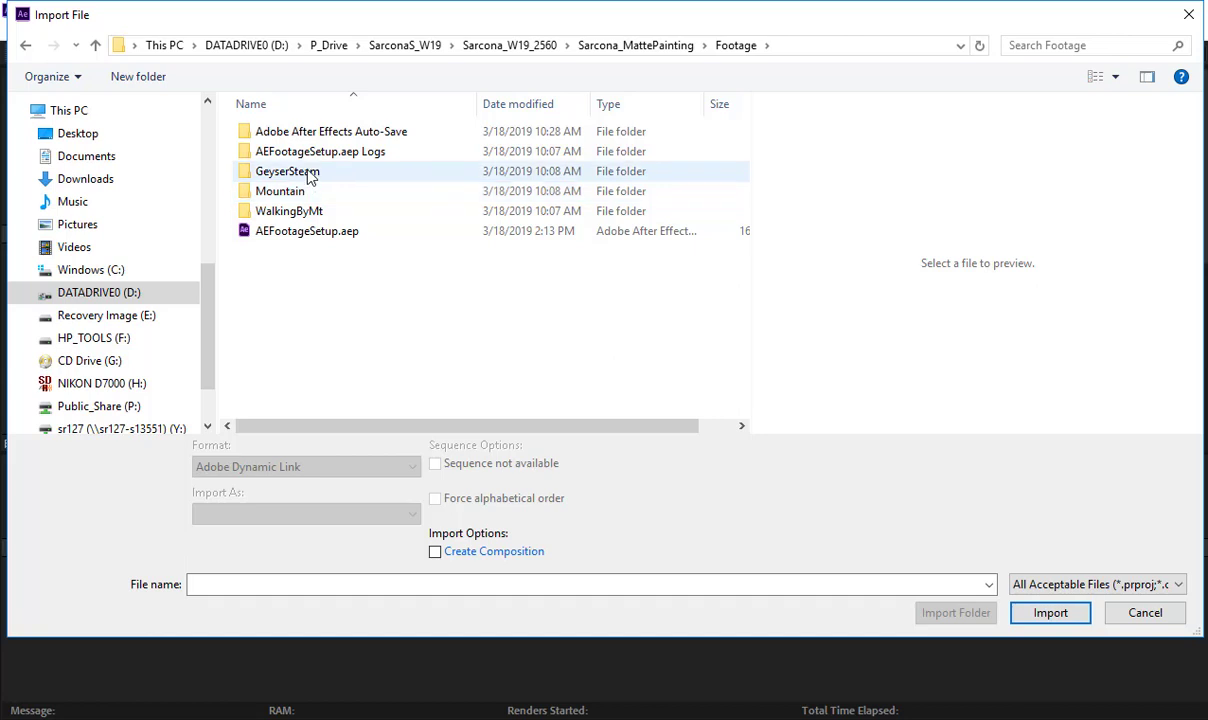
double_click(308, 174)
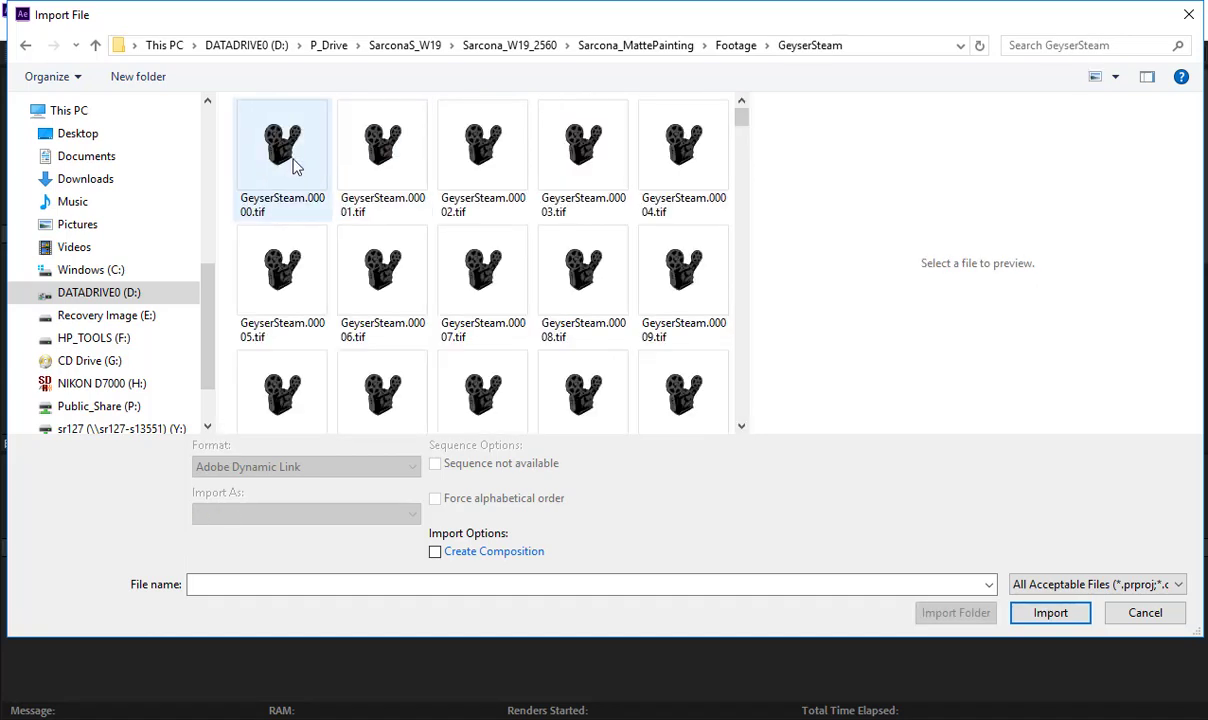
key(alt+Up)
key(alt+Up)
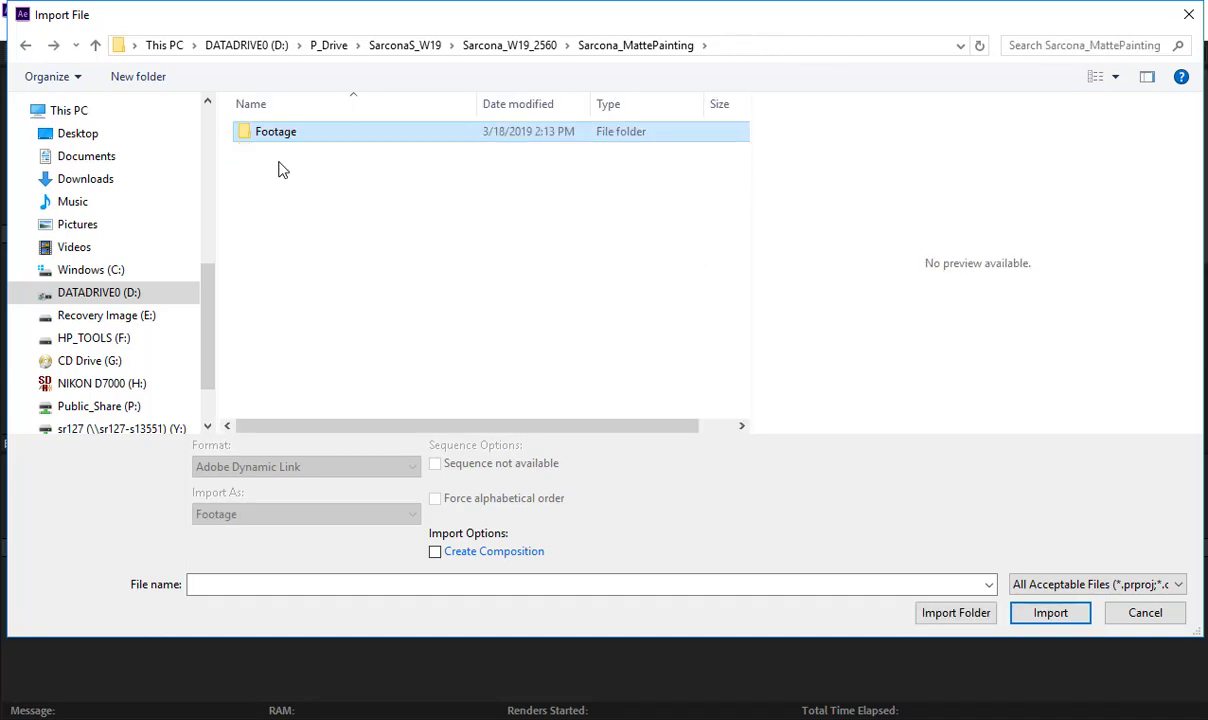
key(alt+Up)
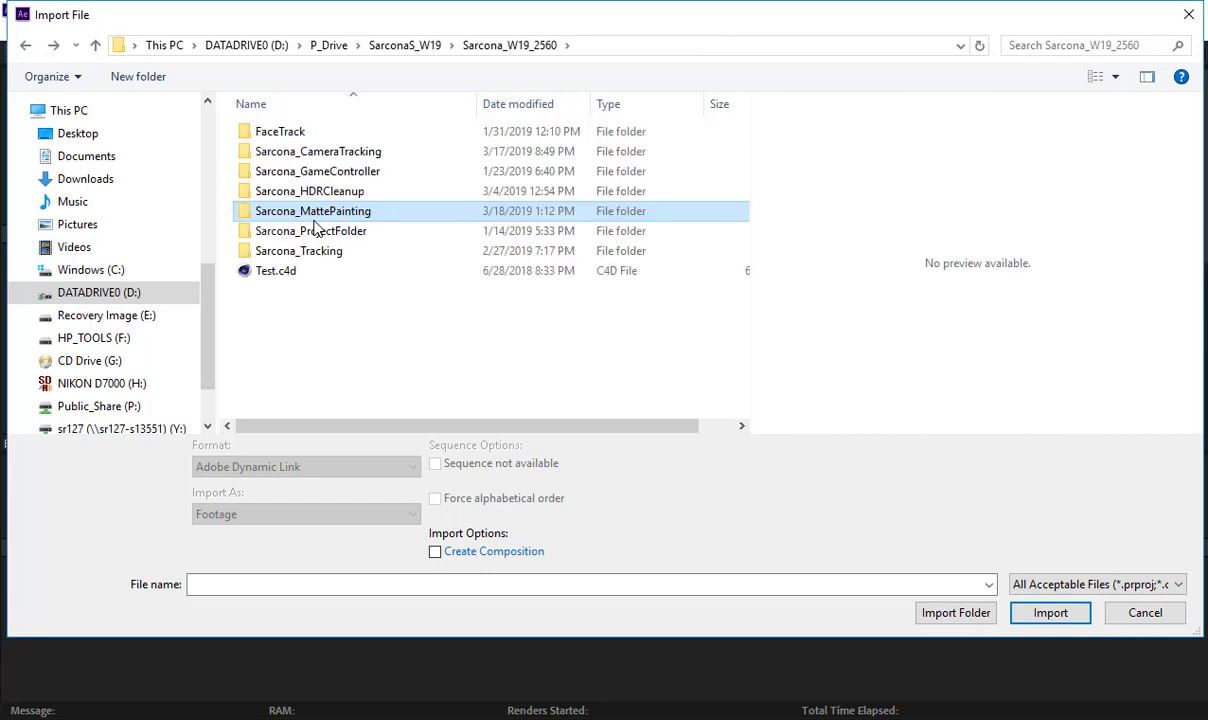
key(Escape)
Switch to NukeX to look over the three footage nodes, and return to After Effects
key(alt+Tab)
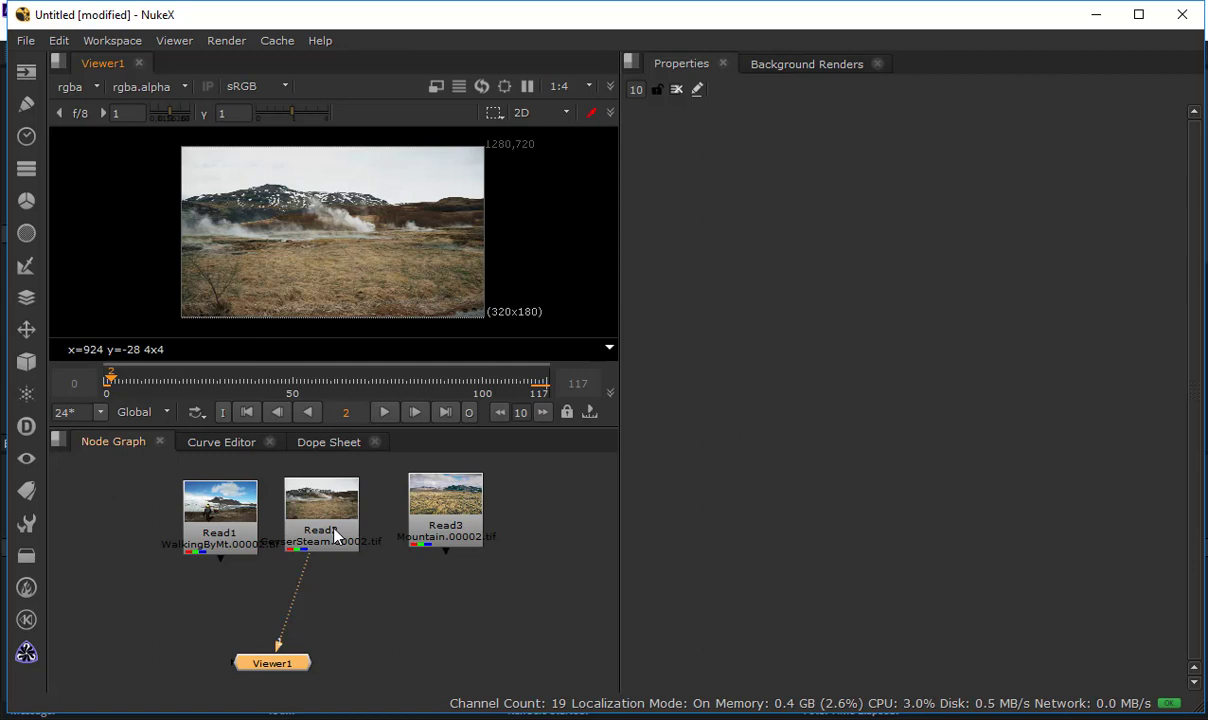
click(578, 572)
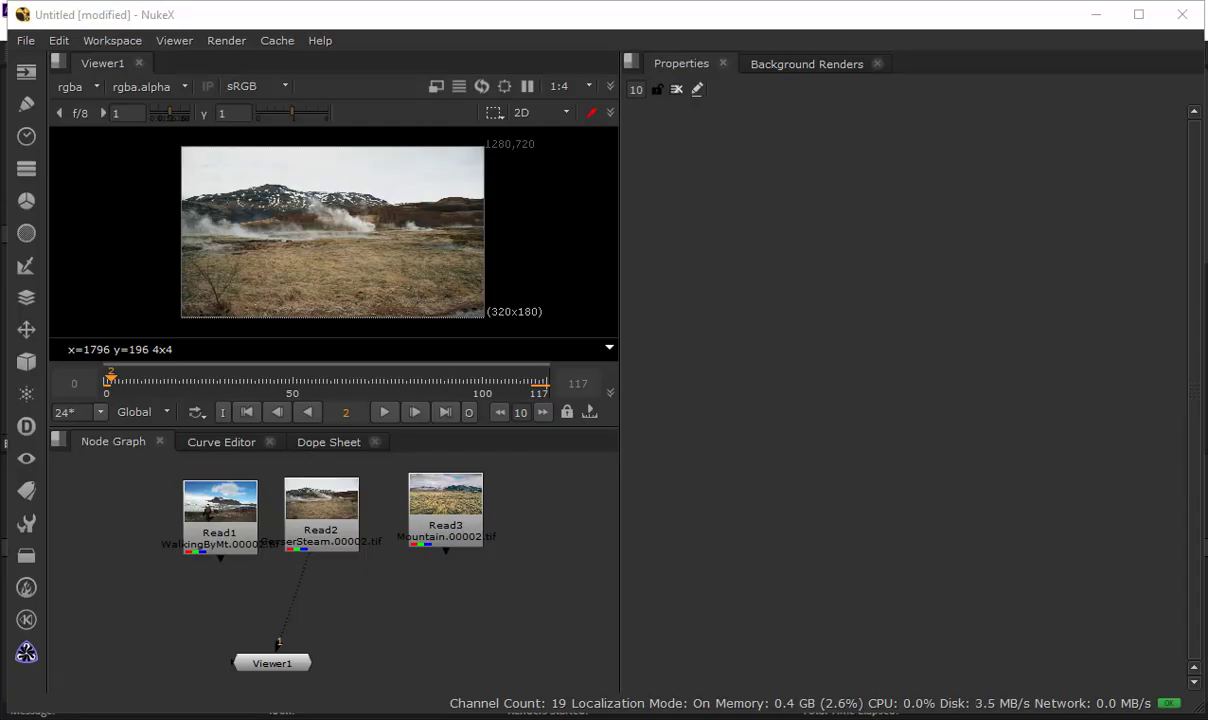
key(alt+Tab)
key(Tab)
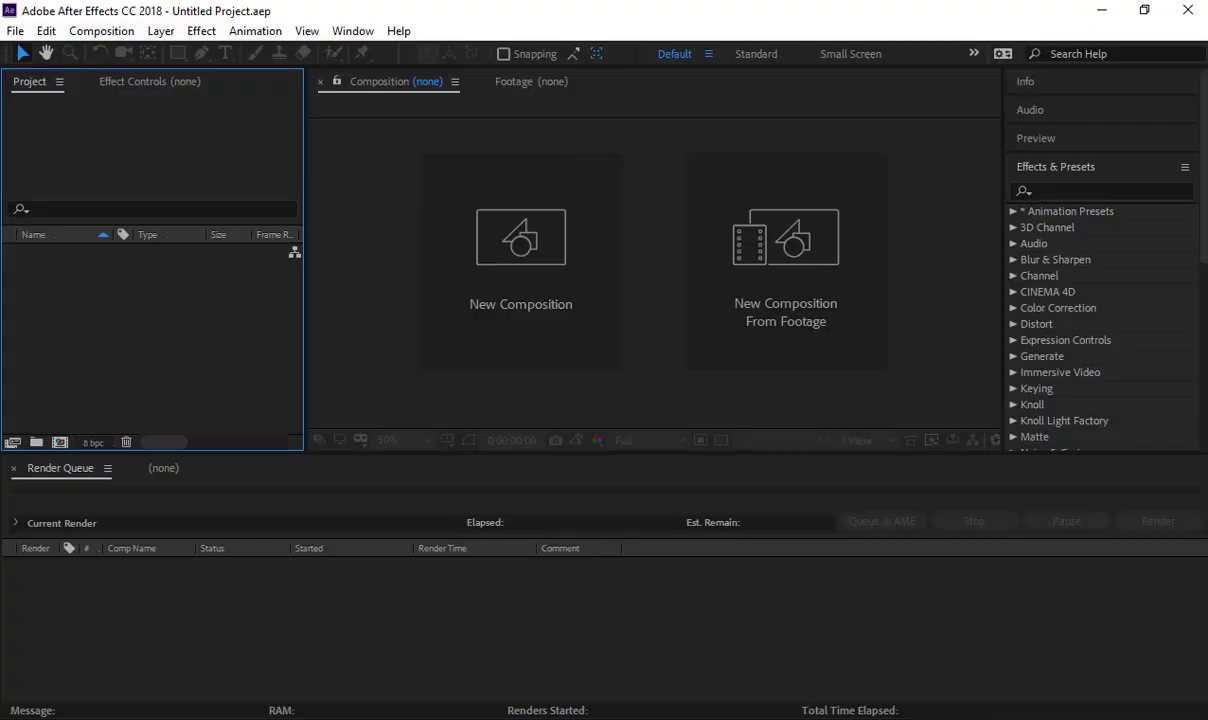
Import the eight HD video clips, from 180607_A_003.mp4 through Sahara.mp4, into the After Effects project
key(alt+Tab)
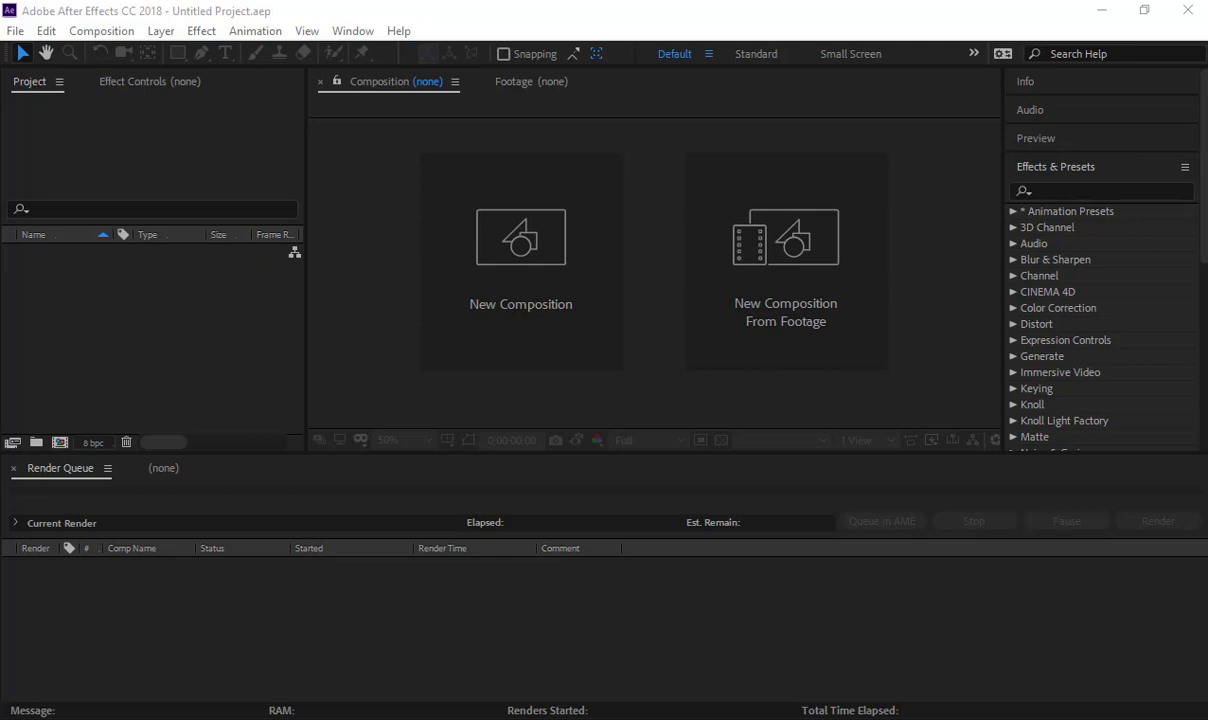
drag(1088, 392, 155, 339)
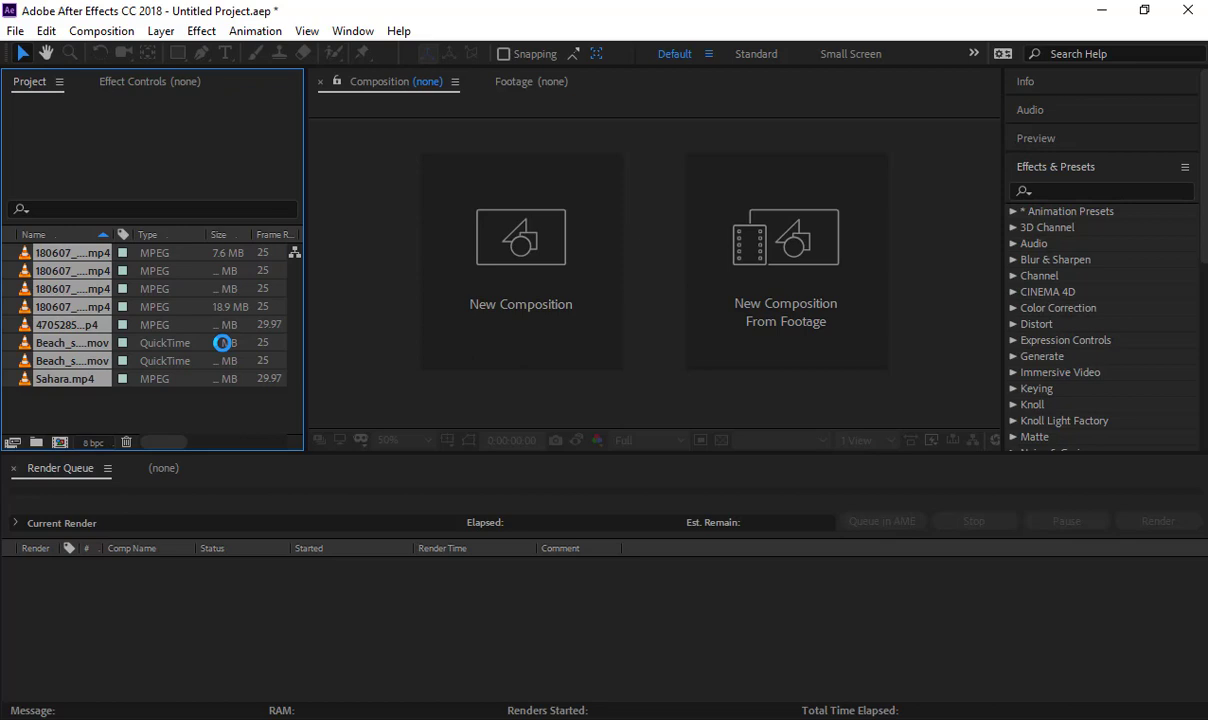
click(112, 390)
Preview the four 180607_A clips (003, 006, 018 and 093) one after another in the footage viewer
double_click(70, 252)
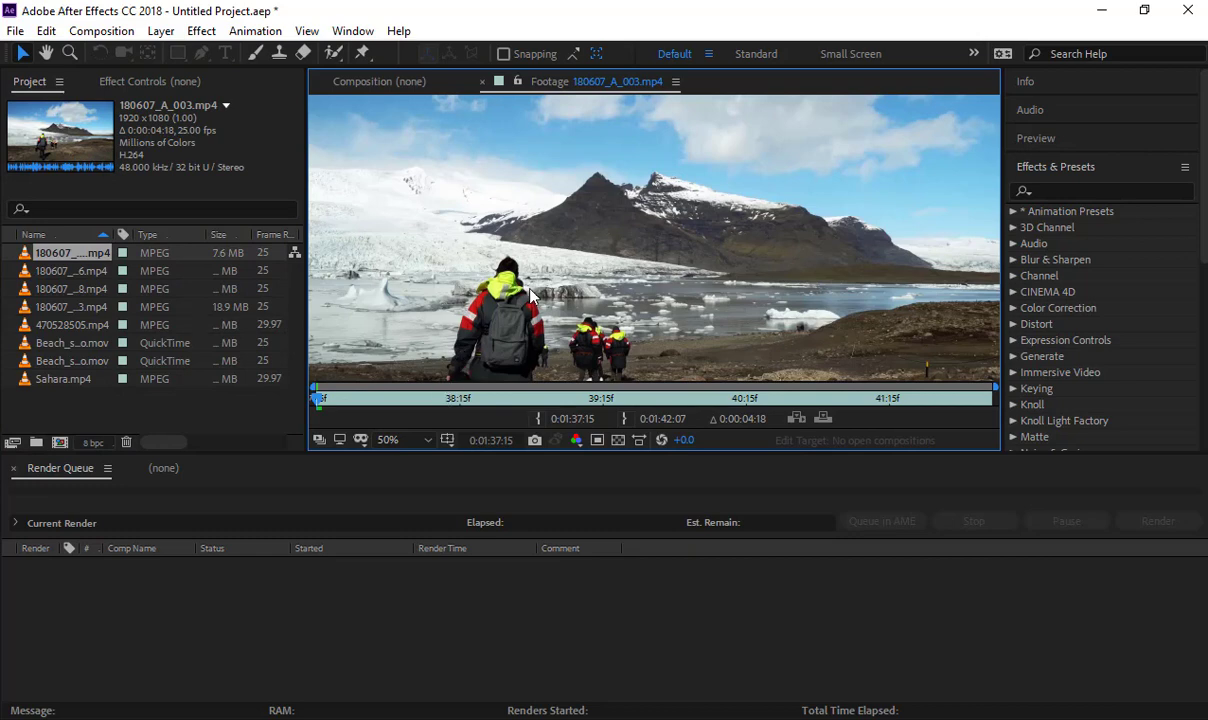
scroll(530, 295, down, 2)
key(space)
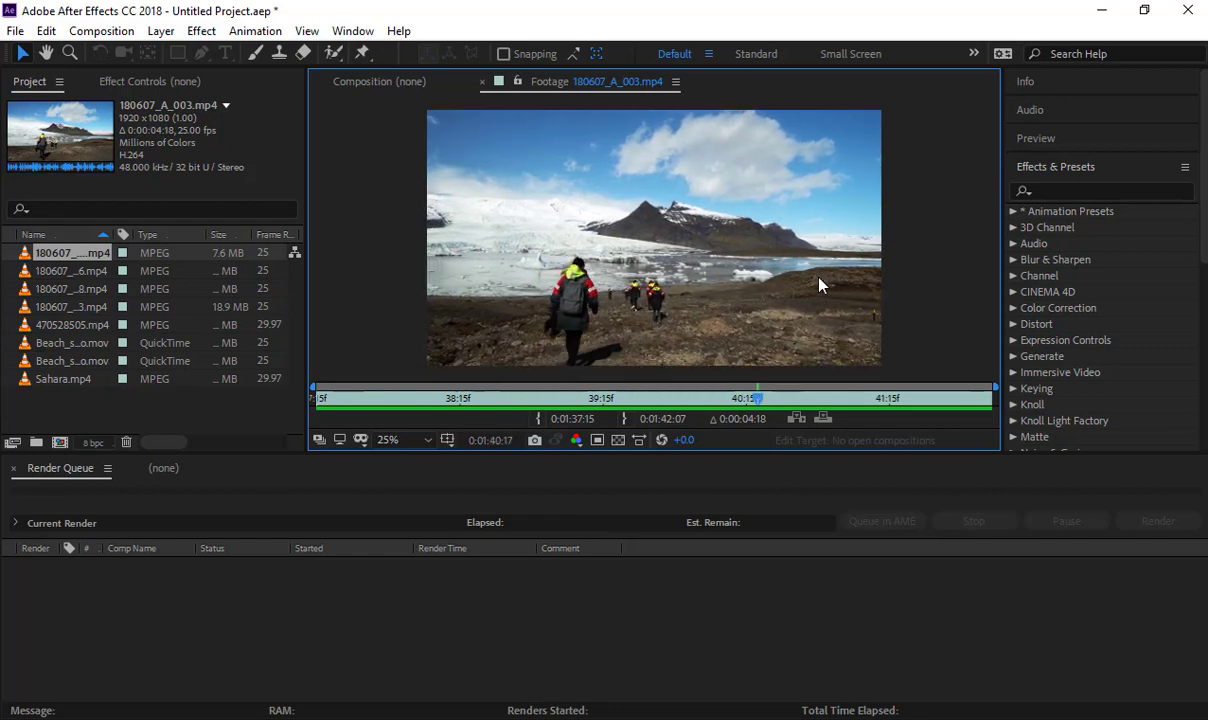
click(93, 276)
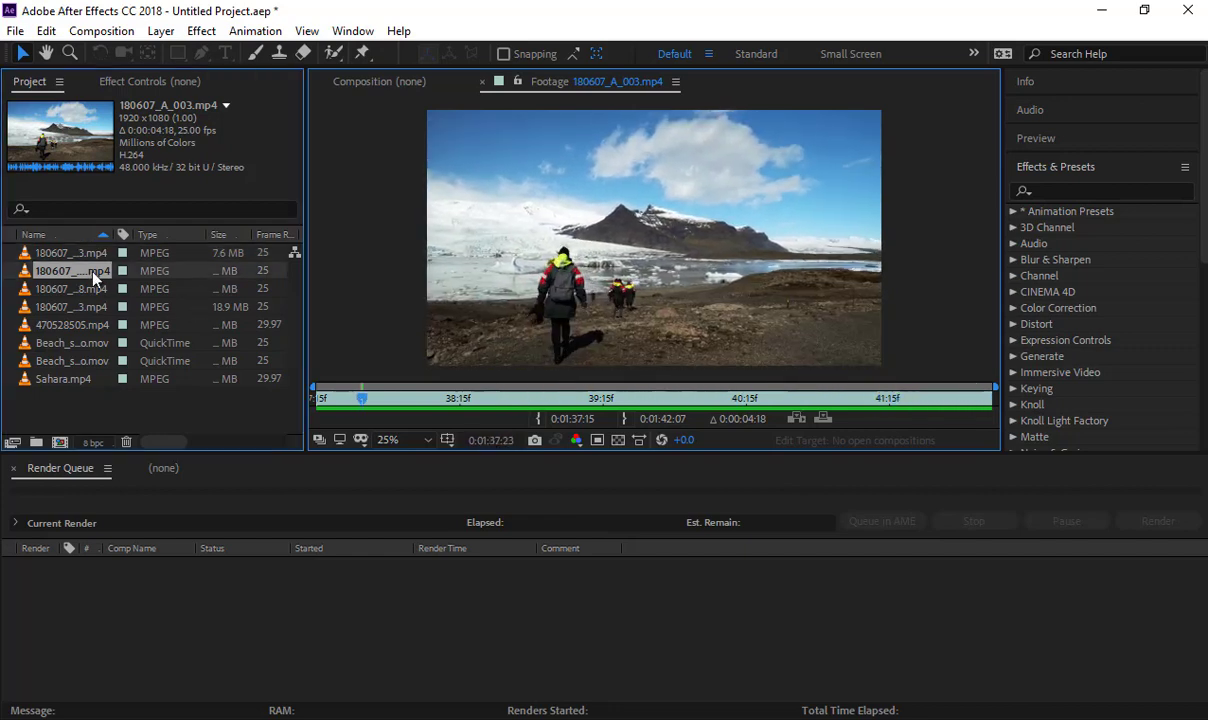
double_click(93, 272)
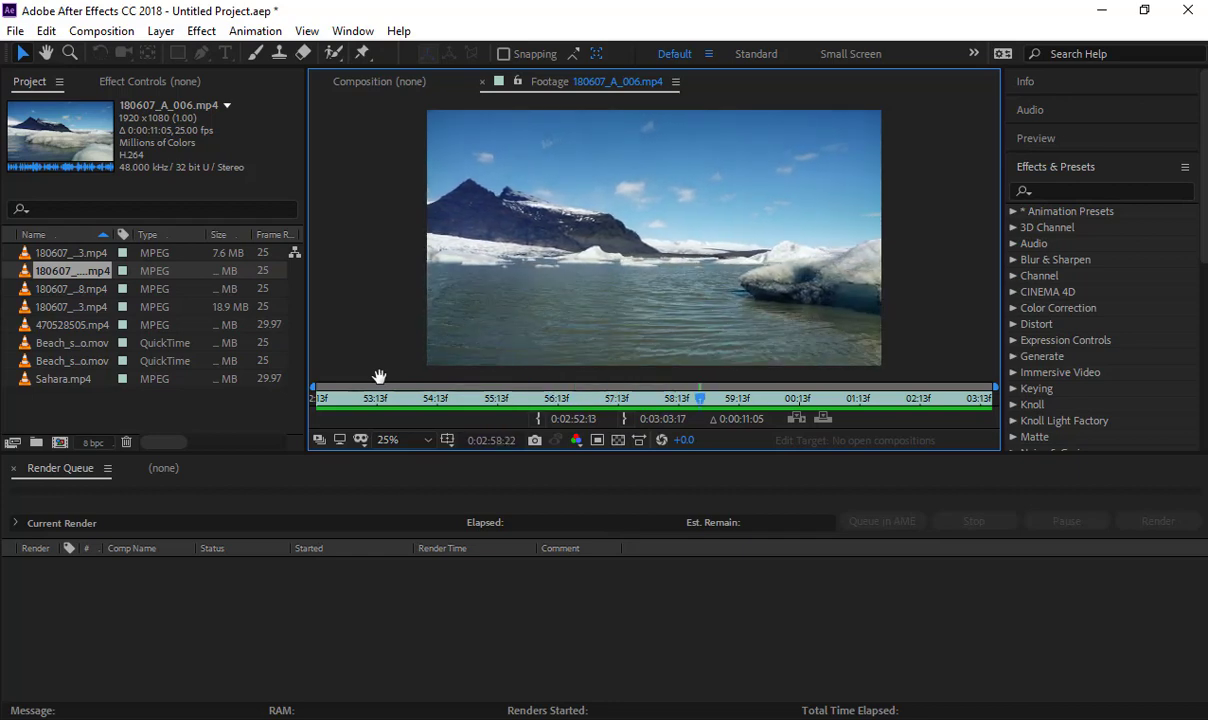
double_click(72, 289)
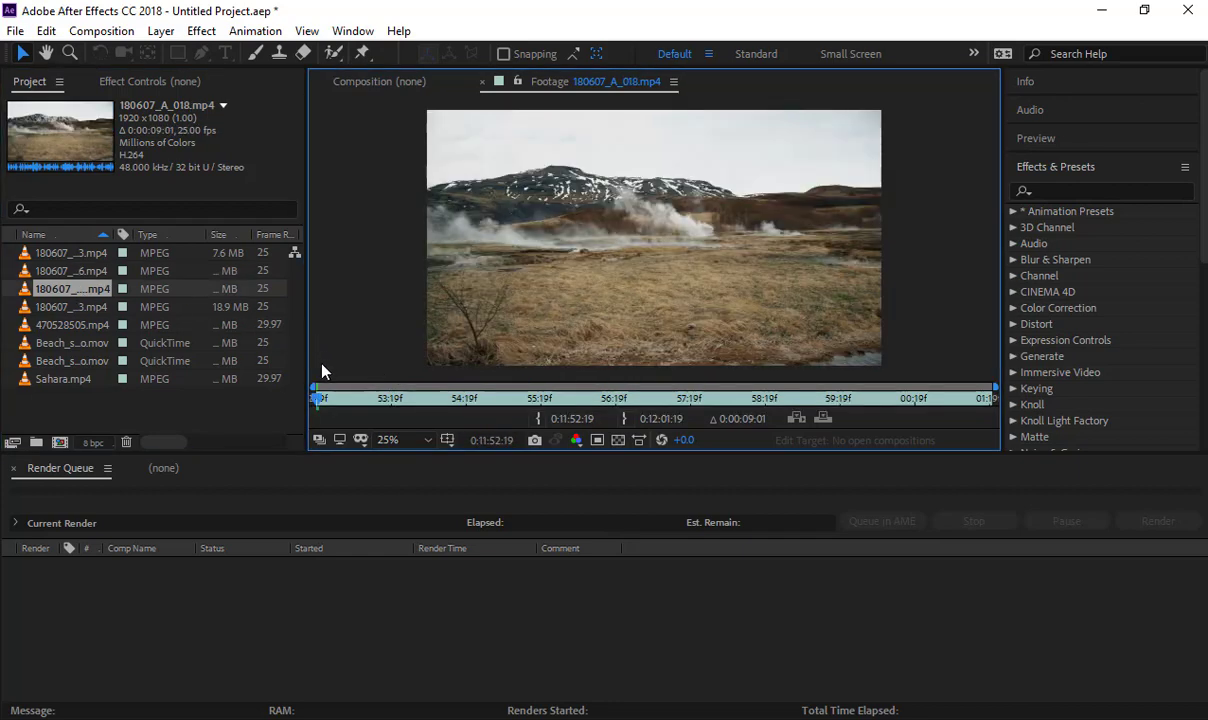
key(space)
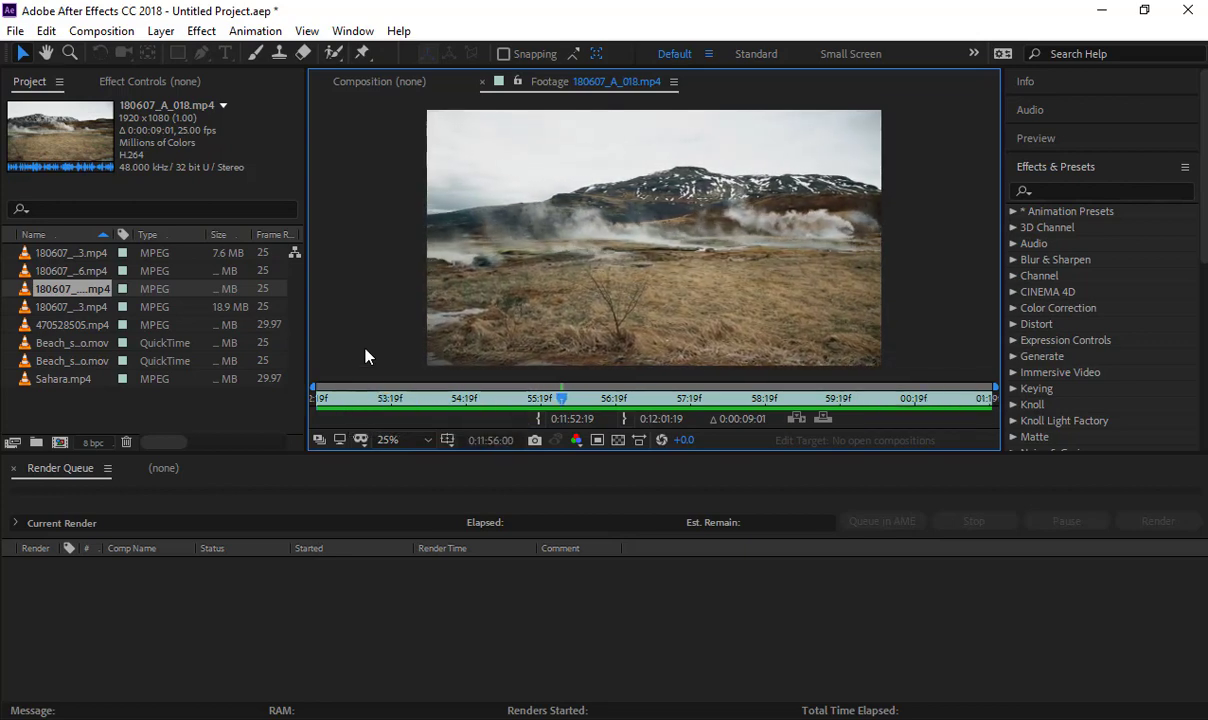
double_click(97, 308)
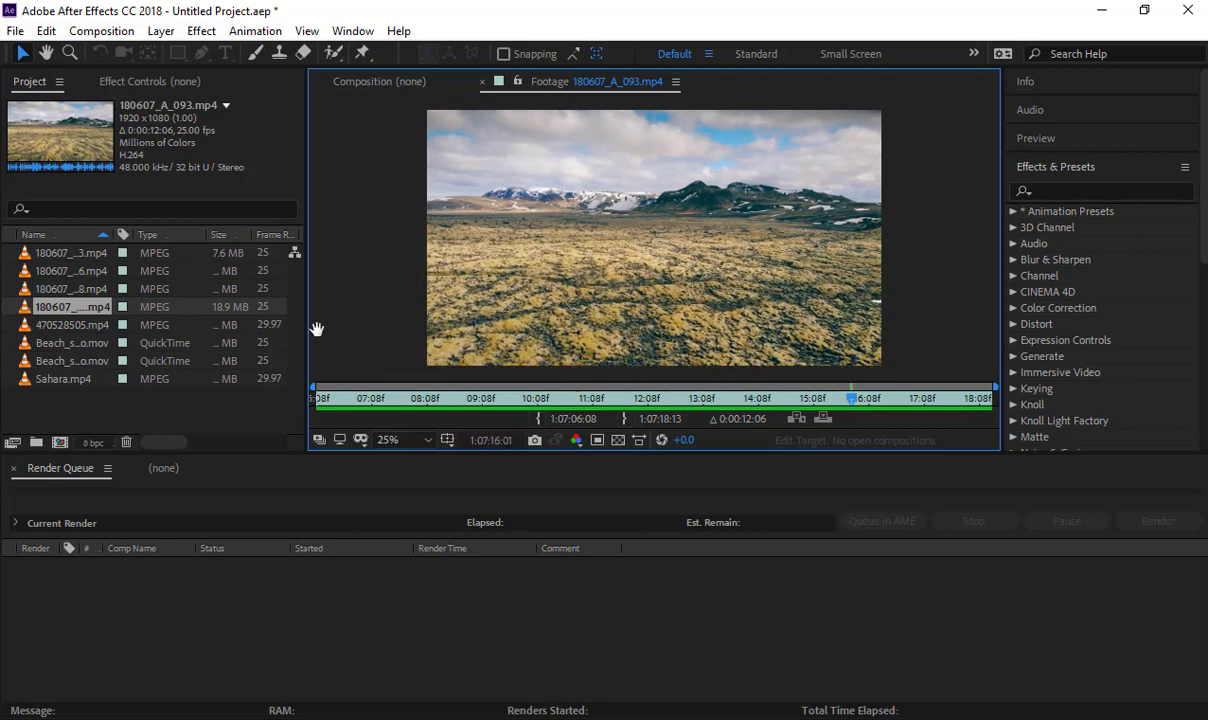
Preview the 470528505.mp4 lighthouse clip, both Beach clips and Sahara.mp4 in the footage viewer
double_click(72, 326)
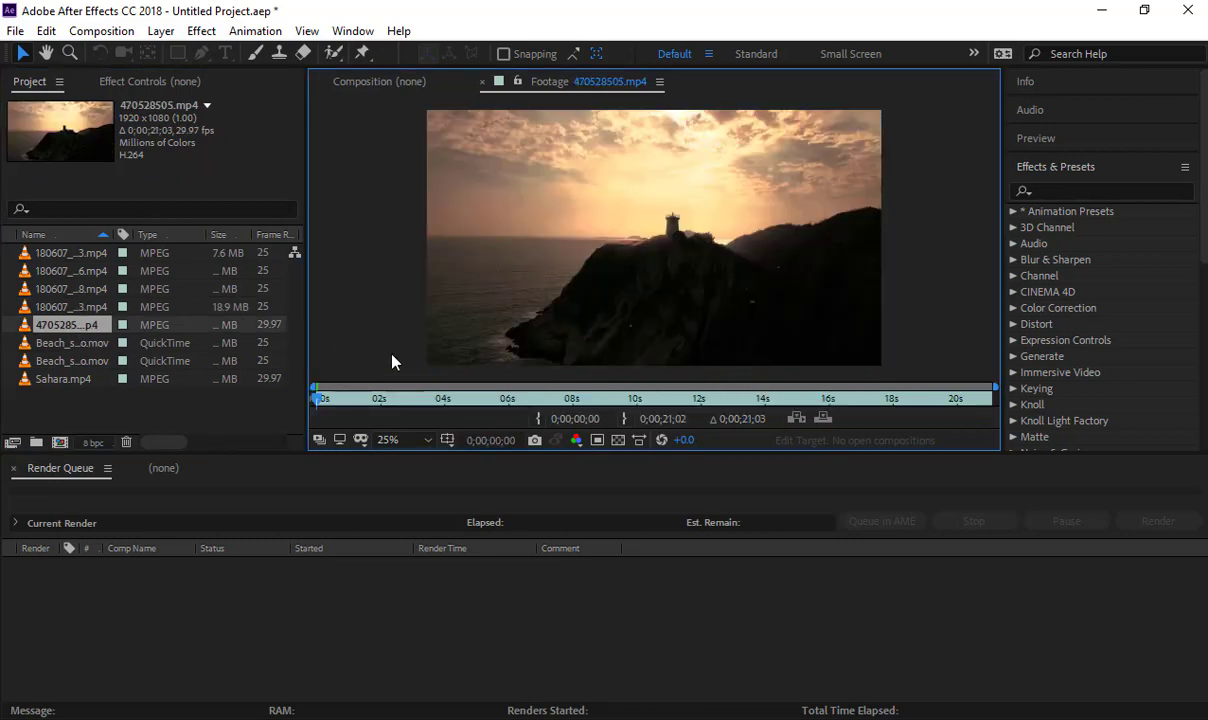
key(space)
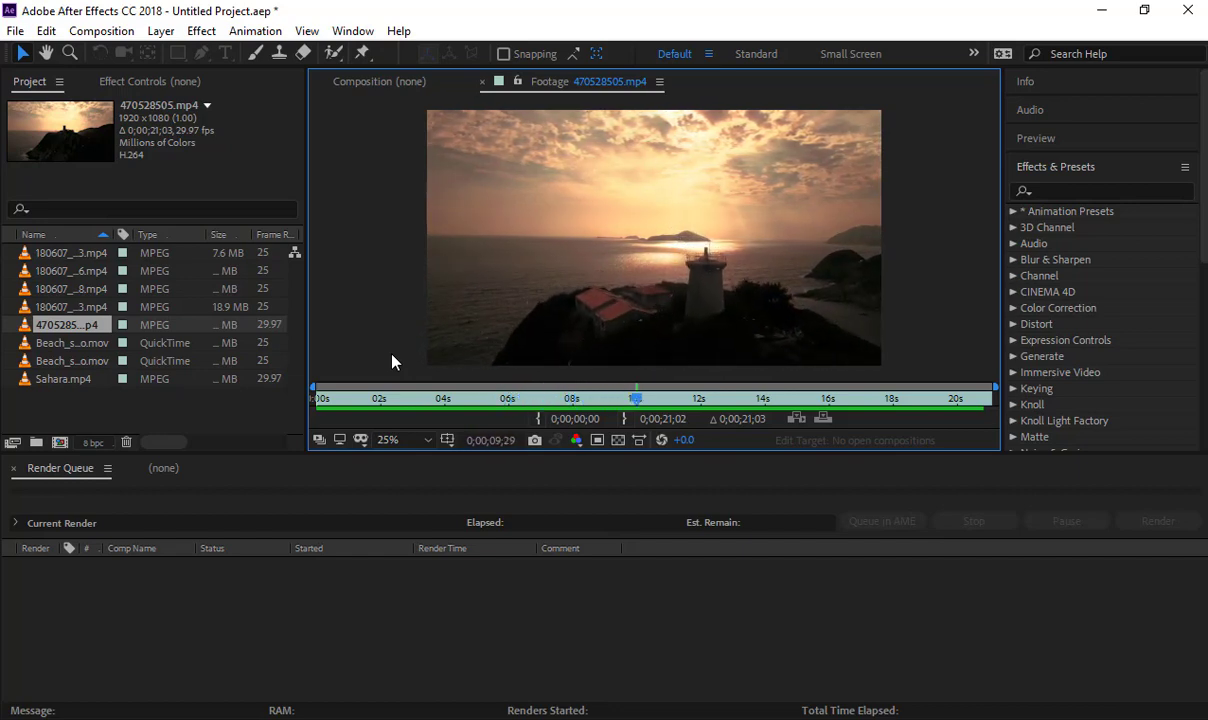
double_click(62, 343)
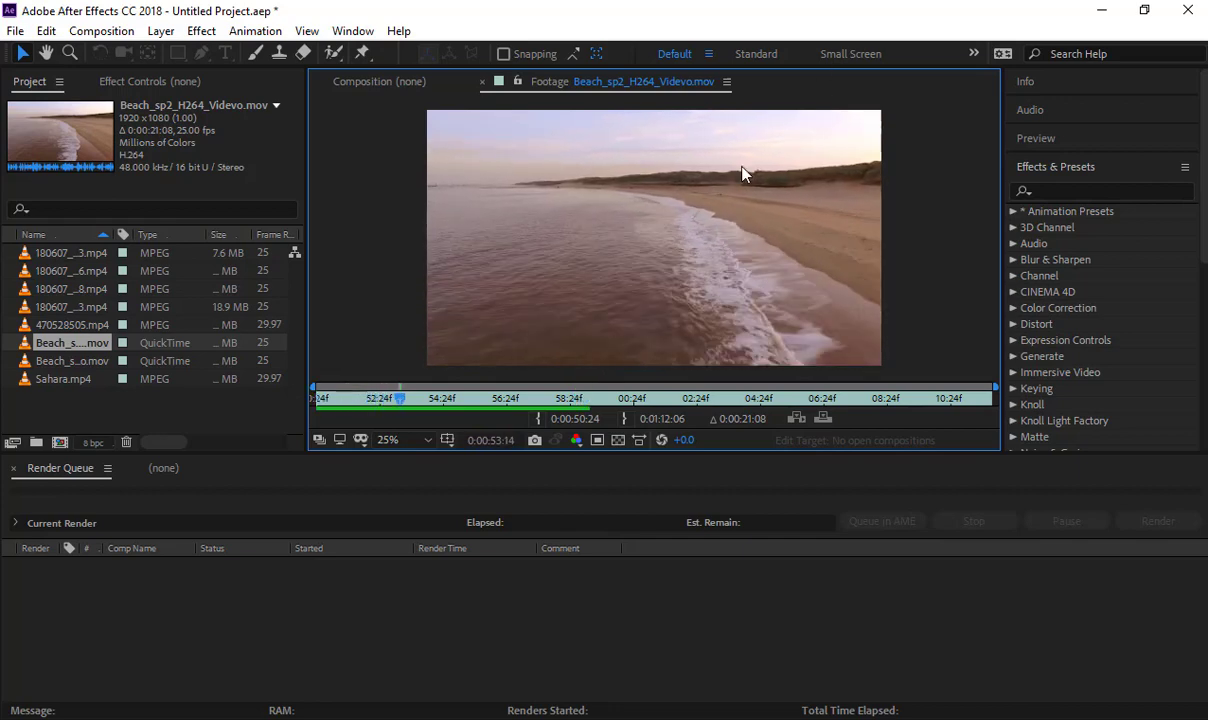
double_click(70, 361)
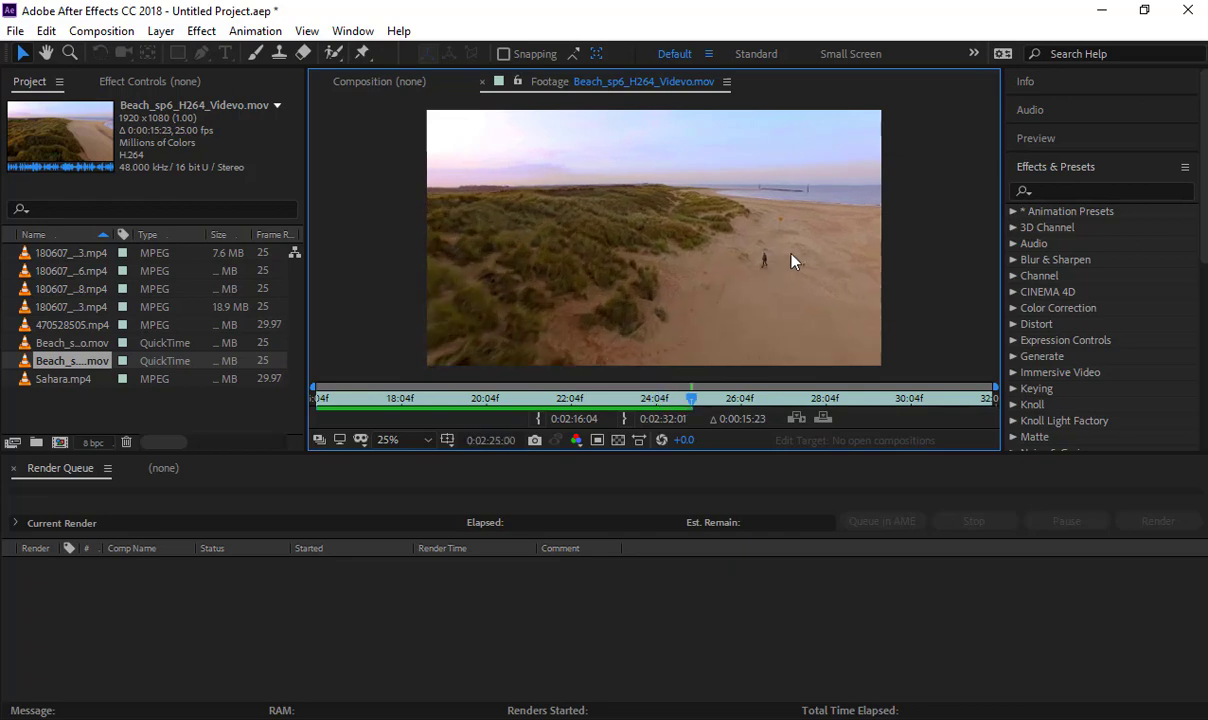
double_click(64, 379)
key(space)
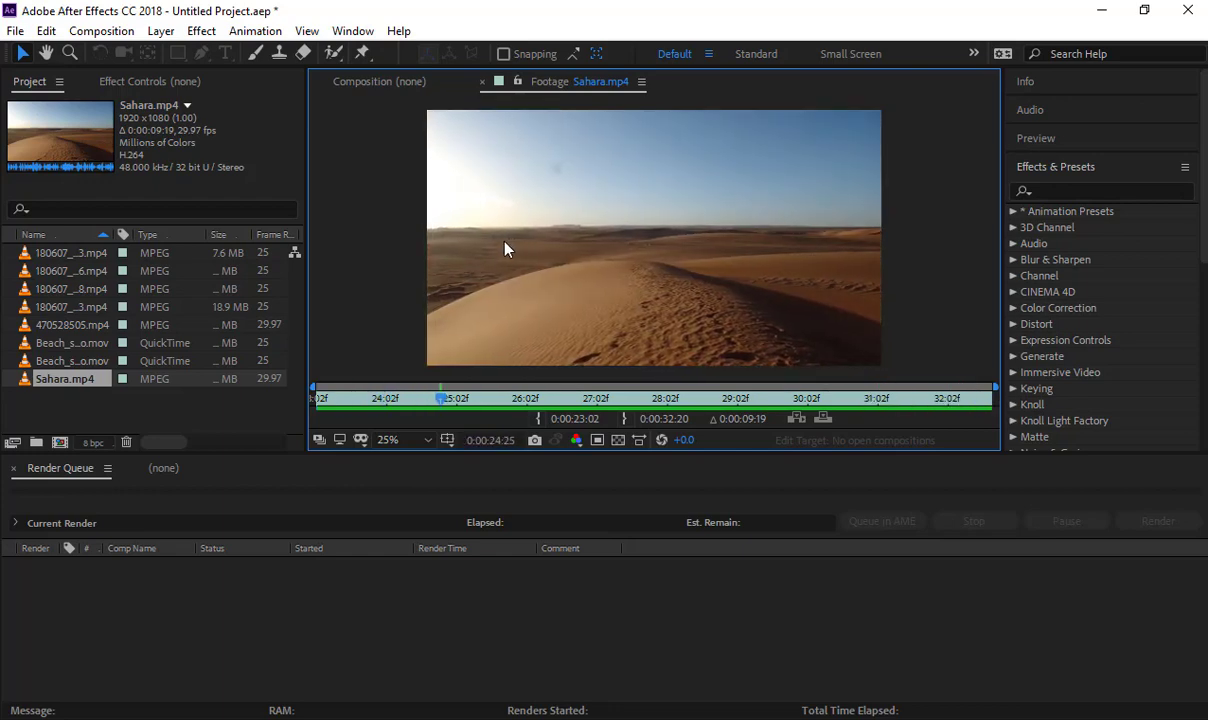
Create a composition from the 180607_A_003.mp4 footage and set its start timecode to 0
click(77, 255)
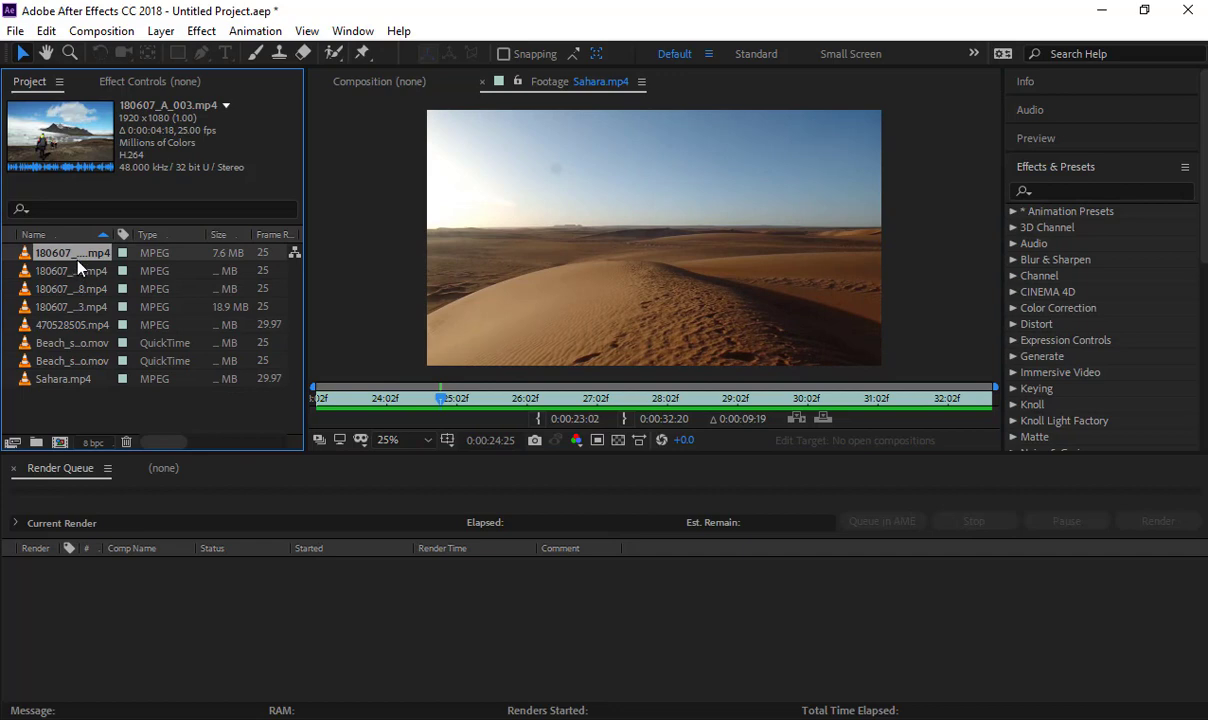
drag(73, 245, 68, 446)
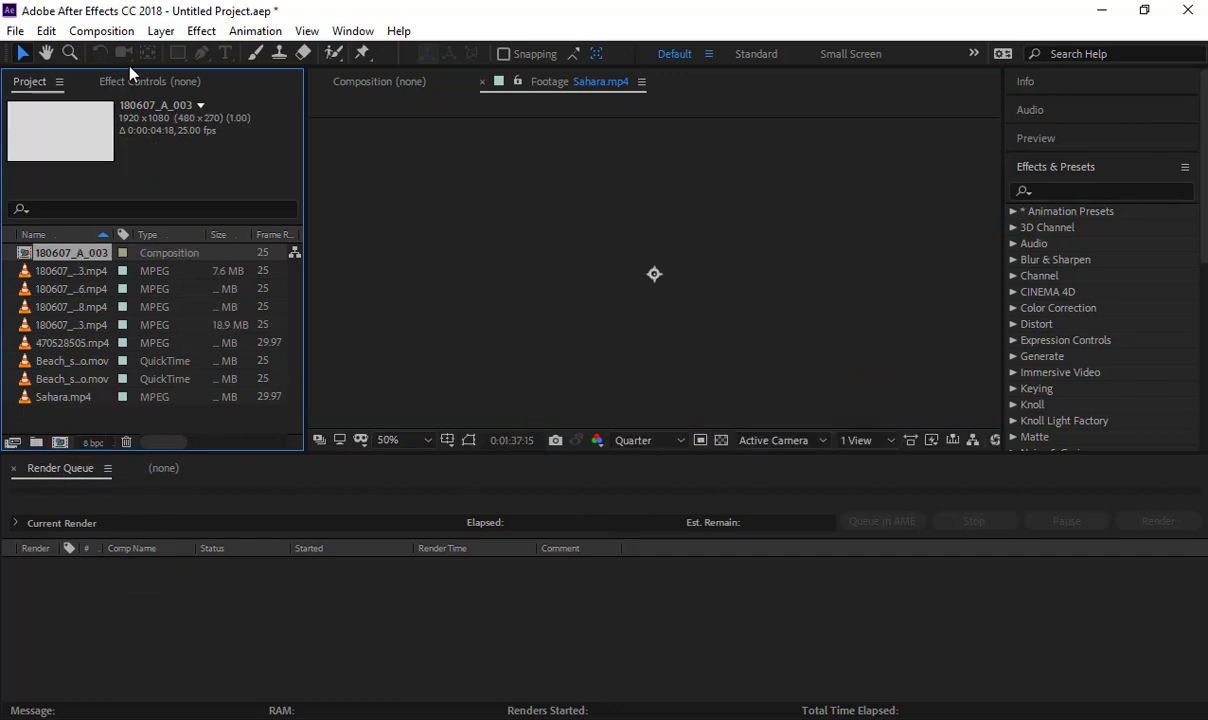
click(115, 35)
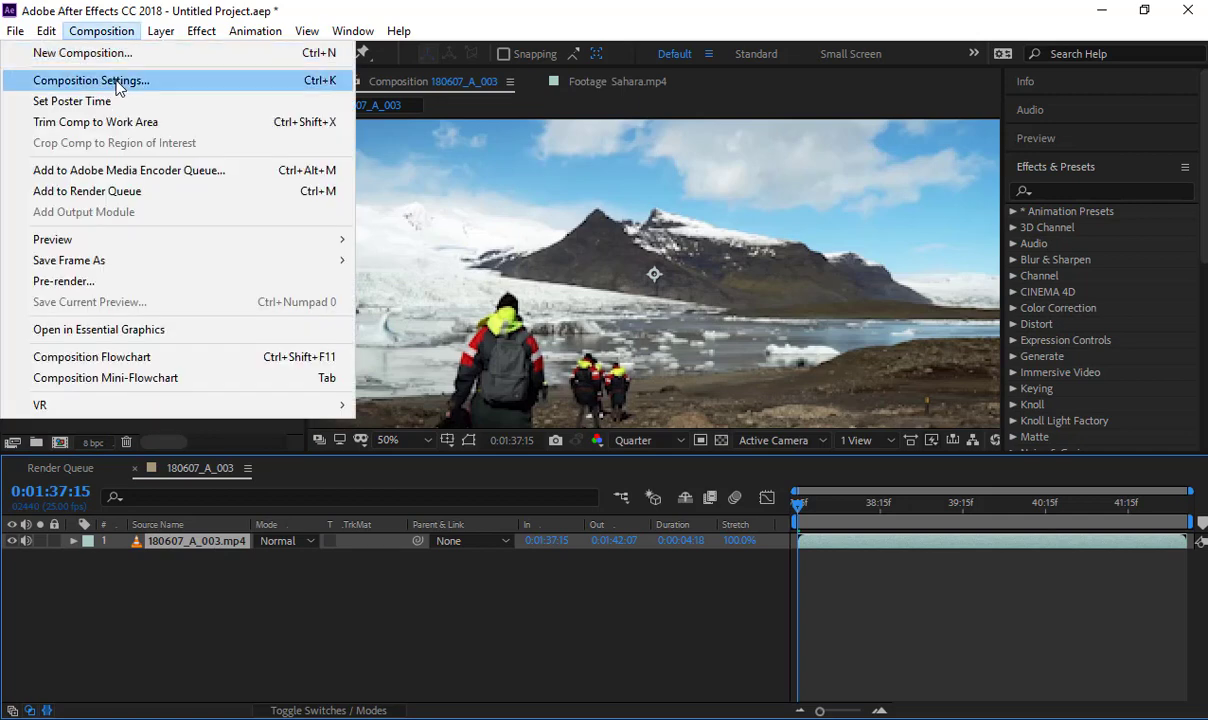
click(113, 80)
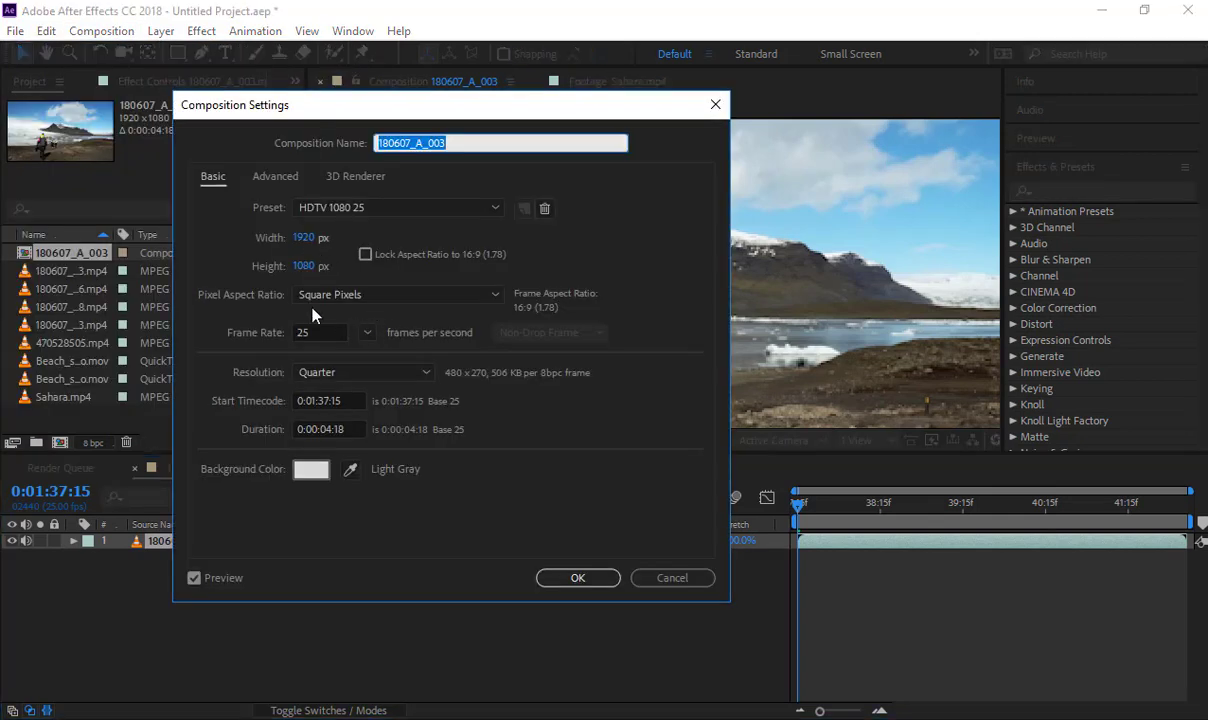
click(316, 399)
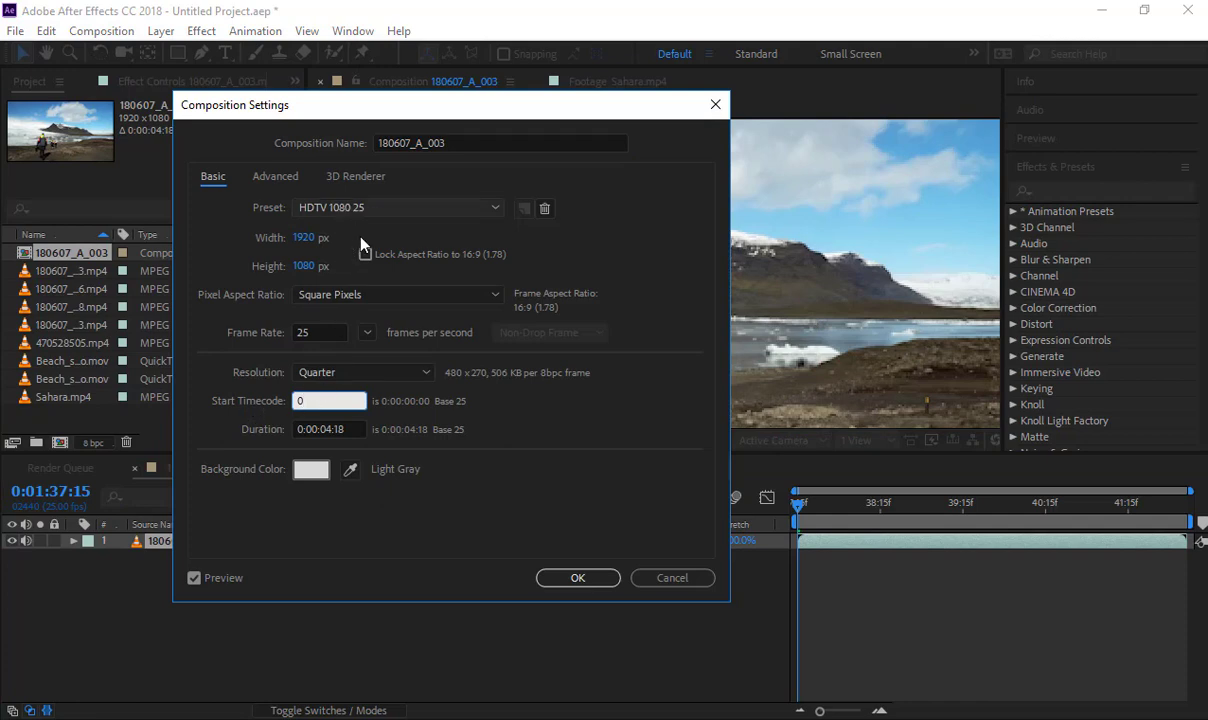
key(Return)
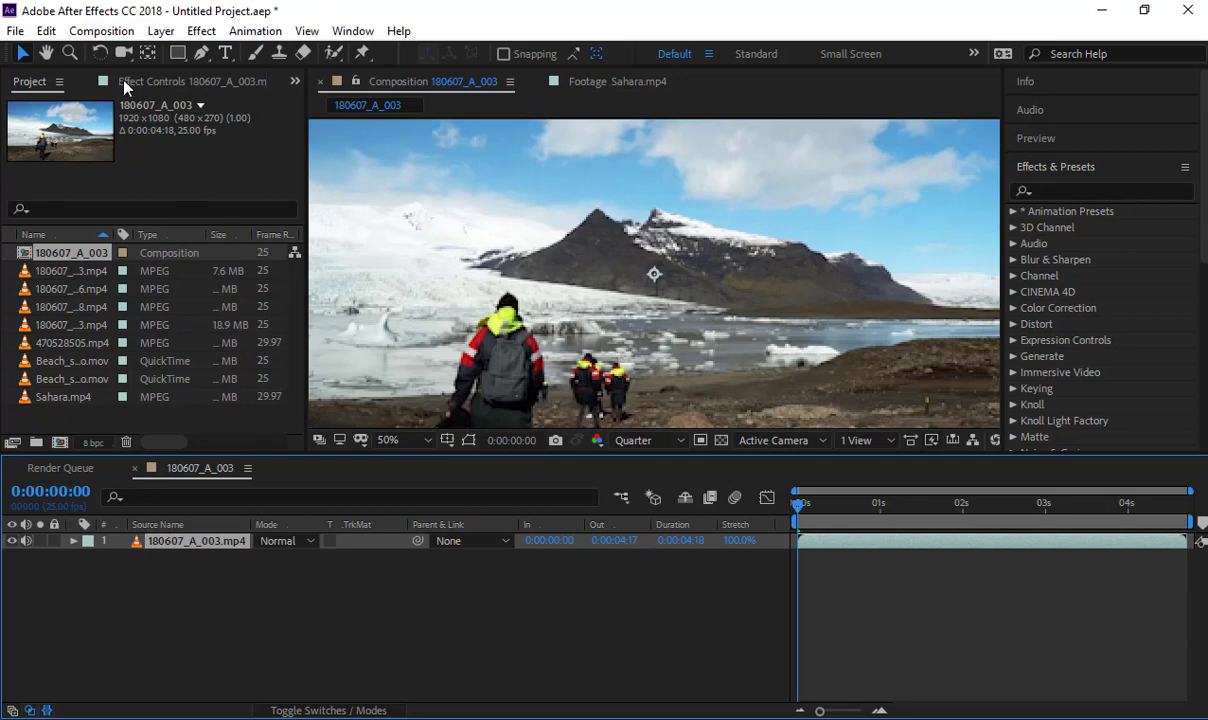
Add the 180607_A_003 composition to the render queue and enlarge the queue area to show its output settings
click(16, 33)
mouse_move(250, 301)
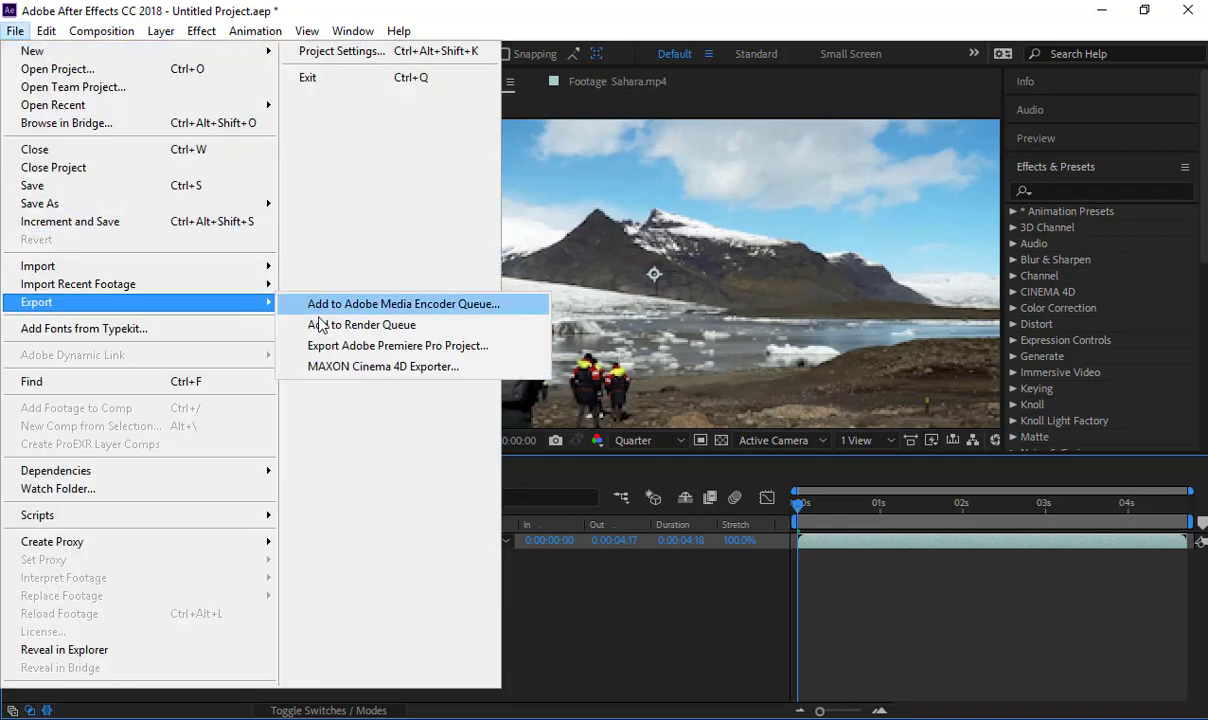
click(325, 326)
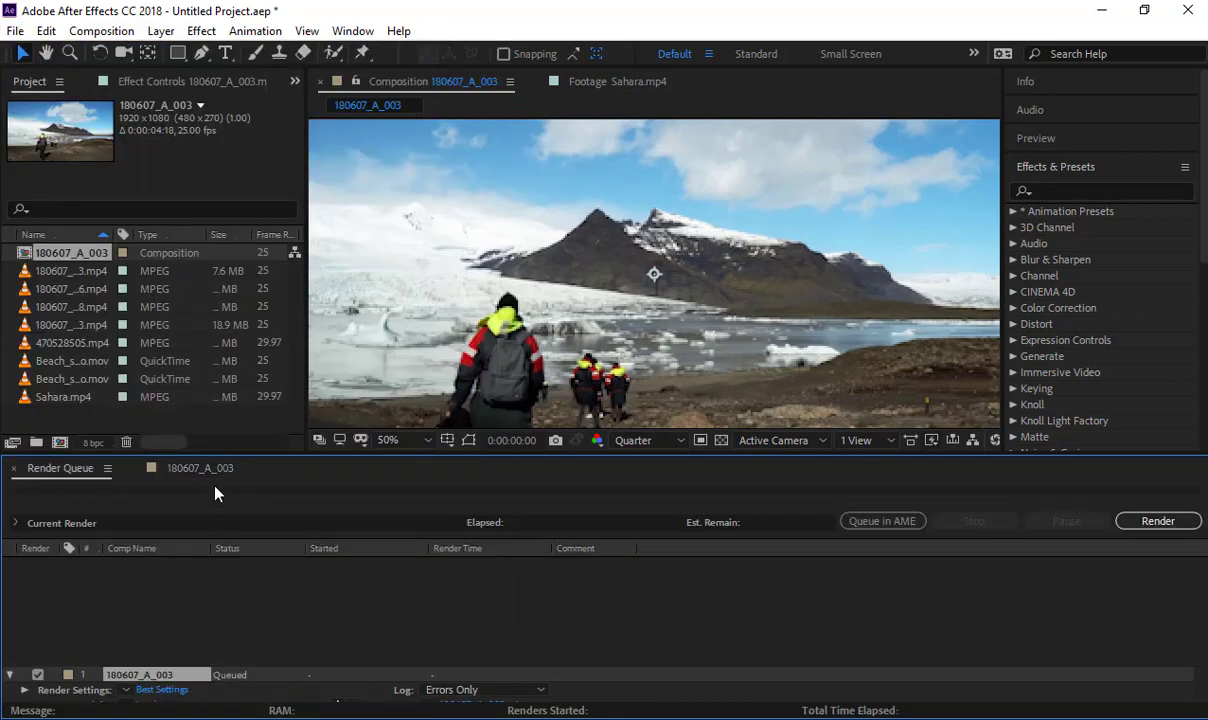
click(226, 441)
drag(222, 454, 226, 316)
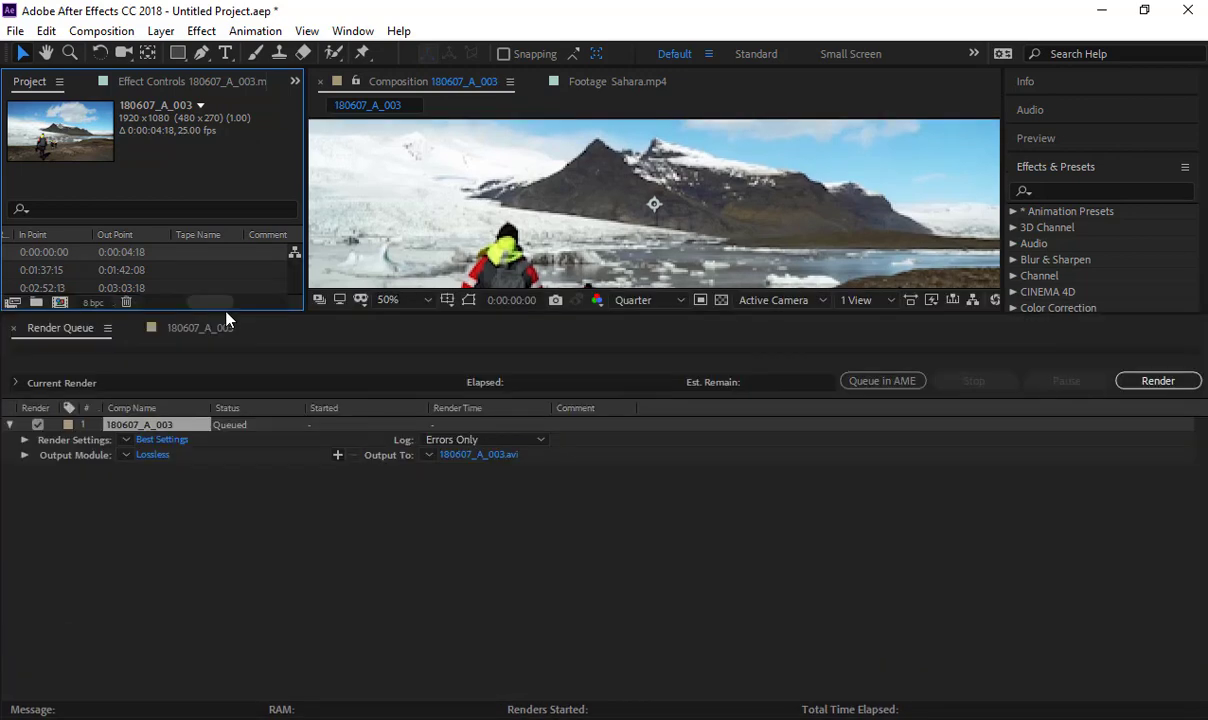
Configure the render's output module as a TIFF Sequence resized to 1280 x 720
click(154, 453)
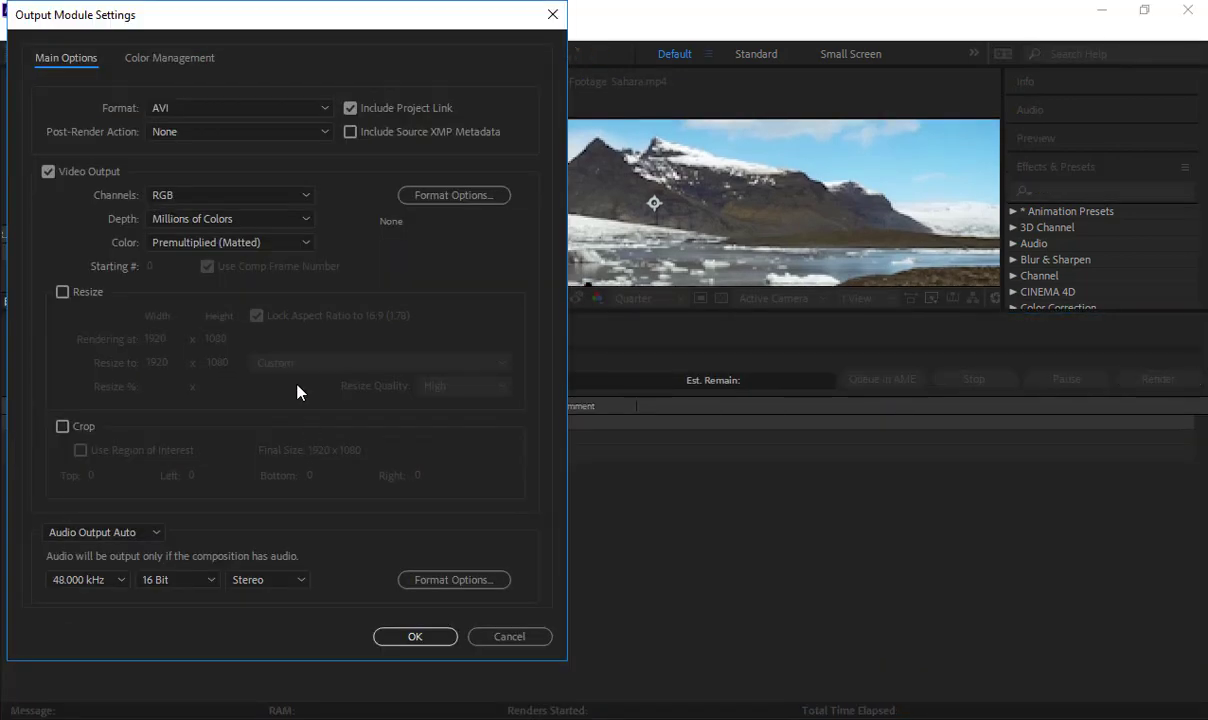
click(221, 109)
click(229, 400)
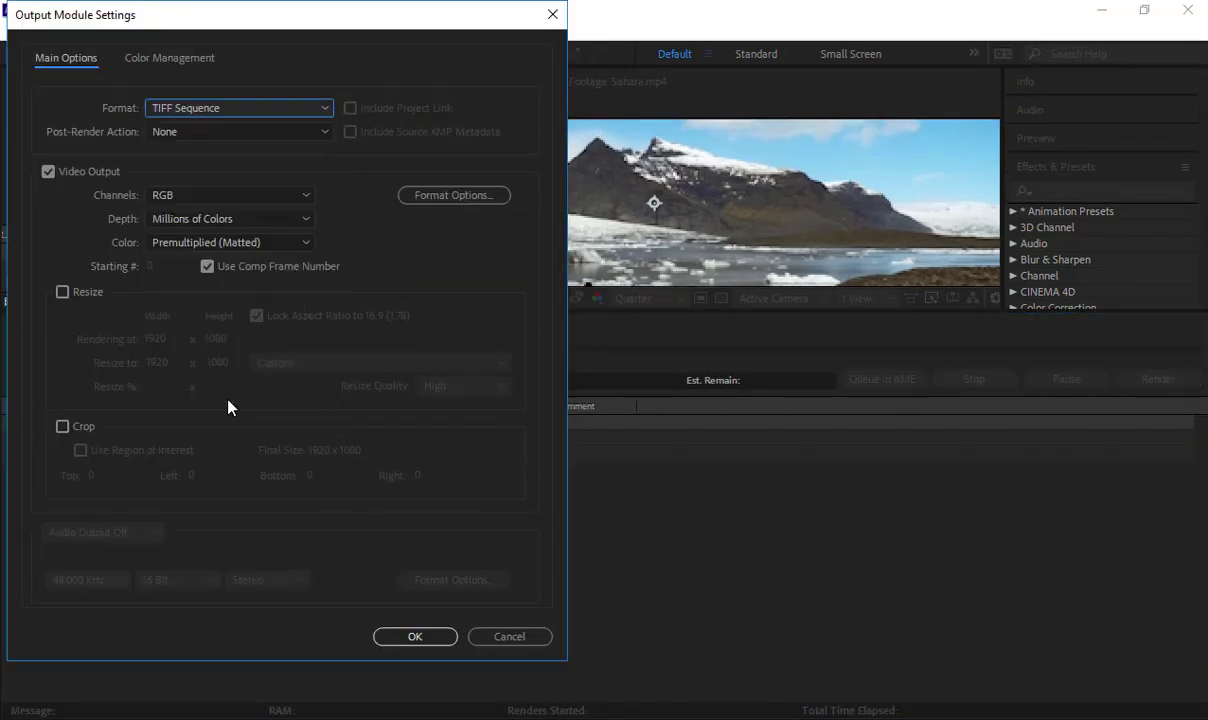
click(98, 292)
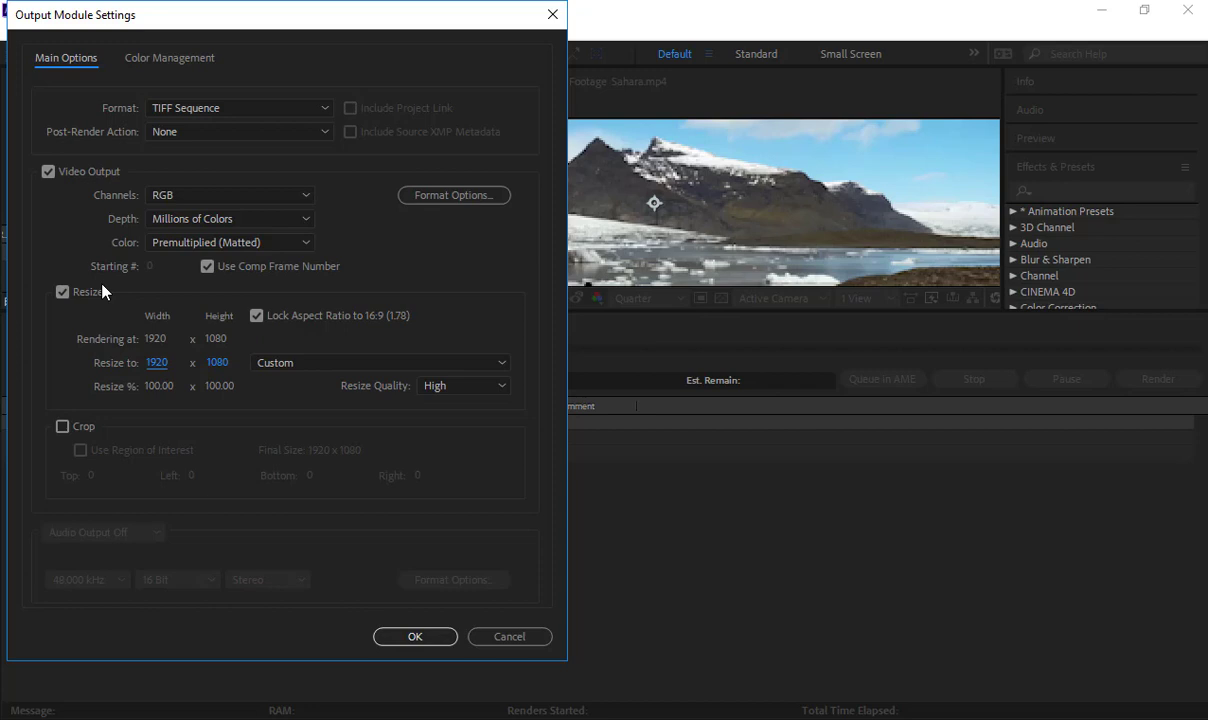
click(155, 364)
key(Tab)
text(7)
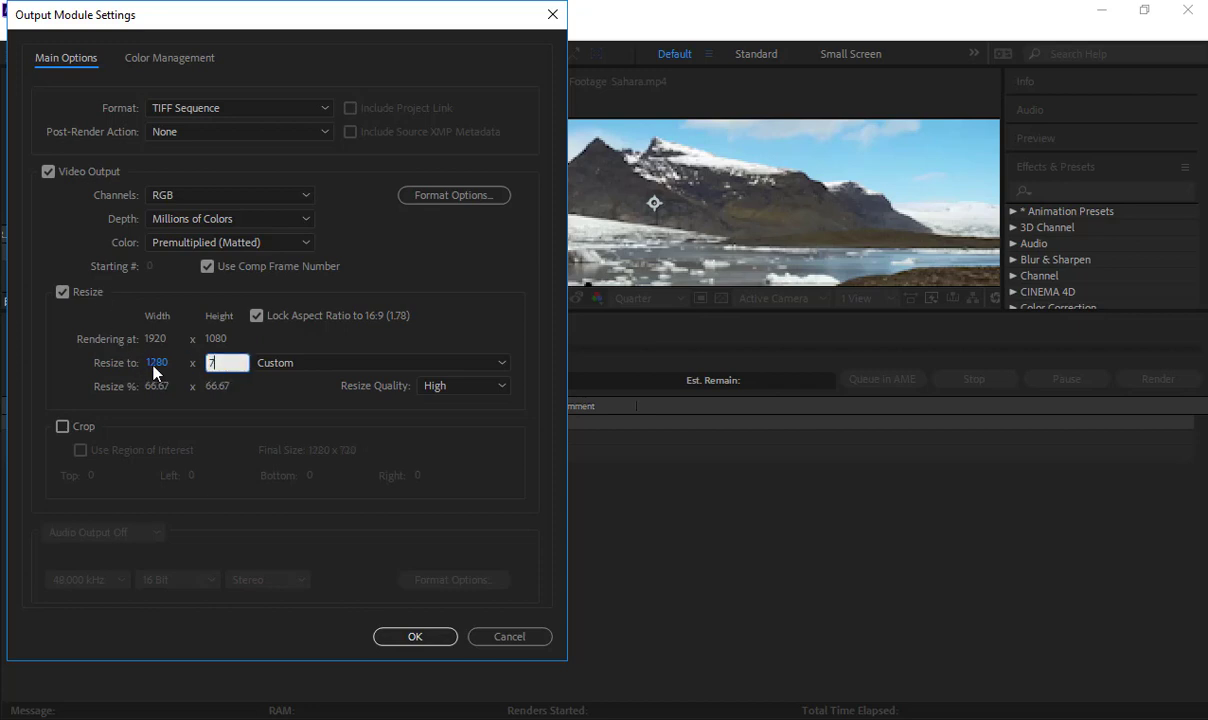
text(20)
key(Tab)
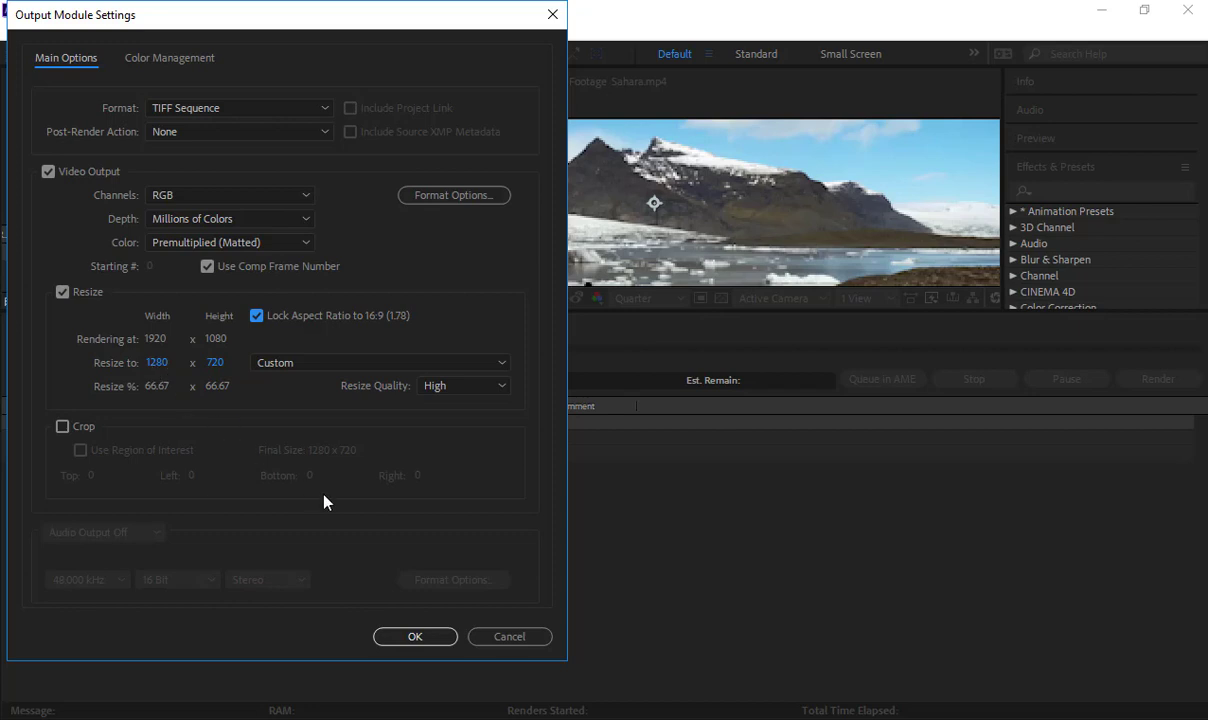
click(425, 639)
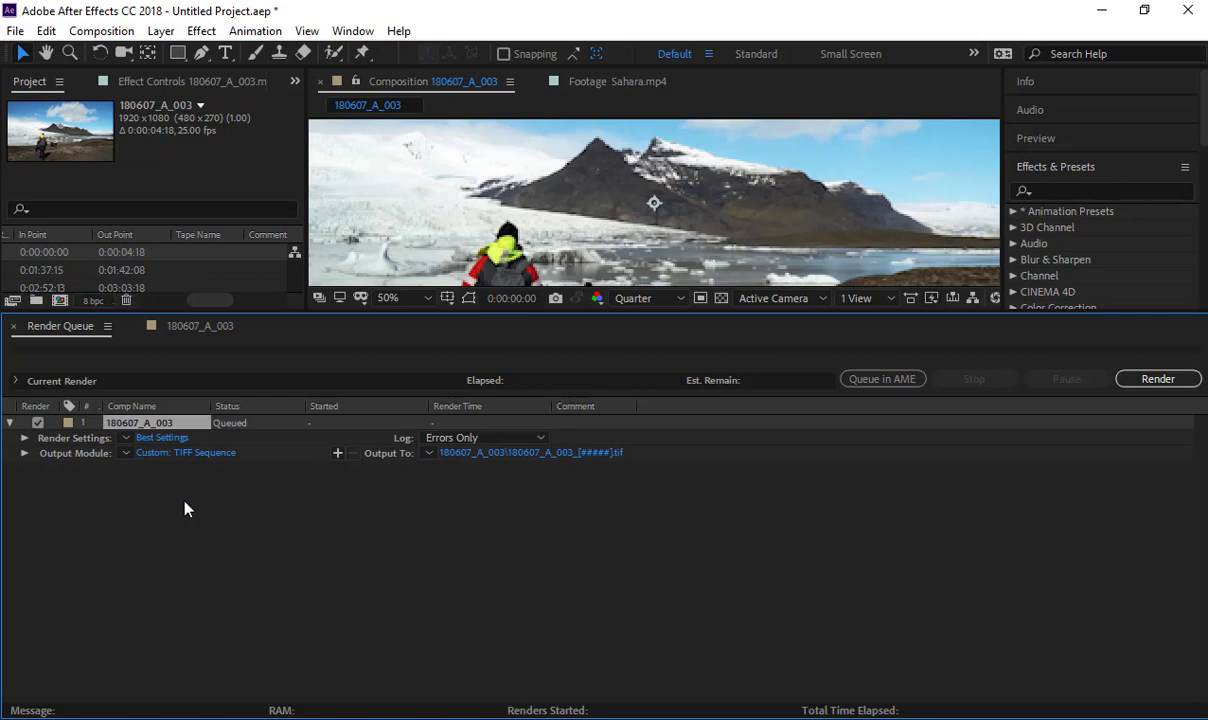
Save the current output module settings as a template named Tiff1280
click(126, 454)
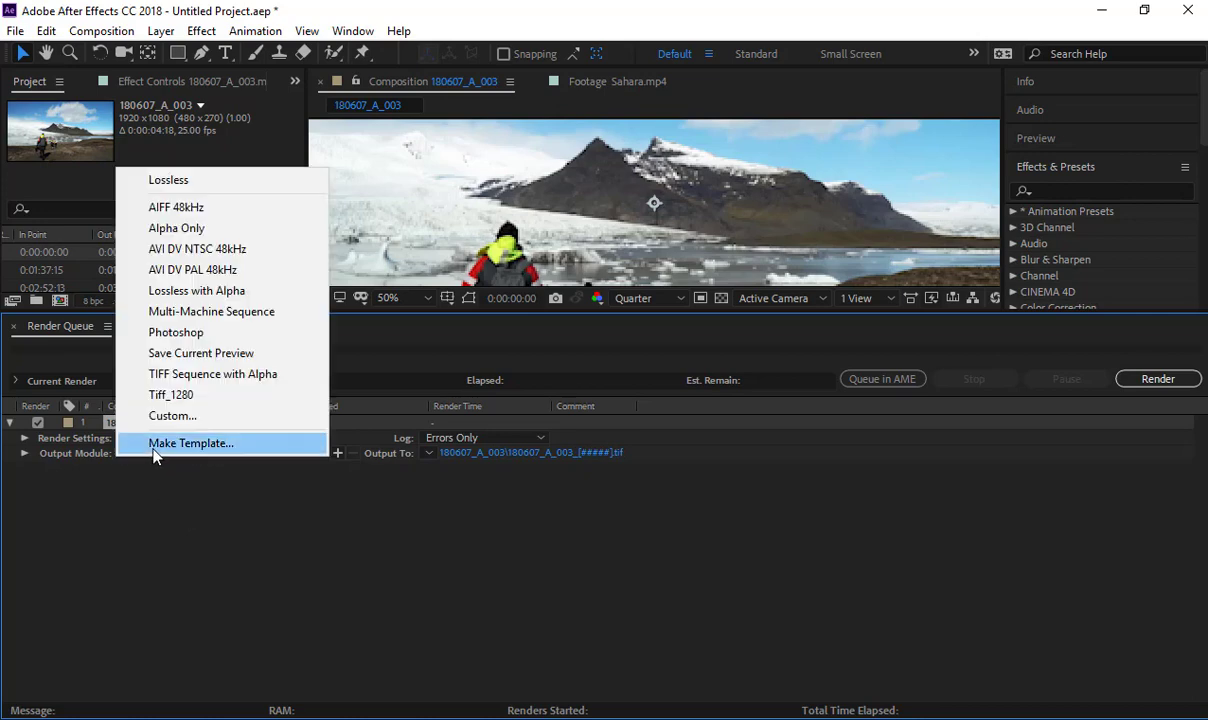
click(254, 443)
text(Tiff1280)
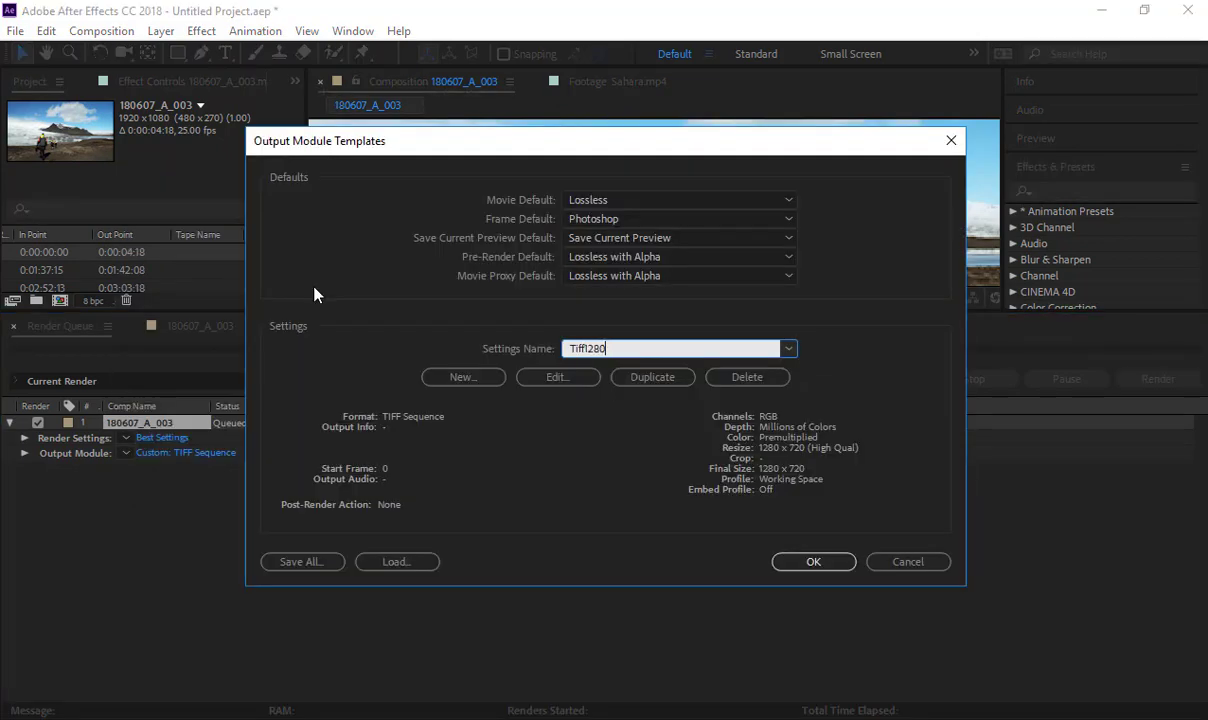
key(Return)
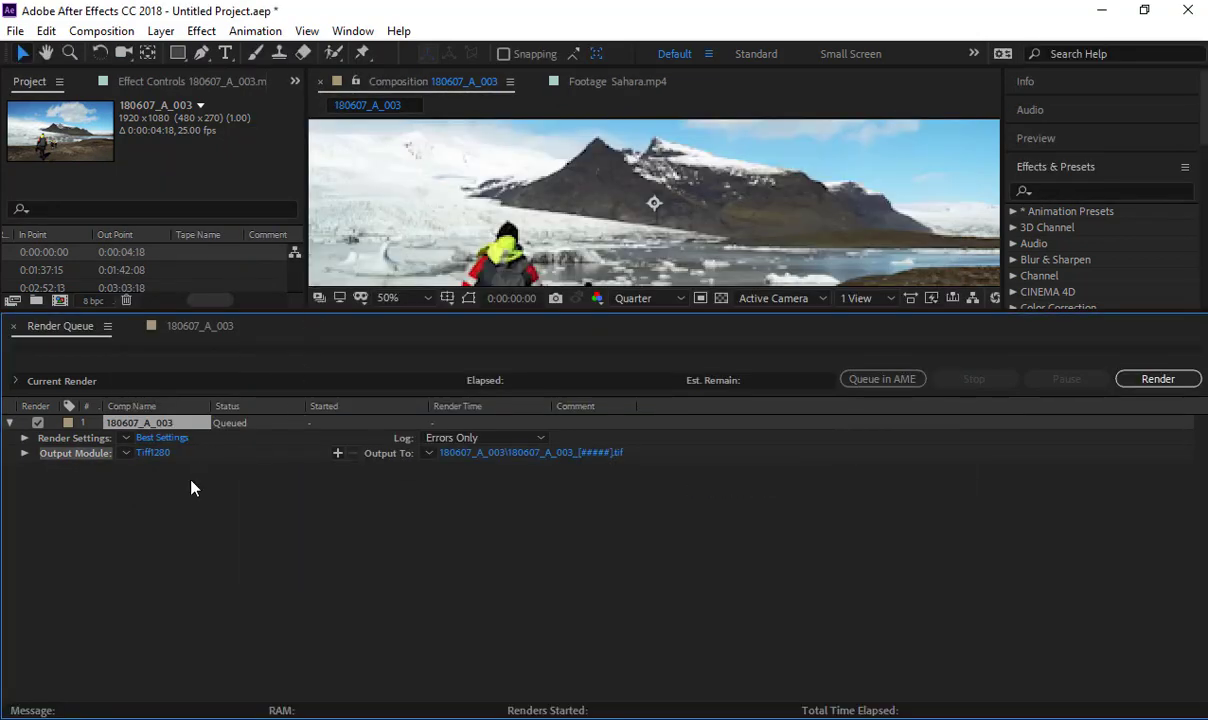
Look through the output templates on a second output module, and delete that extra module
click(143, 470)
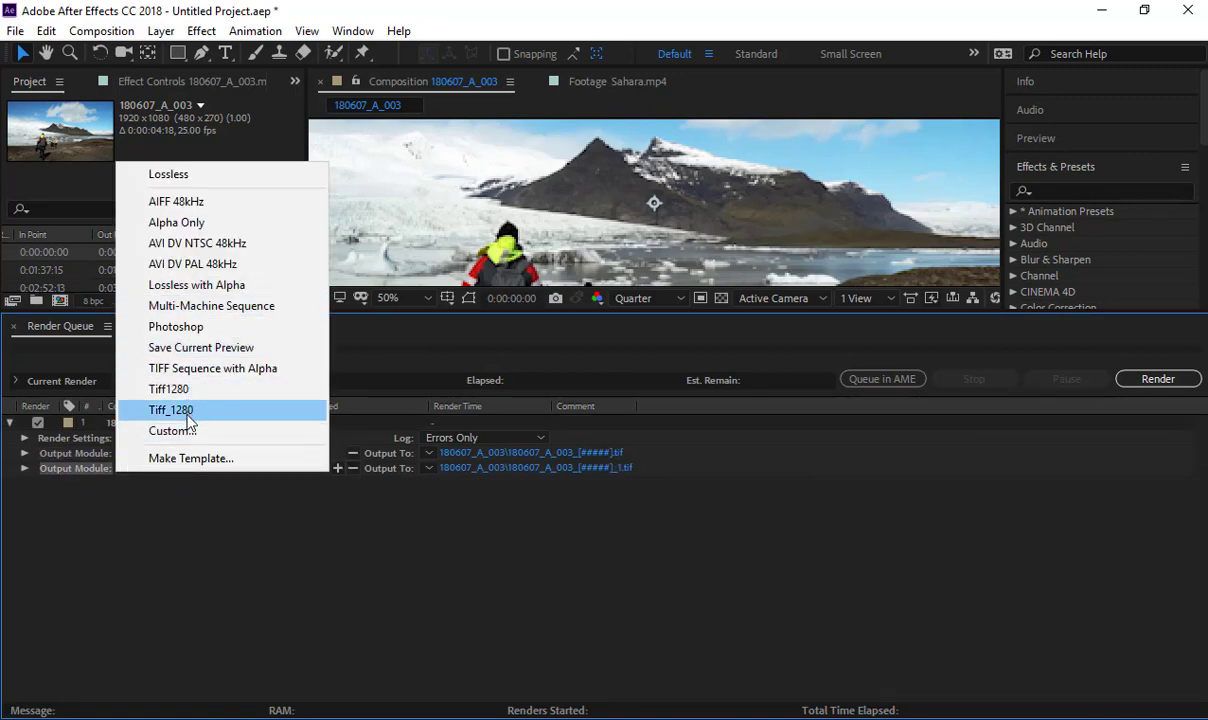
click(210, 540)
click(87, 470)
key(Delete)
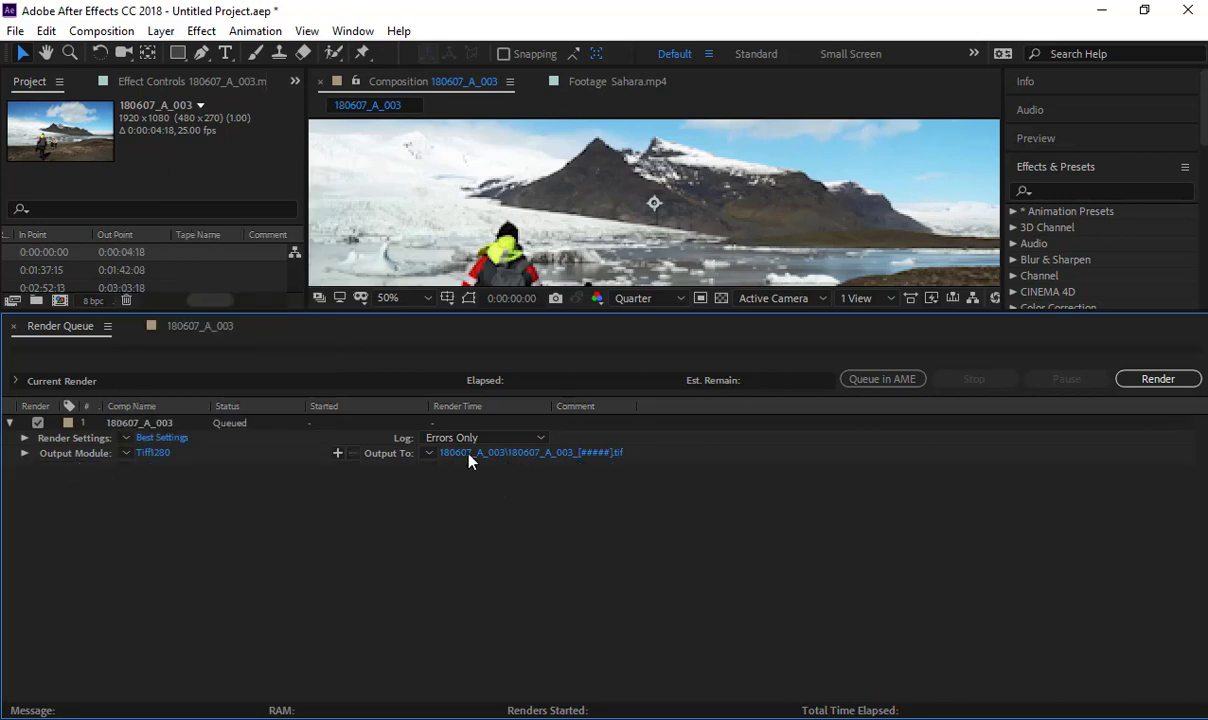
Save the render output as 180607_A_003_[#####].tif in a 180607_A_003 subfolder of the Footage folder
click(470, 455)
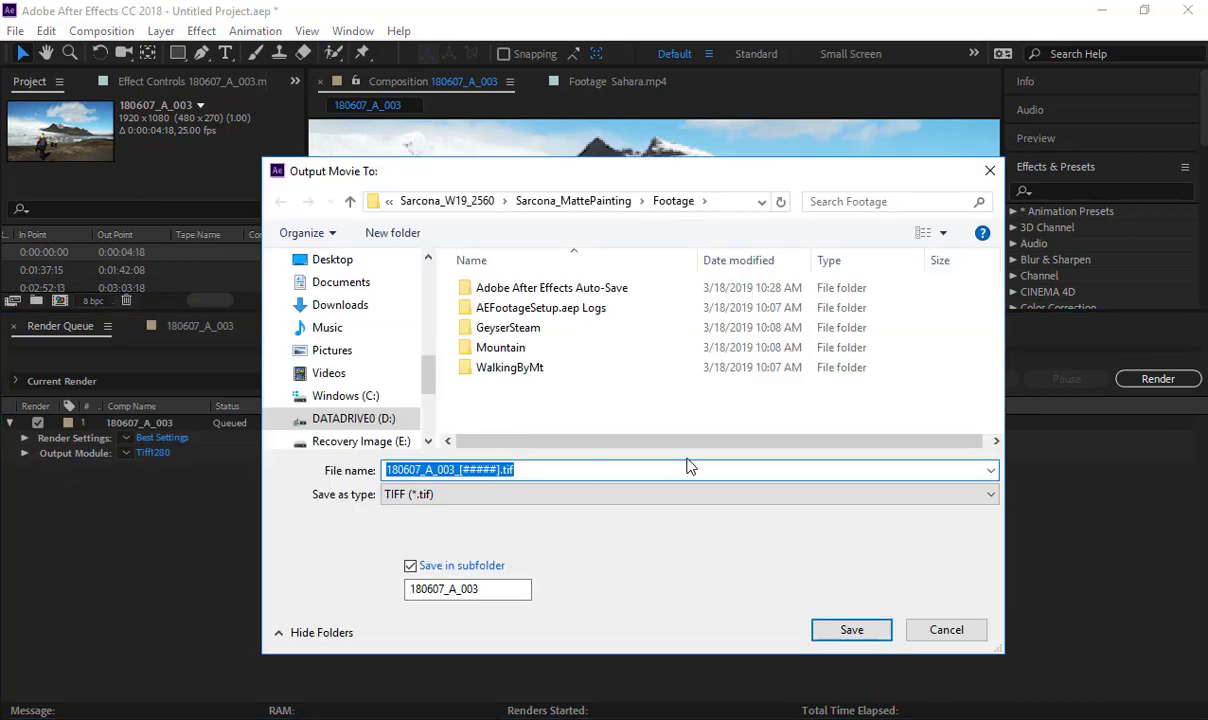
key(Return)
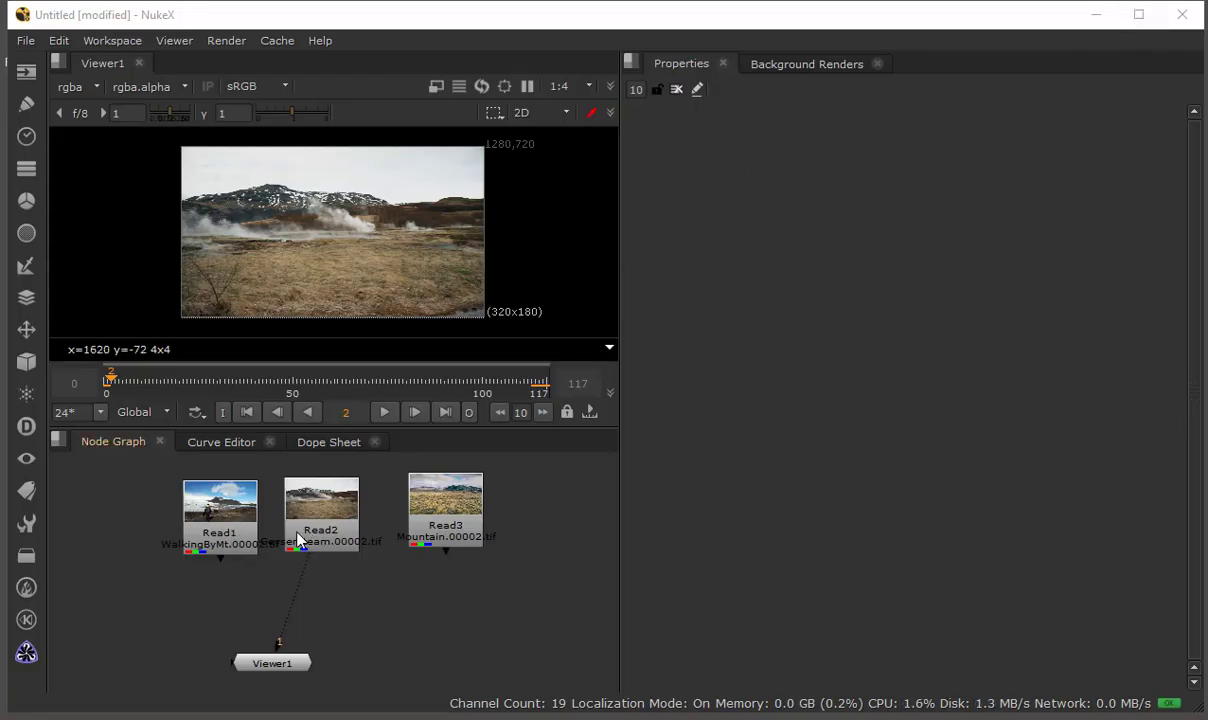
Switch to NukeX, show the WalkingByMt clip from Read1 in Viewer1, and widen the viewer area
drag(274, 660, 322, 675)
drag(230, 513, 181, 515)
key(1)
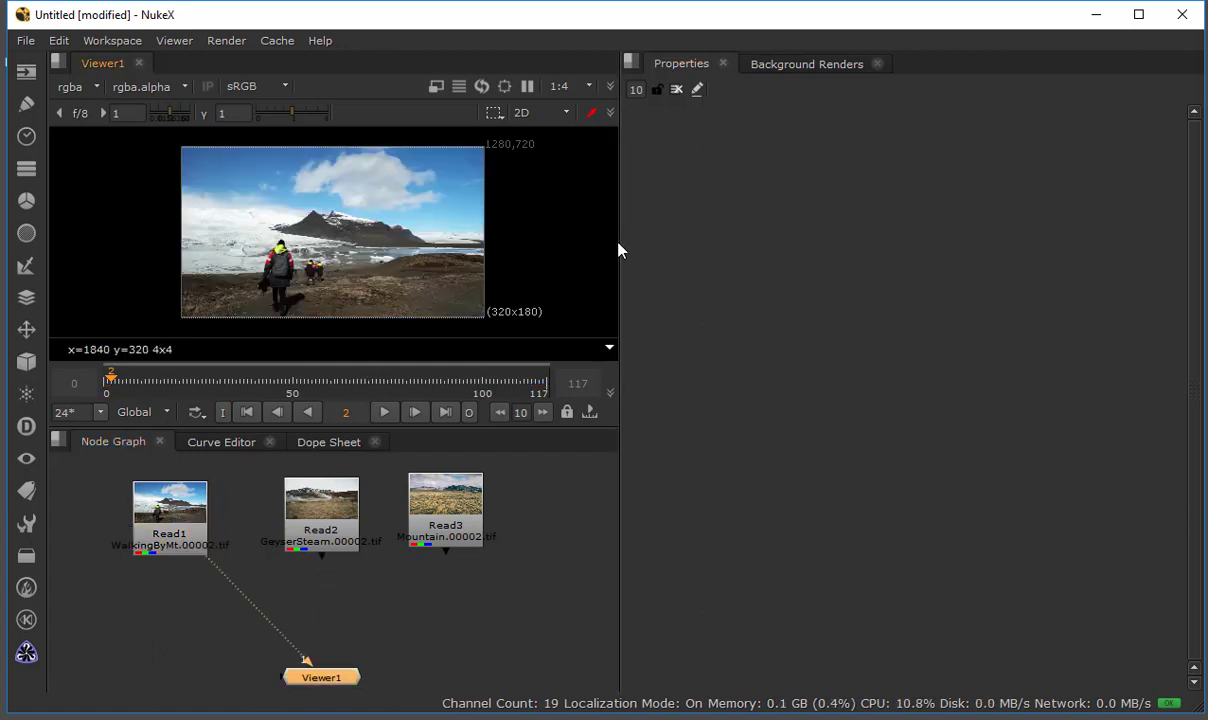
drag(618, 250, 773, 240)
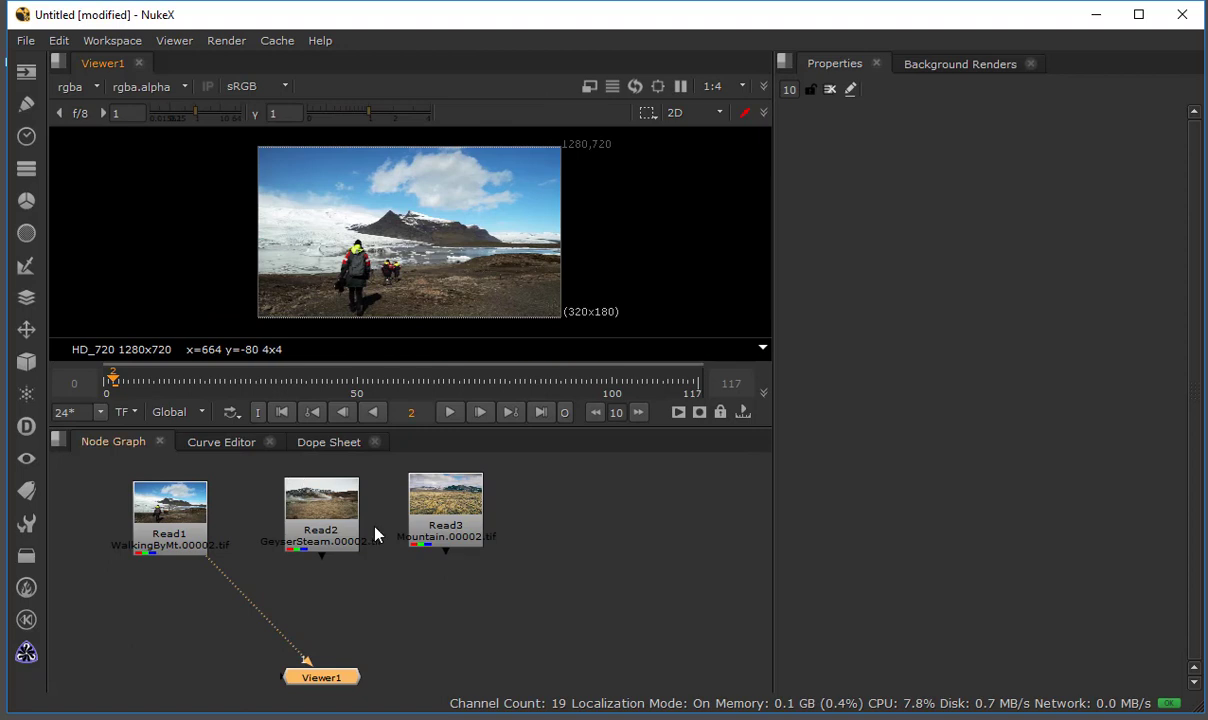
Move the GeyserSteam and Mountain read nodes aside and place the Viewer1 node directly below Read1
drag(342, 520, 676, 523)
drag(430, 518, 647, 534)
drag(292, 678, 194, 677)
Add a CameraTracker node between Read1 and Viewer1, spacing it below Read1 and widening the properties area
key(Tab)
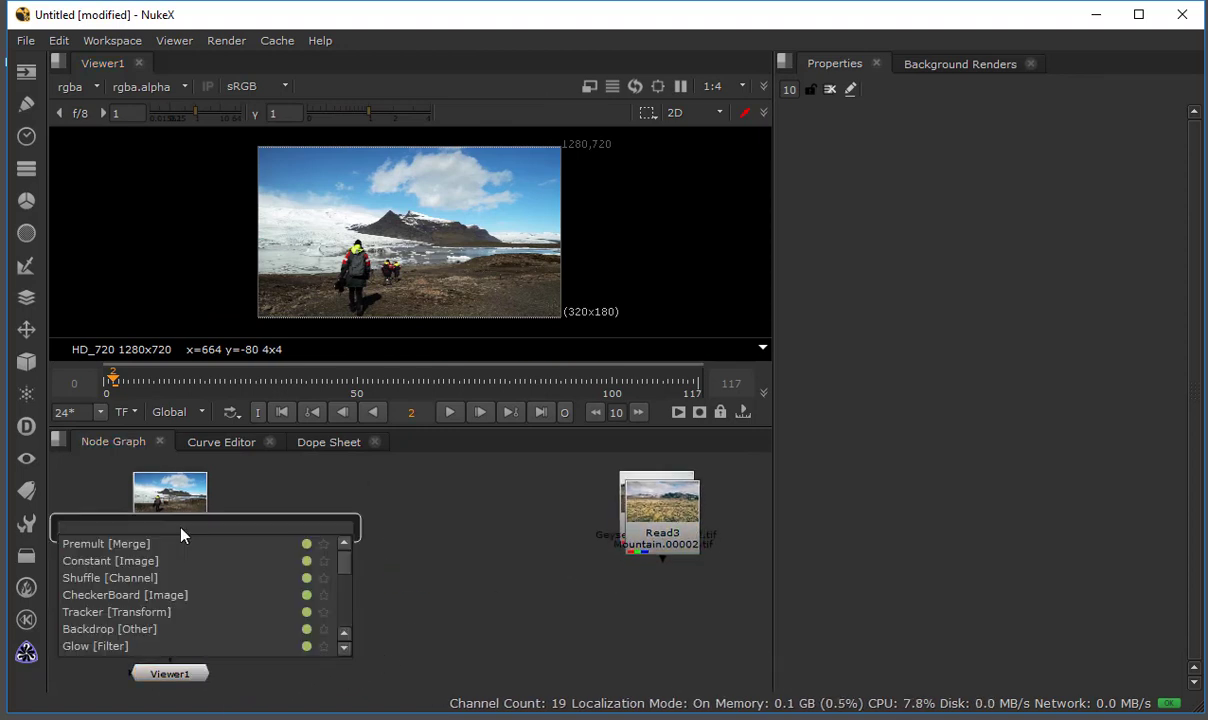
text(camera)
key(Down)
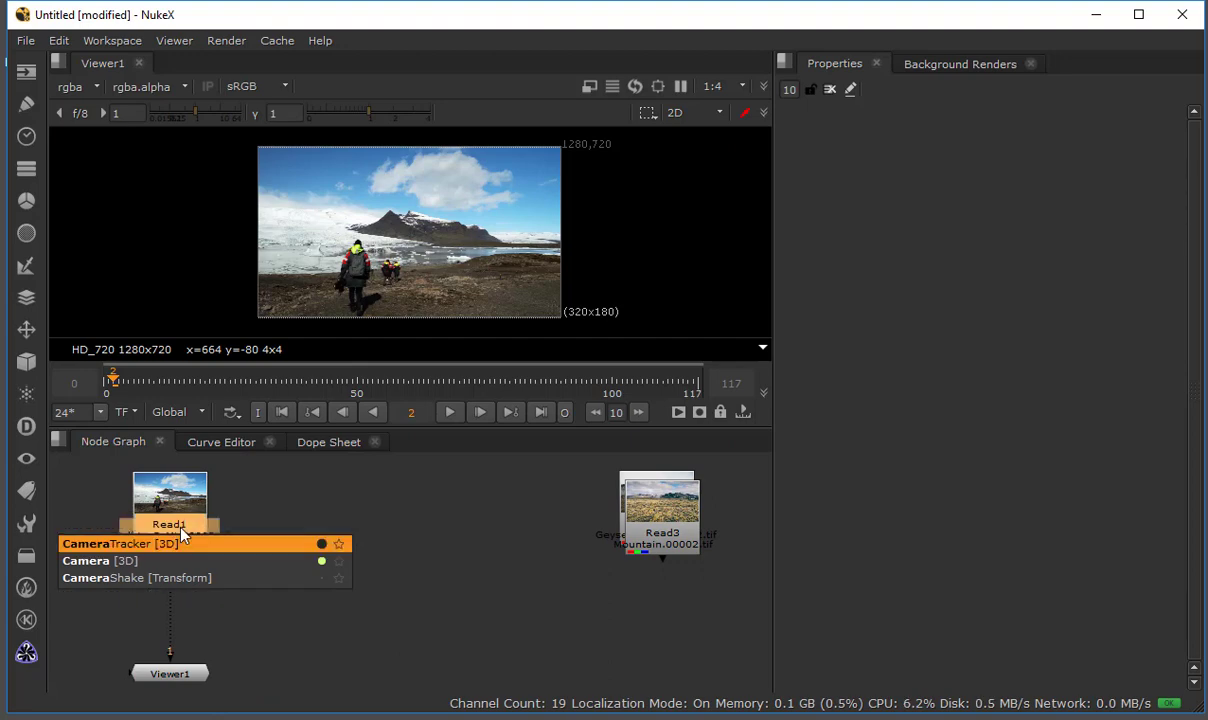
key(Return)
drag(180, 566, 180, 612)
drag(776, 160, 728, 160)
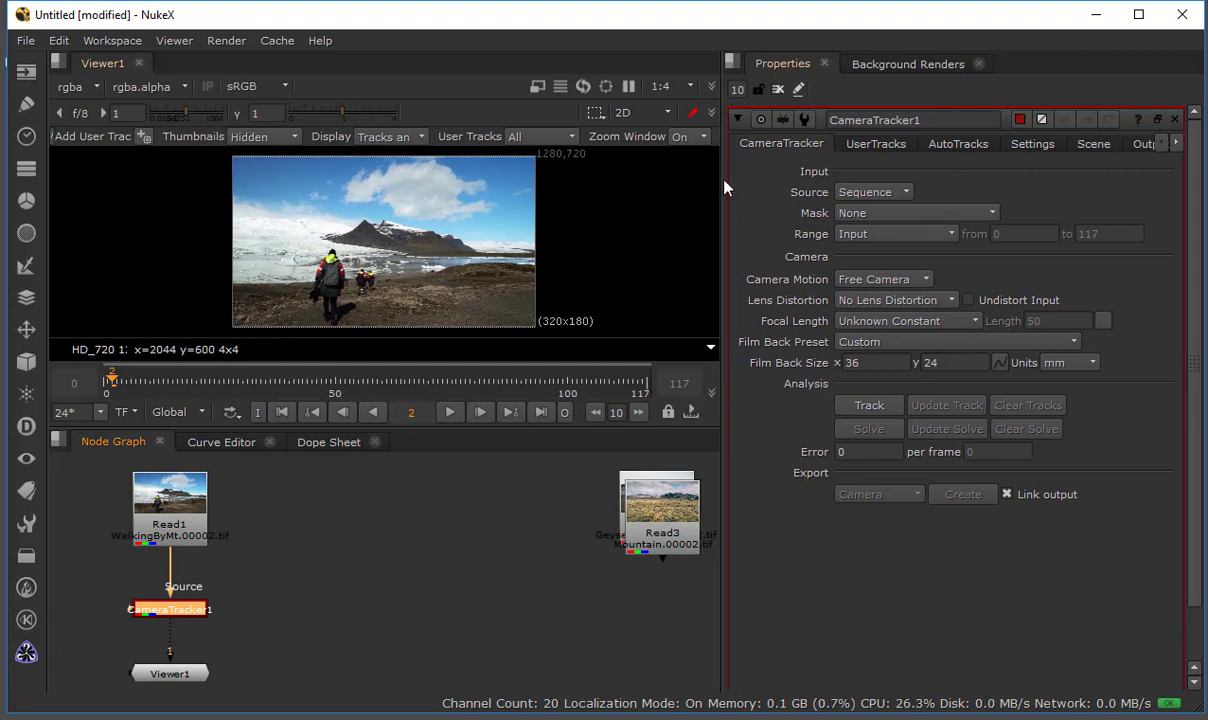
Preview the CameraTracker features with the number of features set to 600, and inspect the points on the walkers at frames 40 and 0
click(1044, 150)
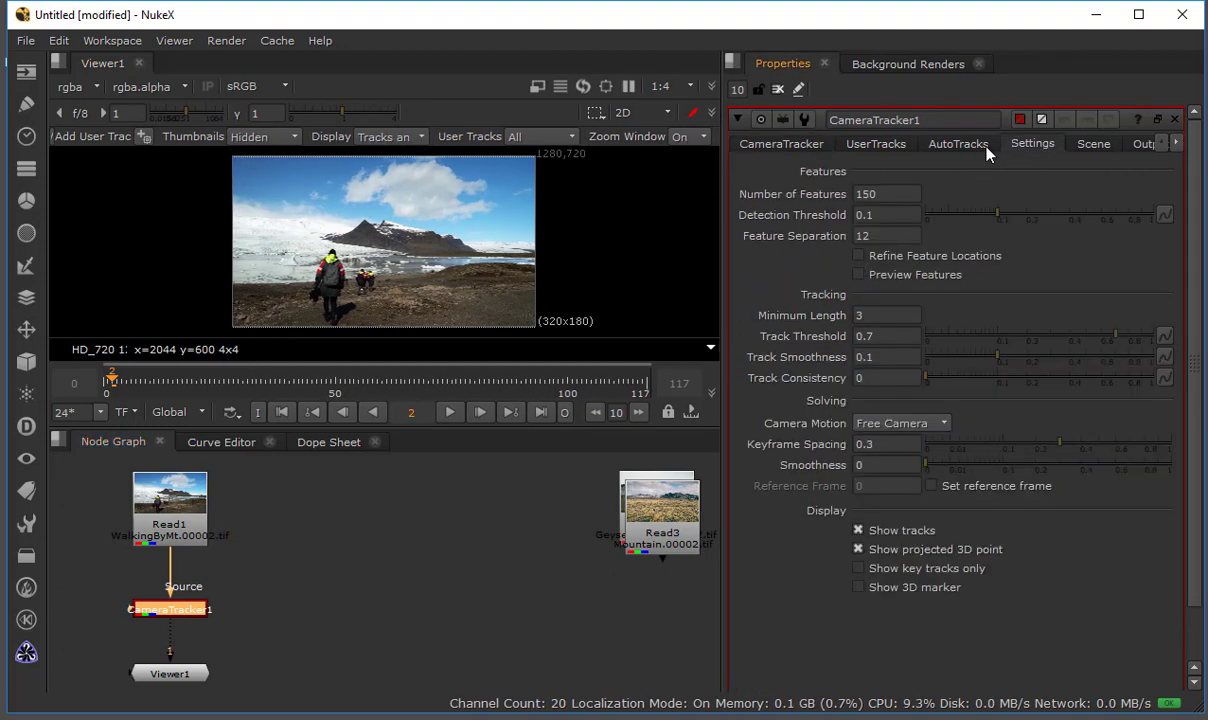
click(931, 143)
click(1036, 146)
click(858, 274)
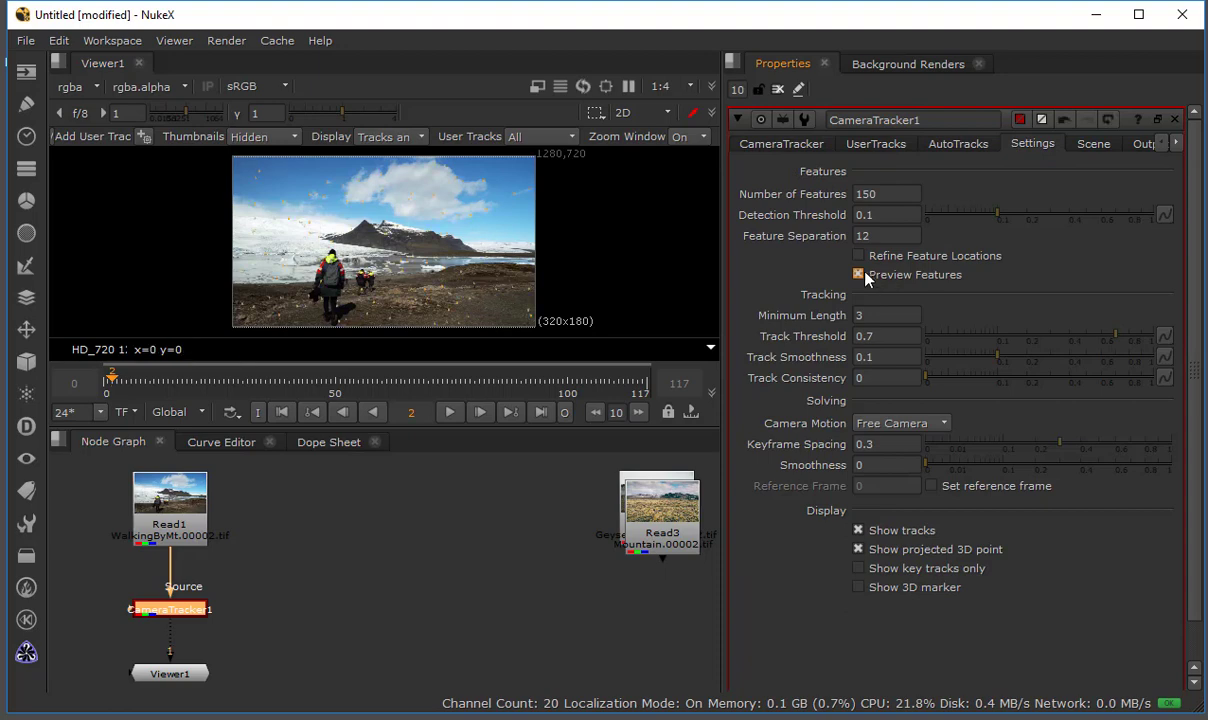
click(880, 194)
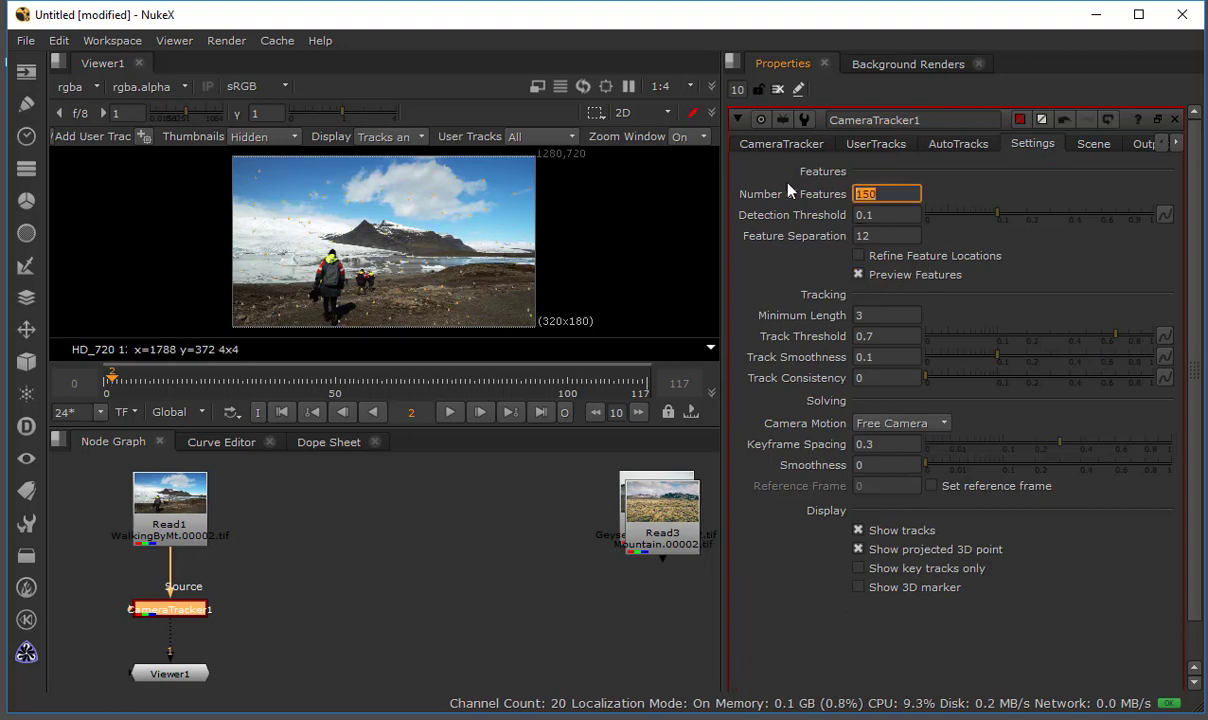
text(500)
key(Return)
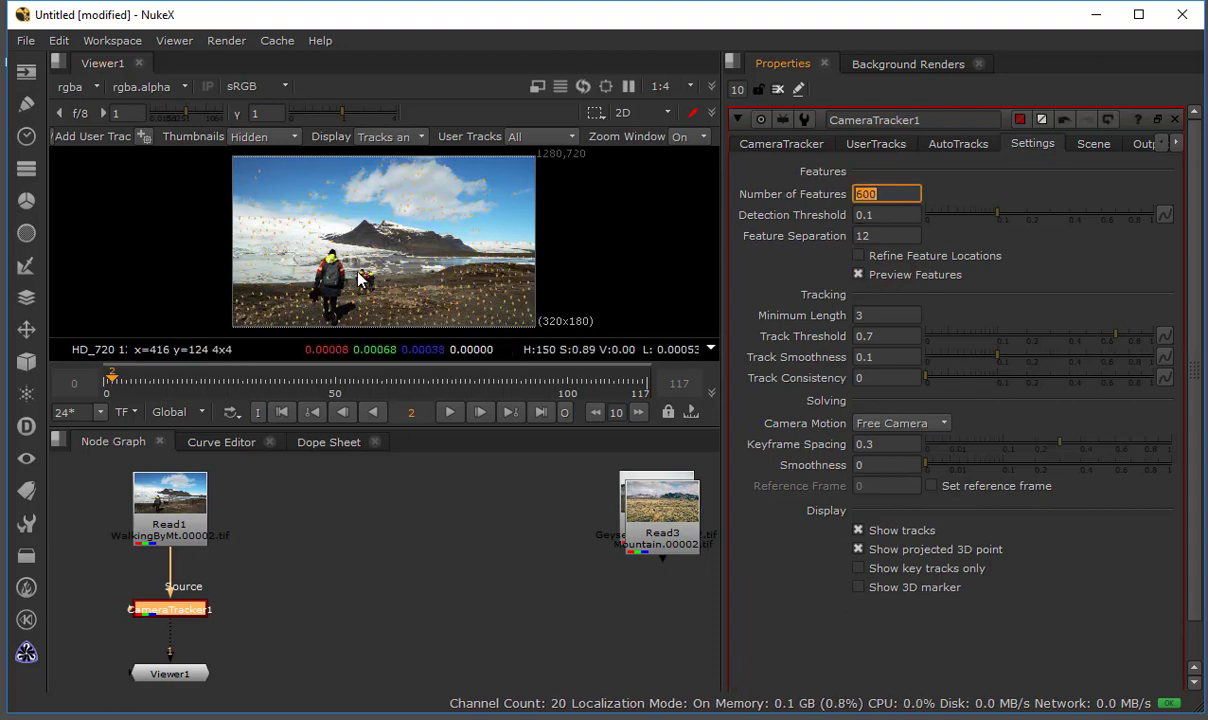
scroll(358, 279, up, 6)
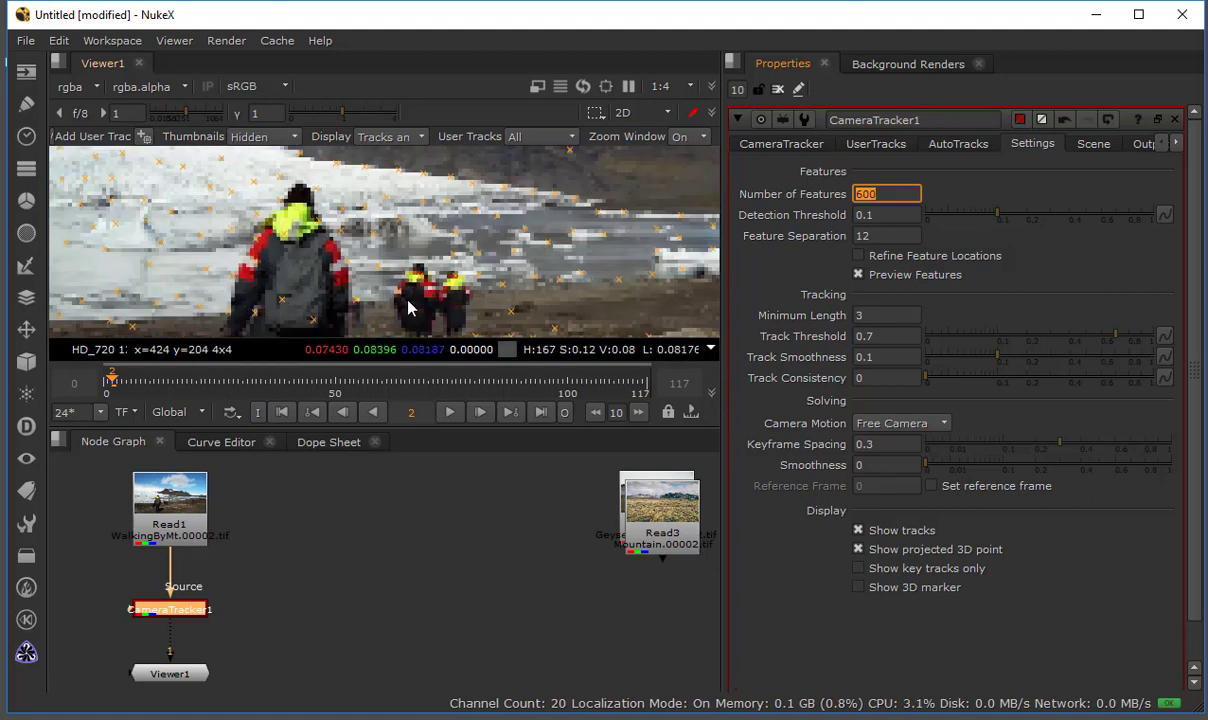
click(265, 386)
click(289, 386)
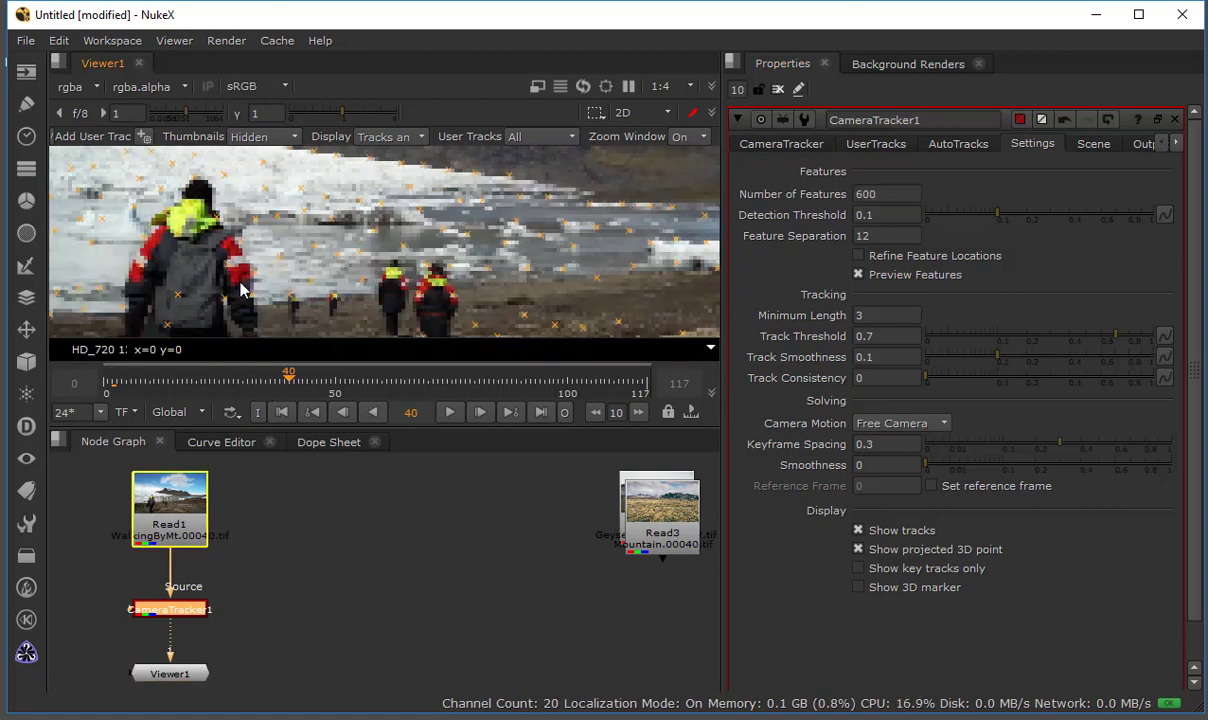
click(283, 412)
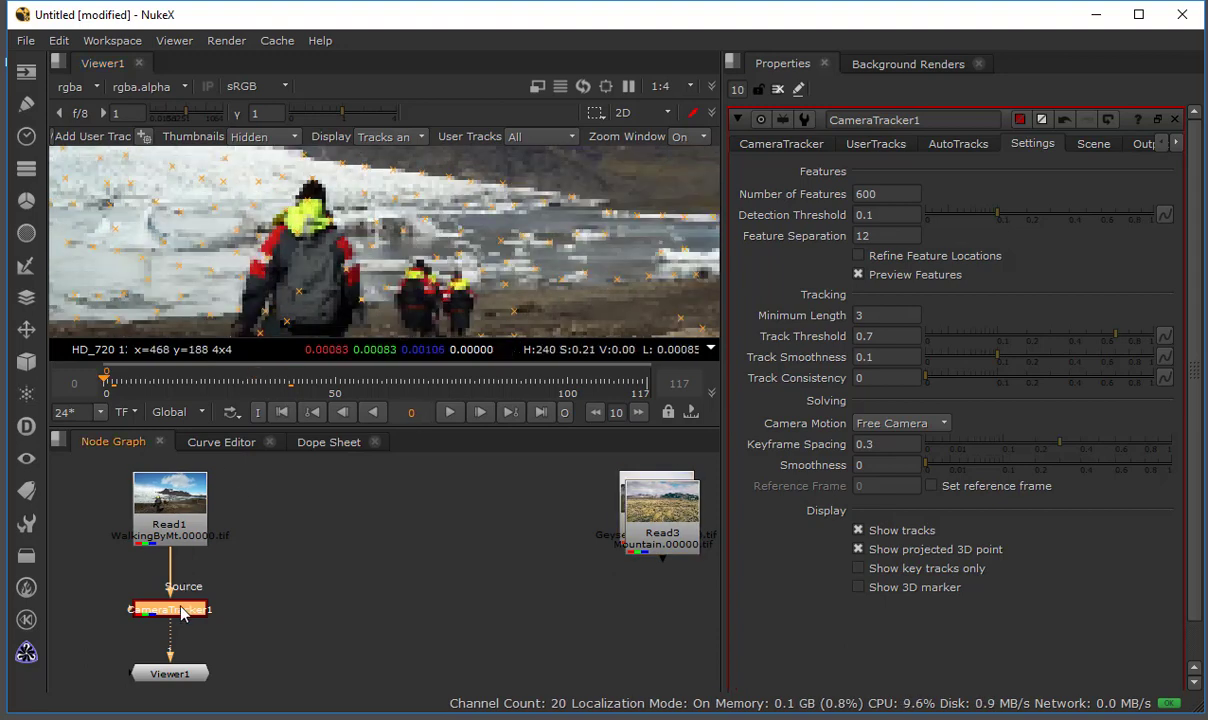
Delete the CameraTracker node and set the viewer's display resolution to 1:1
key(Delete)
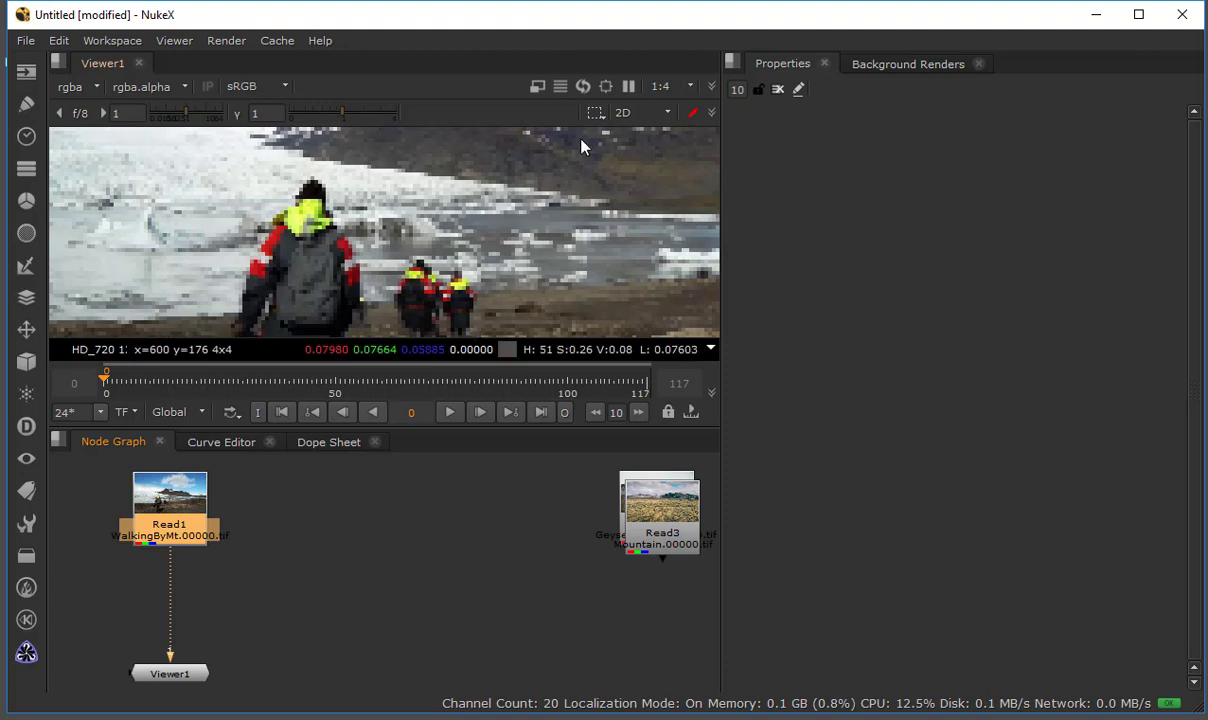
click(680, 86)
click(682, 105)
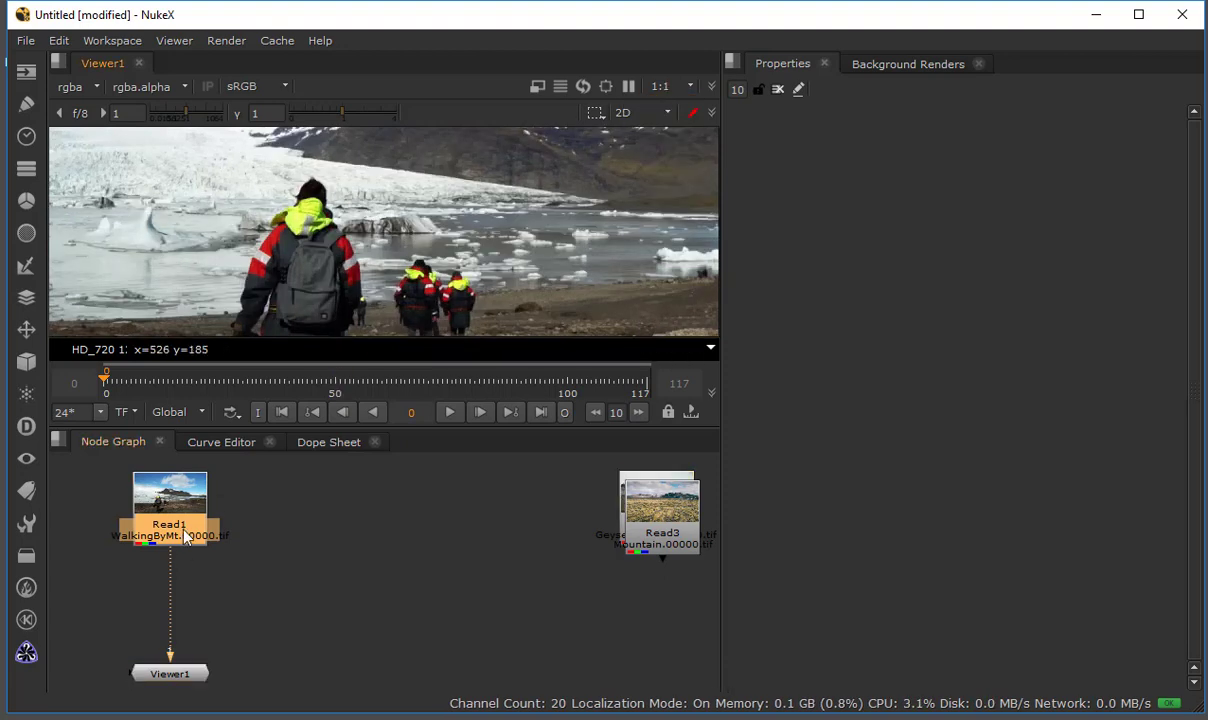
Add a Roto node after Read1 and draw an ellipse around the walking people at frame 0
key(o)
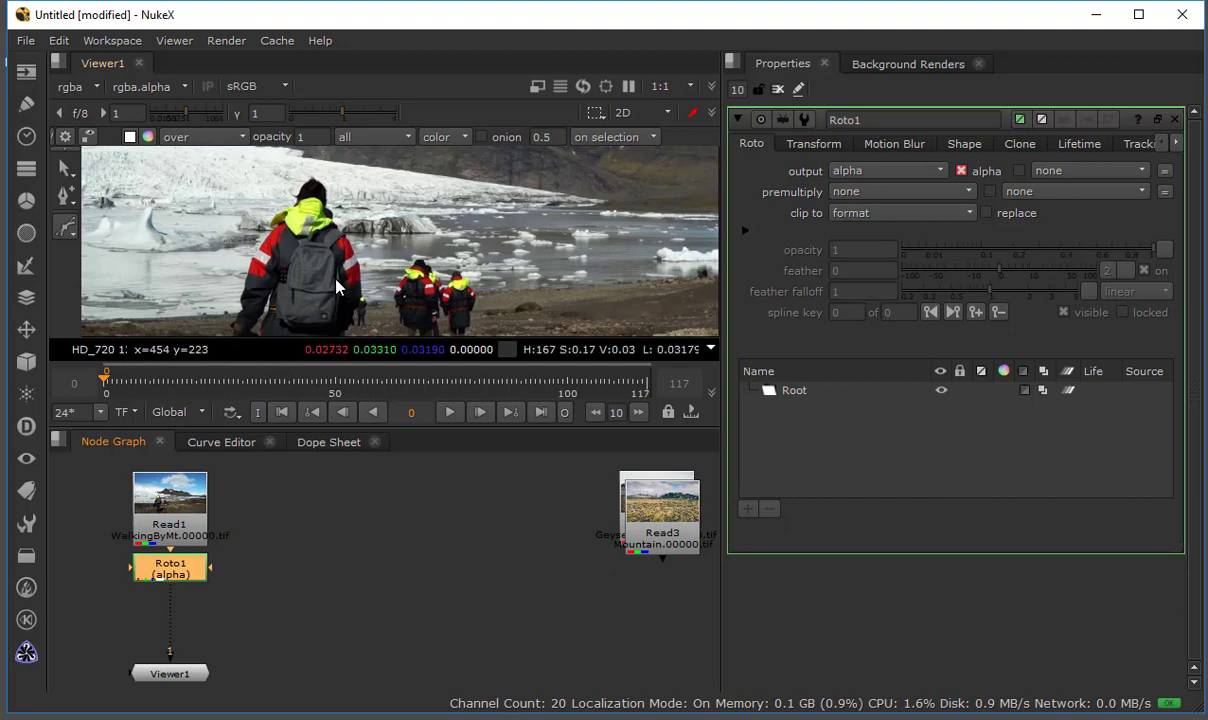
scroll(336, 288, down, 4)
middle_drag(323, 268, 284, 215)
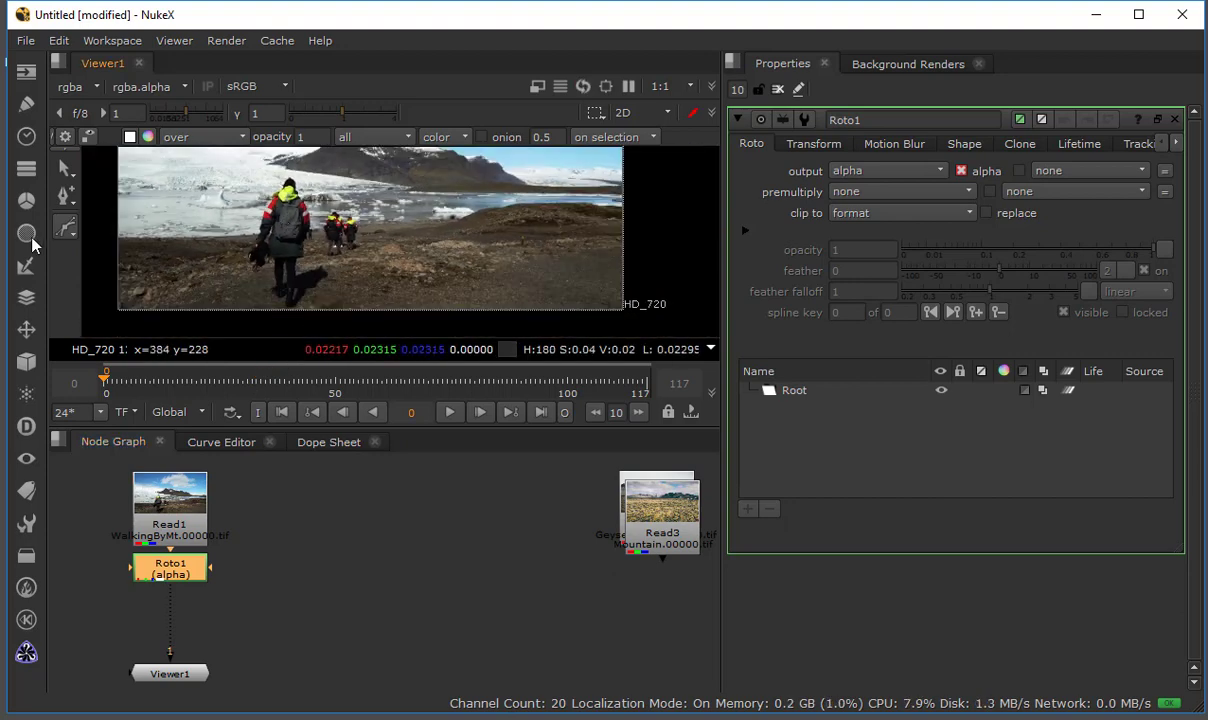
drag(65, 227, 127, 281)
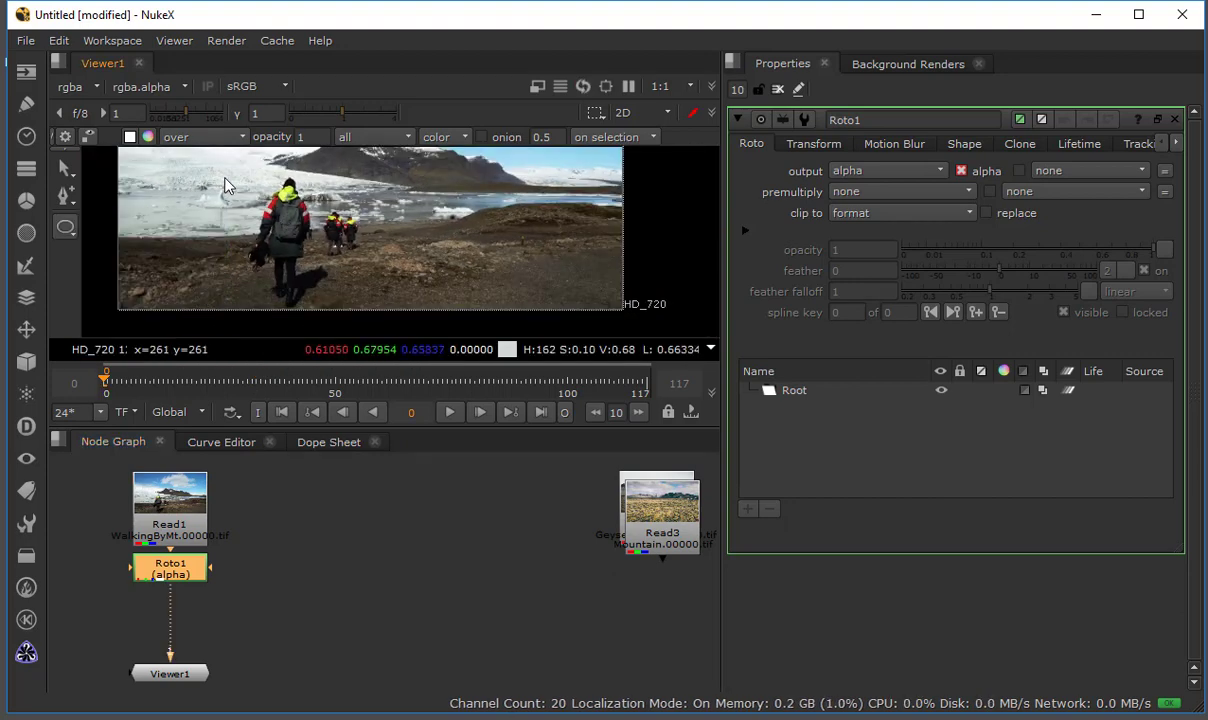
mouse_move(226, 156)
mouse_down()
mouse_move(289, 264)
mouse_move(372, 329)
mouse_up()
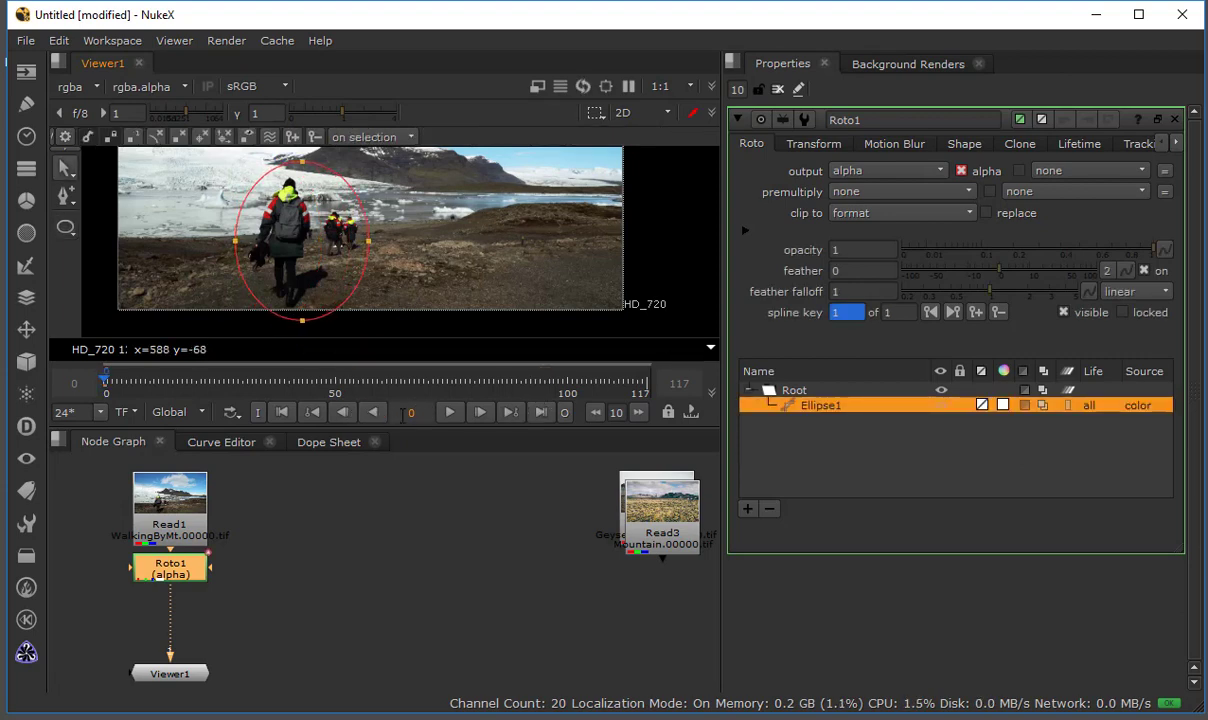
Keyframe the roto ellipse by moving it over the walkers at frame 117 and widening it on both sides at frame 81
click(540, 413)
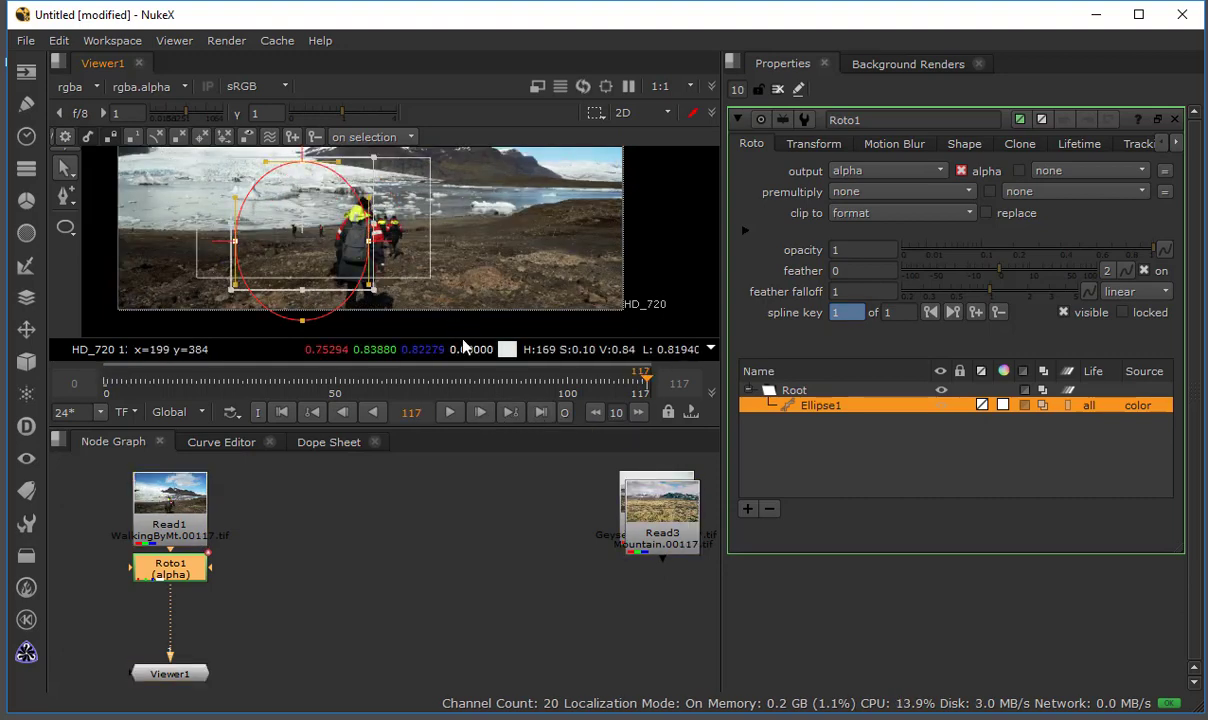
drag(318, 253, 363, 247)
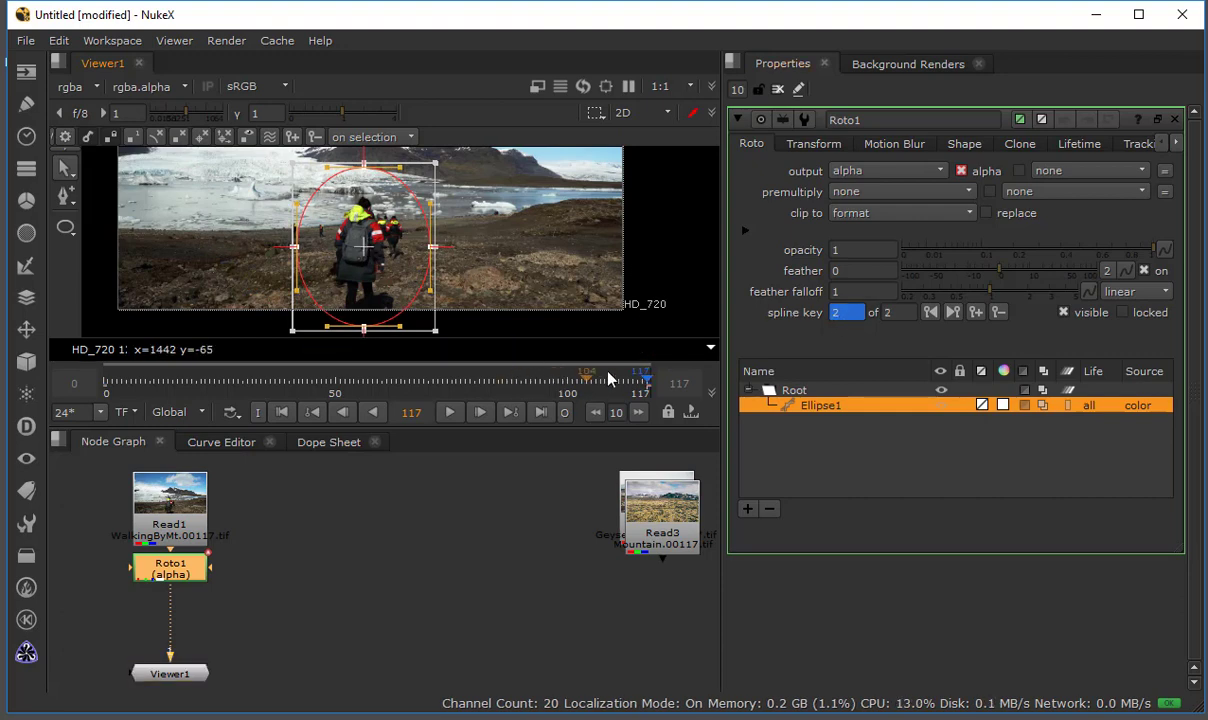
drag(608, 378, 479, 390)
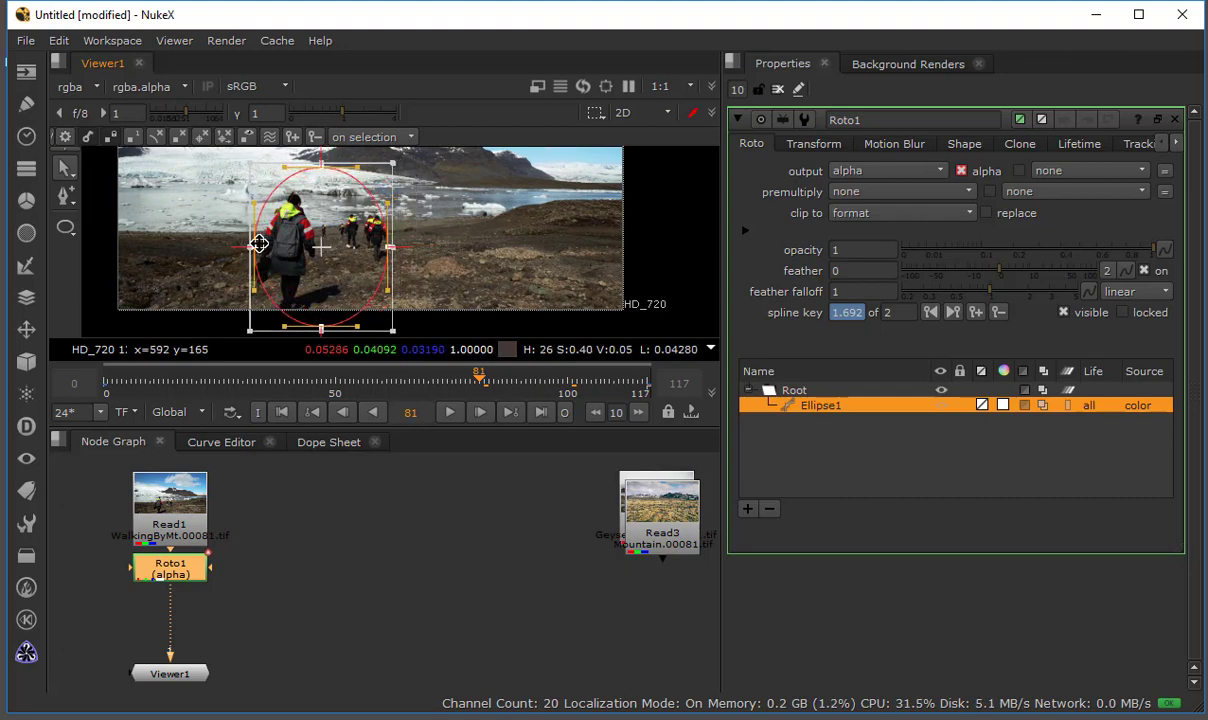
drag(258, 243, 236, 251)
key(ctrl+z)
click(218, 259)
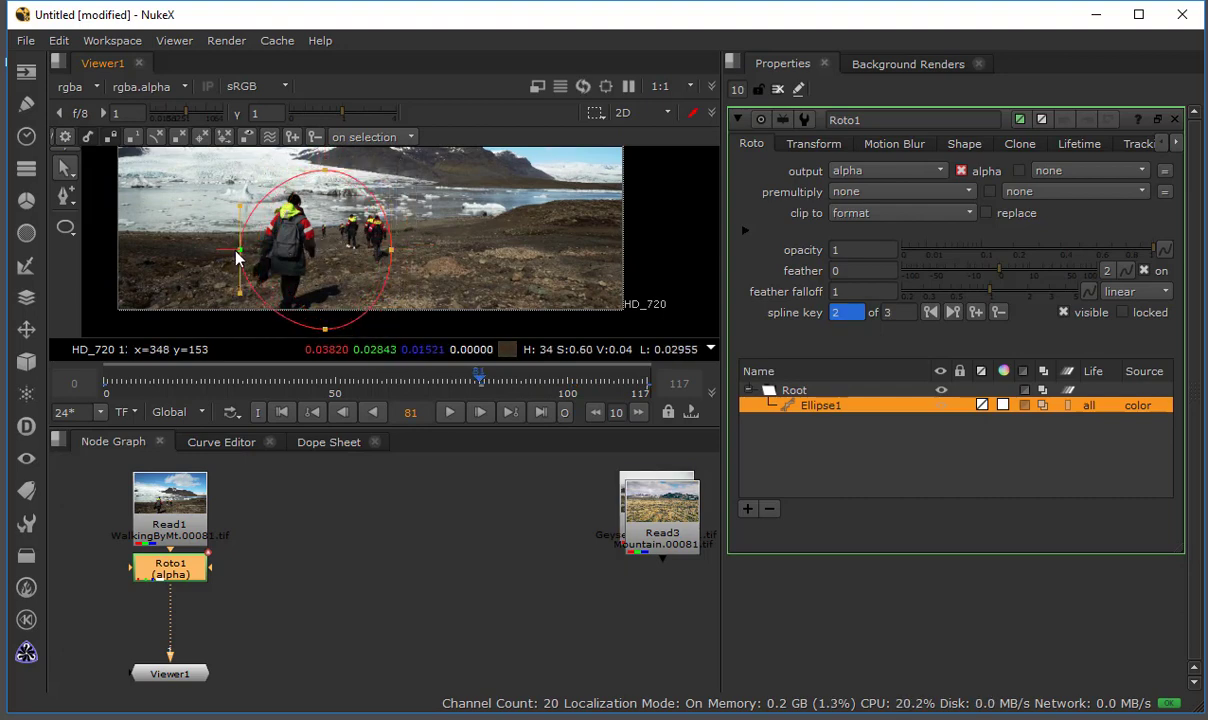
drag(390, 250, 402, 251)
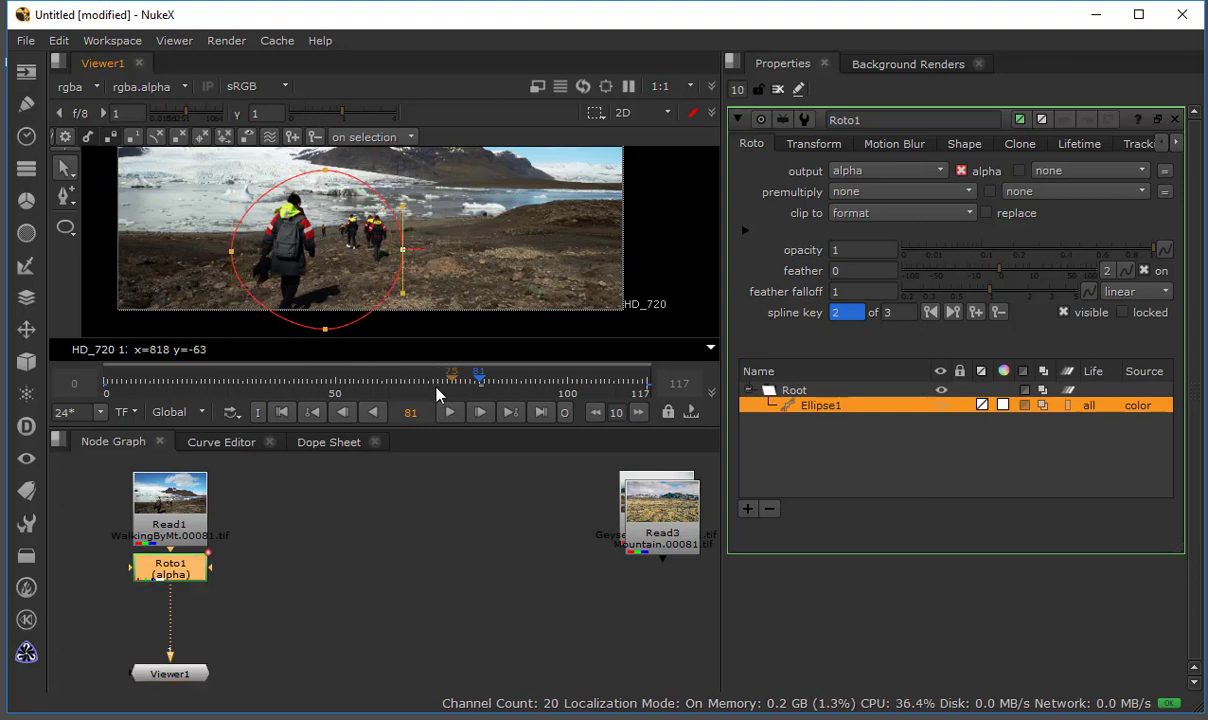
Reshape the roto ellipse at frame 62 by adjusting its four points so it encloses all the walkers
click(392, 381)
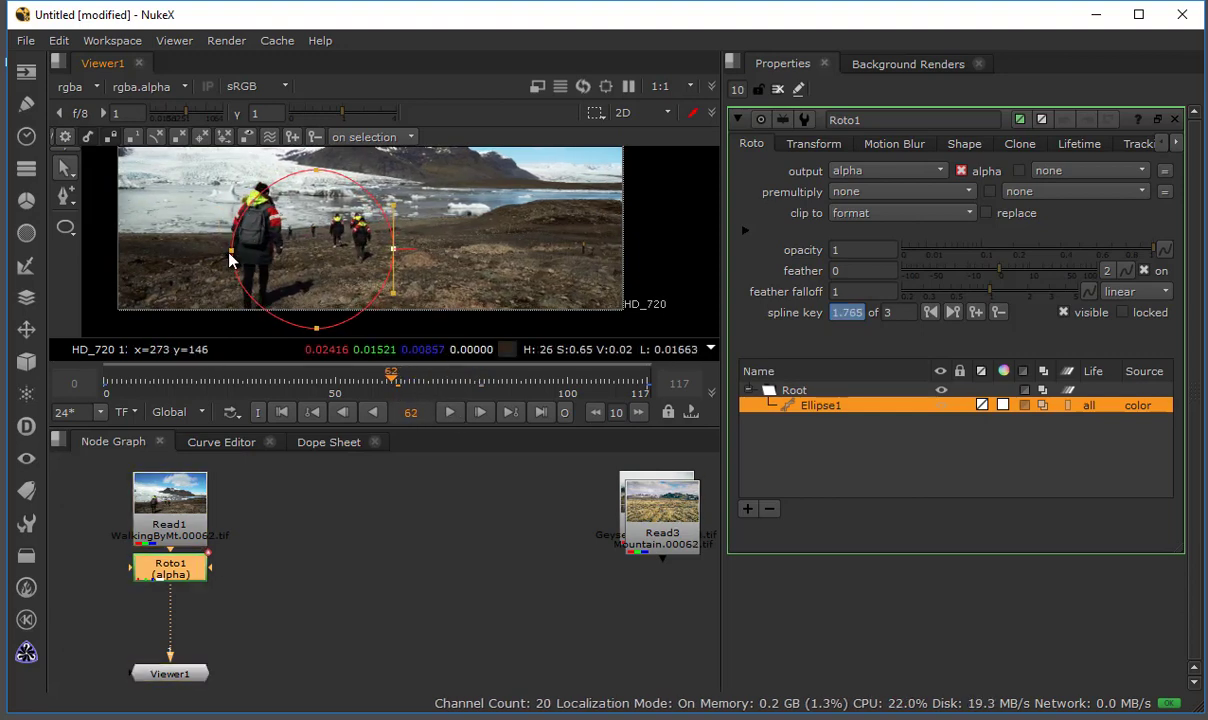
drag(229, 251, 195, 251)
drag(316, 171, 295, 163)
drag(316, 327, 302, 332)
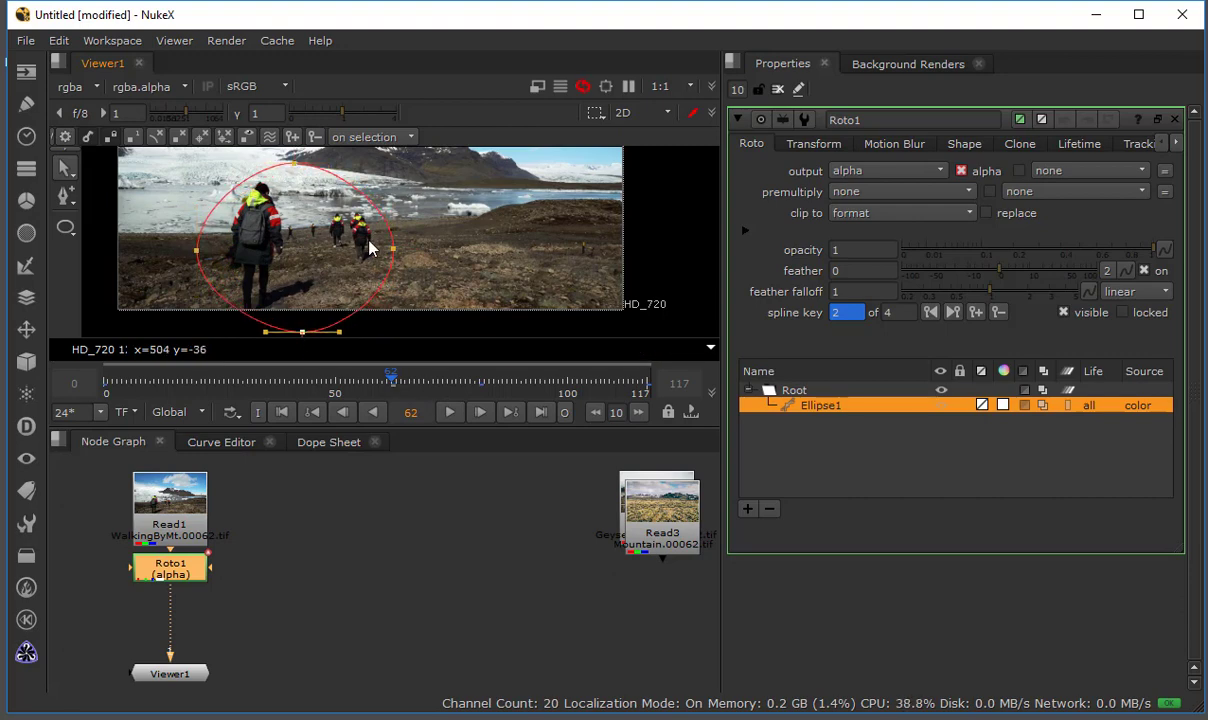
drag(391, 251, 383, 251)
Adjust the side of the roto ellipse beside the nearest walker at frame 47
click(340, 378)
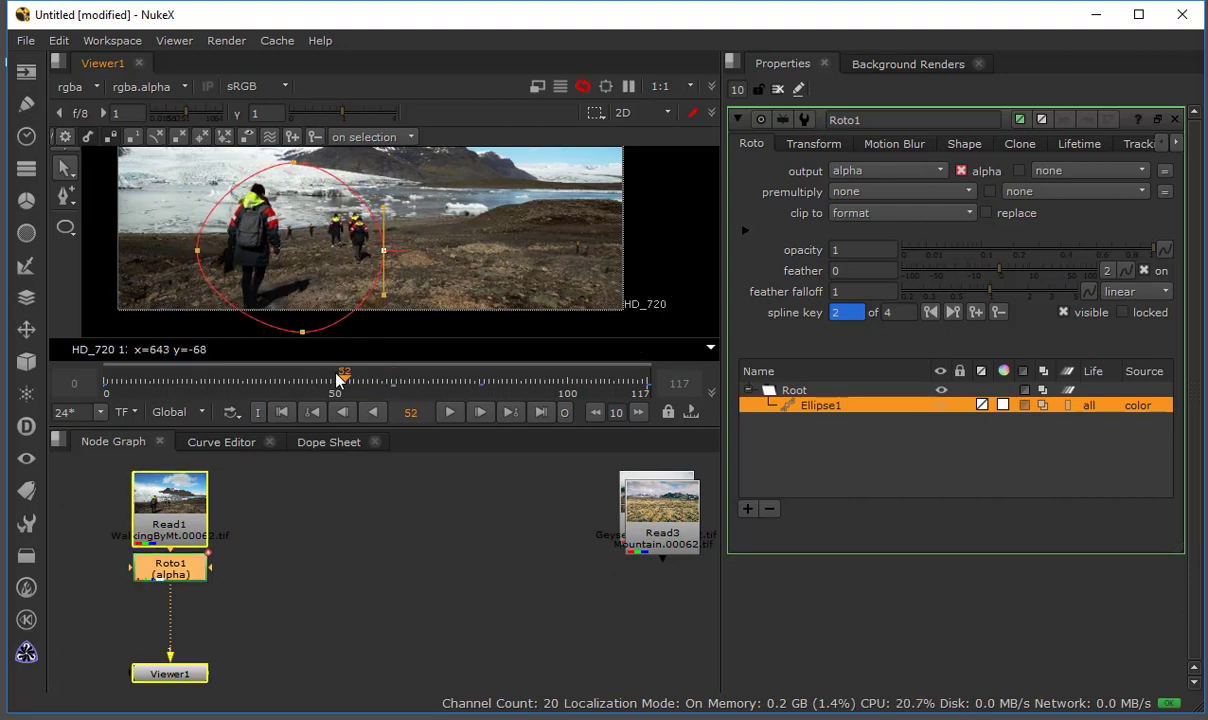
drag(336, 373, 321, 373)
drag(205, 249, 200, 173)
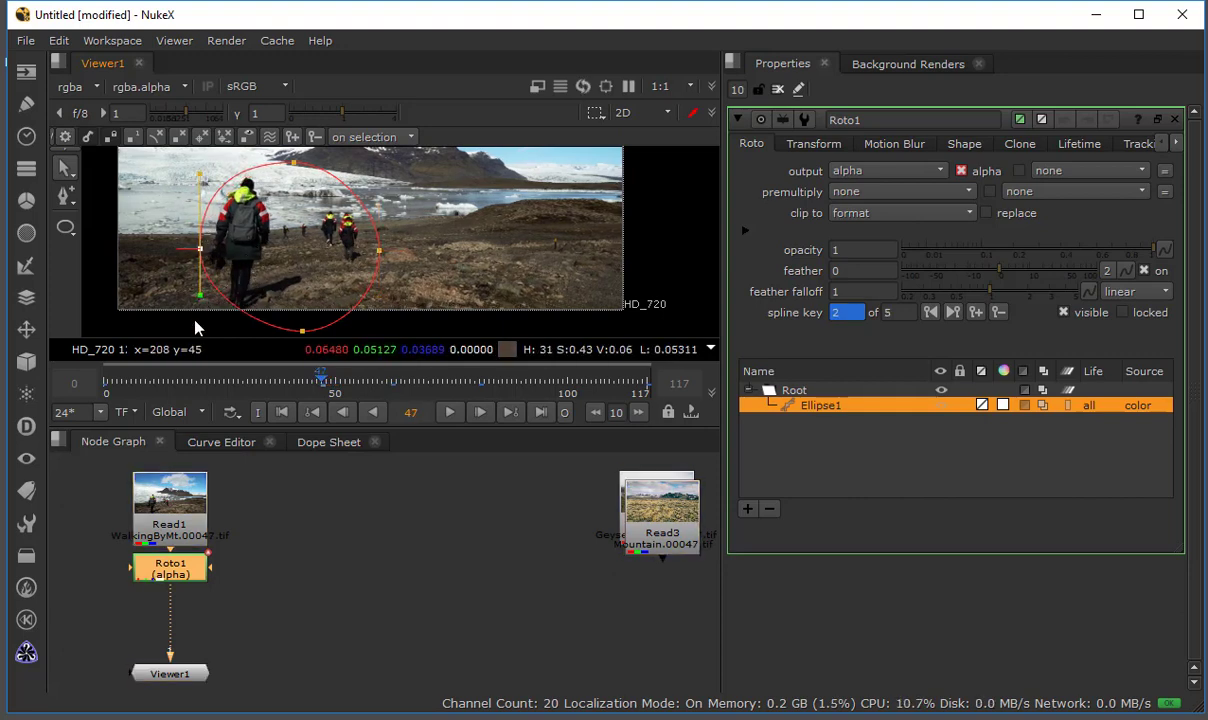
drag(195, 321, 194, 327)
Shift the whole roto ellipse over the walkers at about frame 25, and check its coverage through to frame 108
drag(321, 382, 219, 382)
drag(181, 160, 455, 368)
drag(314, 262, 294, 262)
drag(219, 382, 131, 381)
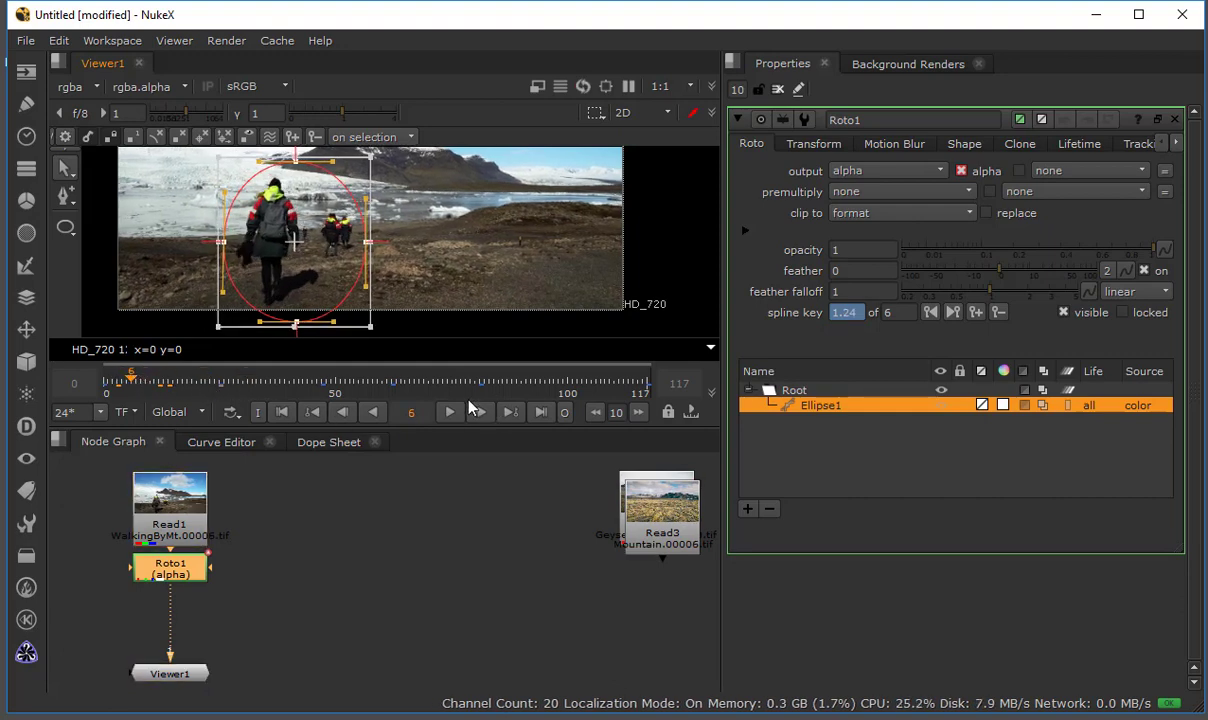
drag(460, 384, 606, 386)
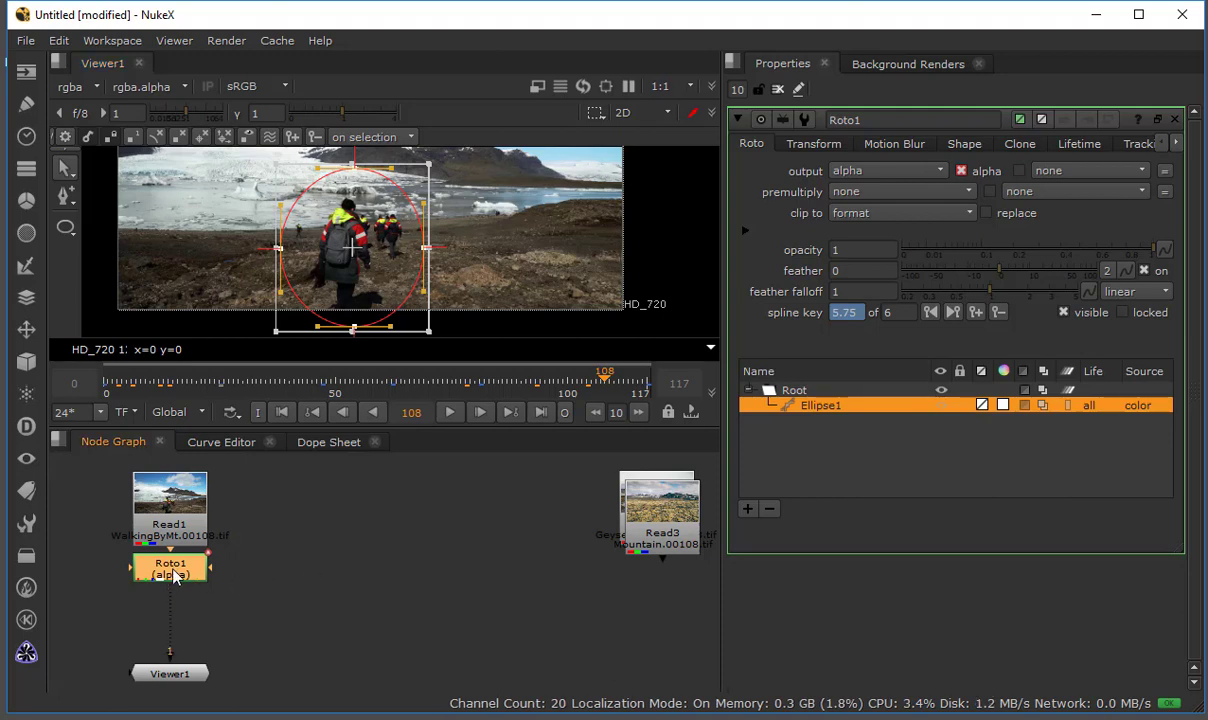
Add a CameraTracker node after Roto1 and turn on its feature preview
key(Tab)
text(c)
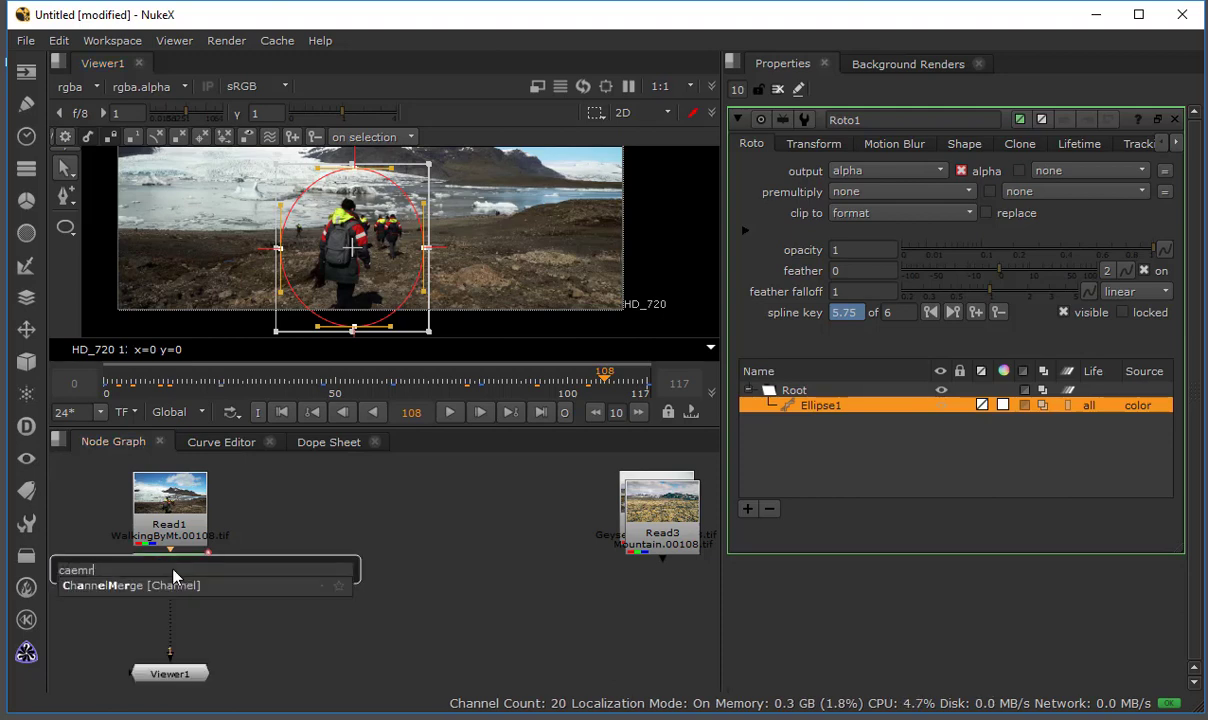
text(amer)
key(Down)
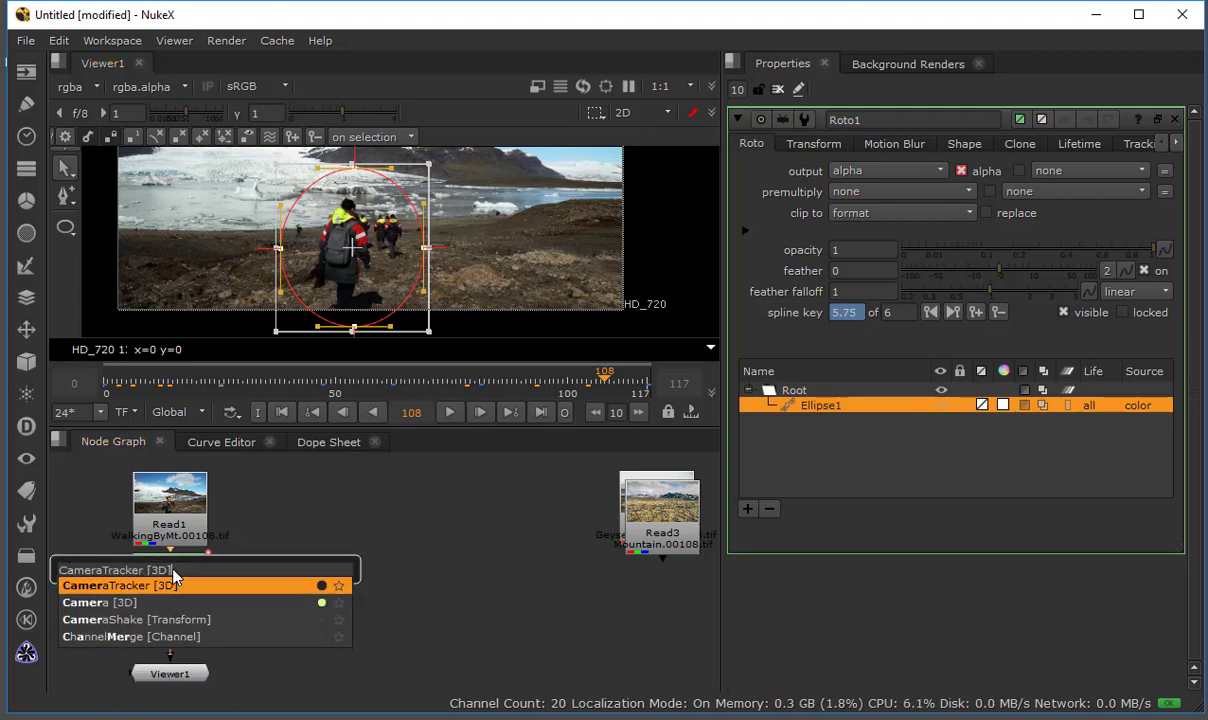
key(Return)
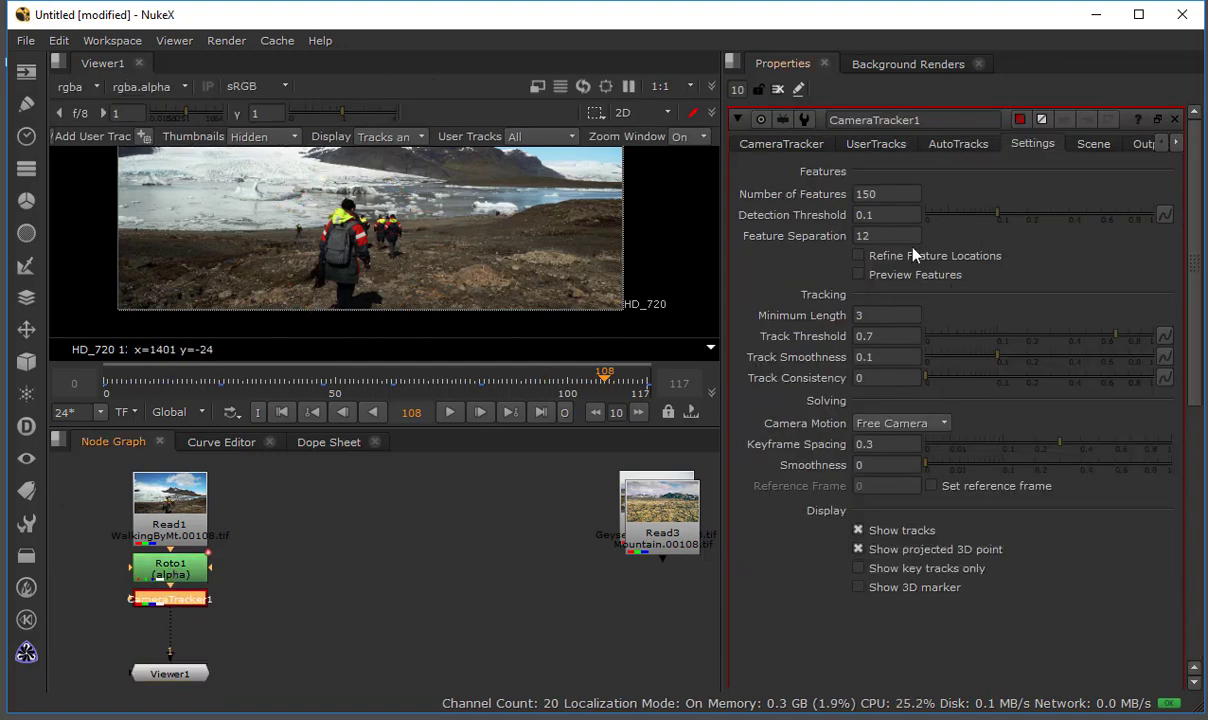
click(915, 274)
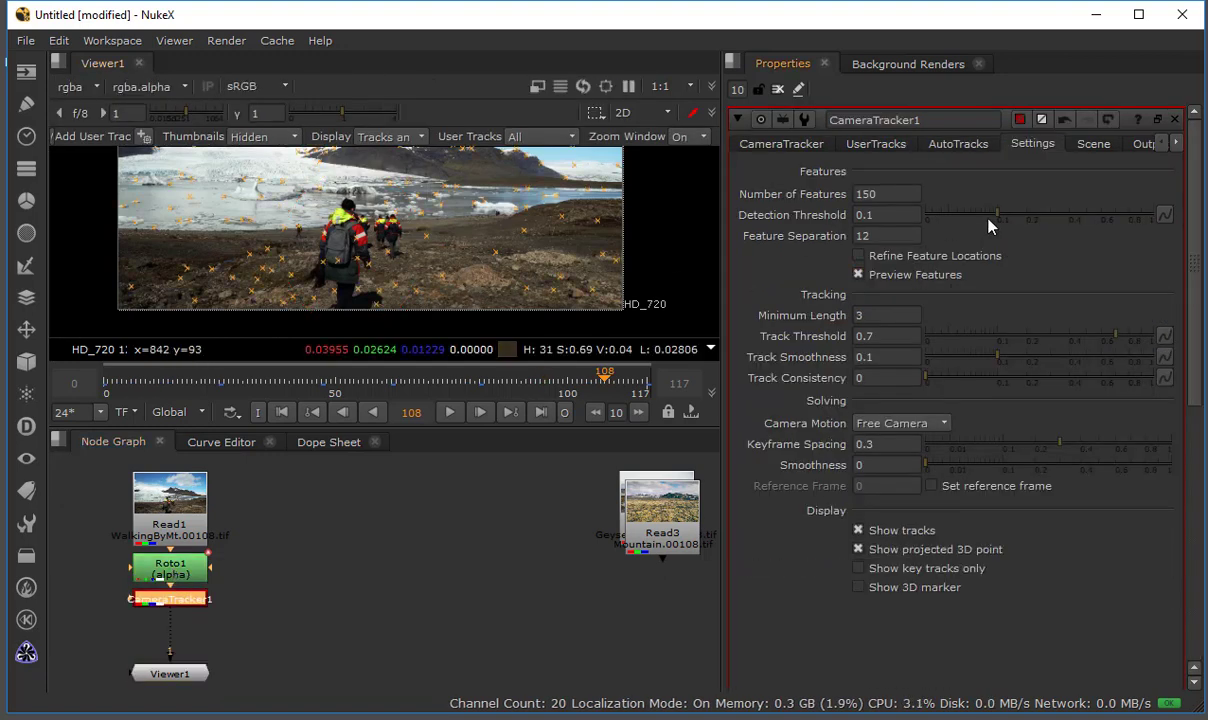
Set the CameraTracker's Number of Features to 600 and inspect the previewed features around the walkers
double_click(875, 194)
text(600)
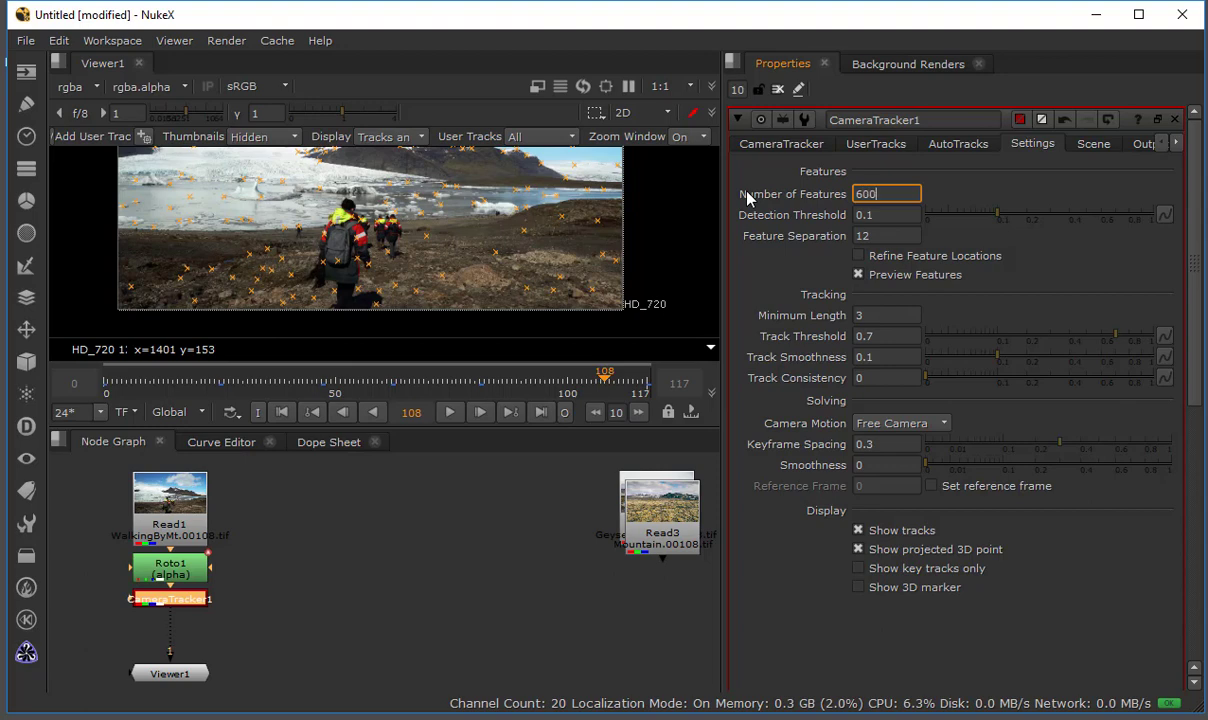
key(Tab)
scroll(357, 255, up, 3)
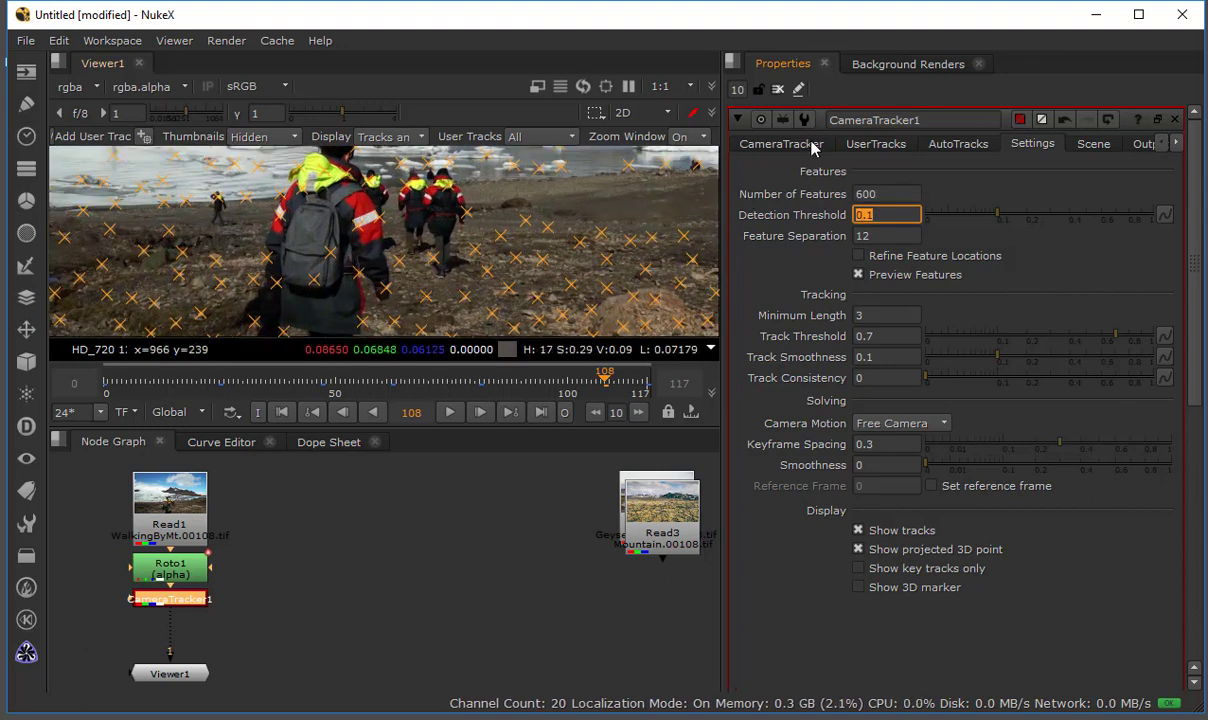
Set the CameraTracker's mask to Source Alpha so the roto shape excludes the walkers from tracking
click(813, 147)
click(865, 216)
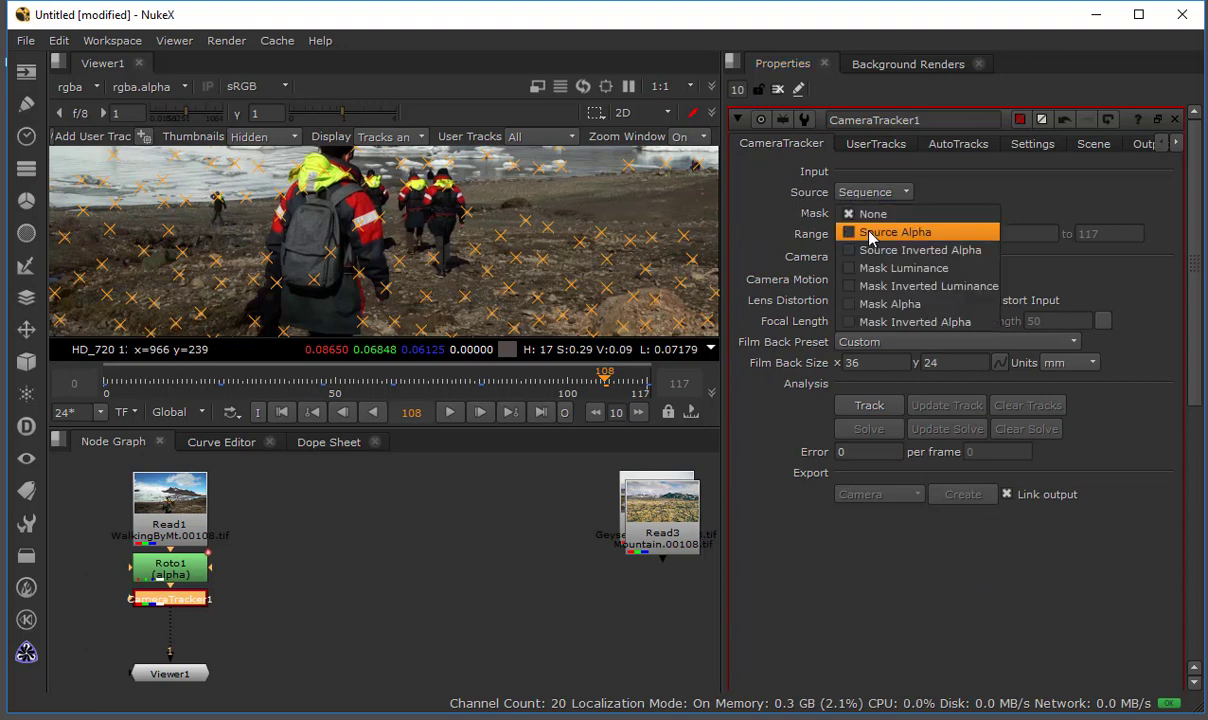
click(870, 234)
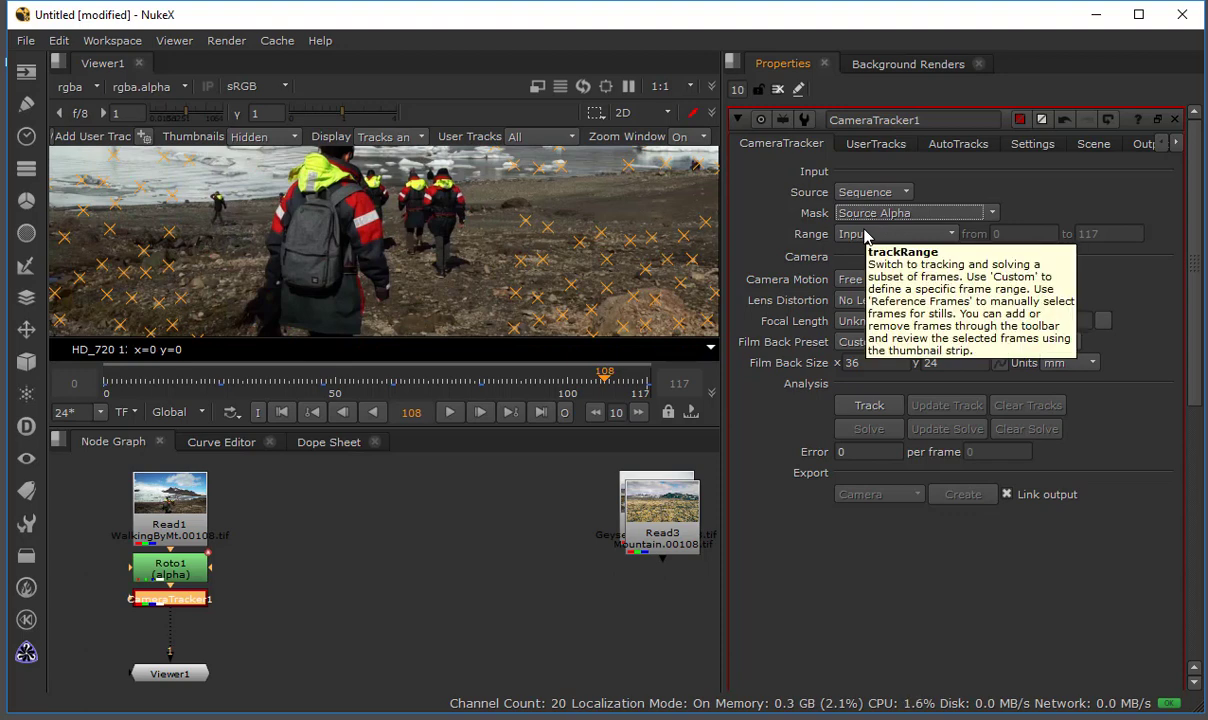
click(420, 502)
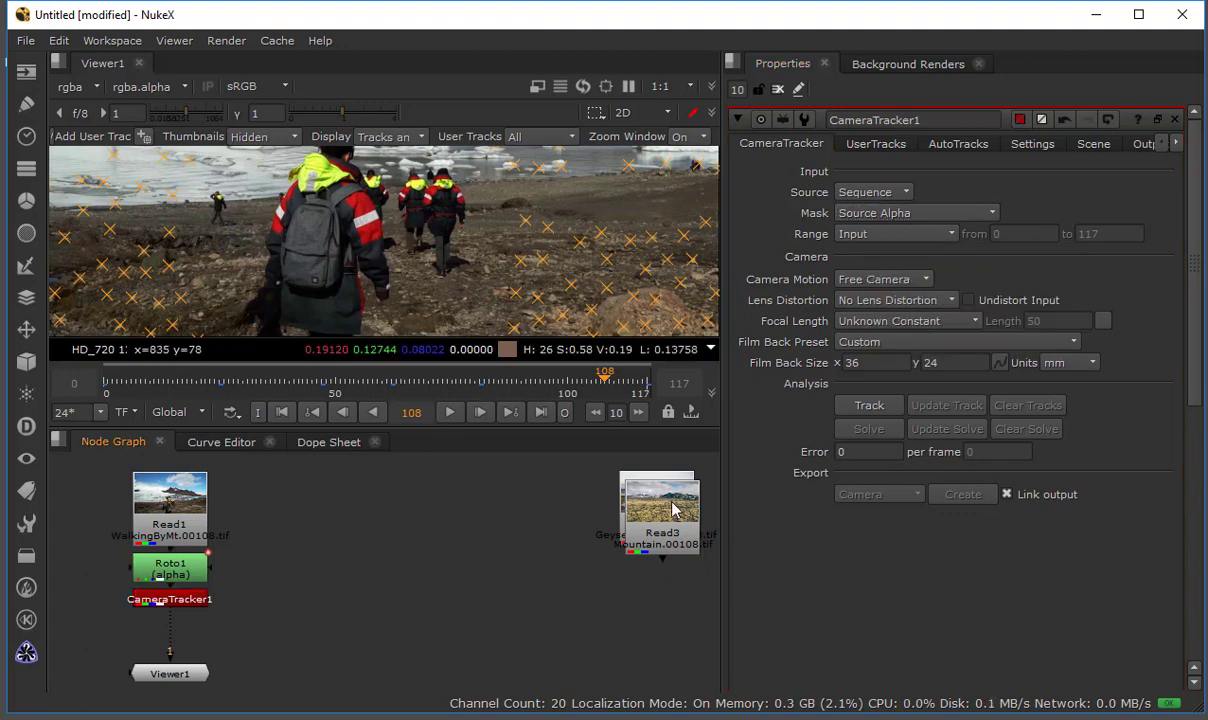
Separate the overlapping Read2 and Read3 nodes, close the open node properties, and view the GeyserSteam and Mountain clips
drag(672, 506, 524, 524)
click(645, 505)
key(1)
scroll(444, 216, down, 4)
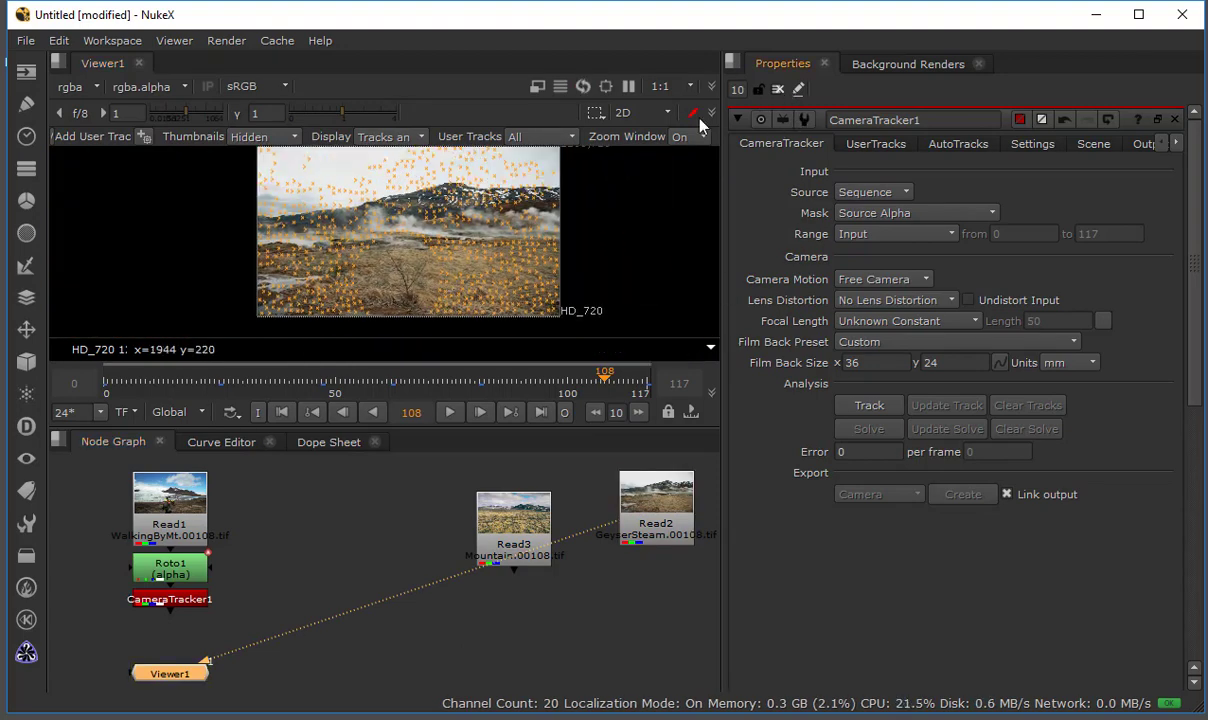
click(779, 89)
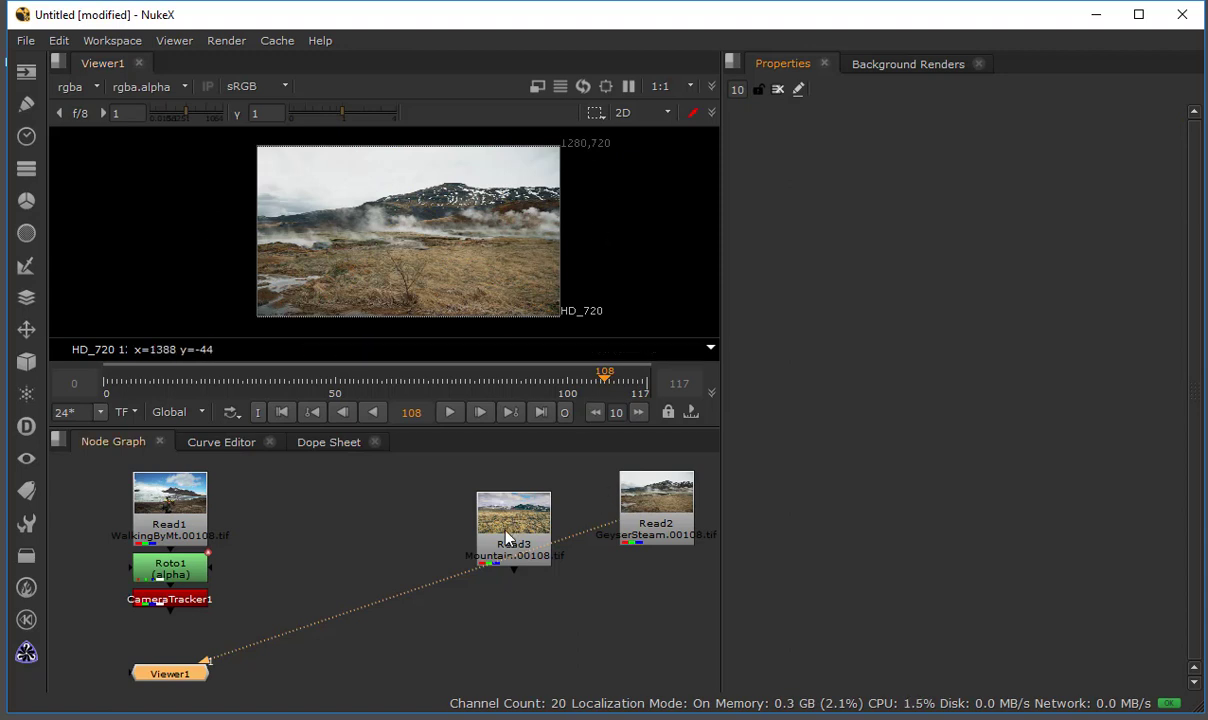
drag(508, 540, 507, 536)
key(1)
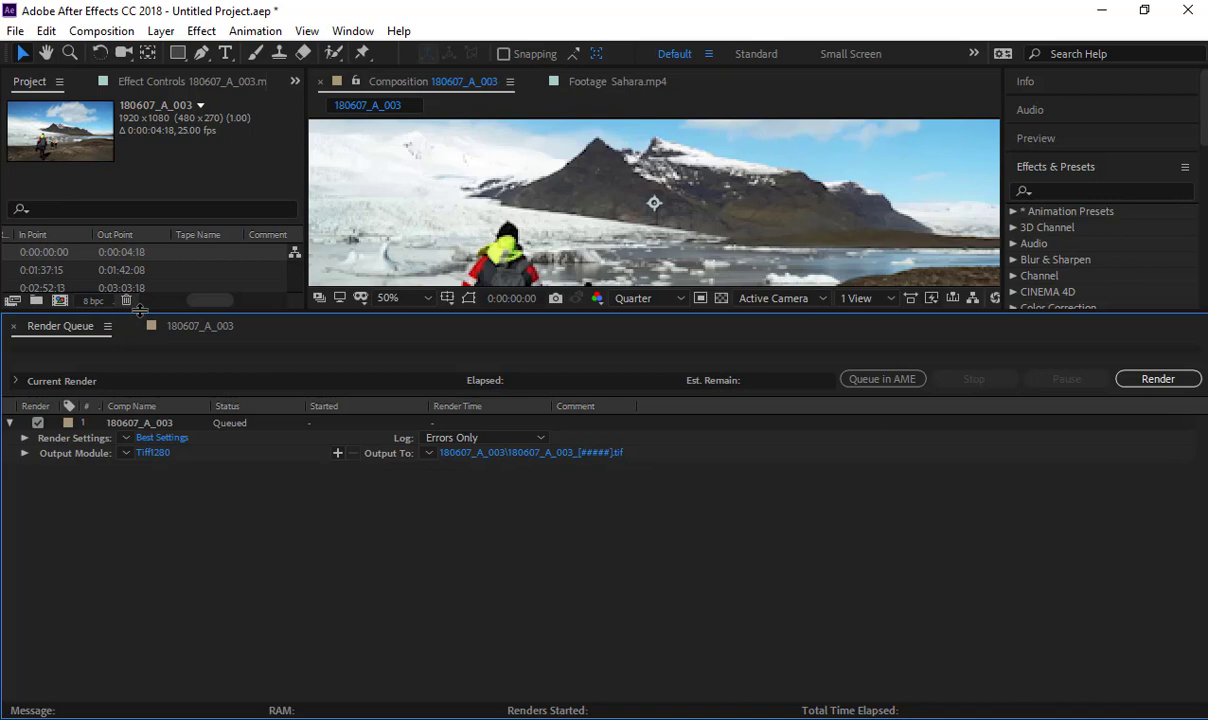
Switch to After Effects, enlarge the project area, and examine the footage 180607_A_006.mp4 at several points in time
drag(140, 310, 114, 448)
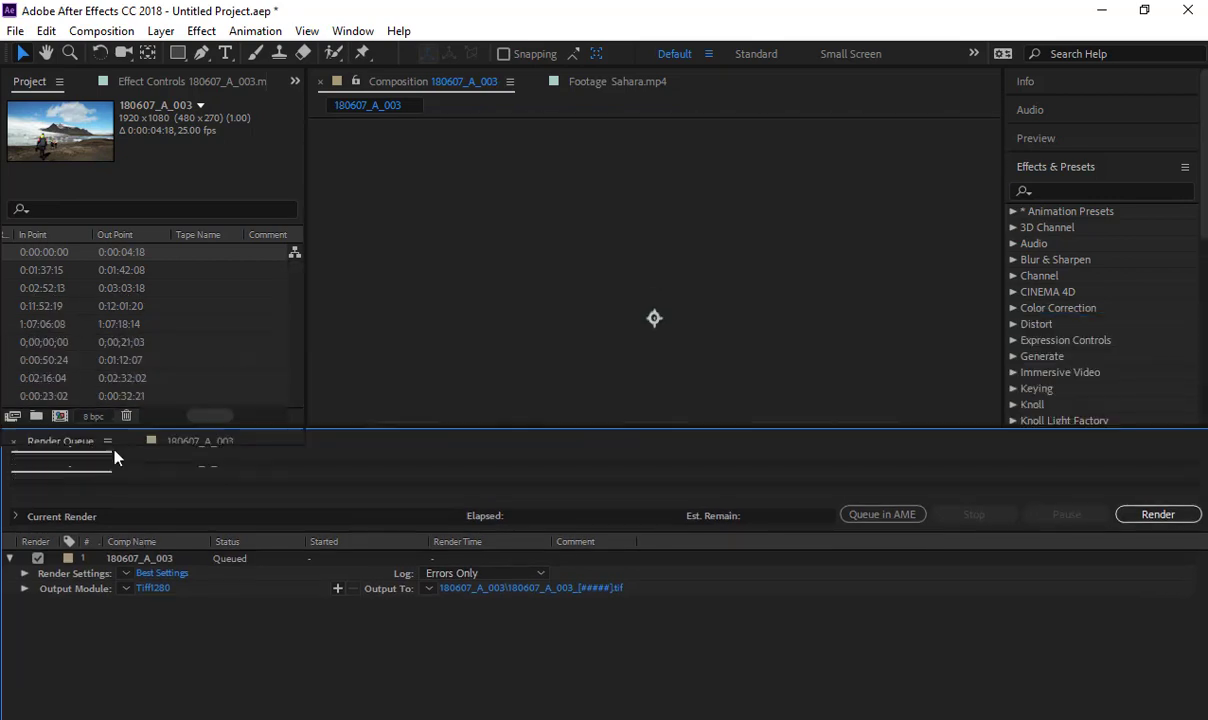
click(44, 332)
double_click(44, 331)
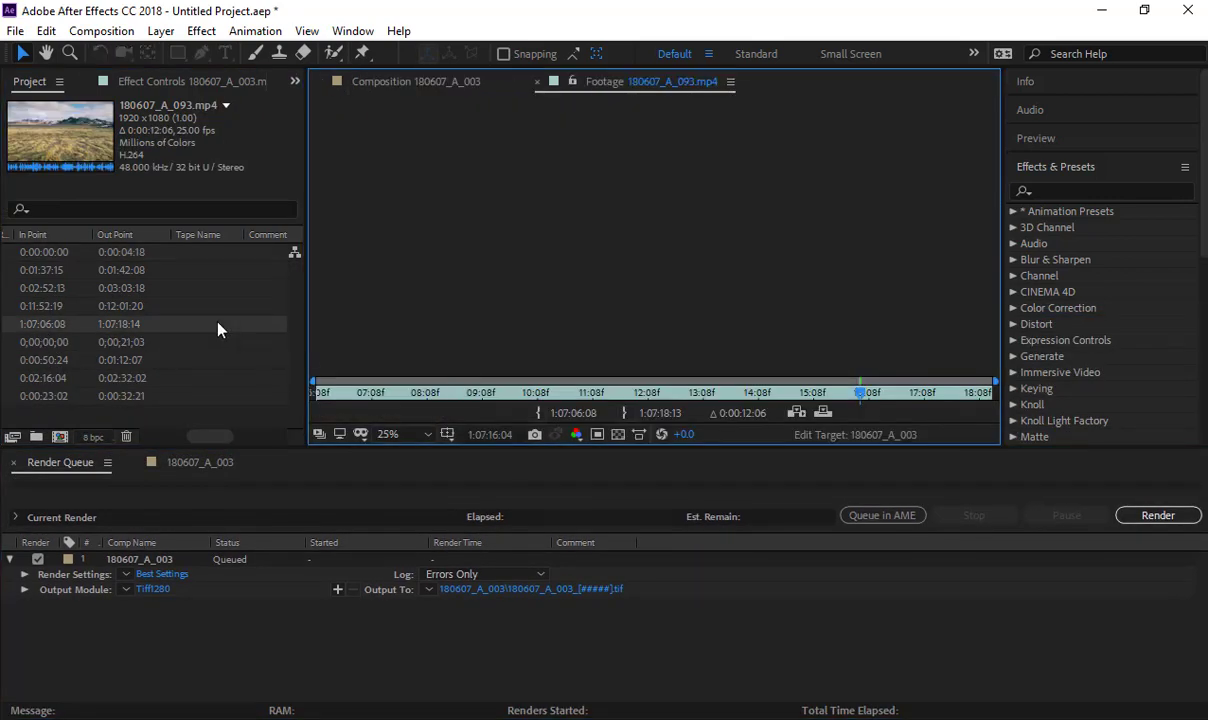
double_click(76, 294)
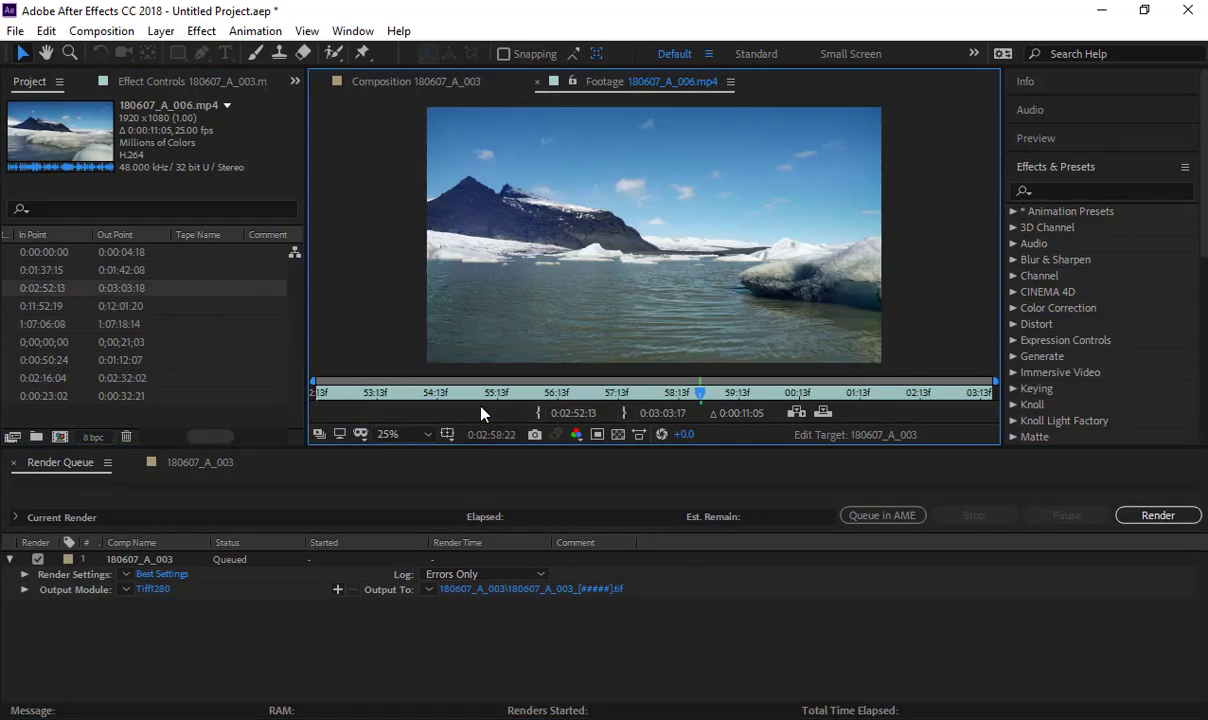
drag(488, 396, 353, 396)
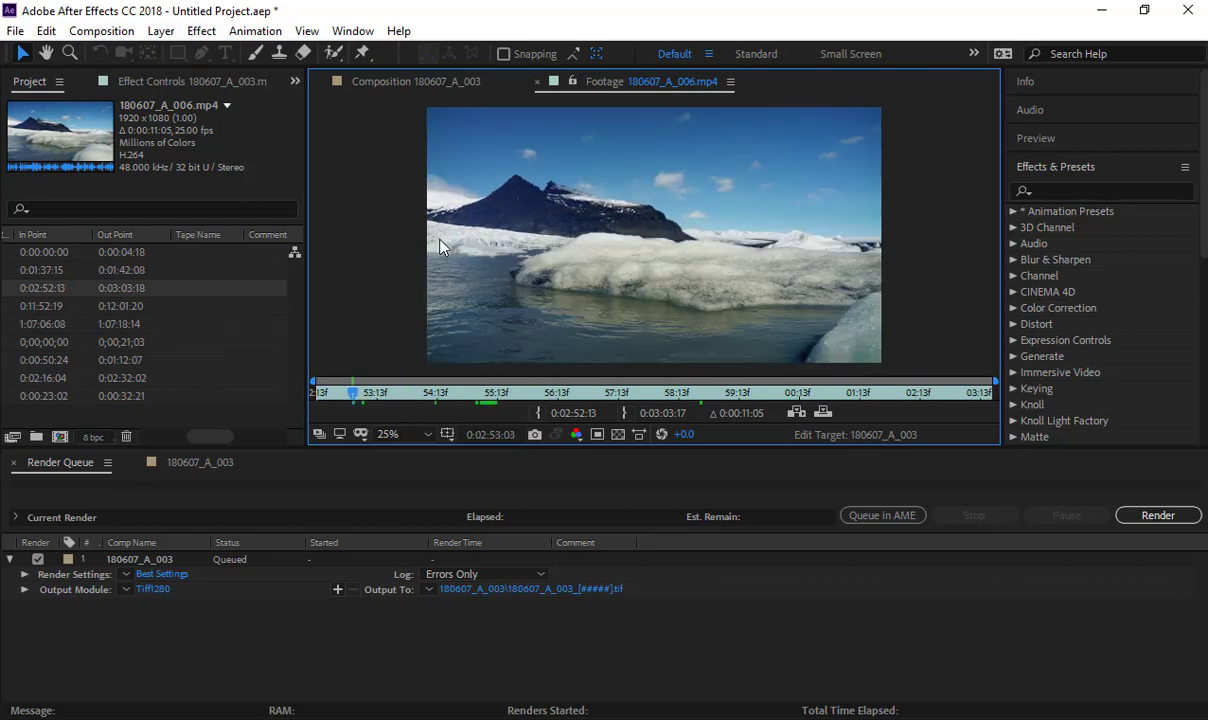
click(645, 392)
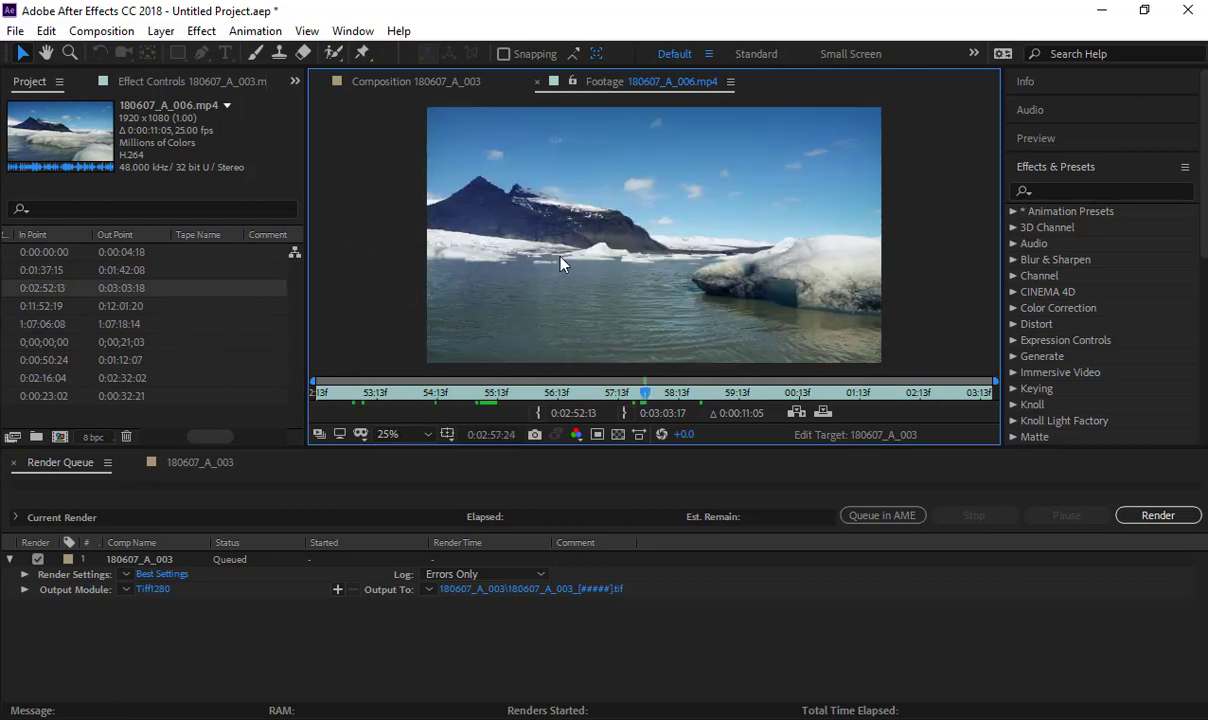
click(807, 393)
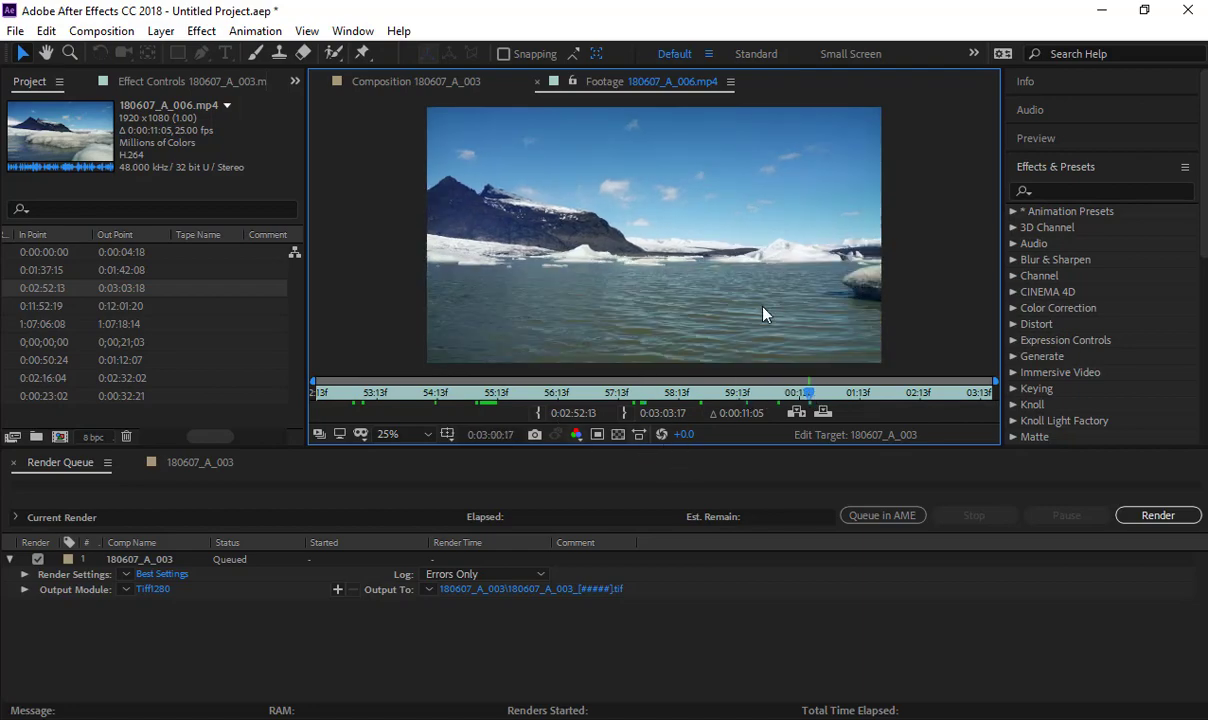
Return to NukeX, show the CameraTracker1 output in the viewer, and reopen that node's properties
key(alt+Tab)
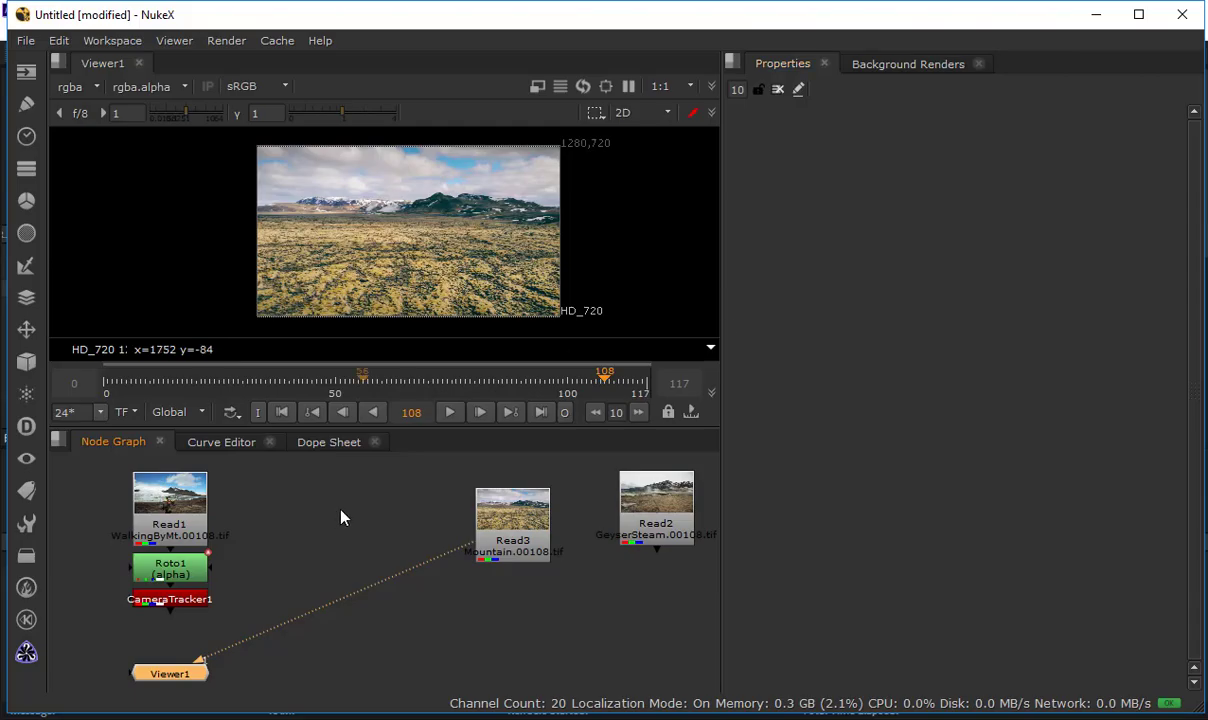
mouse_move(276, 571)
middle_down()
mouse_move(342, 572)
mouse_move(271, 556)
middle_up()
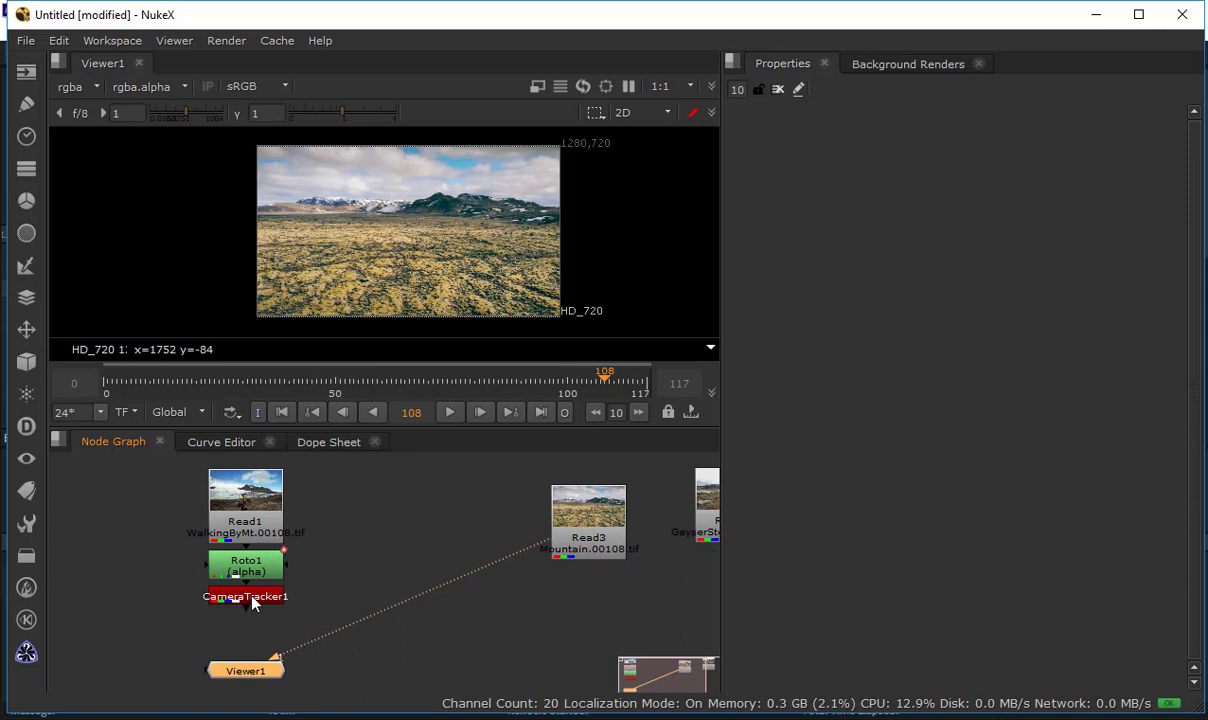
key(1)
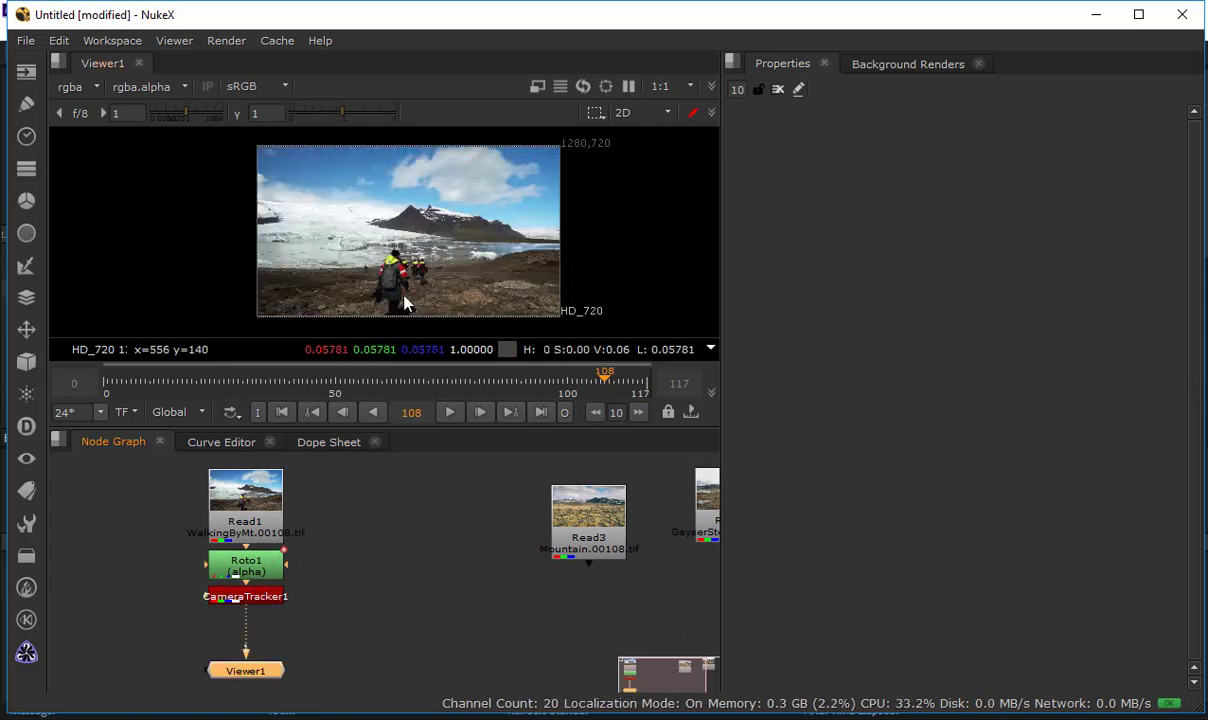
double_click(245, 596)
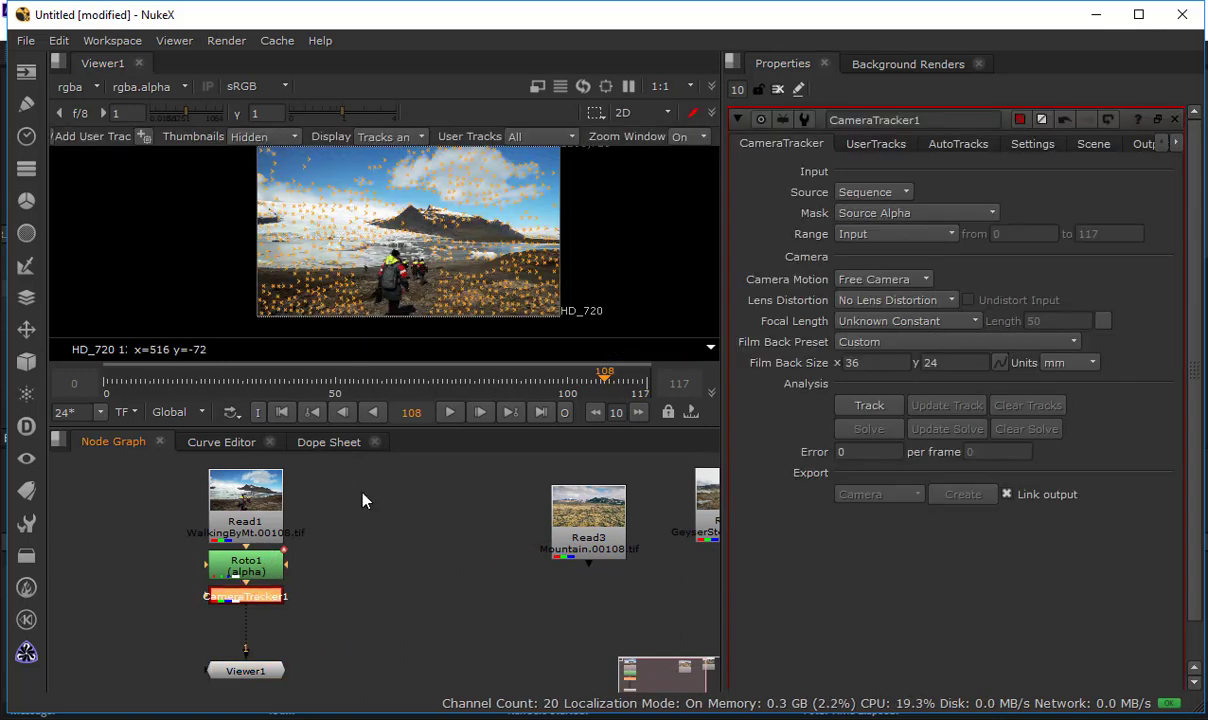
Raise the CameraTracker's Detection Threshold to 1 while checking the features in the sky
click(970, 145)
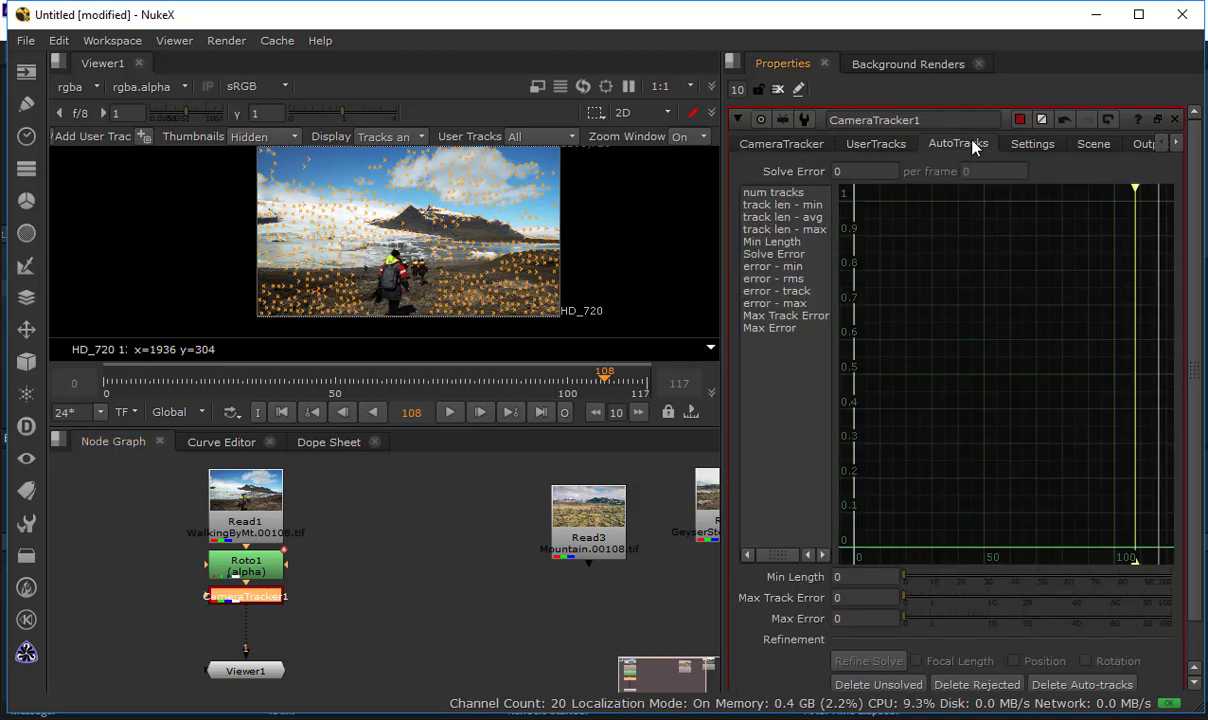
click(1020, 145)
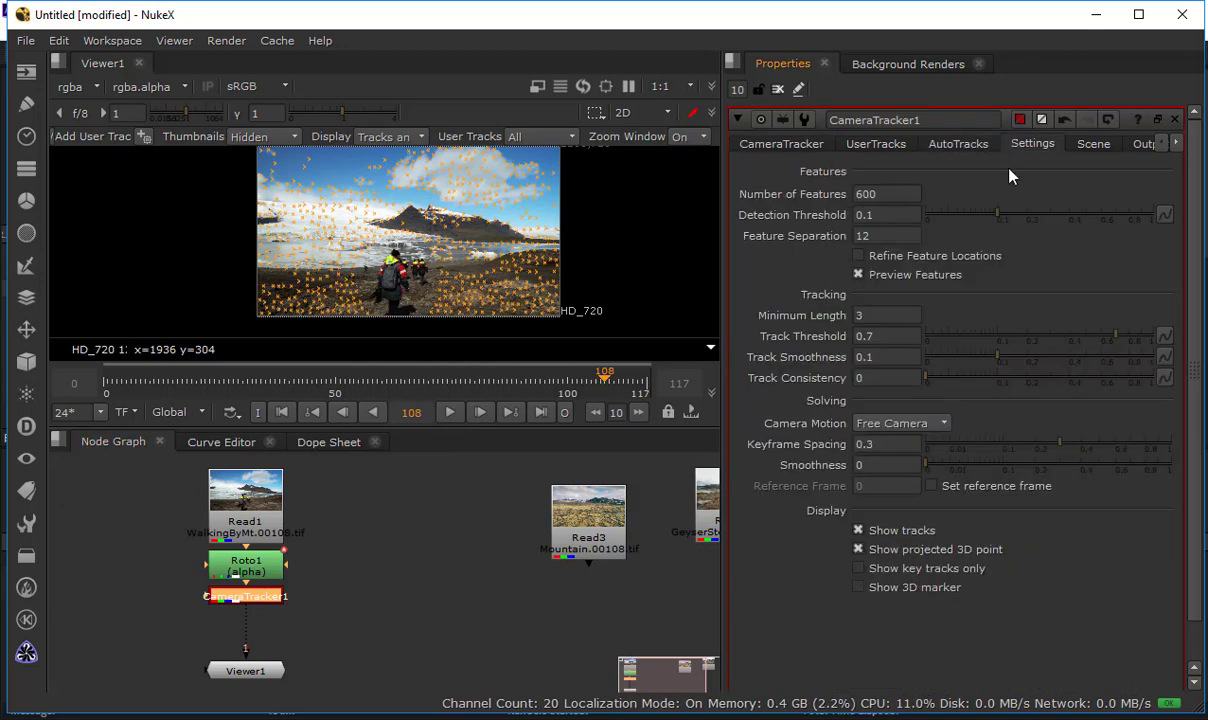
click(874, 215)
double_click(870, 215)
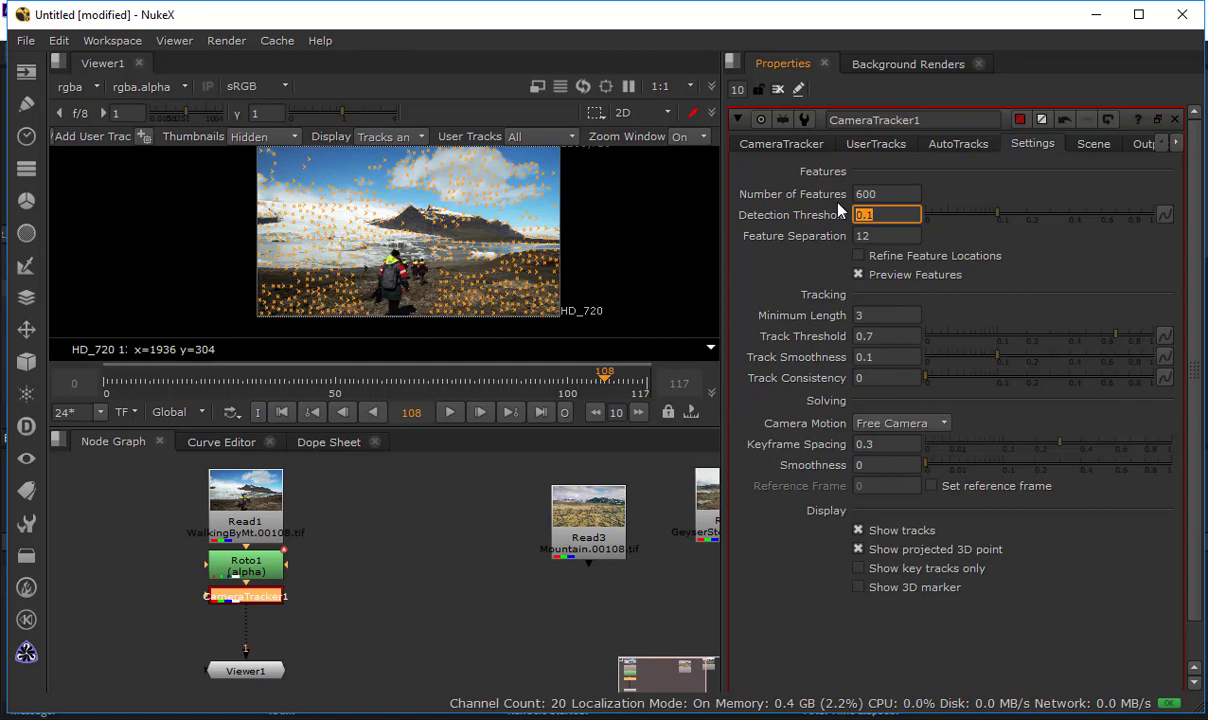
scroll(362, 195, up, 6)
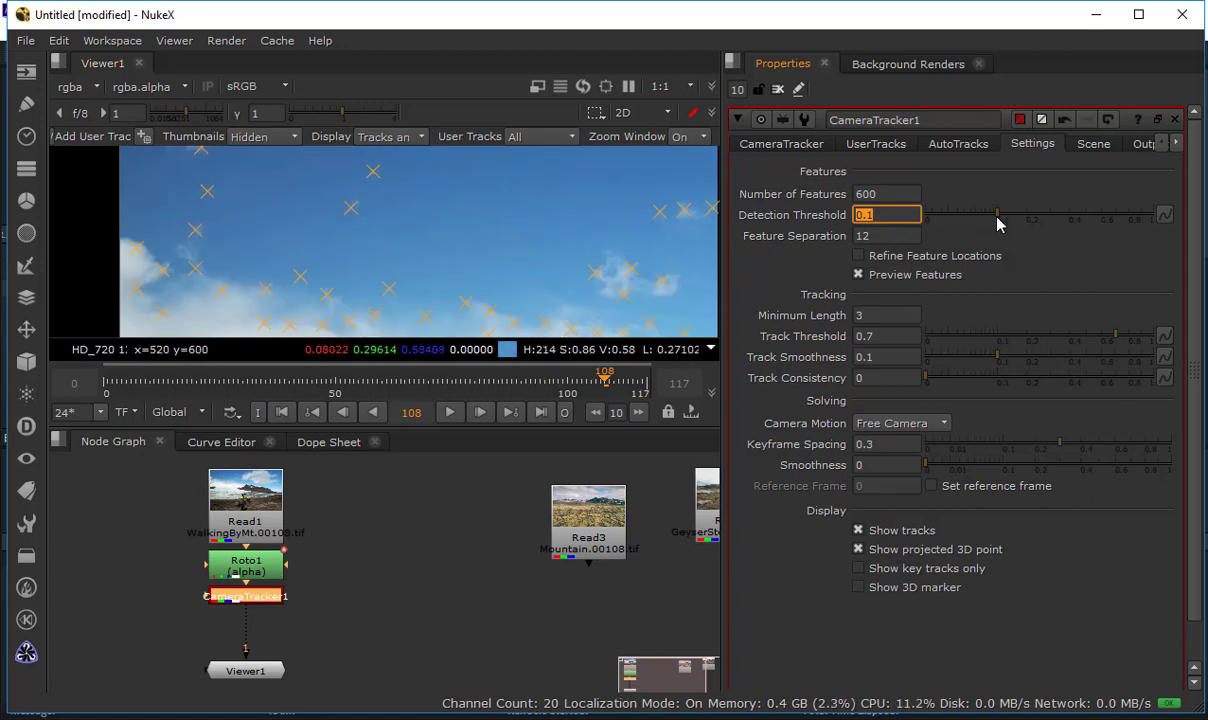
drag(1020, 219, 1162, 217)
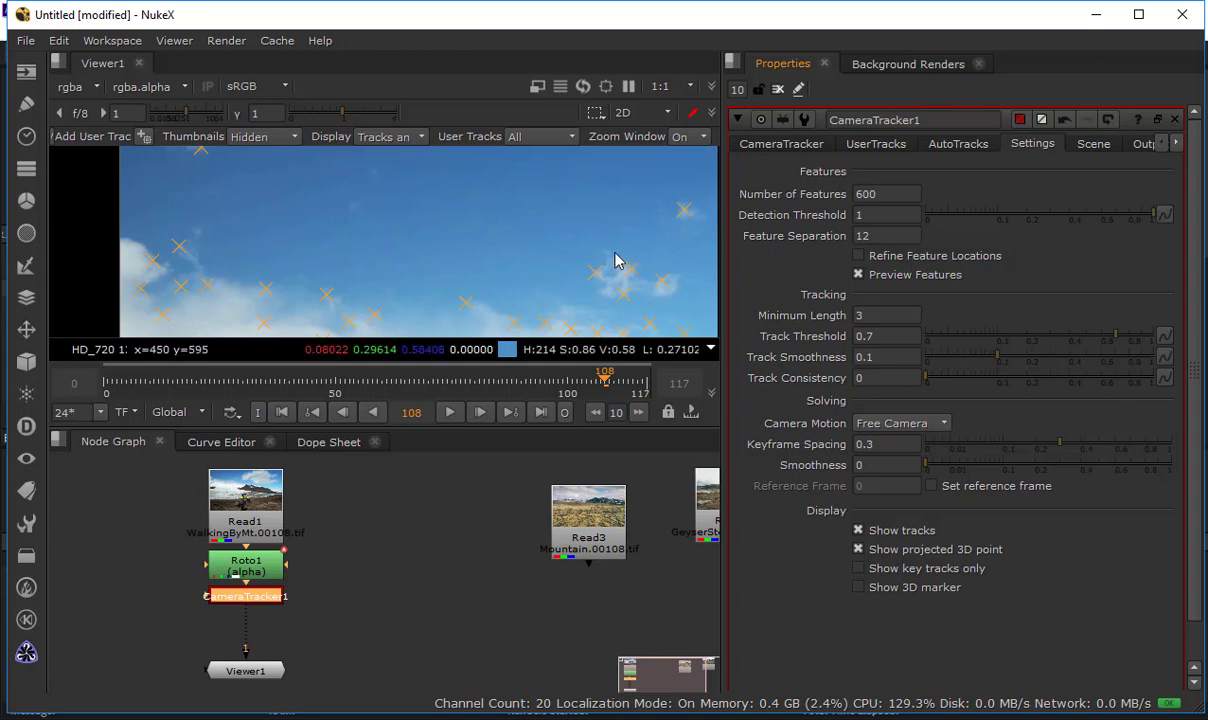
Turn on Refine Feature Locations for the CameraTracker and check the feature distribution over the whole frame
scroll(615, 261, down, 3)
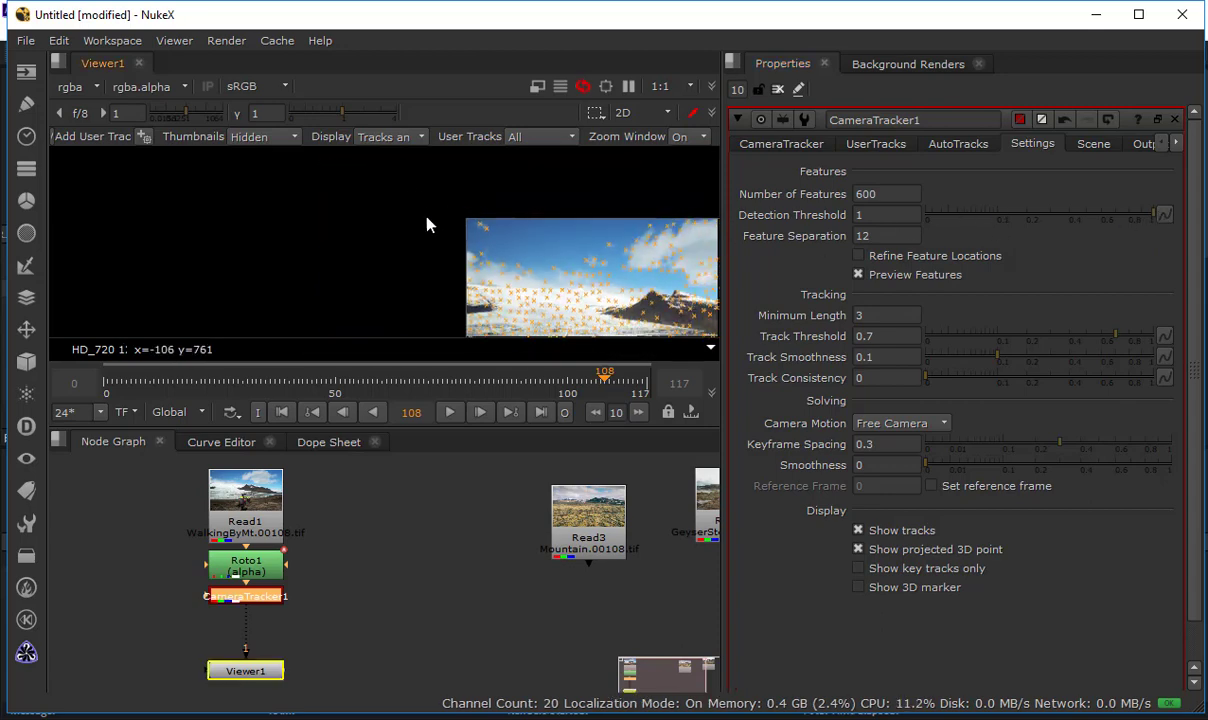
middle_drag(543, 286, 384, 206)
middle_drag(457, 249, 430, 237)
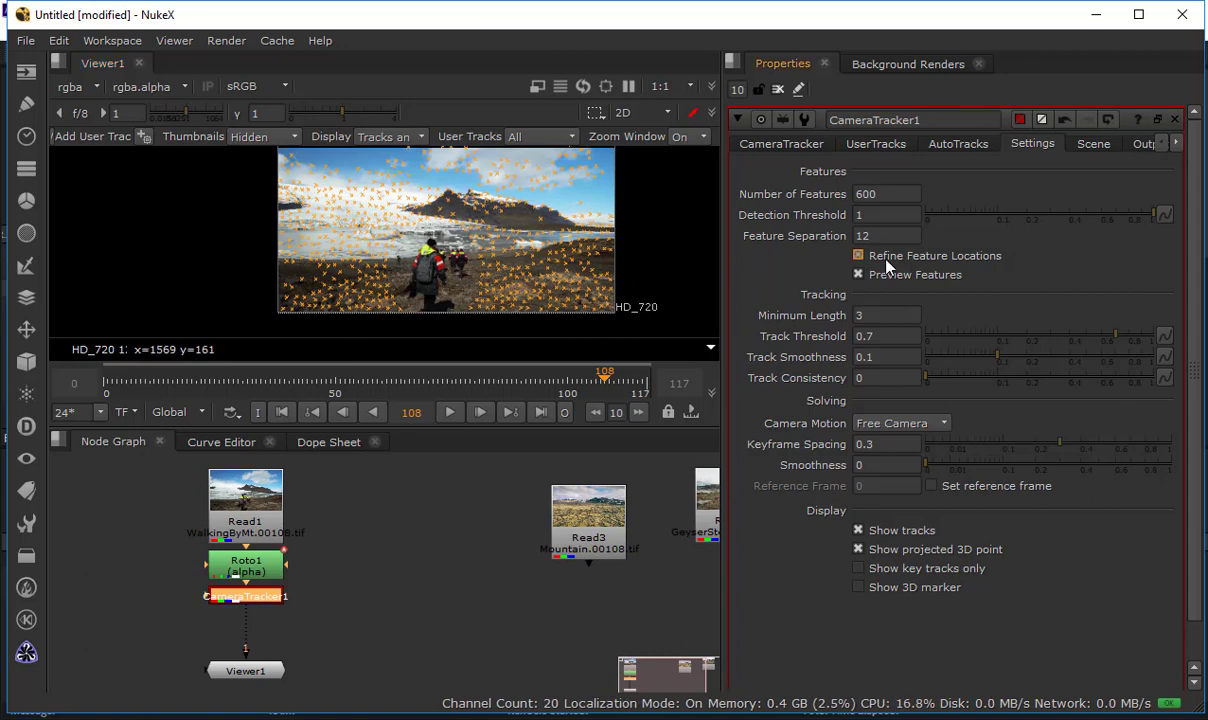
click(886, 265)
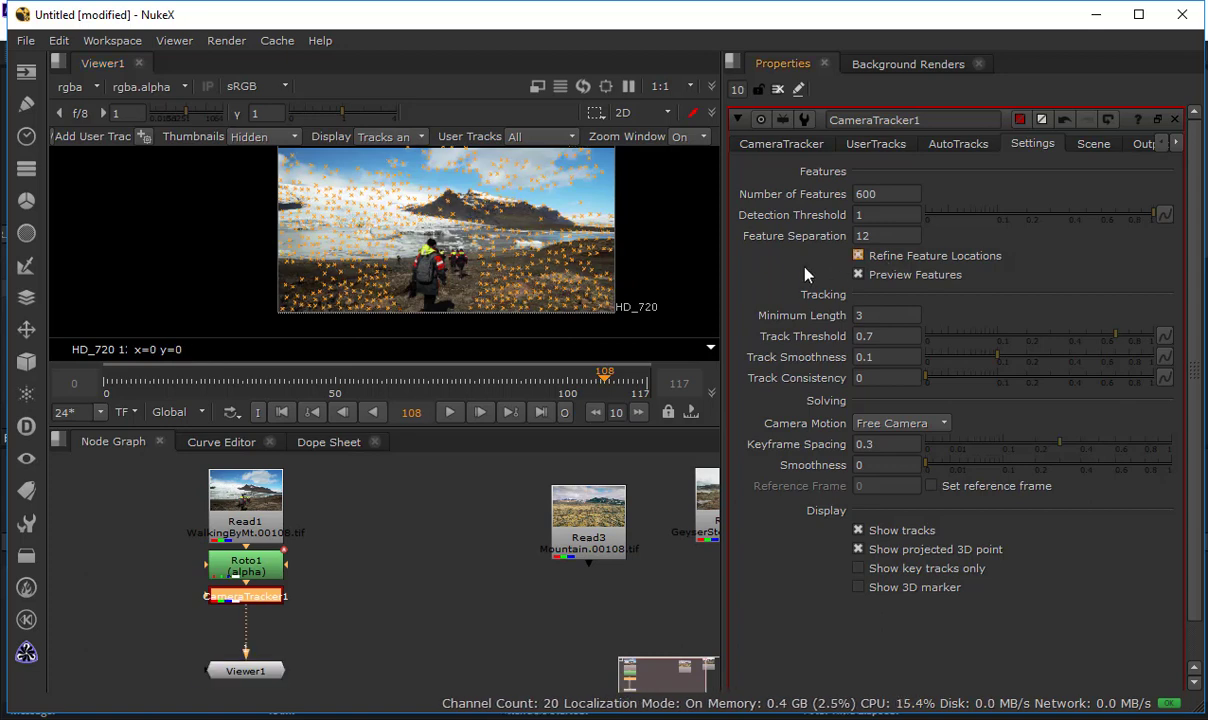
middle_drag(564, 226, 518, 255)
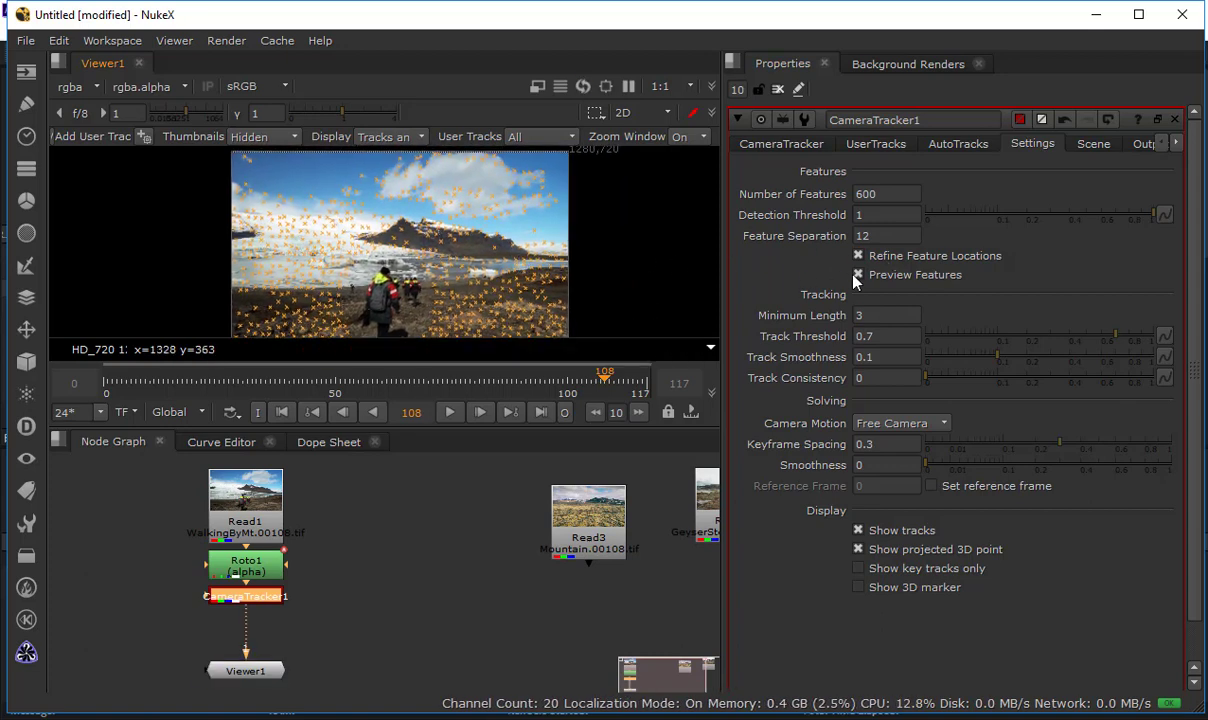
Track the features through the sequence with CameraTracker1, keeping the progress dialog clear of the viewer
click(765, 143)
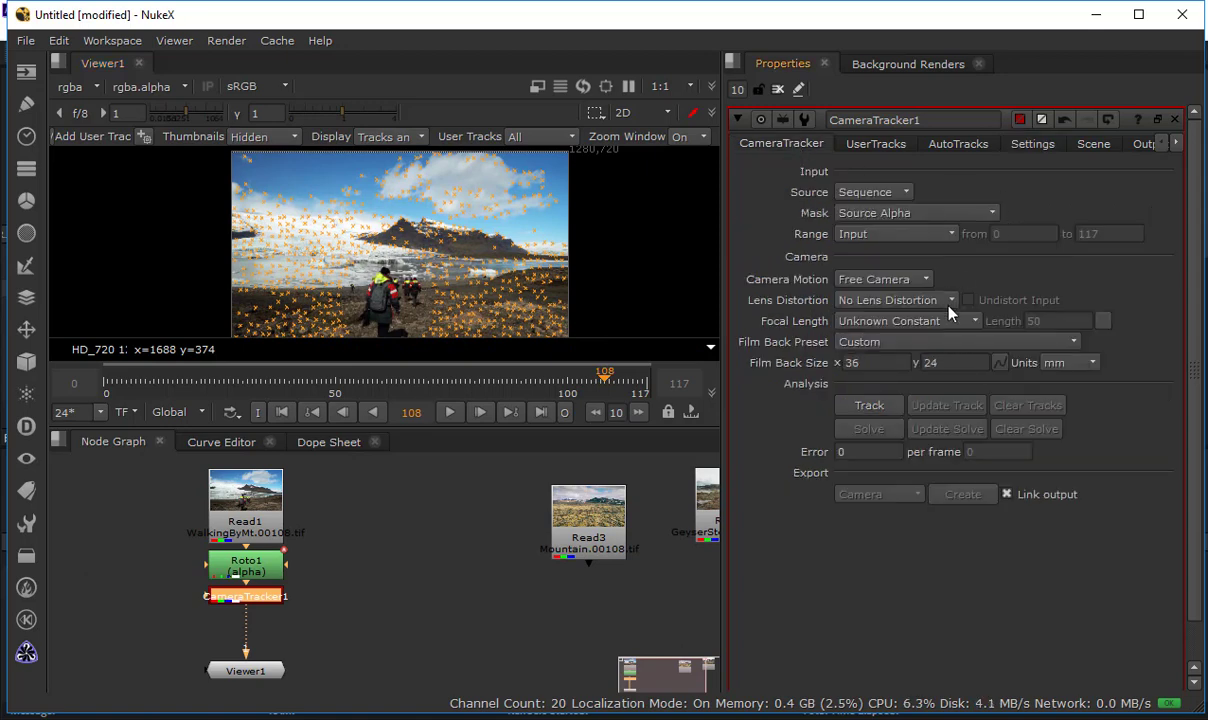
click(870, 405)
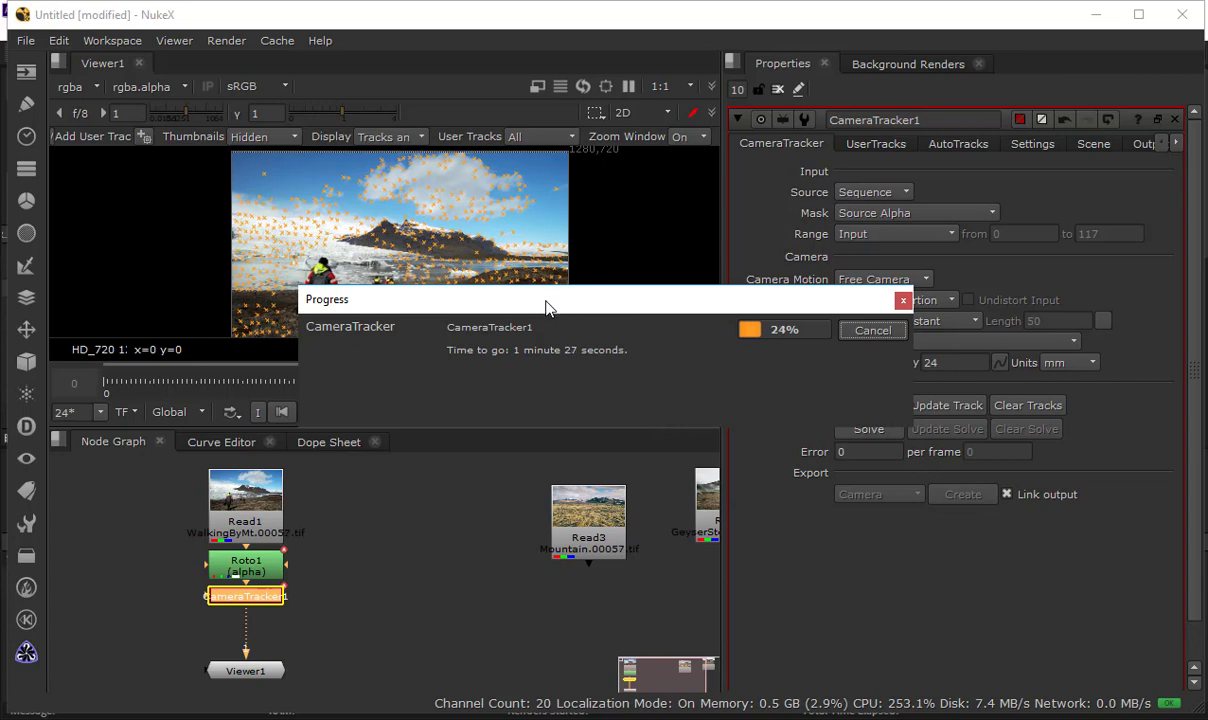
drag(547, 307, 760, 405)
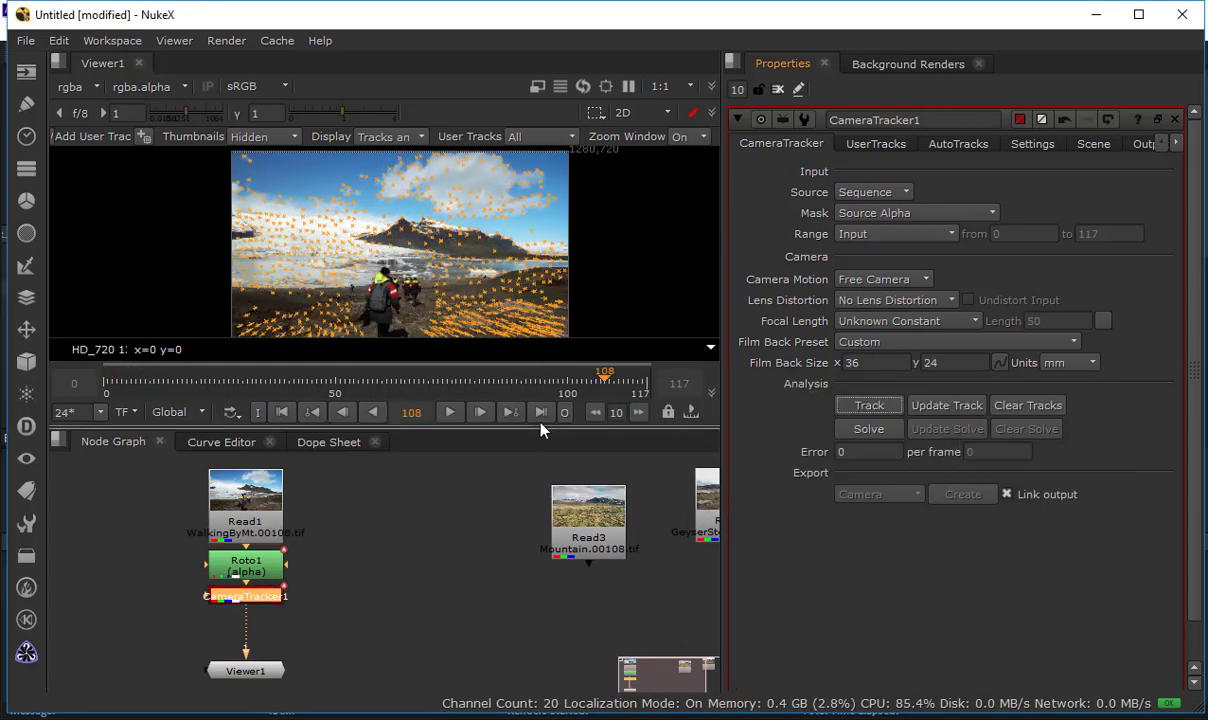
Check the tracks at frame 24, solve the camera, and examine the solve error
click(224, 381)
mouse_move(203, 373)
mouse_down()
mouse_move(562, 373)
mouse_move(197, 360)
mouse_move(501, 372)
mouse_move(214, 370)
mouse_up()
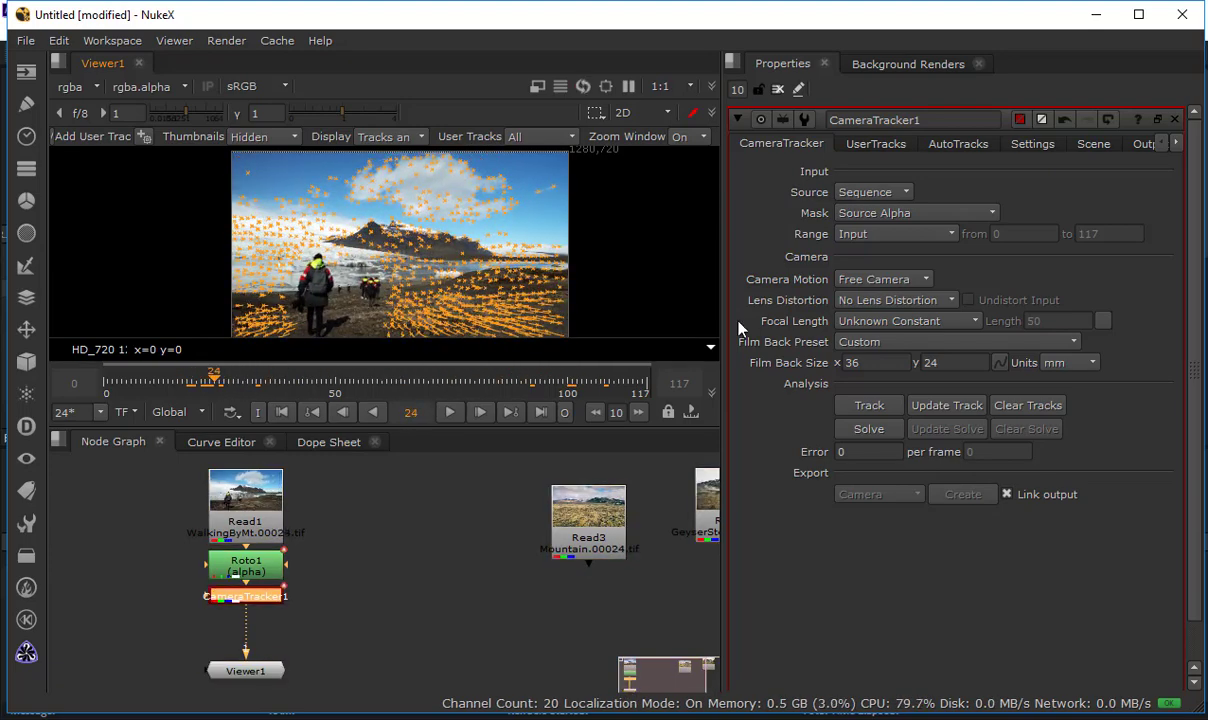
click(869, 432)
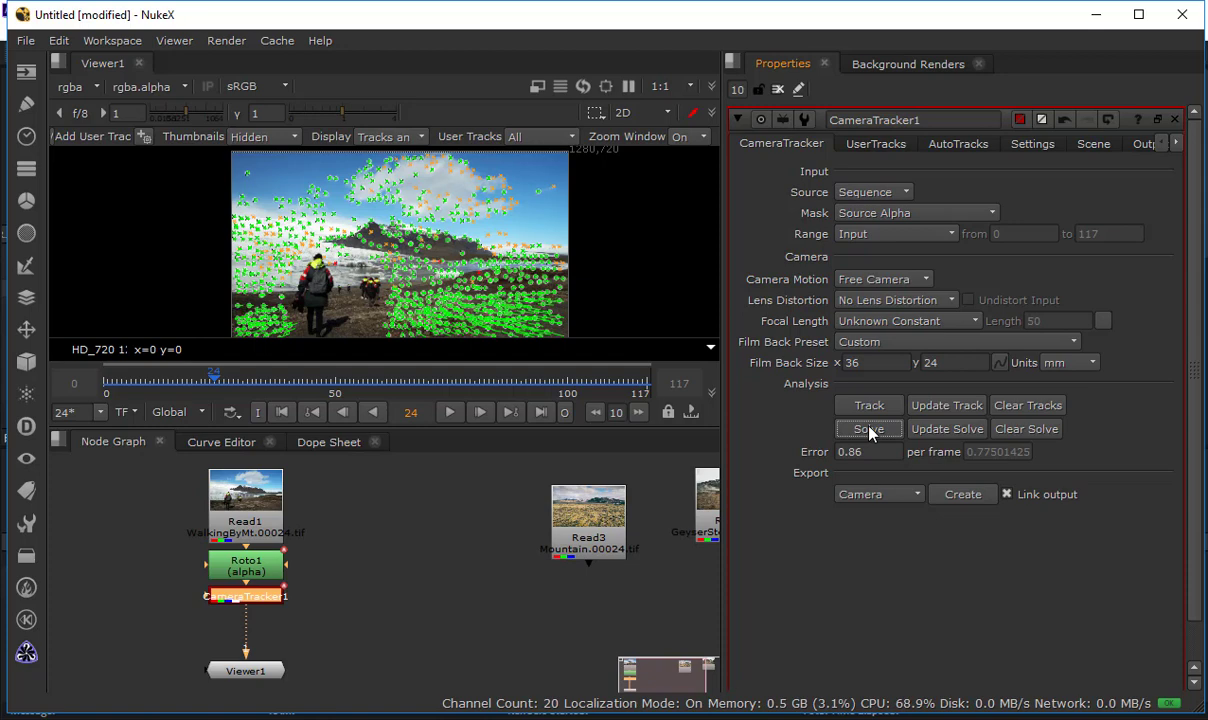
drag(866, 452, 797, 452)
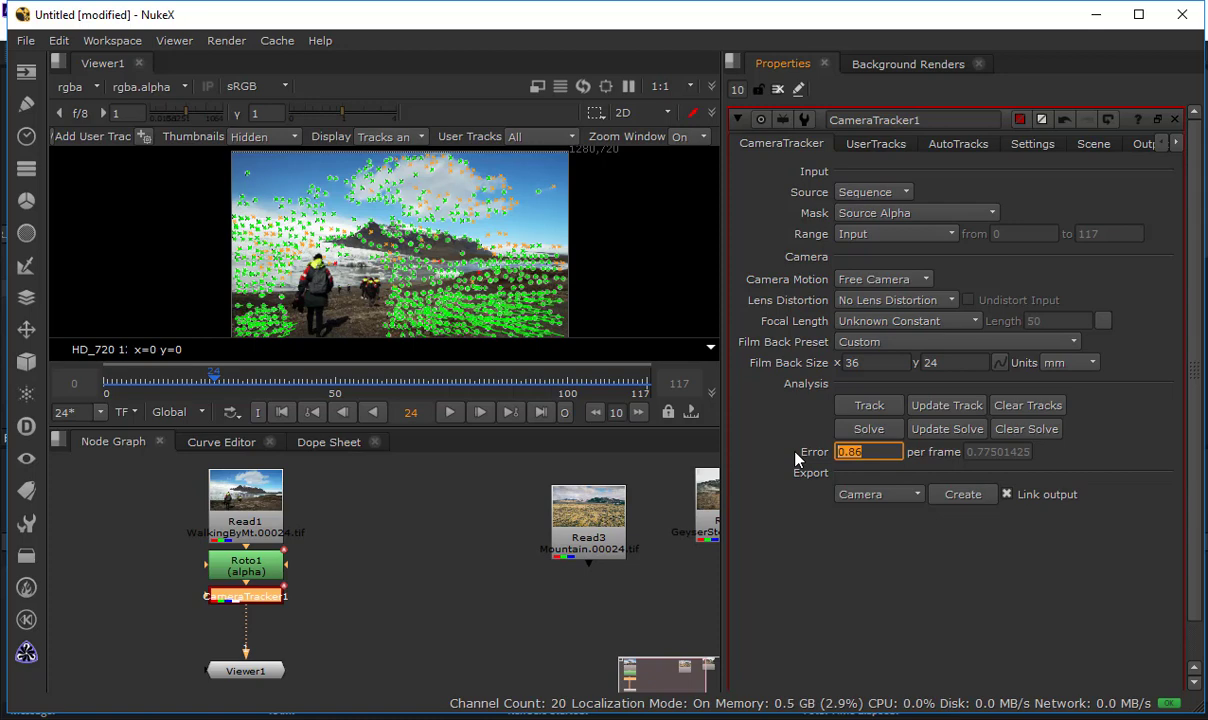
Try a Max Track Error of 0.9 on the automatic tracks and undo the threshold change
click(1035, 148)
click(779, 142)
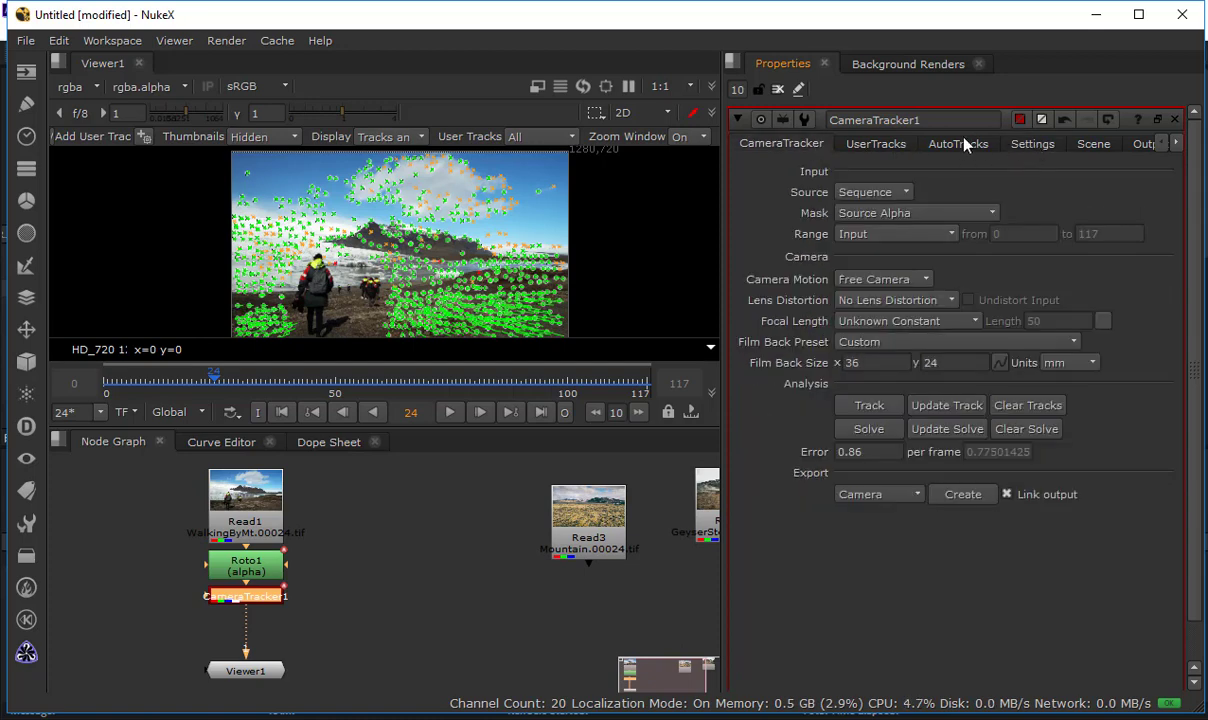
click(958, 144)
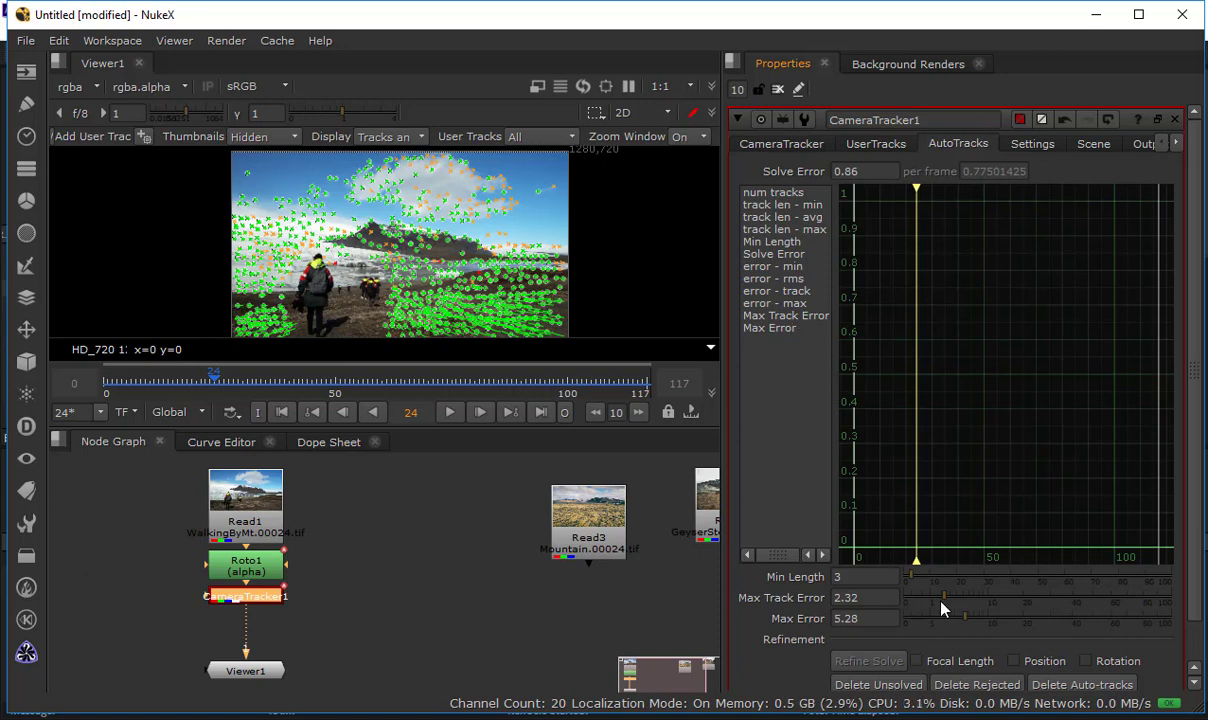
drag(941, 601, 929, 601)
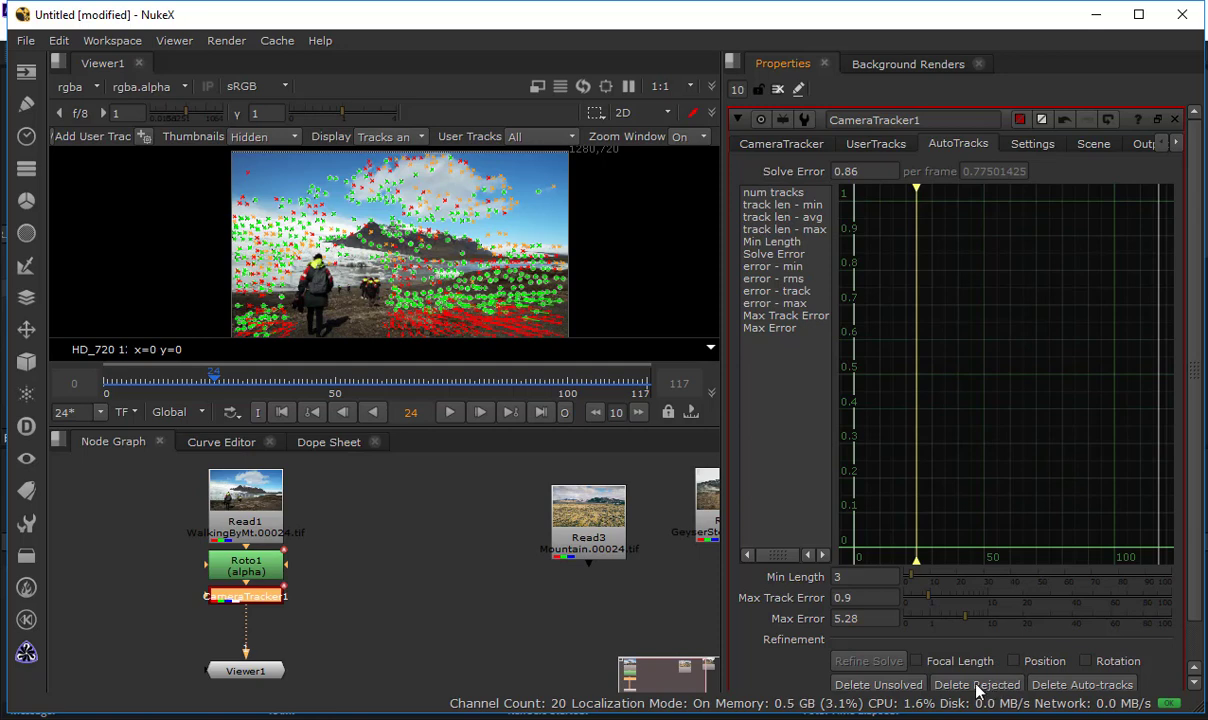
click(781, 143)
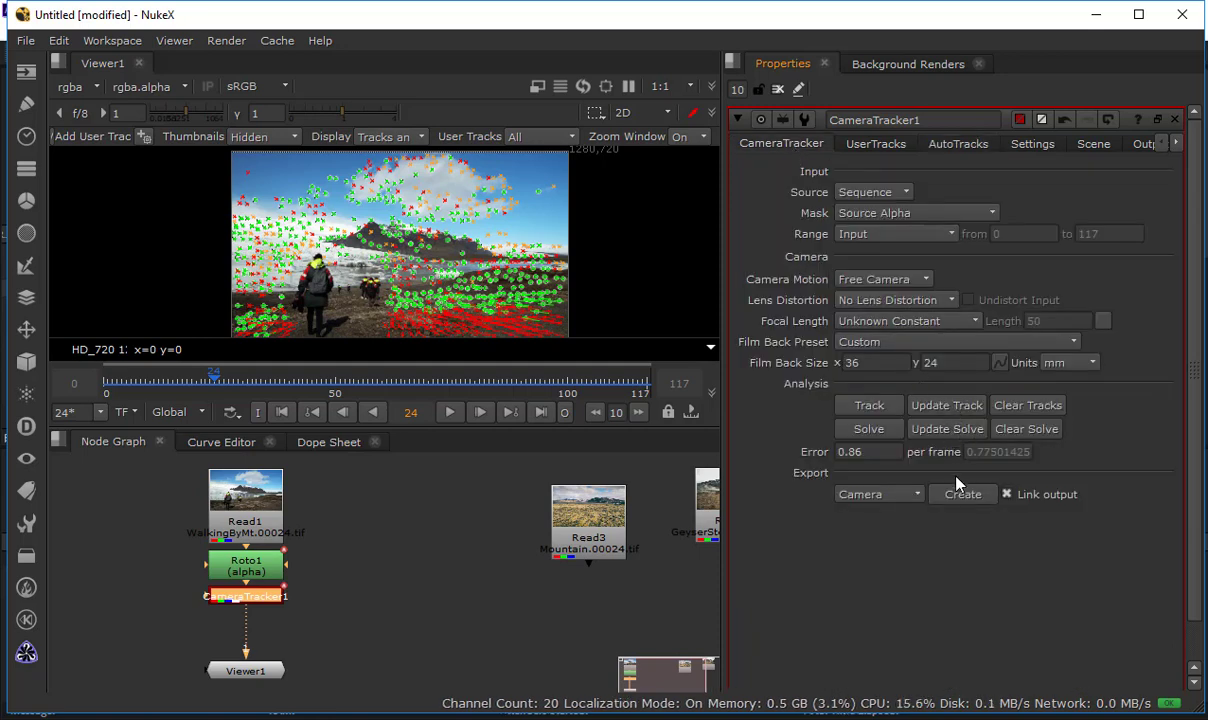
click(955, 145)
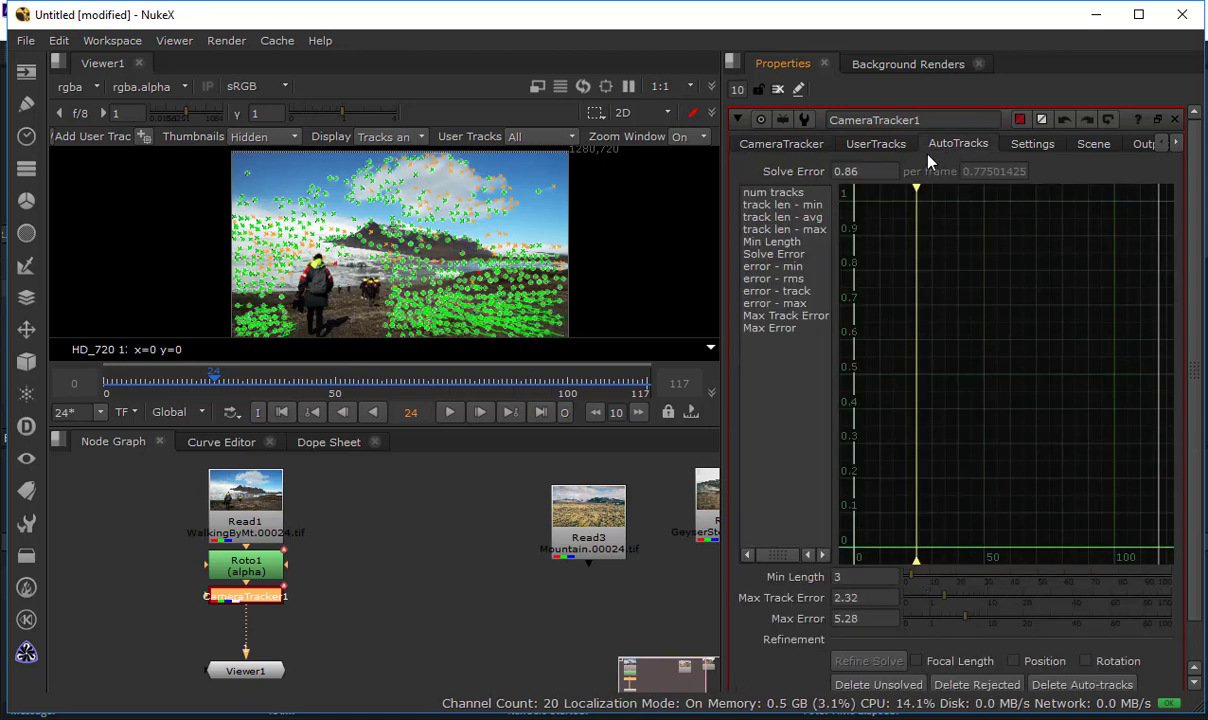
click(776, 145)
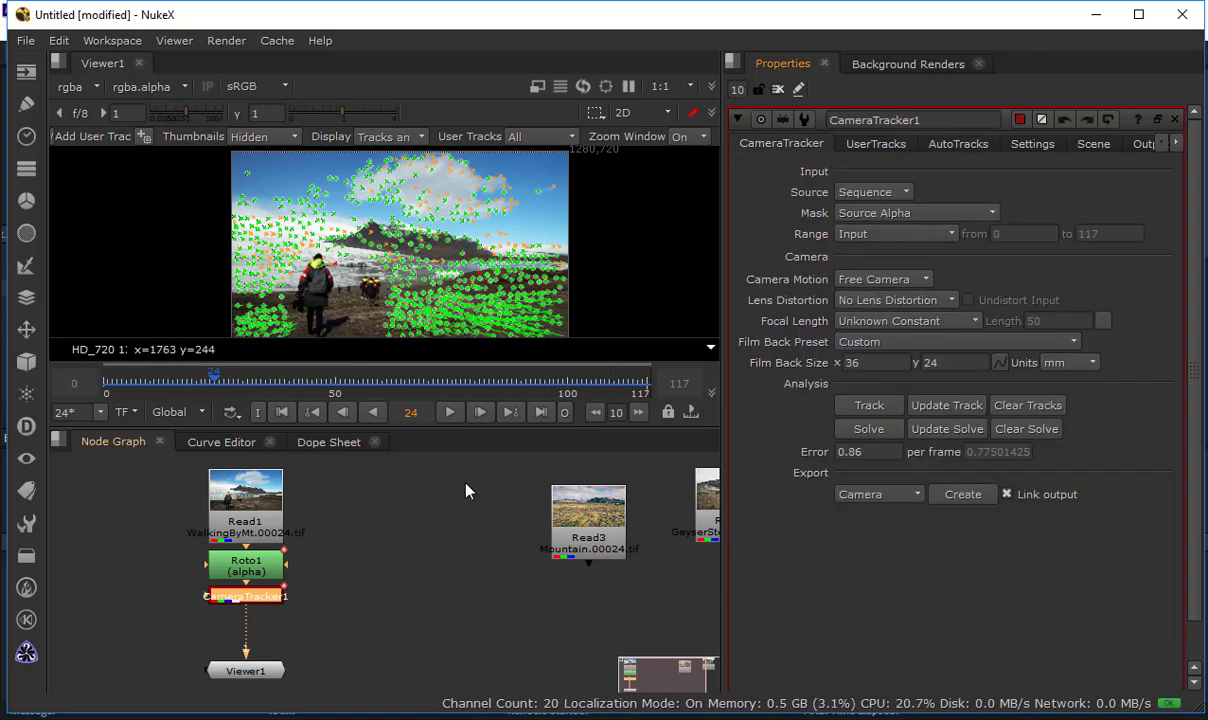
Create a camera linked to CameraTracker1's output, place its node beside the tracker, and switch the viewer to 3D
middle_drag(308, 592, 364, 582)
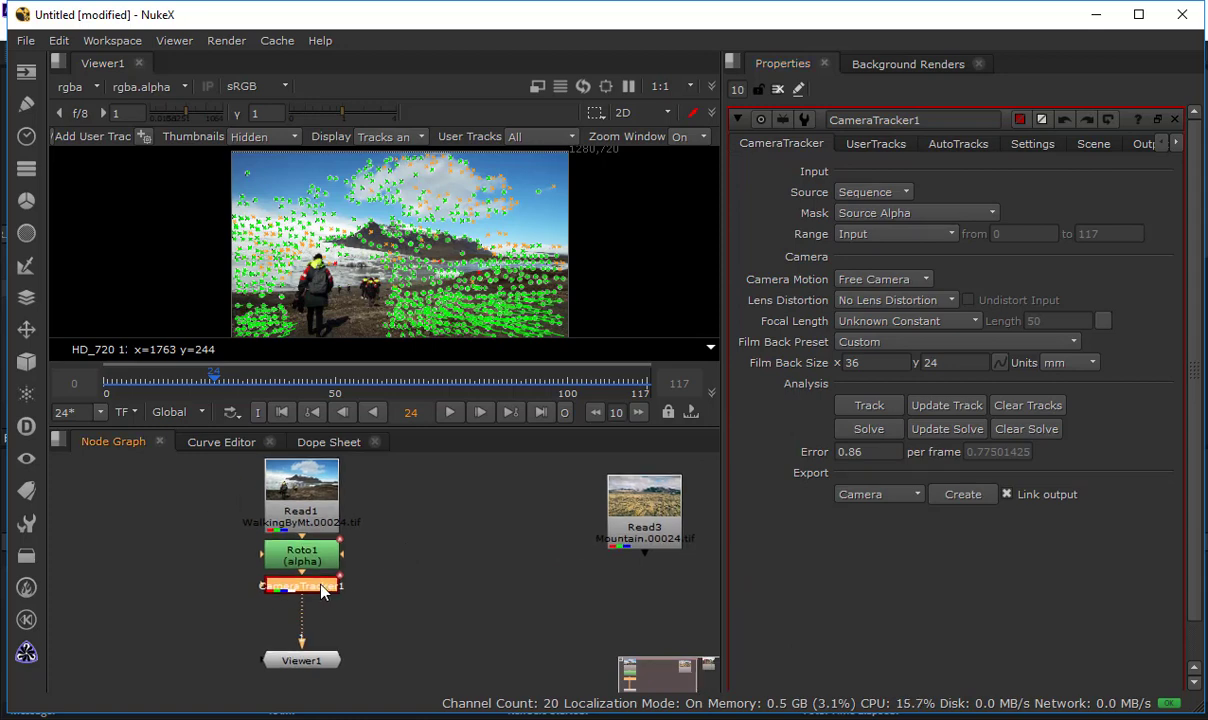
click(960, 496)
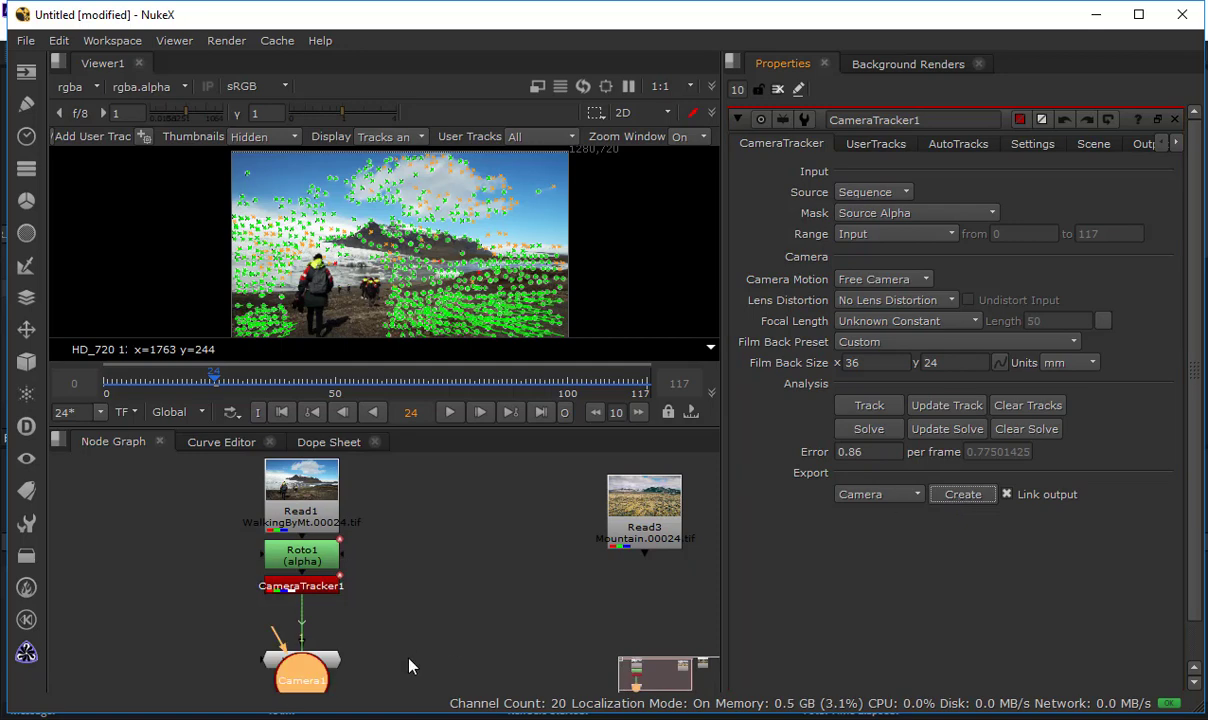
drag(303, 668, 478, 578)
key(Tab)
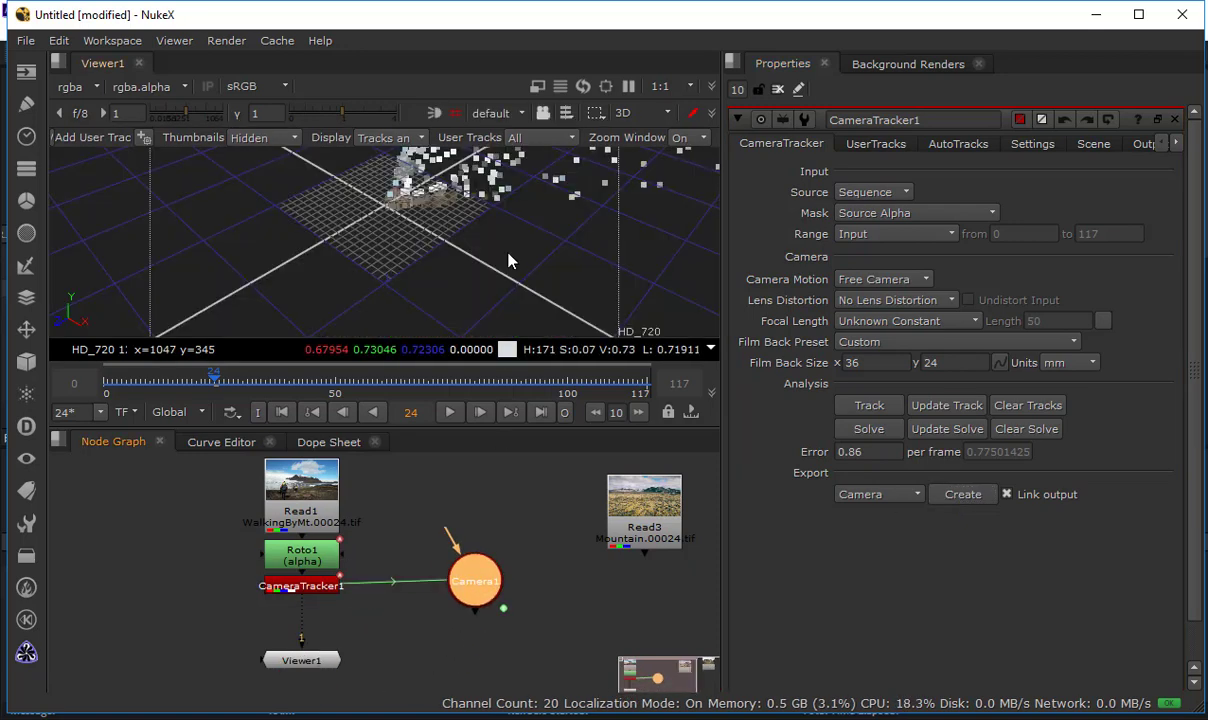
Connect the viewer to Camera1 and examine the camera and solved point cloud from several angles
ctrl+drag(486, 183, 416, 292)
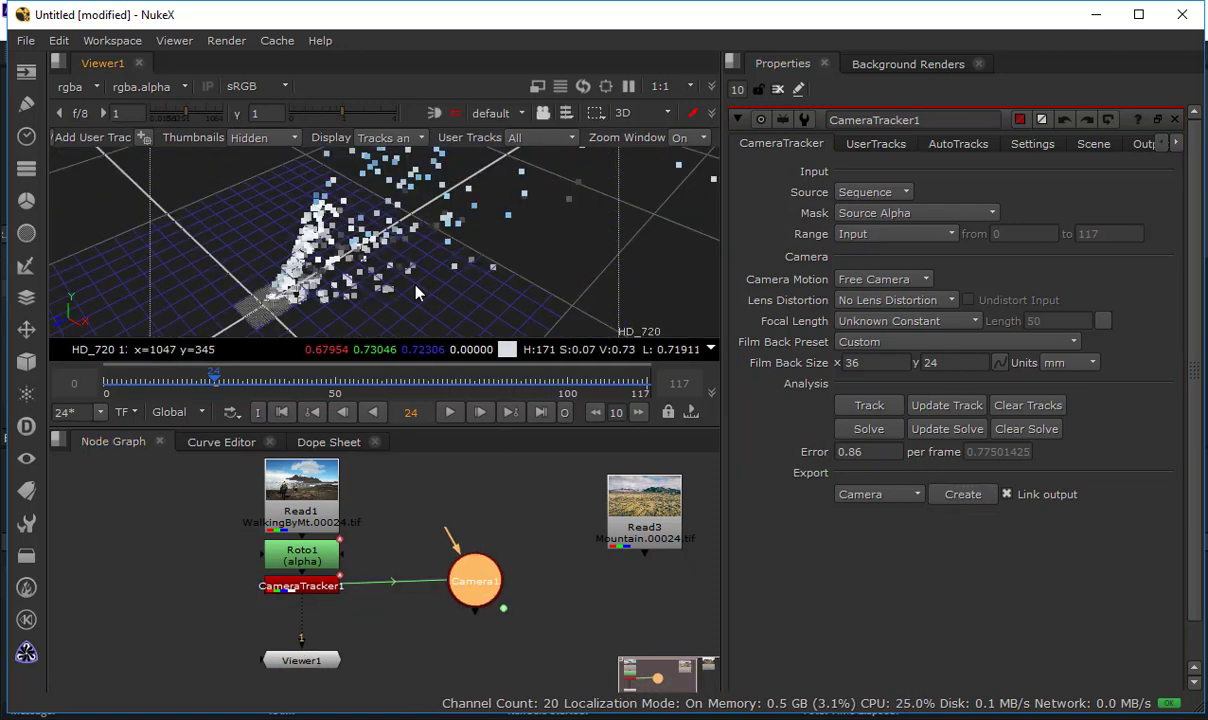
middle_drag(416, 292, 404, 300)
key(1)
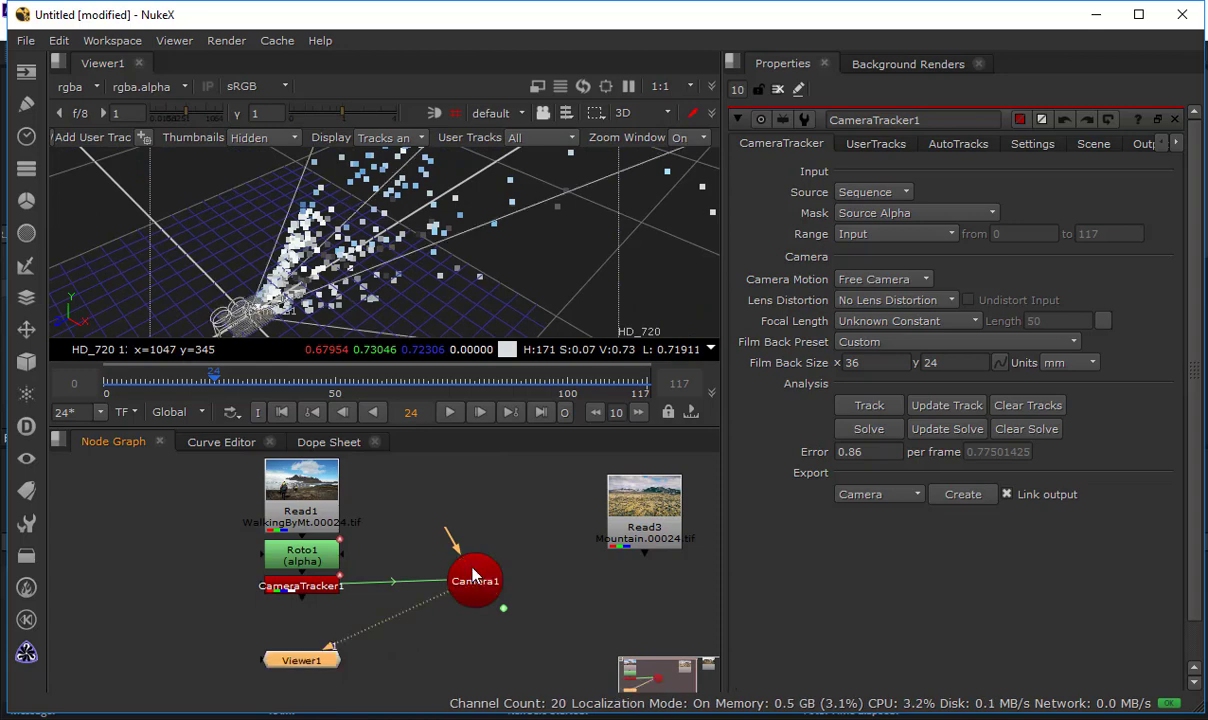
ctrl+drag(372, 302, 238, 258)
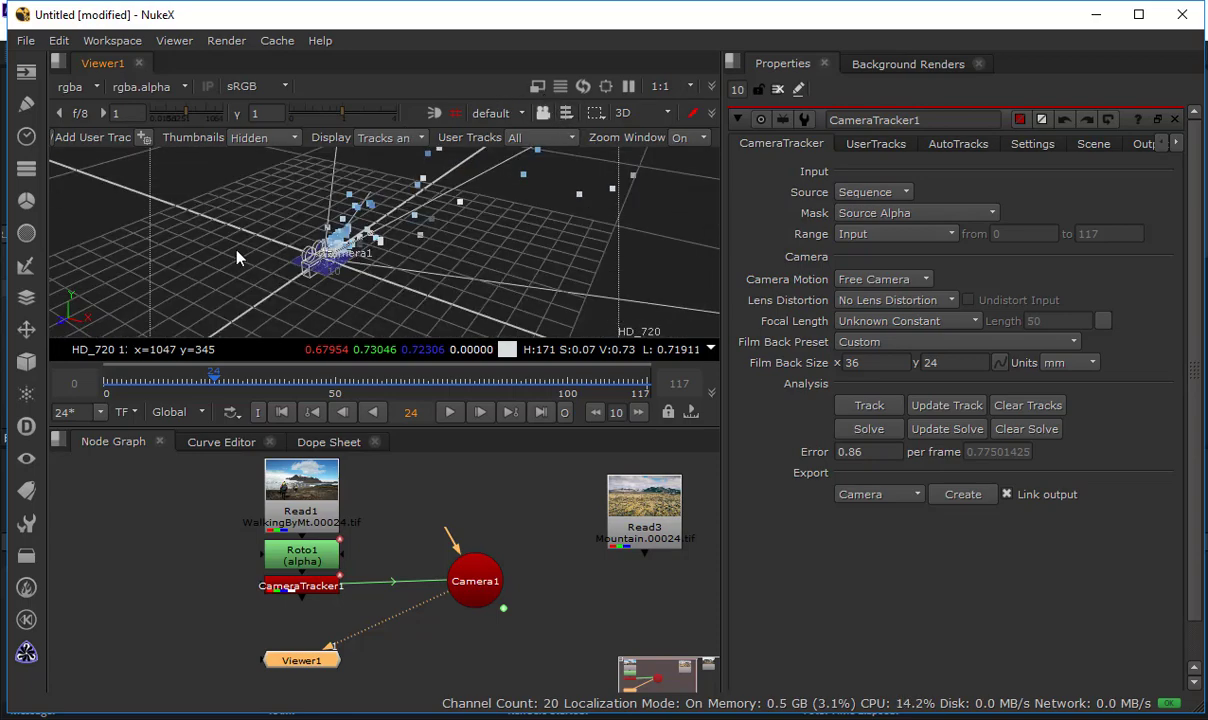
ctrl+drag(330, 293, 458, 176)
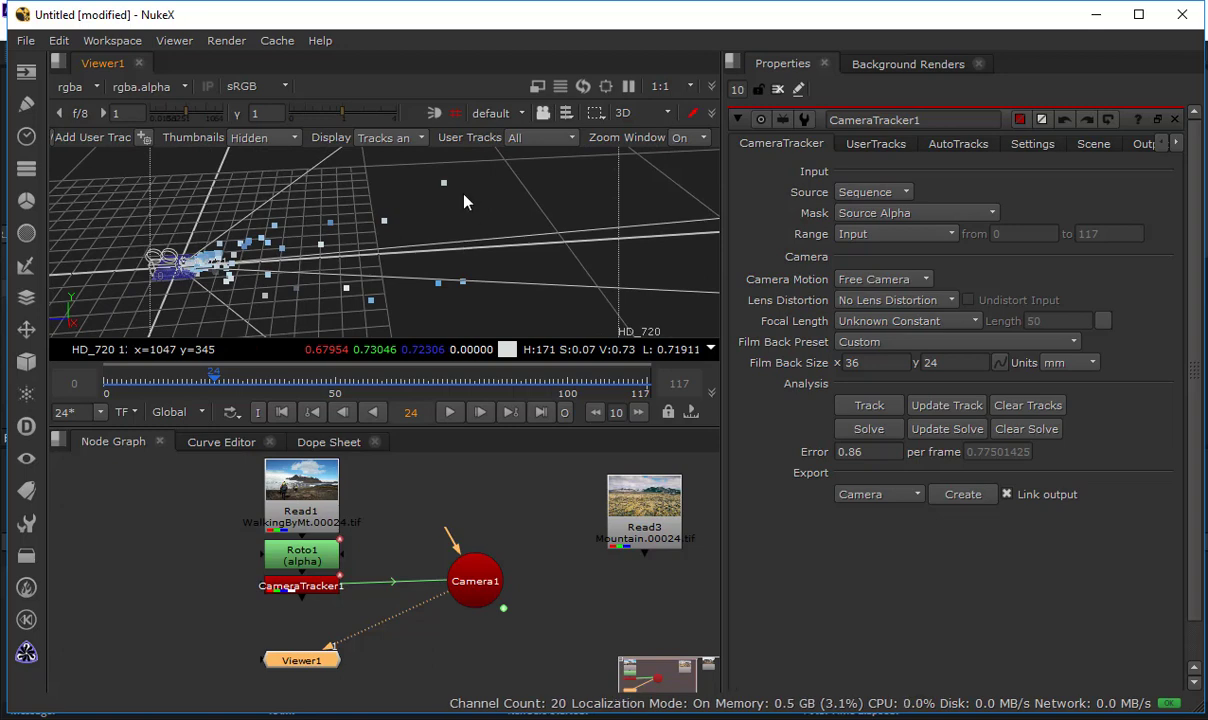
click(432, 177)
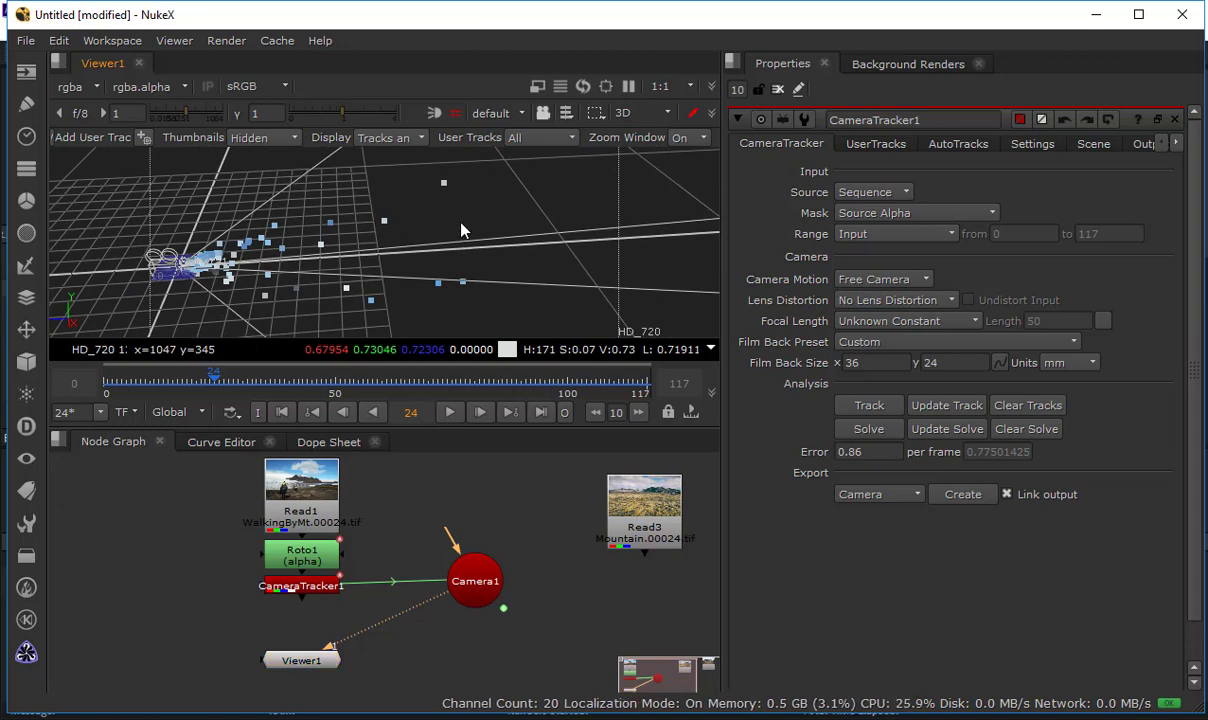
ctrl+drag(230, 257, 135, 275)
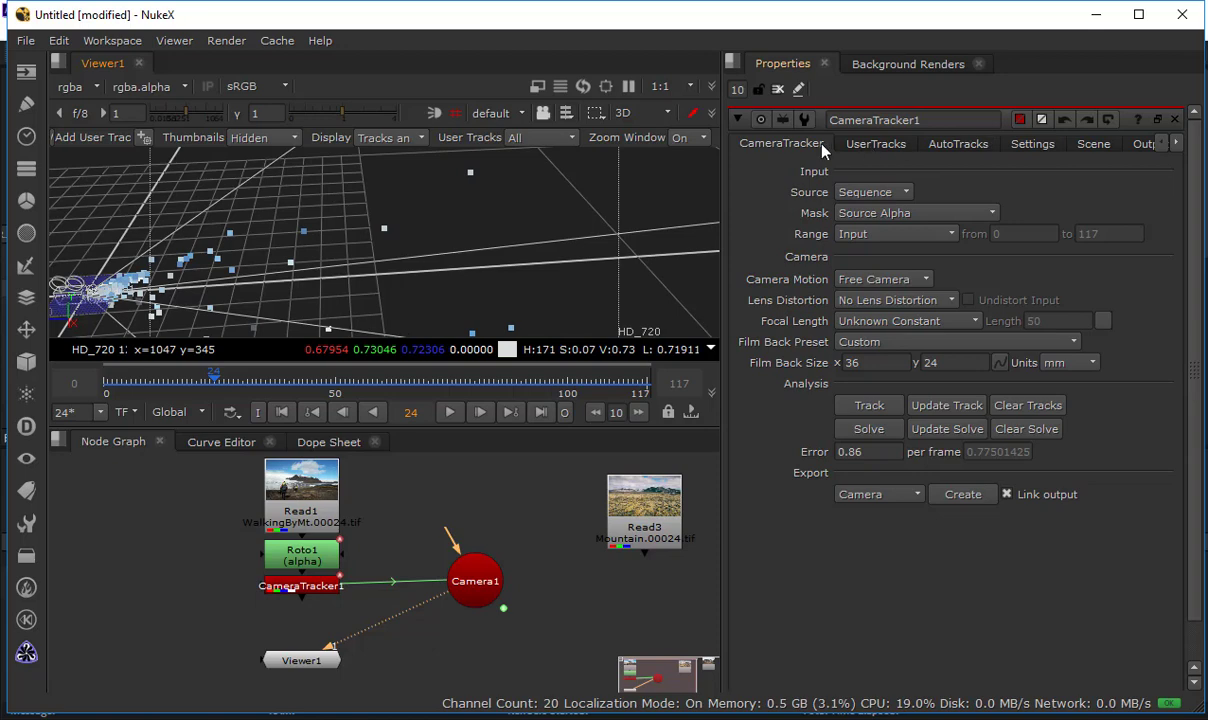
Set the uniform scale of CameraTracker1's scene transform to 20 and check the spread of the point cloud around the camera
click(1092, 145)
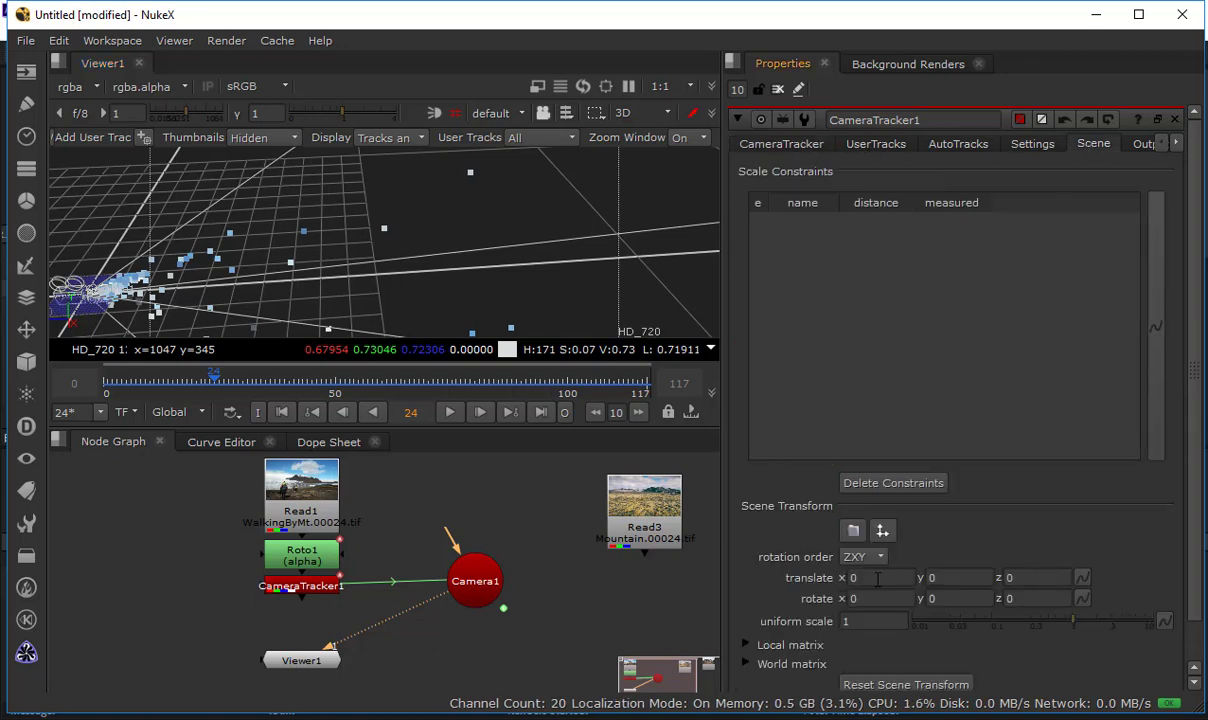
drag(878, 578, 781, 604)
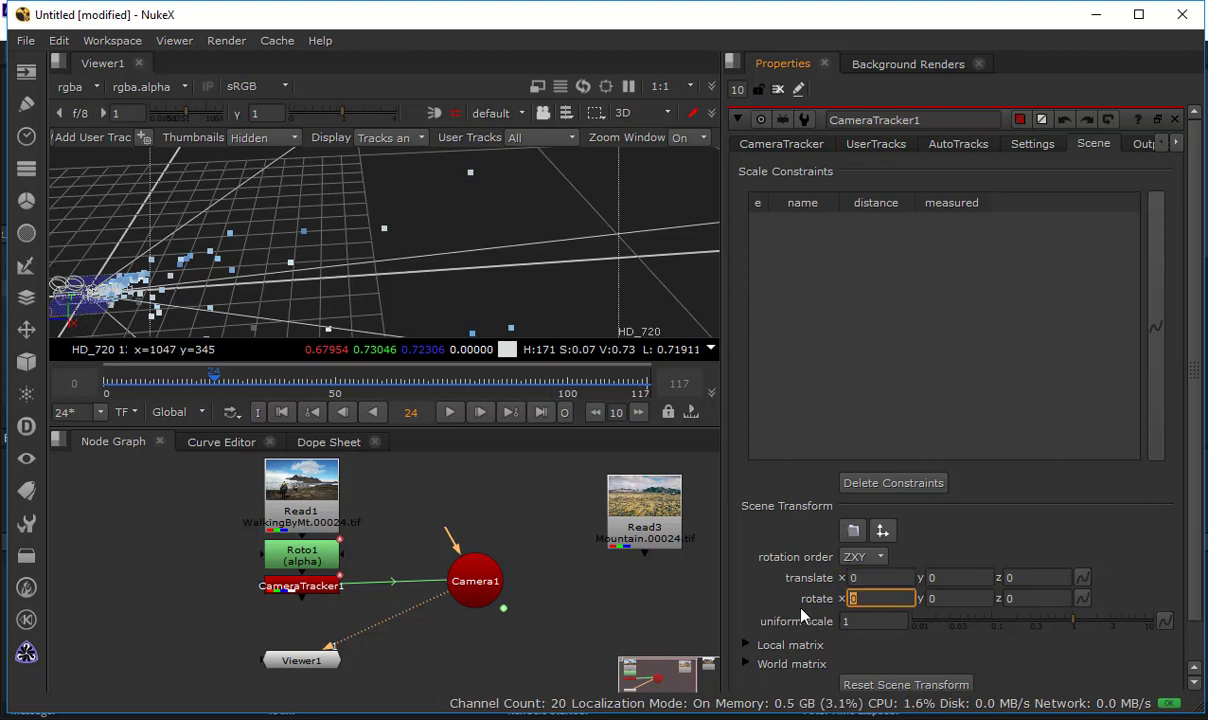
drag(875, 622, 772, 637)
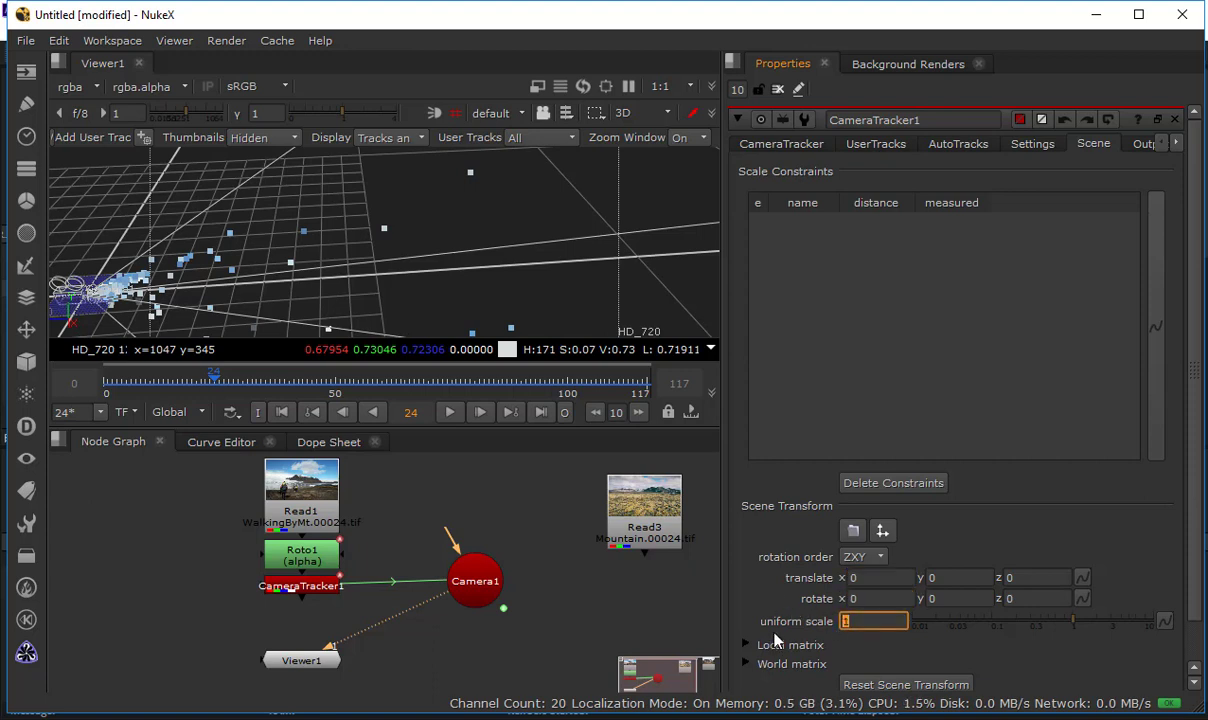
text(5)
key(Return)
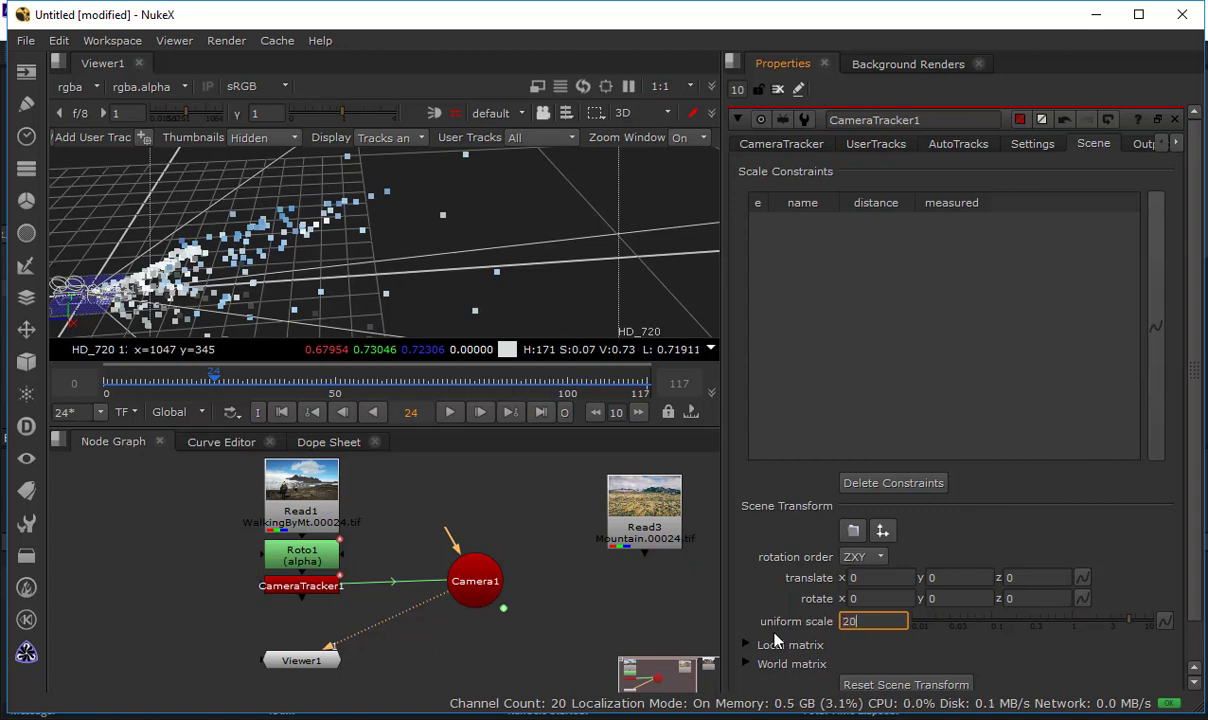
key(Return)
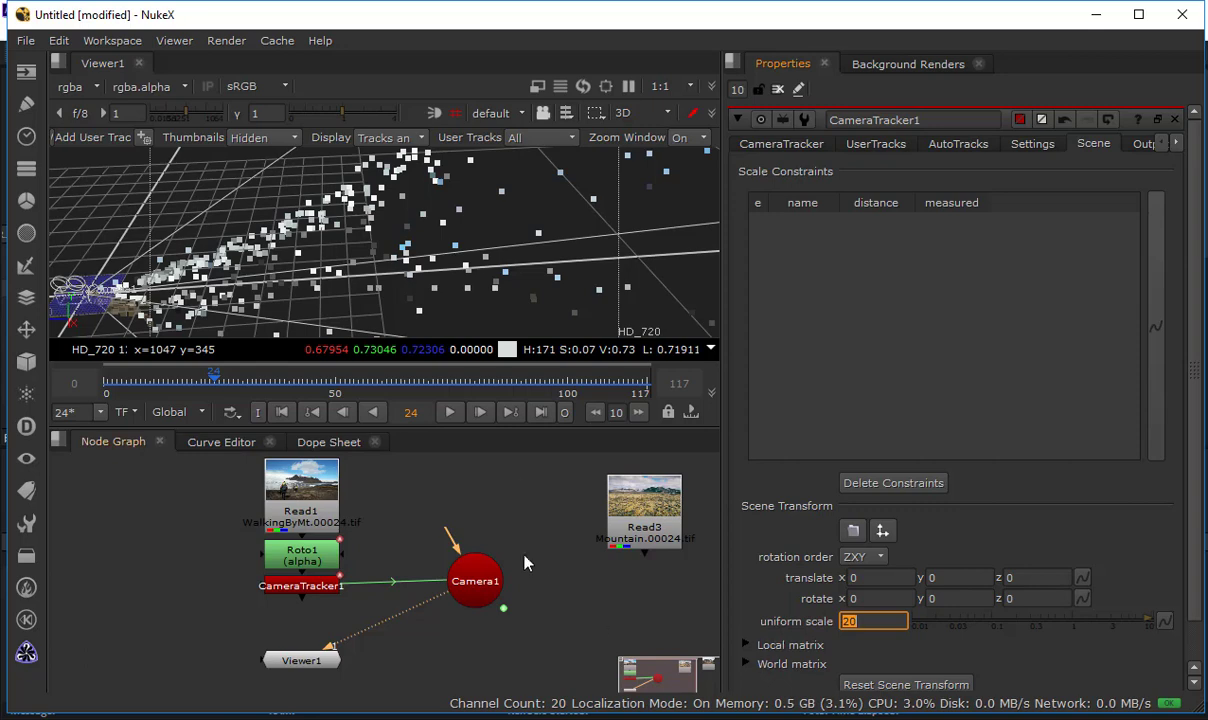
middle_drag(394, 232, 450, 229)
scroll(526, 225, down, 4)
middle_drag(338, 232, 383, 245)
ctrl+drag(349, 266, 537, 225)
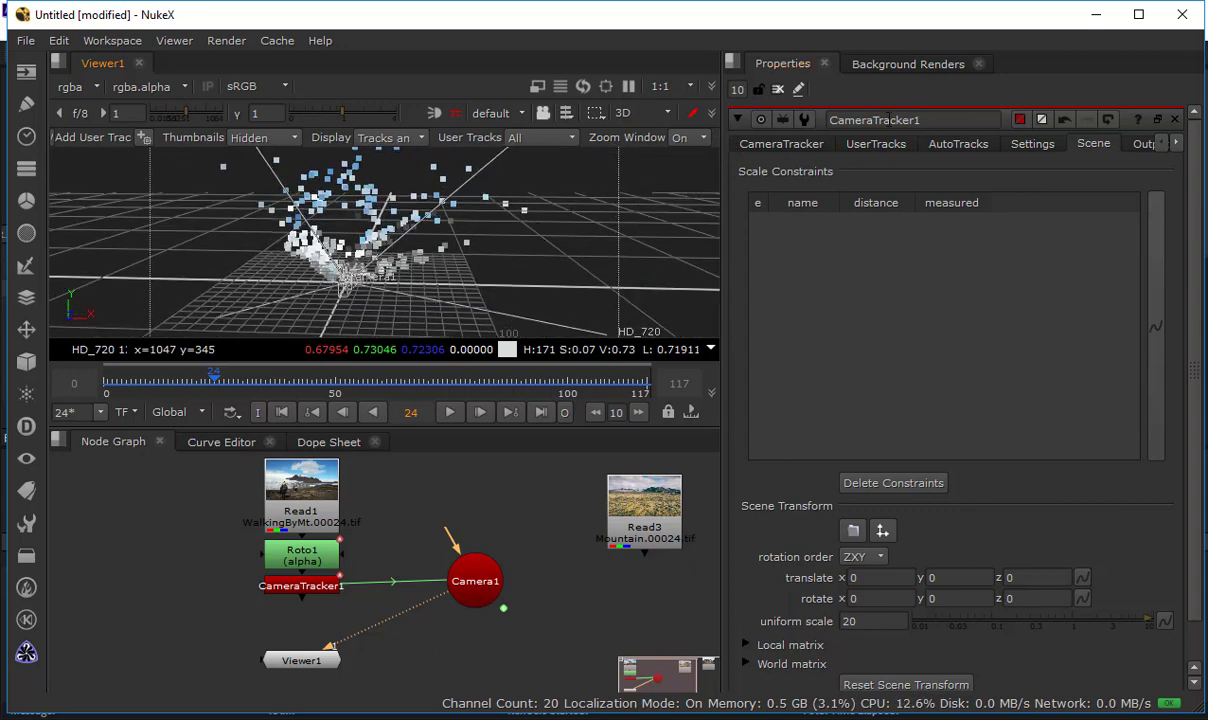
Clear the open node properties and set the project to 25 fps with the HD_720 1280x720 full size format
click(778, 89)
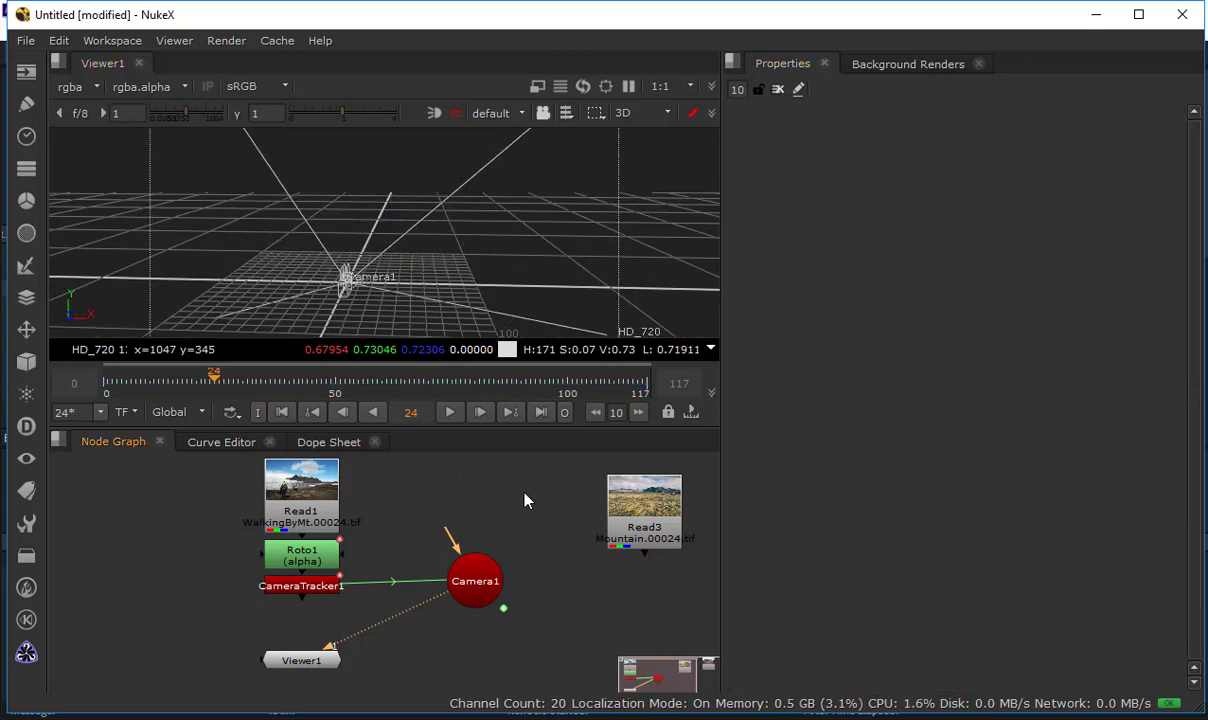
key(s)
scroll(817, 520, down, 3)
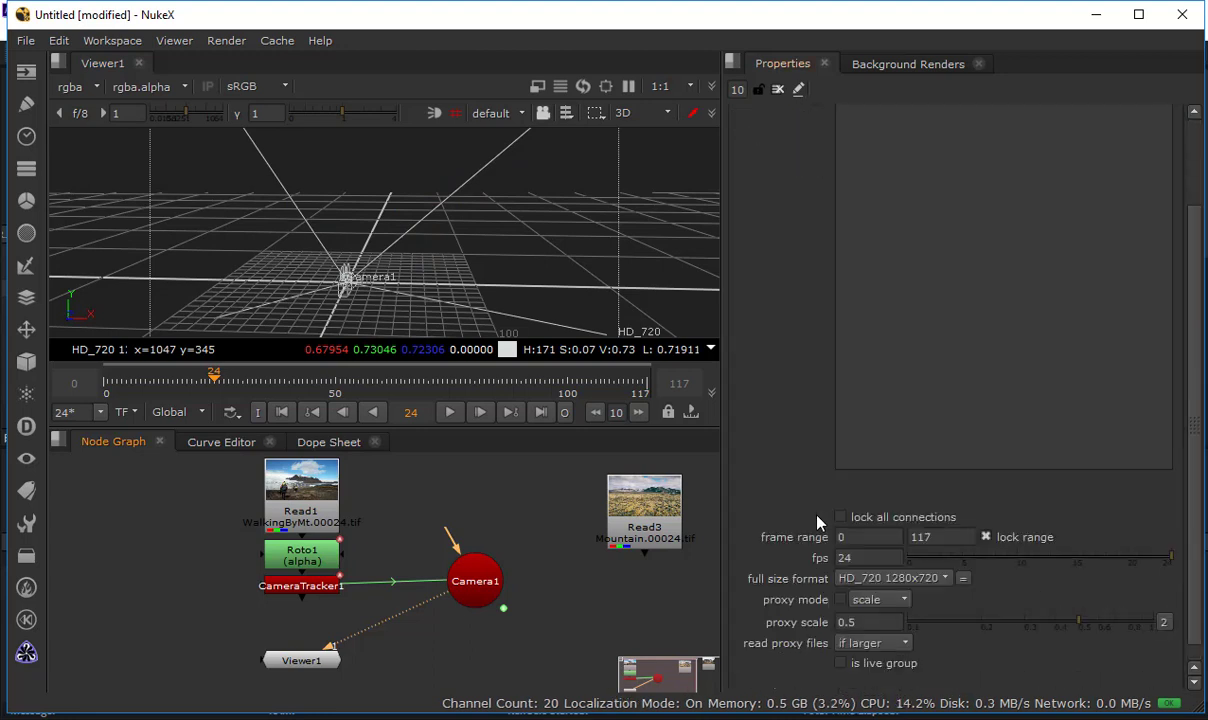
double_click(864, 537)
text(25)
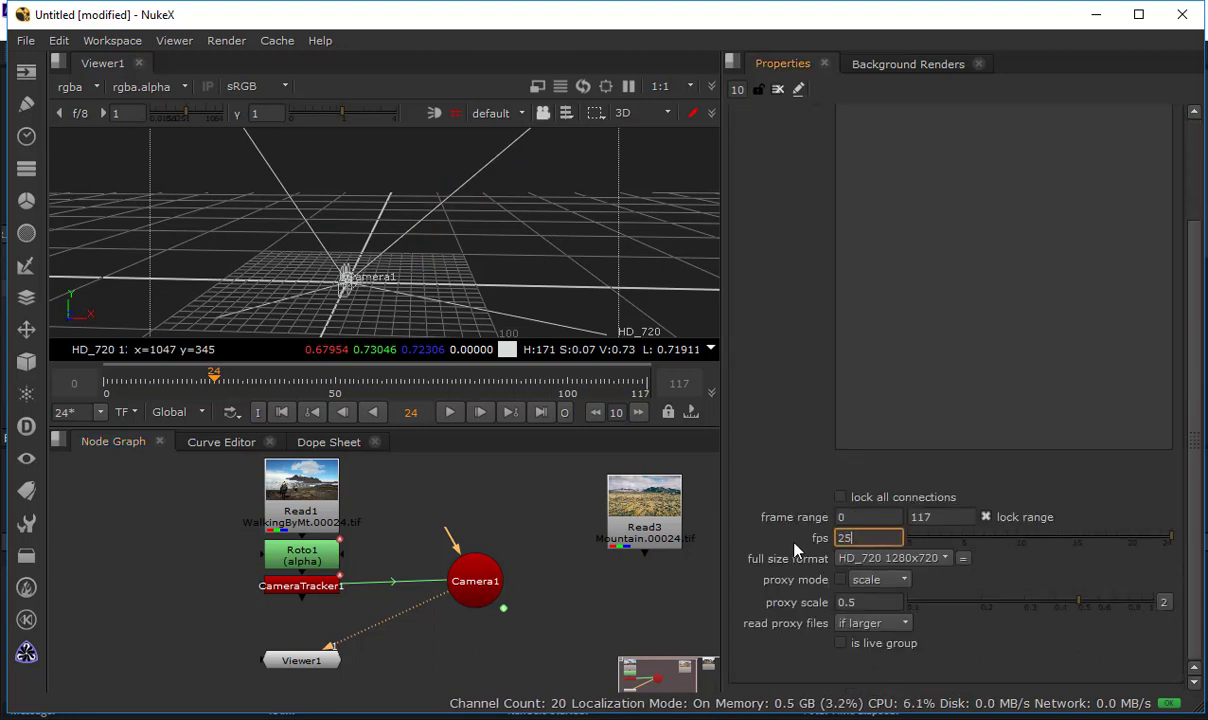
key(Return)
click(890, 558)
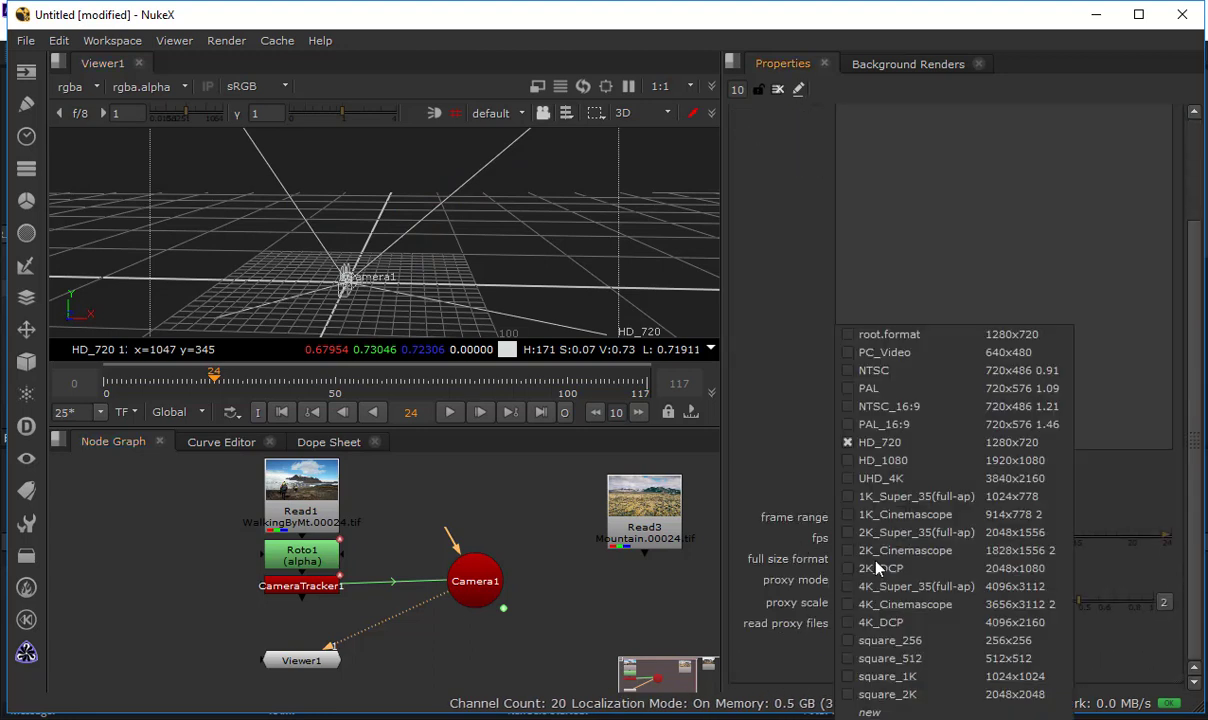
click(898, 446)
Set the project directory to the Sarcona_MattePainting folder
scroll(764, 415, up, 3)
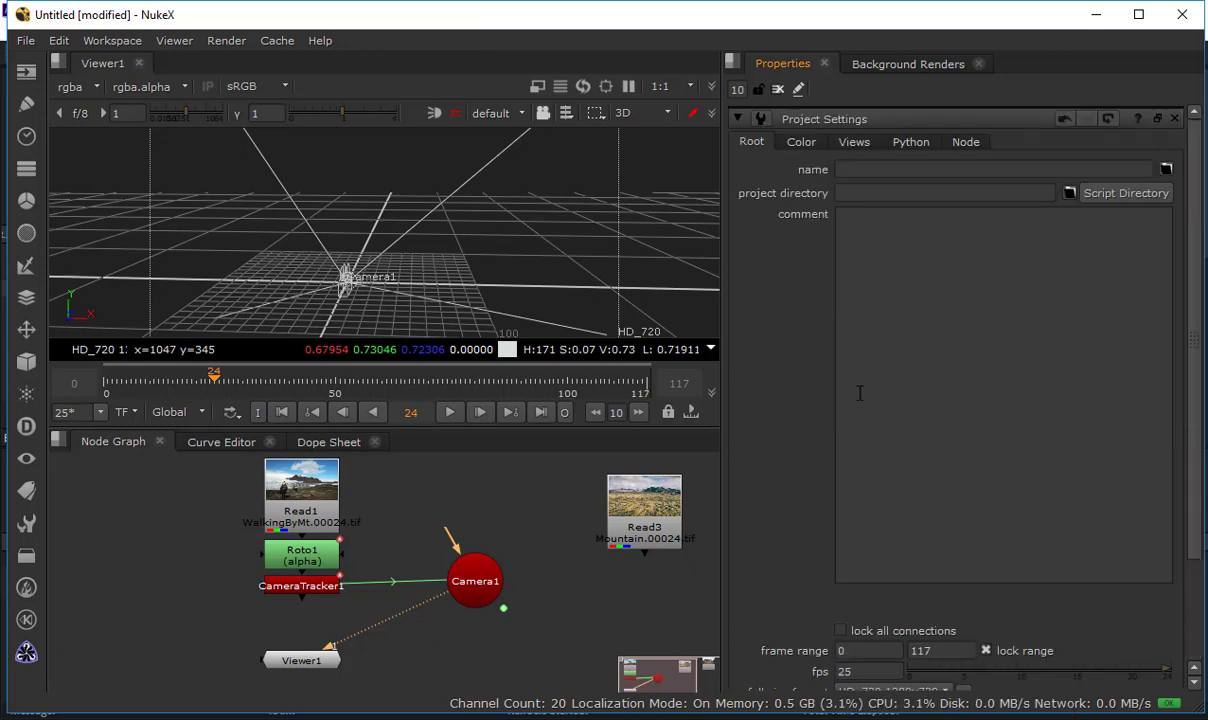
click(1069, 193)
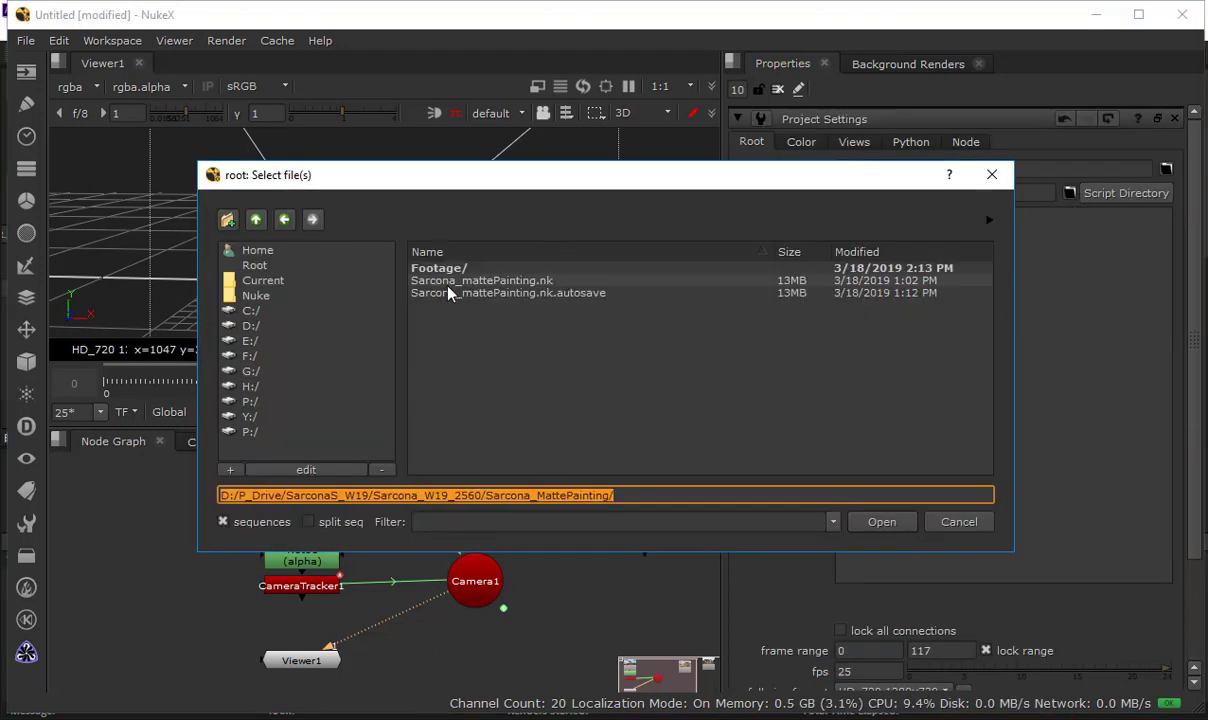
click(889, 527)
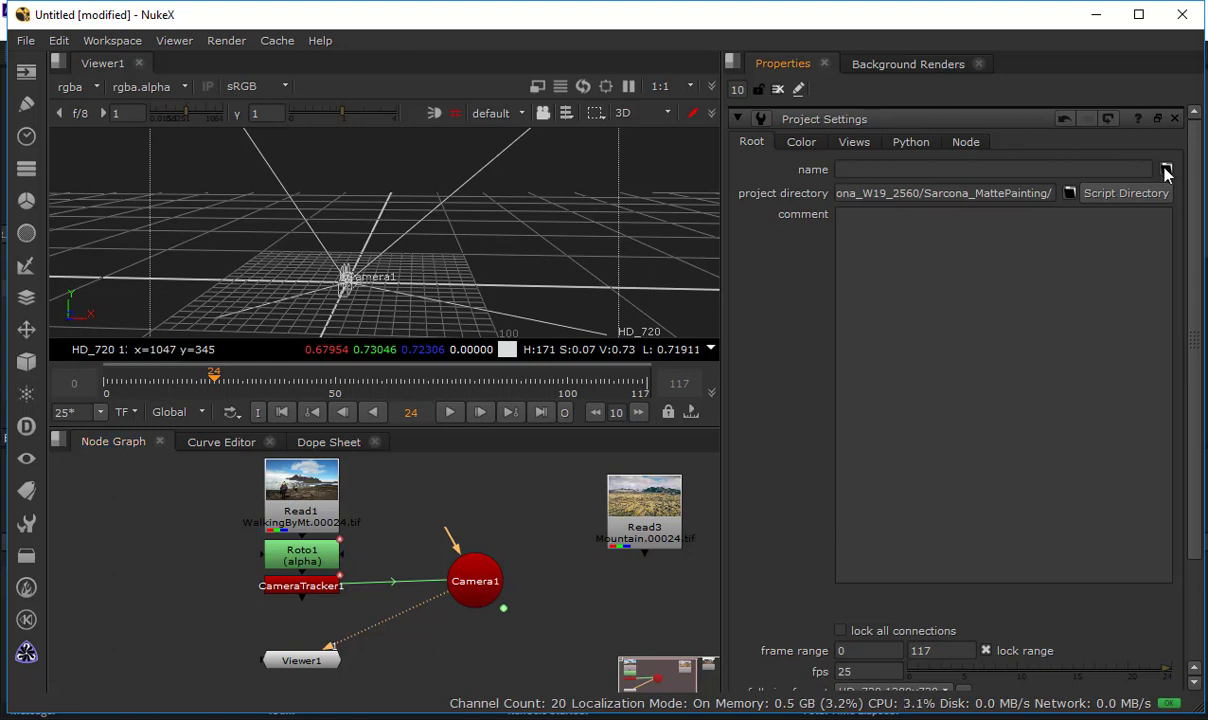
Name the script Sarcona_mattePainting2.nk in the project folder, save it, and close the project settings
click(1166, 172)
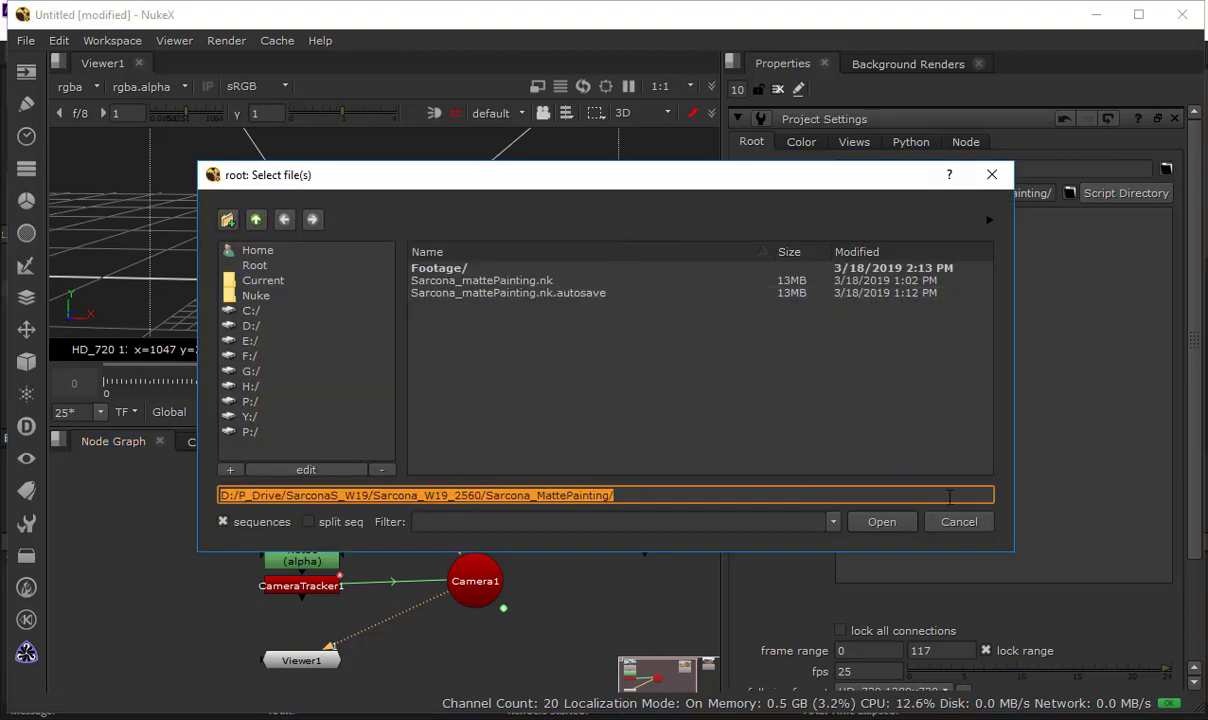
click(556, 281)
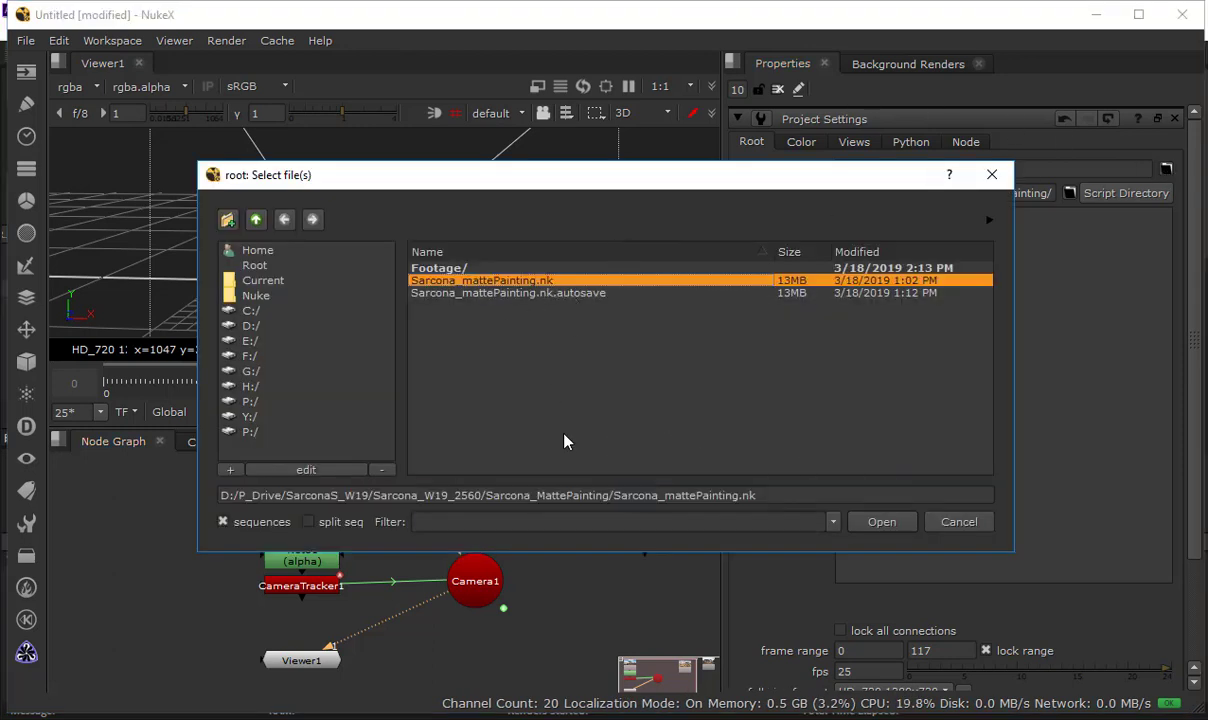
click(737, 495)
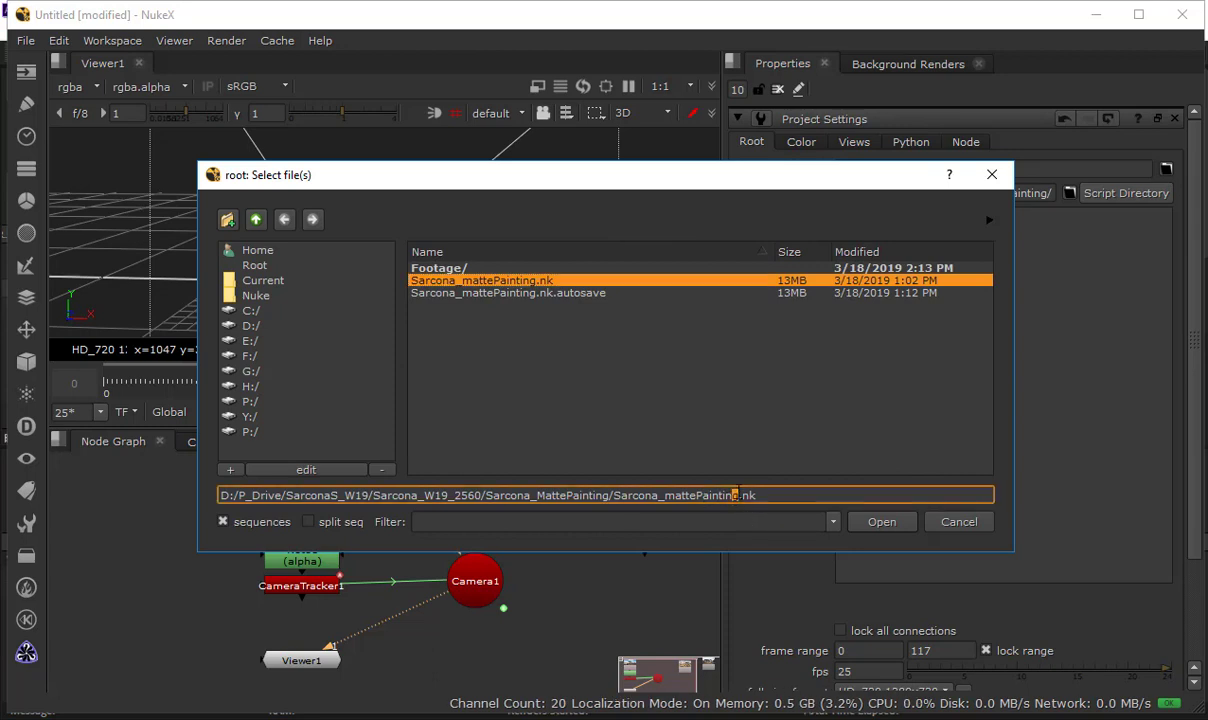
text(2)
click(882, 522)
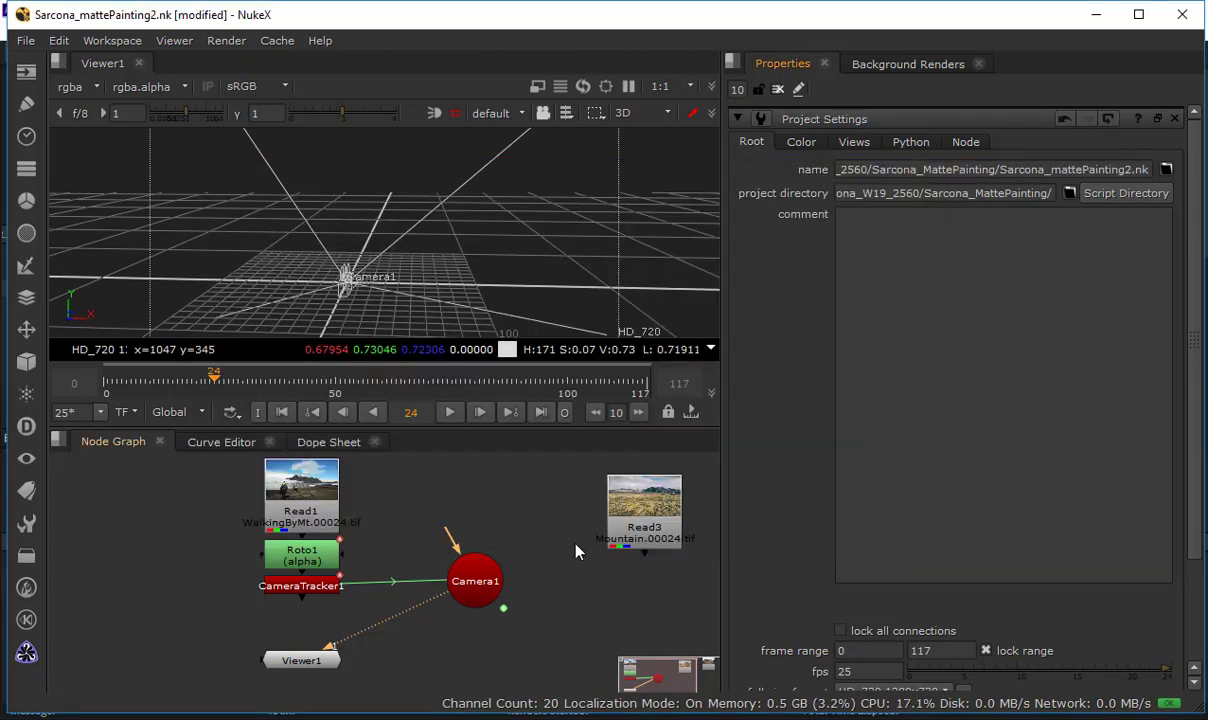
key(ctrl+s)
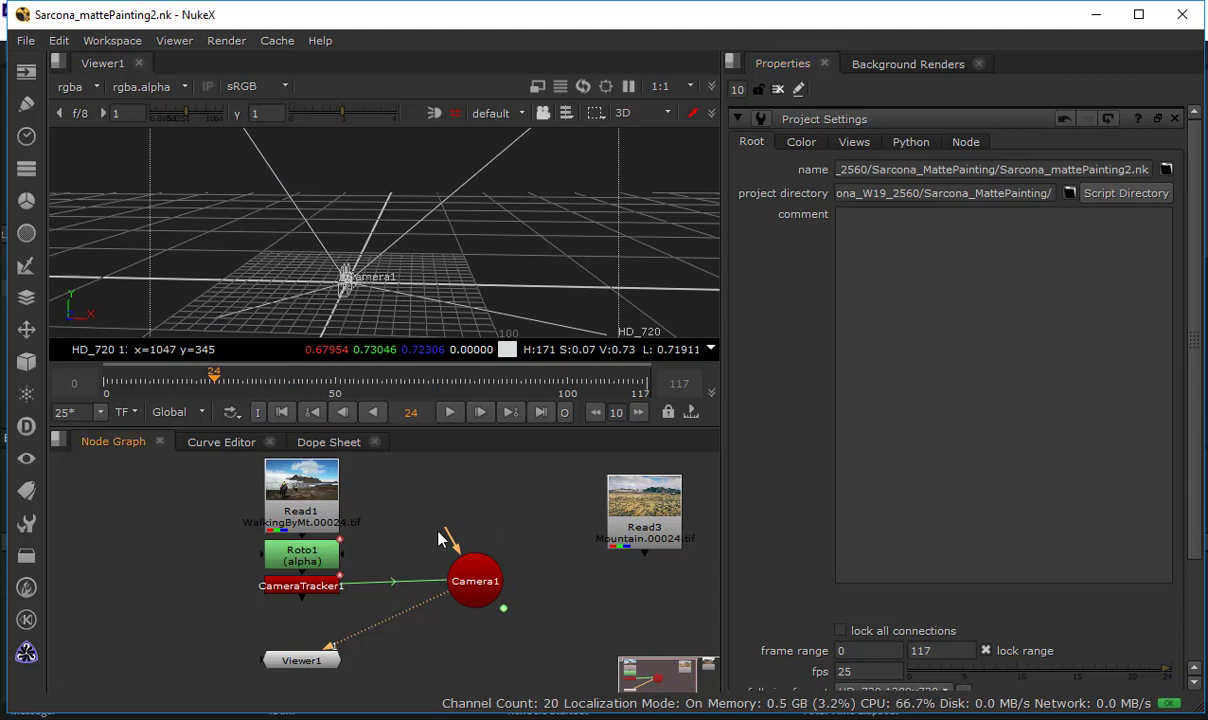
middle_drag(439, 532, 438, 471)
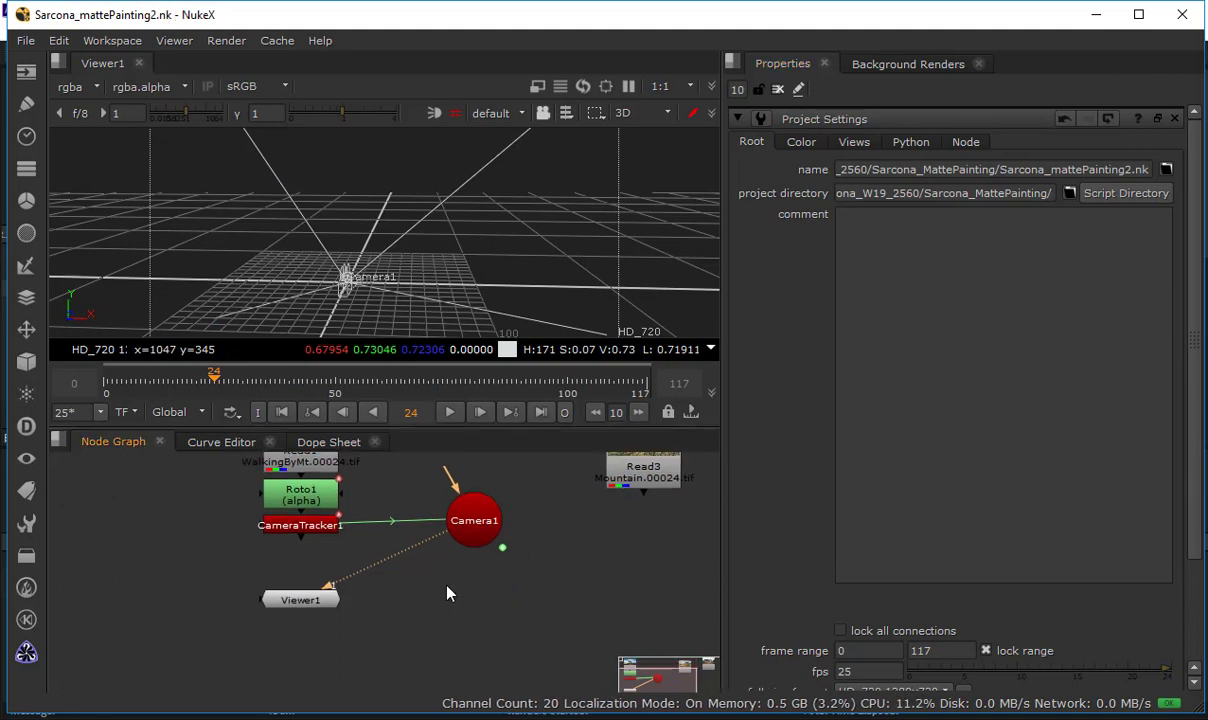
click(778, 89)
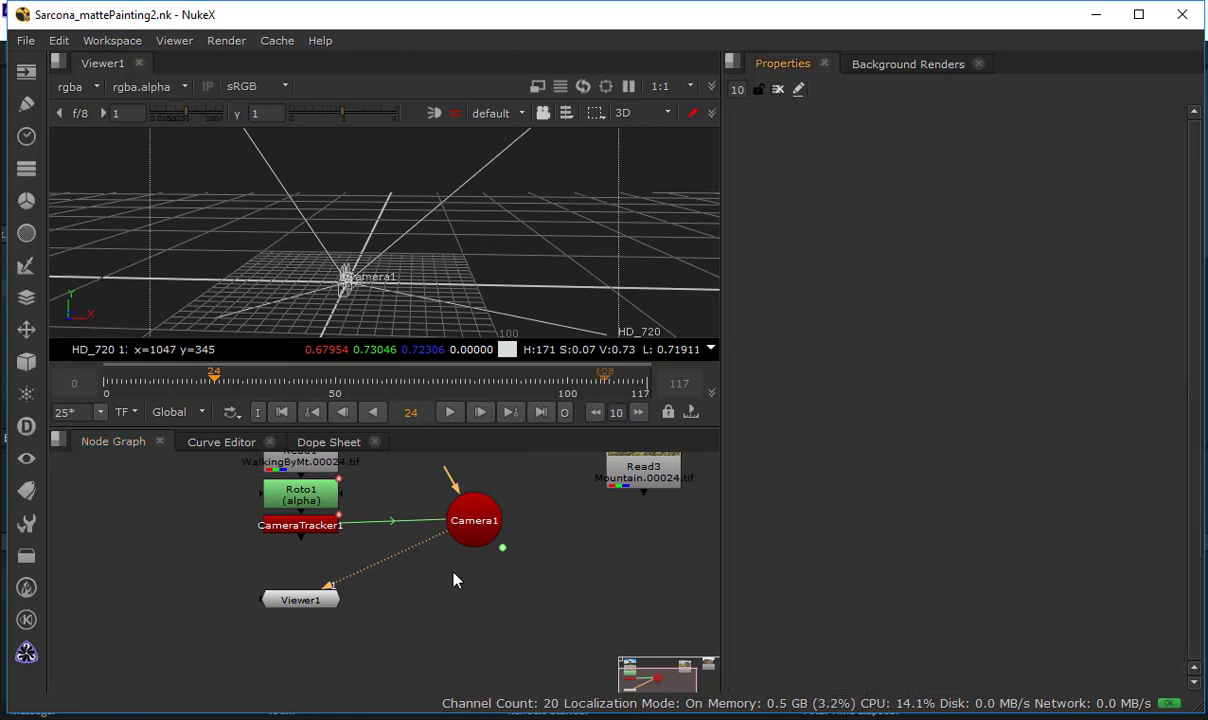
Connect Viewer1 to CameraTracker1 and switch the view to 2D to display the walking footage
click(321, 531)
key(Tab)
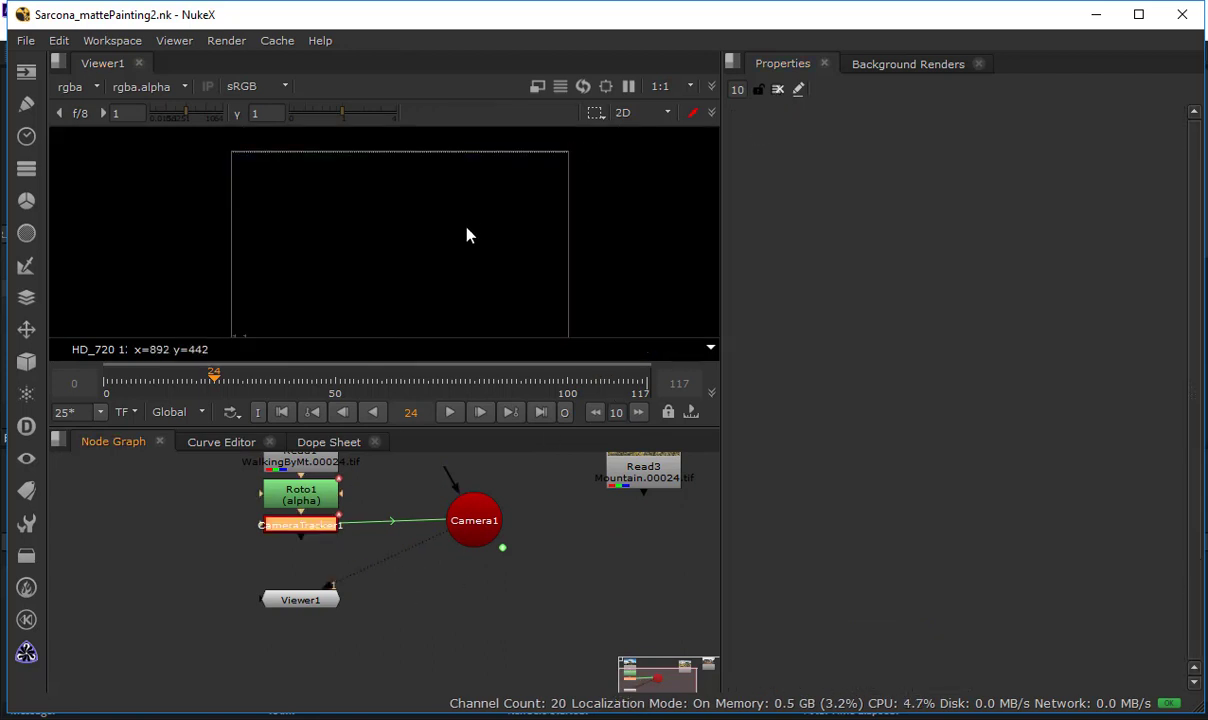
key(Tab)
key(Tab)
key(1)
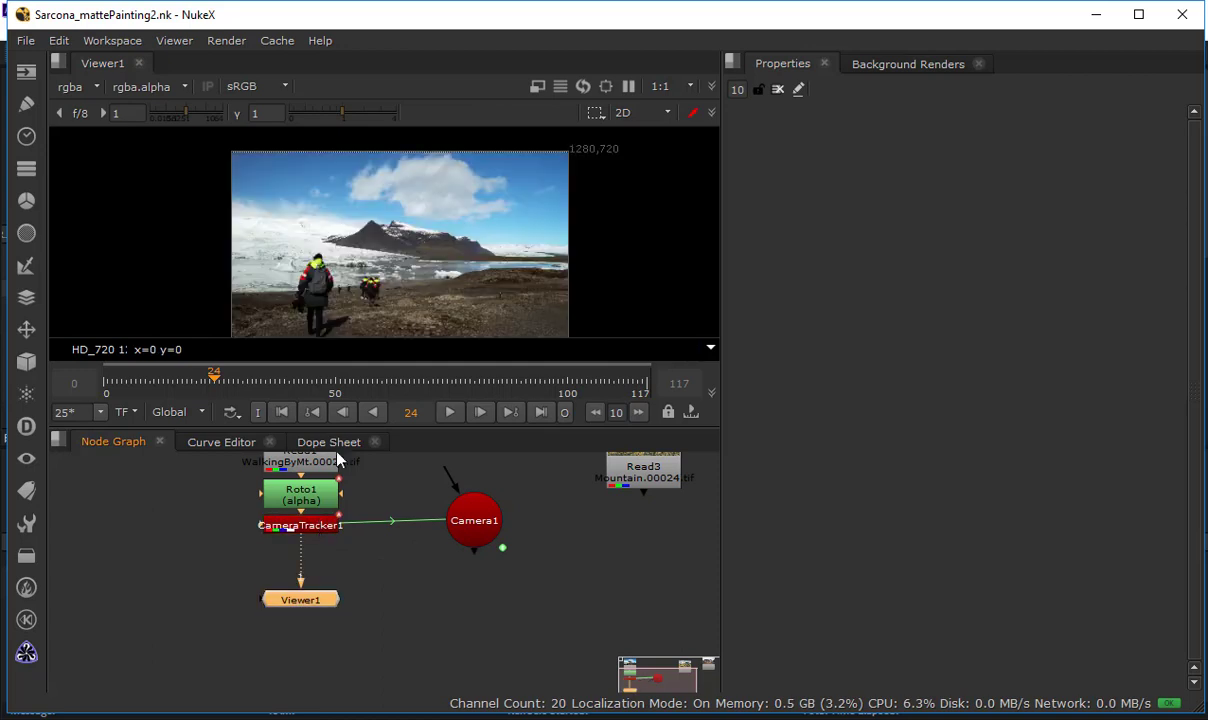
key(Tab)
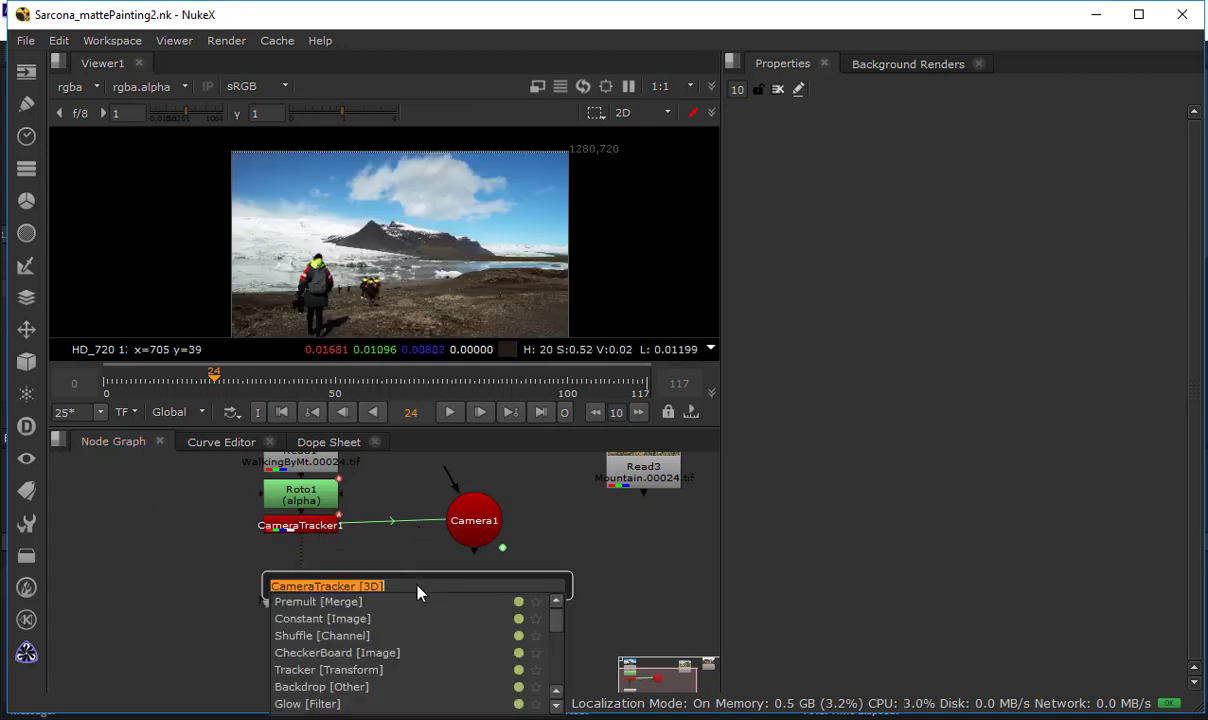
key(Escape)
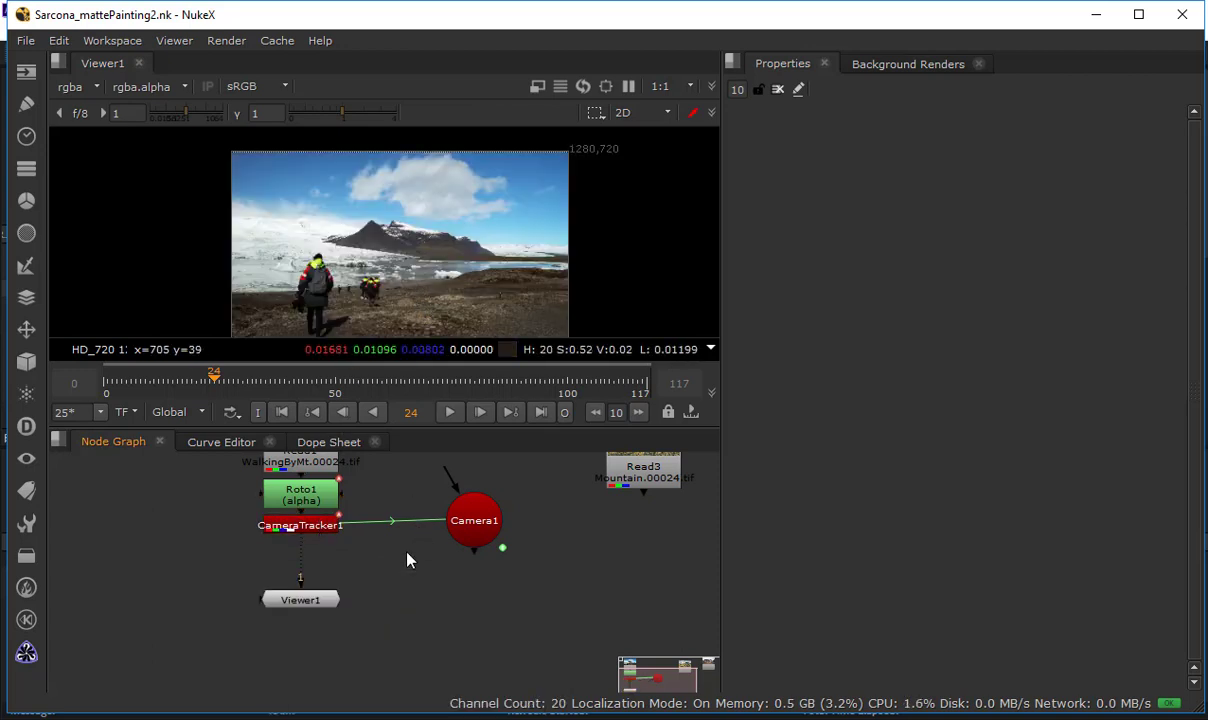
Enlarge the node graph to fill the workspace and add a Scene node near Camera1
key(space)
middle_drag(445, 454, 474, 264)
scroll(447, 381, up, 3)
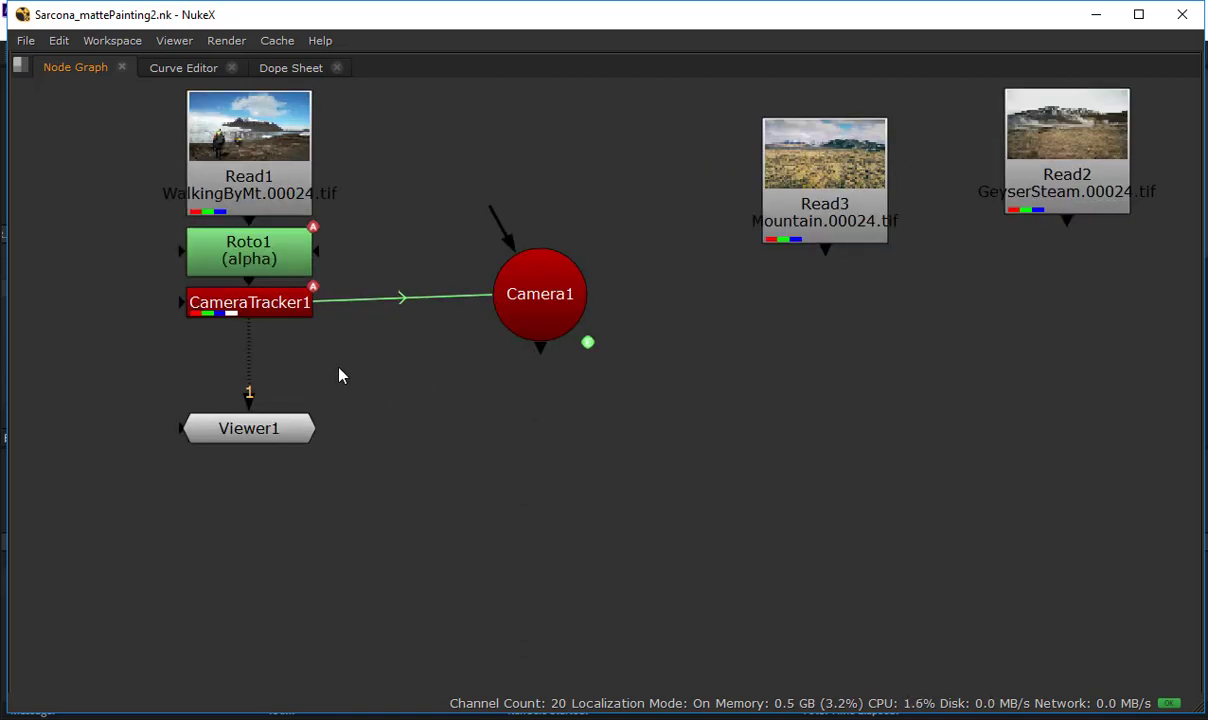
key(Tab)
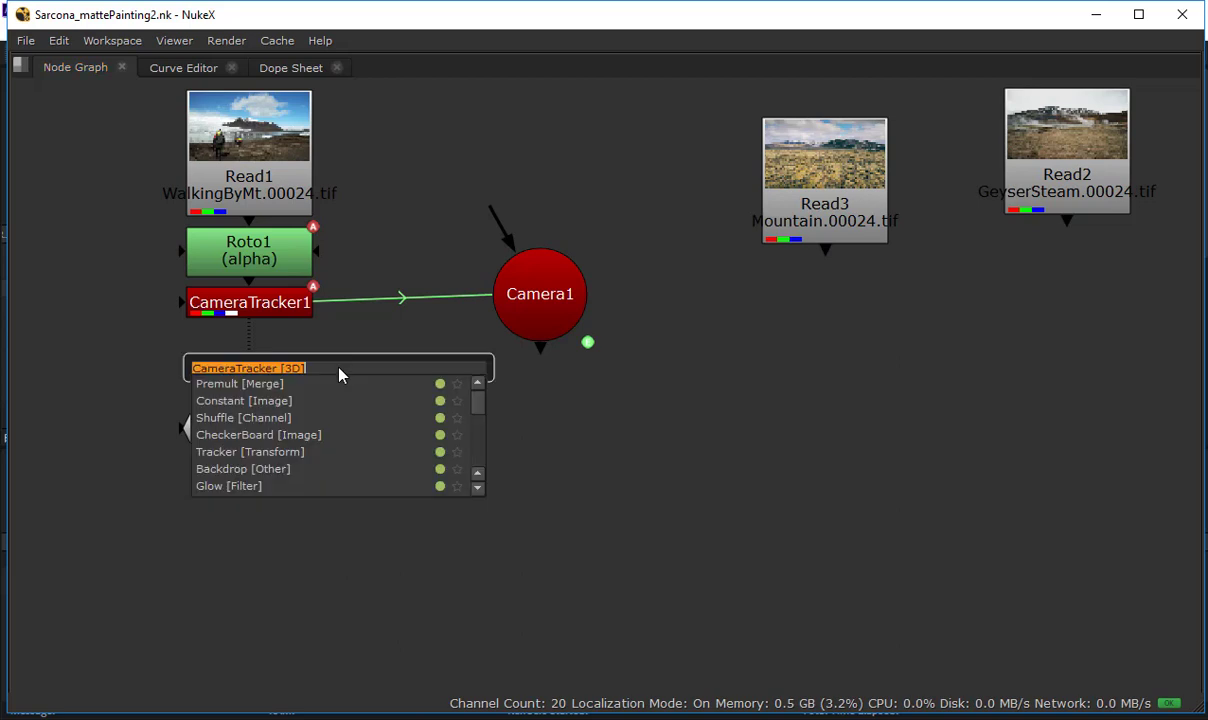
text(ss)
key(BackSpace)
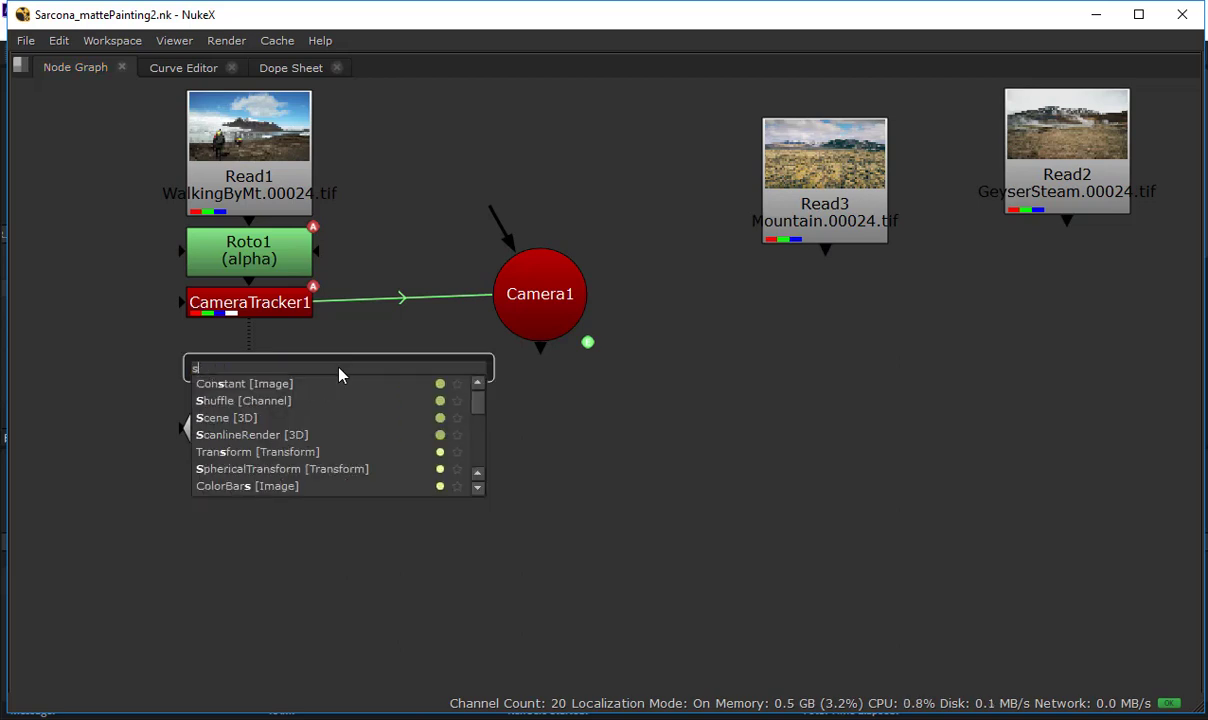
text(cene)
key(Escape)
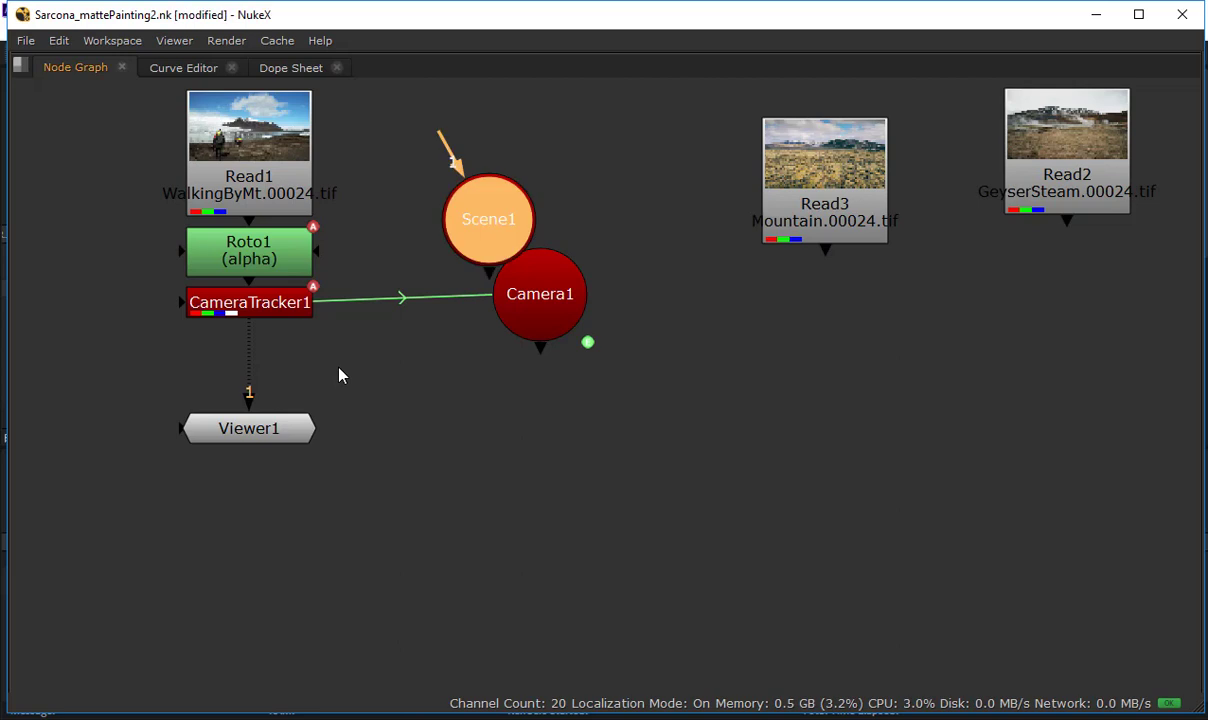
Place Scene1 below Camera1 and connect its input to Camera1
drag(473, 212, 499, 499)
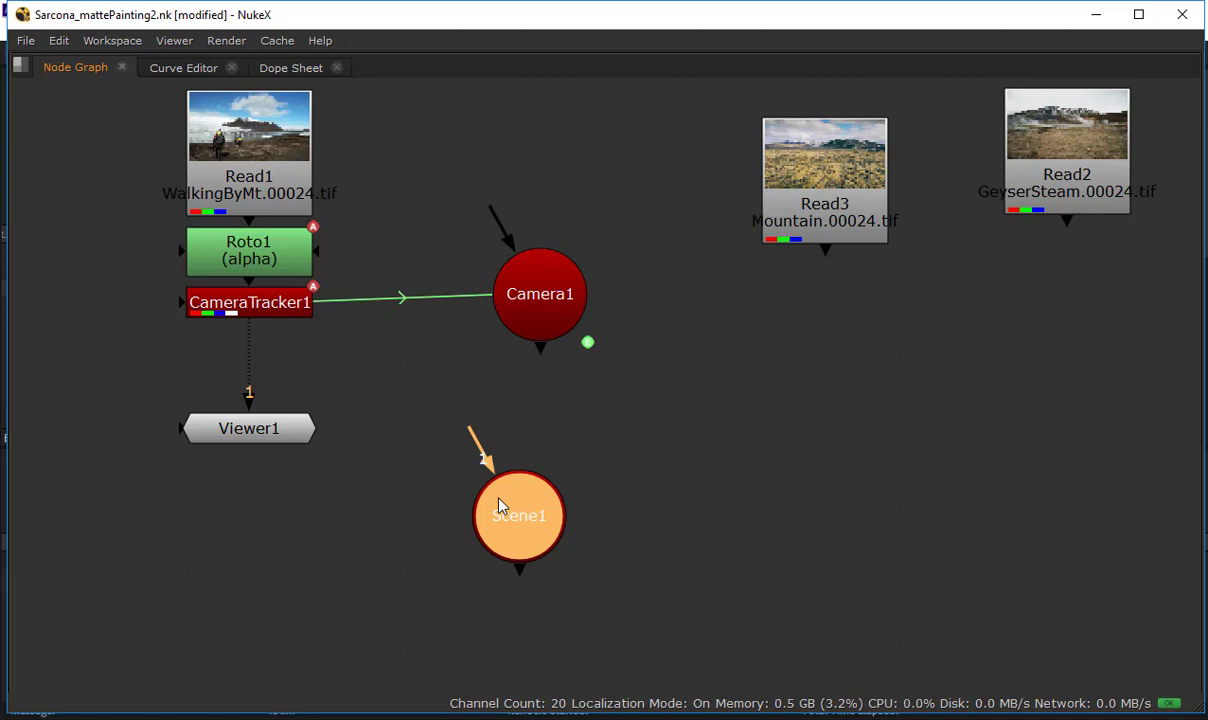
drag(468, 430, 540, 300)
drag(510, 531, 523, 448)
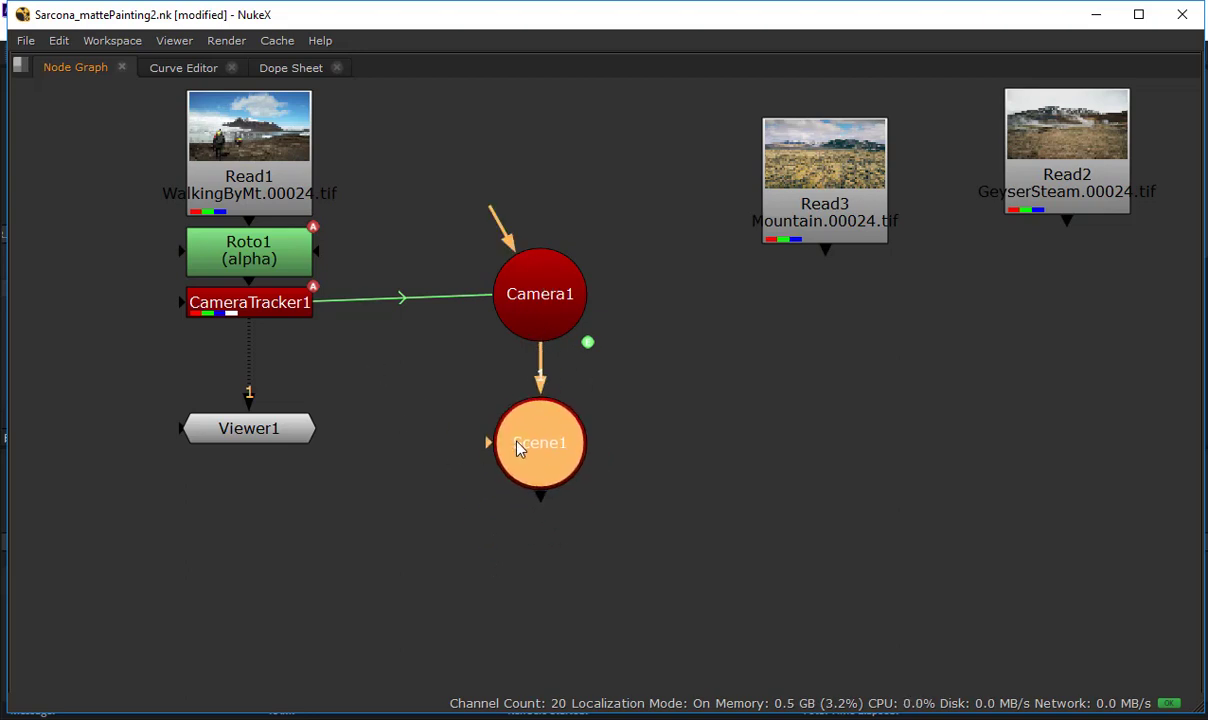
Add a ScanlineRender node below Scene1
click(545, 525)
key(Tab)
text(sdanlin)
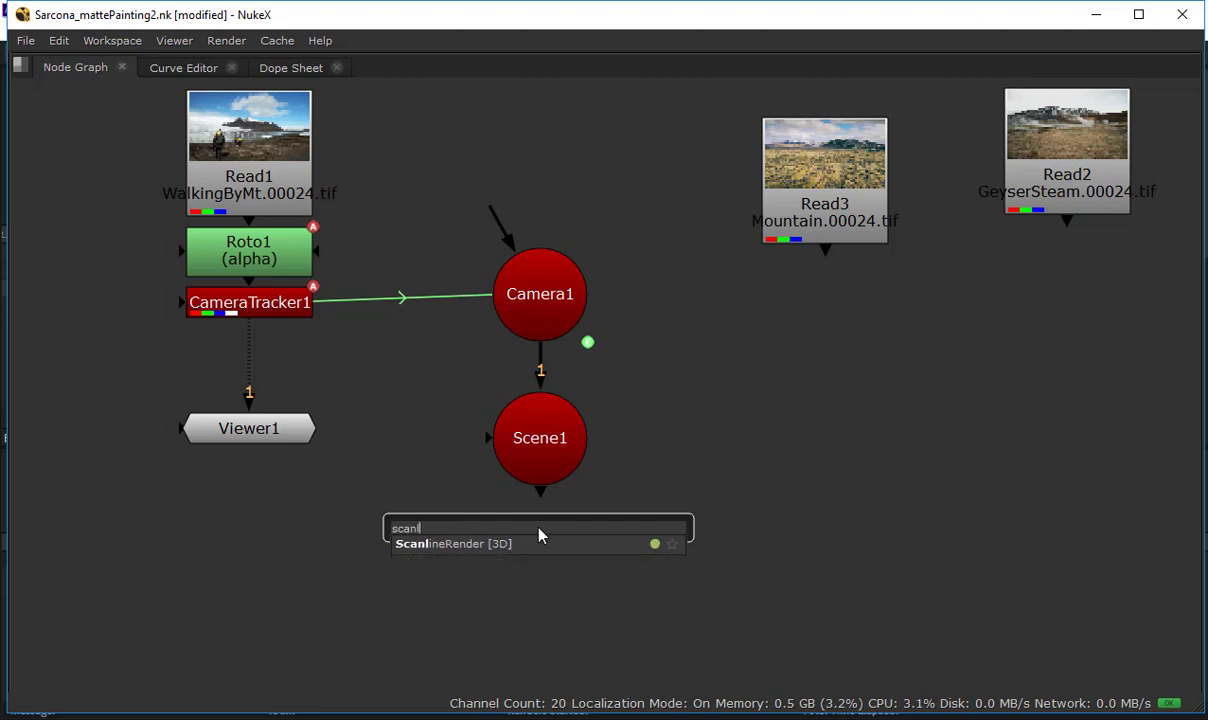
click(518, 546)
click(518, 546)
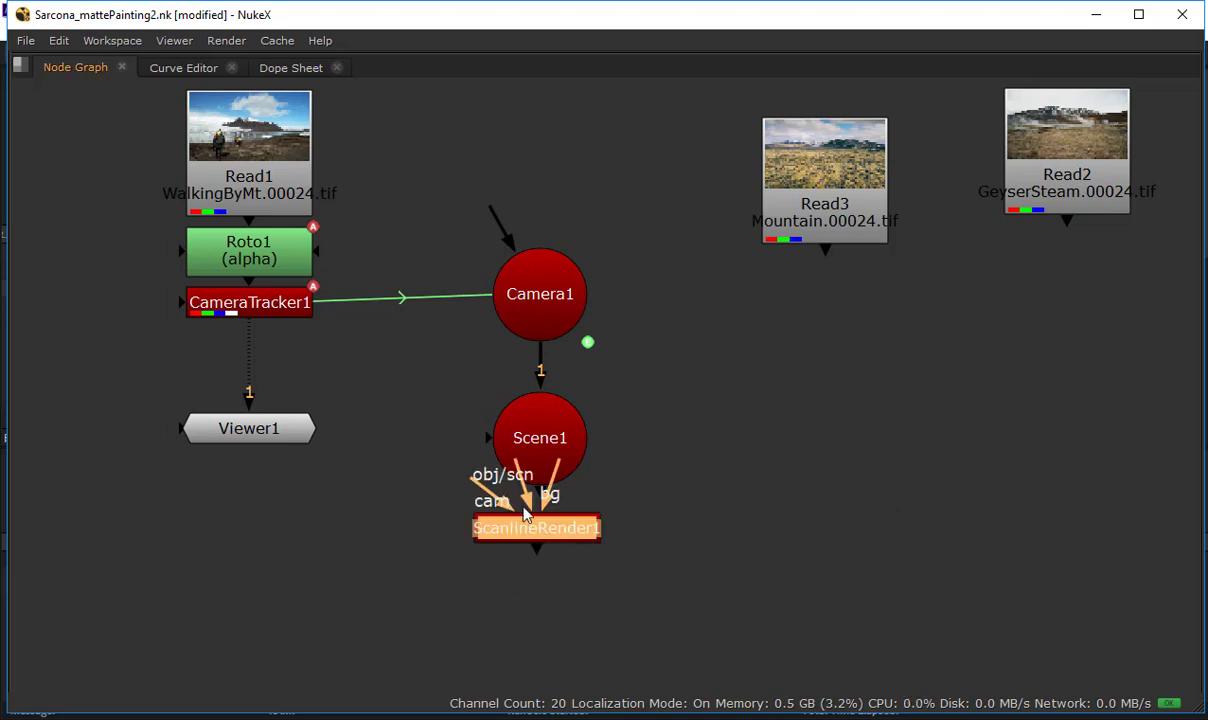
Connect ScanlineRender1's cam input to Camera1 and obj/scn input to Scene1, spreading the nodes apart so the connections are readable
drag(521, 530, 523, 612)
drag(474, 556, 539, 300)
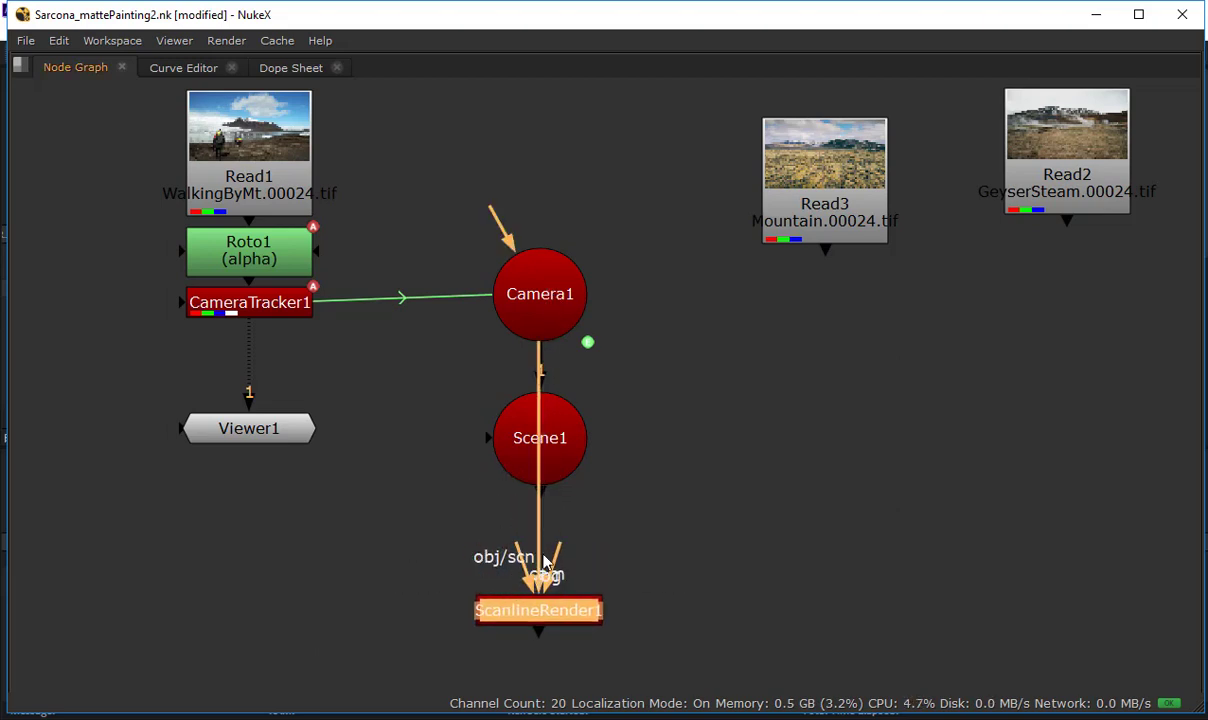
drag(528, 440, 659, 391)
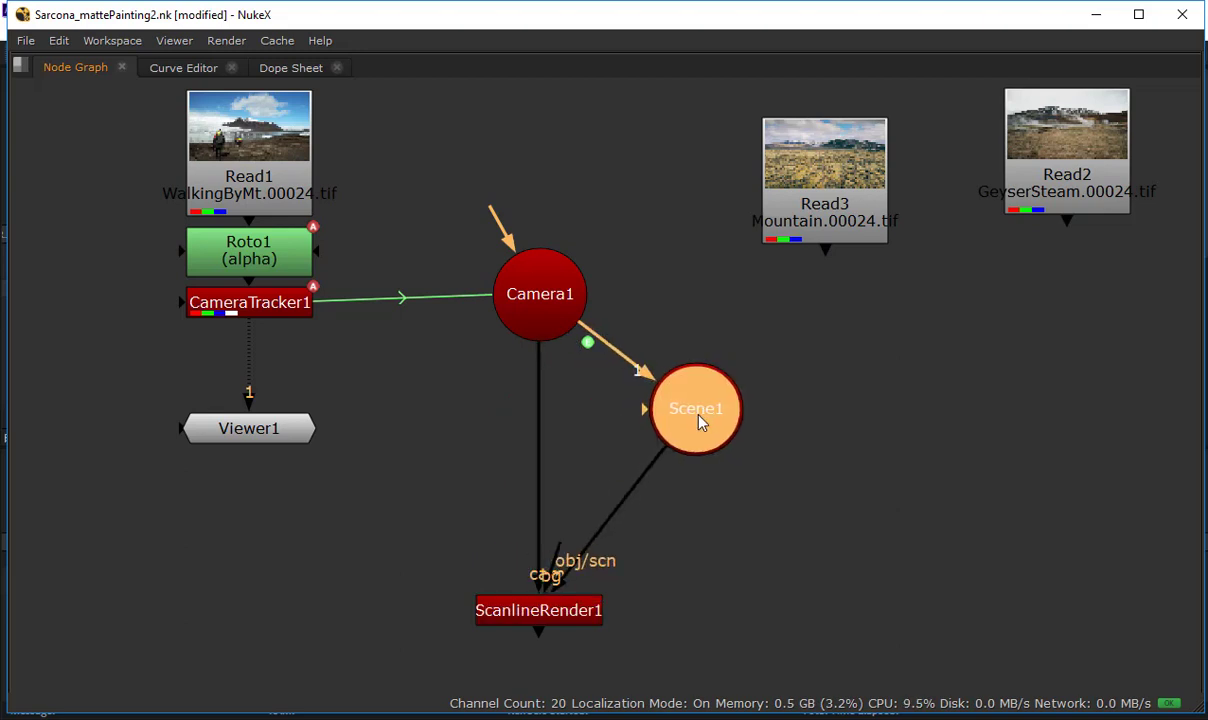
drag(600, 616, 790, 627)
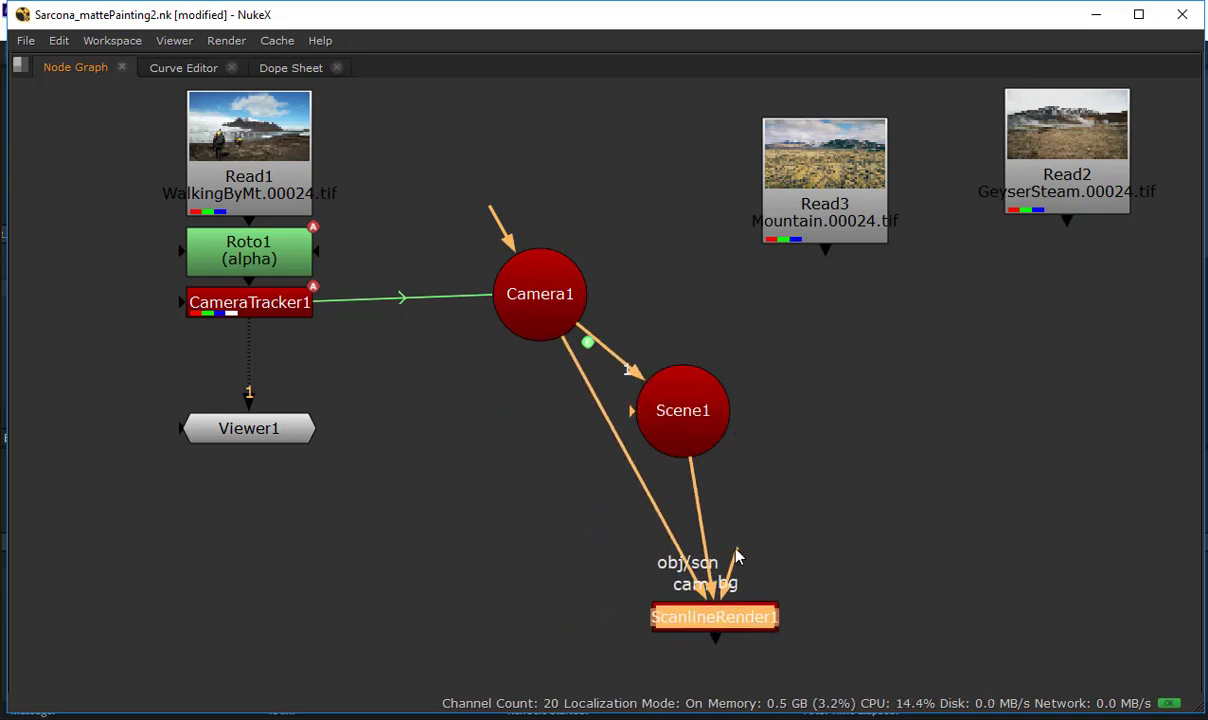
Try routing Read1 through a dot into ScanlineRender1's bg input, and remove the dot and the connection
drag(670, 214, 287, 127)
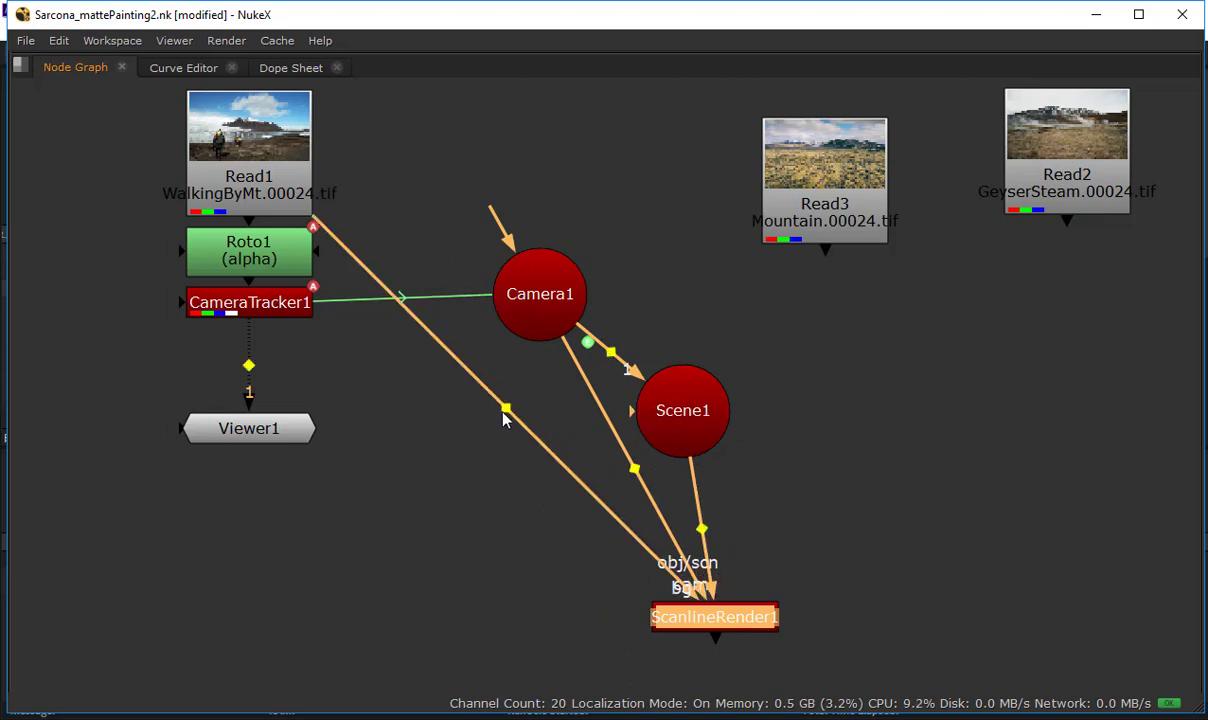
ctrl+drag(505, 410, 908, 162)
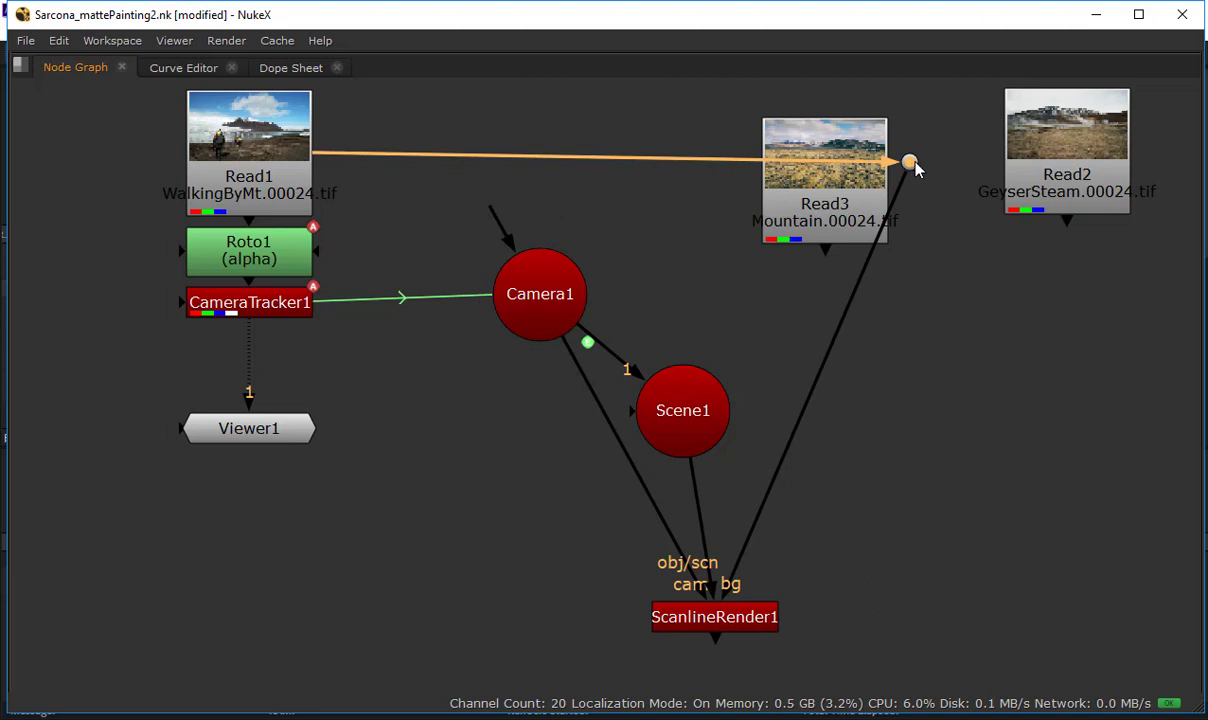
key(Delete)
click(545, 443)
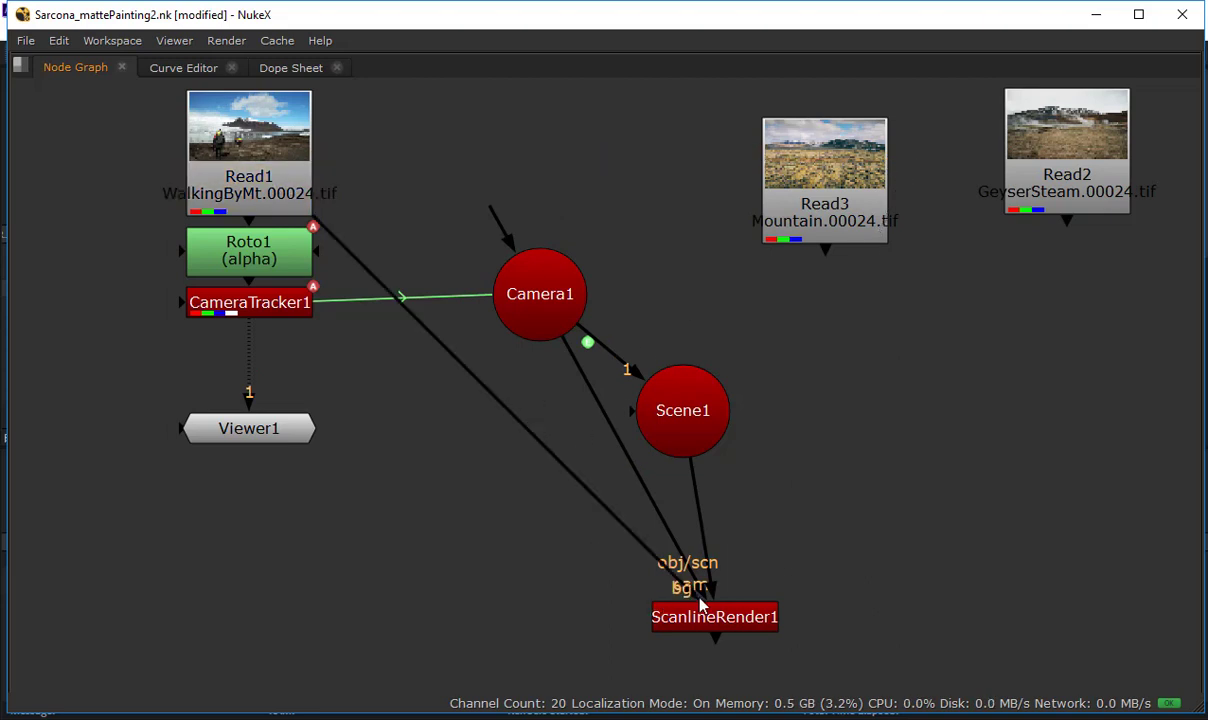
drag(662, 572, 610, 550)
Add a Merge (over) node beside ScanlineRender1, with input A from ScanlineRender1 and input B from Read1
drag(684, 624, 594, 594)
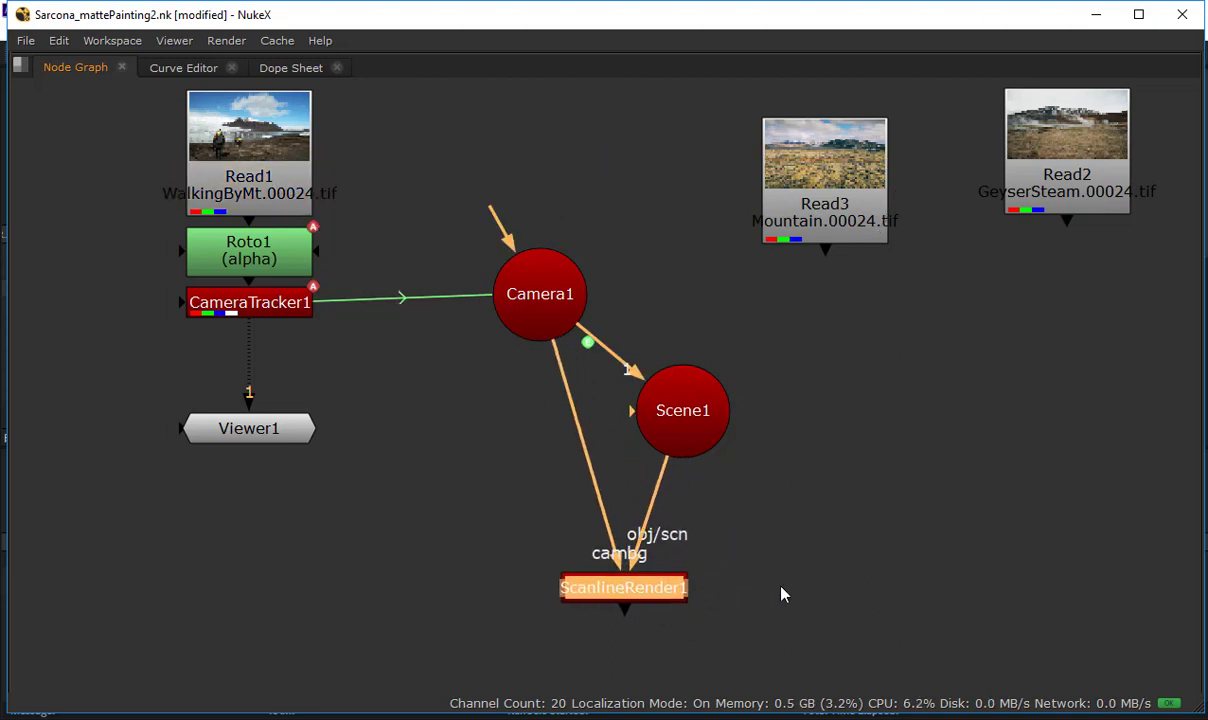
click(768, 604)
key(m)
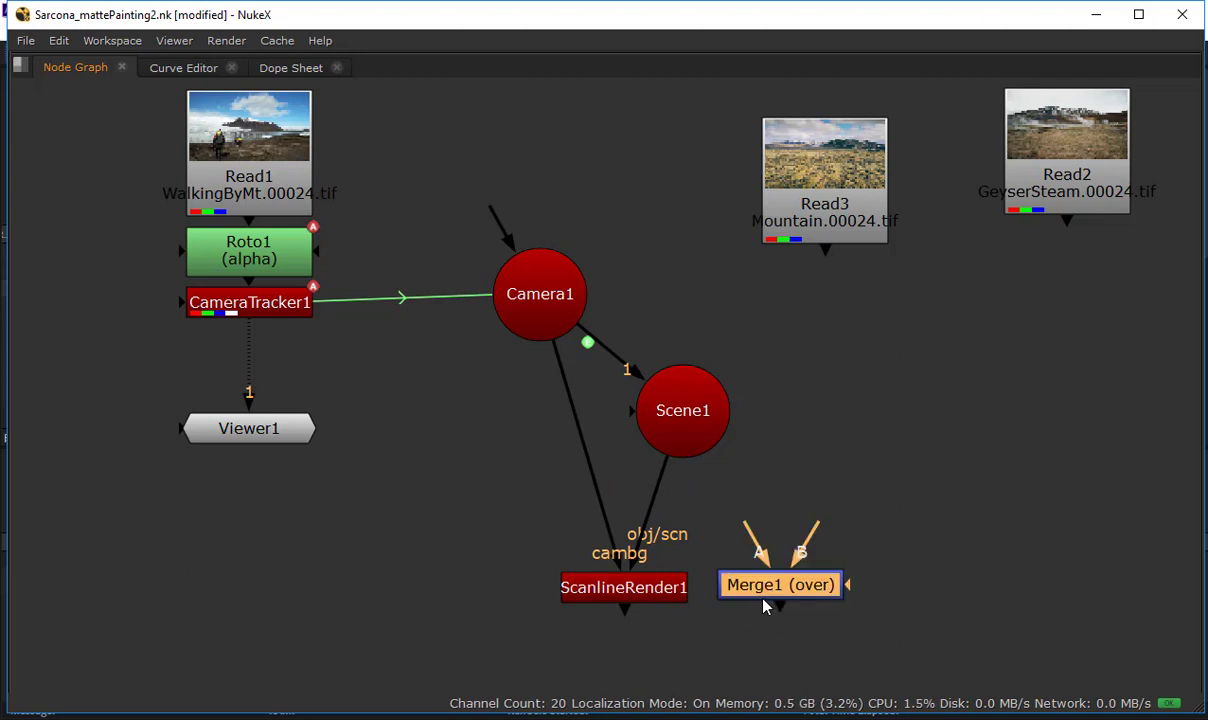
drag(776, 587, 780, 659)
drag(740, 610, 645, 587)
drag(799, 612, 265, 135)
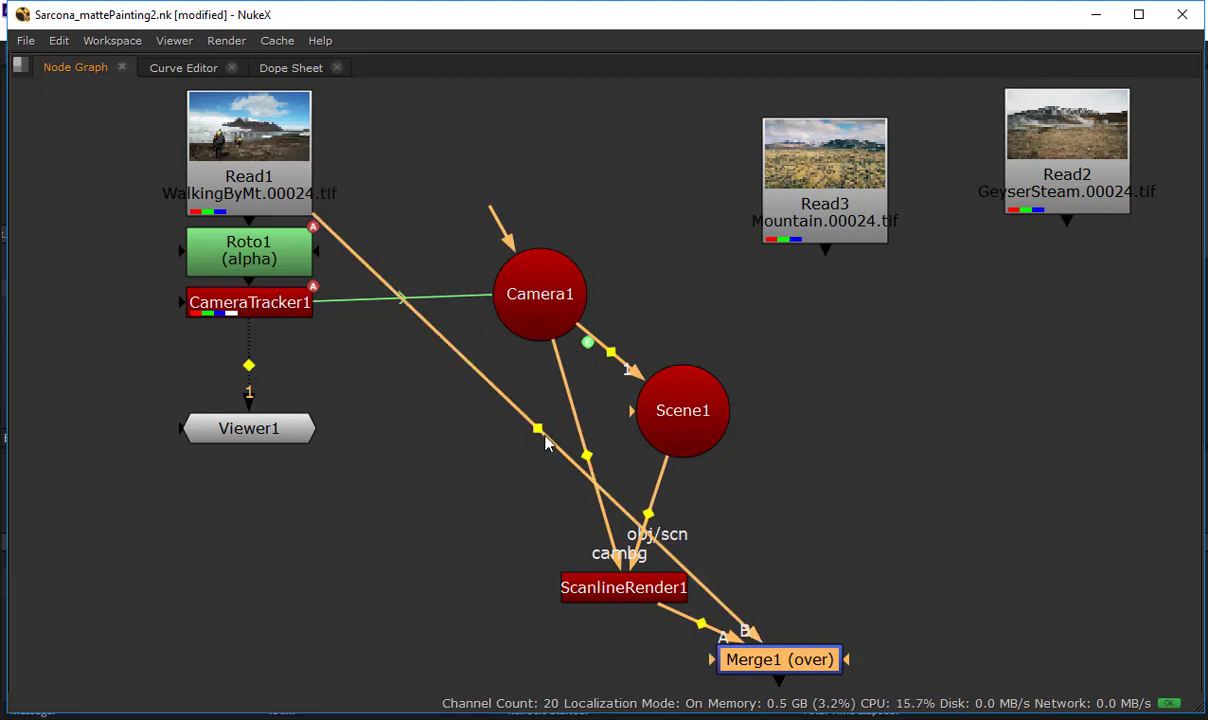
Route Merge1's B connection through a dot level with Read1 and delete the Read3 and Read2 nodes
ctrl+drag(534, 428, 1062, 213)
key(Delete)
click(1062, 176)
key(Delete)
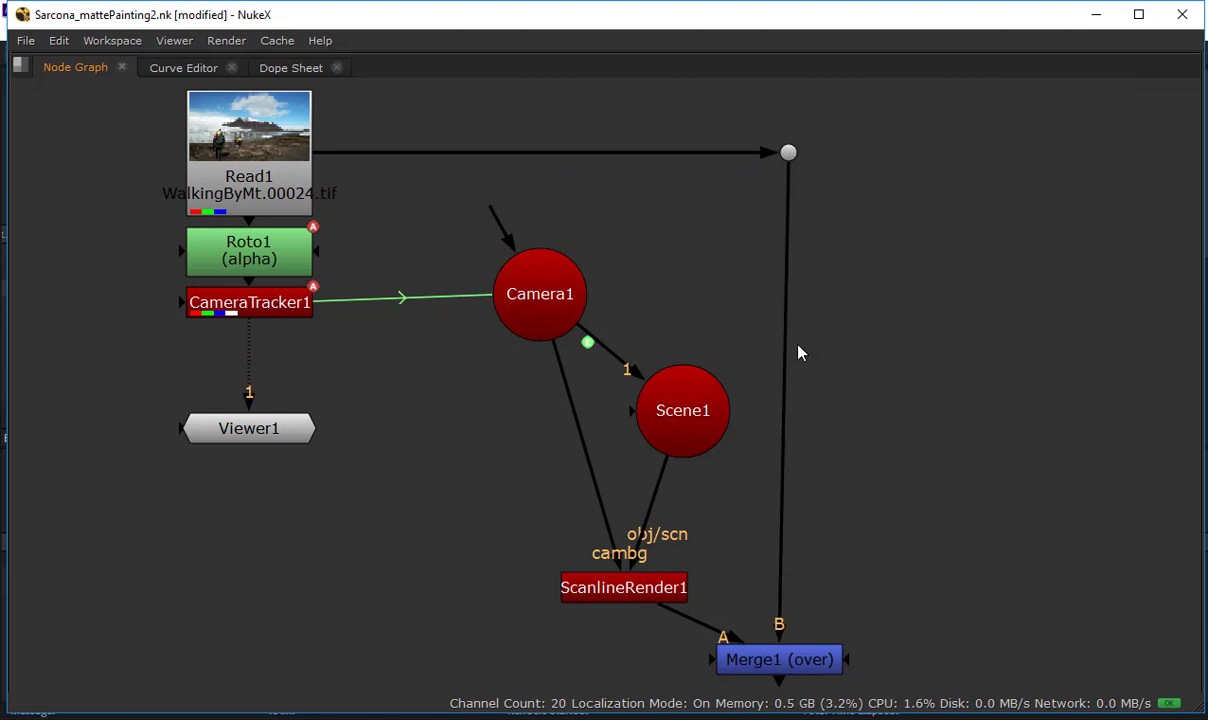
Arrange Camera1 and Scene1 side by side with ScanlineRender1 centred below them in a triangle, level with Merge1
scroll(798, 352, down, 2)
click(614, 530)
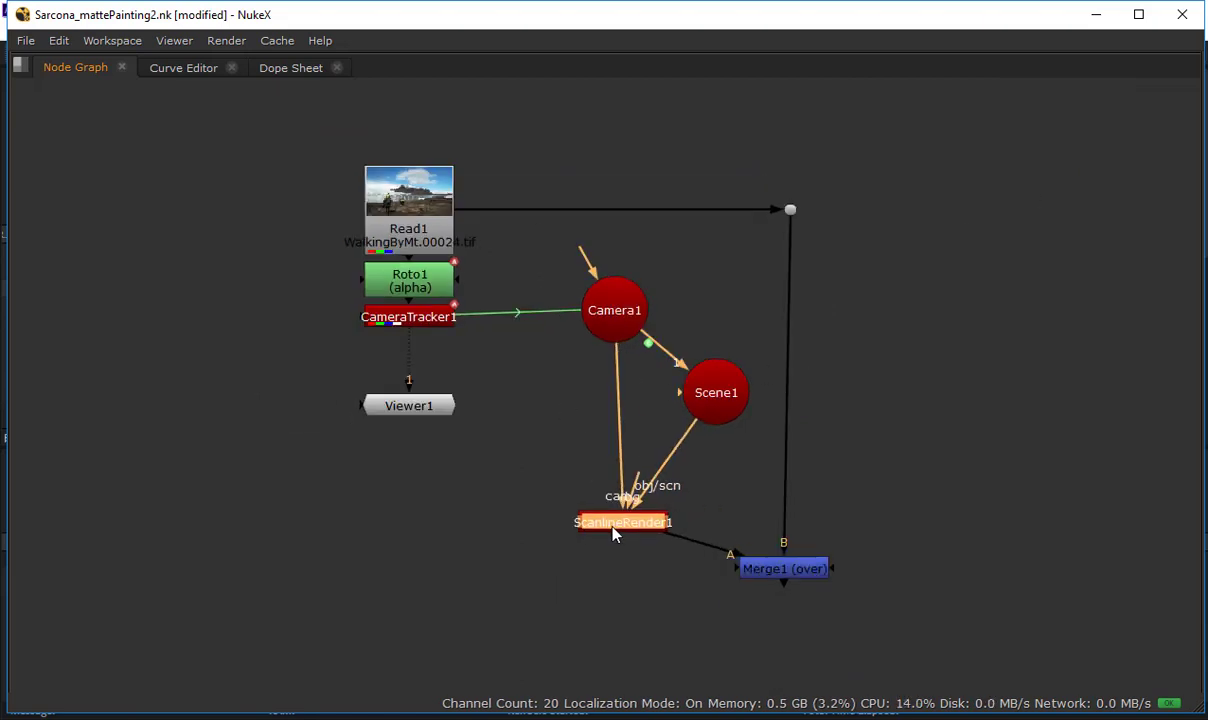
drag(614, 533, 612, 589)
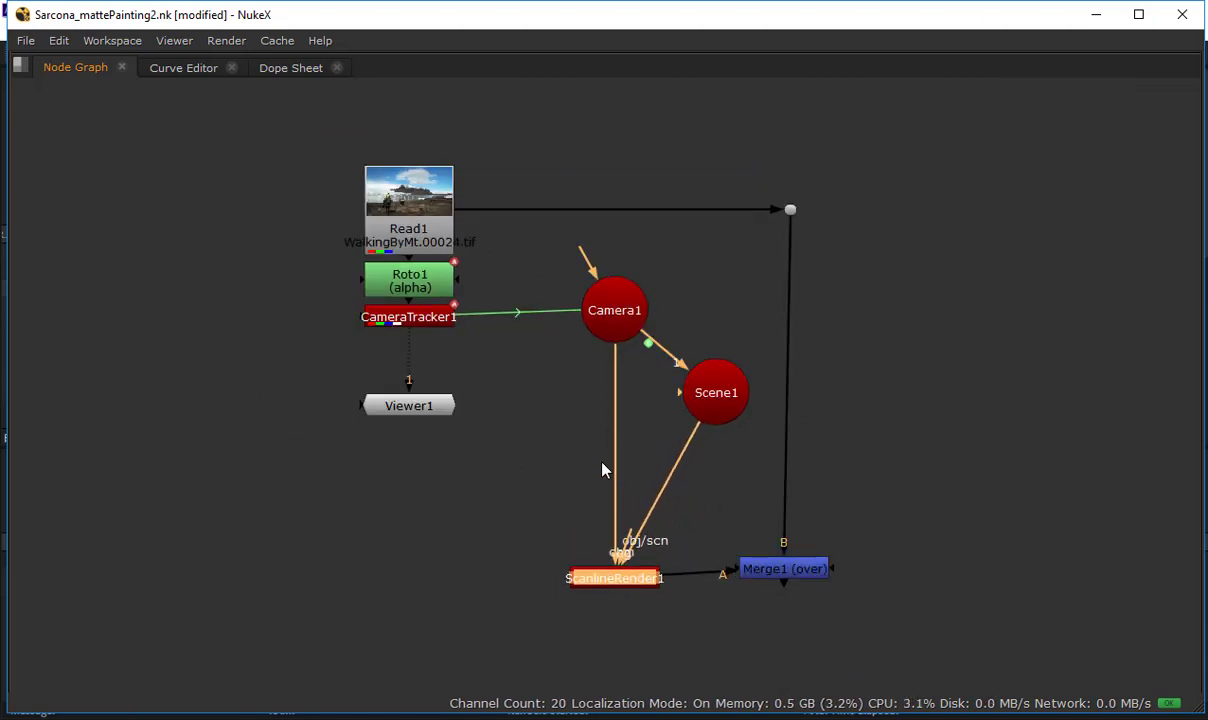
click(499, 375)
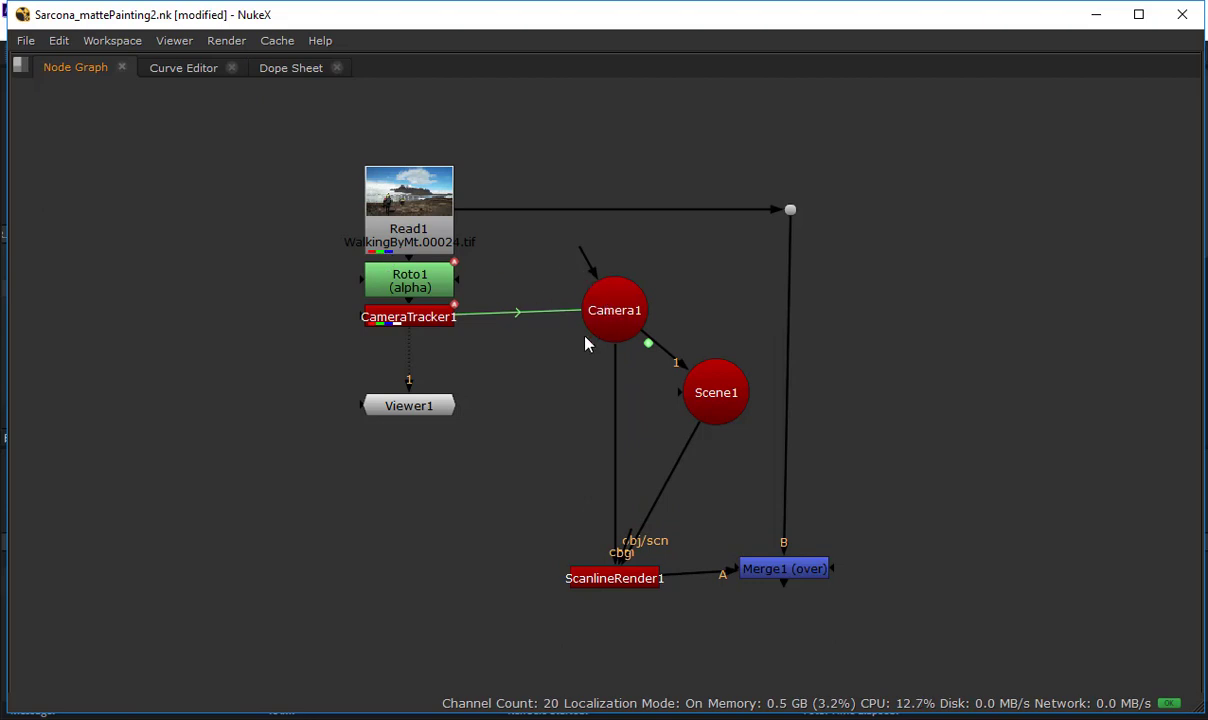
drag(595, 318, 527, 409)
drag(690, 378, 670, 387)
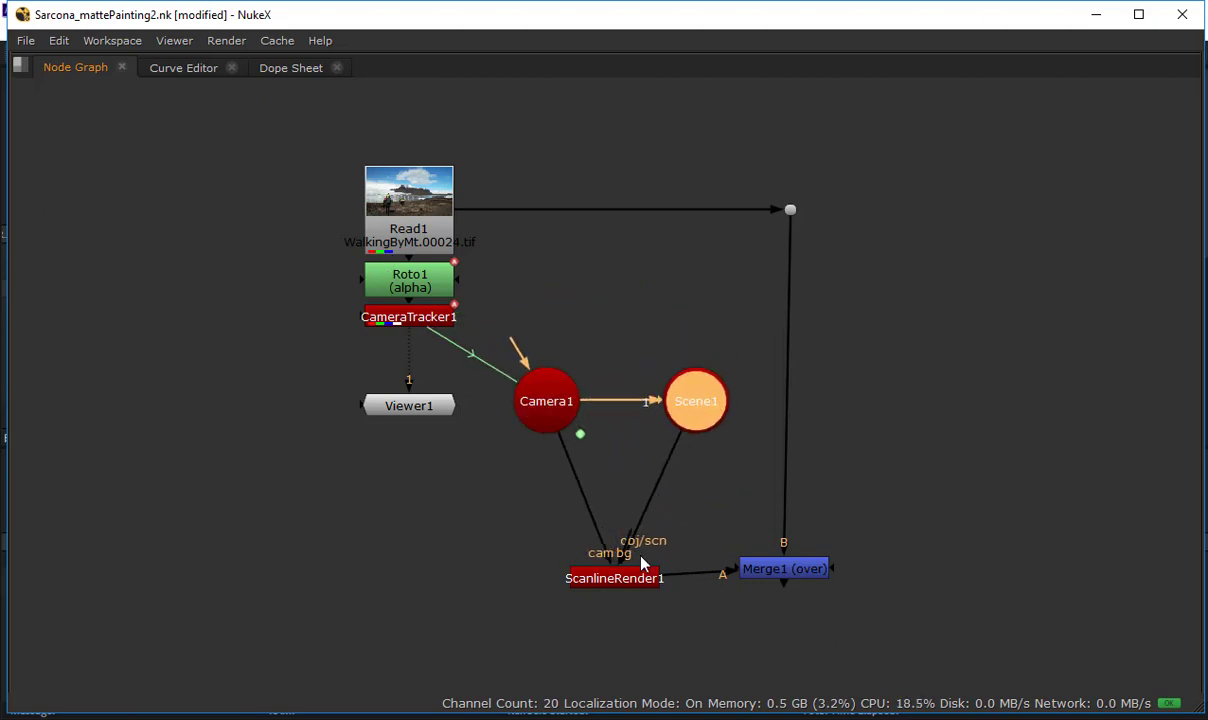
drag(634, 585, 630, 577)
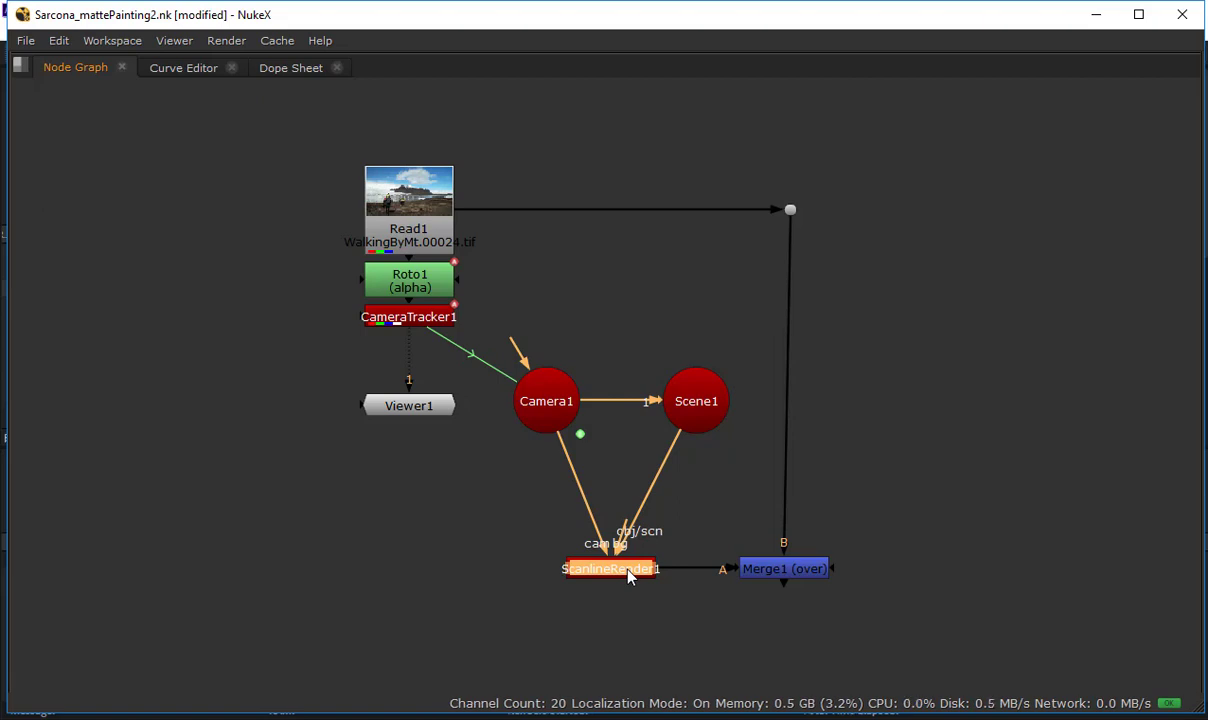
Align Merge1 directly under the dot and level with ScanlineRender1
mouse_move(740, 352)
mouse_down()
mouse_move(493, 561)
mouse_move(478, 660)
mouse_up()
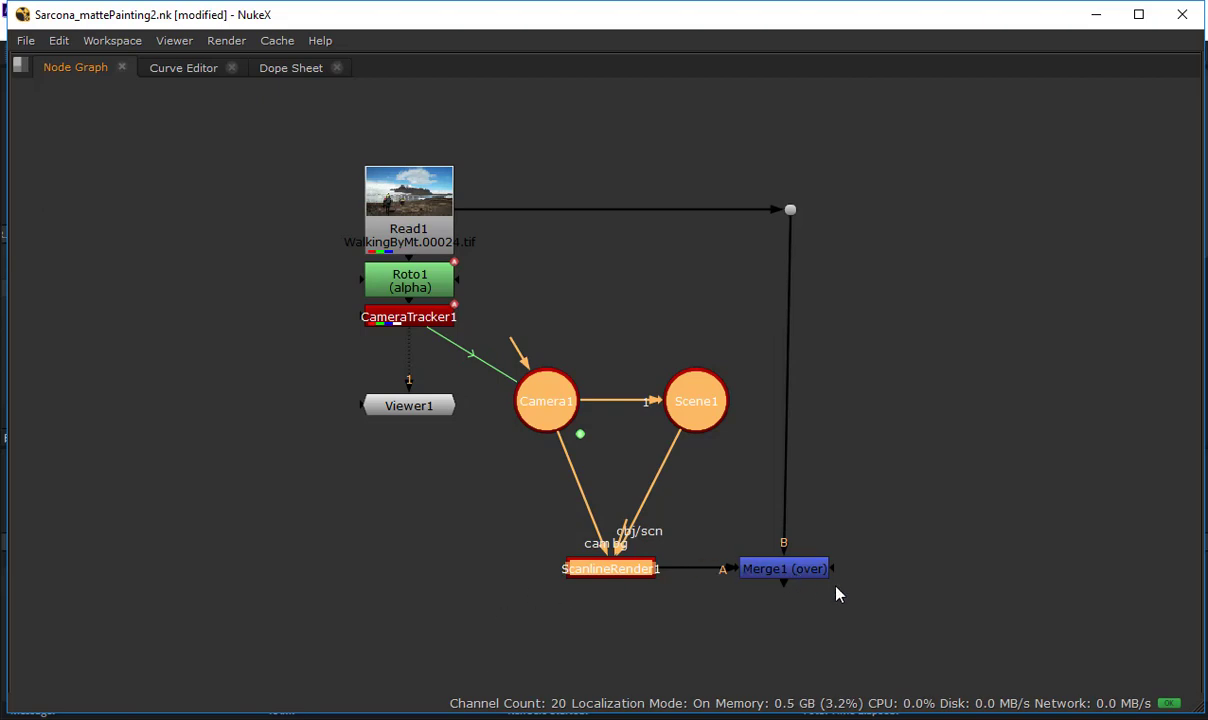
drag(808, 578, 903, 607)
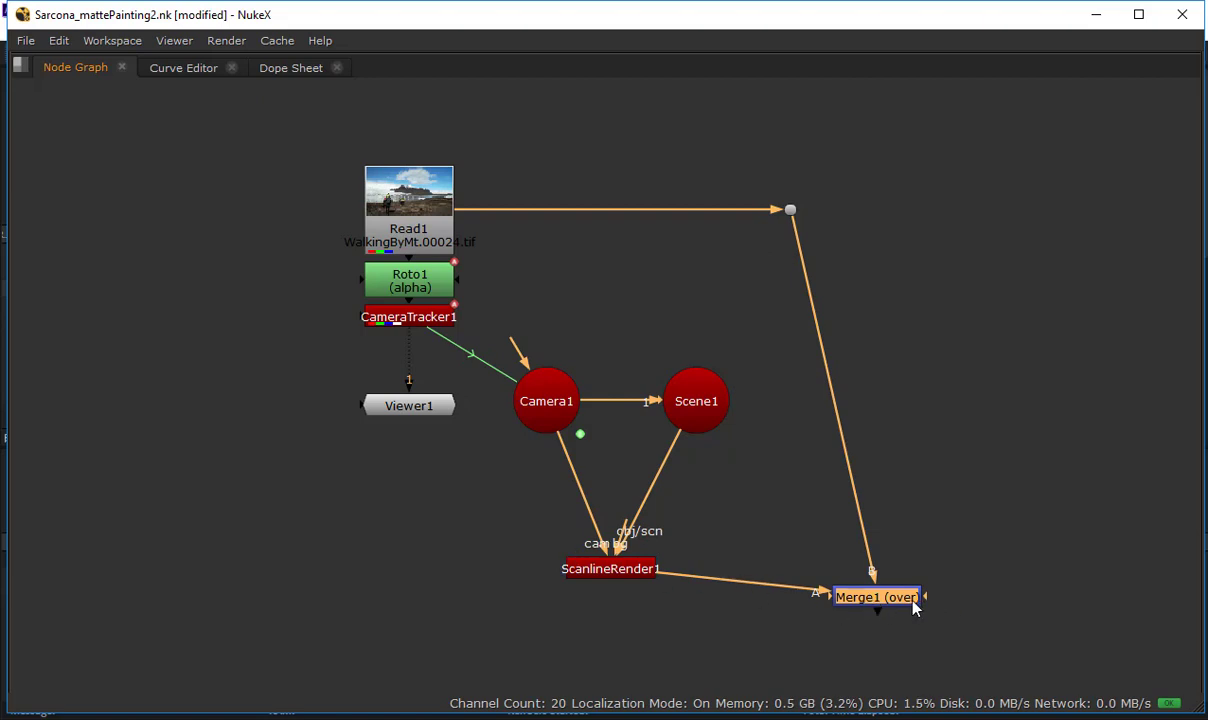
drag(912, 607, 825, 579)
click(778, 480)
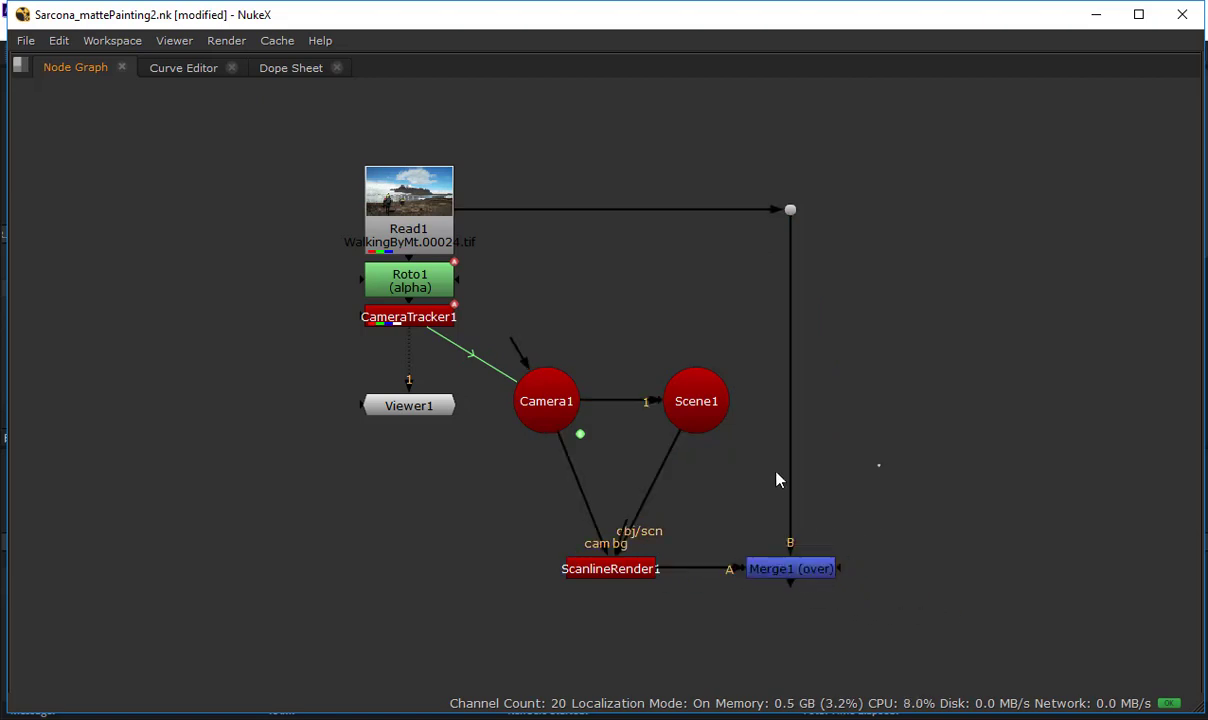
Restore the full workspace, open CameraTracker1's properties and show its tracks close up over the mountain
key(space)
middle_drag(515, 558, 340, 705)
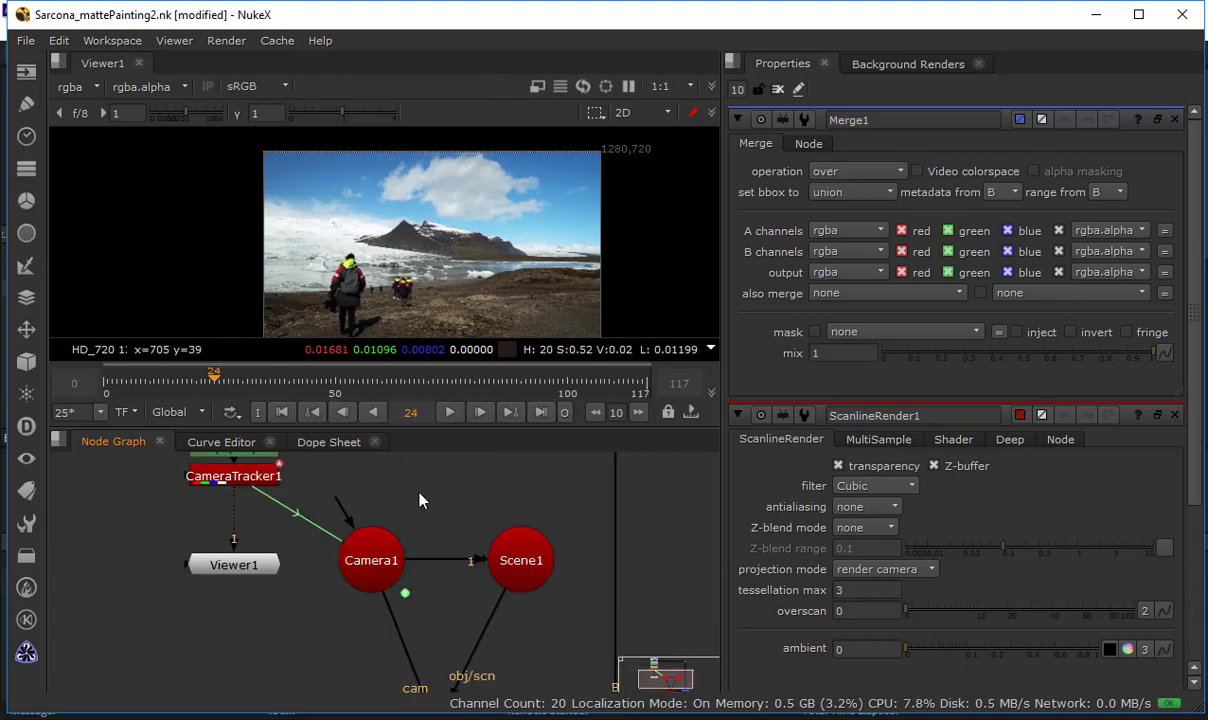
middle_drag(420, 500, 423, 510)
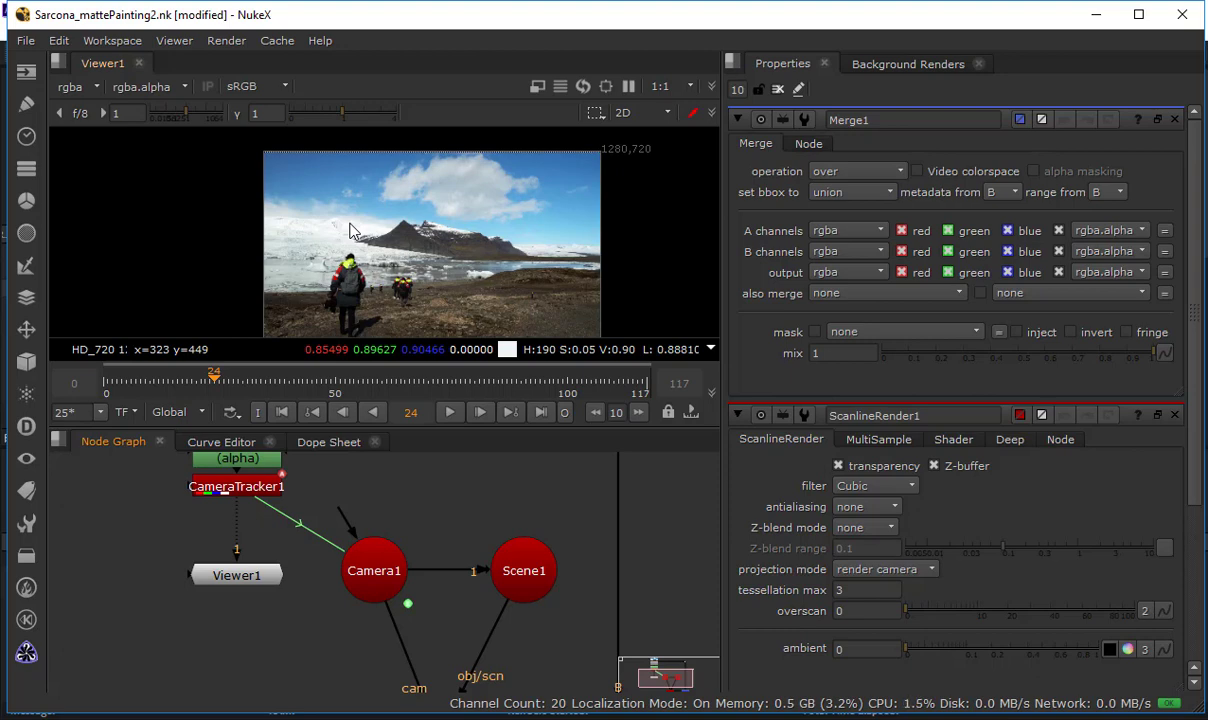
mouse_move(410, 563)
middle_down()
mouse_move(369, 548)
mouse_move(411, 547)
mouse_move(430, 563)
middle_up()
middle_drag(430, 688, 464, 719)
click(302, 514)
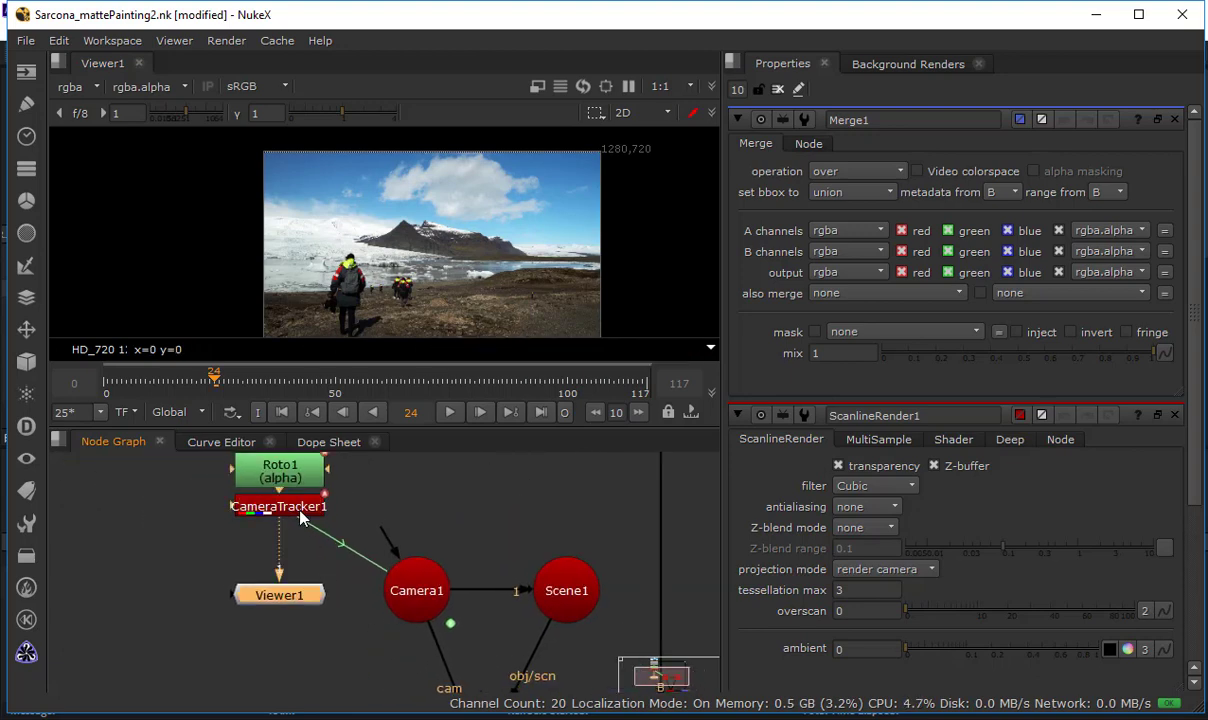
double_click(300, 508)
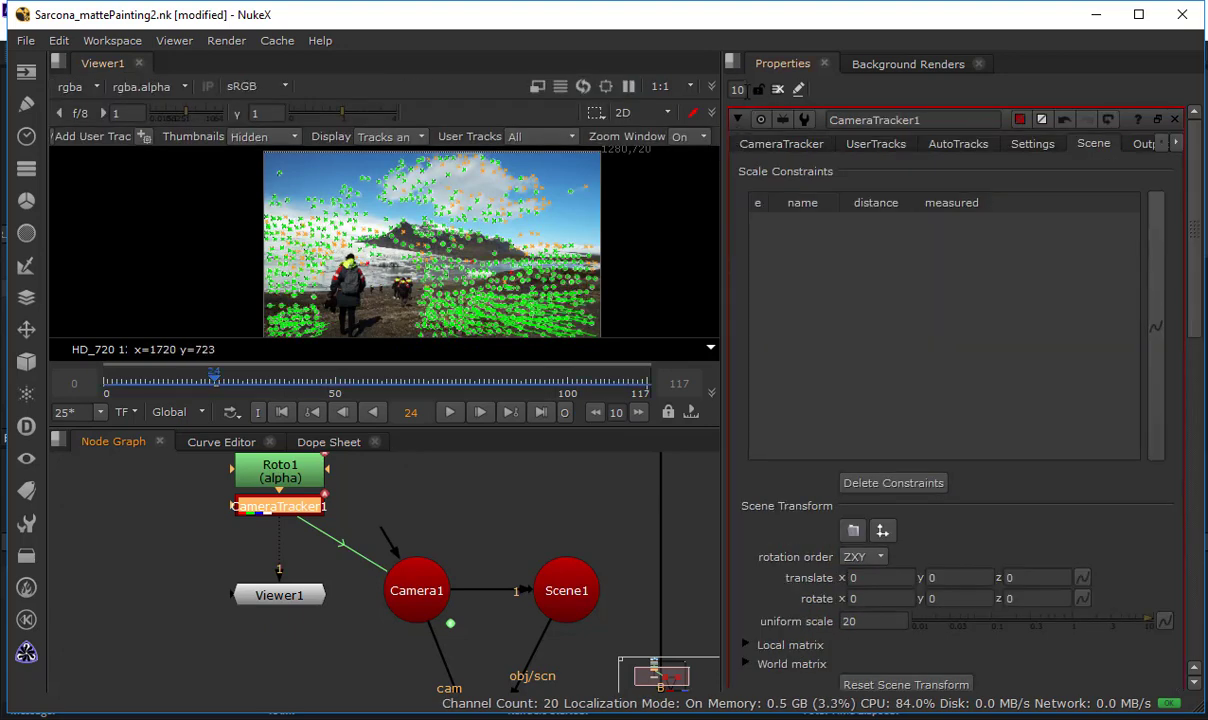
scroll(447, 230, up, 4)
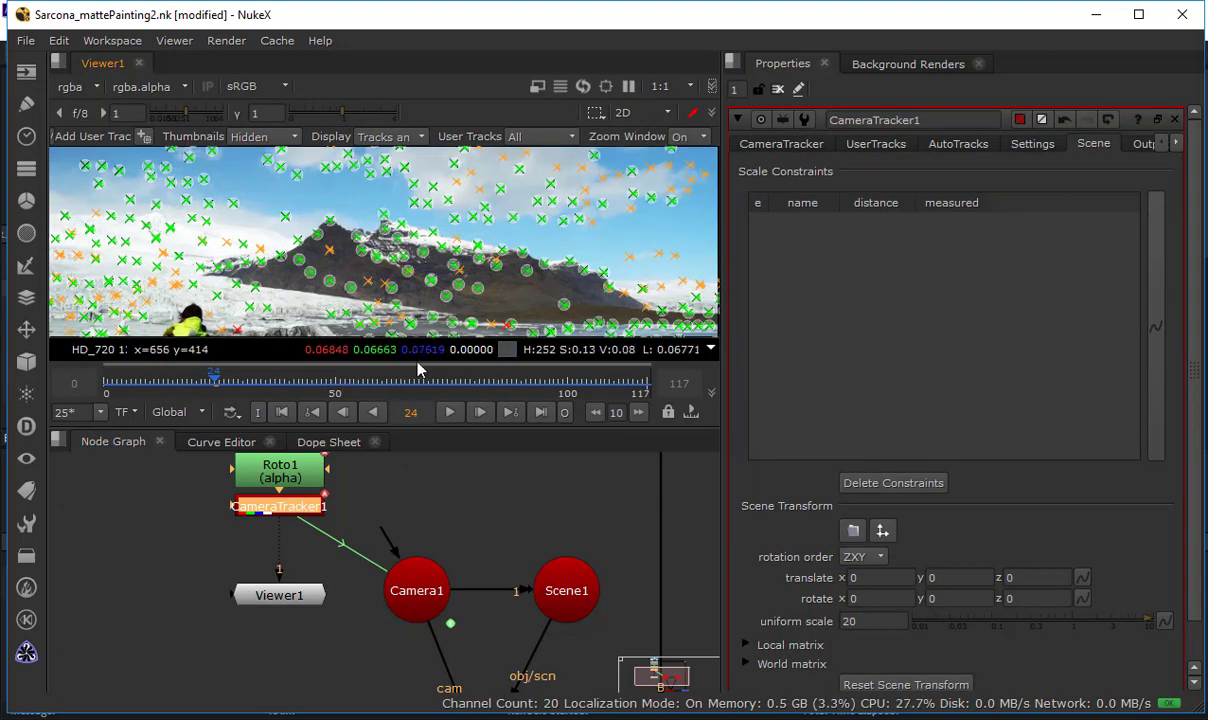
Scrub the clip through frames 113, 117 and 49 and back to frame 0 to examine the tracks over the whole frame
drag(431, 379, 628, 383)
scroll(560, 251, down, 4)
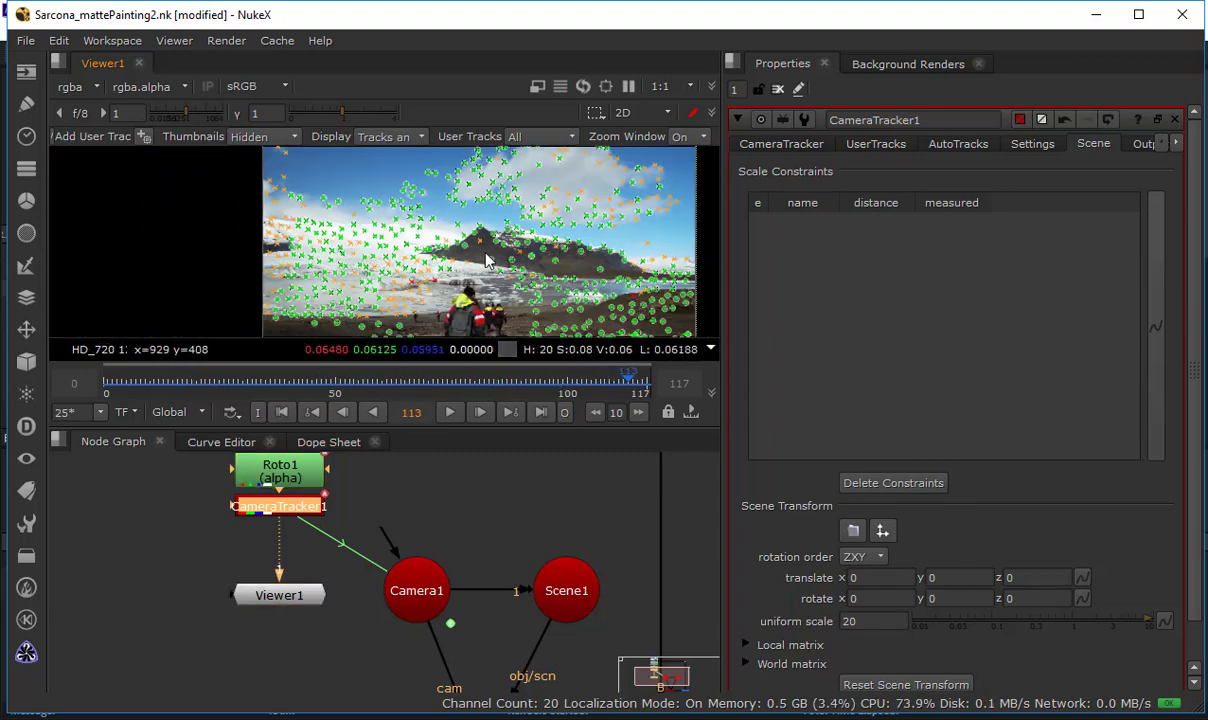
scroll(505, 252, down, 2)
middle_drag(500, 251, 394, 253)
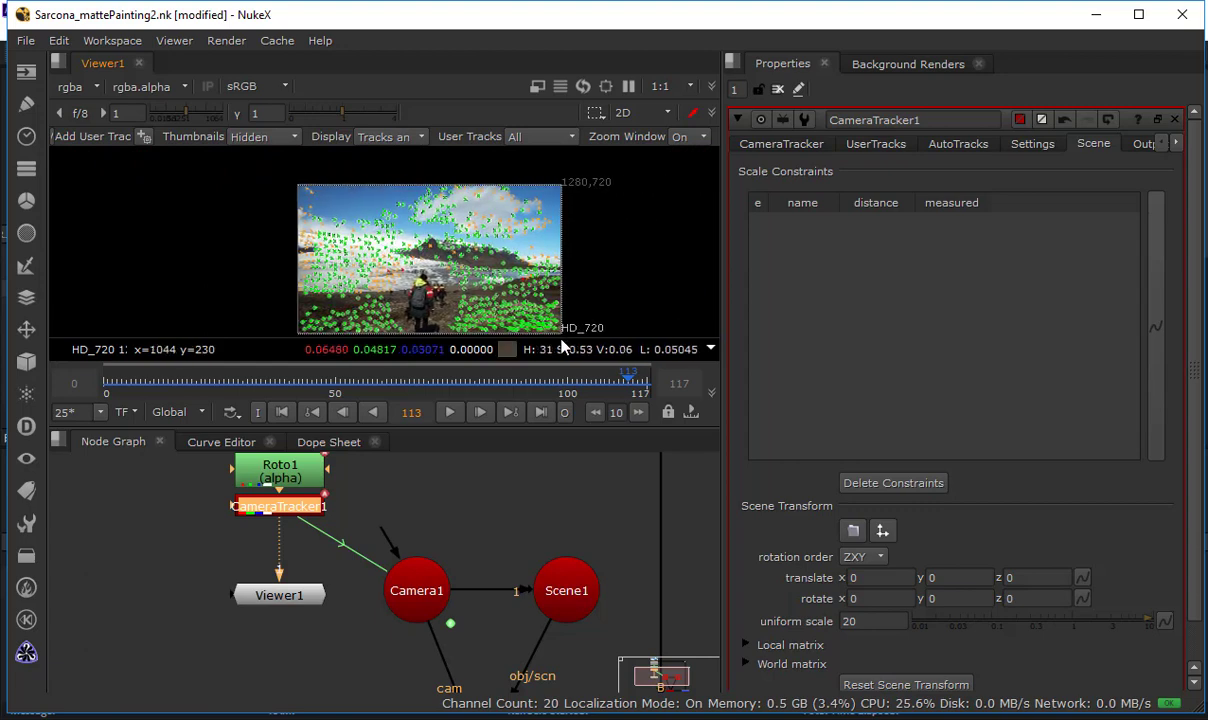
drag(630, 385, 648, 386)
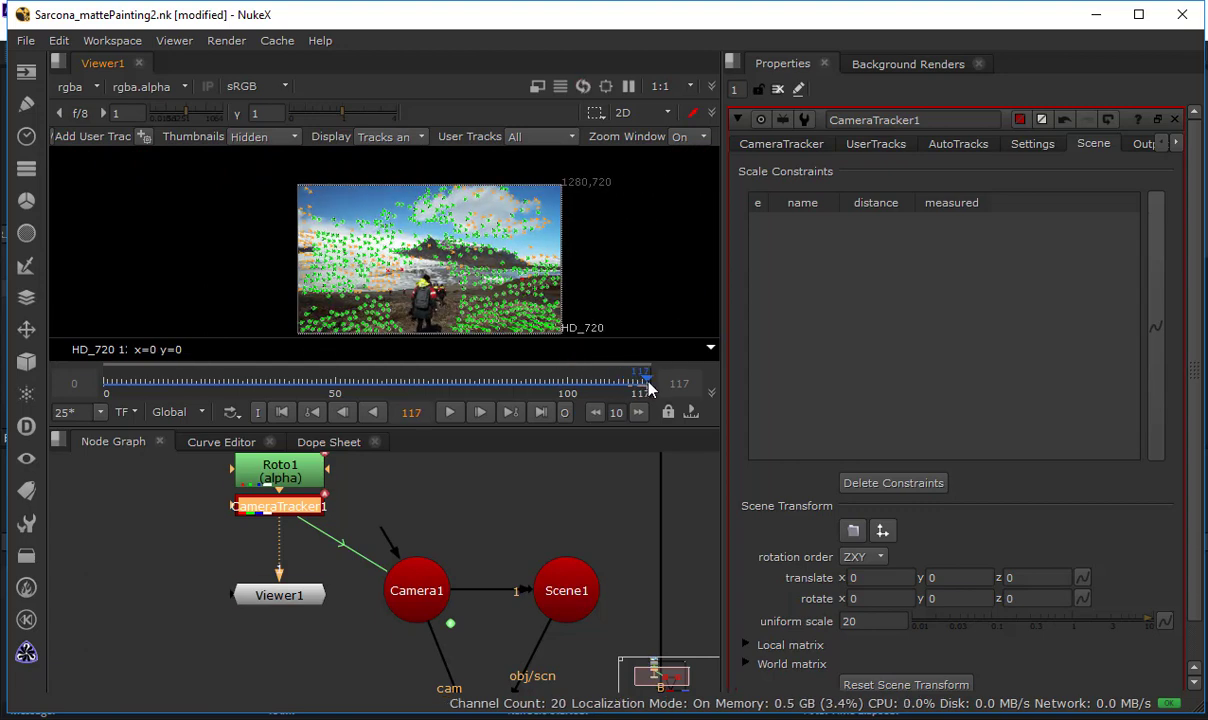
drag(648, 386, 333, 386)
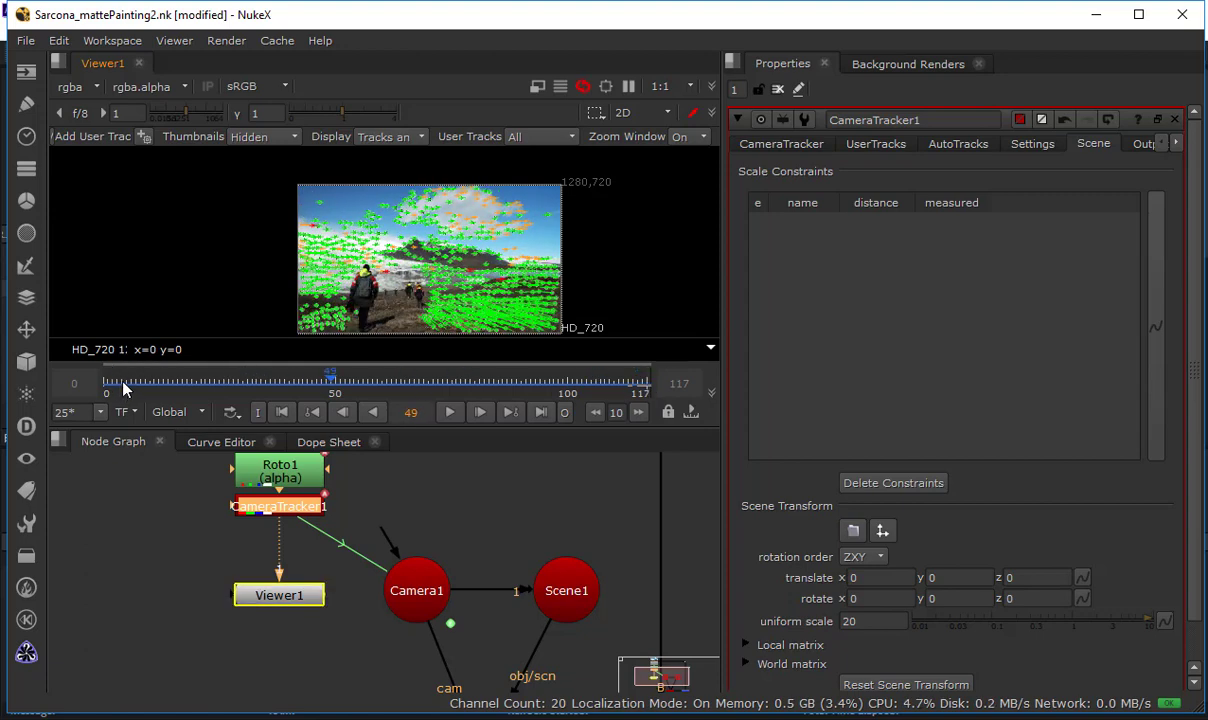
drag(124, 390, 107, 387)
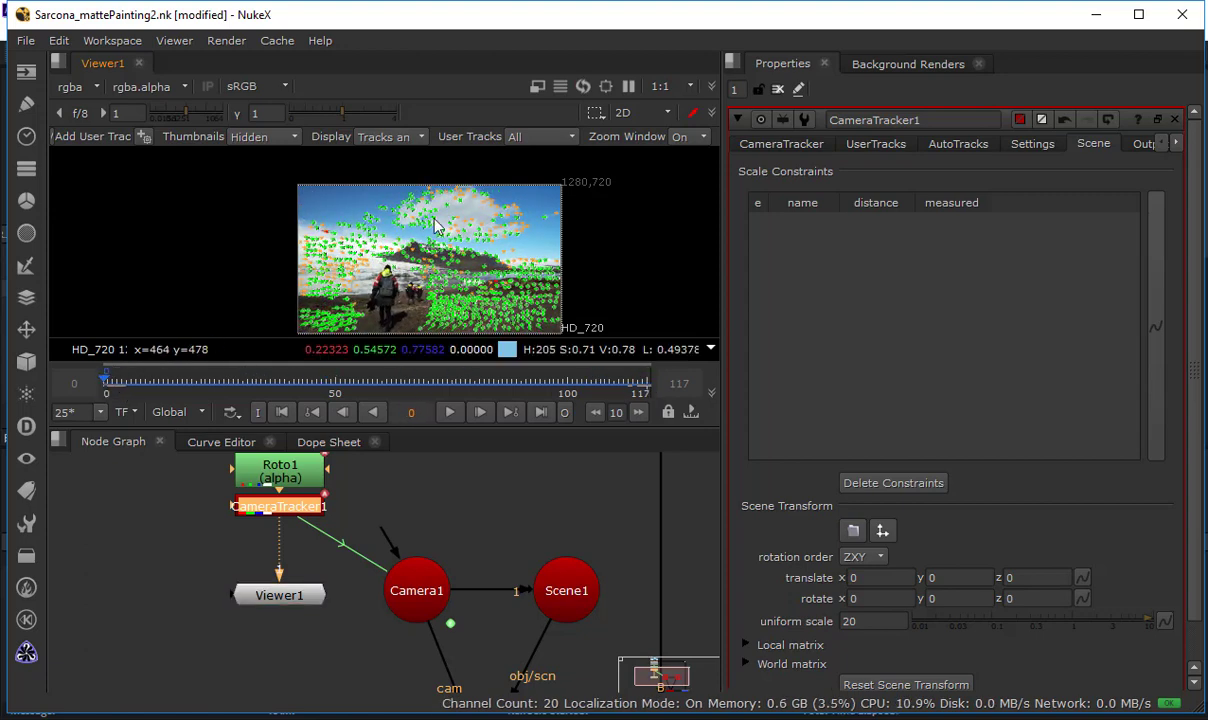
Create a card from the track point on the mountain's snowy slope at frame 0 and inspect it in the 3D view
scroll(435, 227, up, 6)
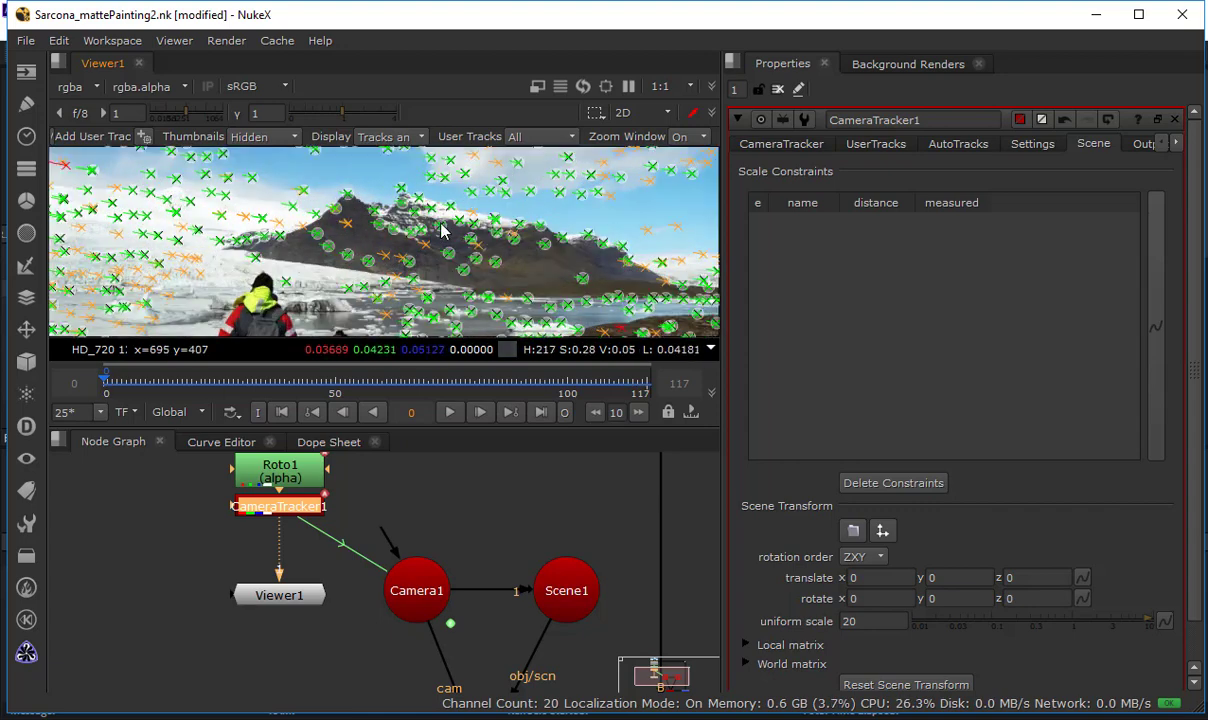
right_click(442, 230)
mouse_move(505, 269)
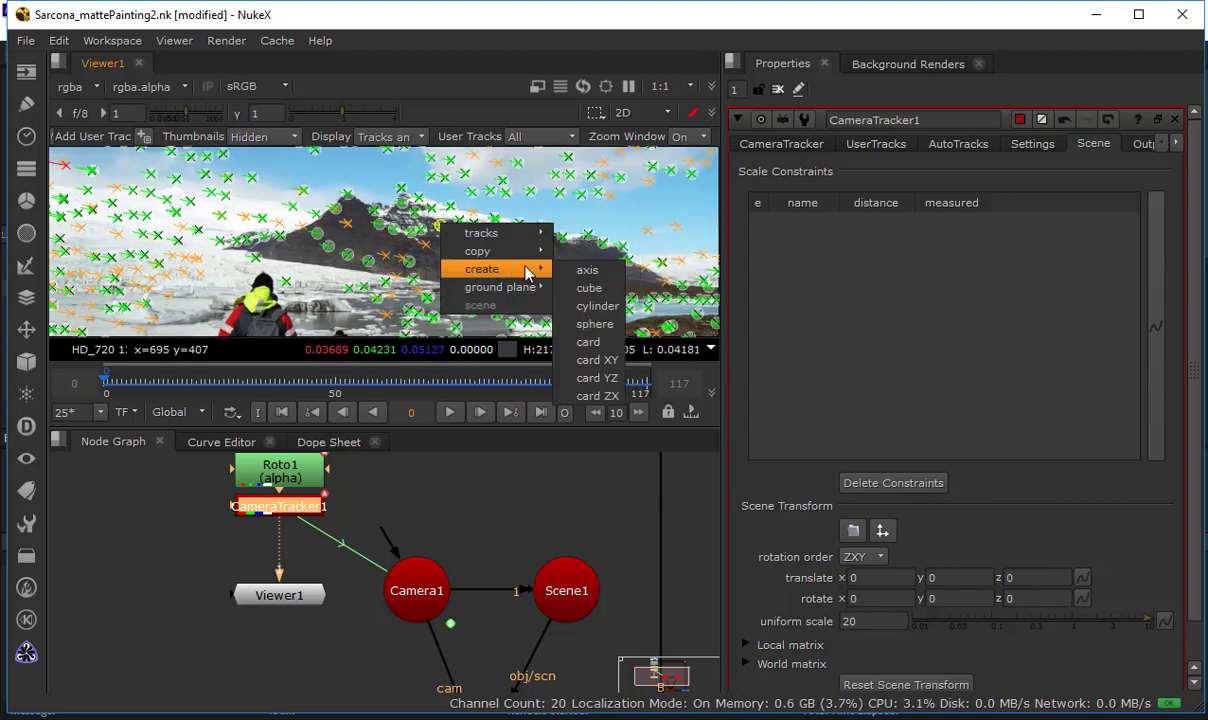
click(590, 342)
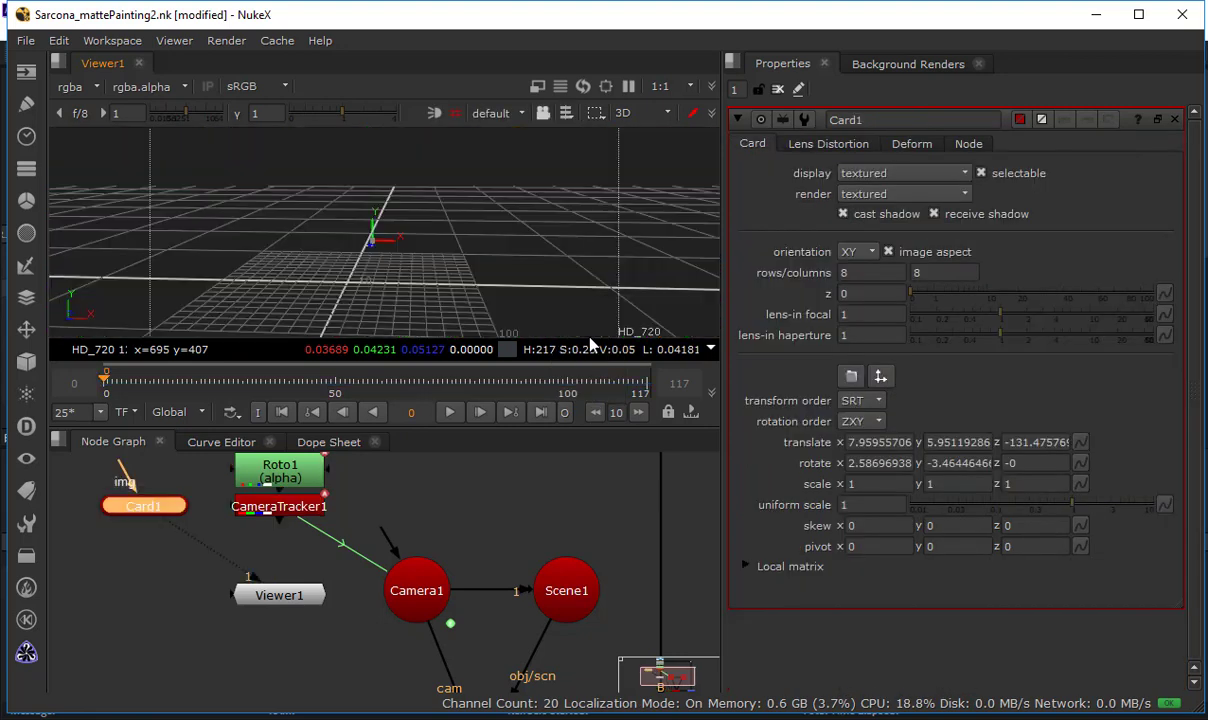
ctrl+drag(464, 237, 447, 216)
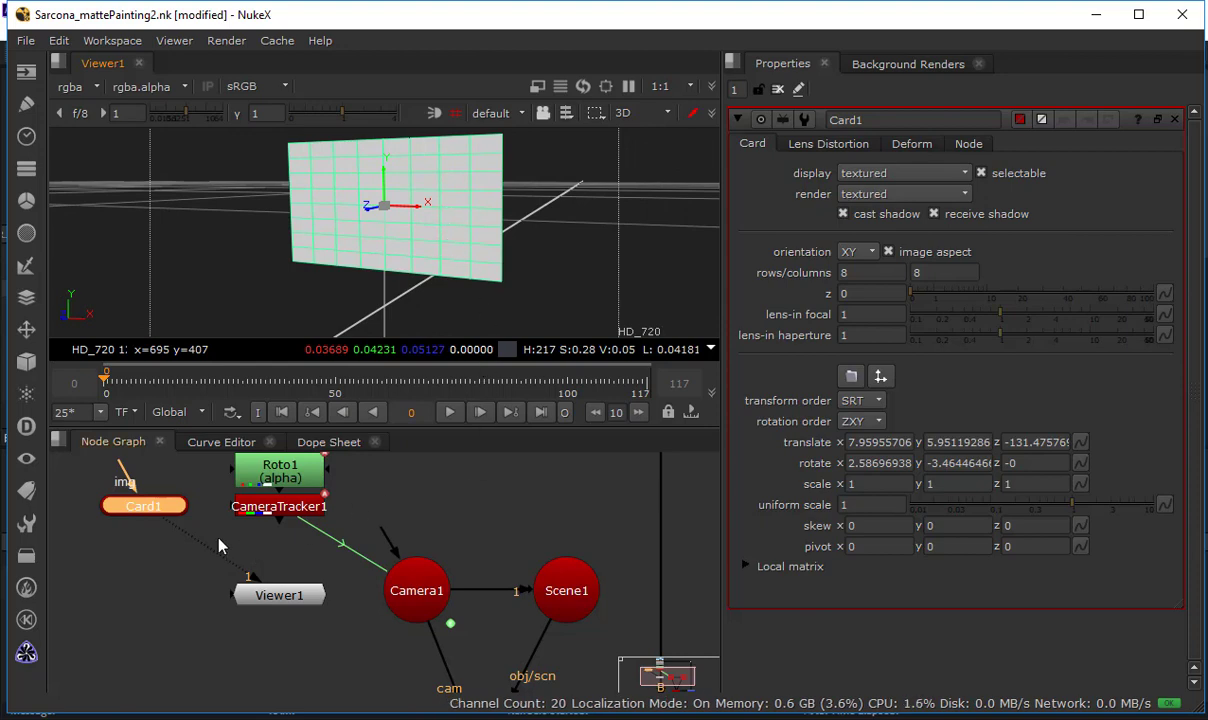
Place Card1 above Scene1, connect it as Scene1's second input, and move Camera1 level with Card1
drag(160, 505, 572, 506)
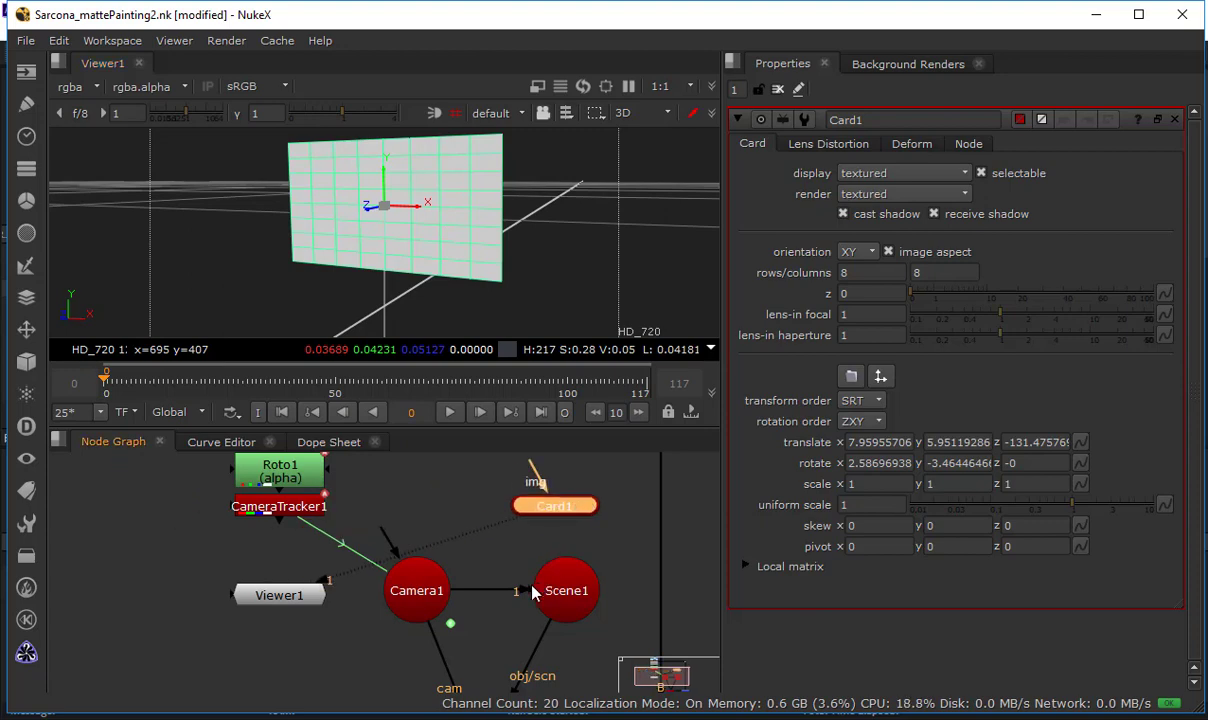
drag(538, 601, 548, 507)
drag(557, 649, 562, 592)
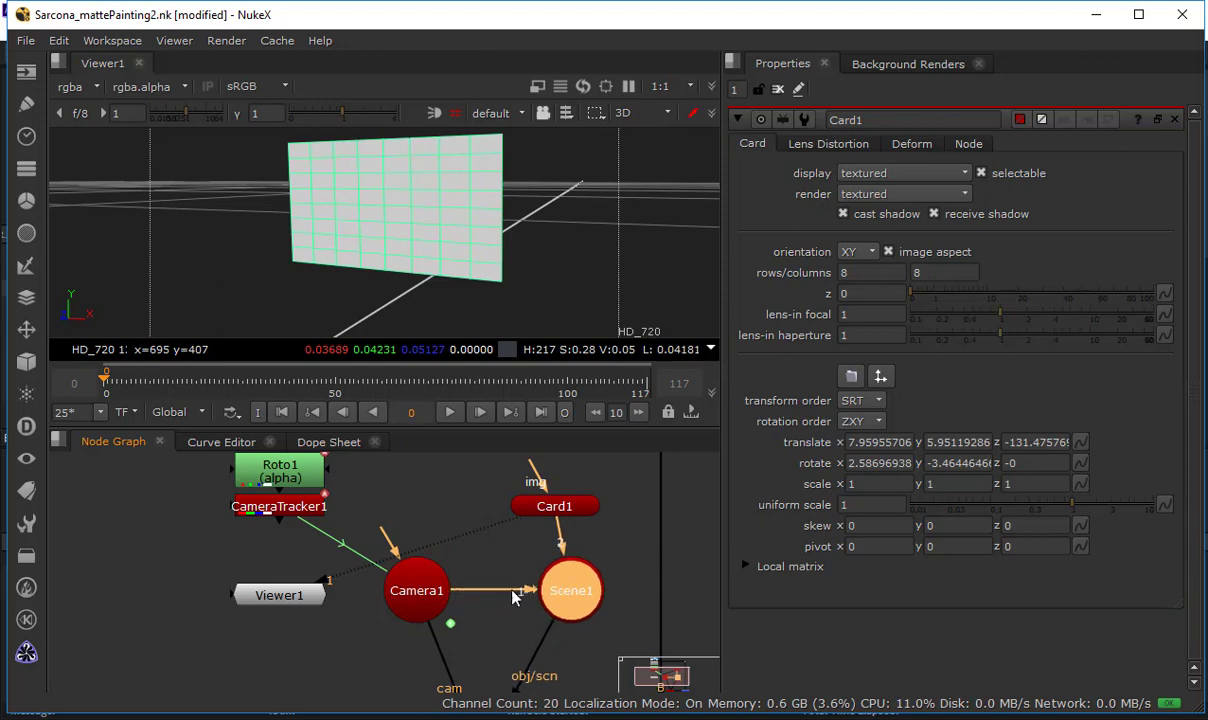
drag(417, 590, 425, 509)
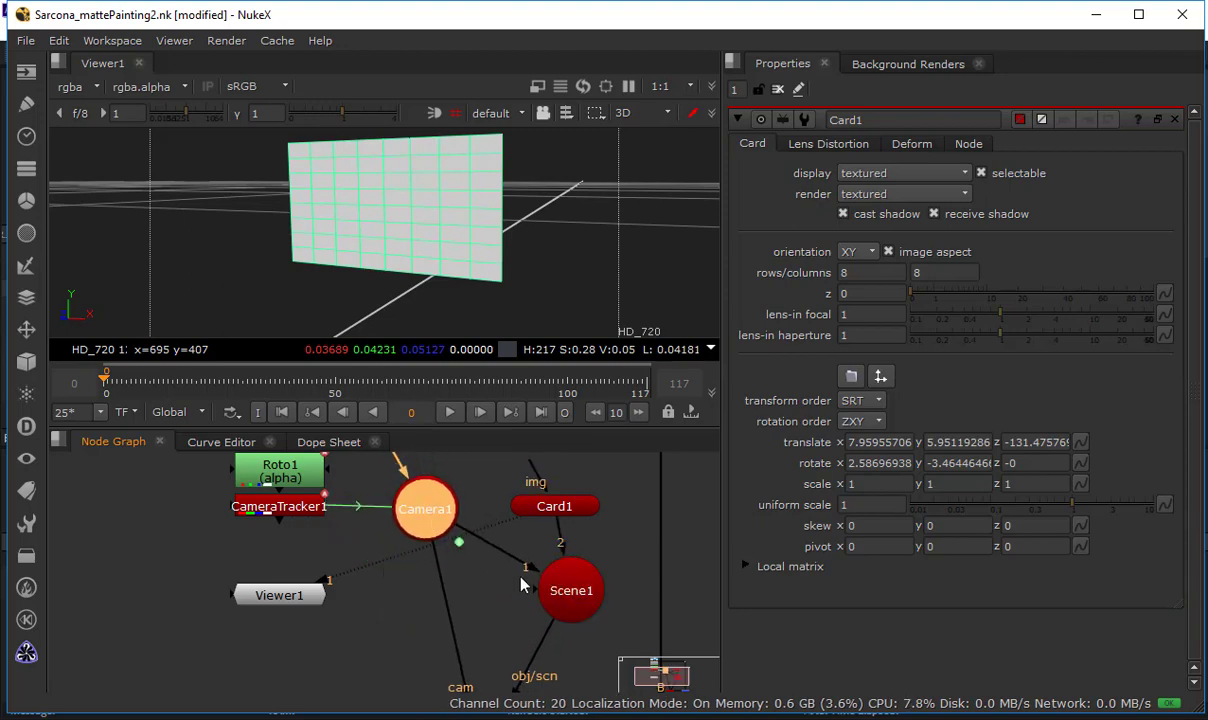
drag(530, 589, 406, 632)
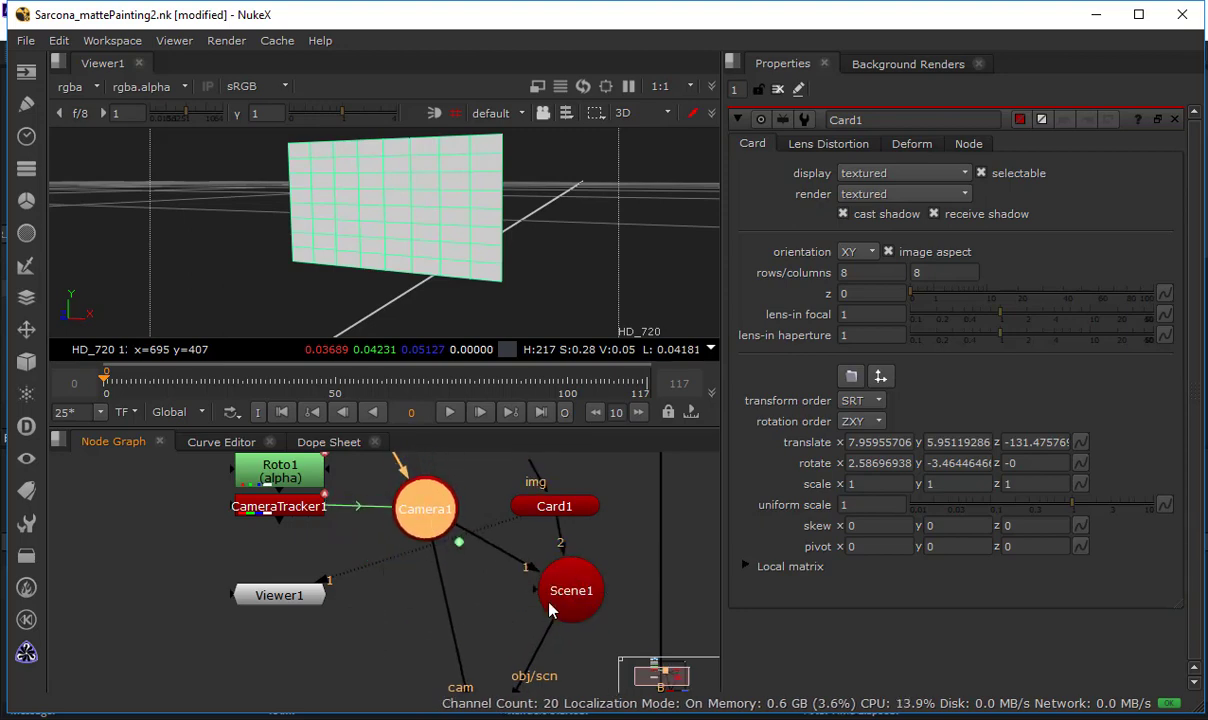
drag(516, 600, 580, 570)
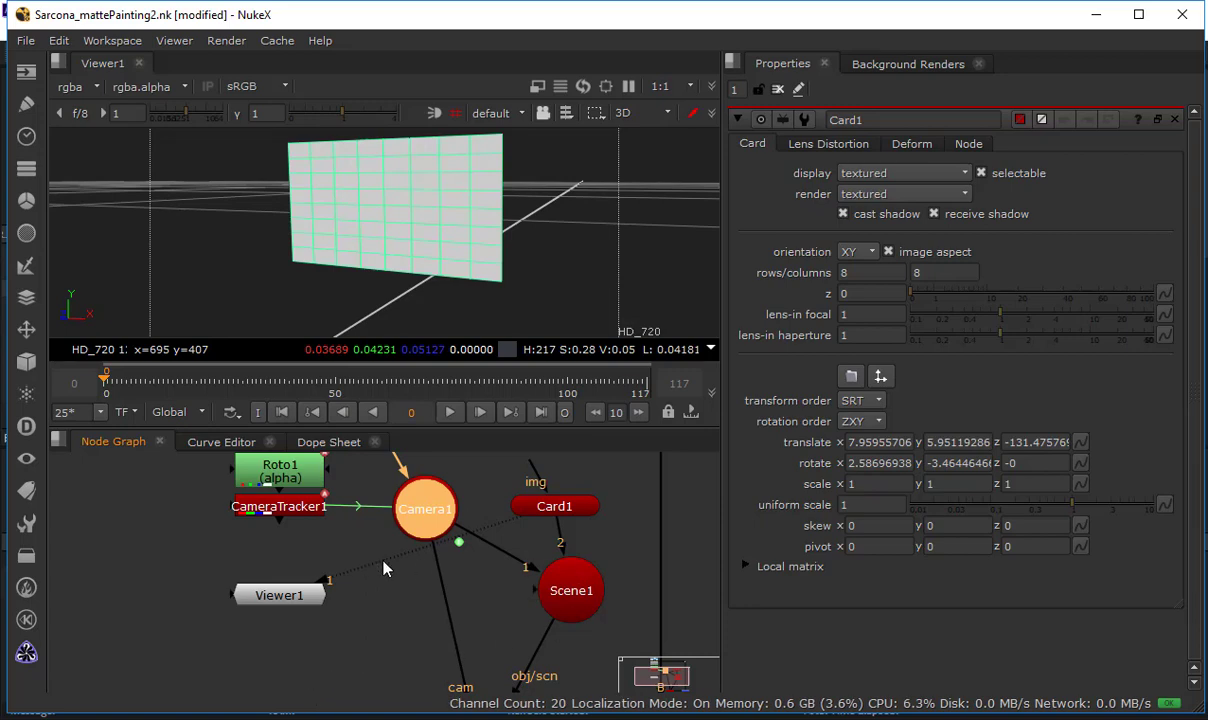
Show ScanlineRender1's output in the 2D viewer and examine the rendered card up close
key(Tab)
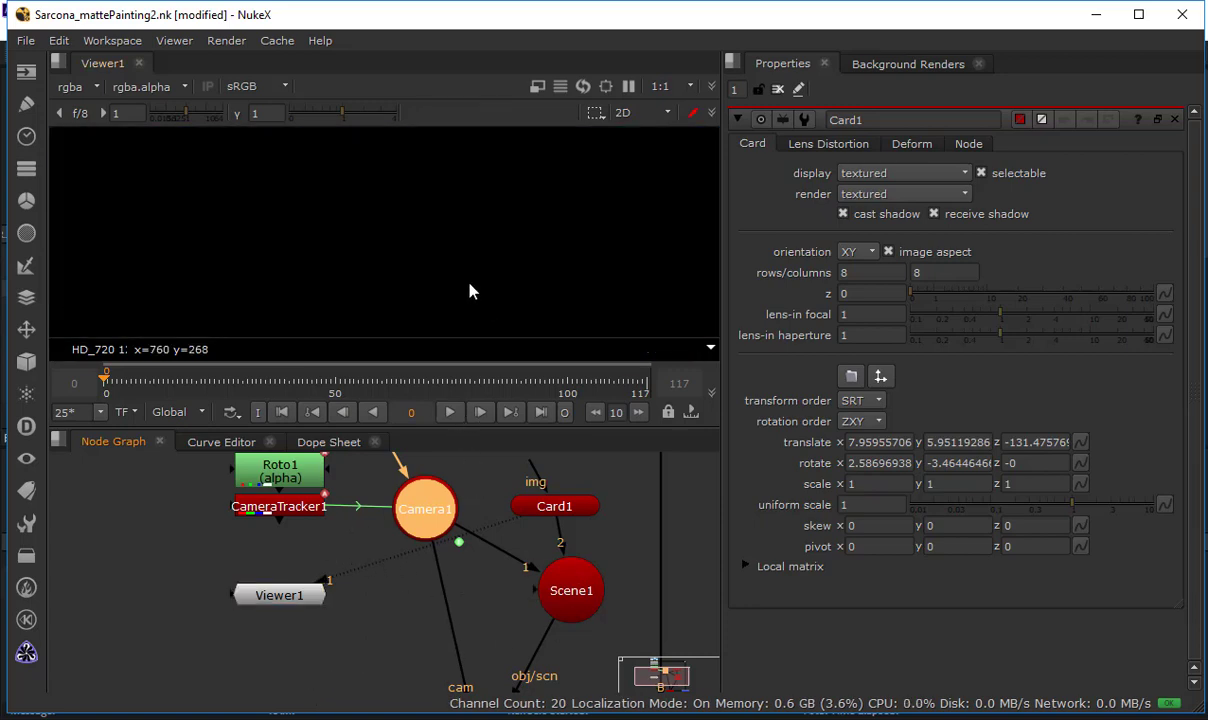
middle_drag(496, 668, 486, 468)
click(485, 564)
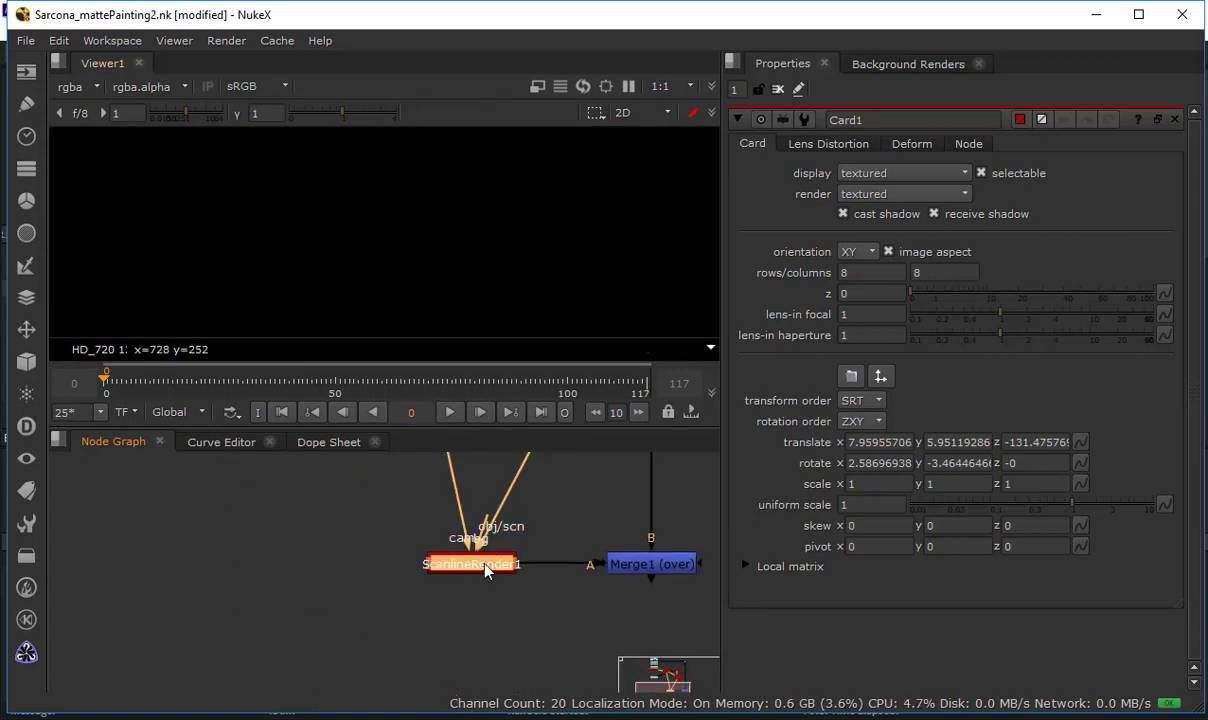
key(1)
key(f)
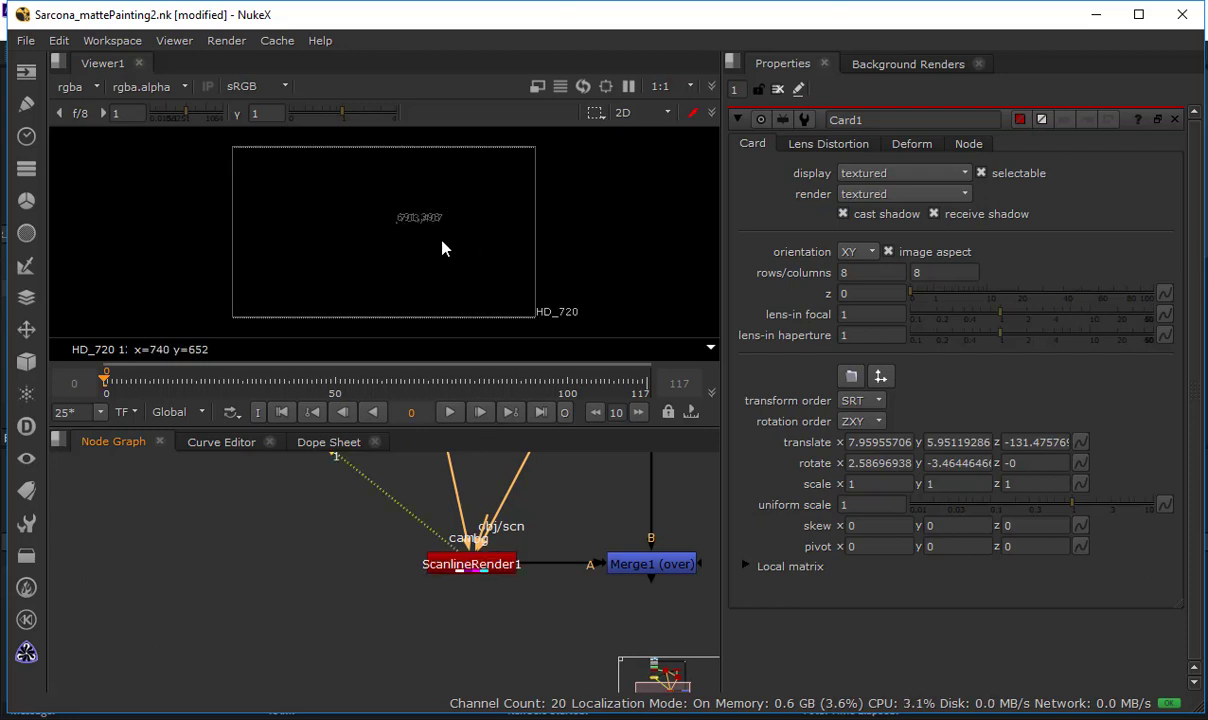
scroll(400, 225, up, 10)
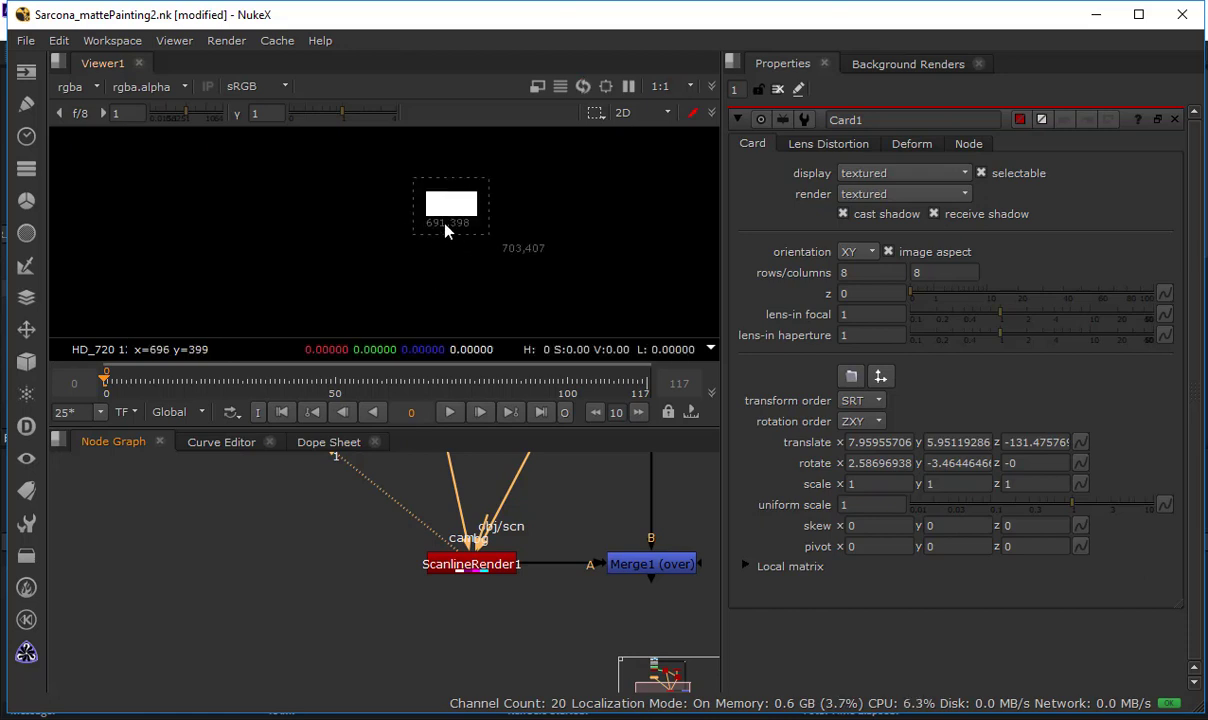
scroll(445, 226, down, 5)
View Merge1's output, compare its alpha and colour, and examine the small card over the mountain slope
middle_drag(636, 584, 530, 642)
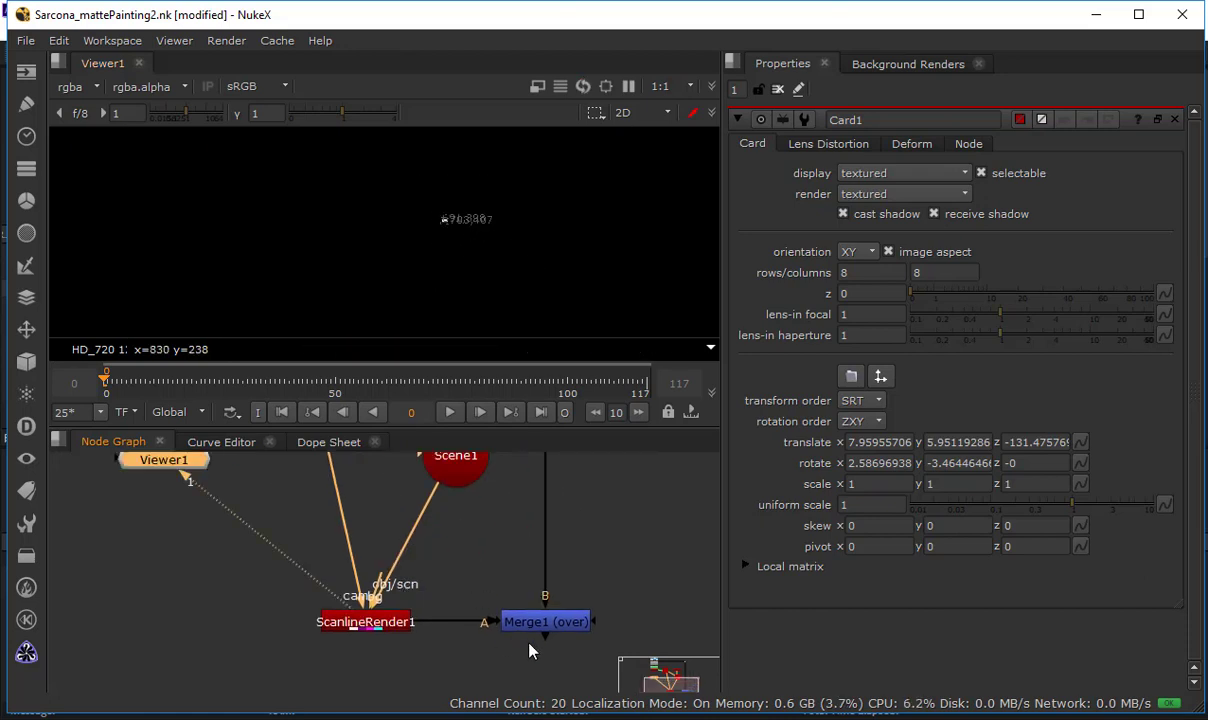
click(542, 624)
key(1)
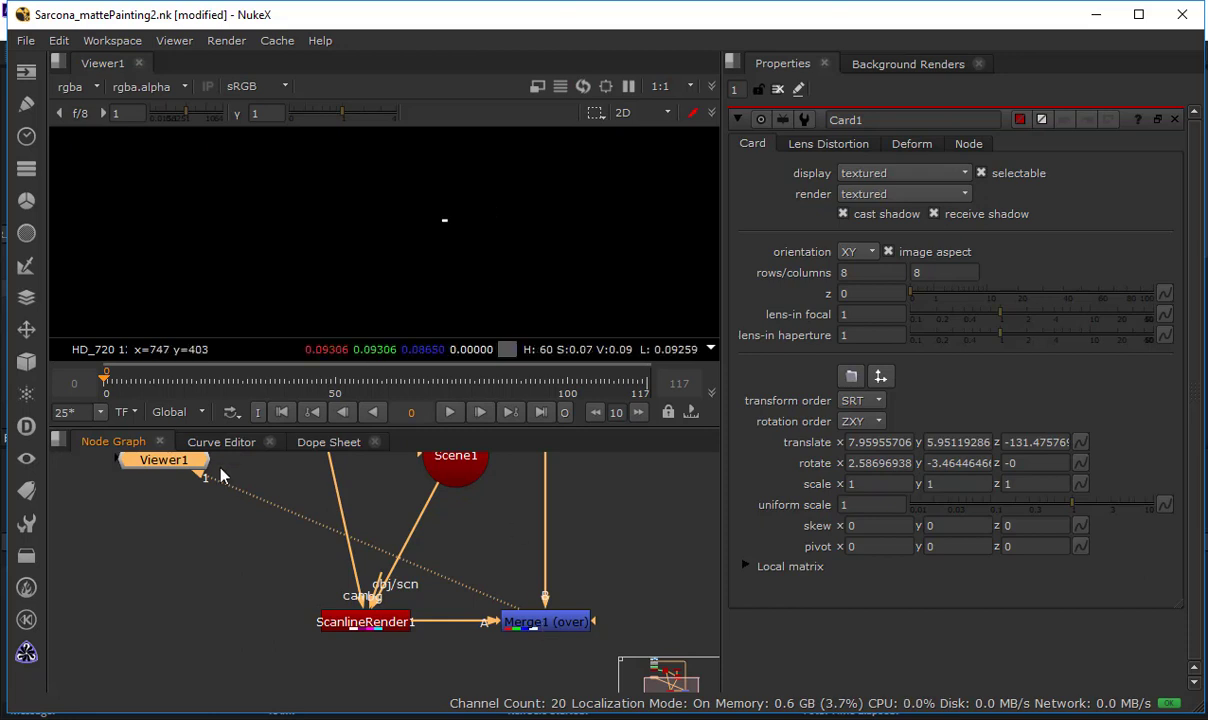
key(a)
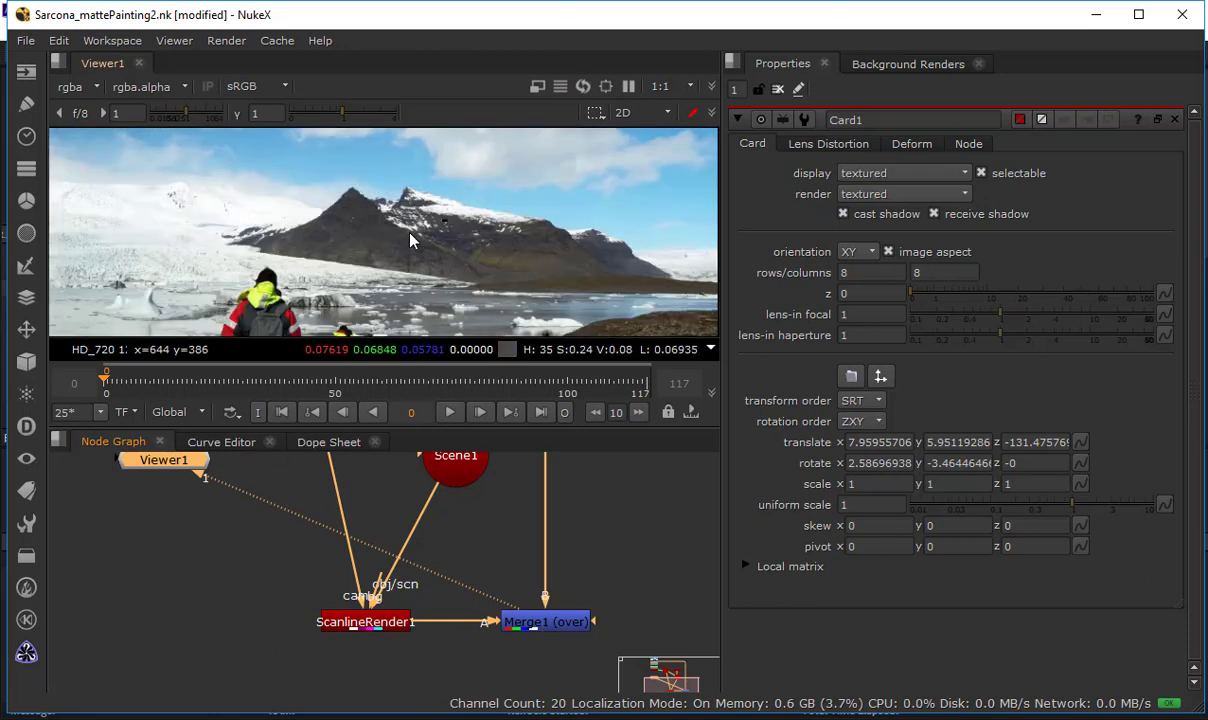
key(a)
key(a)
scroll(458, 243, up, 5)
scroll(457, 247, down, 2)
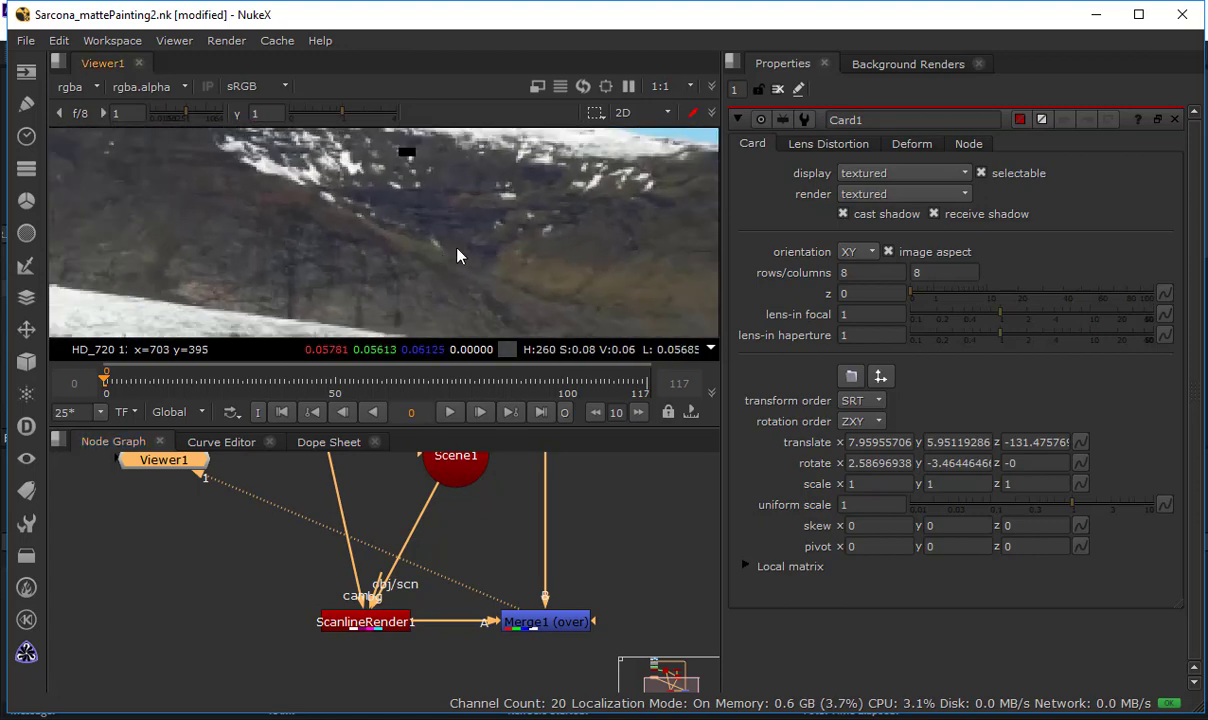
scroll(458, 247, up, 3)
middle_drag(459, 207, 505, 319)
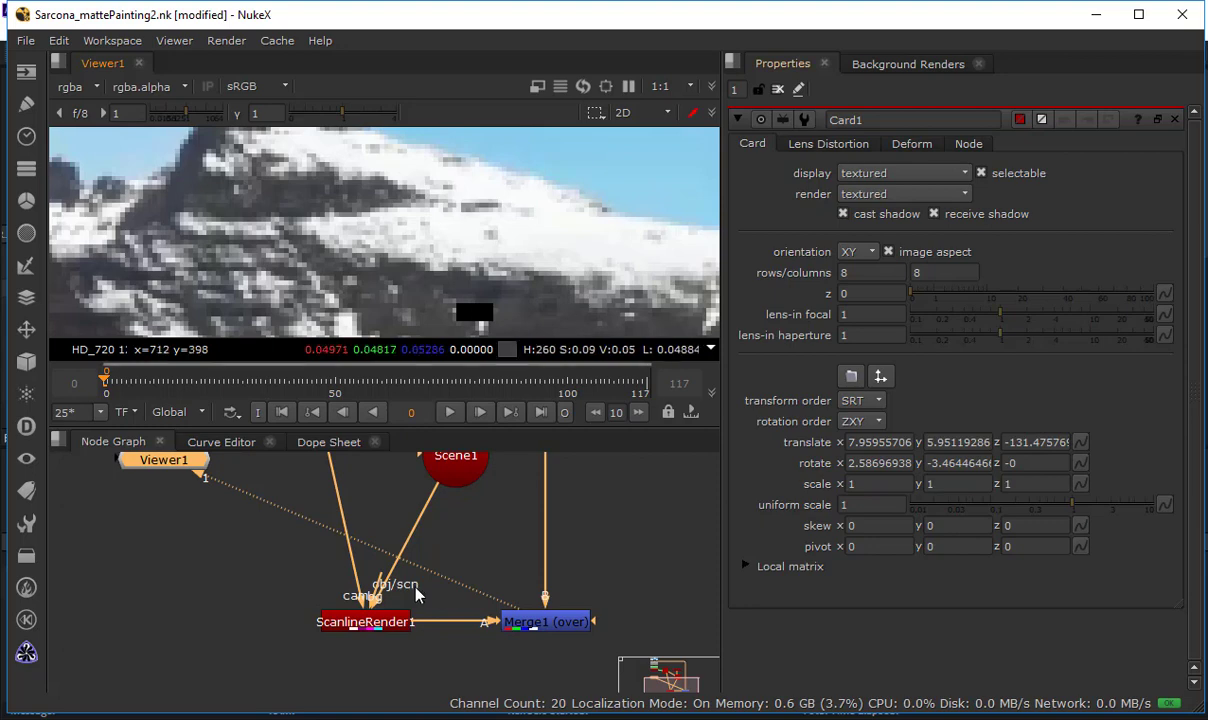
Set Card1's uniform scale to 30 and check its size against the whole mountain
middle_drag(516, 462, 508, 630)
click(439, 547)
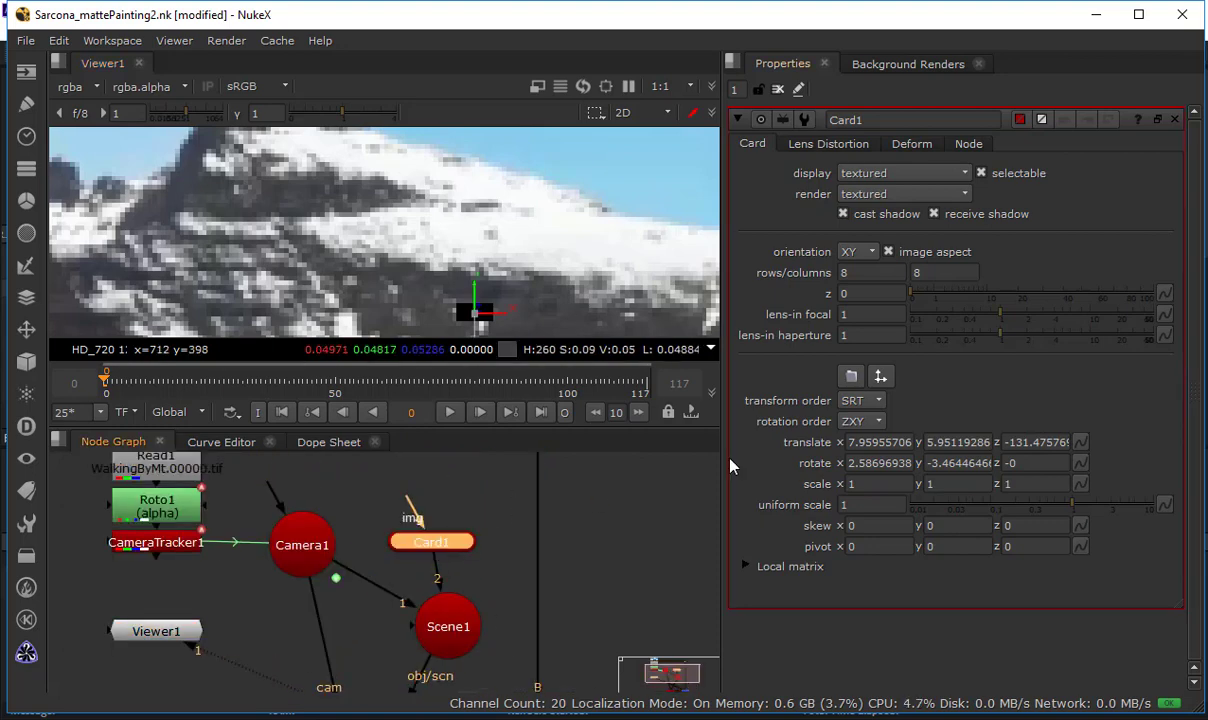
click(870, 505)
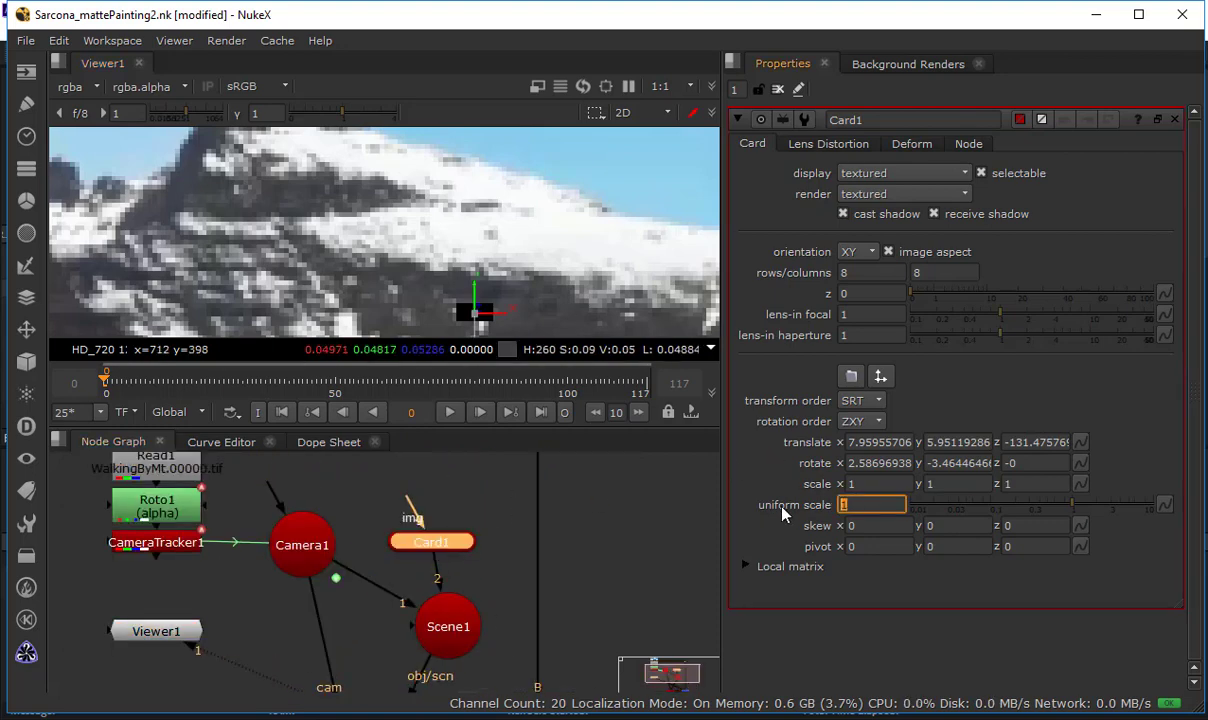
text(30)
key(Return)
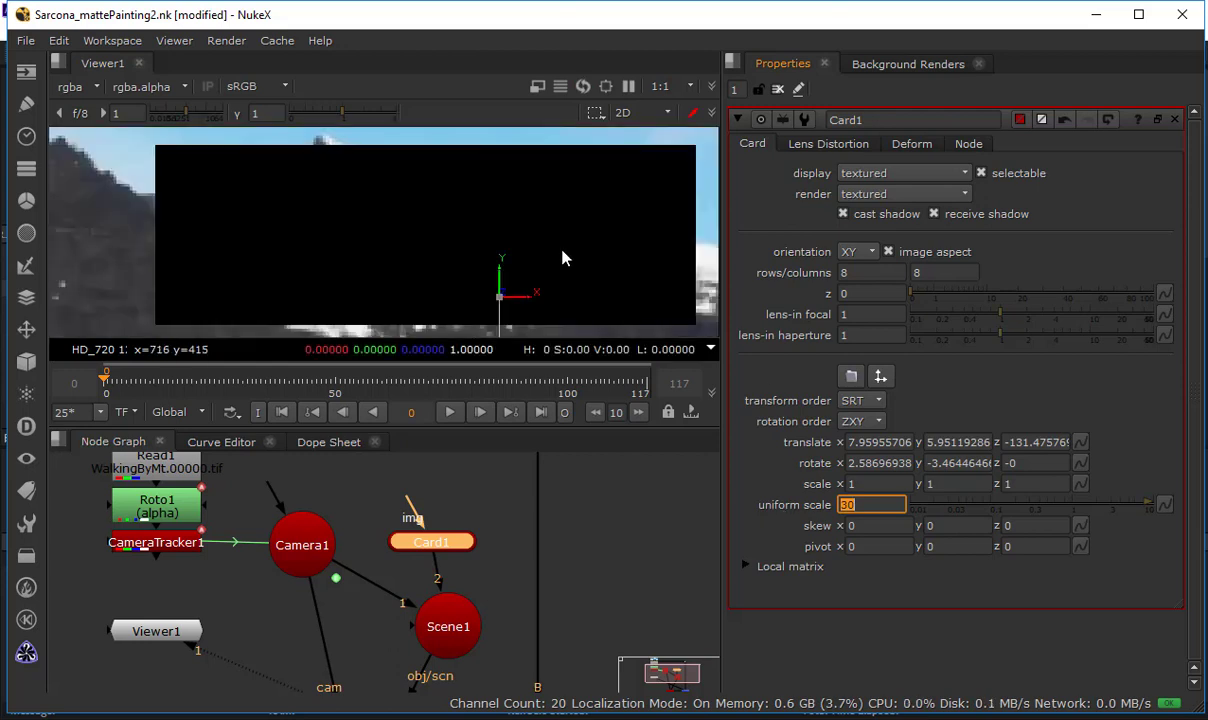
scroll(562, 252, down, 8)
middle_drag(588, 287, 539, 286)
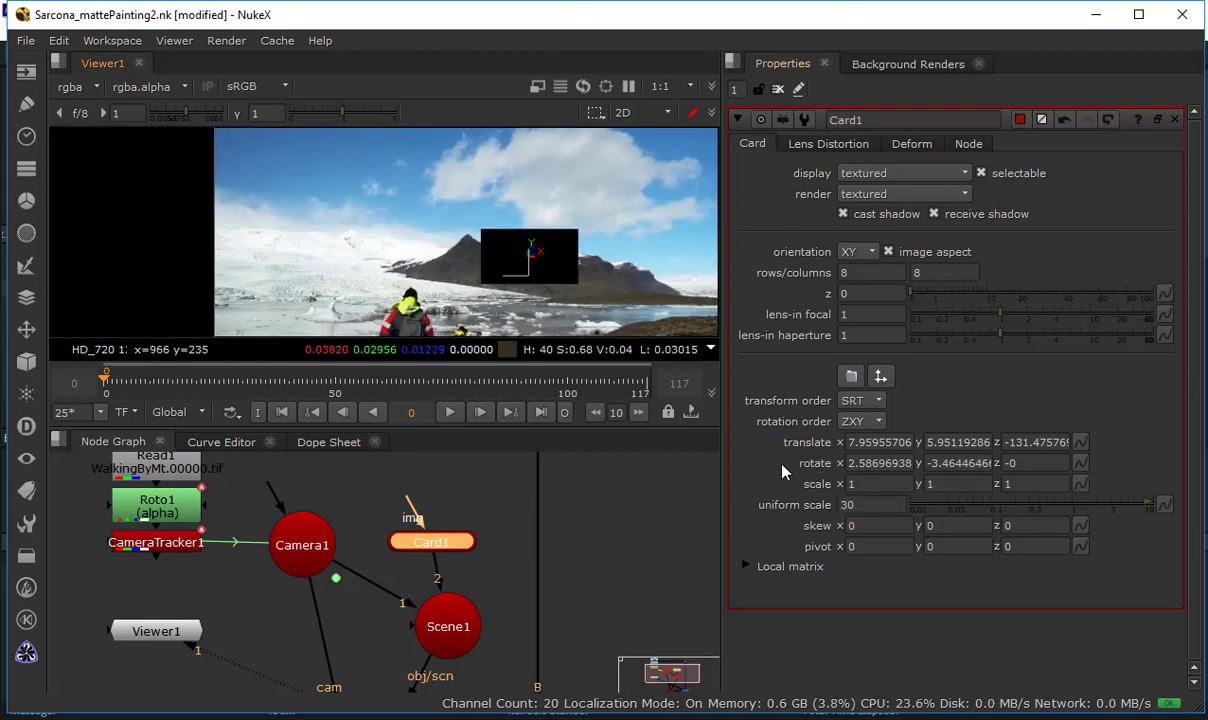
Try uniform scales of 80, 150, 1700, 170 and 175 on Card1
click(862, 505)
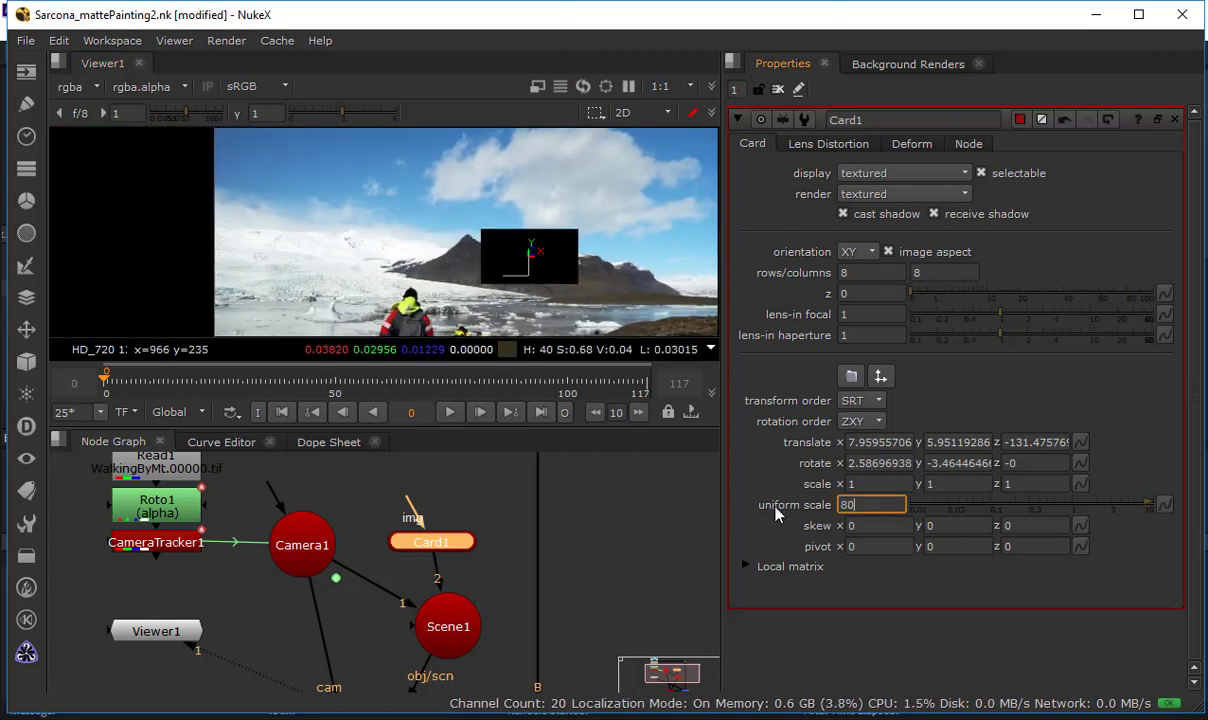
key(Return)
key(Return)
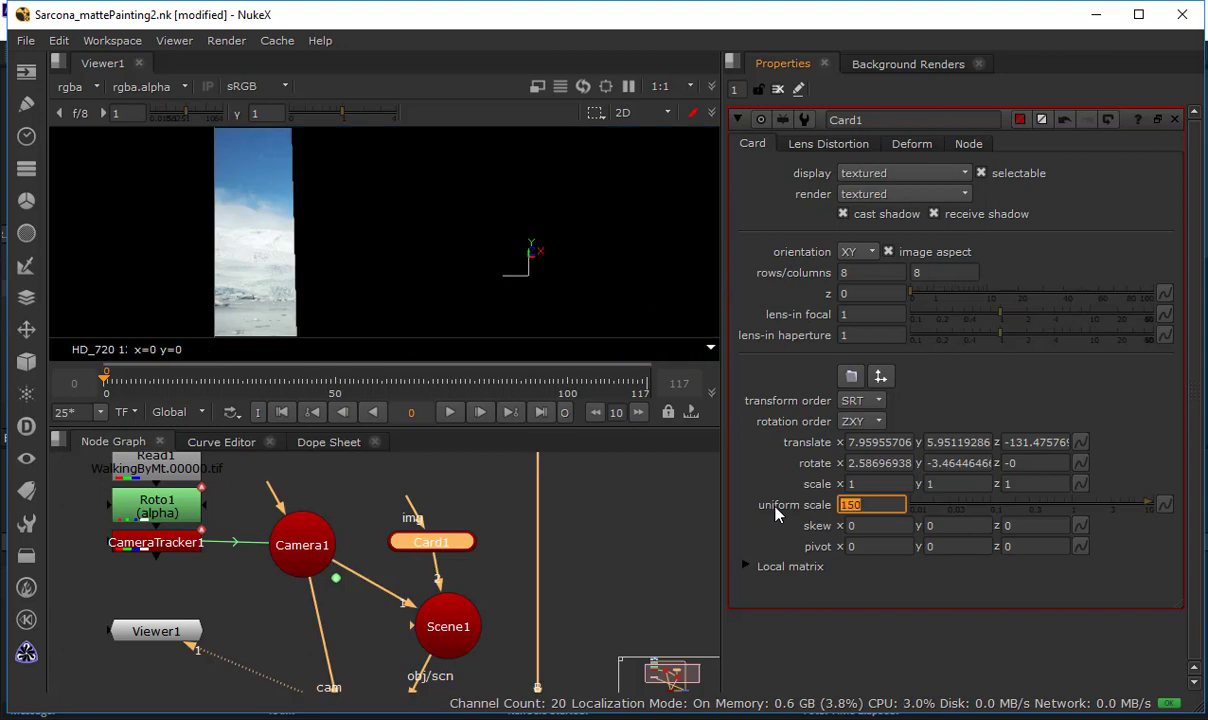
text(20)
key(BackSpace)
text(0)
key(Return)
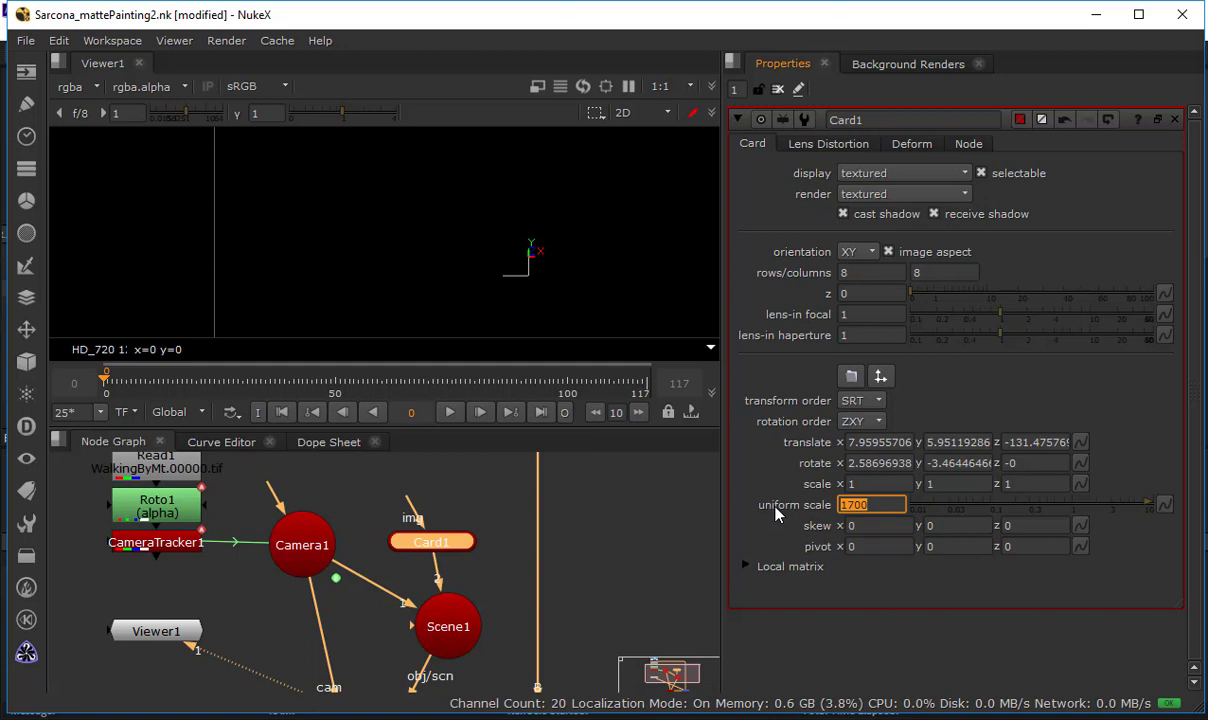
key(Return)
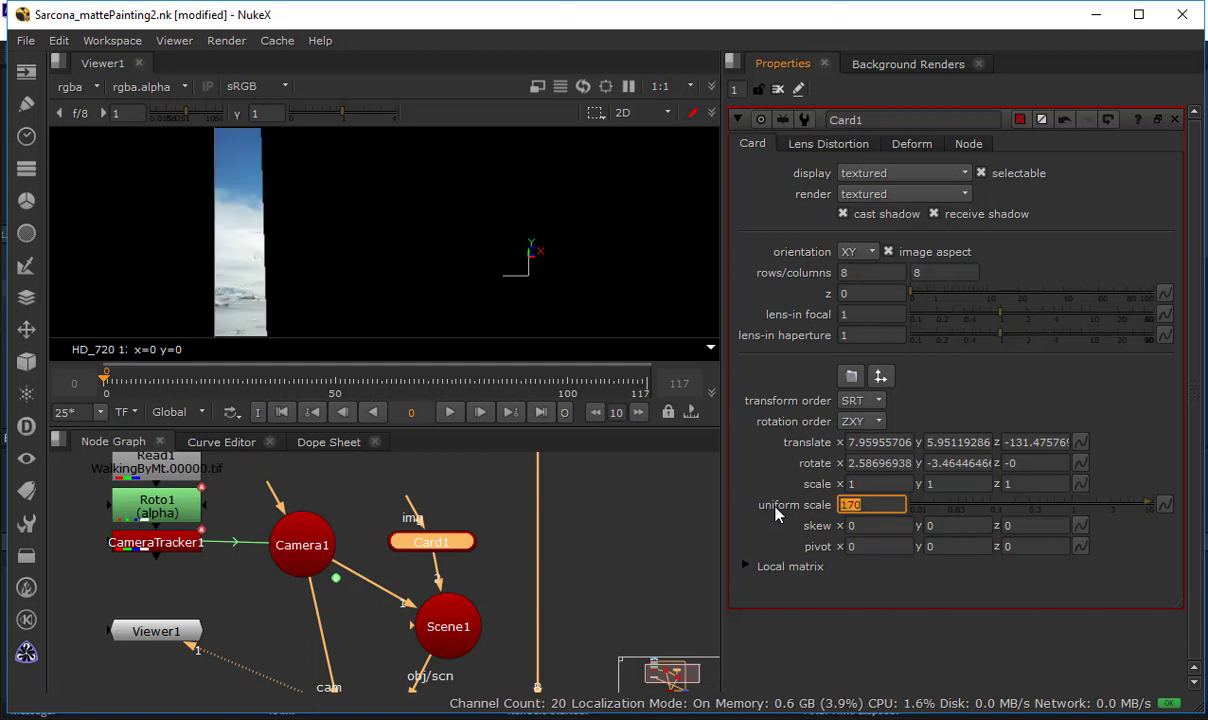
text(175)
key(Return)
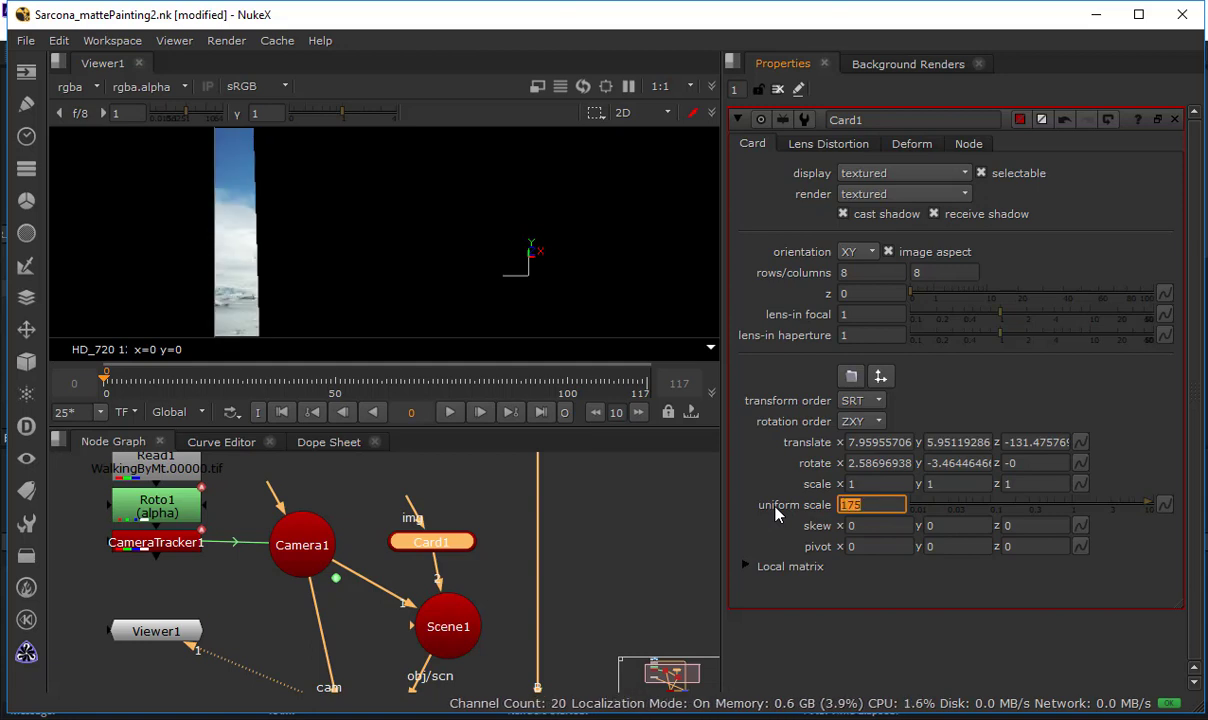
Raise Card1's uniform scale to 200 and finally to 250 so it covers the full HD_720 frame
text(200)
key(Return)
text(2)
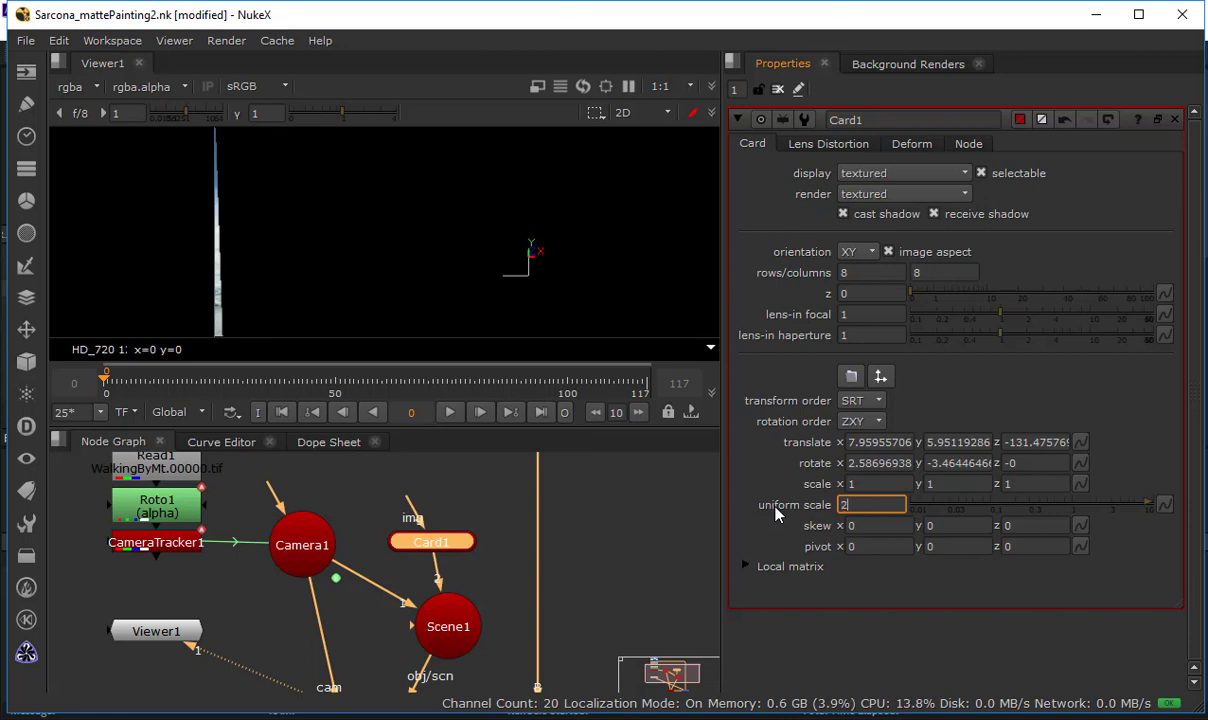
text(50)
key(Return)
scroll(480, 194, down, 10)
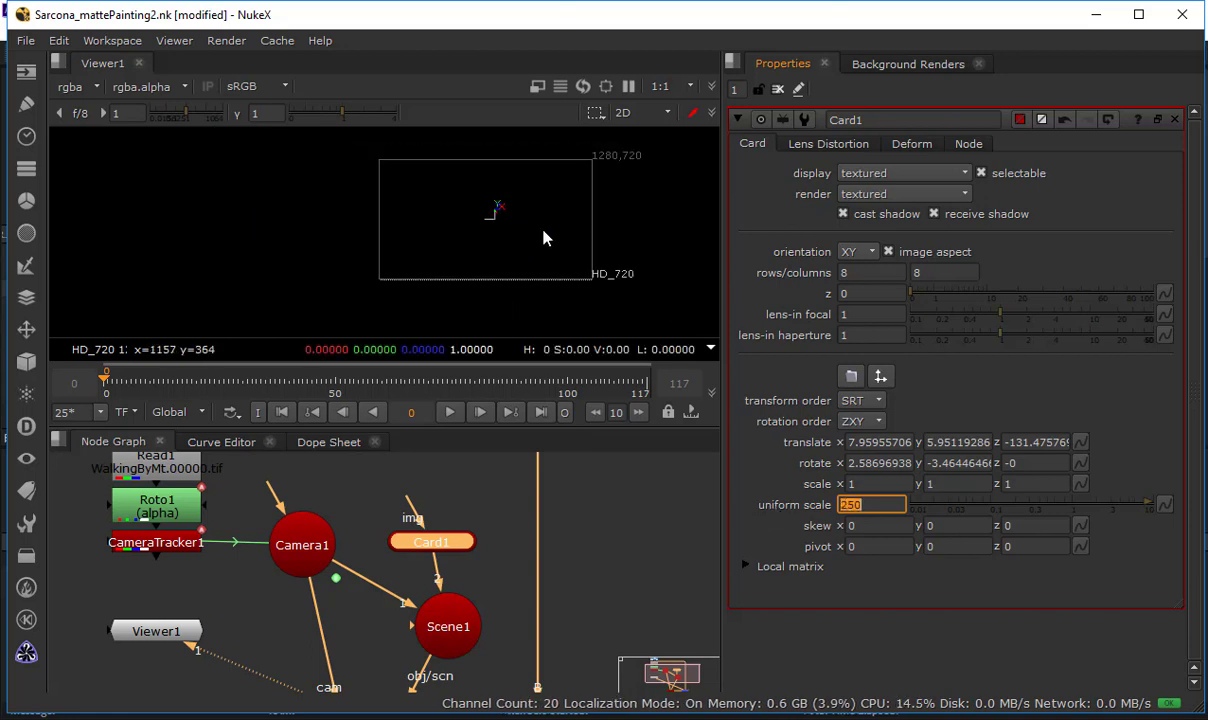
middle_drag(425, 277, 417, 283)
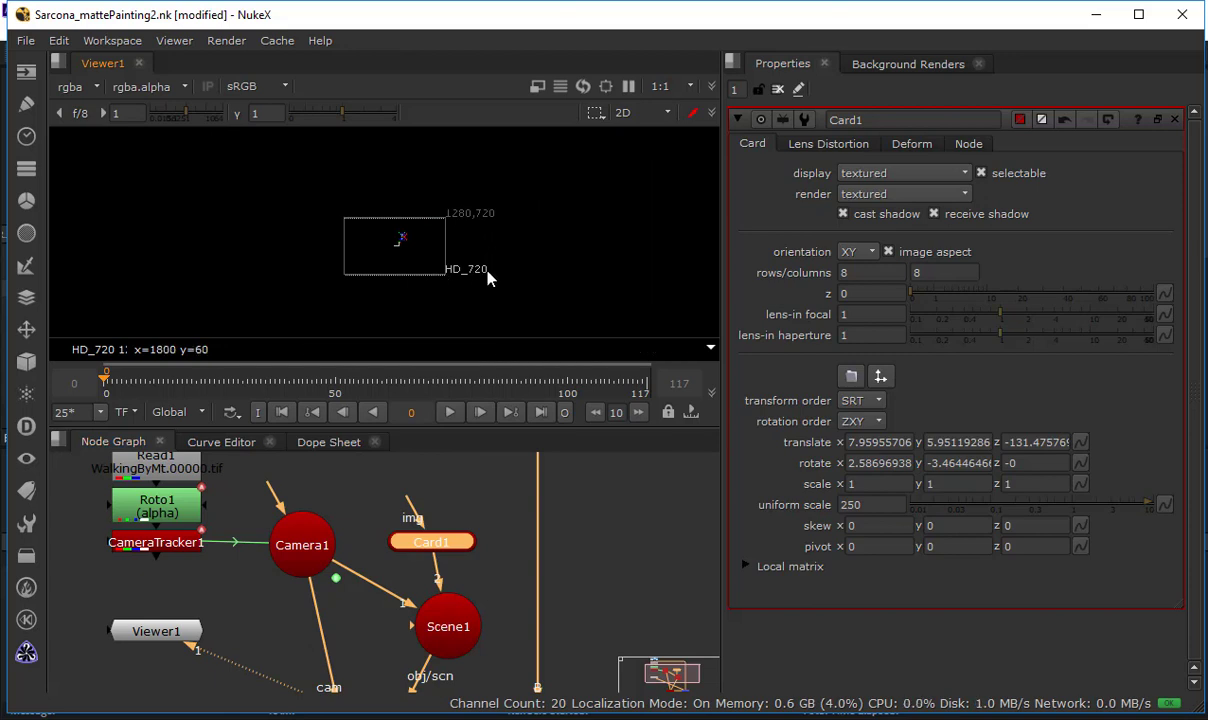
Line Card1 up above Scene1, add a Roto node into Card1's img input and align it directly above the card
drag(439, 546, 454, 534)
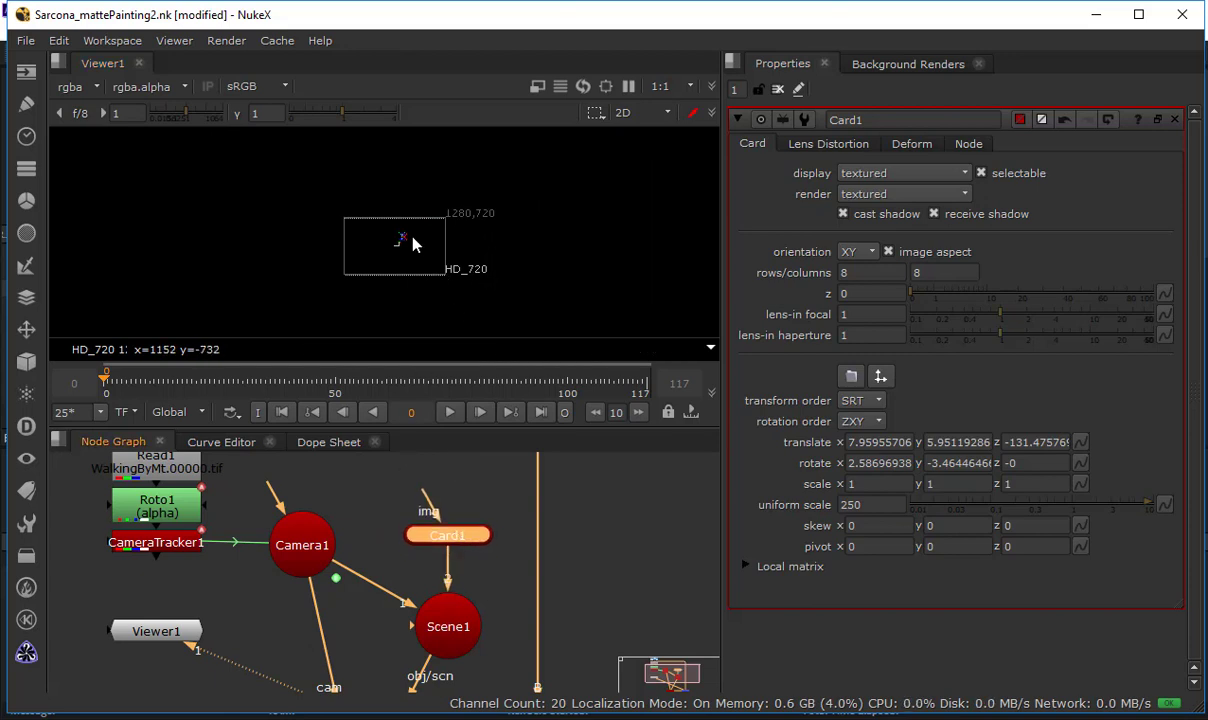
right_click(477, 483)
click(460, 493)
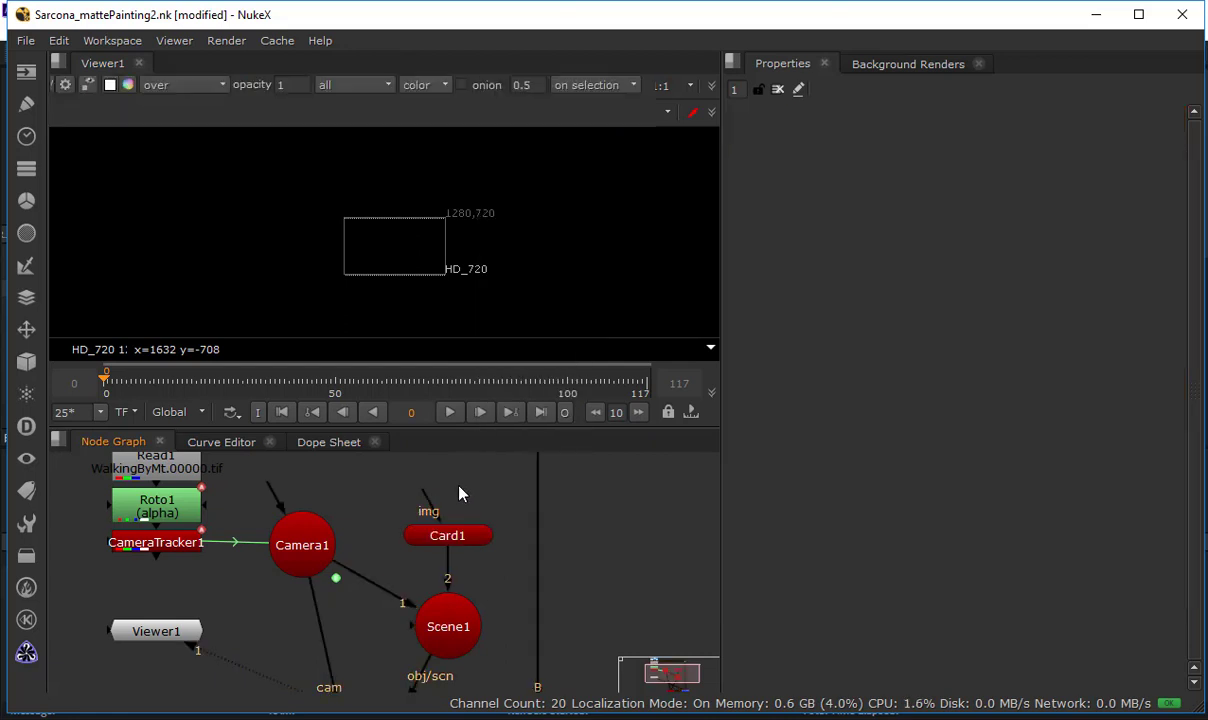
key(o)
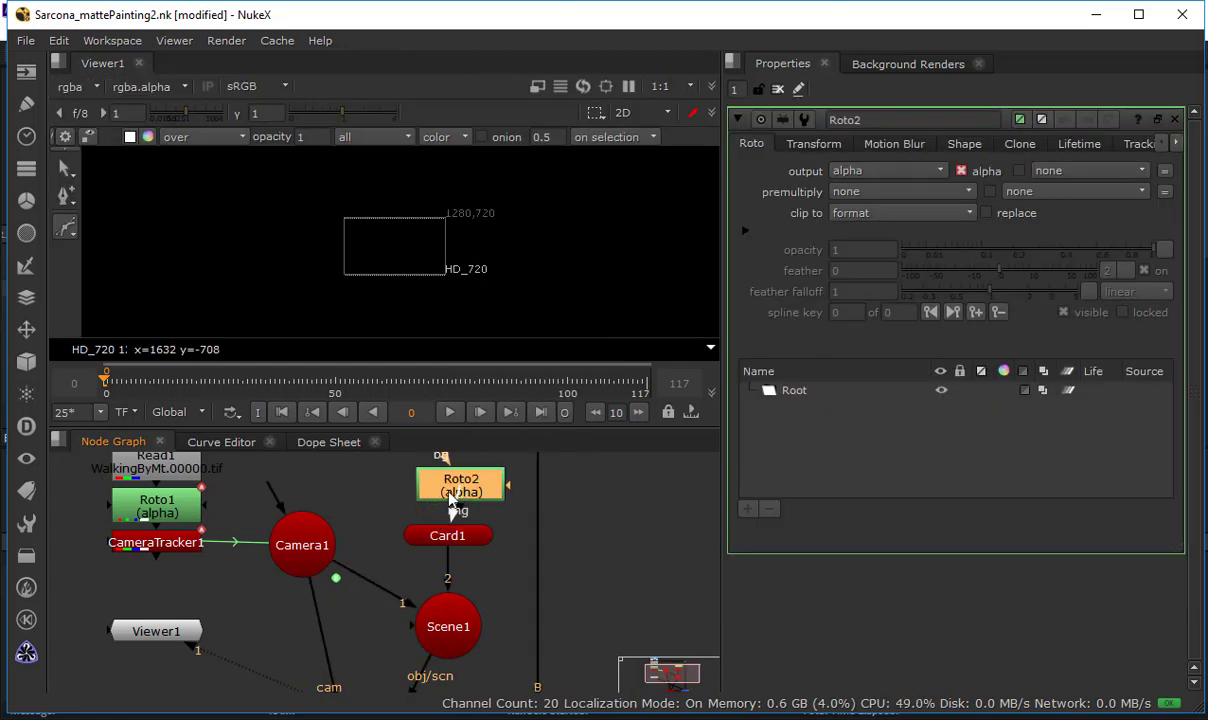
scroll(410, 274, up, 3)
scroll(418, 263, up, 1)
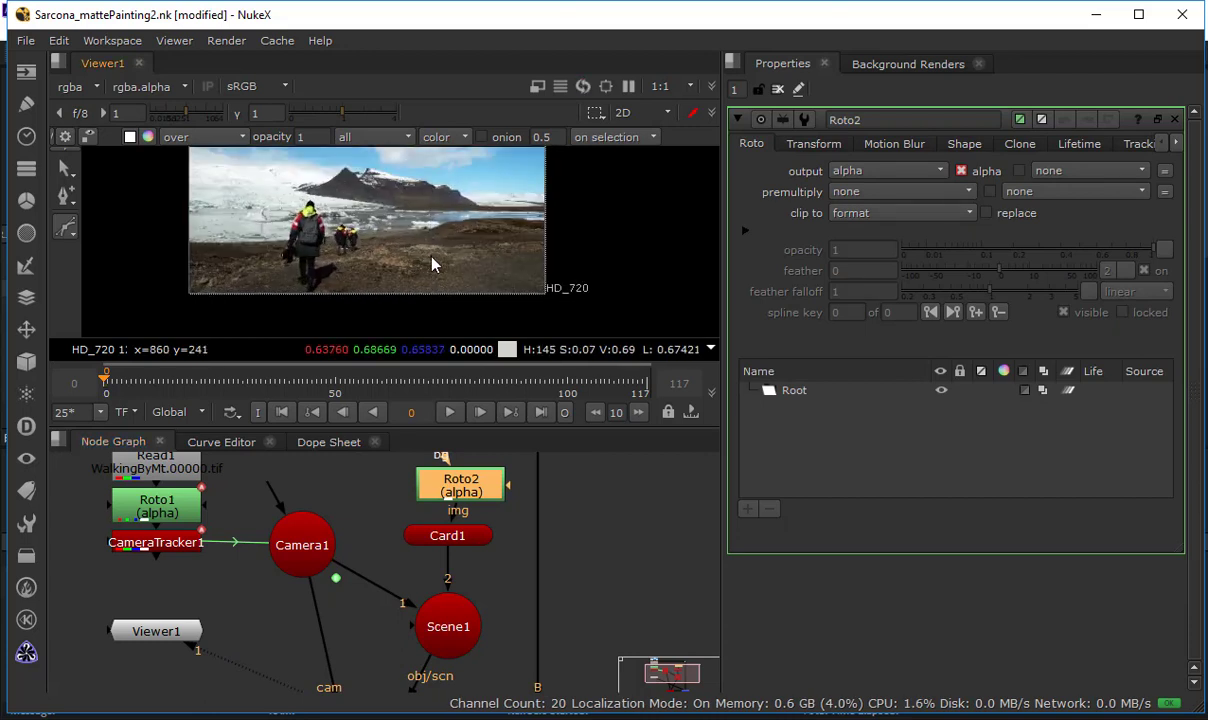
mouse_move(465, 492)
mouse_down()
mouse_move(425, 440)
mouse_move(453, 479)
mouse_up()
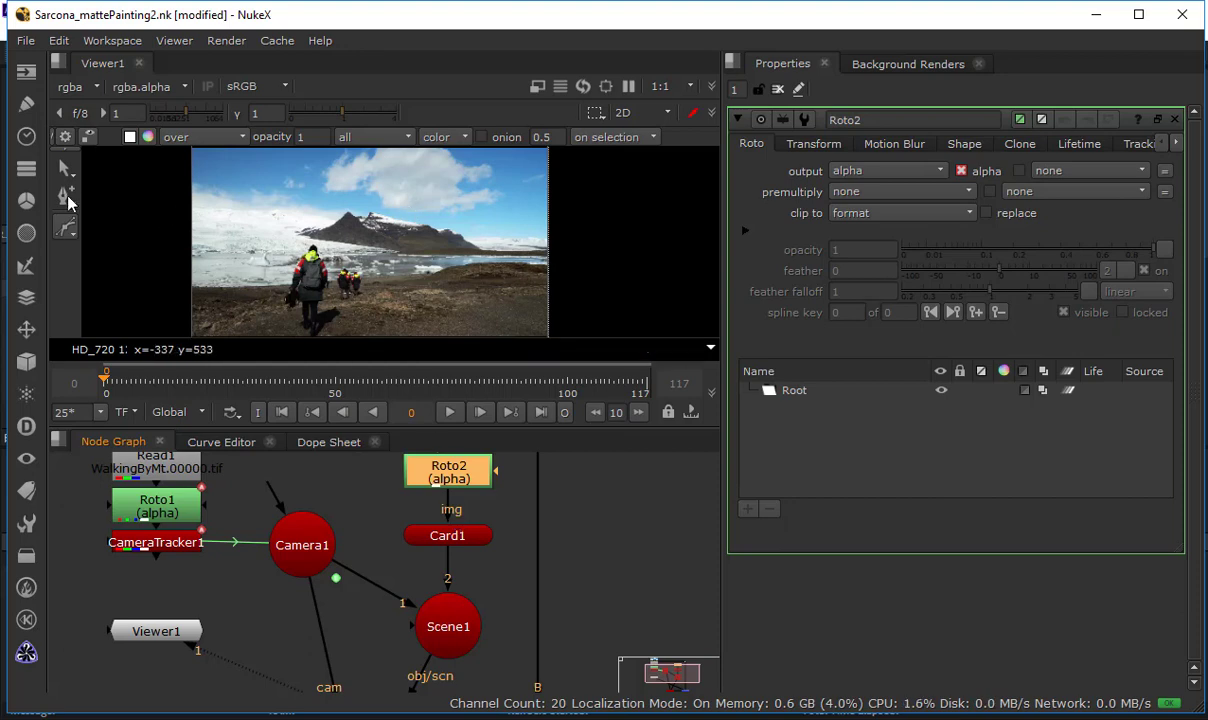
Start a Bezier shape in Roto2 along the crest of the snowy ridge beside the dark peak
click(64, 233)
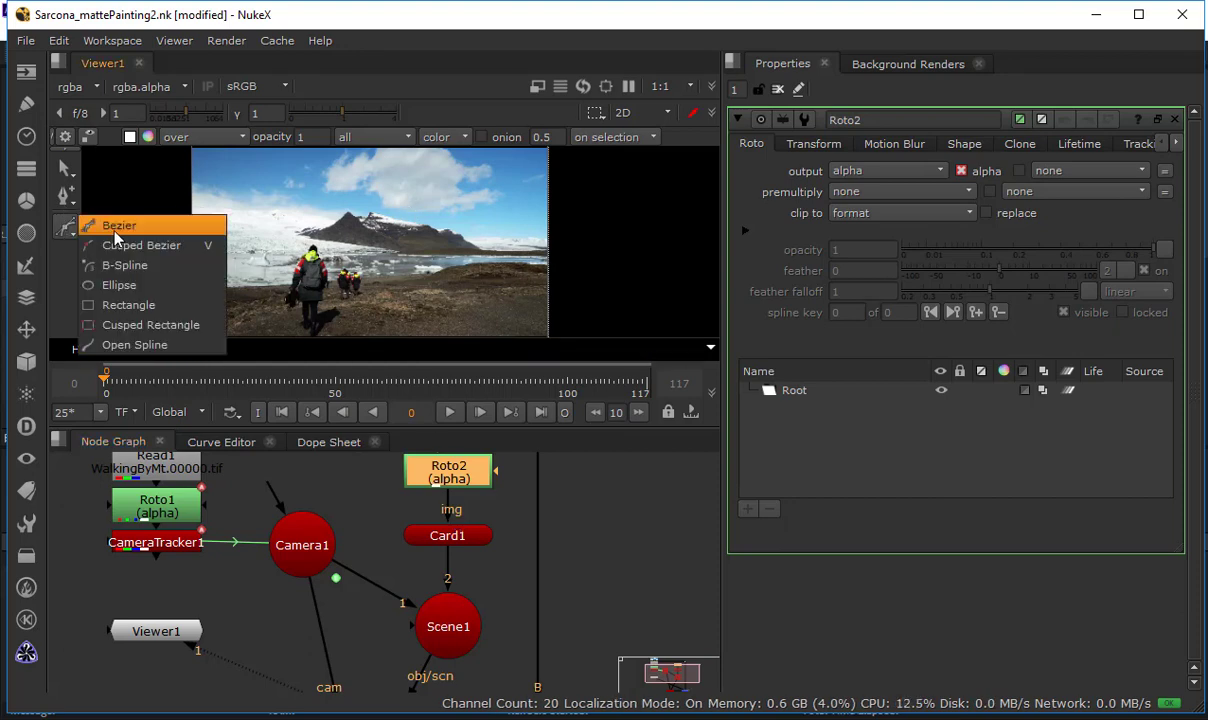
click(117, 227)
scroll(235, 205, up, 4)
click(232, 203)
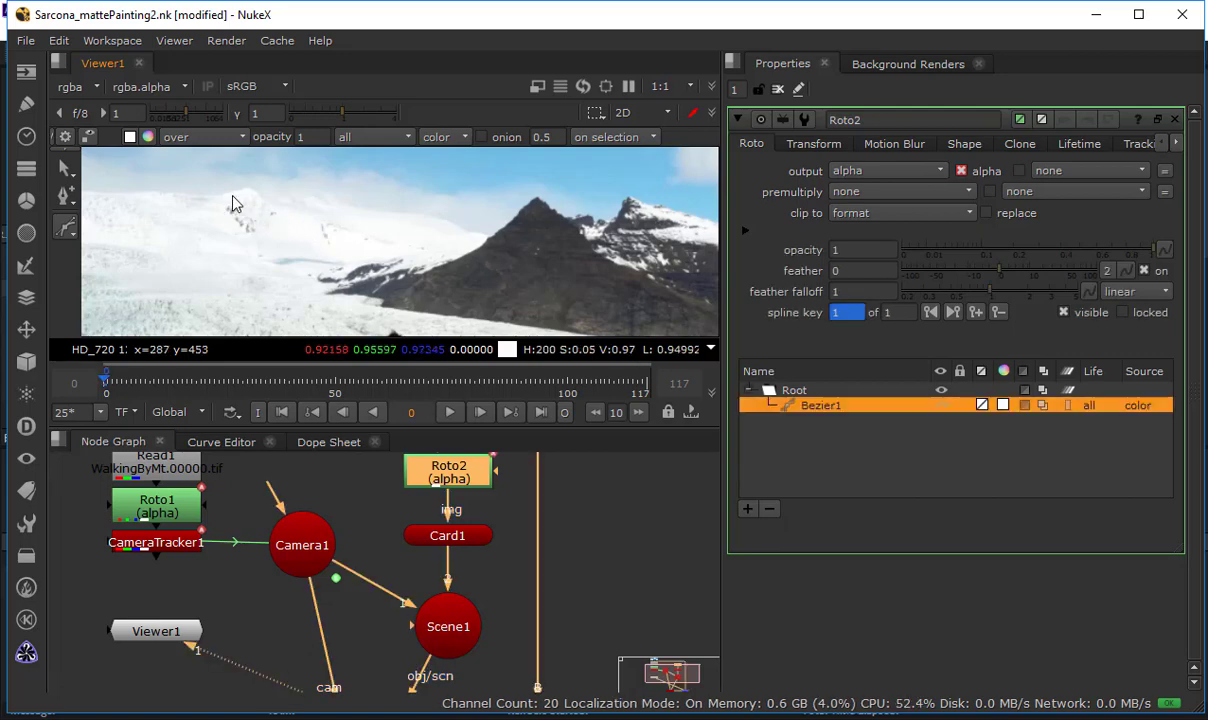
click(249, 189)
click(262, 194)
click(274, 194)
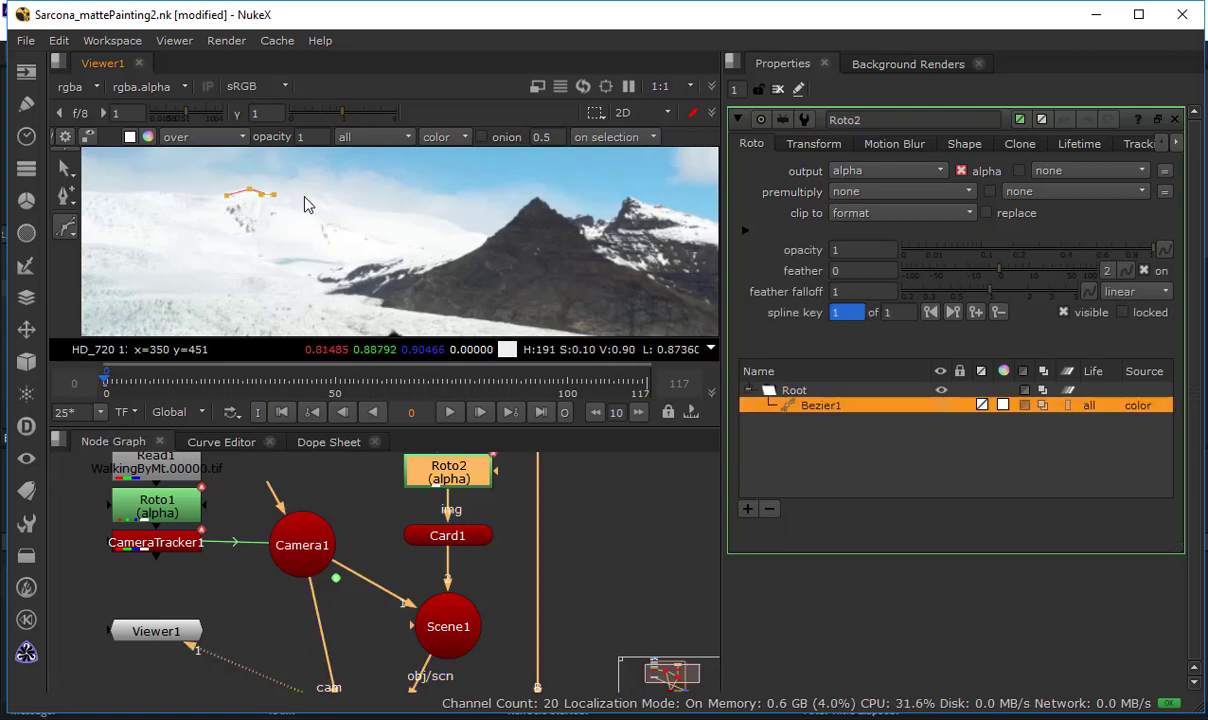
click(297, 197)
click(323, 194)
click(335, 203)
click(350, 208)
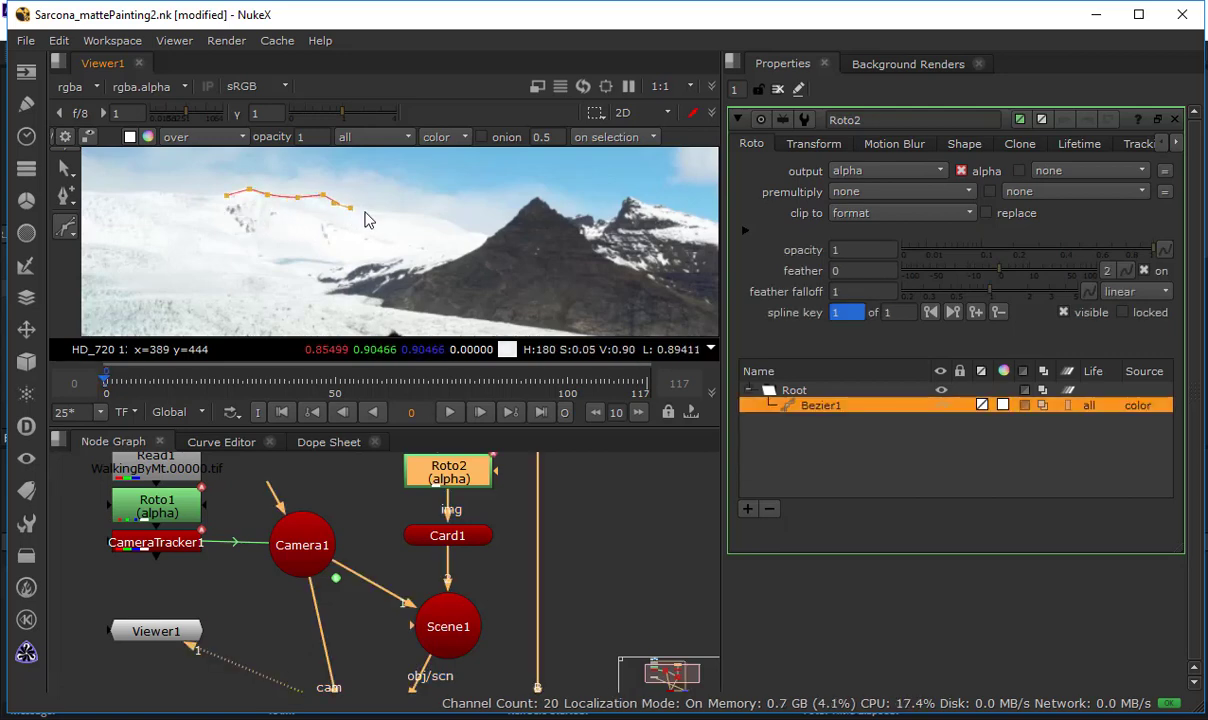
Continue the Bezier down the snowy ridge to the dark peak's base, curving its segments to follow the slope
click(410, 207)
scroll(464, 236, up, 2)
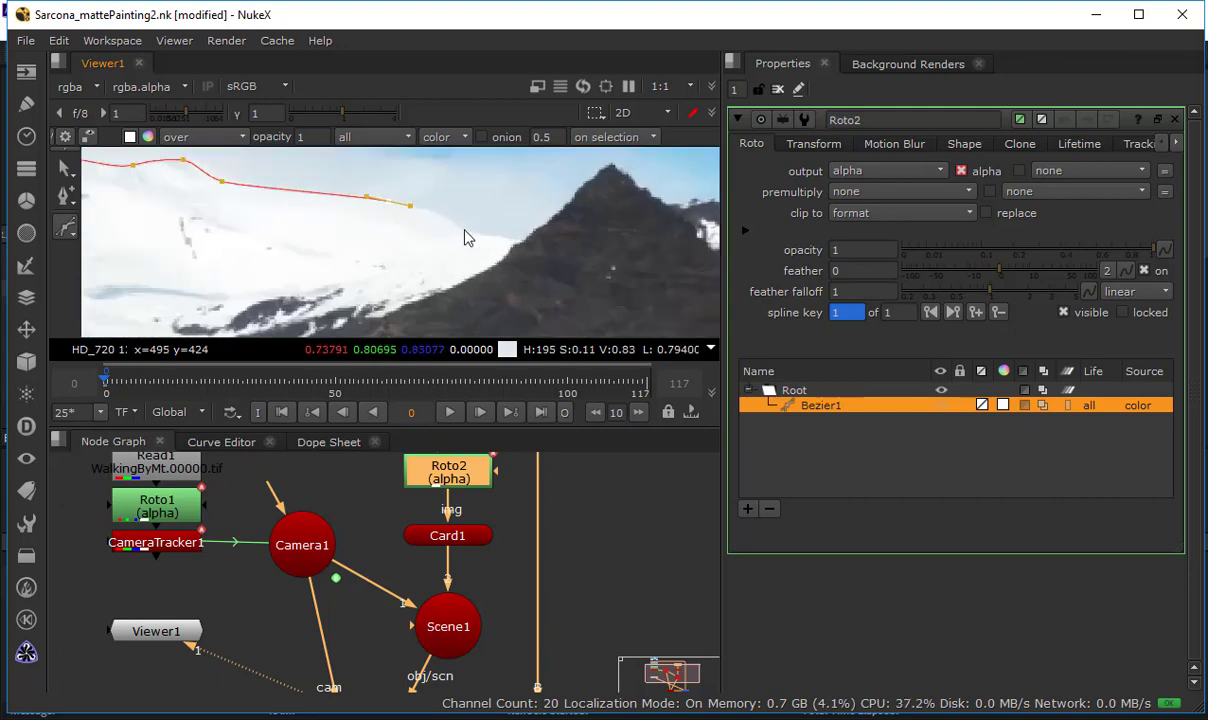
scroll(464, 236, up, 2)
drag(456, 231, 487, 249)
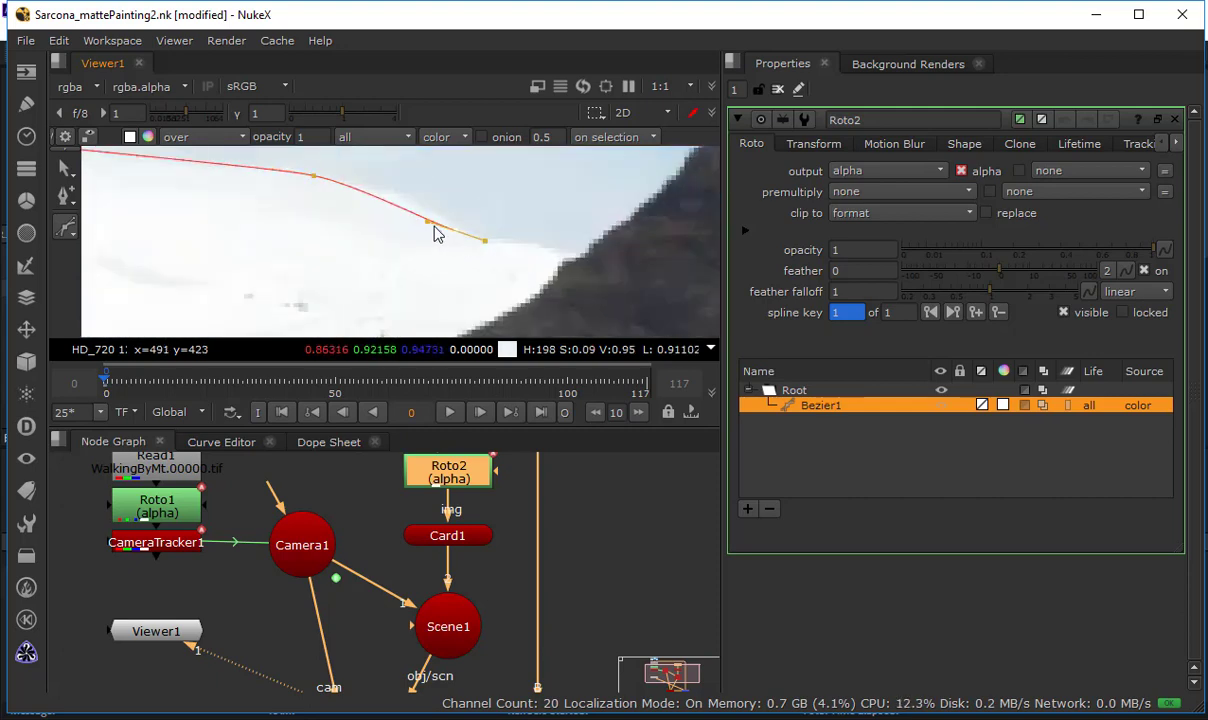
drag(429, 223, 418, 202)
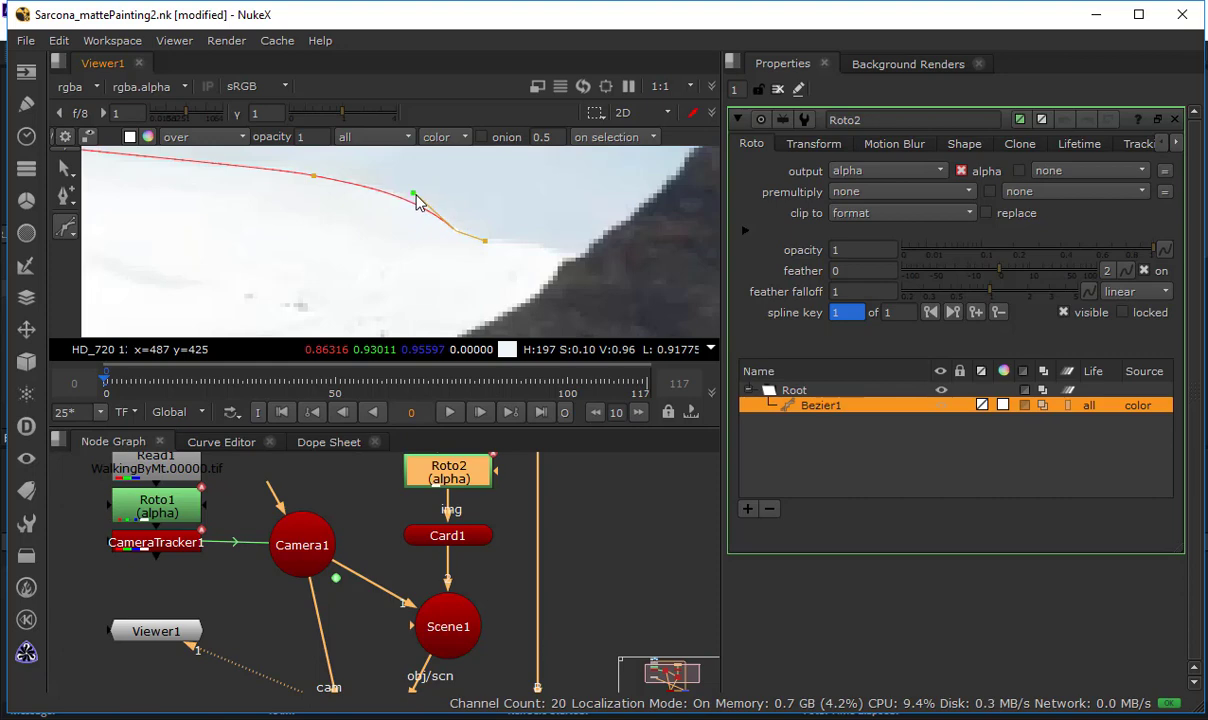
click(583, 252)
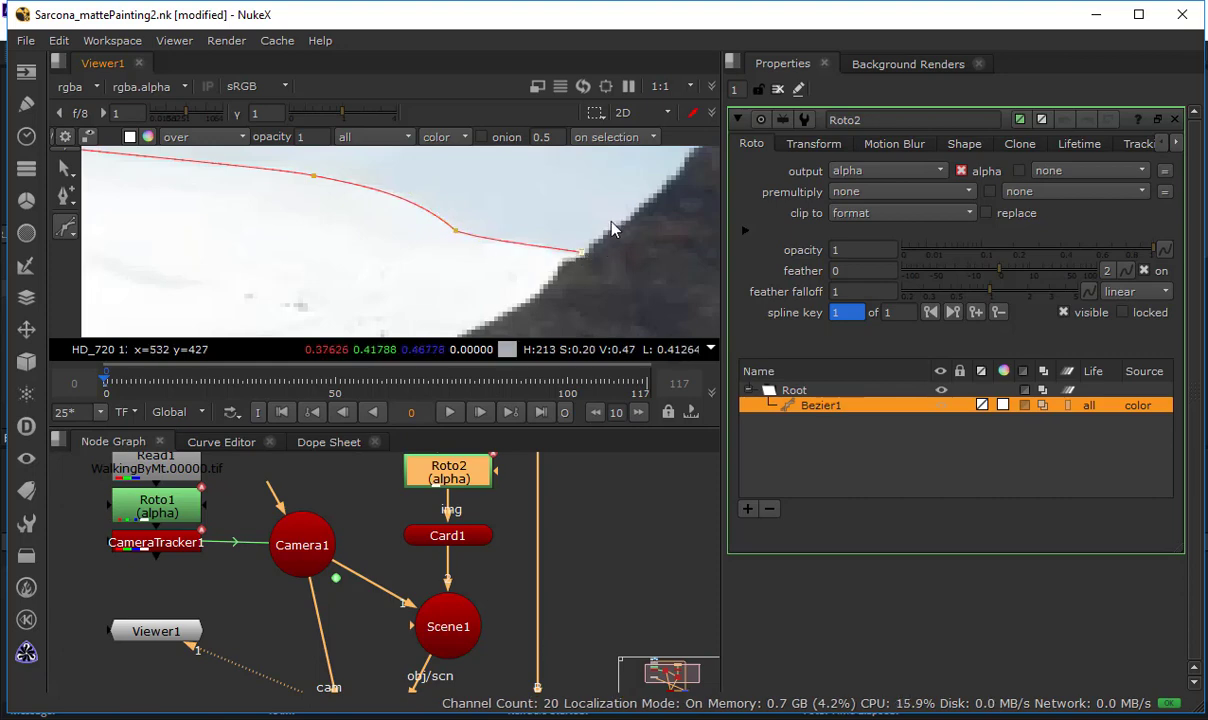
scroll(605, 232, down, 5)
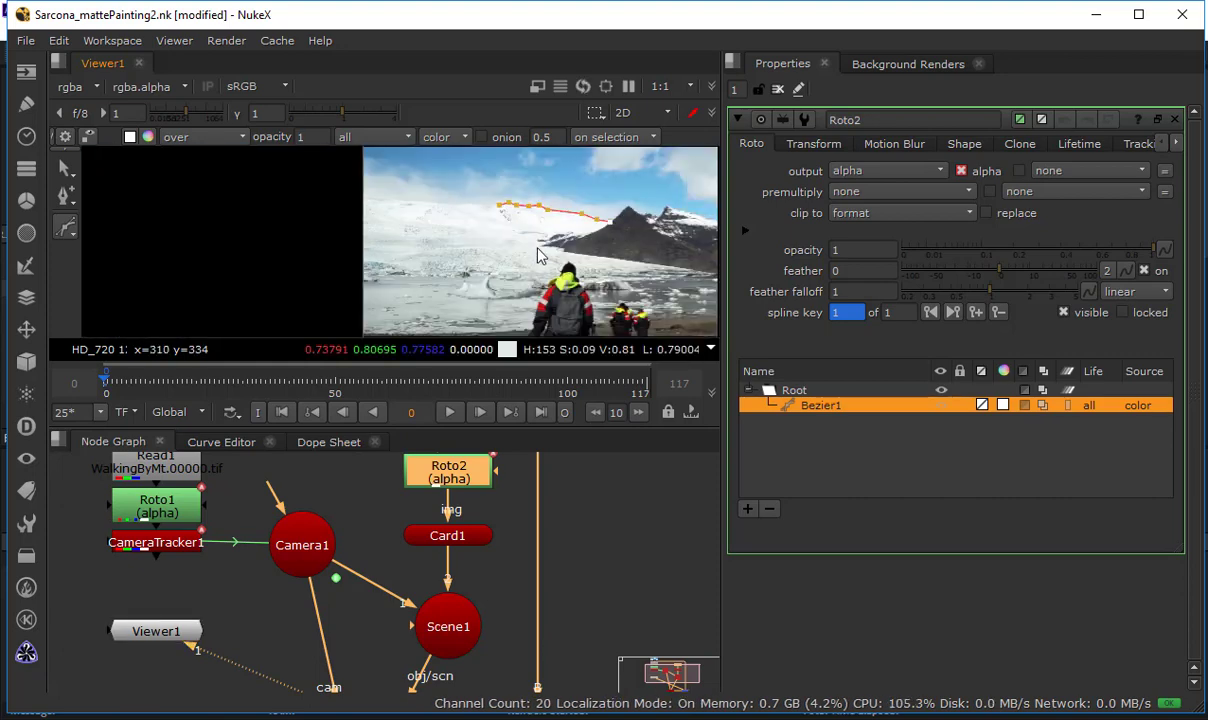
Trace the Bezier up the dark peak to its summit and down the far side to the saddle
scroll(537, 255, up, 5)
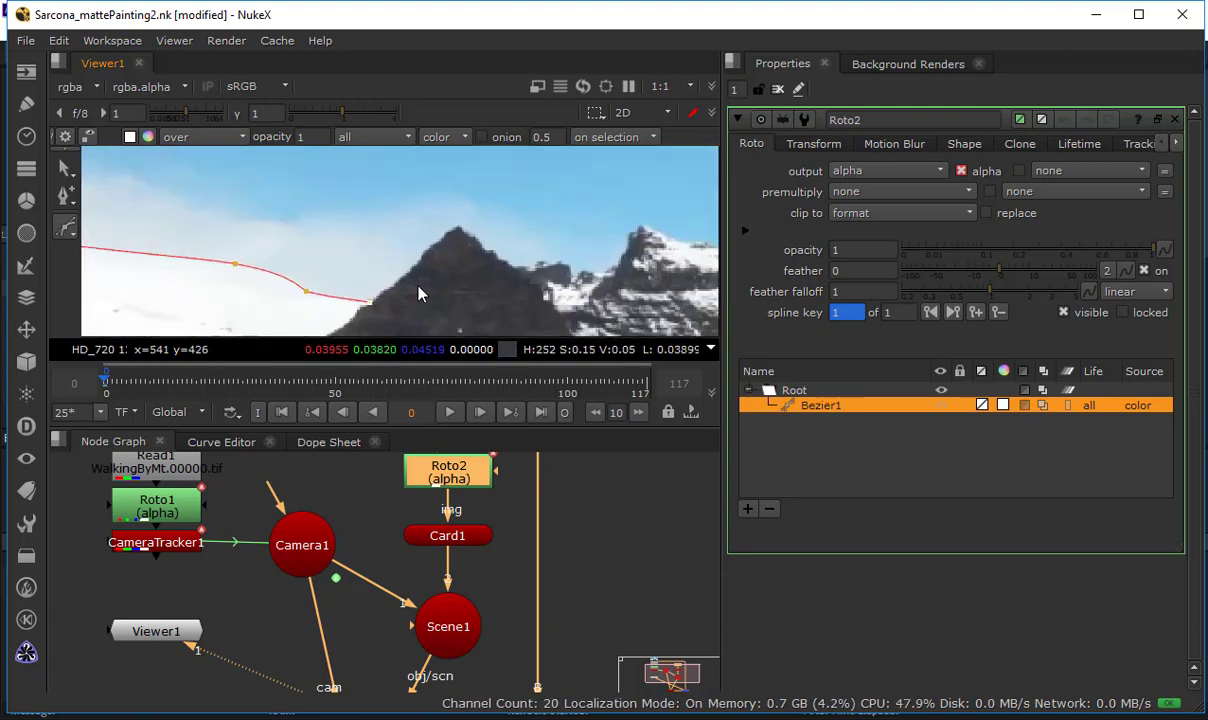
scroll(418, 287, up, 2)
drag(373, 289, 381, 287)
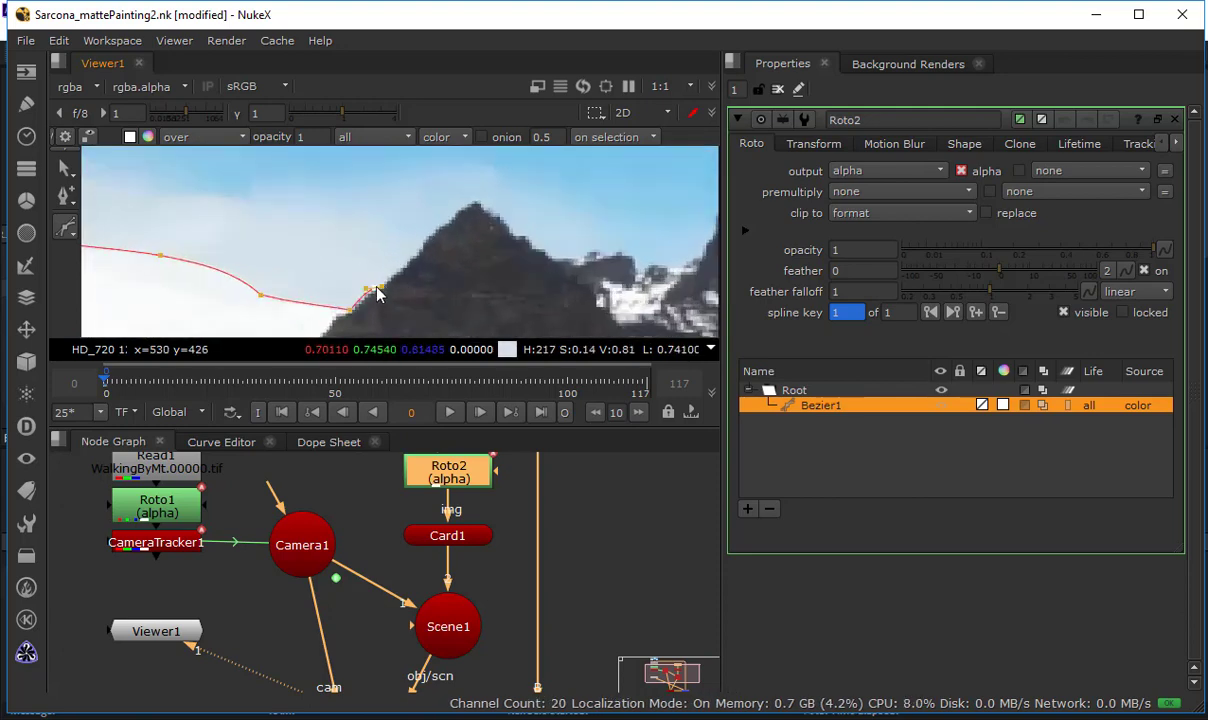
click(414, 262)
drag(434, 221, 448, 220)
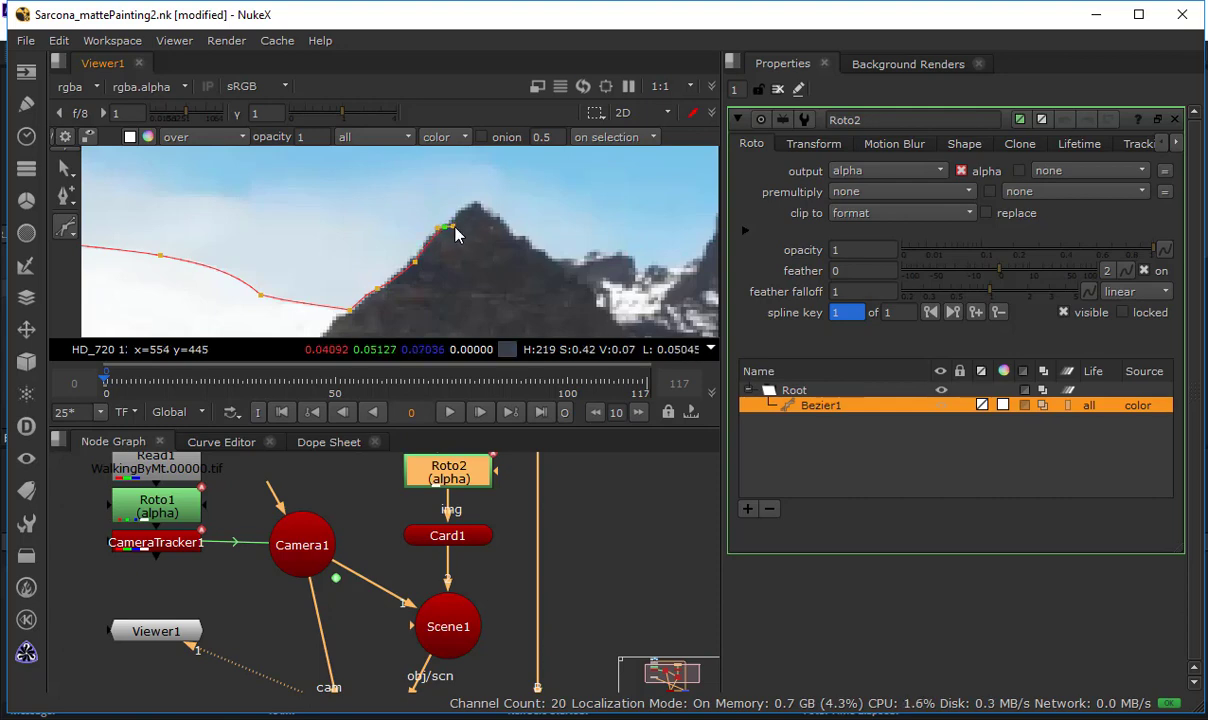
click(472, 205)
click(510, 234)
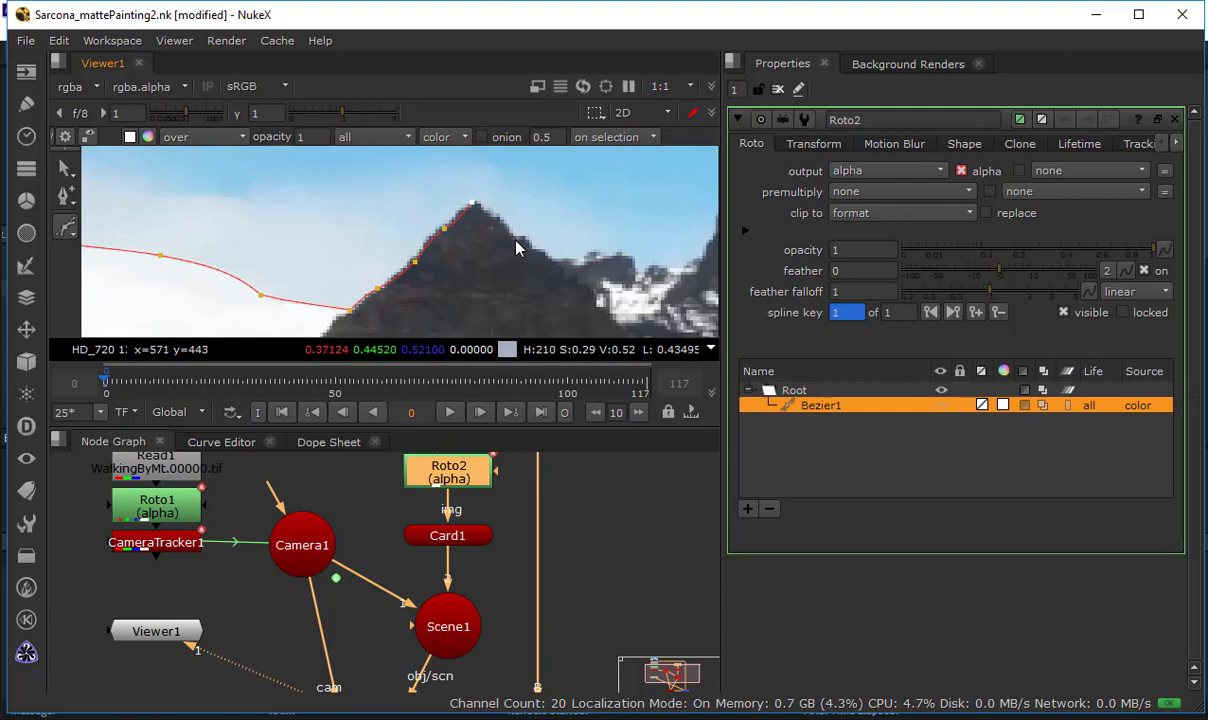
click(541, 251)
click(571, 263)
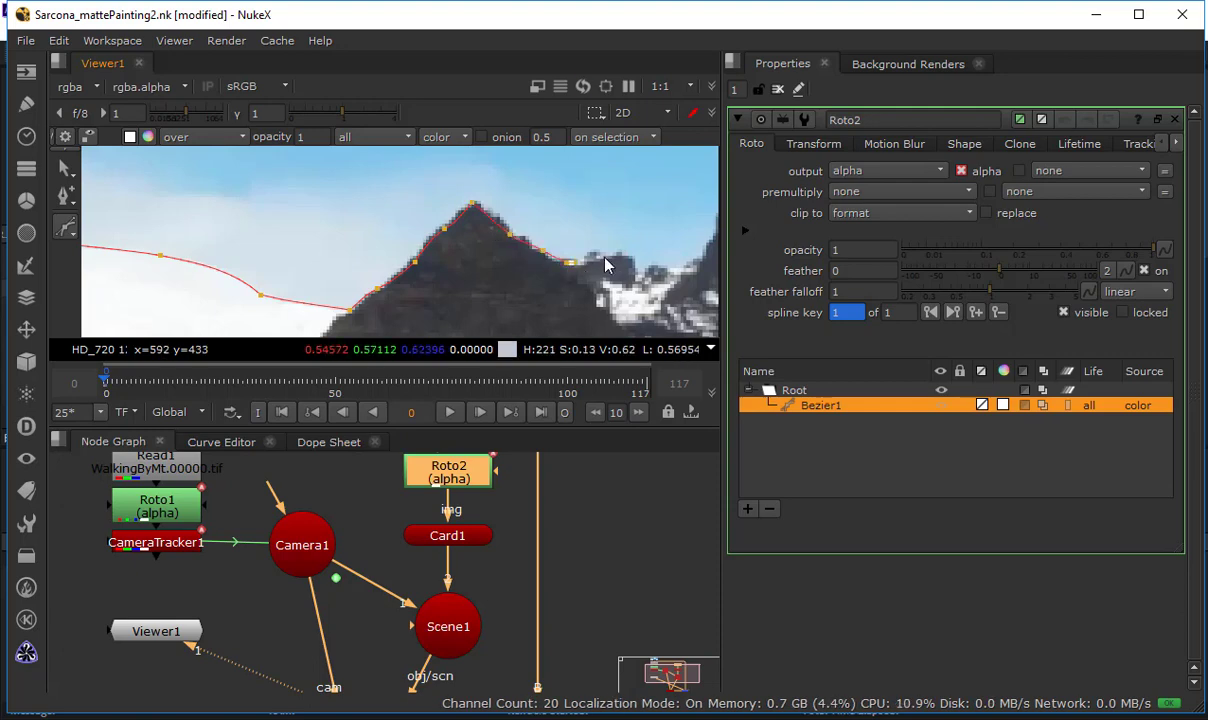
Trace the Bezier through the rocky notch between the peaks and up to the snowy peak's summit
scroll(600, 257, down, 3)
middle_drag(569, 272, 424, 263)
scroll(424, 263, up, 2)
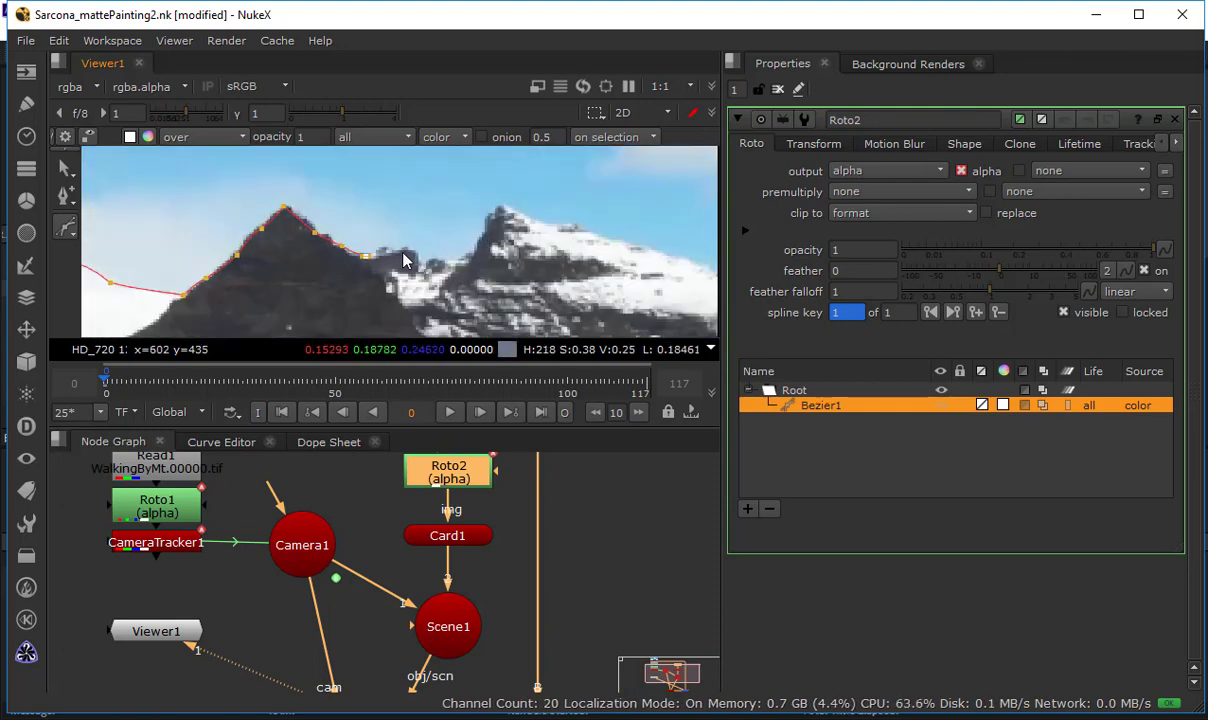
click(399, 251)
click(420, 256)
click(419, 276)
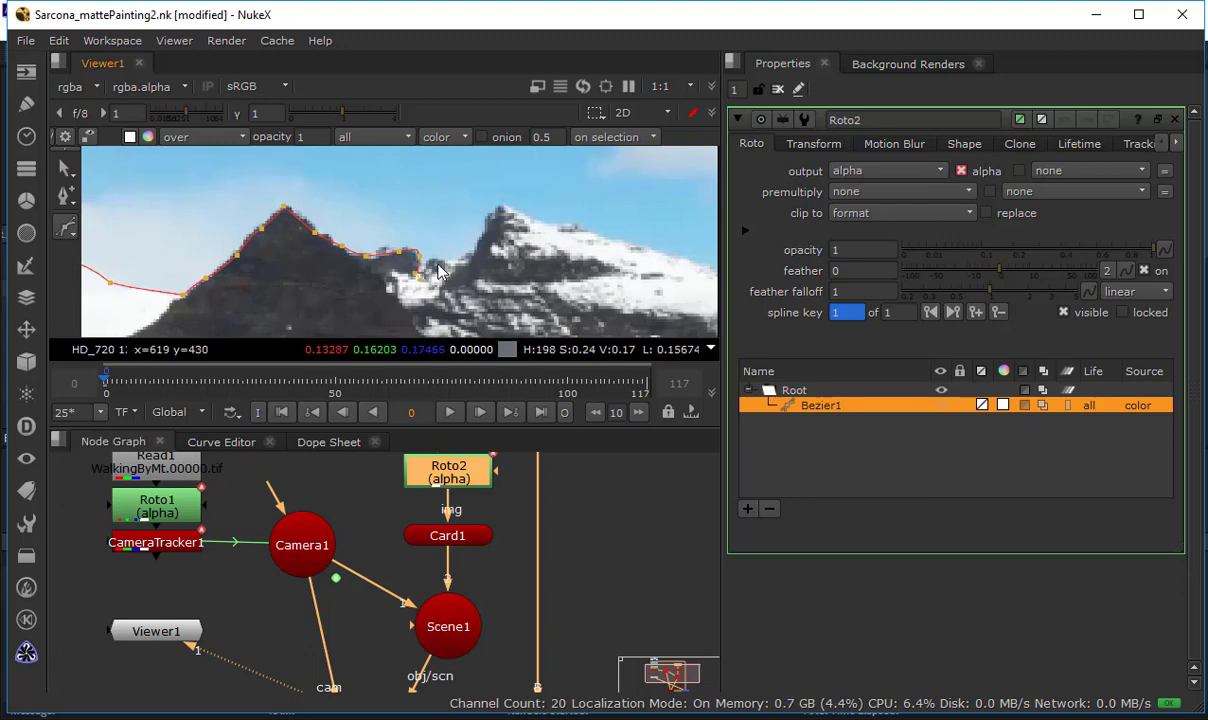
click(431, 258)
click(452, 264)
click(471, 255)
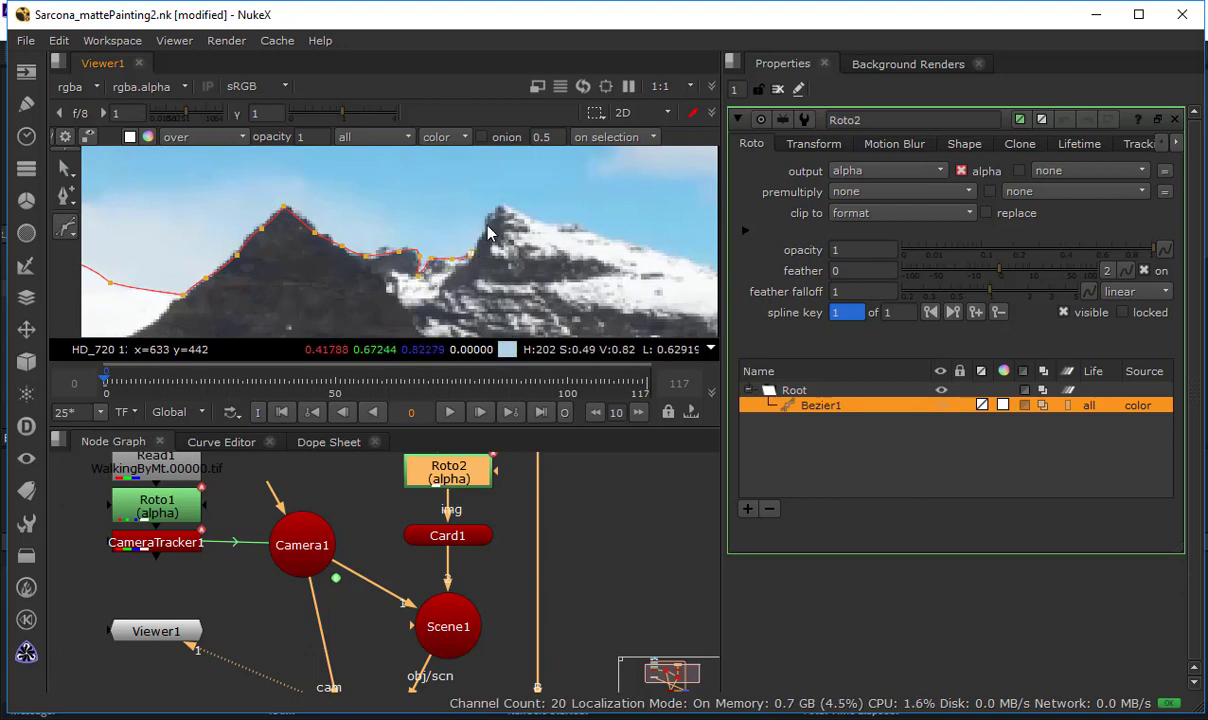
click(490, 219)
click(503, 209)
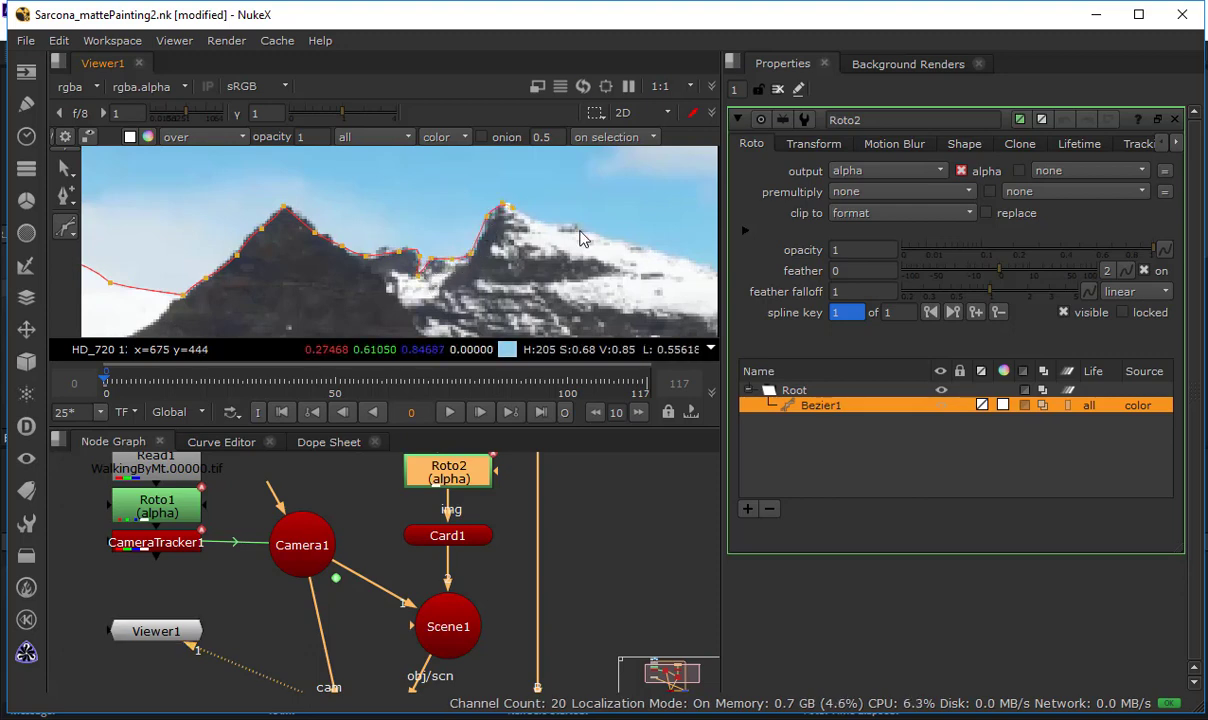
Extend the Bezier down the snowy peak's long slope to the far end of the mountain
middle_drag(502, 215, 360, 225)
scroll(362, 225, down, 2)
click(405, 234)
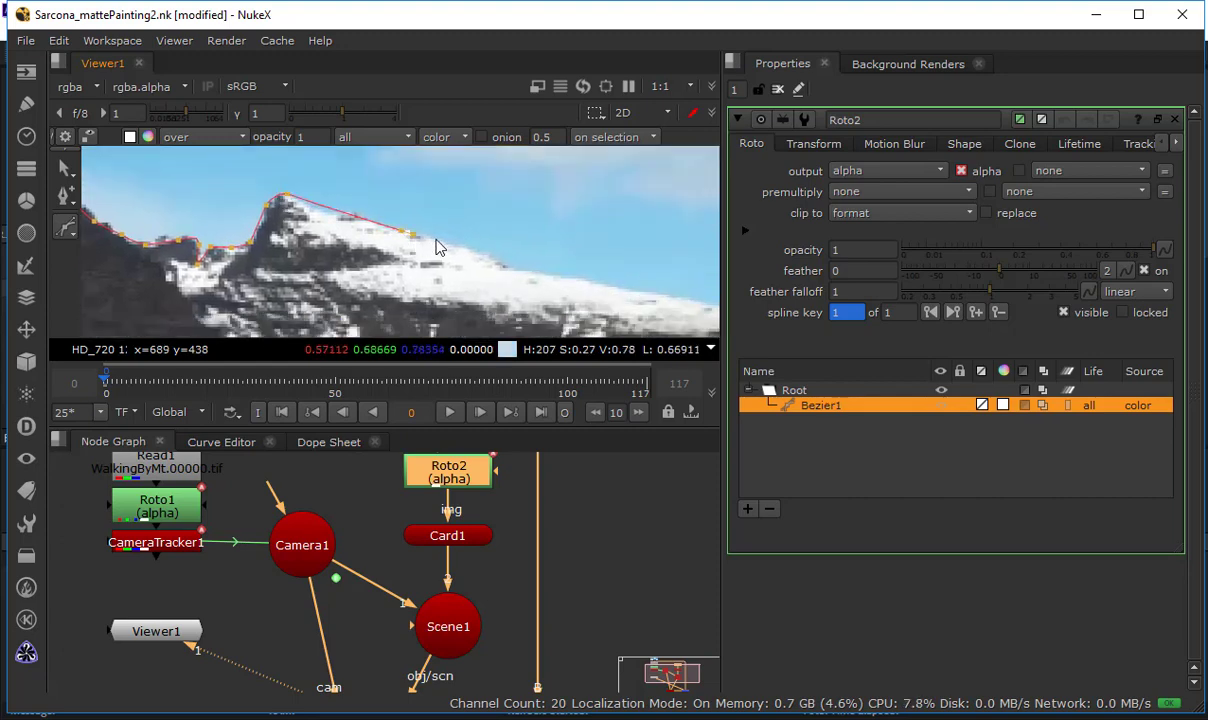
click(500, 264)
scroll(545, 275, down, 6)
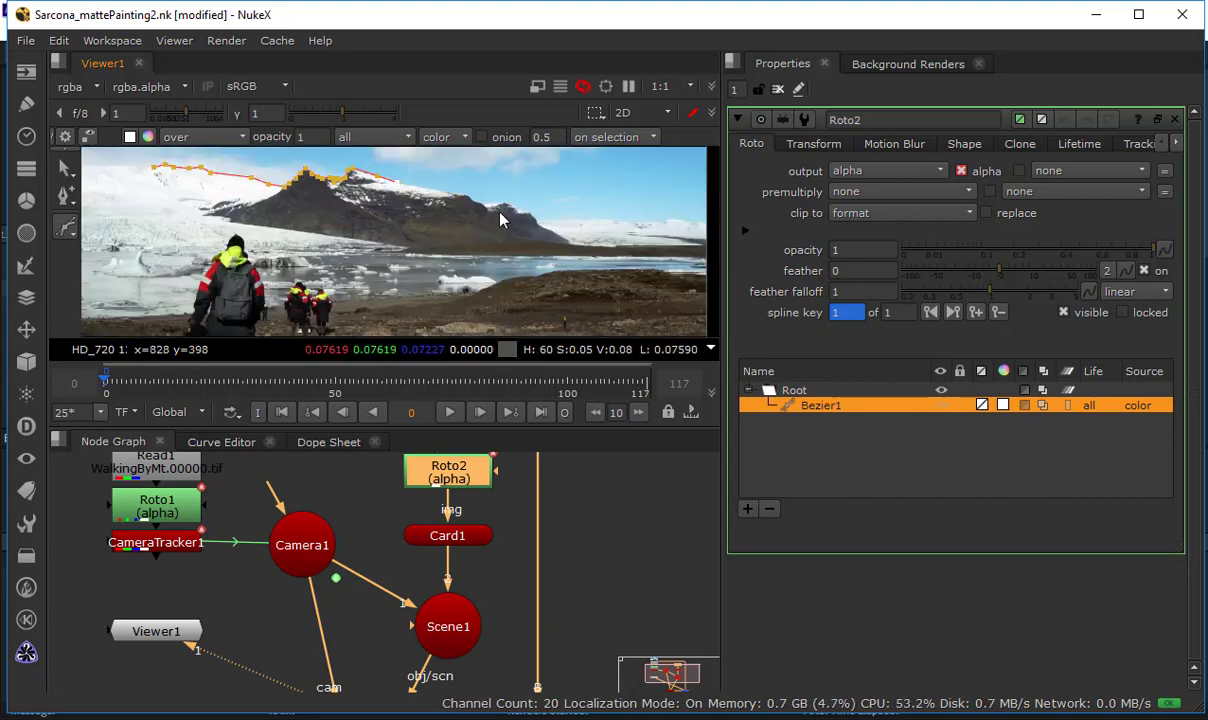
click(521, 221)
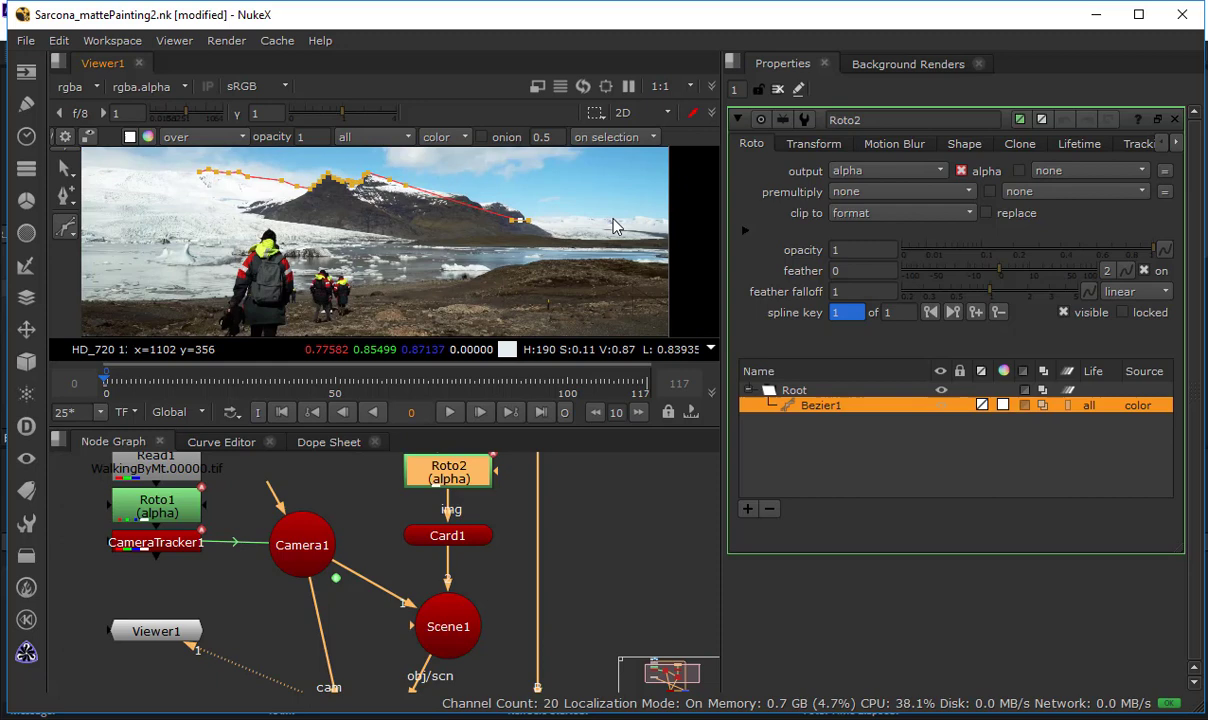
Carry the Bezier outside the frame around the lower part of the image and close it at its first point
click(677, 219)
scroll(694, 258, down, 3)
click(700, 327)
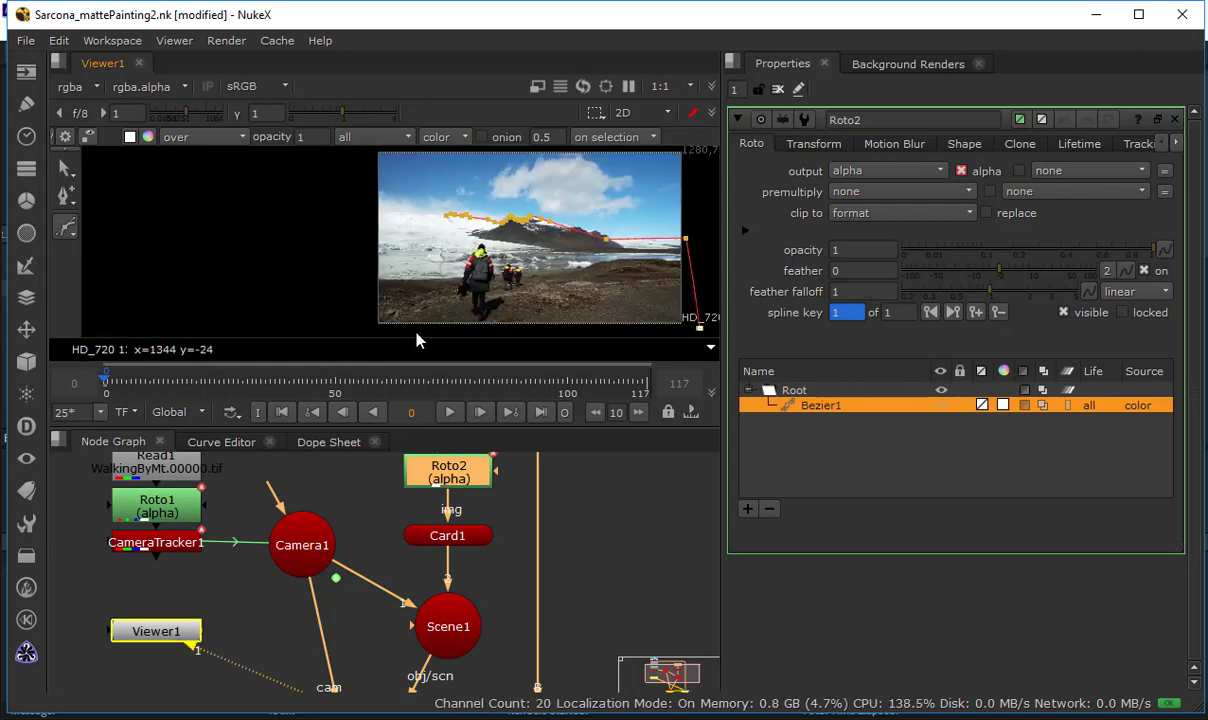
click(358, 327)
click(325, 212)
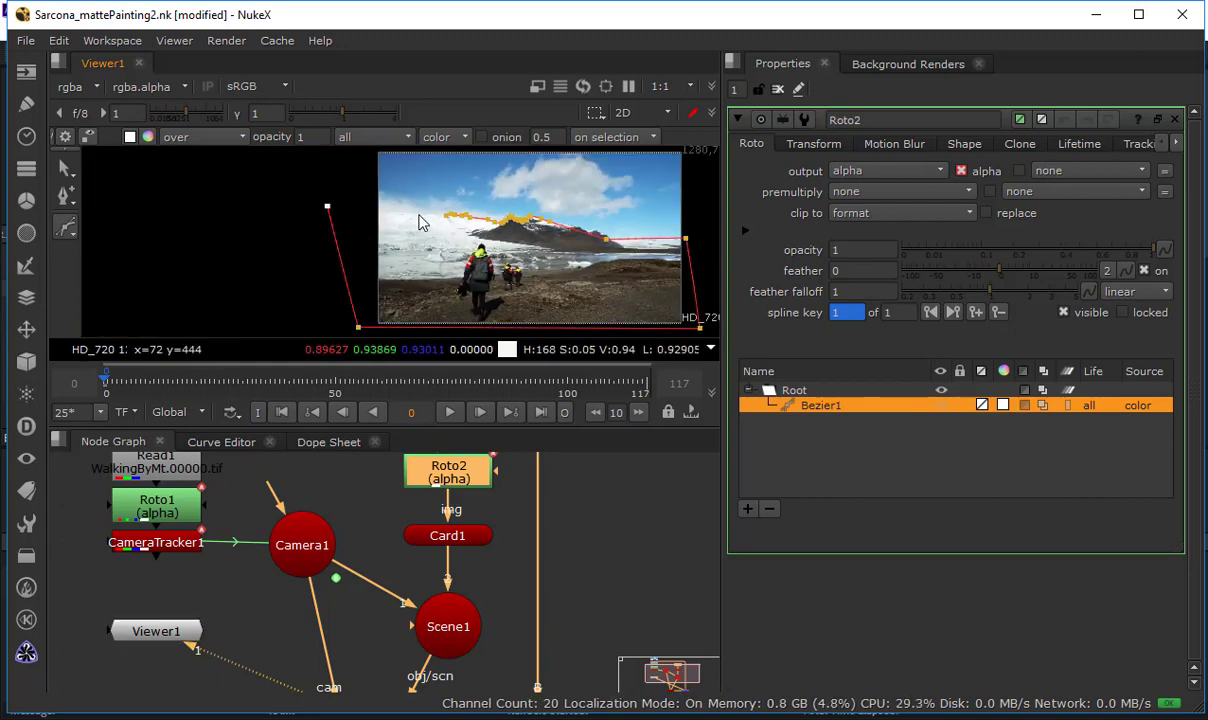
scroll(325, 215, up, 3)
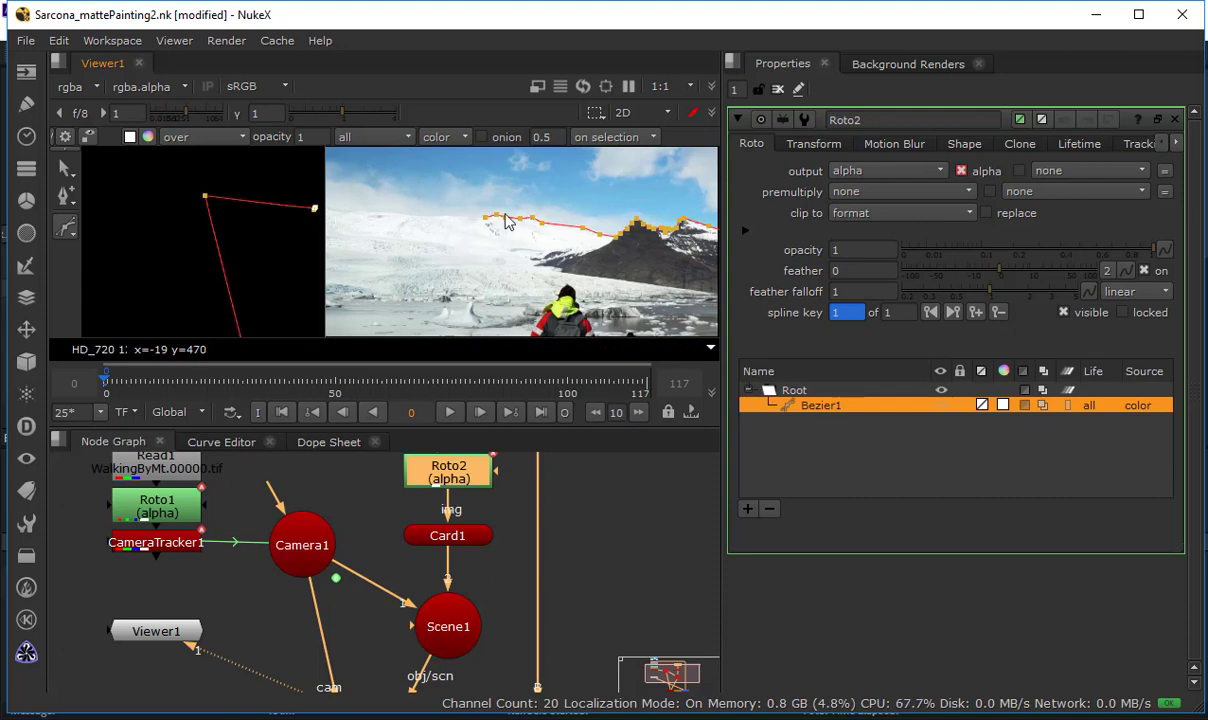
right_click(478, 200)
click(485, 217)
Invert Bezier1 so the landscape is kept and the sky is cut out, and close the open node properties
scroll(590, 259, down, 10)
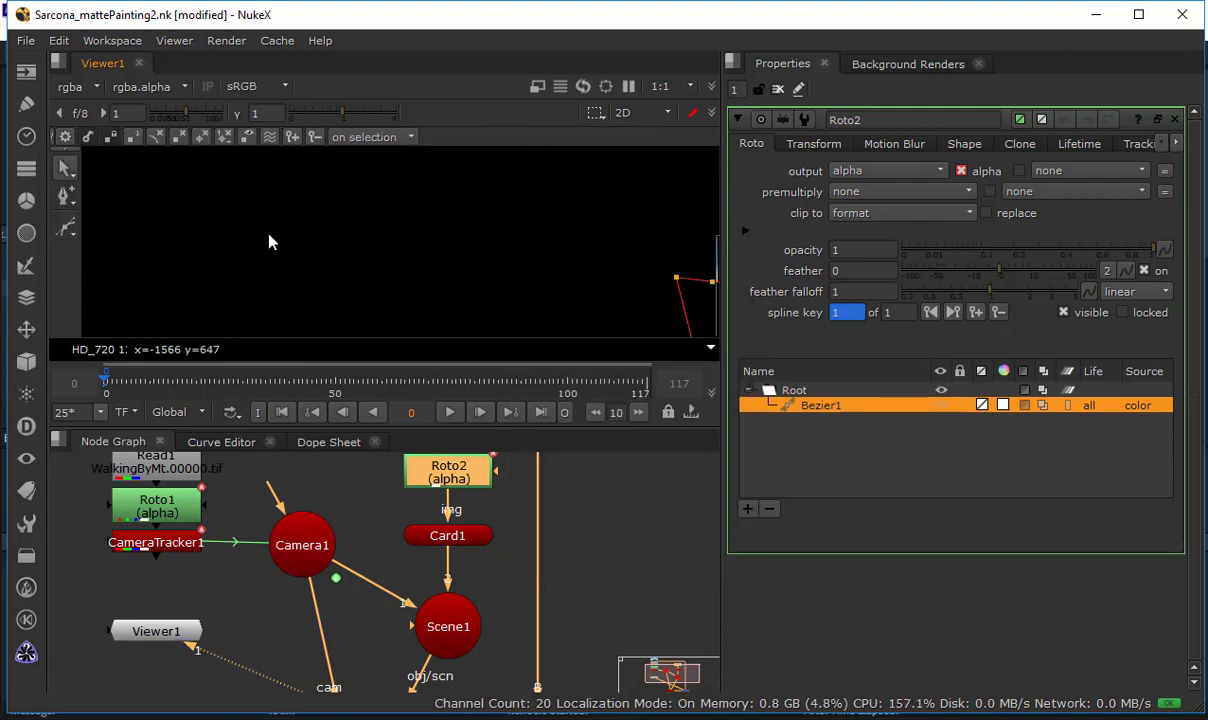
scroll(450, 251, up, 5)
key(f)
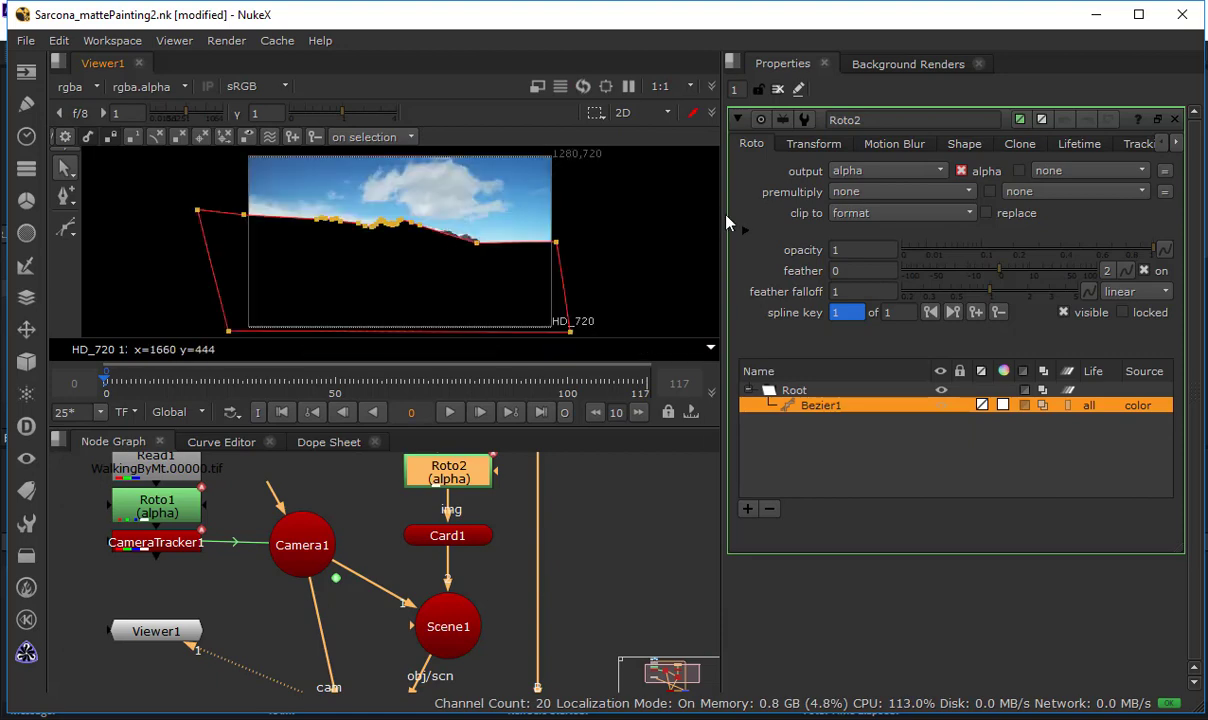
click(1023, 407)
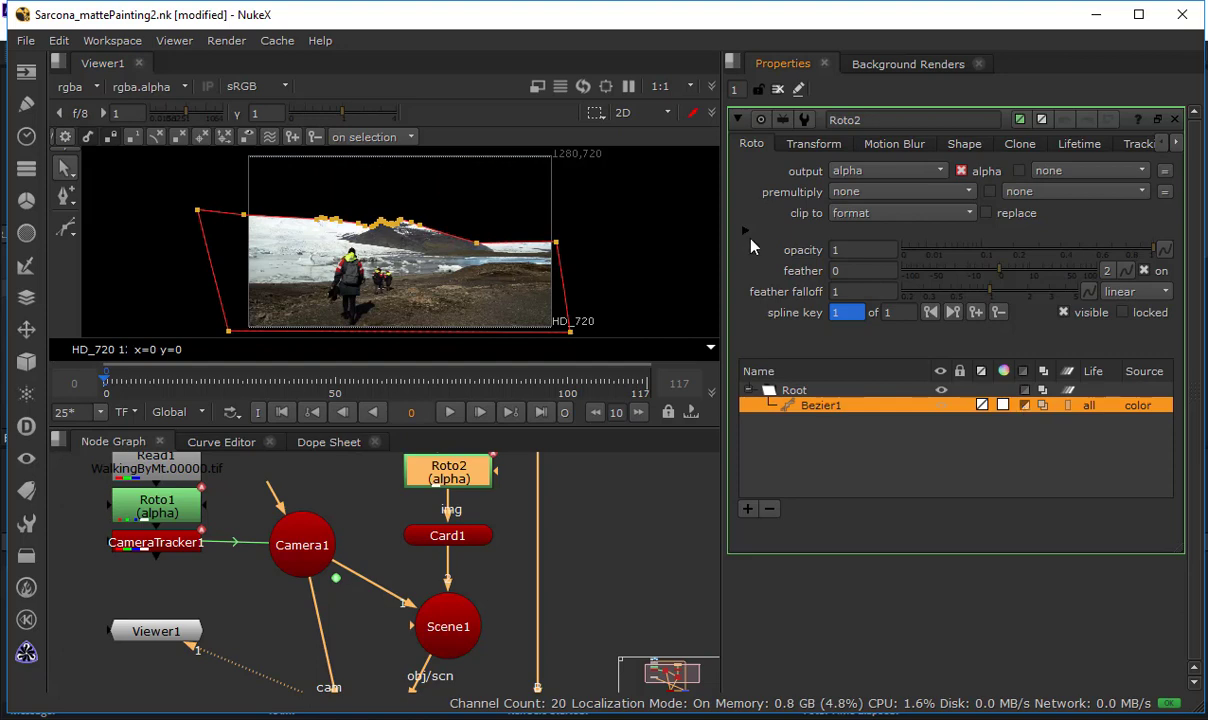
click(779, 90)
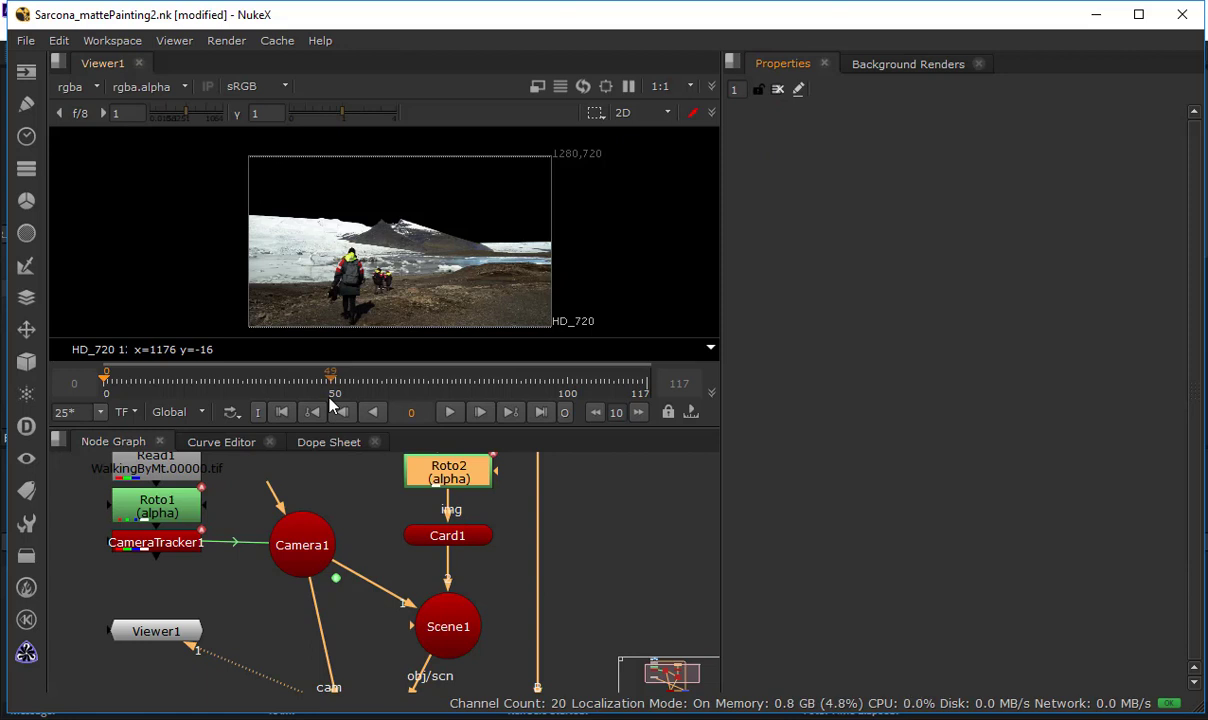
Play the clip and examine how the matte edge holds along the mountain ridgeline
click(456, 412)
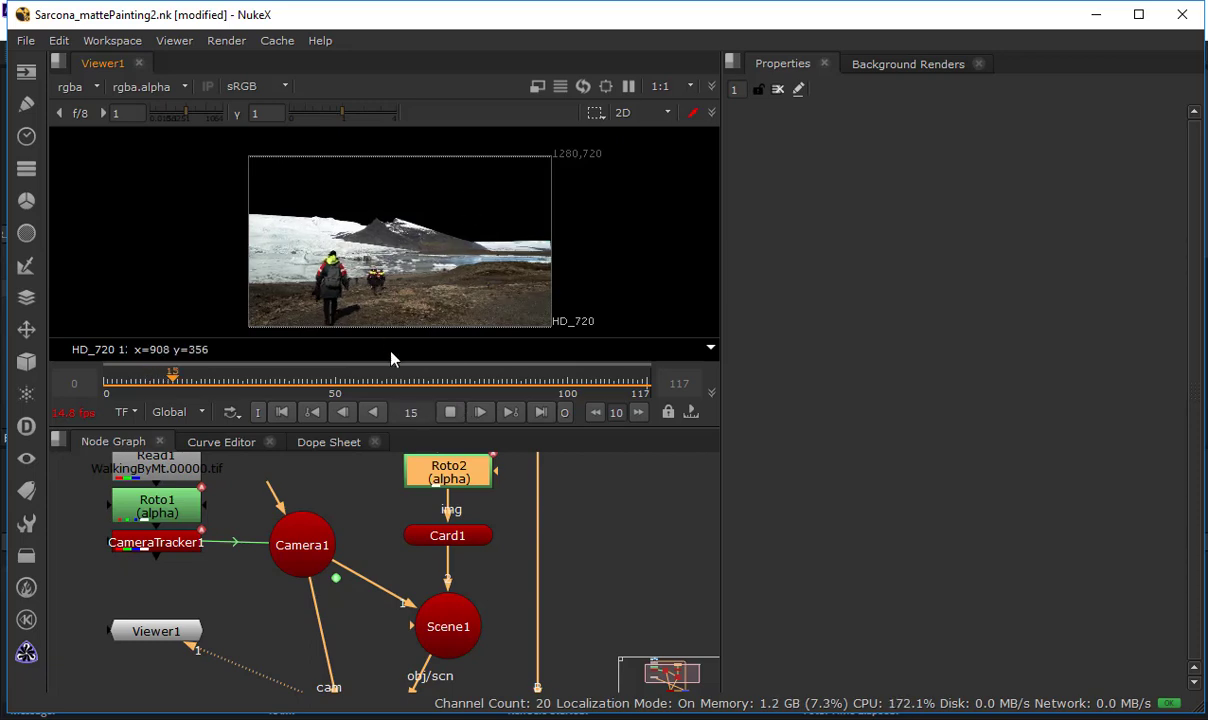
scroll(380, 260, up, 7)
middle_drag(271, 188, 475, 266)
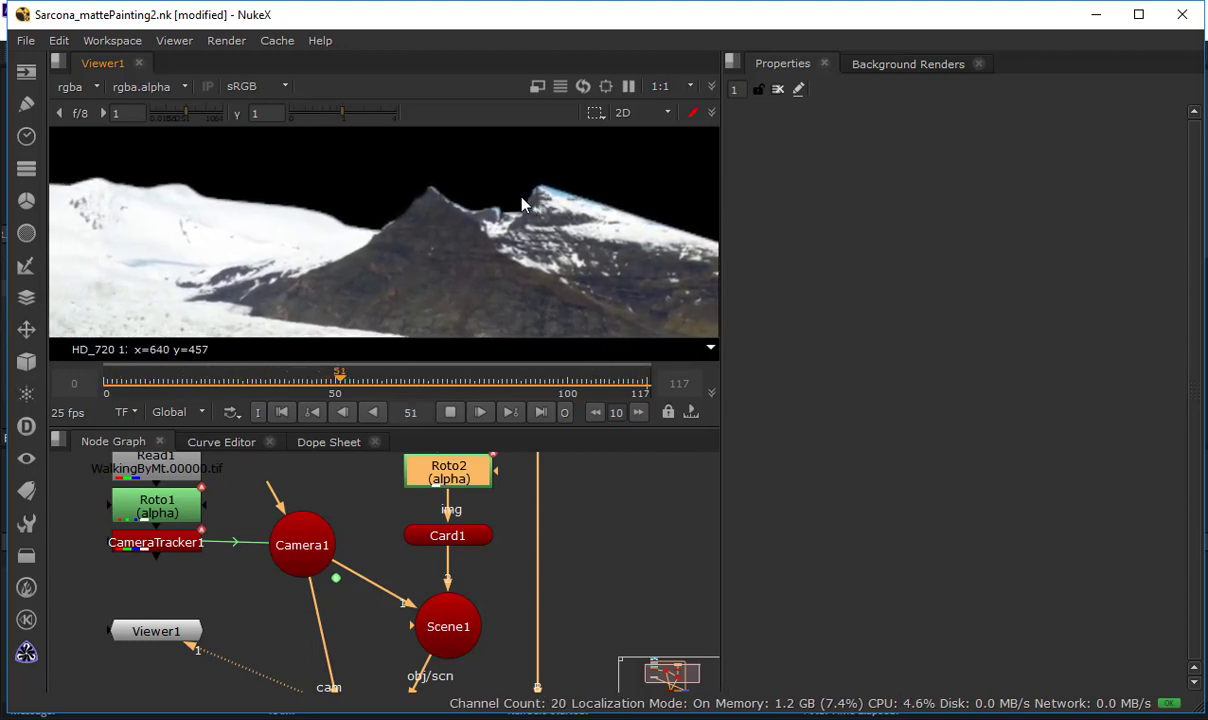
At frame 117, adjust Roto2's Bezier1 points along the dark peak's slope and summit to fit the ridgeline, and close the node properties
click(450, 412)
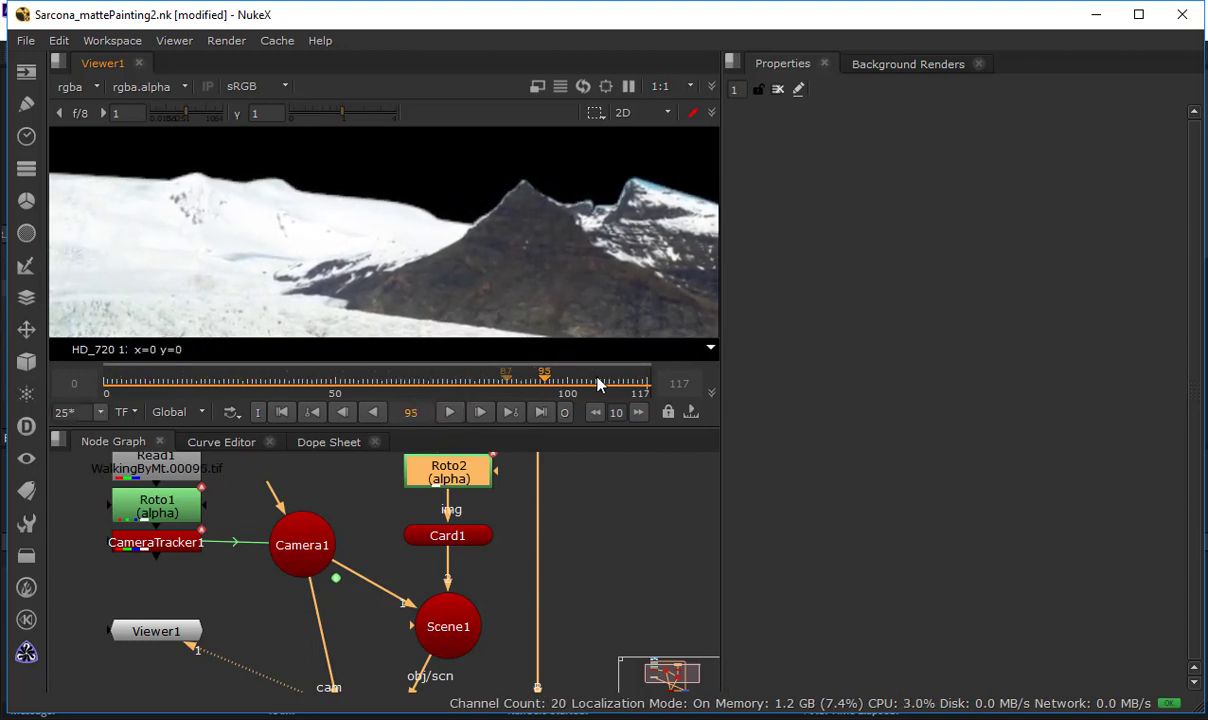
click(540, 412)
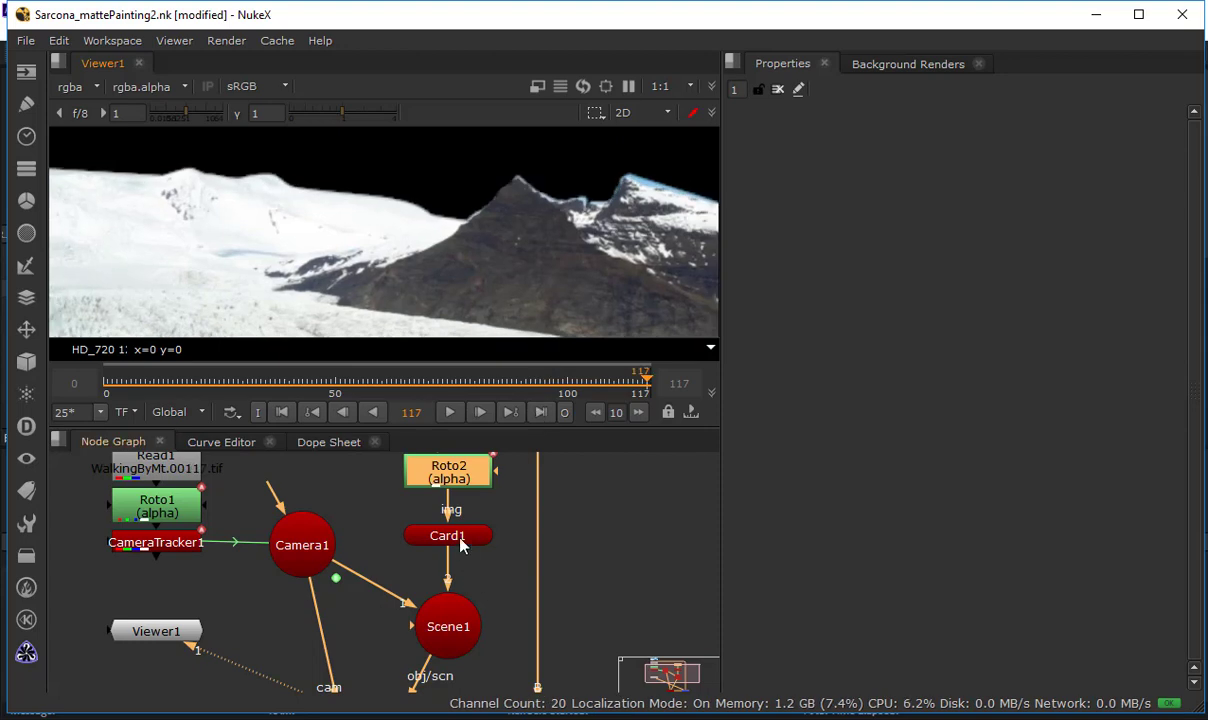
double_click(442, 468)
scroll(480, 222, up, 3)
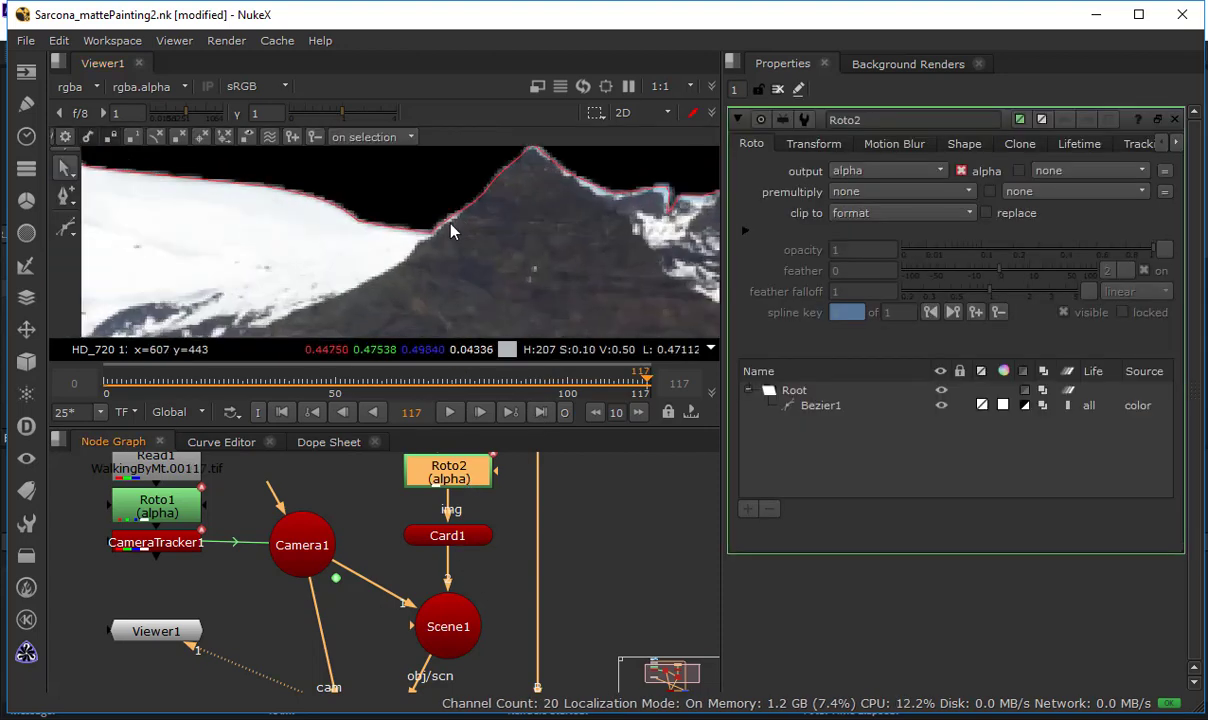
click(435, 236)
drag(434, 235, 459, 216)
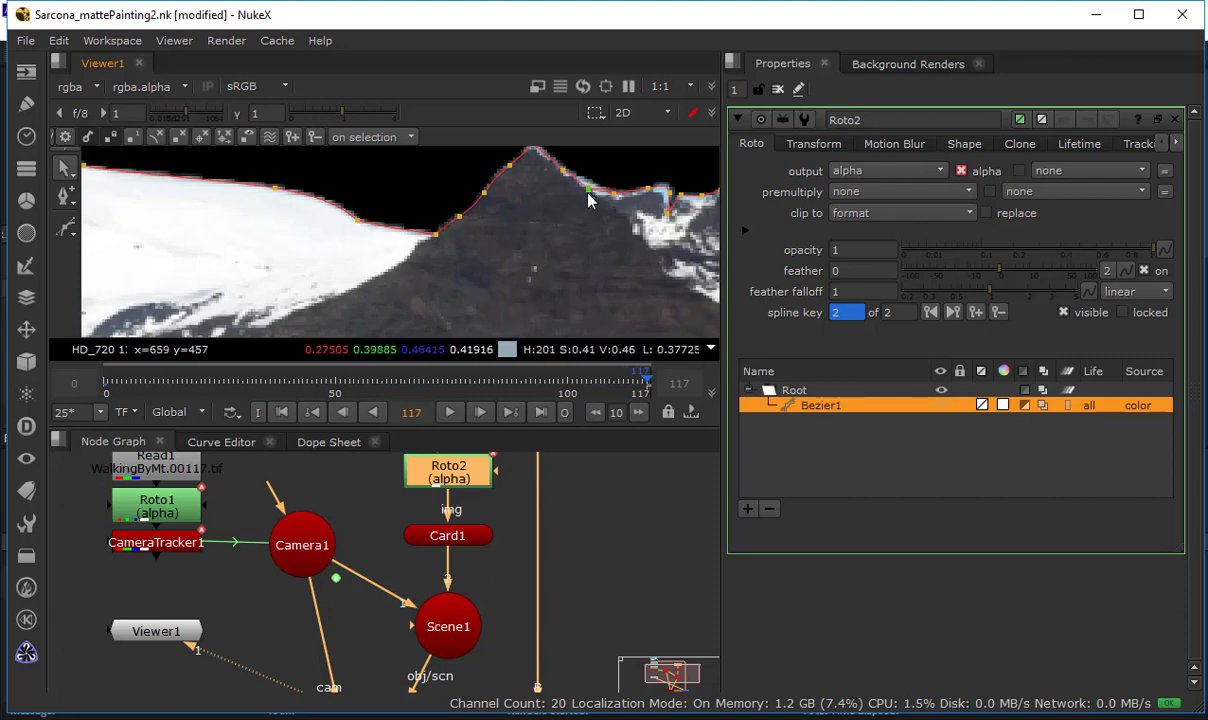
click(561, 174)
middle_drag(541, 183, 536, 211)
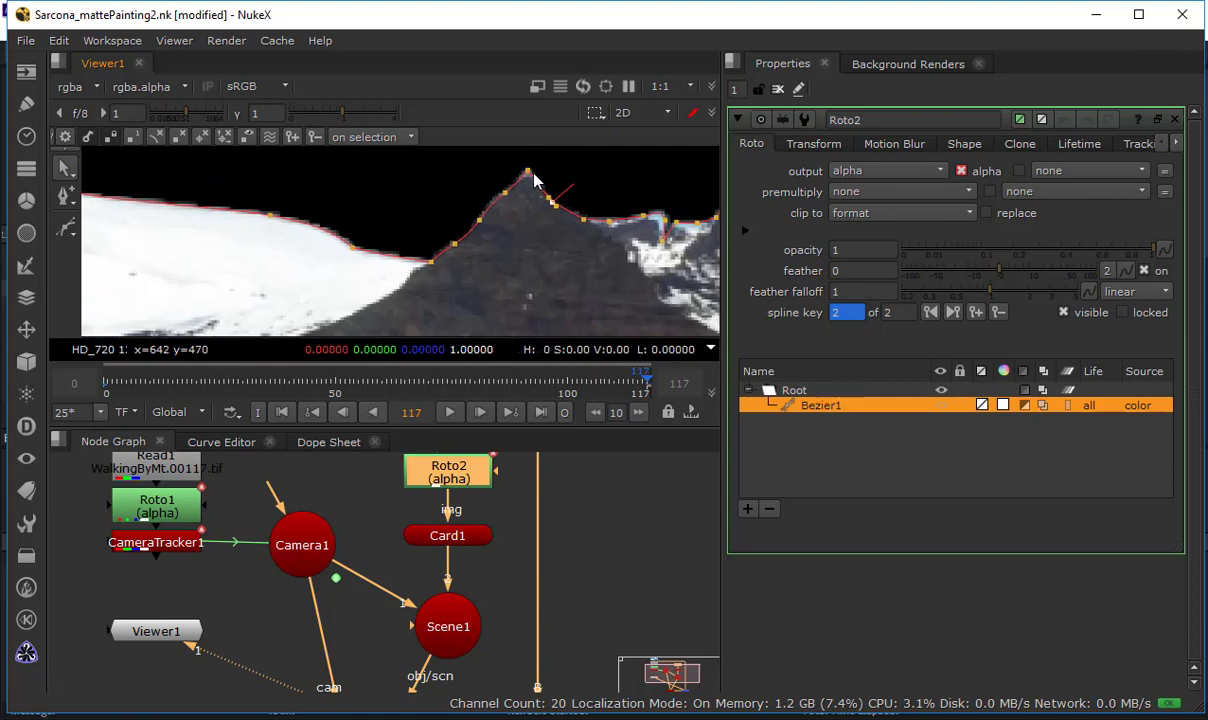
drag(530, 171, 528, 178)
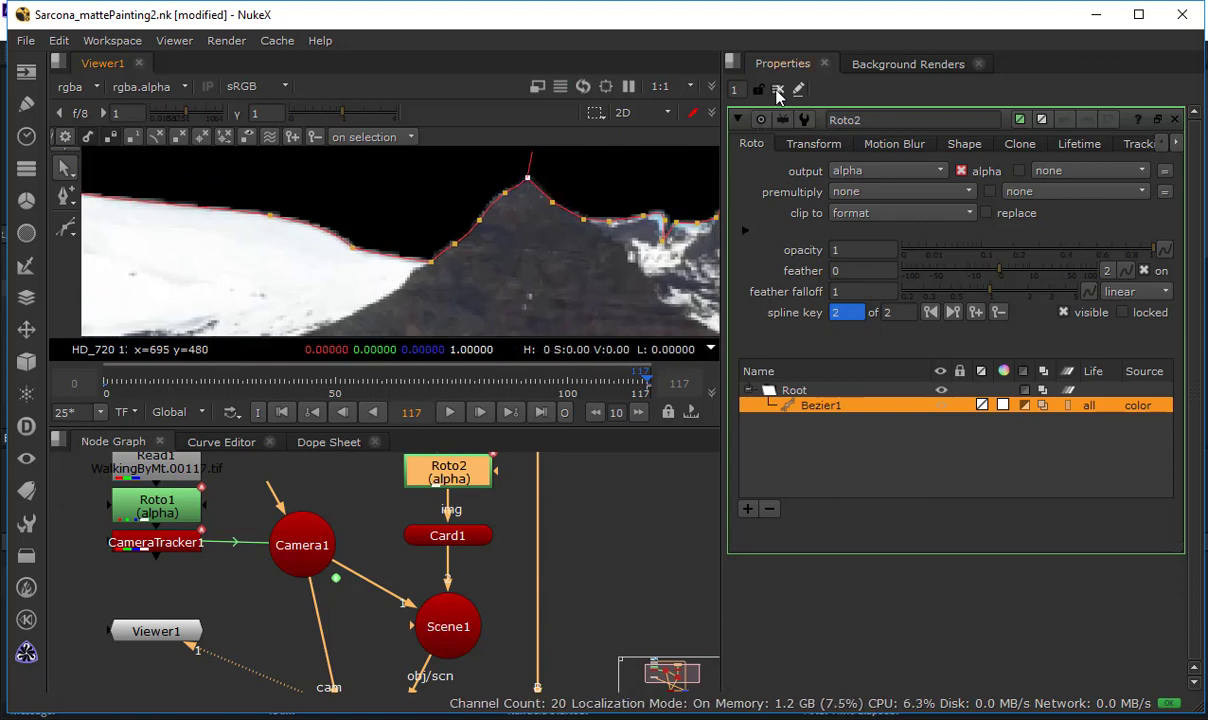
click(778, 89)
Scrub back to frame 15 and check the sky cutout over the whole frame
drag(366, 381, 190, 403)
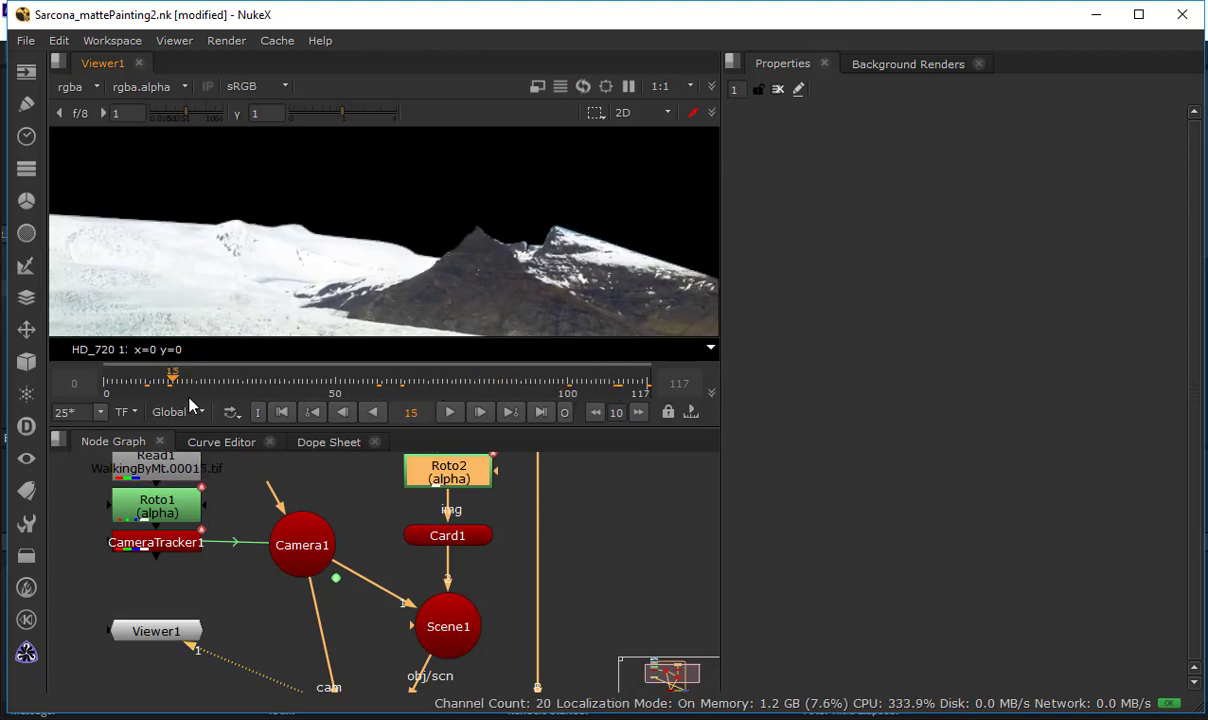
click(614, 536)
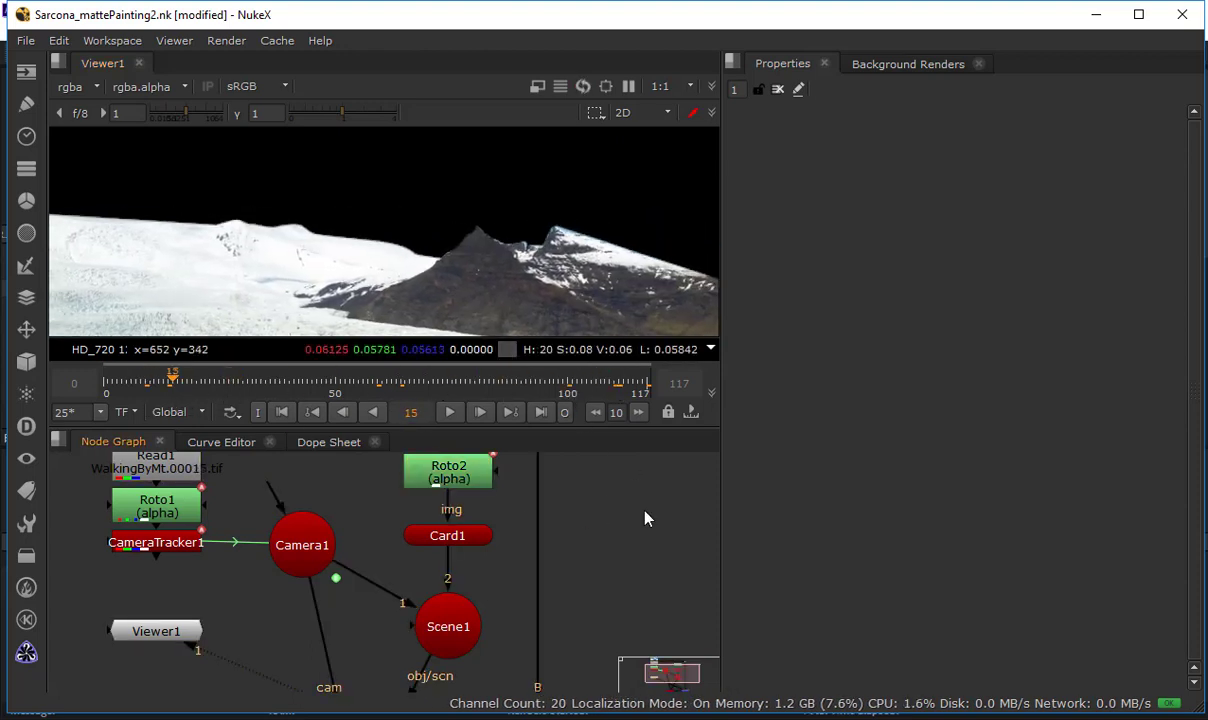
scroll(645, 518, down, 3)
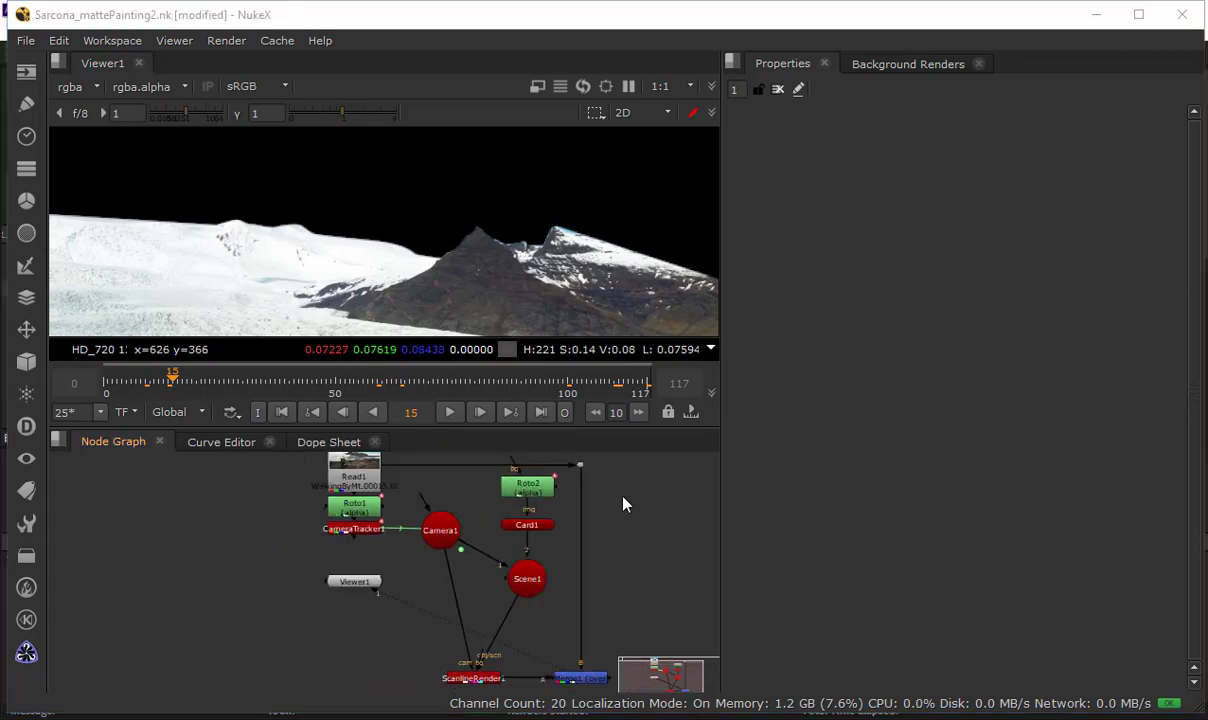
scroll(504, 296, down, 3)
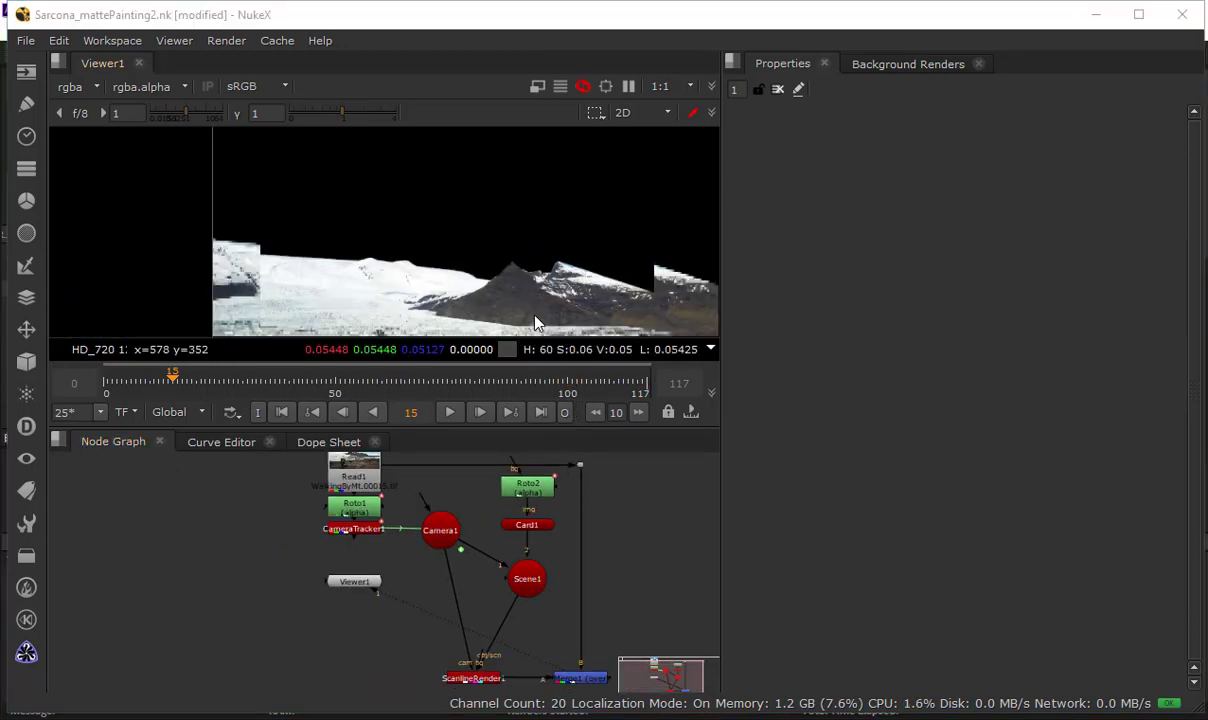
scroll(450, 250, down, 1)
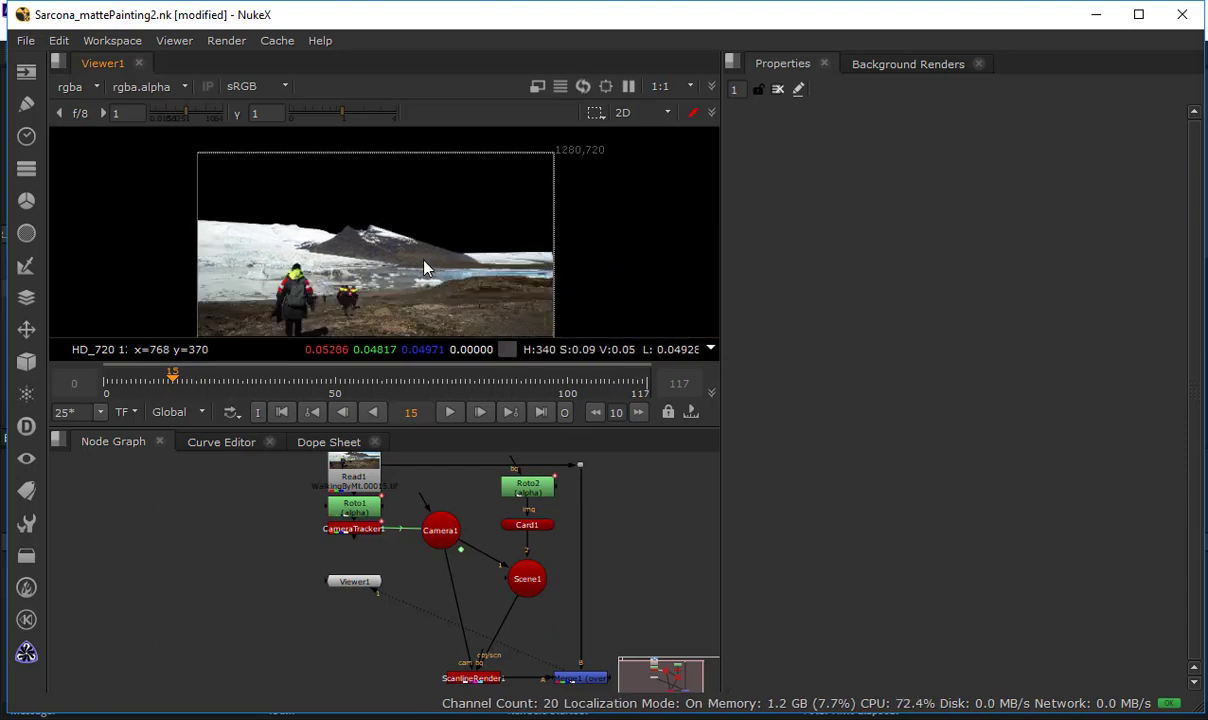
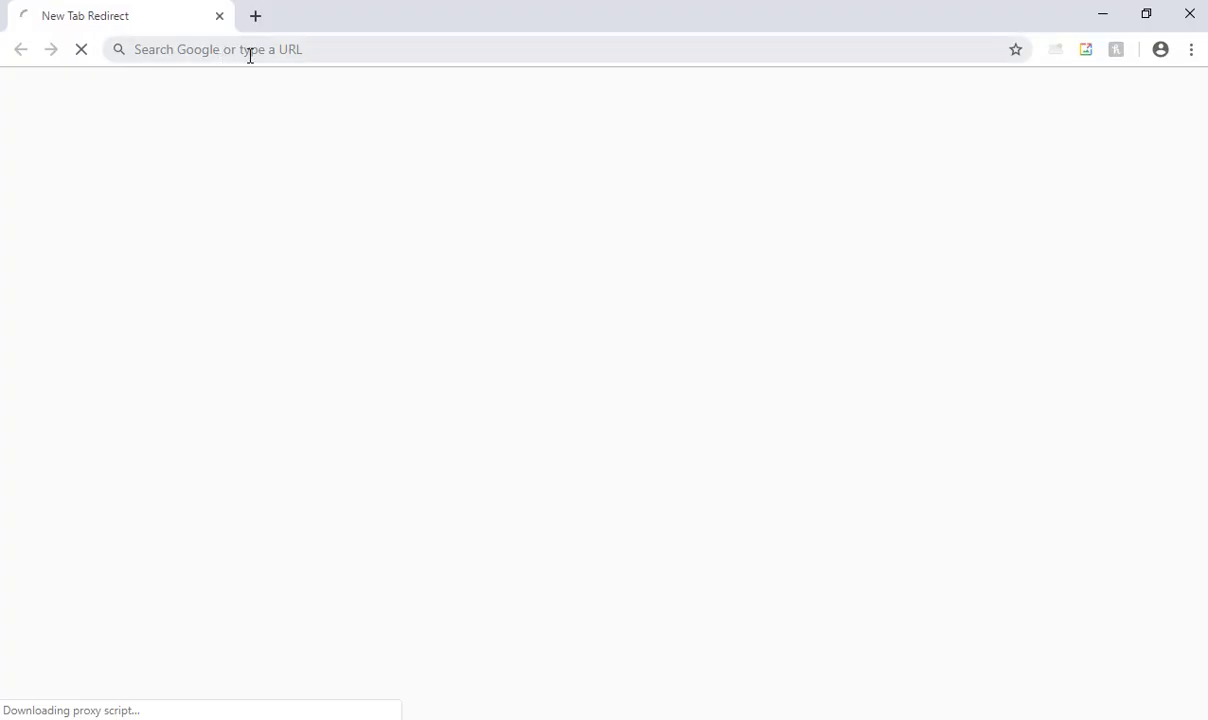
Open textures.com in the web browser and search the site for building
click(251, 50)
text(textures.com)
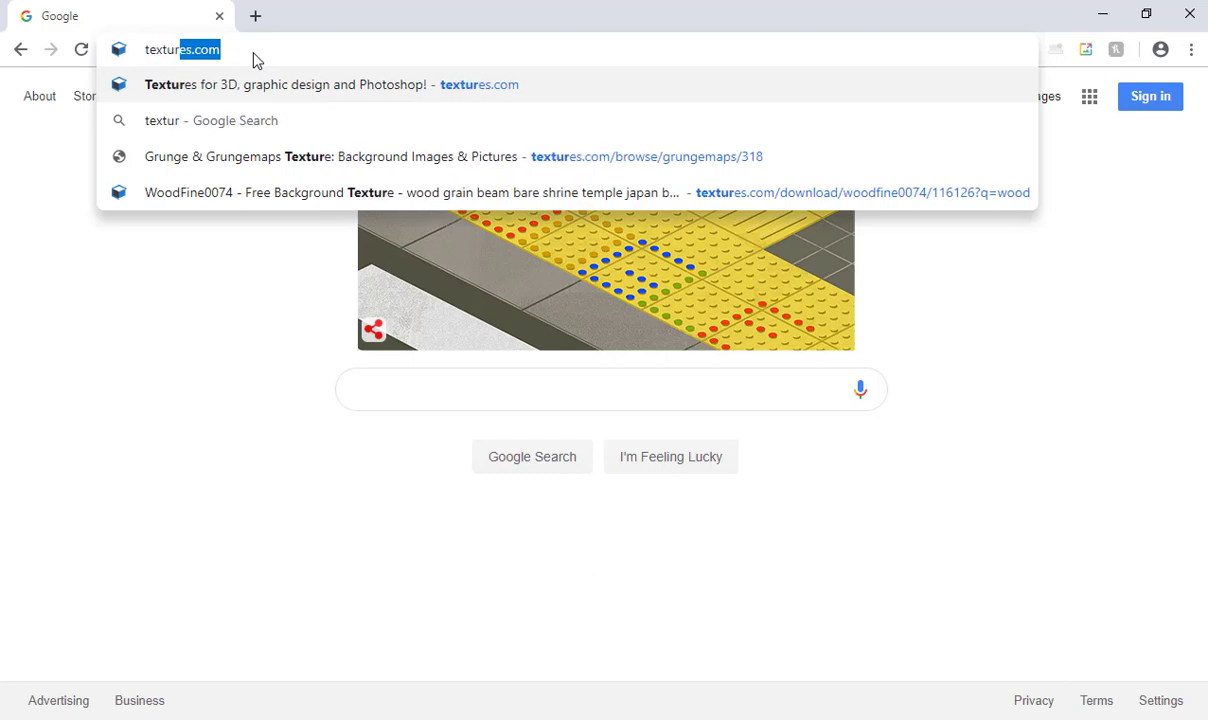
key(Return)
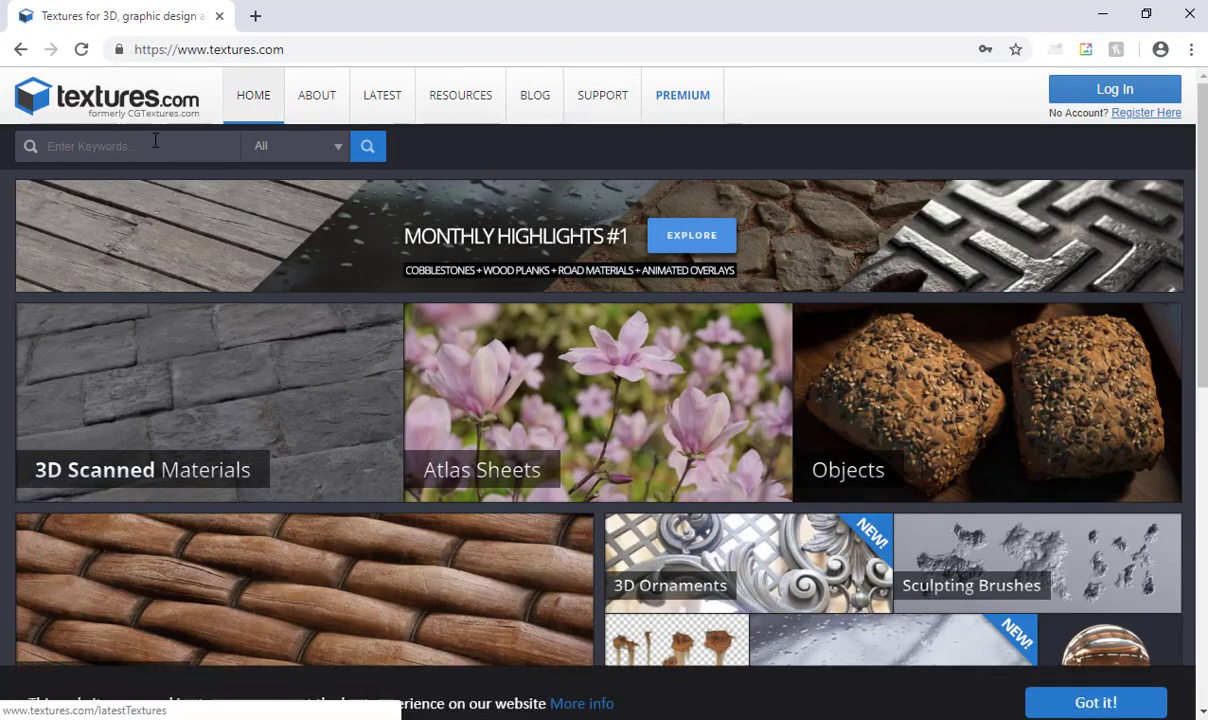
click(155, 140)
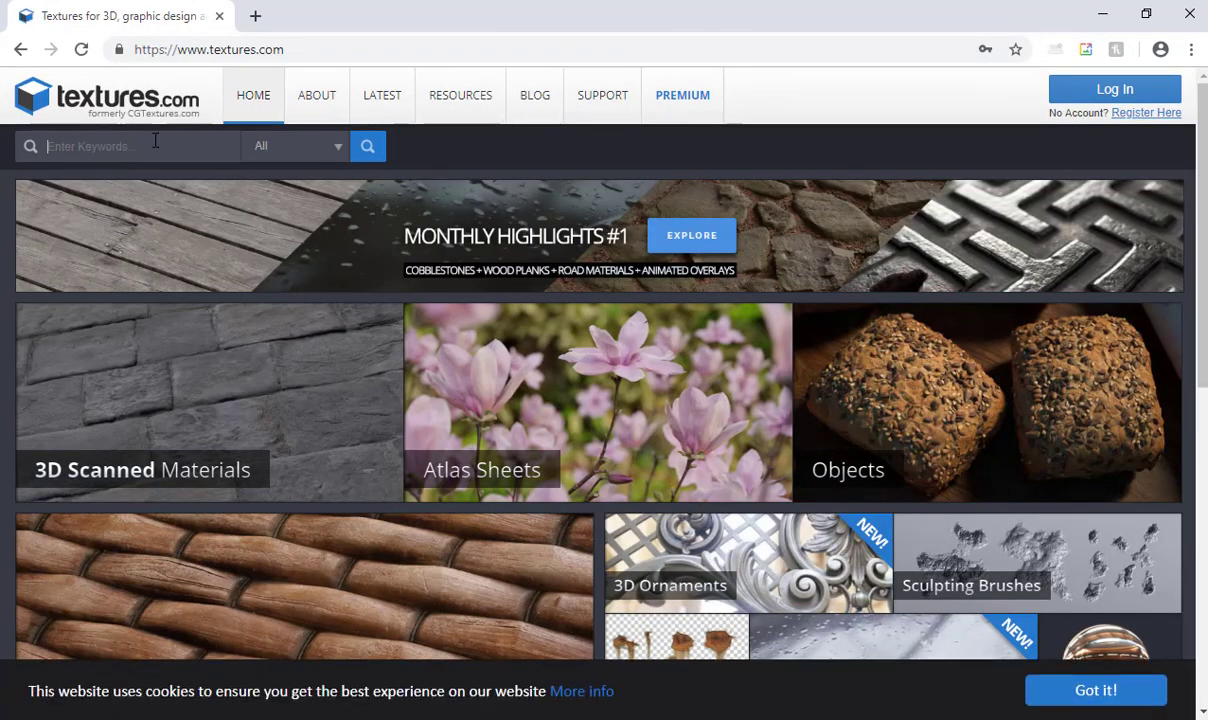
text(building)
key(Return)
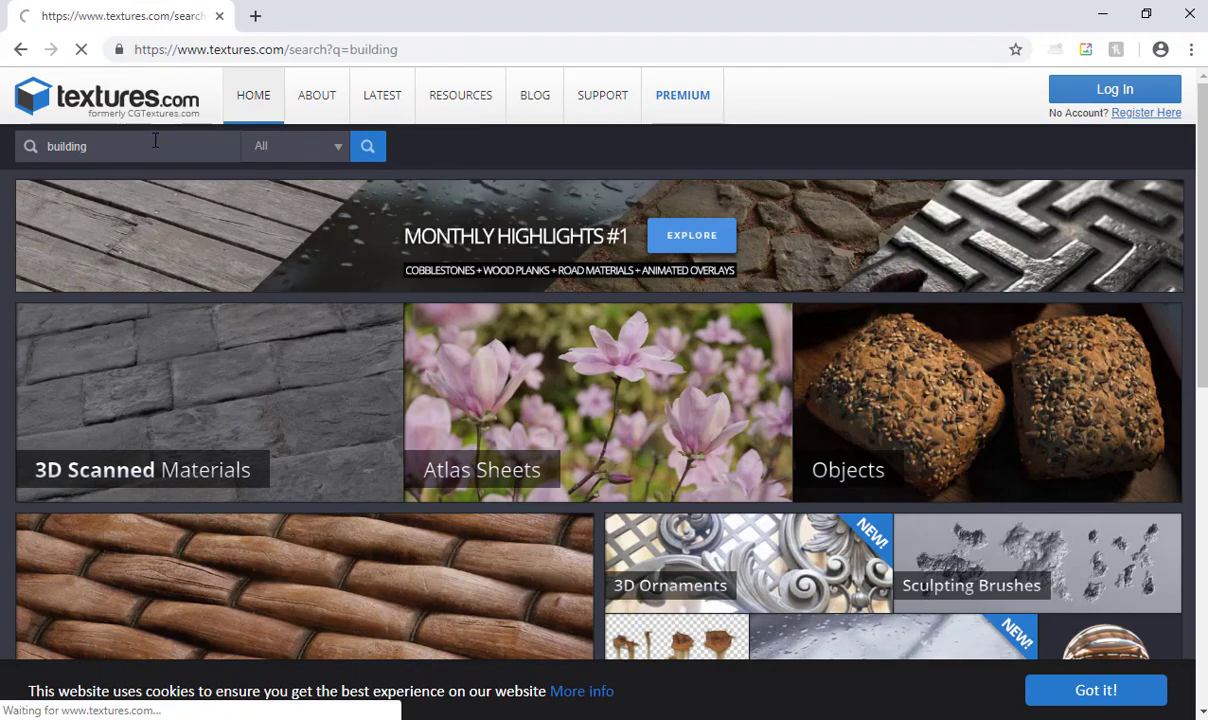
Browse the building results and open the BuildingsWildWest0003 texture of the old hillside town
scroll(666, 359, down, 4)
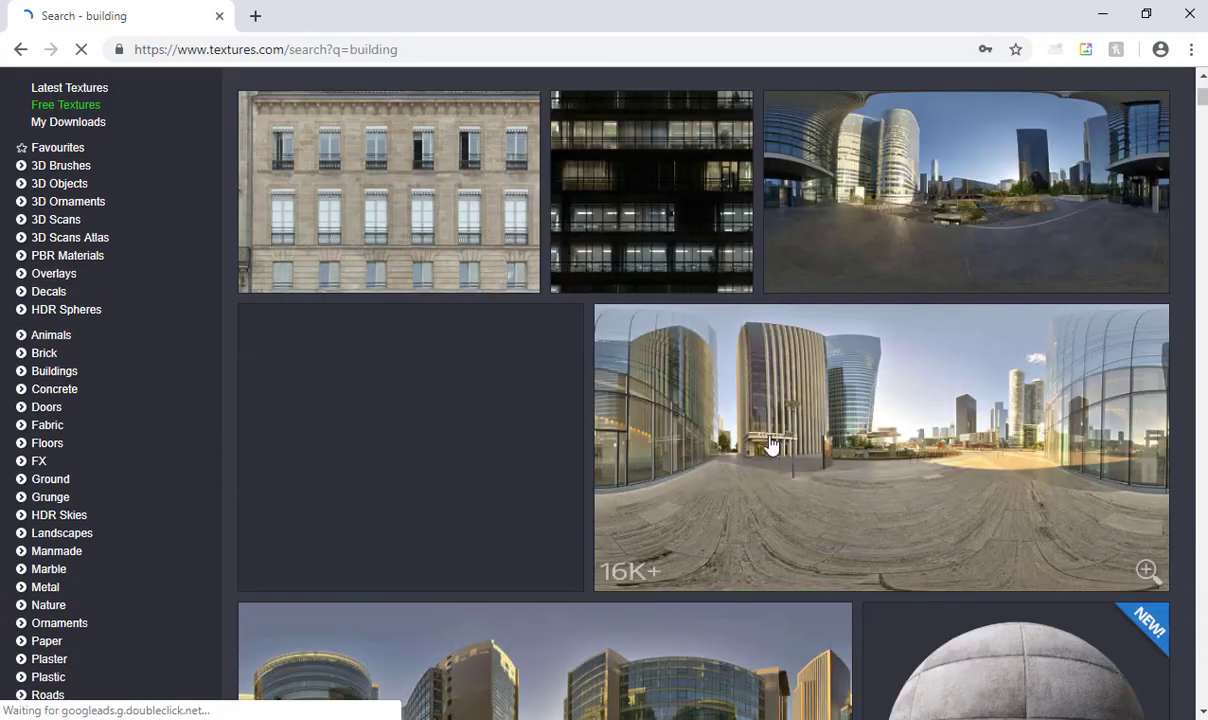
scroll(795, 423, down, 15)
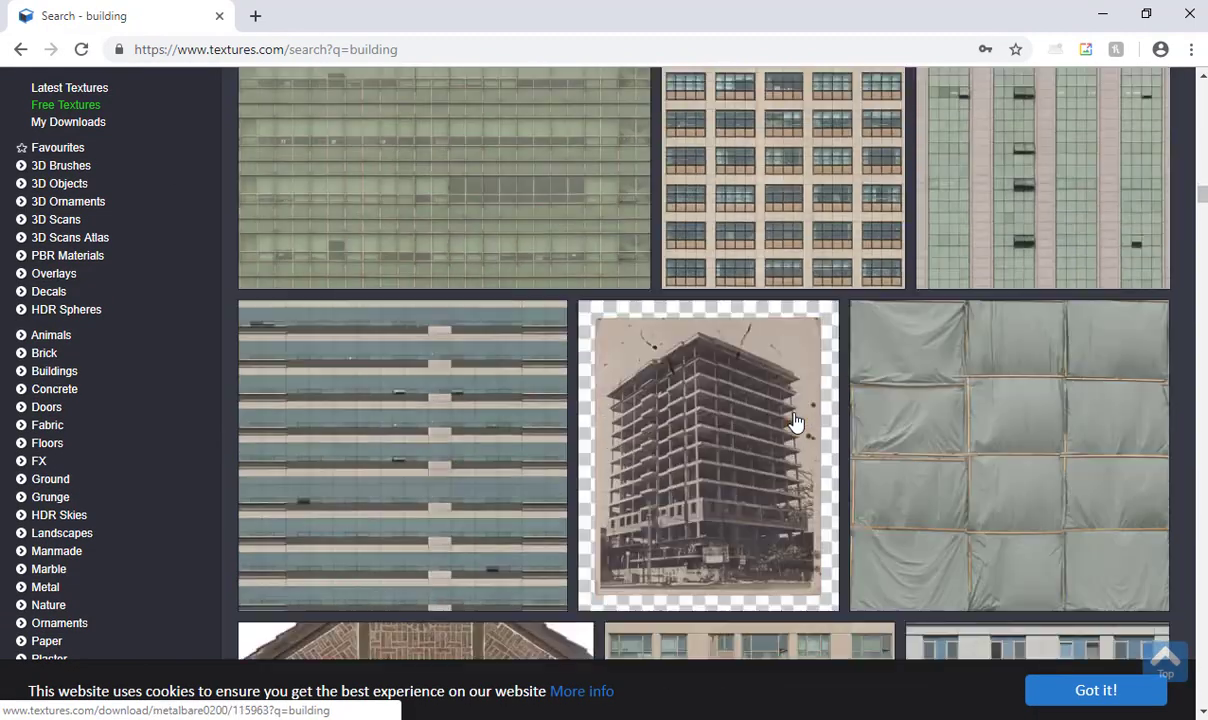
scroll(795, 423, down, 5)
scroll(984, 445, up, 4)
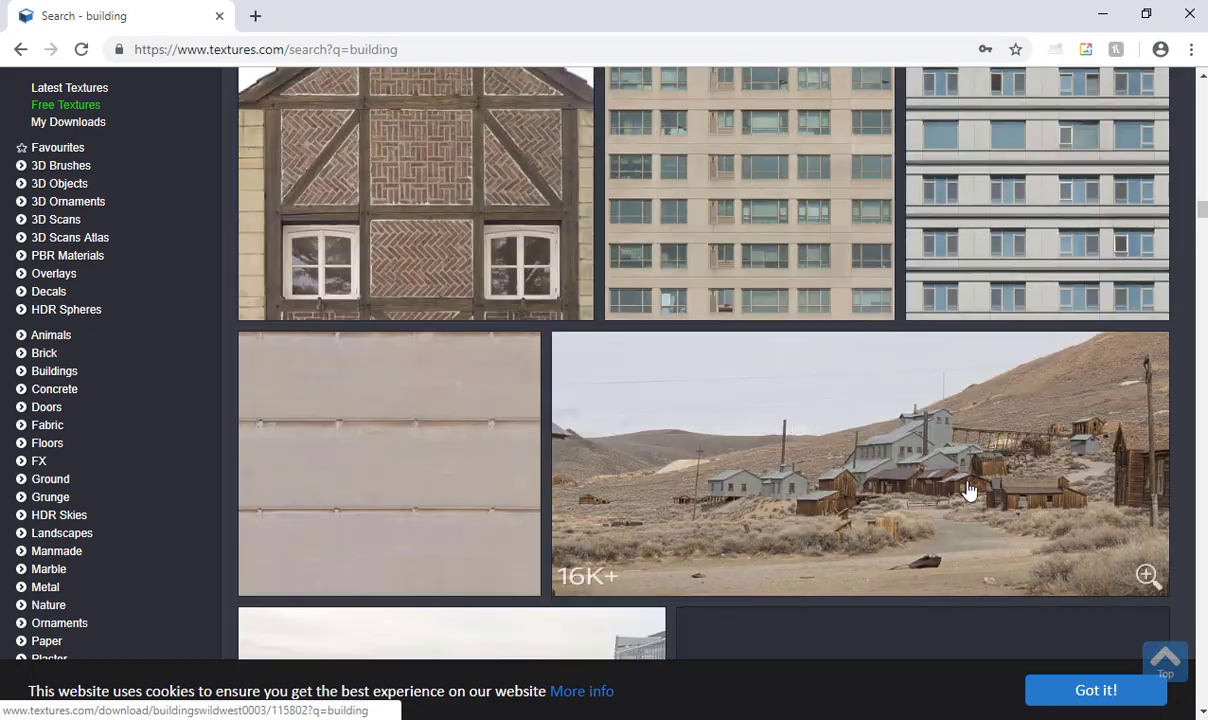
click(985, 473)
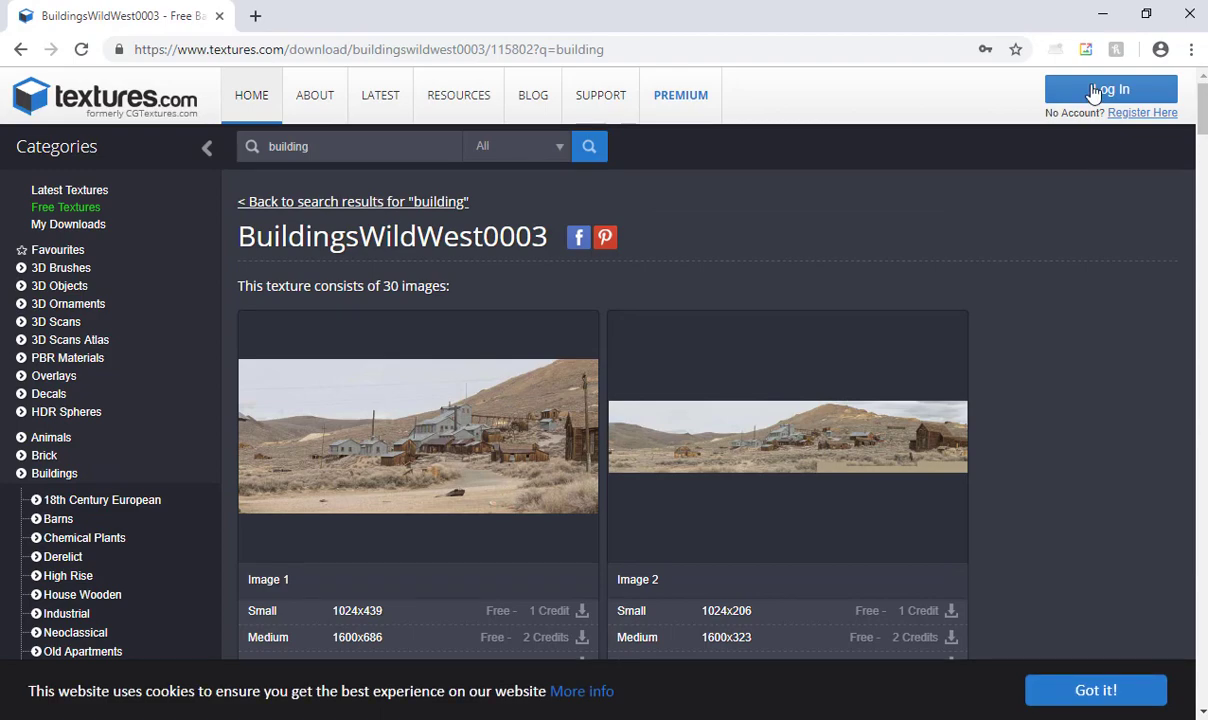
Log in to the site and download Image 1 of BuildingsWildWest0003 in the Medium 1600x686 size
click(1100, 90)
click(718, 282)
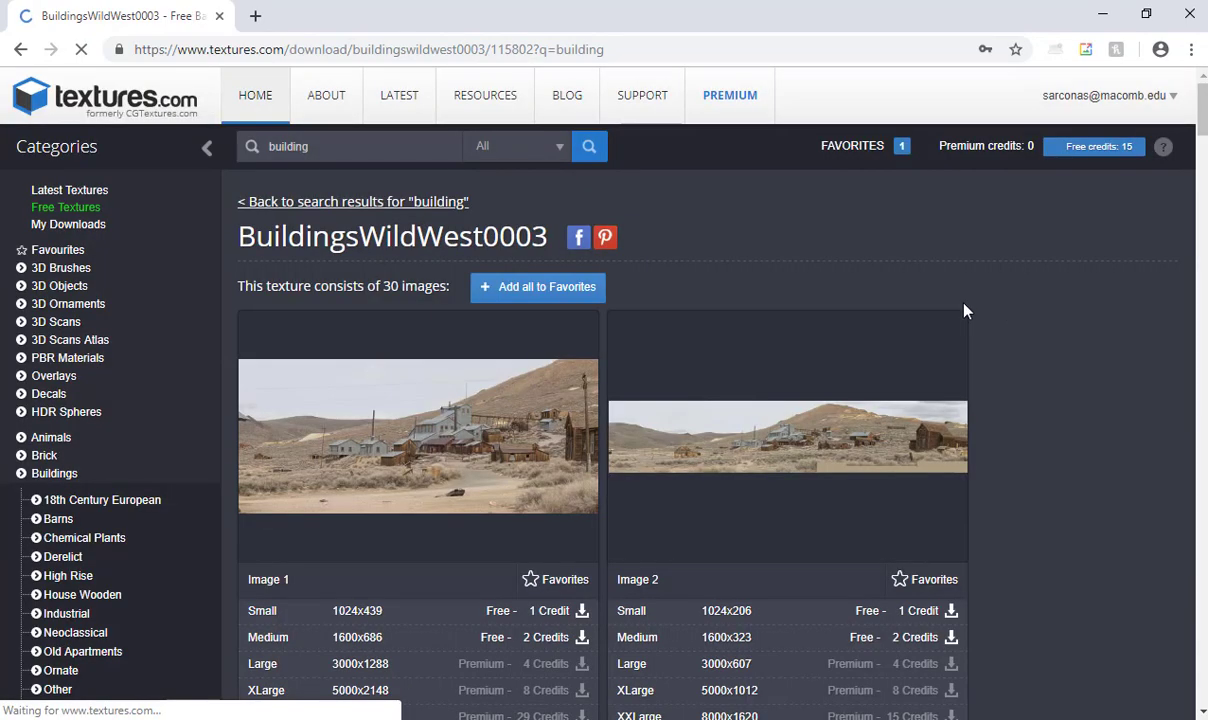
scroll(707, 350, down, 1)
scroll(707, 350, down, 1)
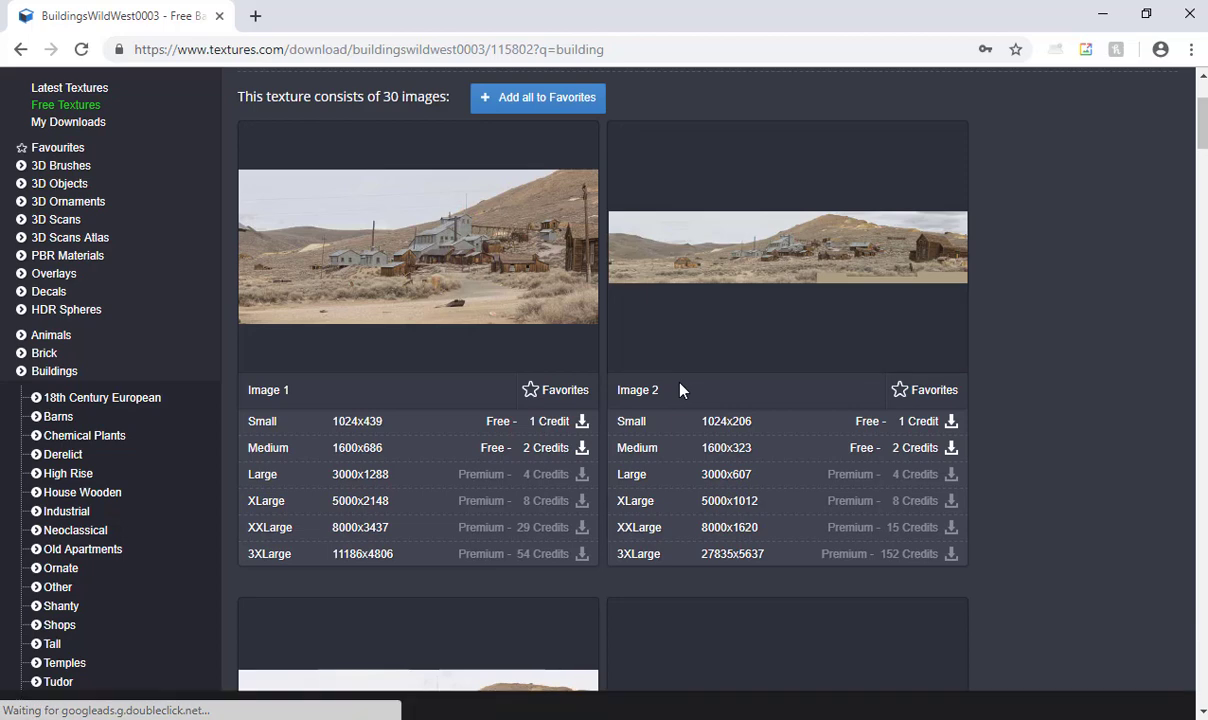
click(268, 462)
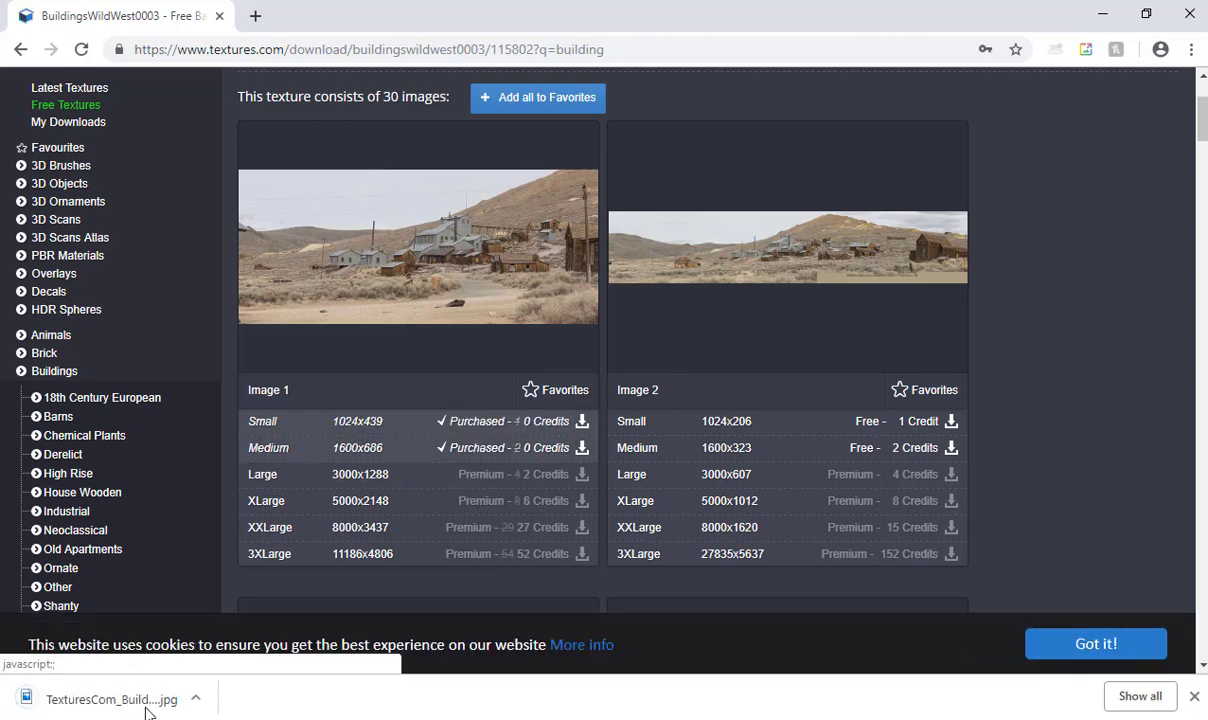
Show the downloaded buildings image in its Downloads folder
click(196, 698)
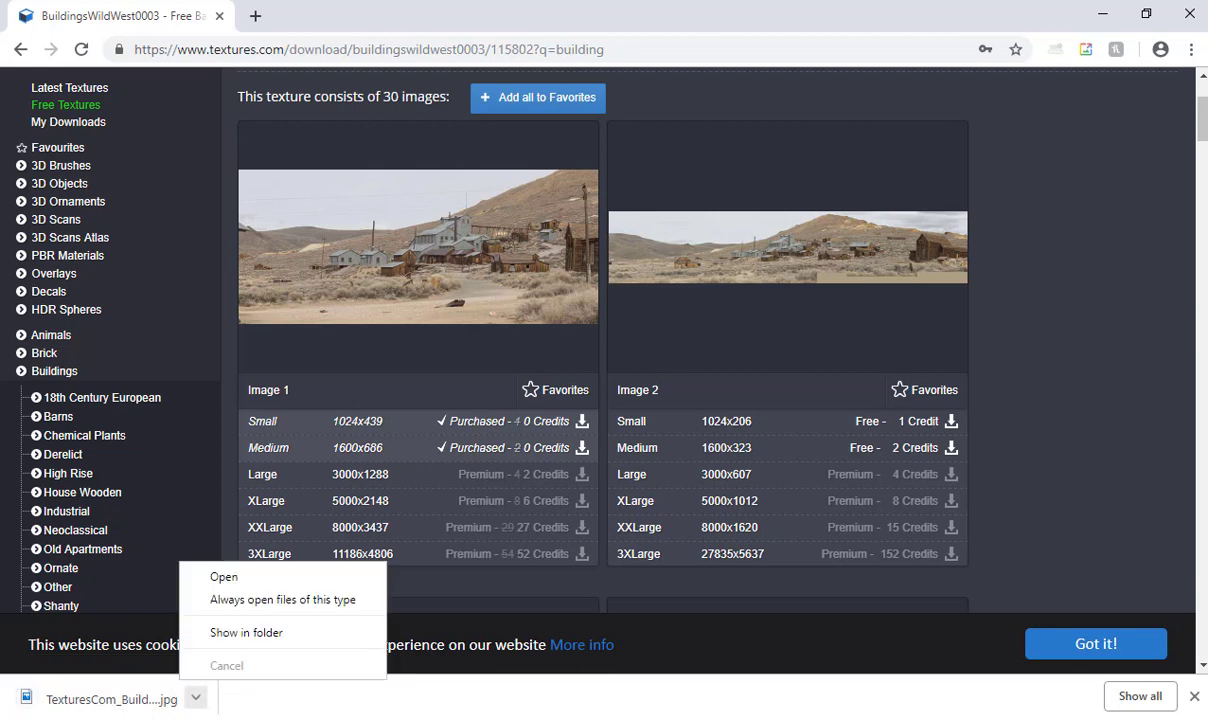
click(246, 632)
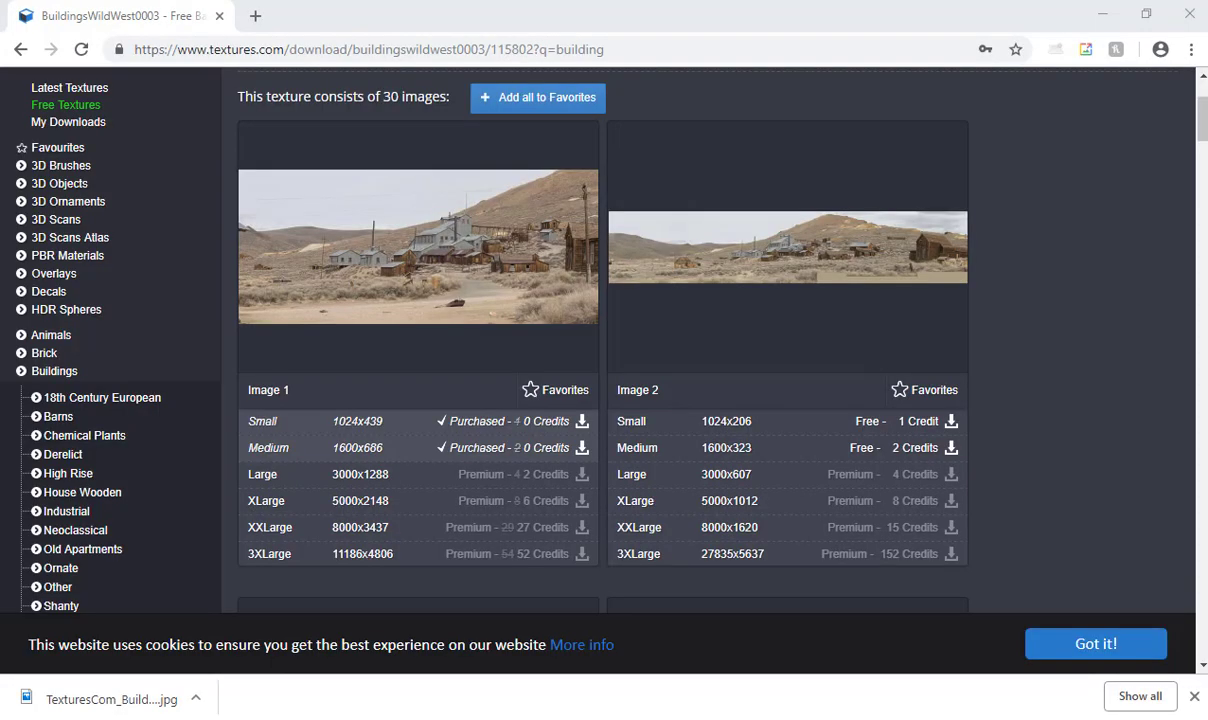
key(alt+Tab)
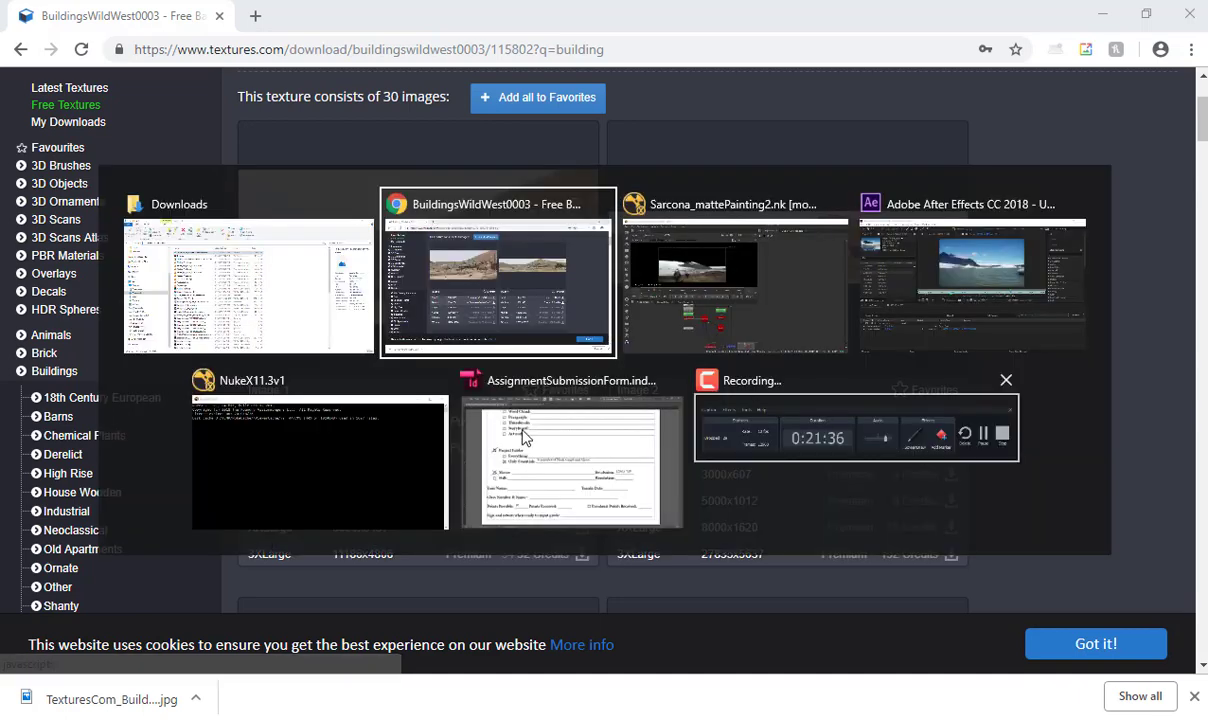
key(alt+shift+Tab)
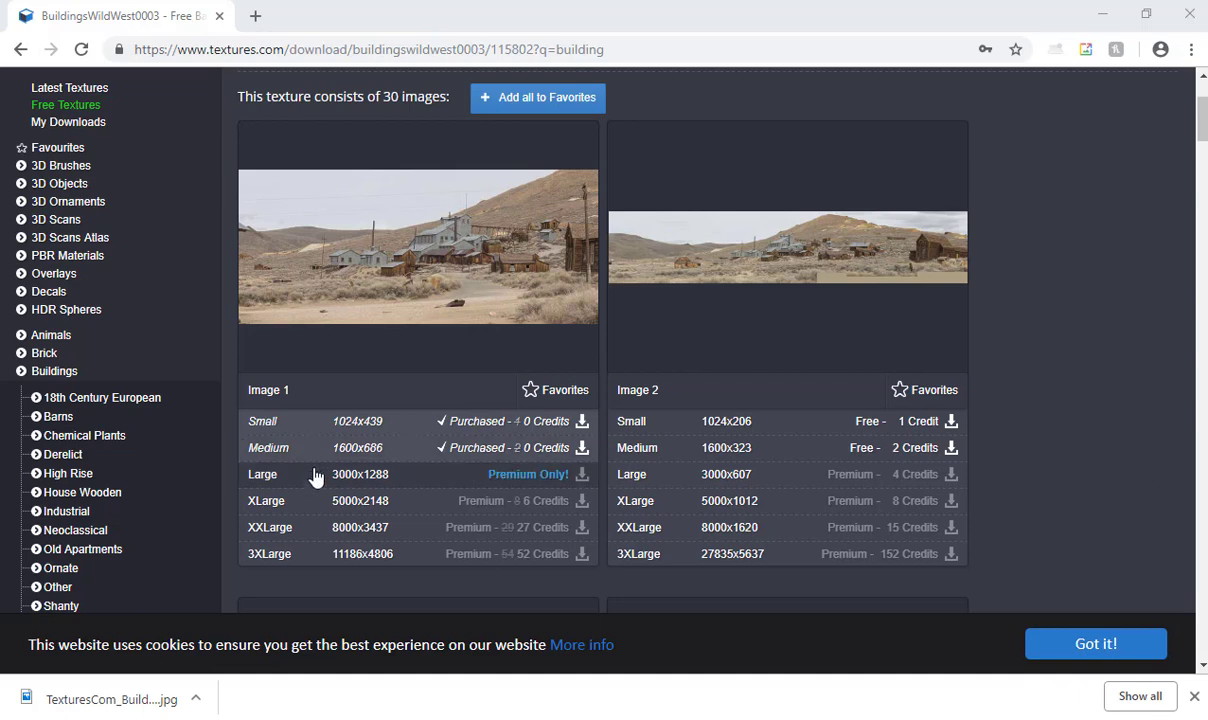
Switch to NukeX and read in TexturesCom_BuildingsWildWest0003_152_M.jpg from the project's Artwork folder
key(alt+Tab)
key(alt+Tab)
key(alt+Tab)
key(alt+Tab)
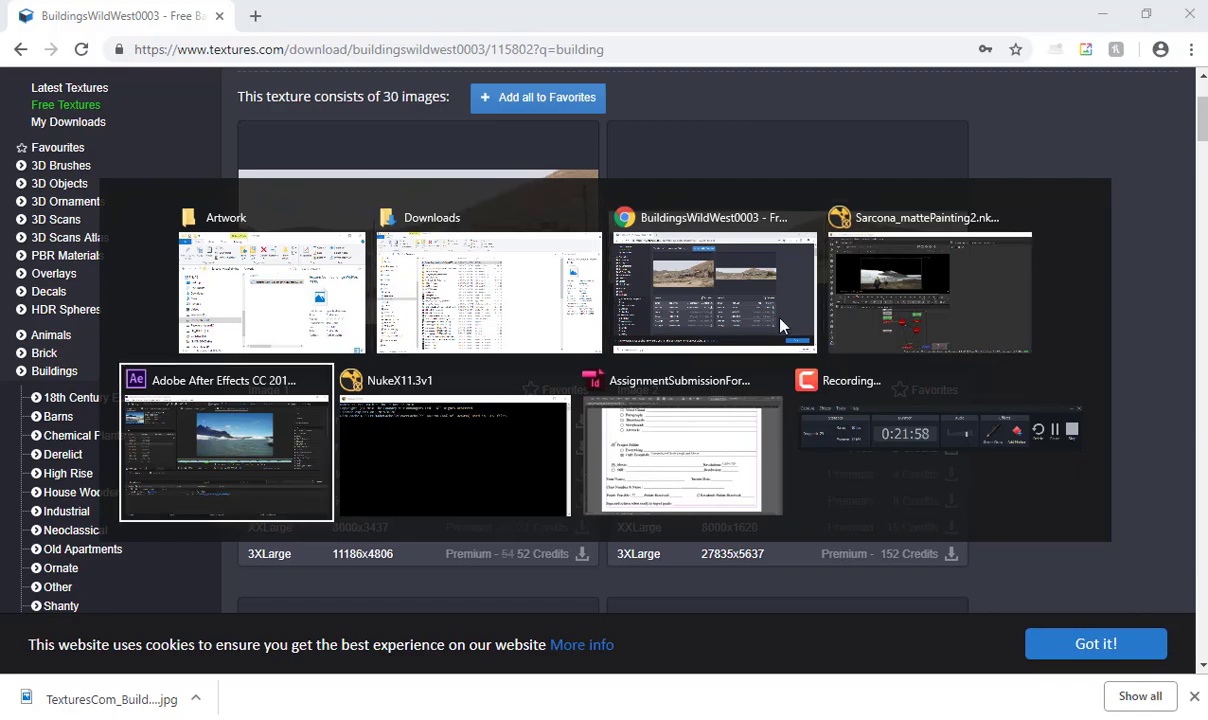
click(840, 285)
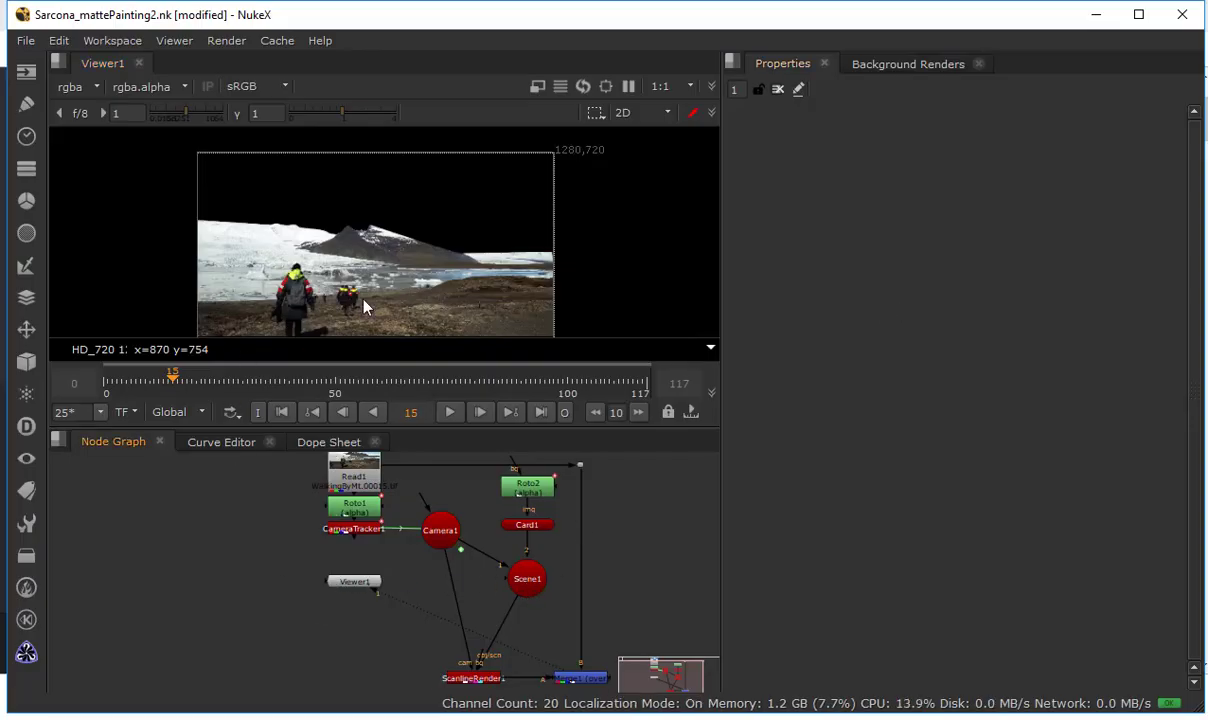
key(r)
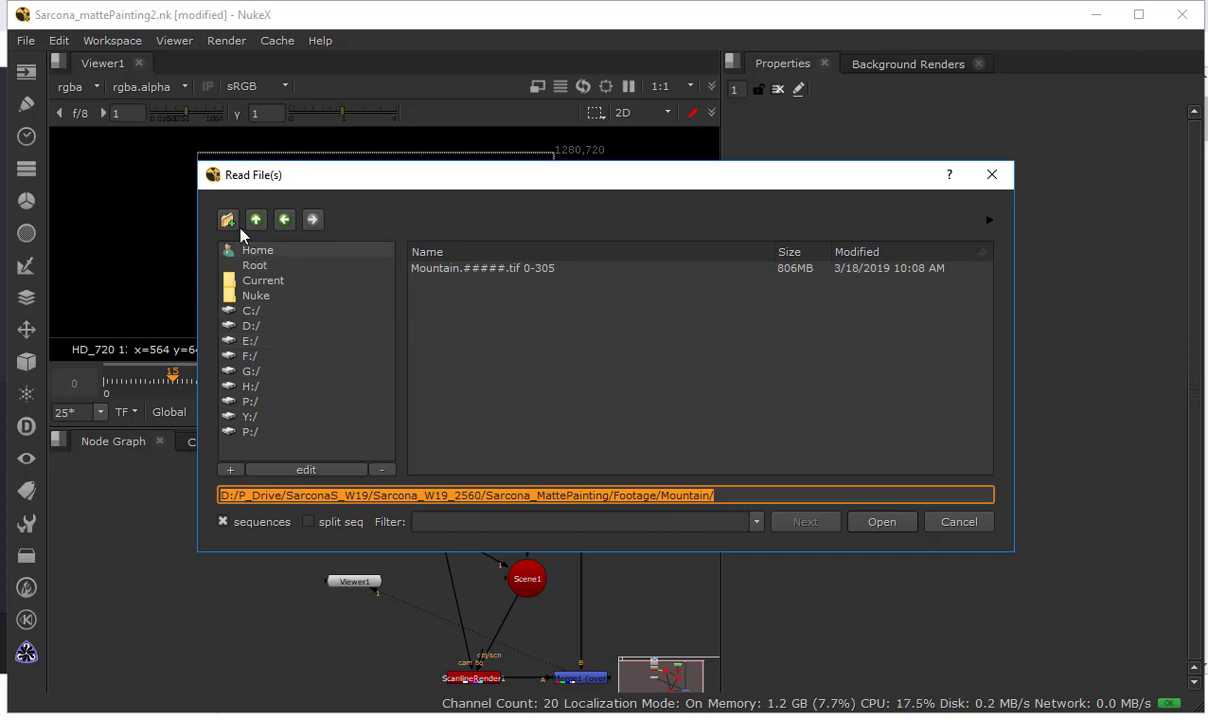
click(284, 219)
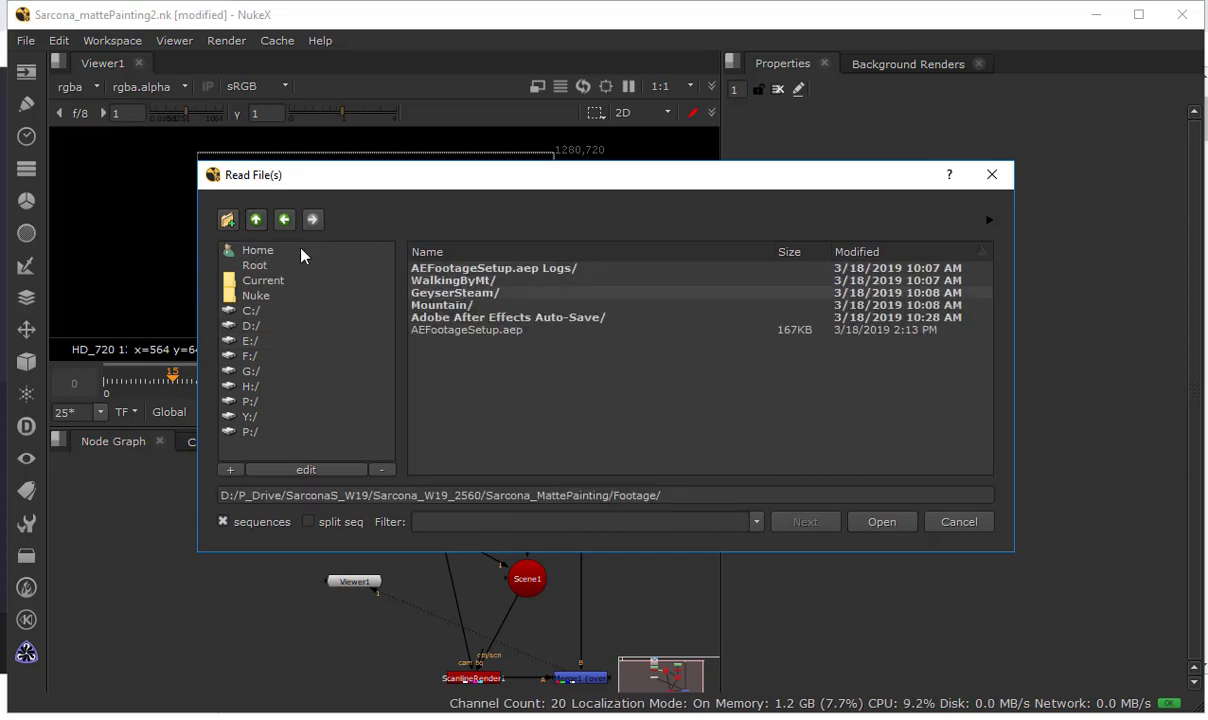
click(256, 219)
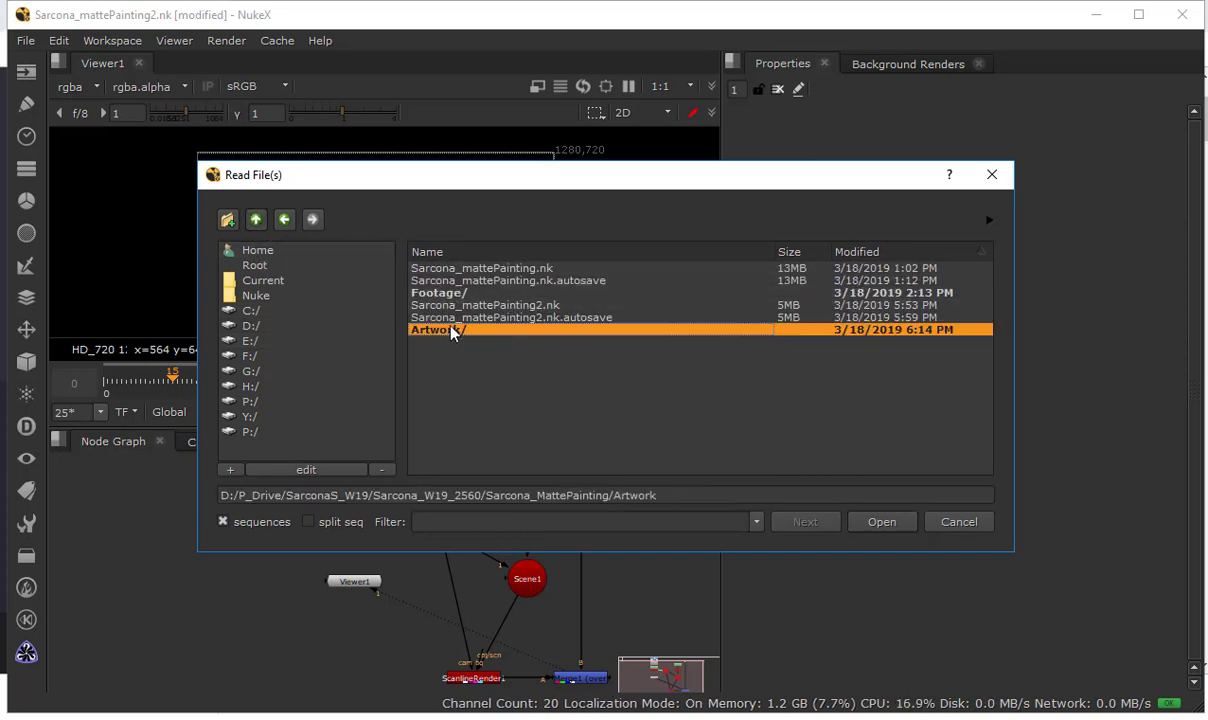
double_click(450, 329)
double_click(453, 269)
View the buildings image in Viewer1 and compare its hillside houses with the mountain slopes in the Read1 footage
key(1)
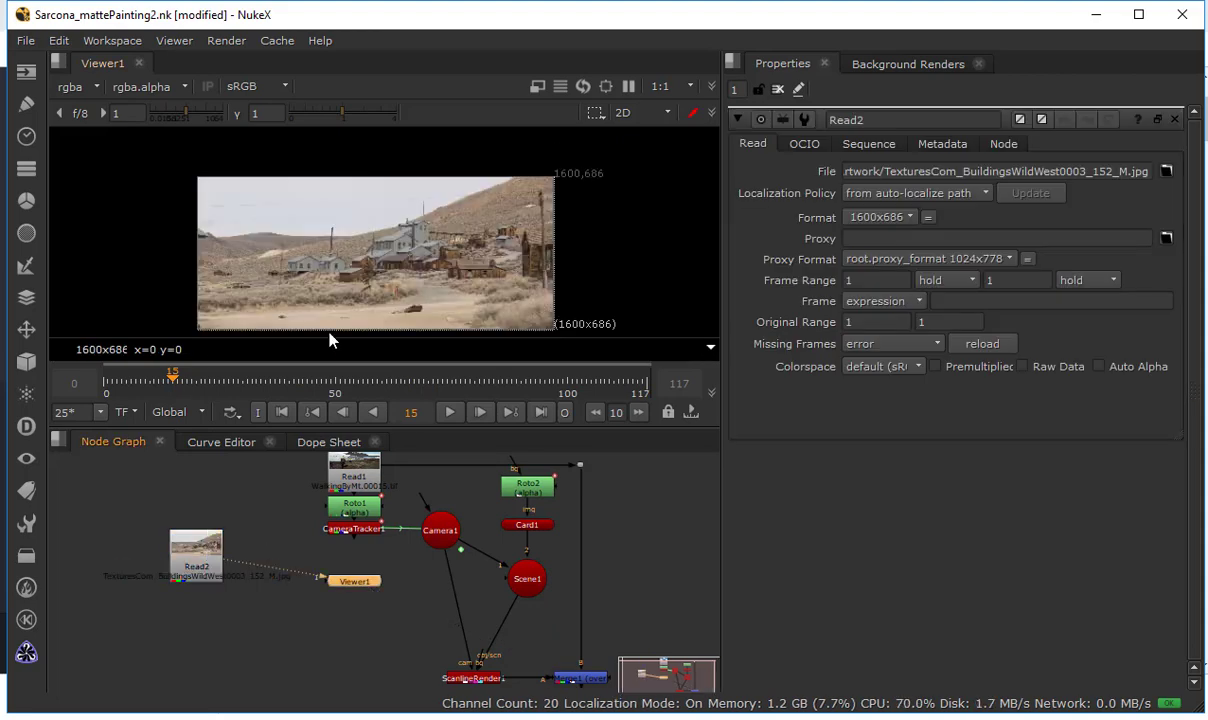
scroll(462, 187, up, 3)
middle_drag(432, 256, 481, 183)
scroll(481, 188, up, 2)
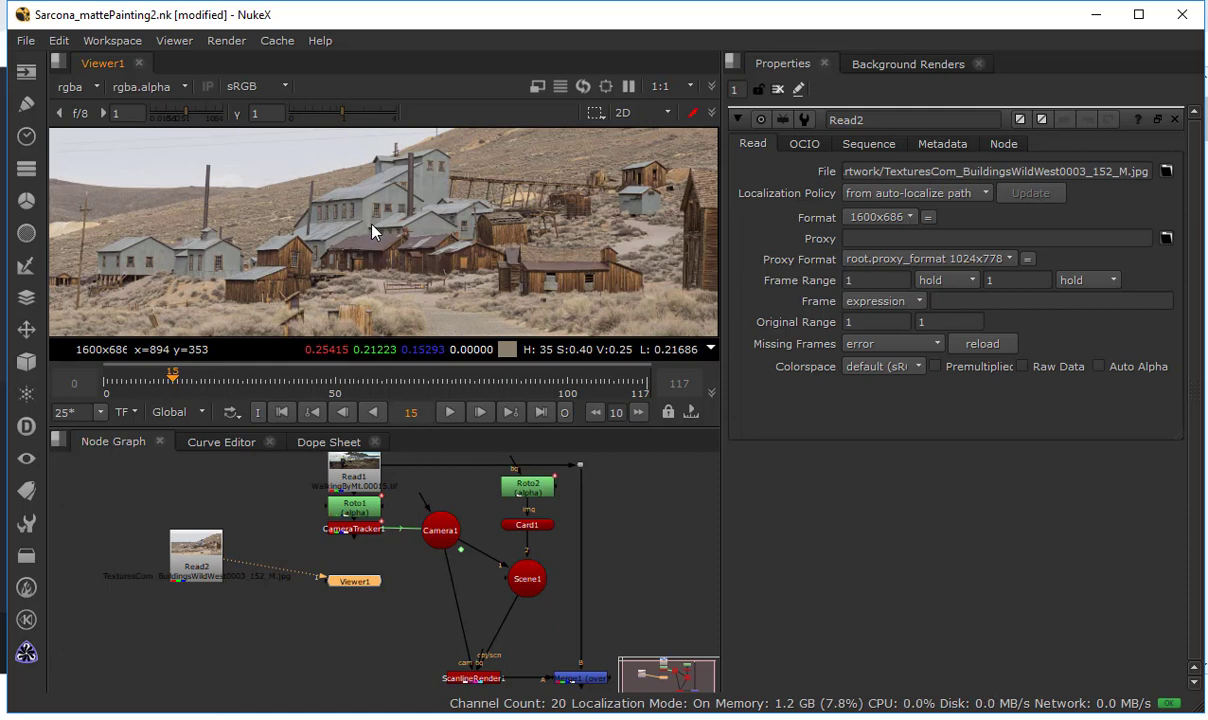
click(351, 471)
key(1)
scroll(405, 201, up, 2)
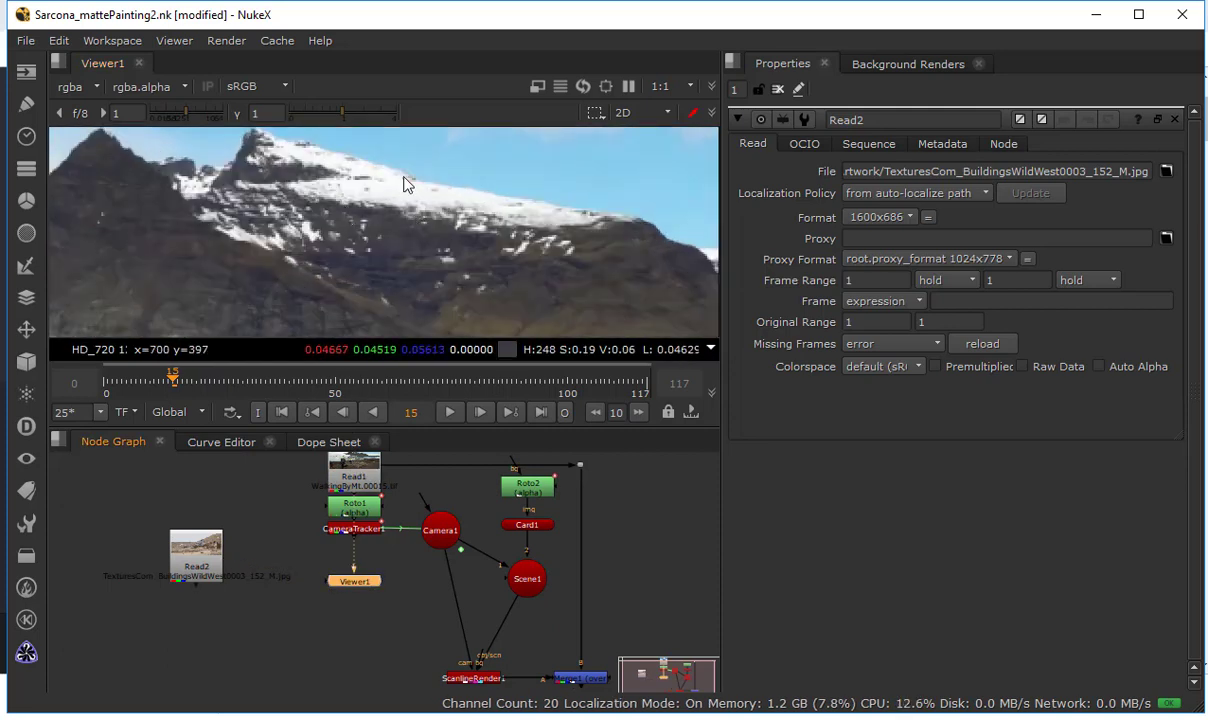
Check the foot of the mountain in the footage and view the Read2 buildings image again in Viewer1
middle_drag(560, 315, 515, 188)
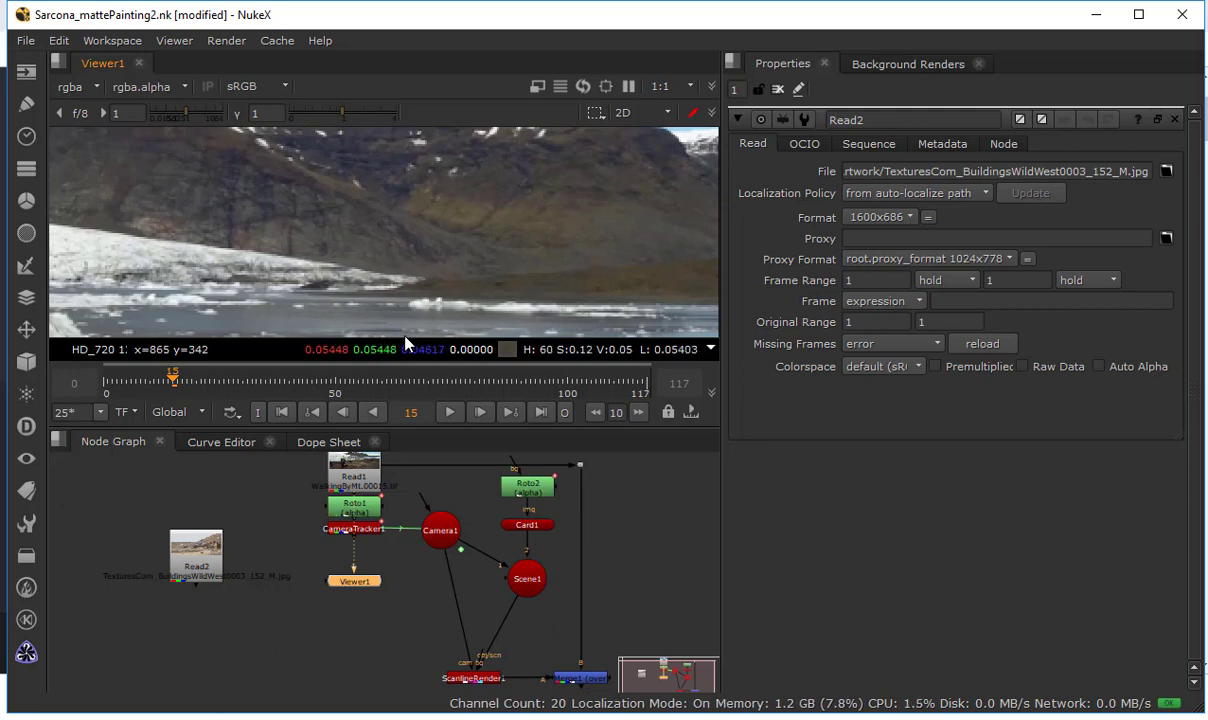
drag(197, 544, 201, 539)
key(1)
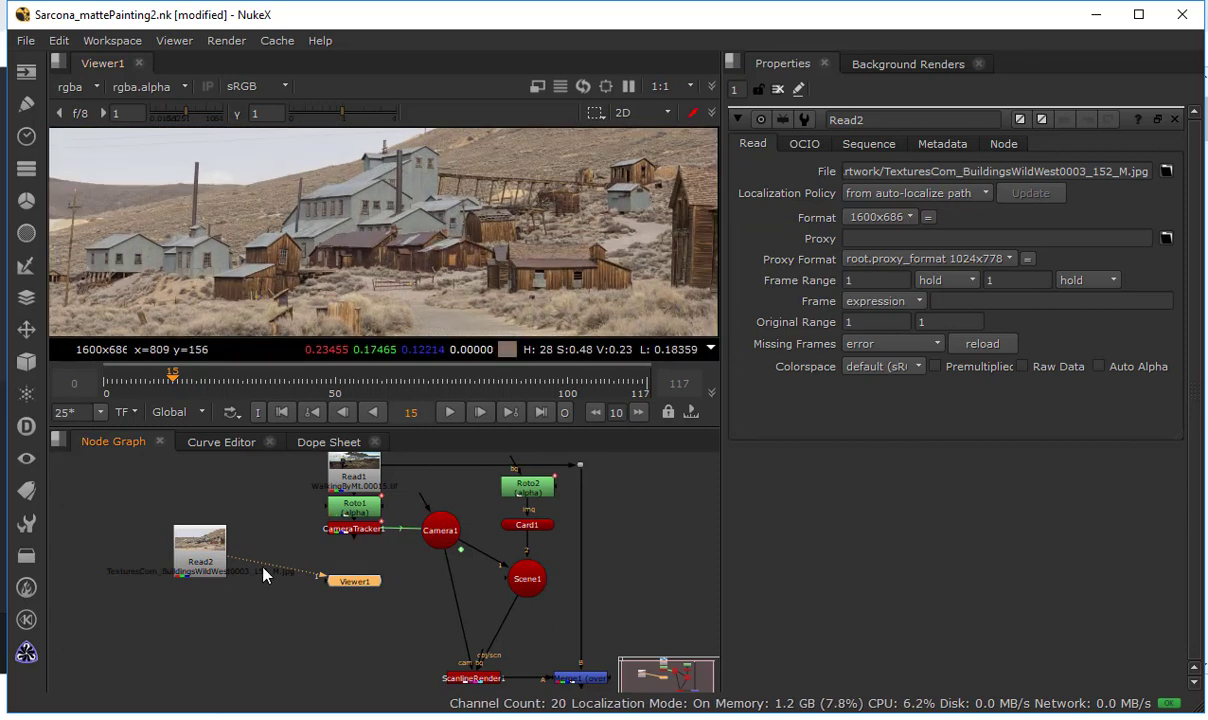
View CameraTracker1 and create a card at the tracked point near the foot of the mountain, just above the water
click(347, 530)
key(1)
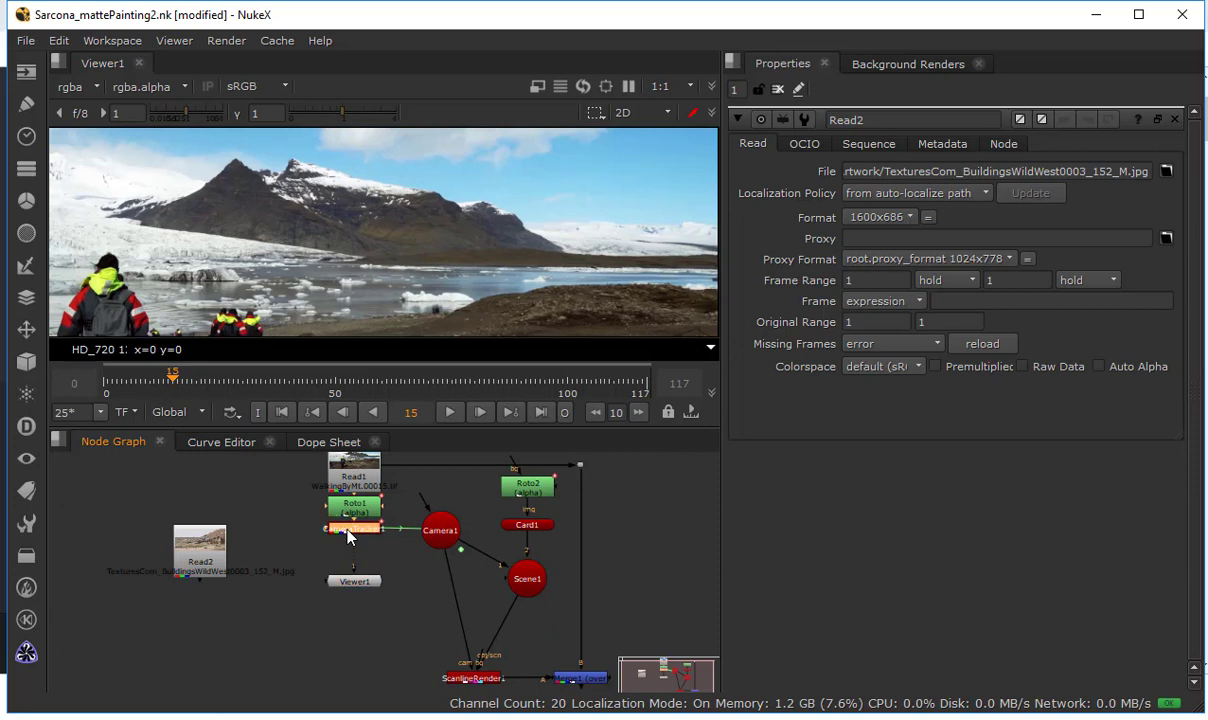
scroll(476, 245, up, 5)
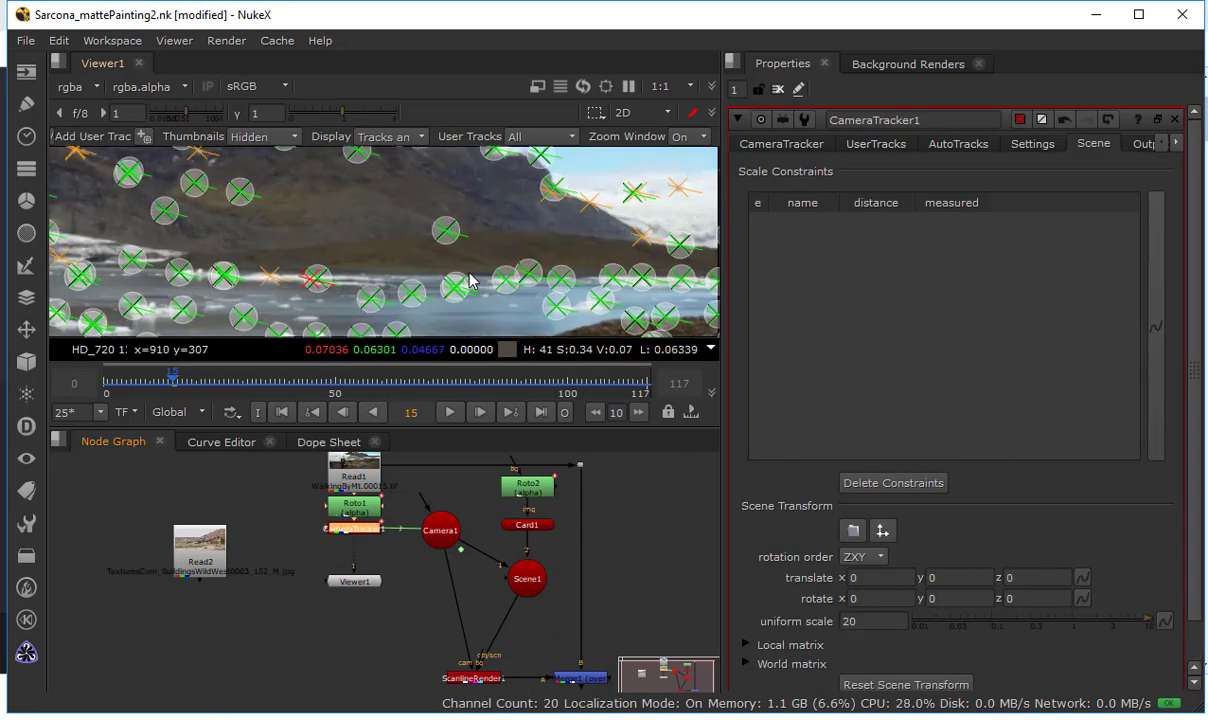
right_click(443, 228)
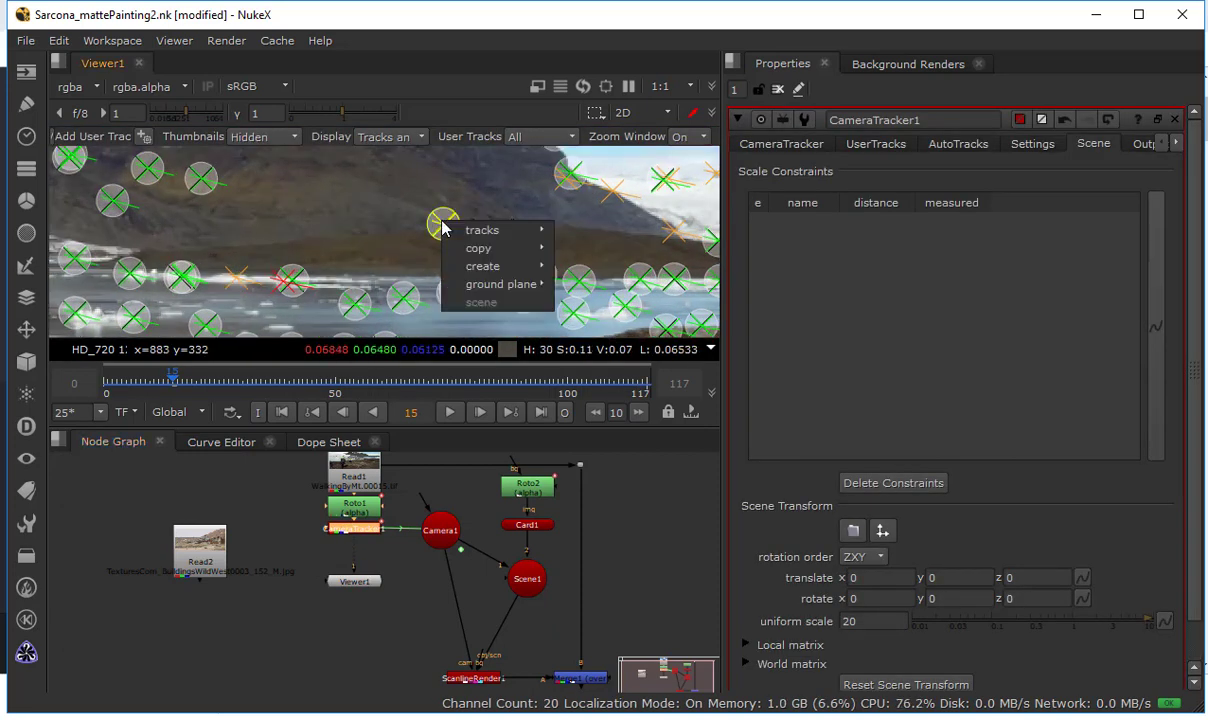
mouse_move(485, 266)
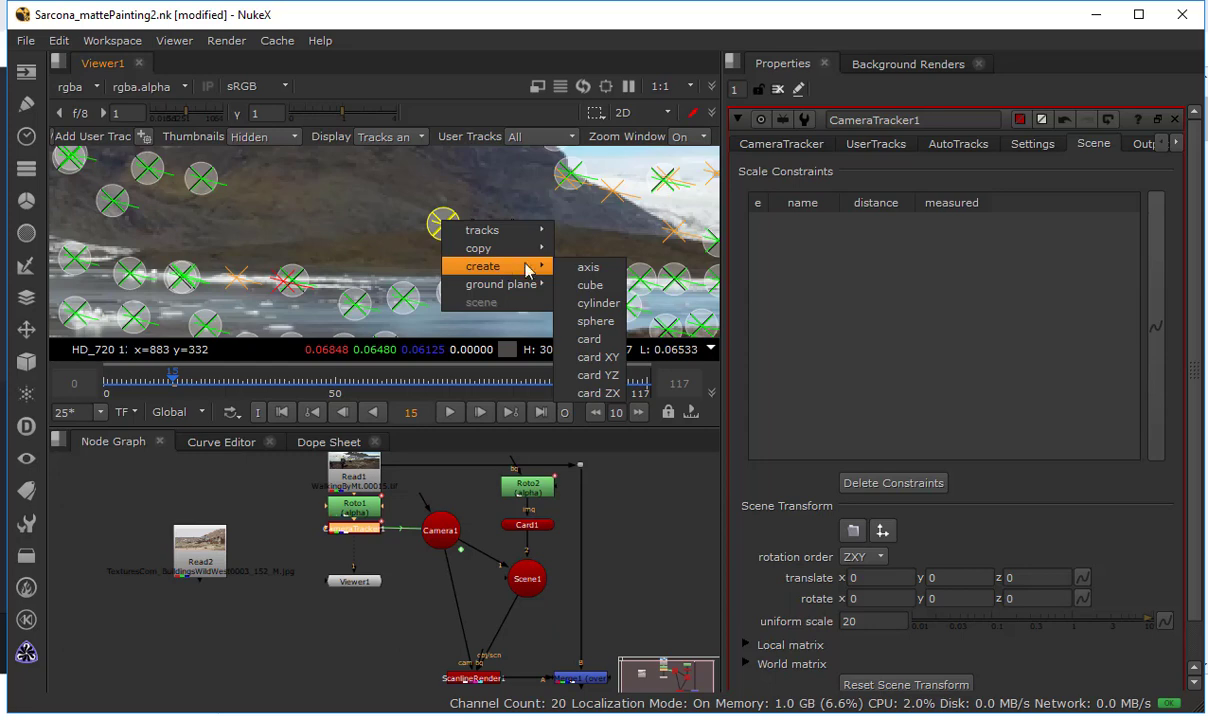
click(589, 339)
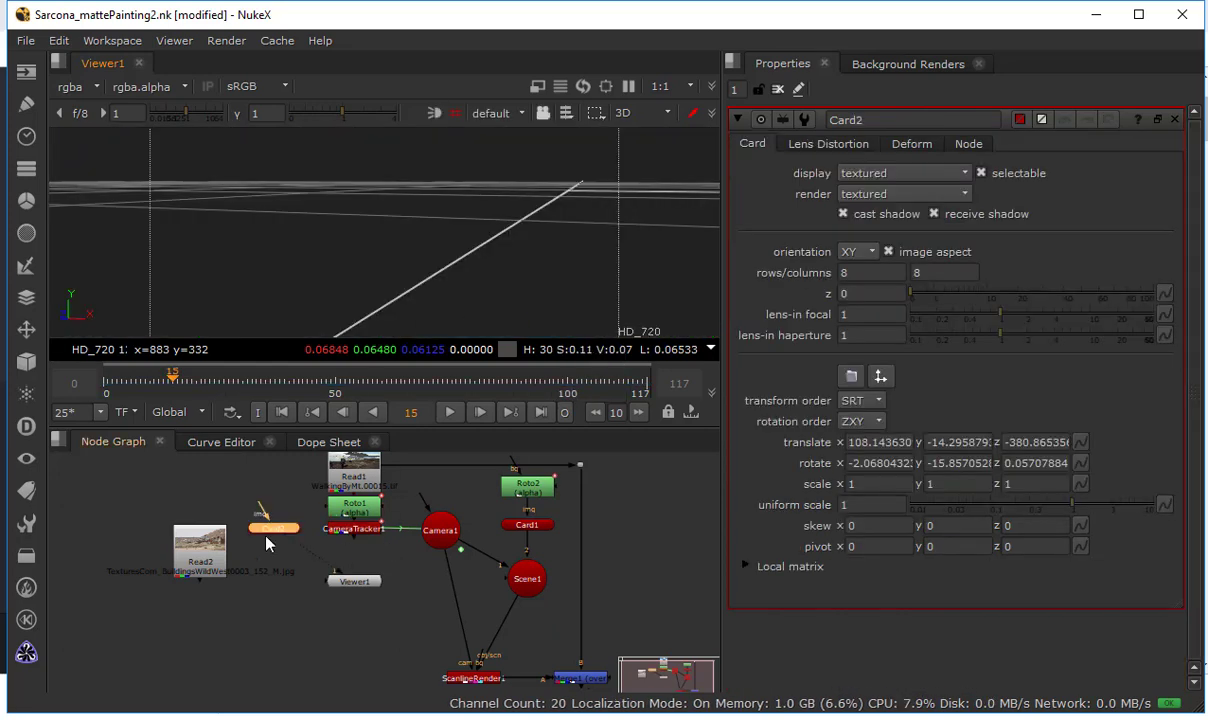
Place Card2 beside Card1, connect it to Scene1, and feed the Read2 buildings image into Card2
drag(270, 531, 611, 514)
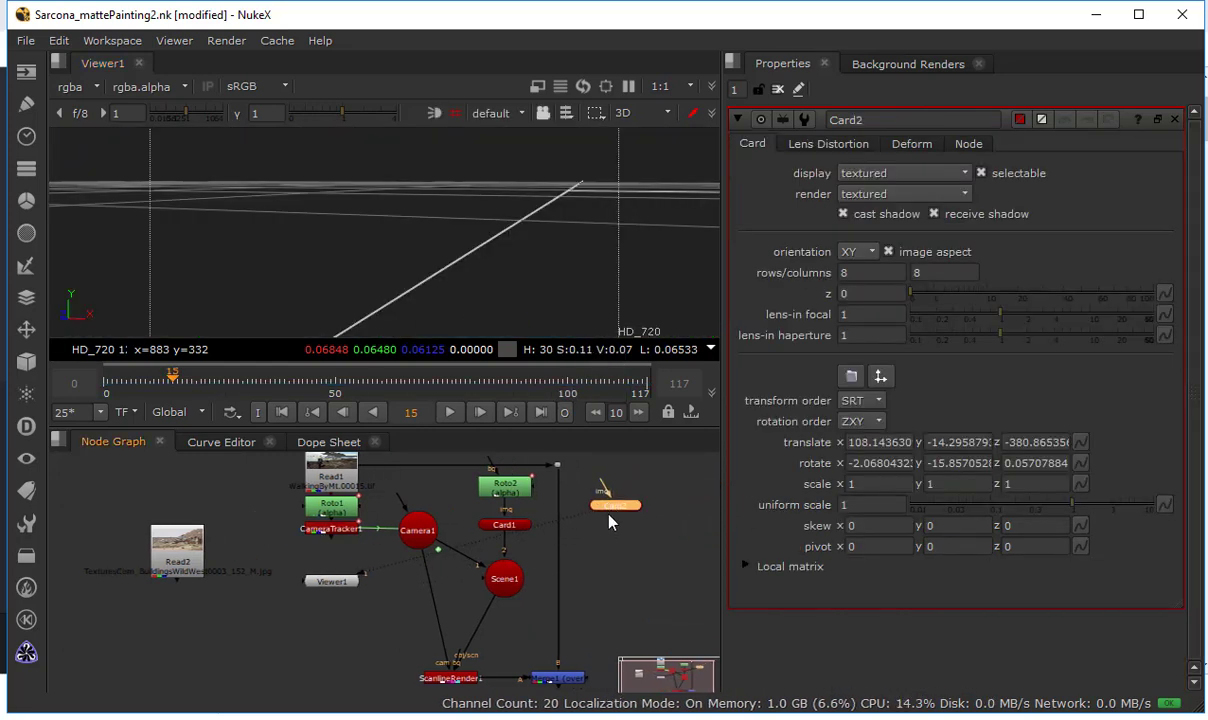
drag(483, 583, 611, 507)
drag(188, 558, 619, 499)
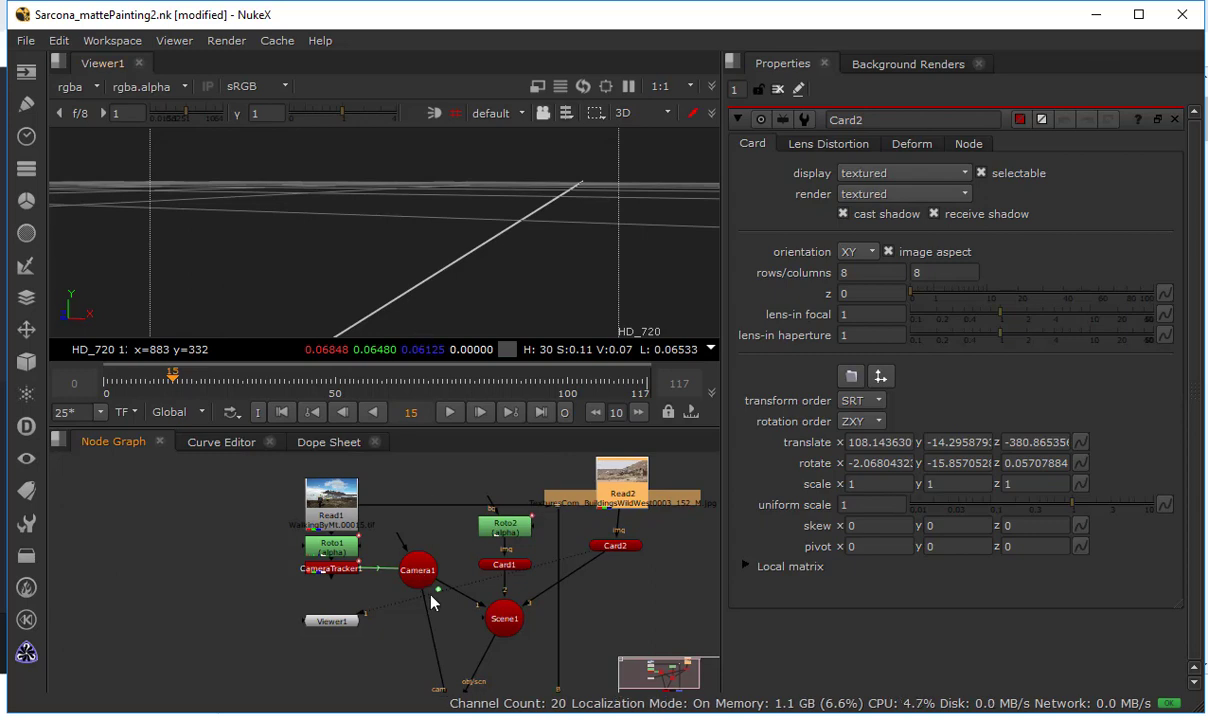
View the Merge1 composite in Viewer1 and inspect the tiny buildings card at the foot of the mountain up close
middle_drag(522, 690, 495, 521)
key(1)
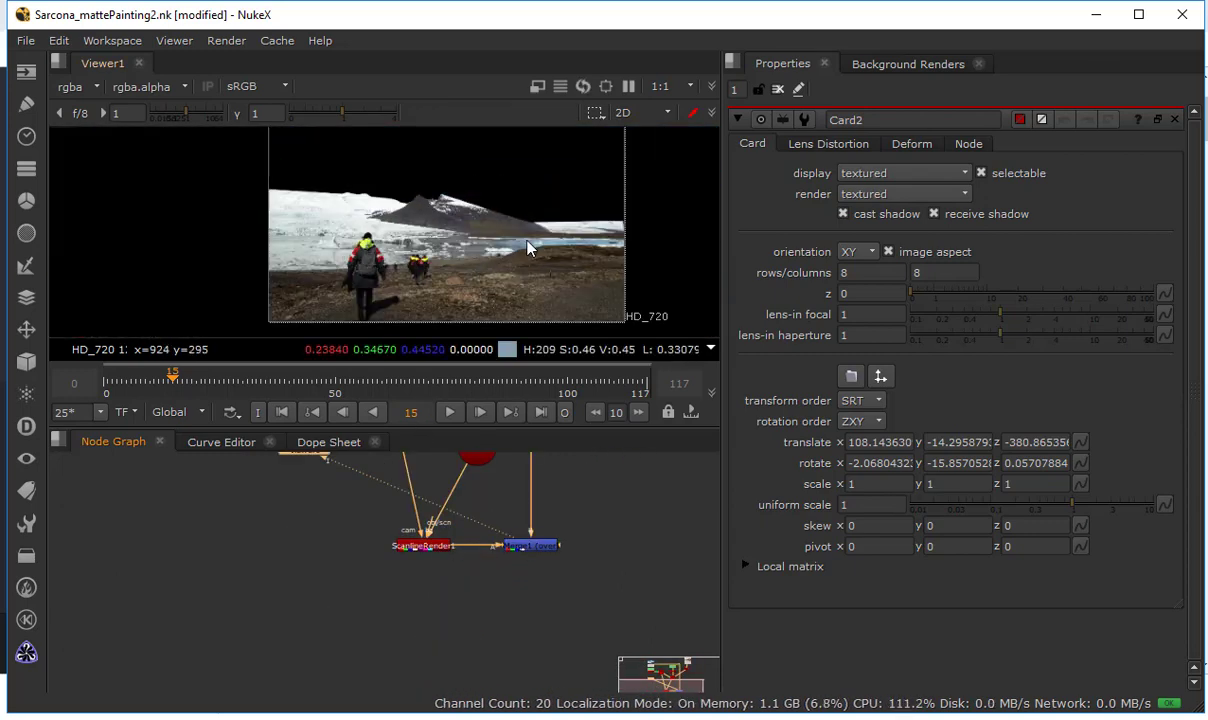
scroll(498, 225, up, 3)
middle_drag(563, 543, 560, 700)
click(586, 497)
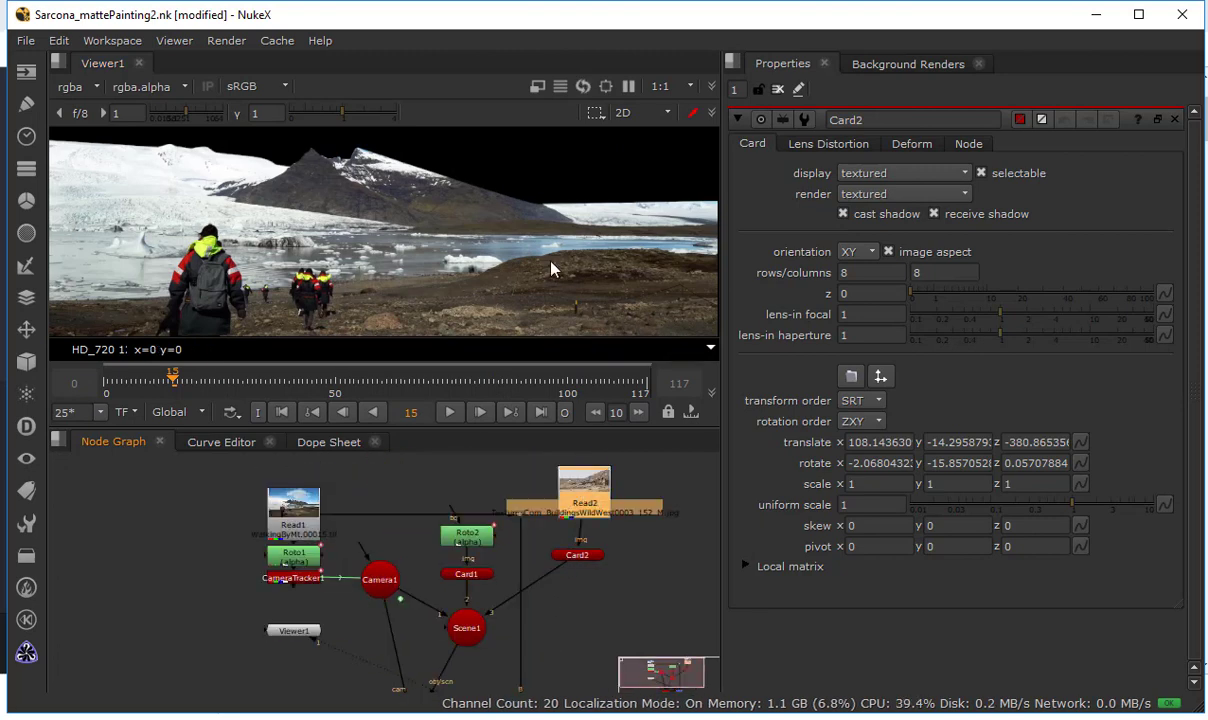
scroll(540, 250, up, 10)
scroll(482, 242, up, 5)
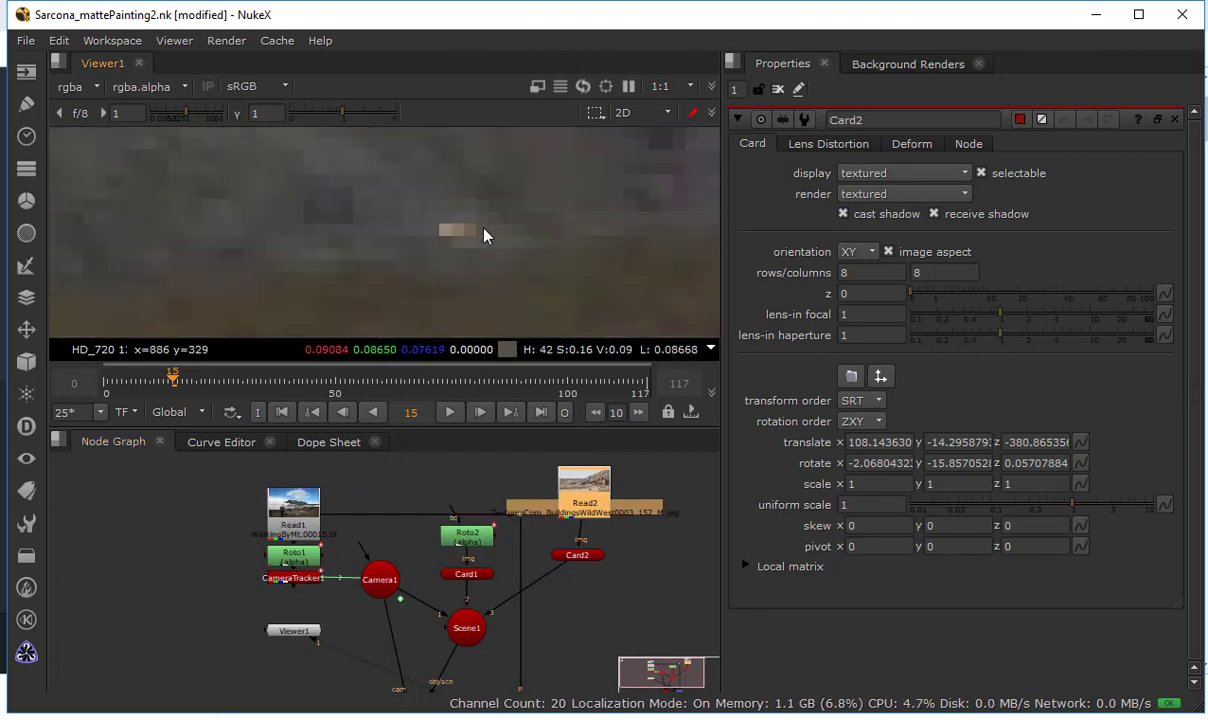
Enlarge Card2 by trying a uniform scale of 50 and settling on 60
click(577, 554)
click(855, 504)
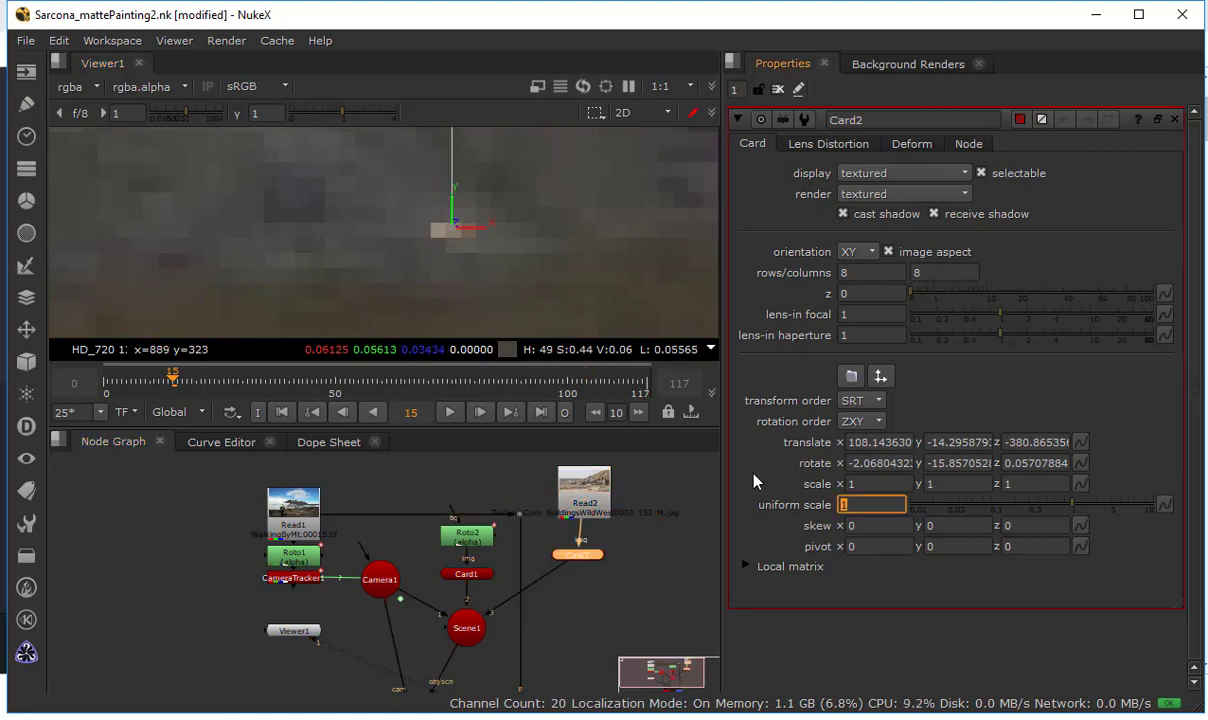
text(50)
key(Return)
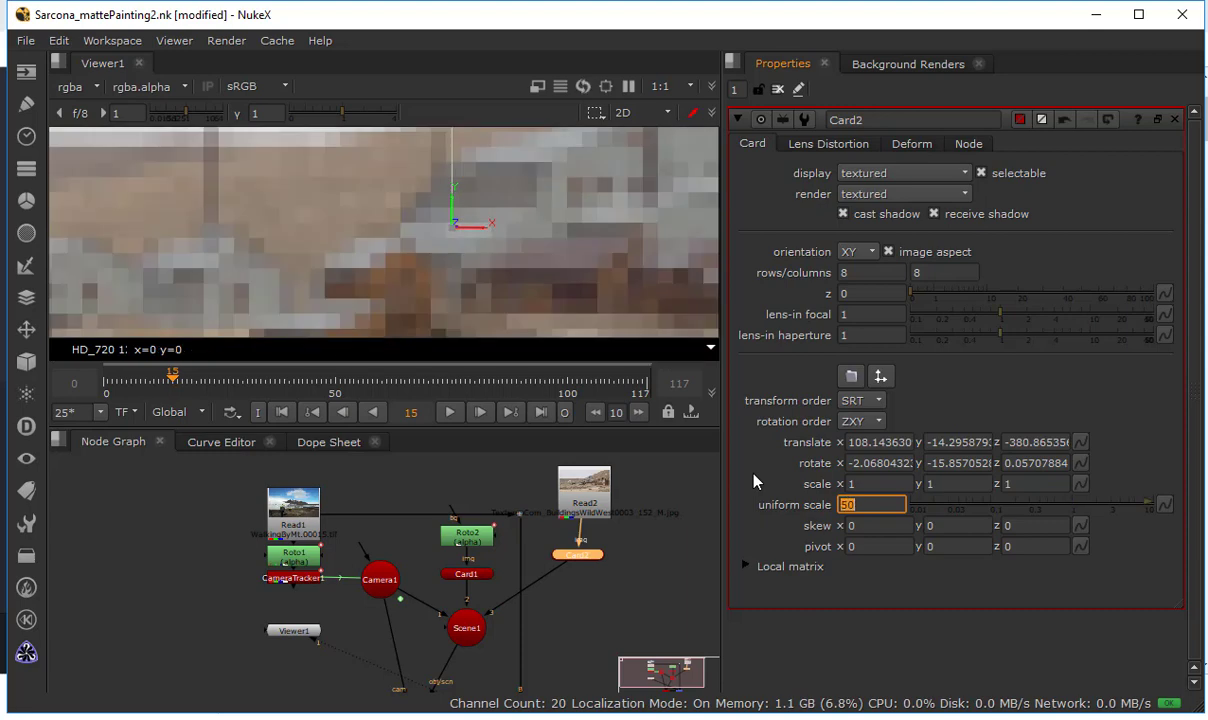
scroll(490, 258, down, 5)
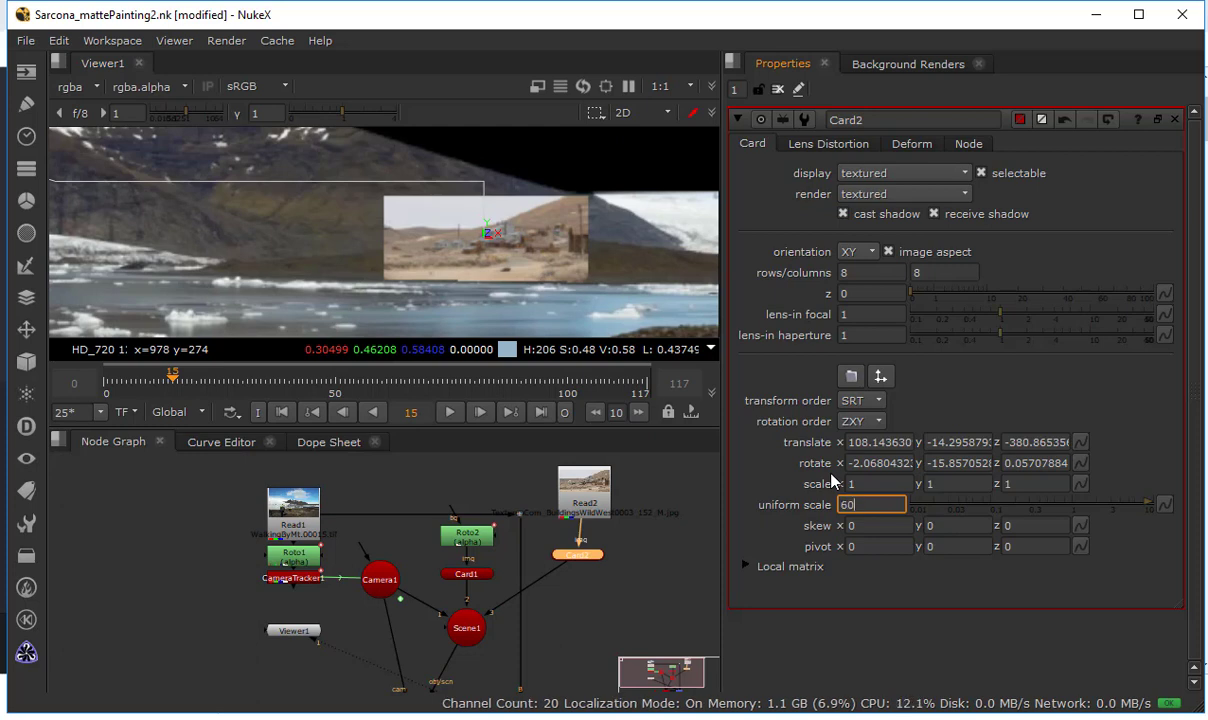
text(60)
key(Return)
Show the Read2 buildings image in Viewer1 and insert a Roto node between Read2 and Card2
middle_drag(586, 558, 500, 574)
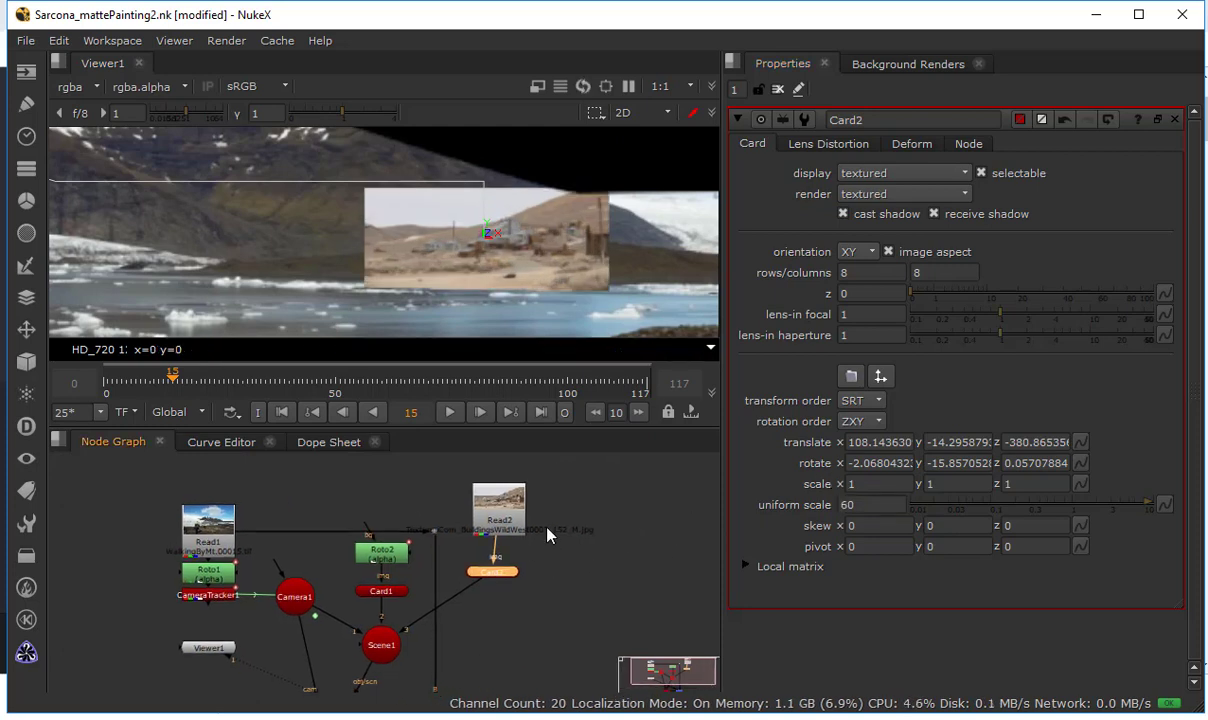
click(503, 515)
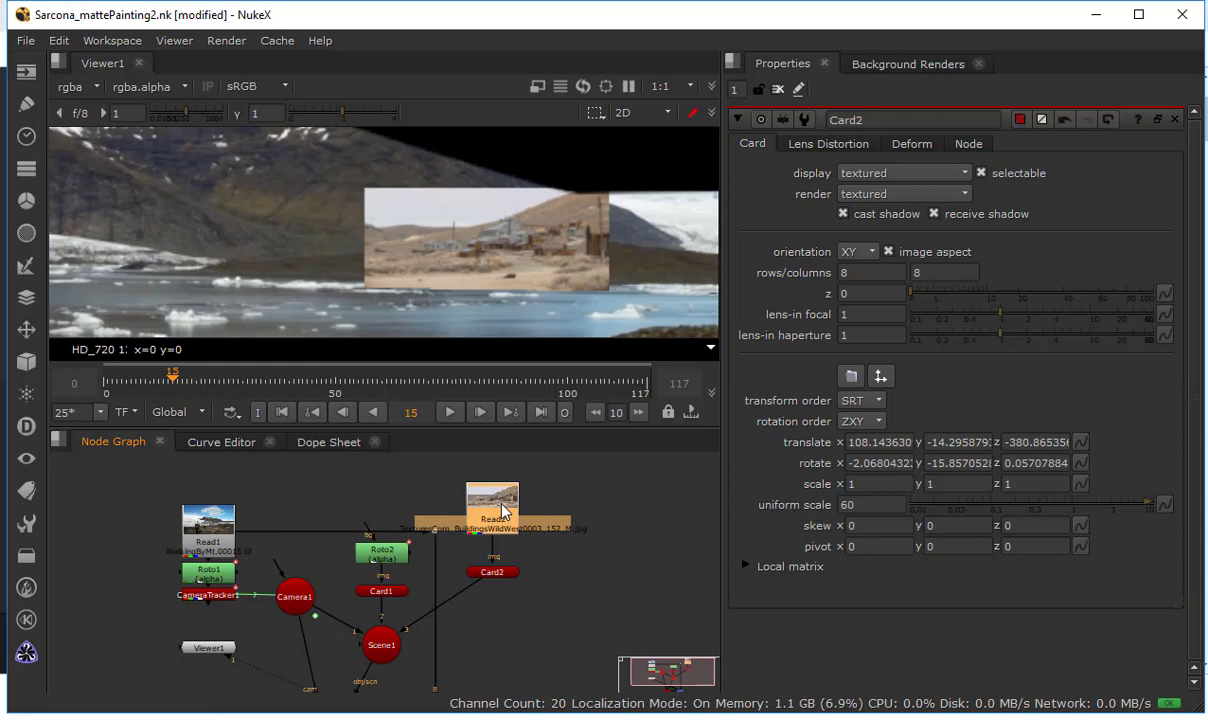
key(1)
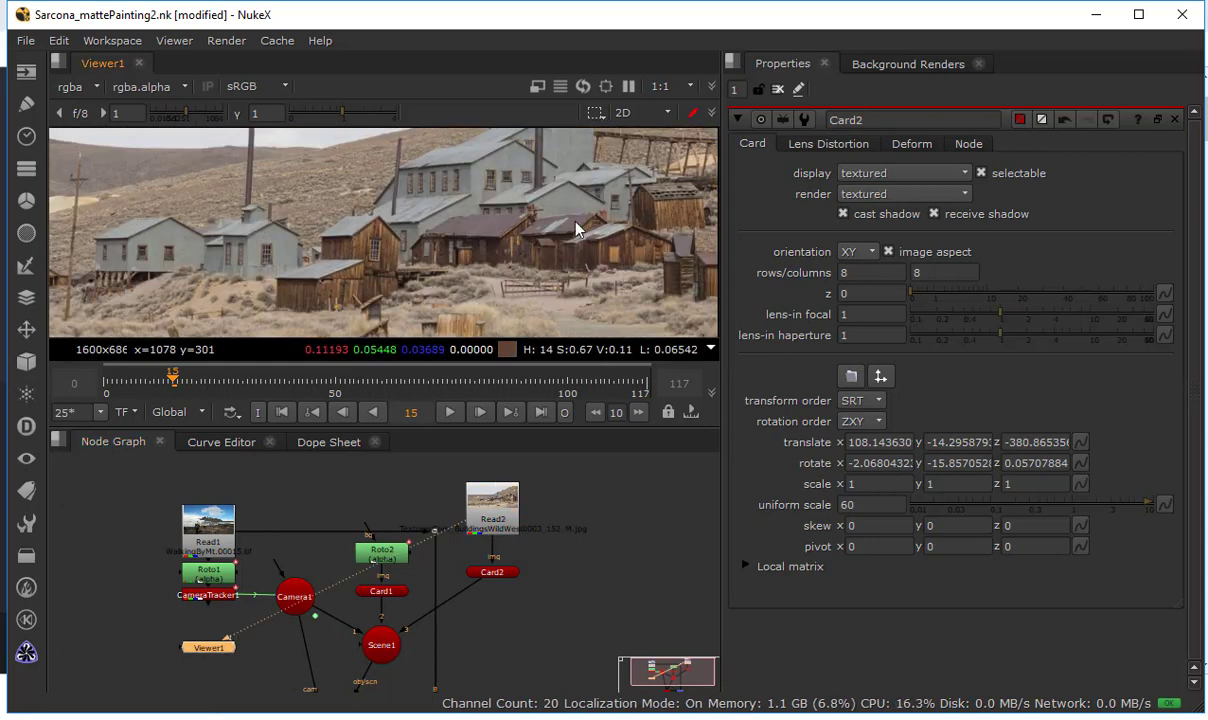
middle_drag(432, 250, 600, 250)
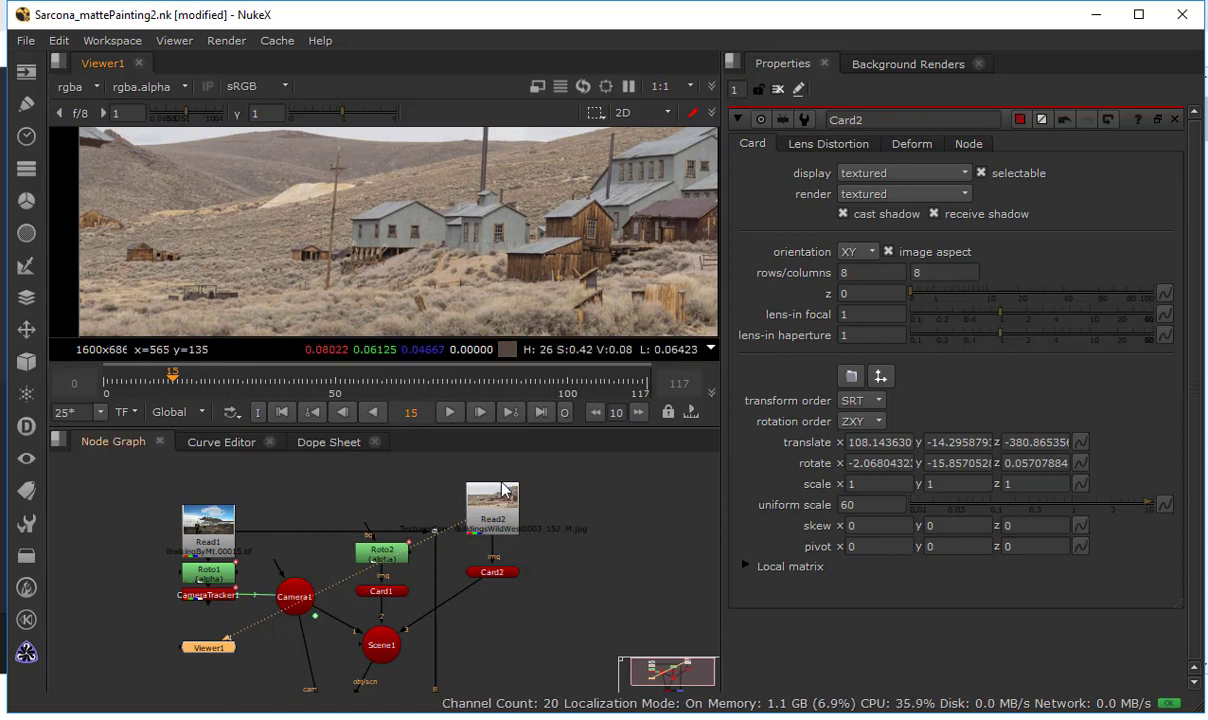
drag(502, 509, 502, 482)
key(o)
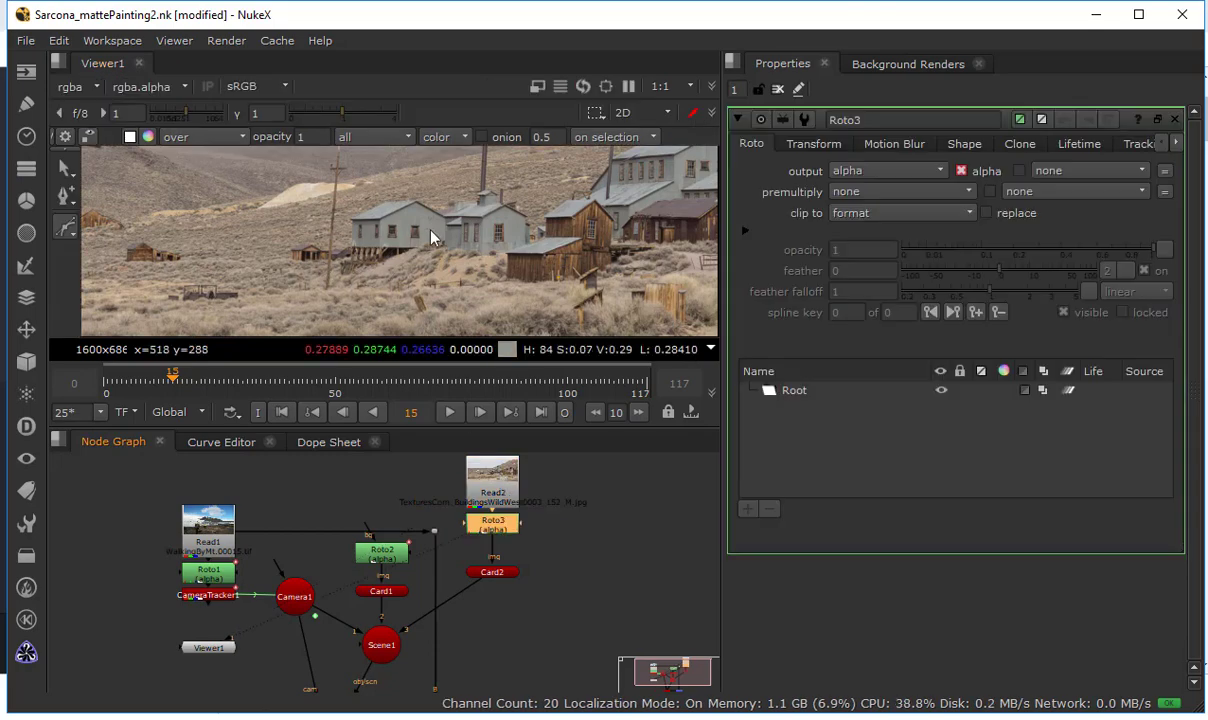
Maximize the viewer and start a roto shape down the leftmost grey house's outer wall and around its wooden supports
key(space)
scroll(567, 284, up, 8)
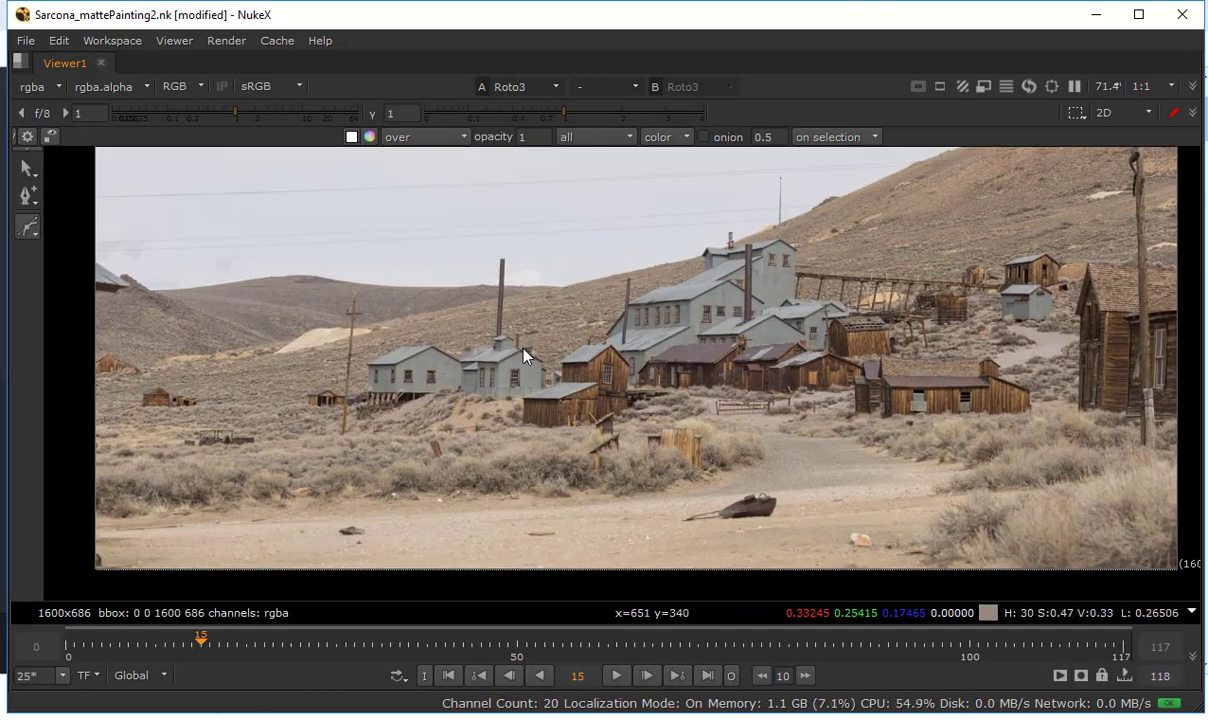
scroll(377, 340, up, 5)
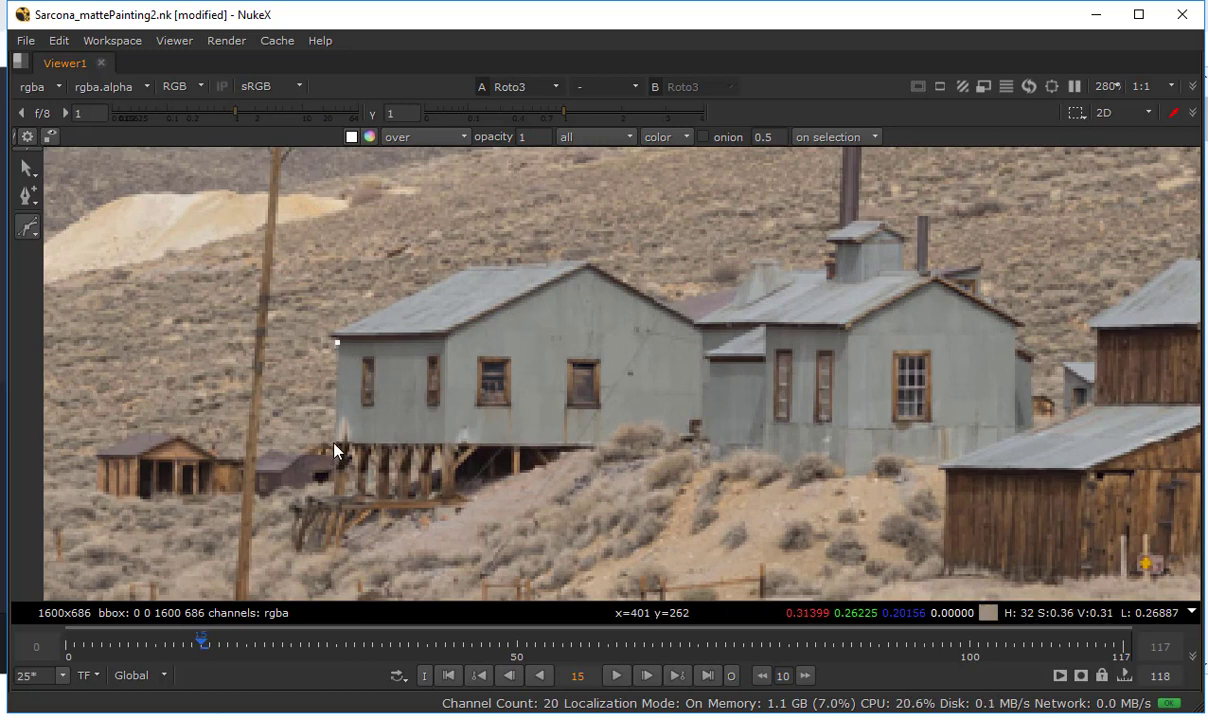
click(330, 489)
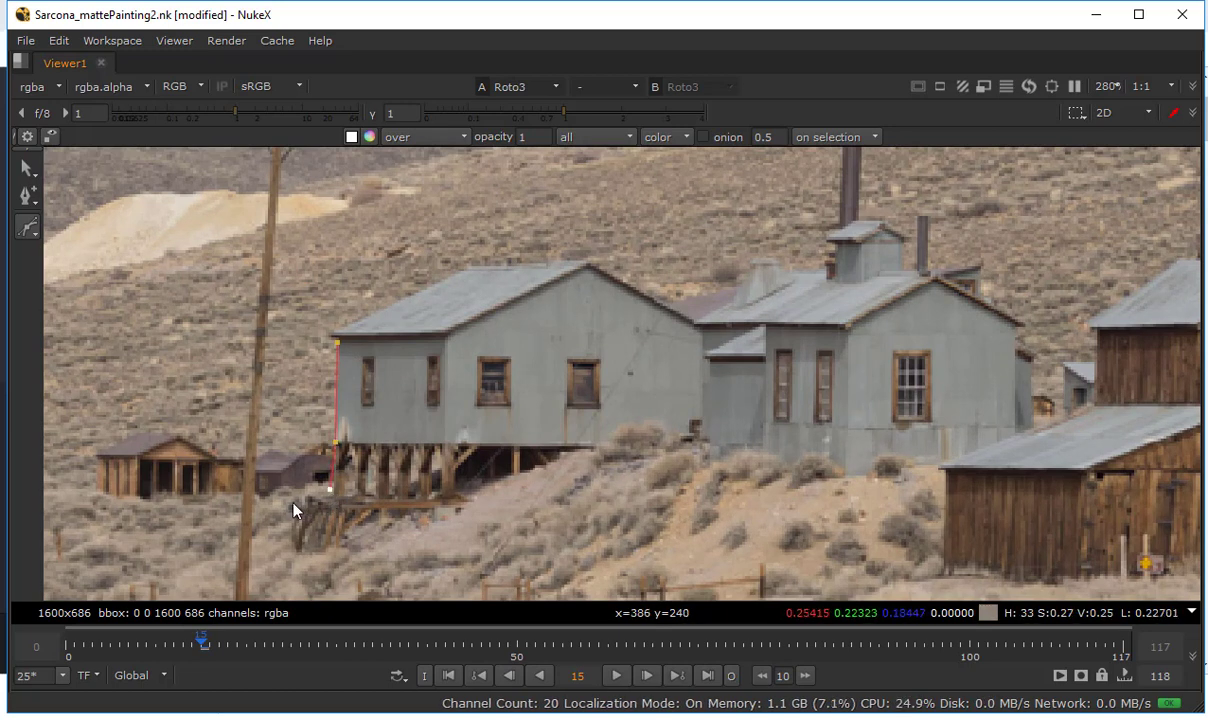
click(291, 550)
middle_drag(297, 543, 292, 497)
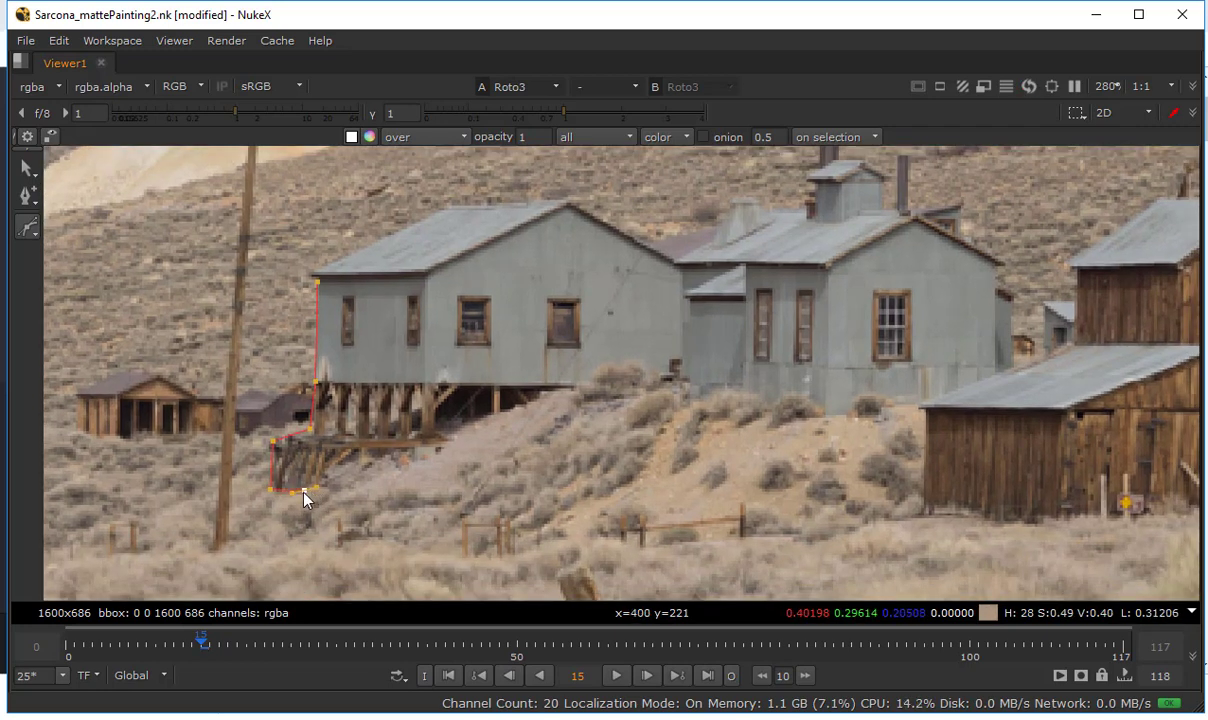
Continue the roto outline up the slope and along the base of both grey houses to the wooden shed's roof corner
click(448, 441)
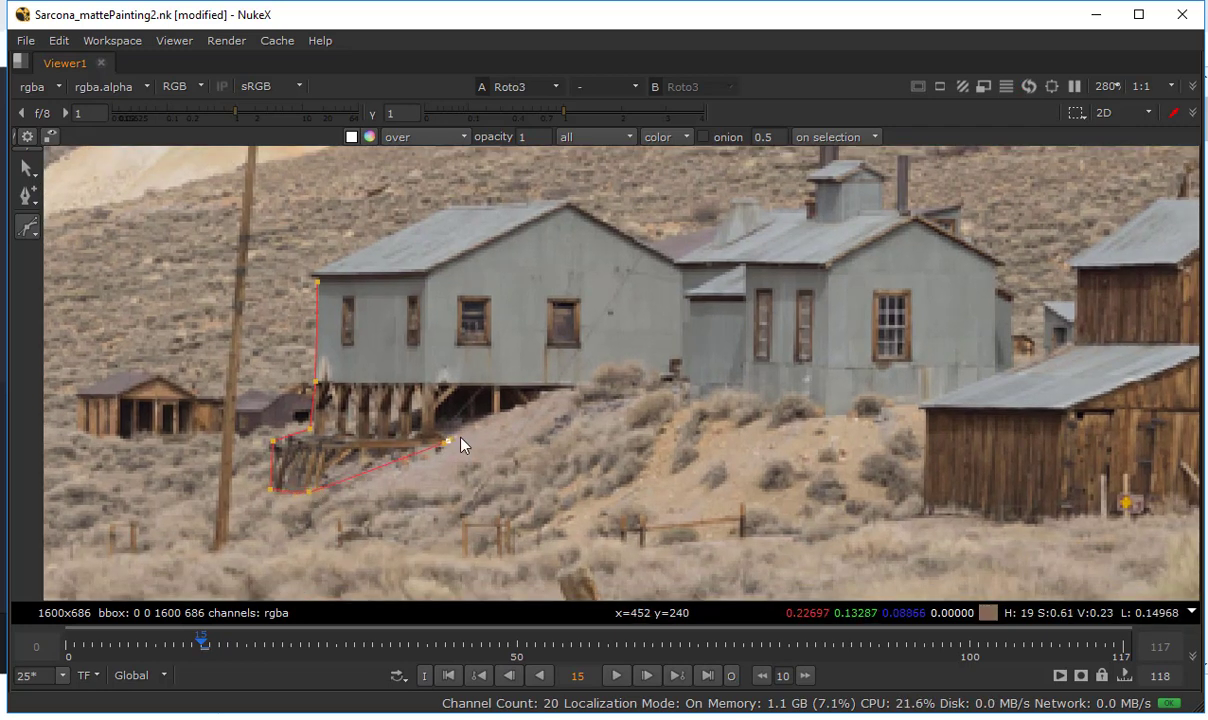
drag(573, 389, 607, 382)
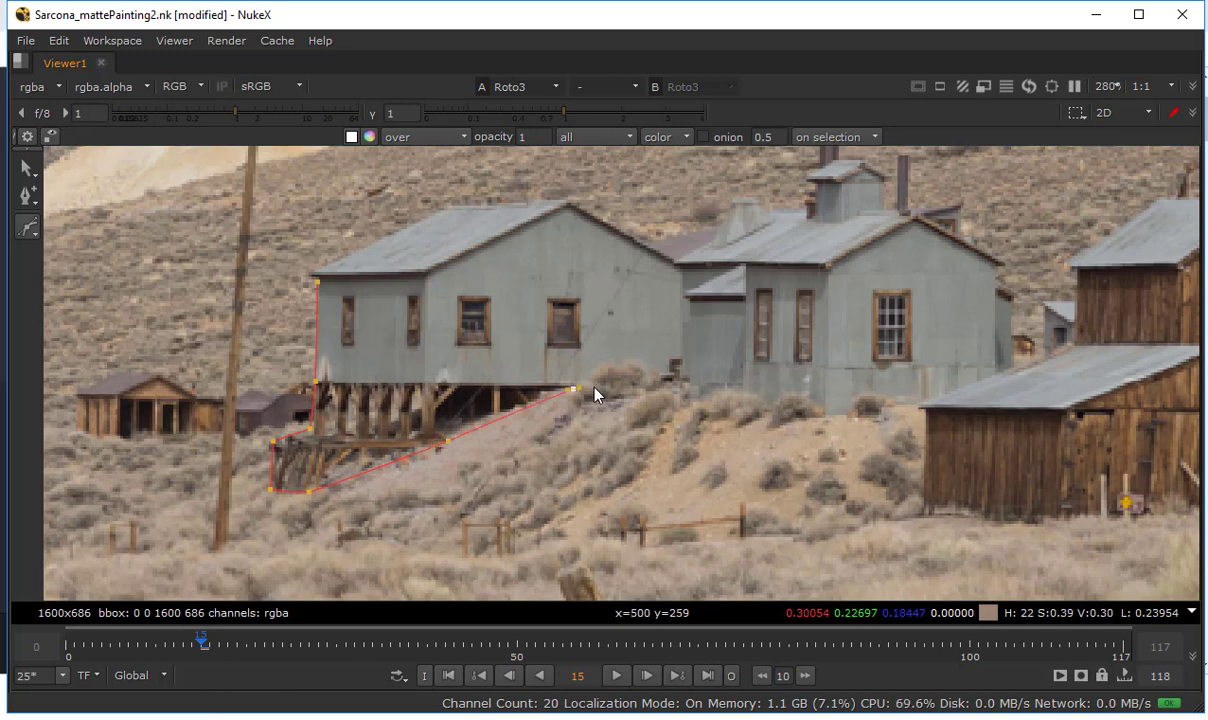
click(665, 382)
middle_drag(706, 410, 666, 402)
drag(661, 405, 690, 406)
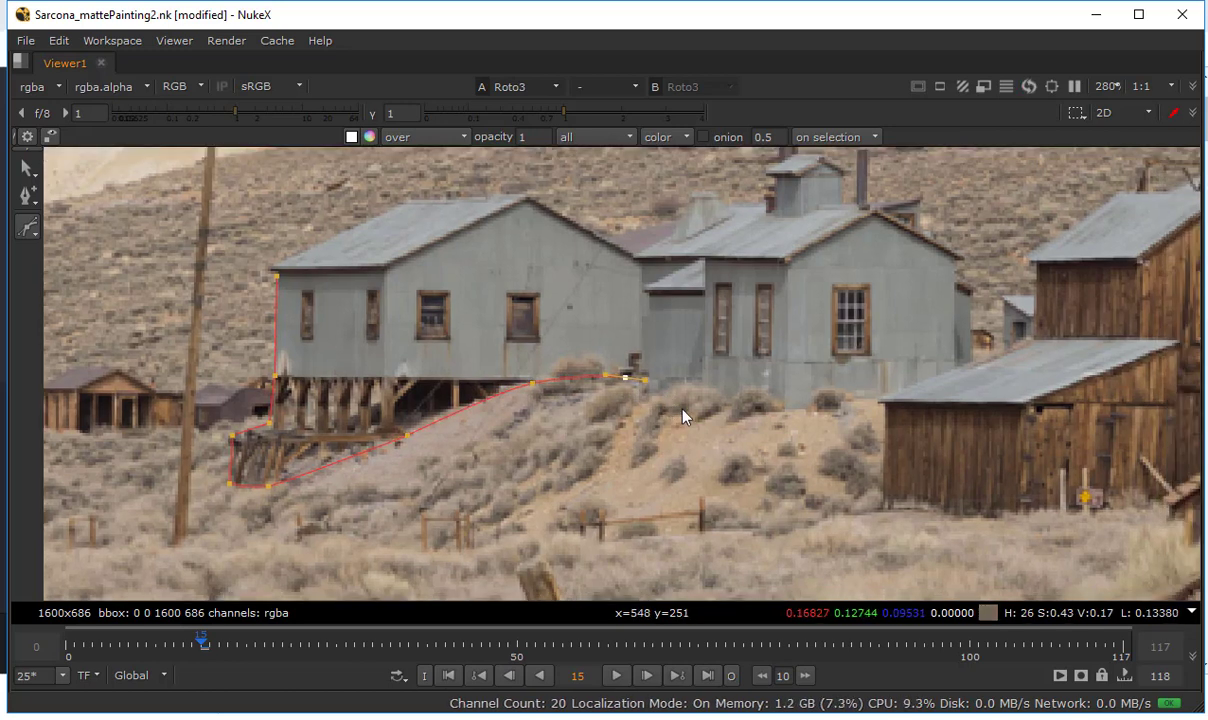
click(768, 408)
click(820, 407)
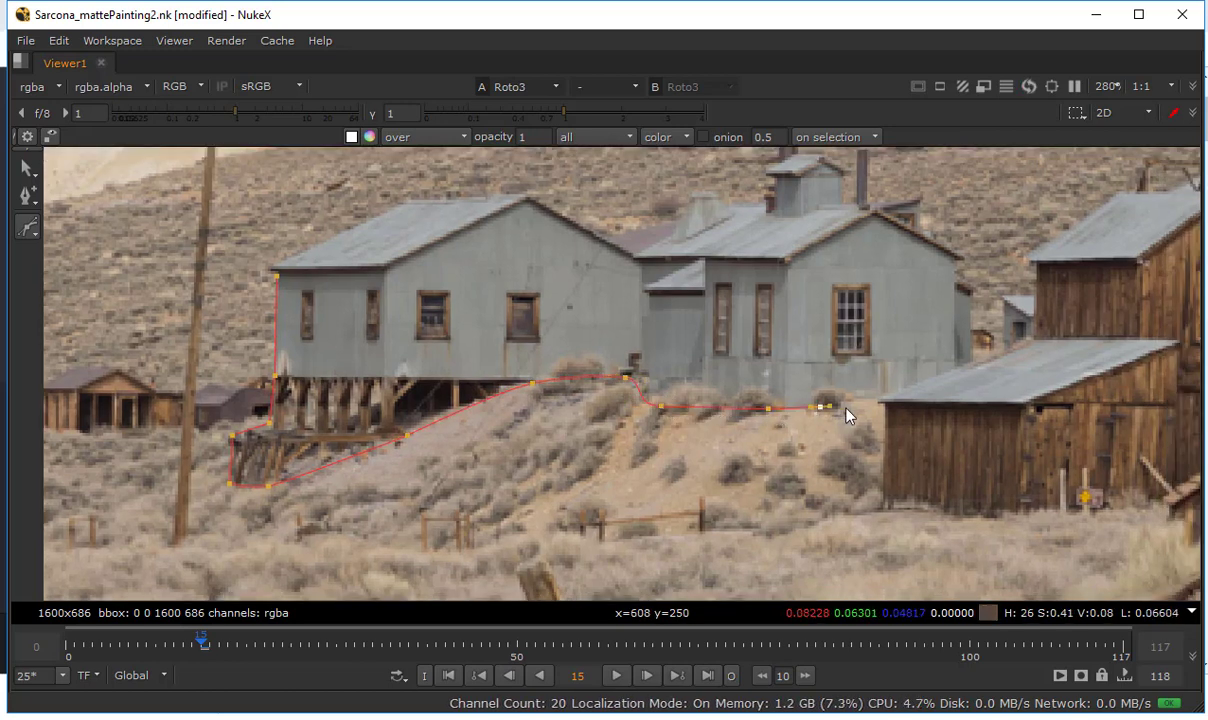
click(872, 402)
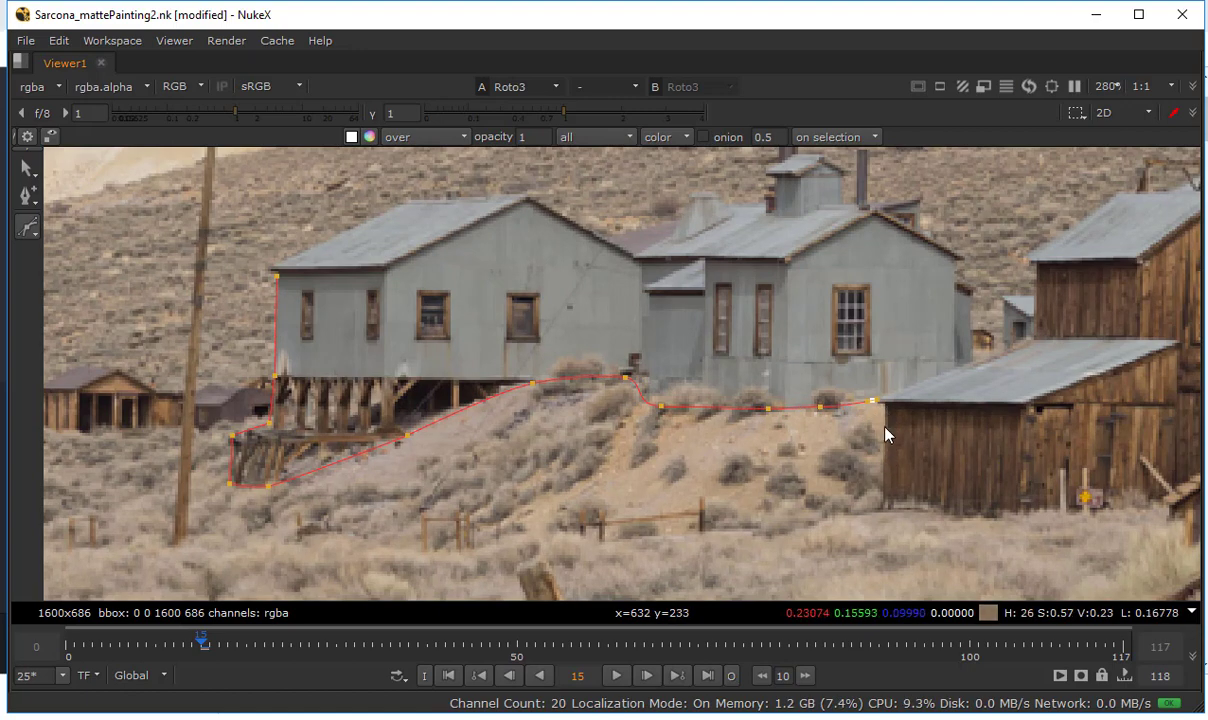
scroll(886, 408, up, 5)
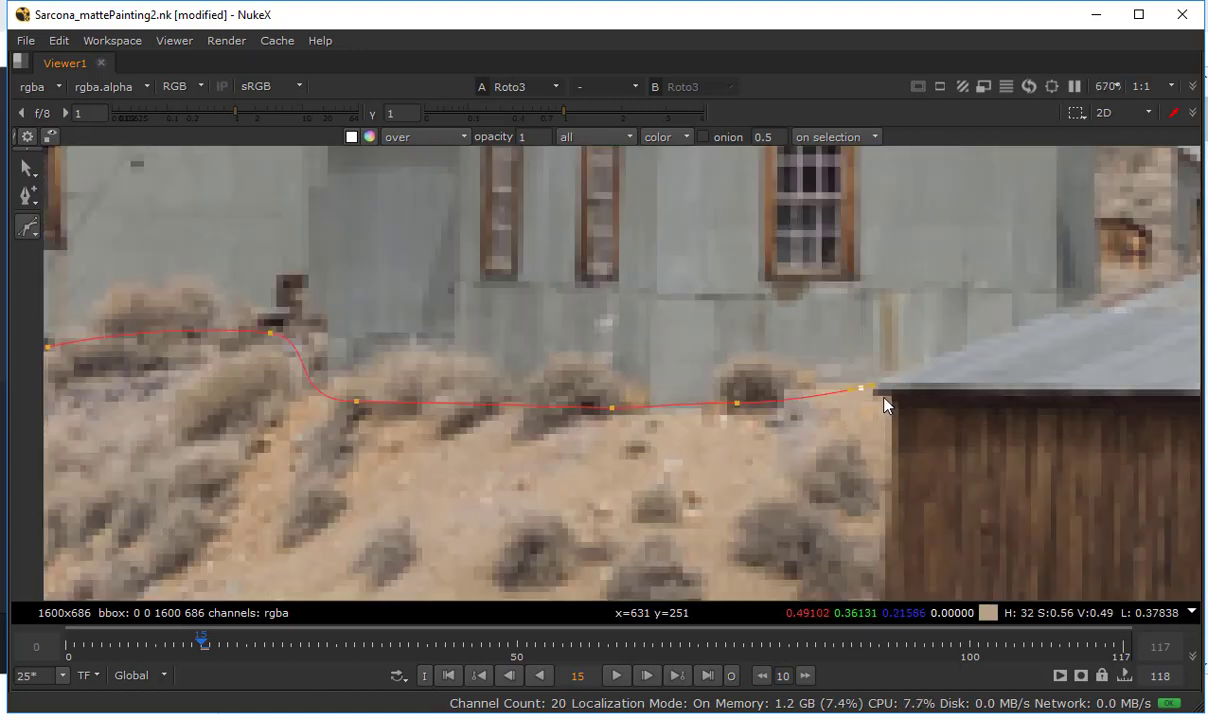
scroll(878, 404, down, 5)
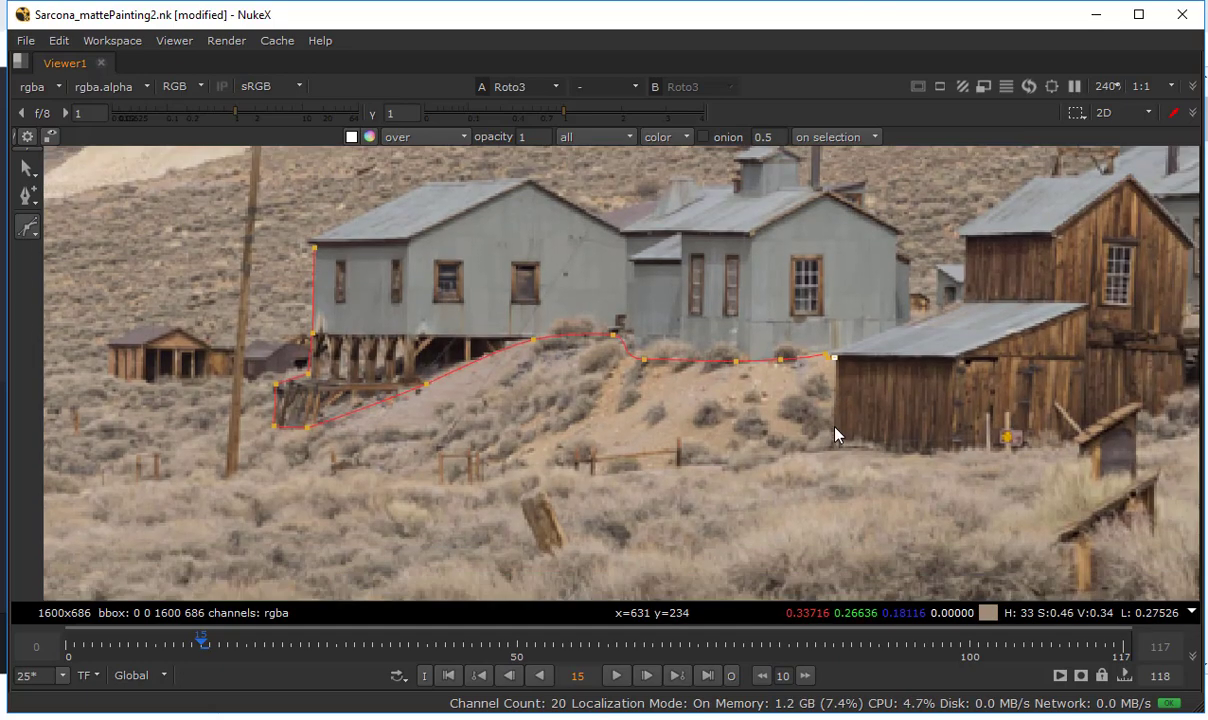
Trace the roto outline down the wooden shed's wall, along its base, and up the far side of the taller wooden building
click(833, 445)
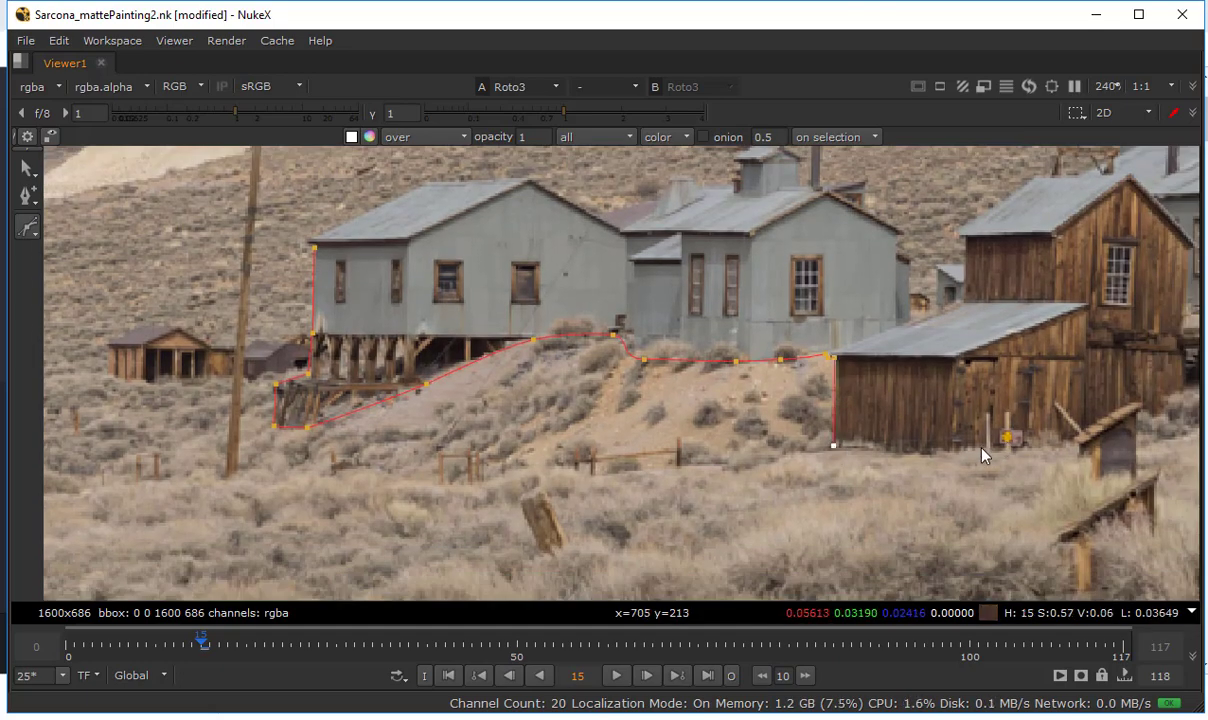
click(1069, 440)
middle_drag(1069, 440, 813, 476)
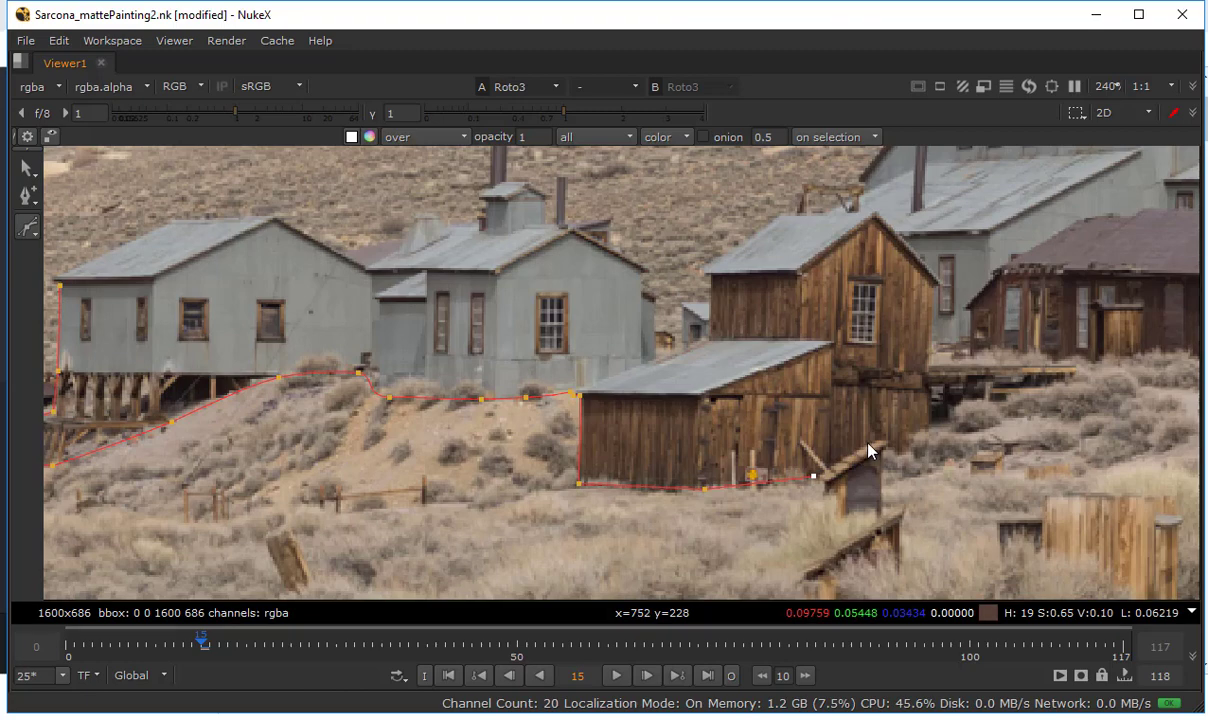
click(932, 453)
click(932, 390)
Continue the roto outline from the taller wooden building along the base of the brown-roofed buildings to the narrow shed
middle_drag(1057, 400, 900, 404)
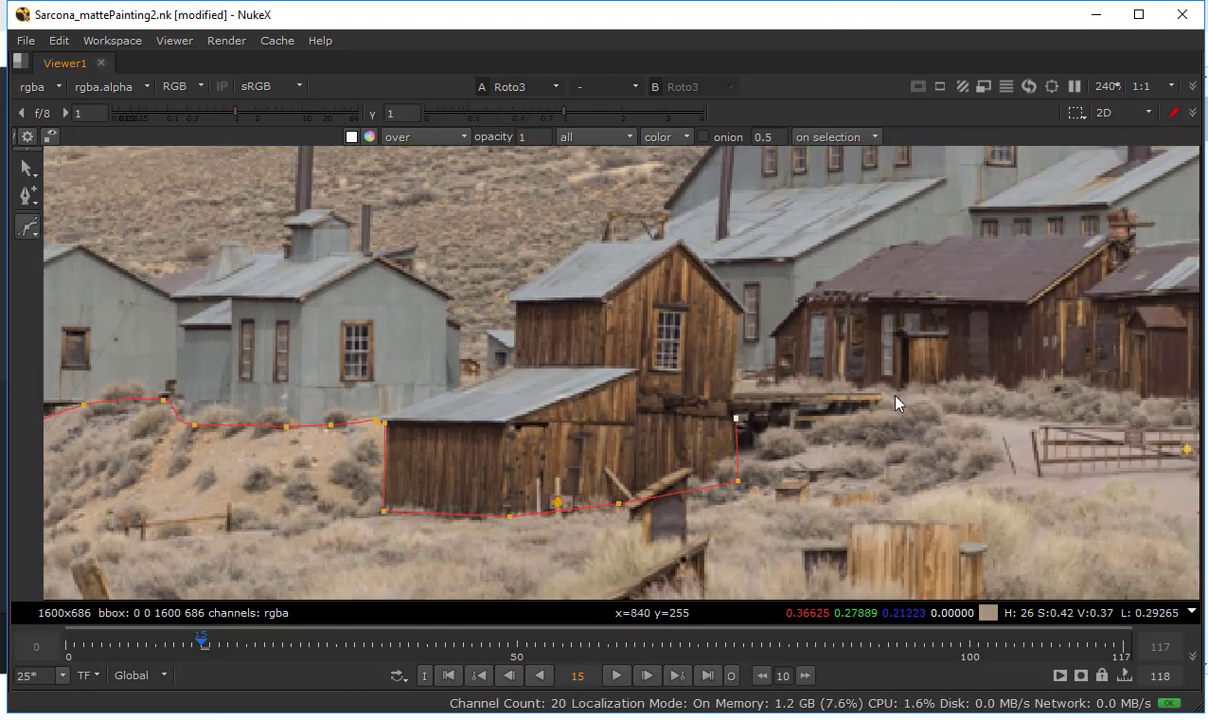
click(932, 408)
middle_drag(1059, 411, 803, 431)
click(788, 411)
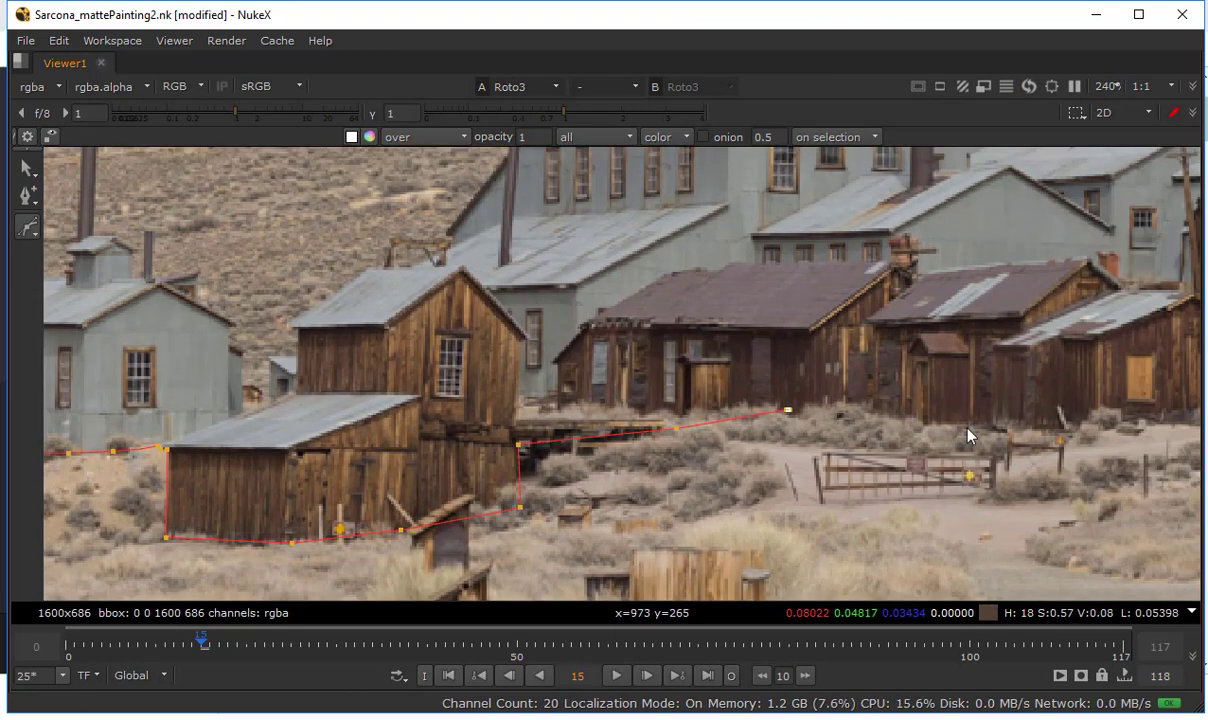
click(989, 427)
middle_drag(1070, 424, 834, 440)
click(903, 442)
click(1030, 433)
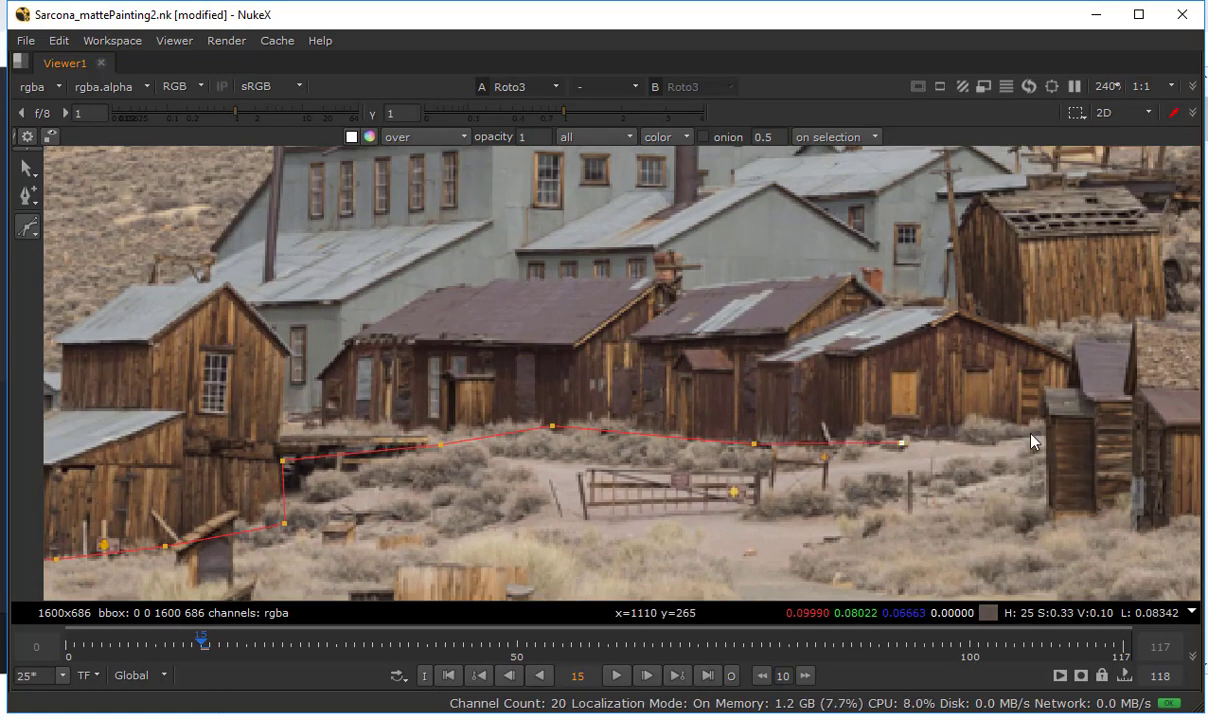
Trace the outline down the narrow shed's wall, along the long wooden building's base, and up its far end wall
click(1046, 514)
middle_drag(1036, 502, 882, 437)
click(966, 454)
click(1002, 465)
middle_drag(1159, 456, 822, 452)
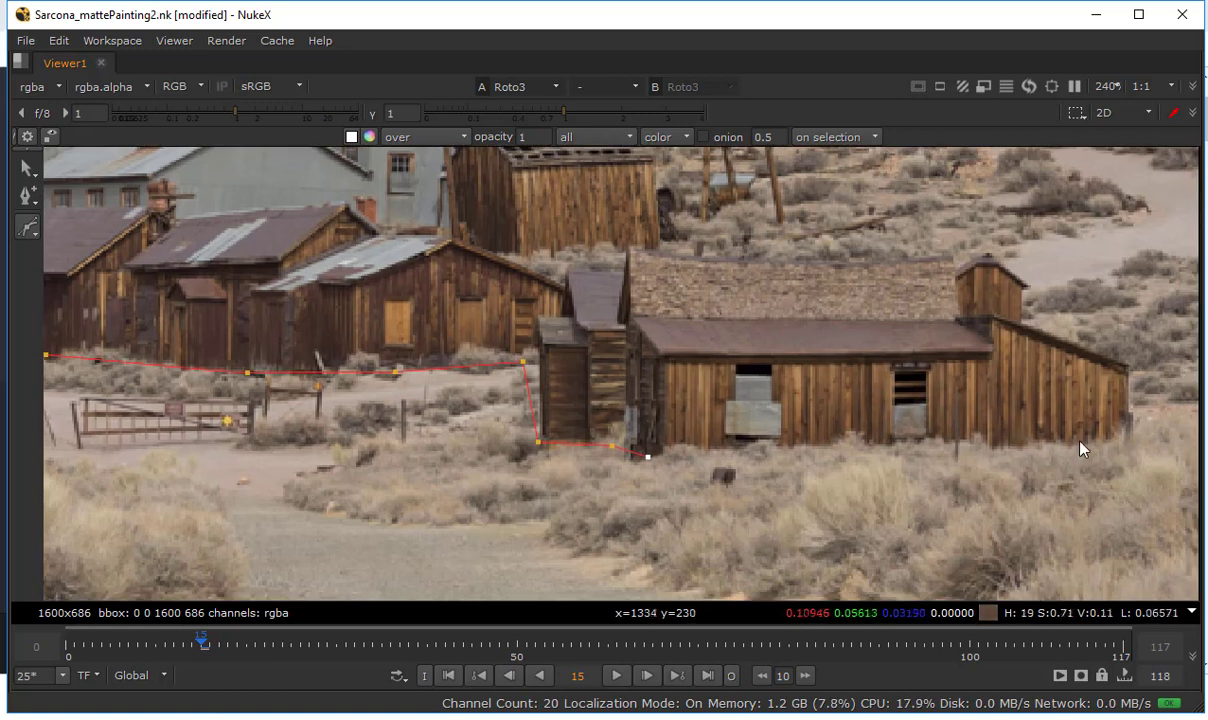
click(1124, 439)
click(1124, 370)
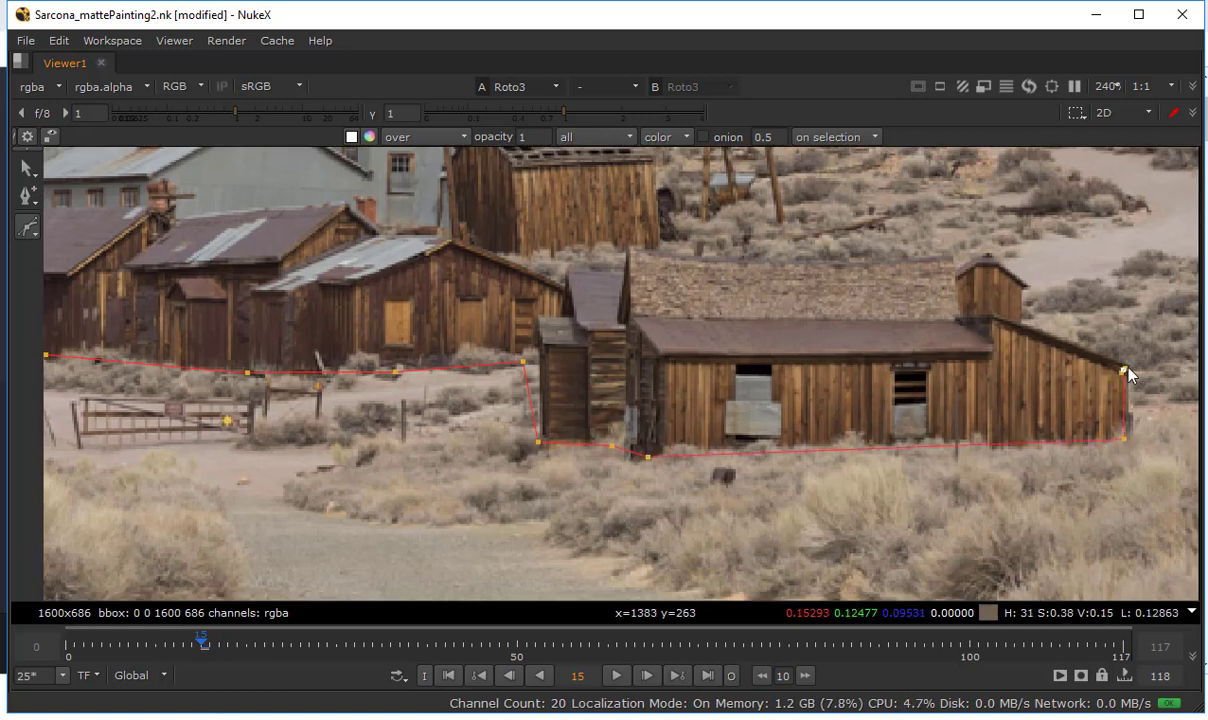
Trace the outline up the long building's sloping roof, around its small raised gable, and along the main roof ridge
click(1022, 322)
click(1022, 286)
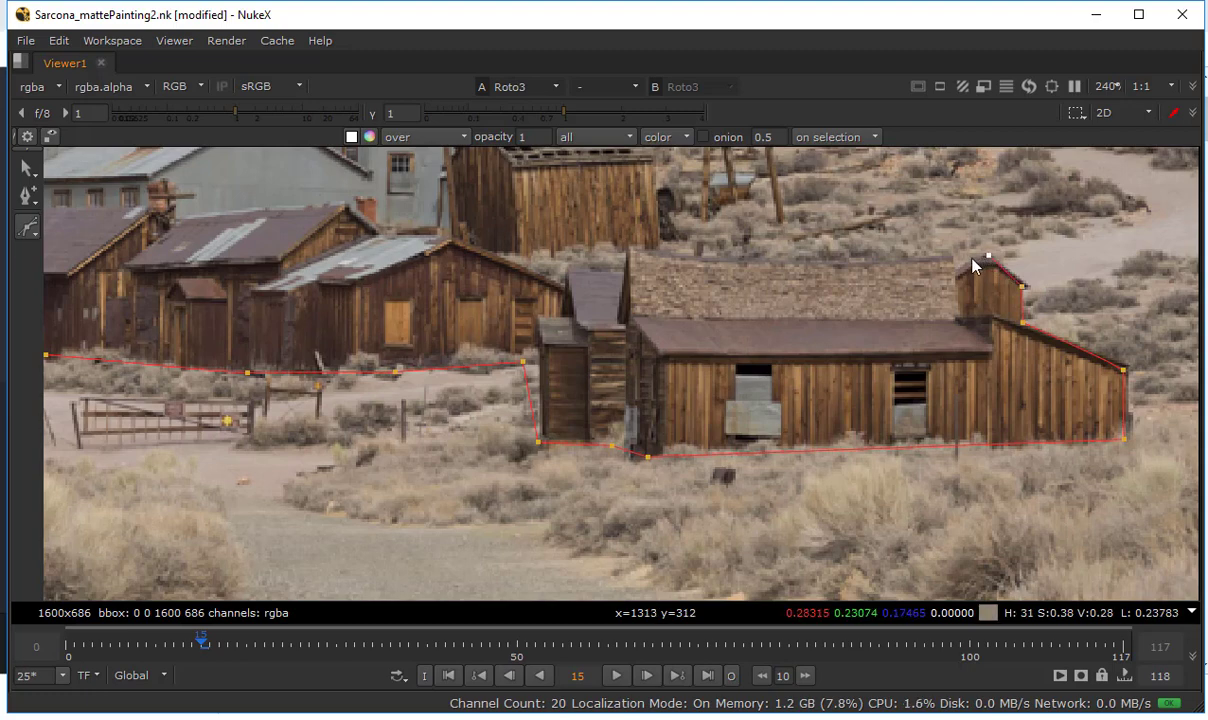
click(947, 256)
middle_drag(681, 268, 736, 369)
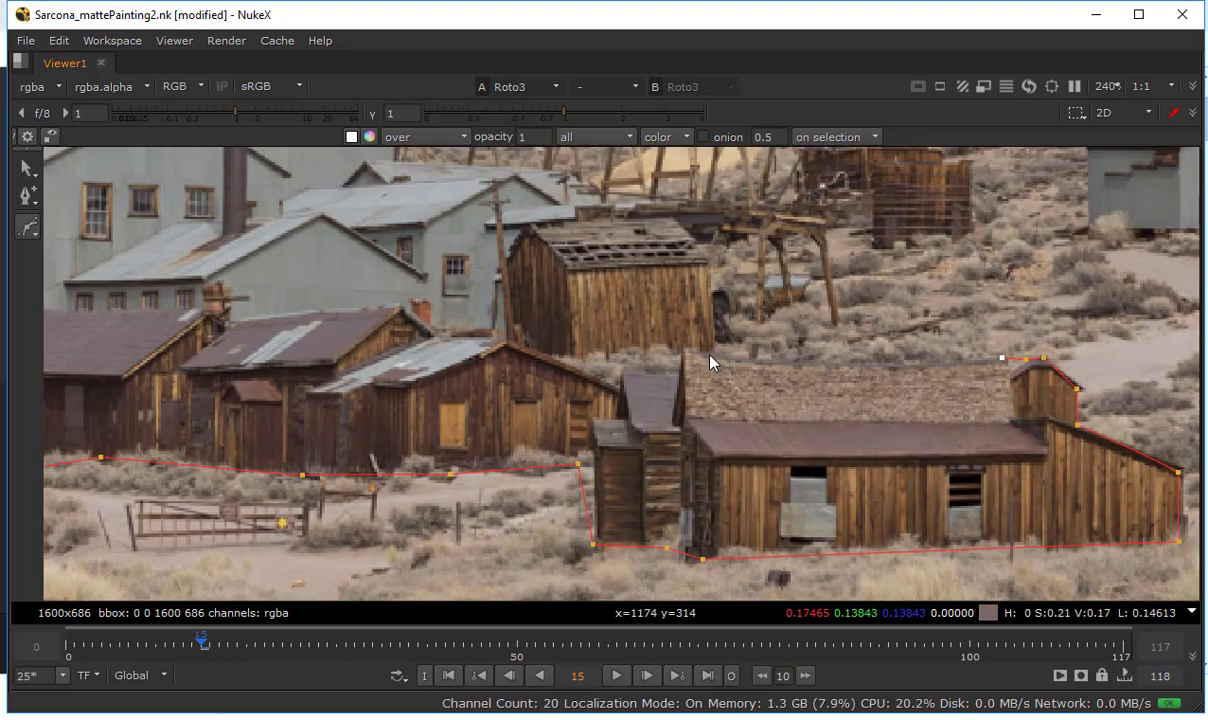
click(709, 354)
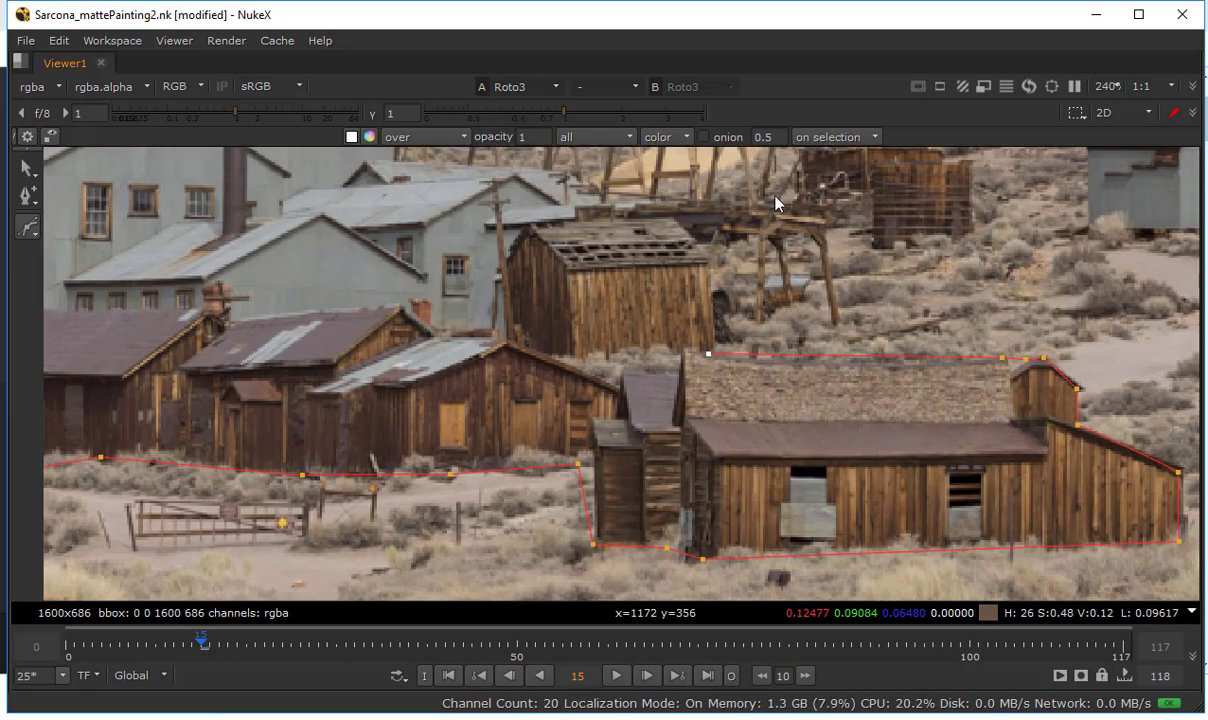
Continue the outline up the hillside shed's wall, over its roof, and along the grey roofs to the tall mill's wall
middle_drag(705, 288, 753, 390)
click(757, 358)
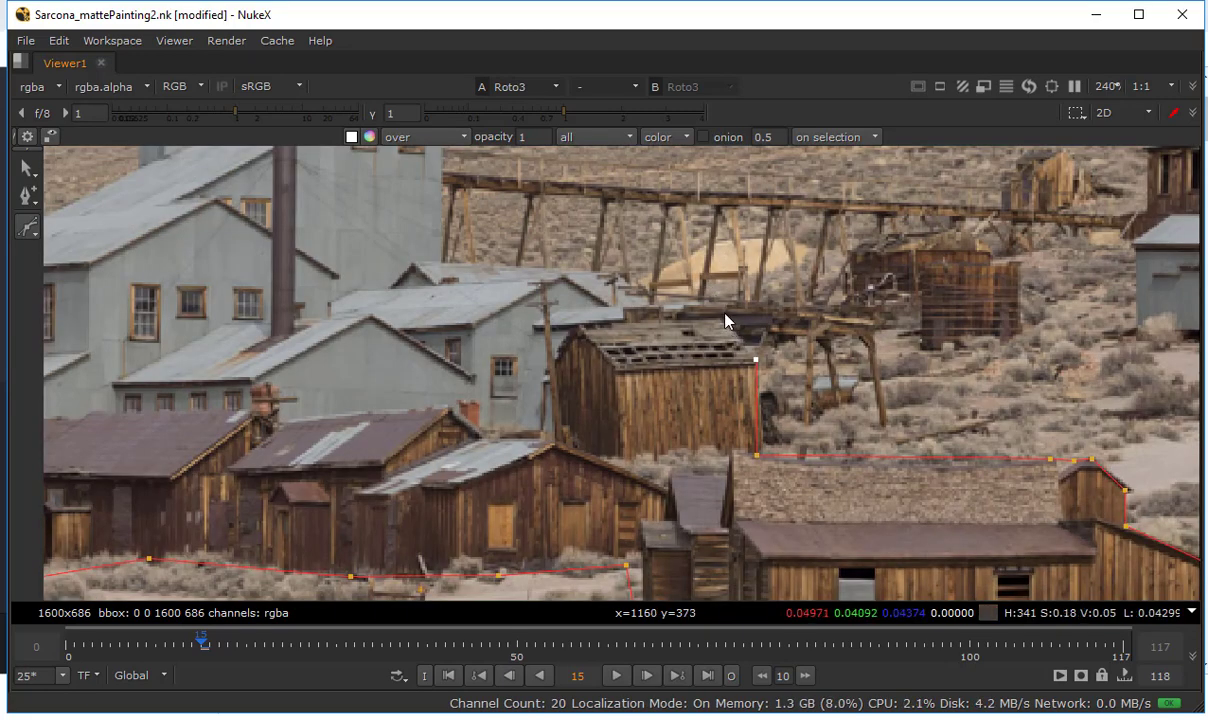
click(722, 311)
click(676, 314)
click(626, 273)
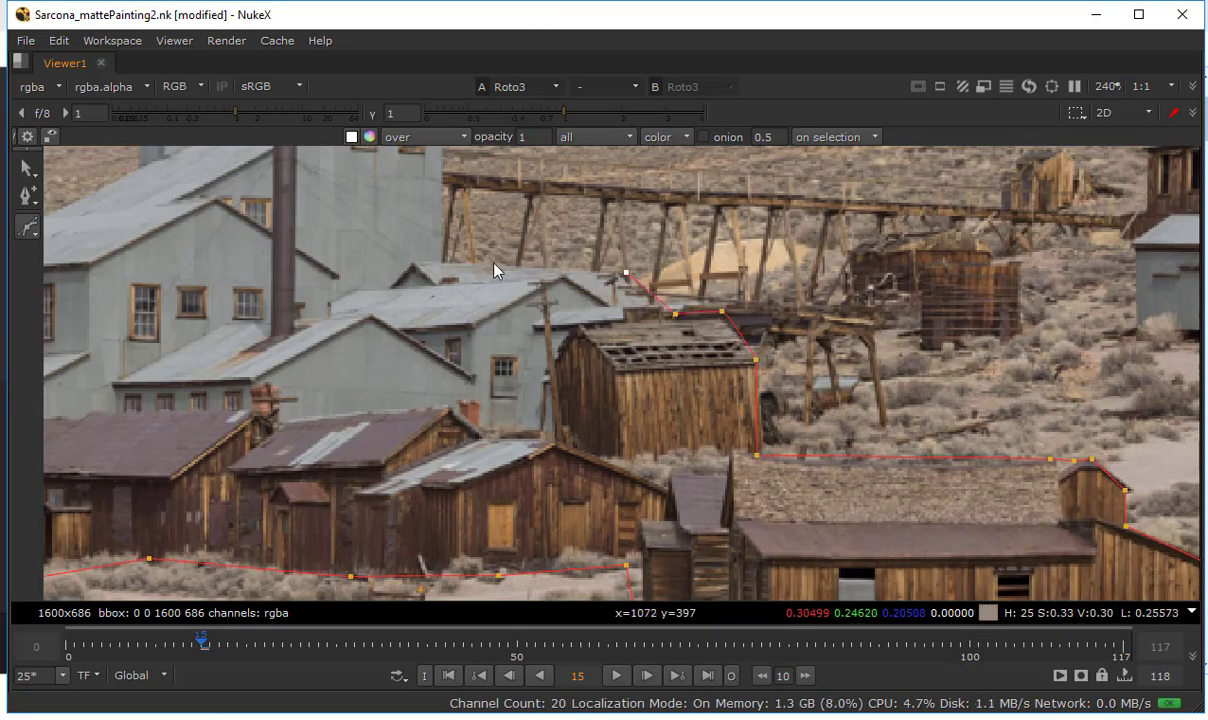
click(448, 263)
Trace the outline up the tall mill's wall, over its peak and roofline, and down around the small roof dormer
middle_drag(453, 229, 574, 344)
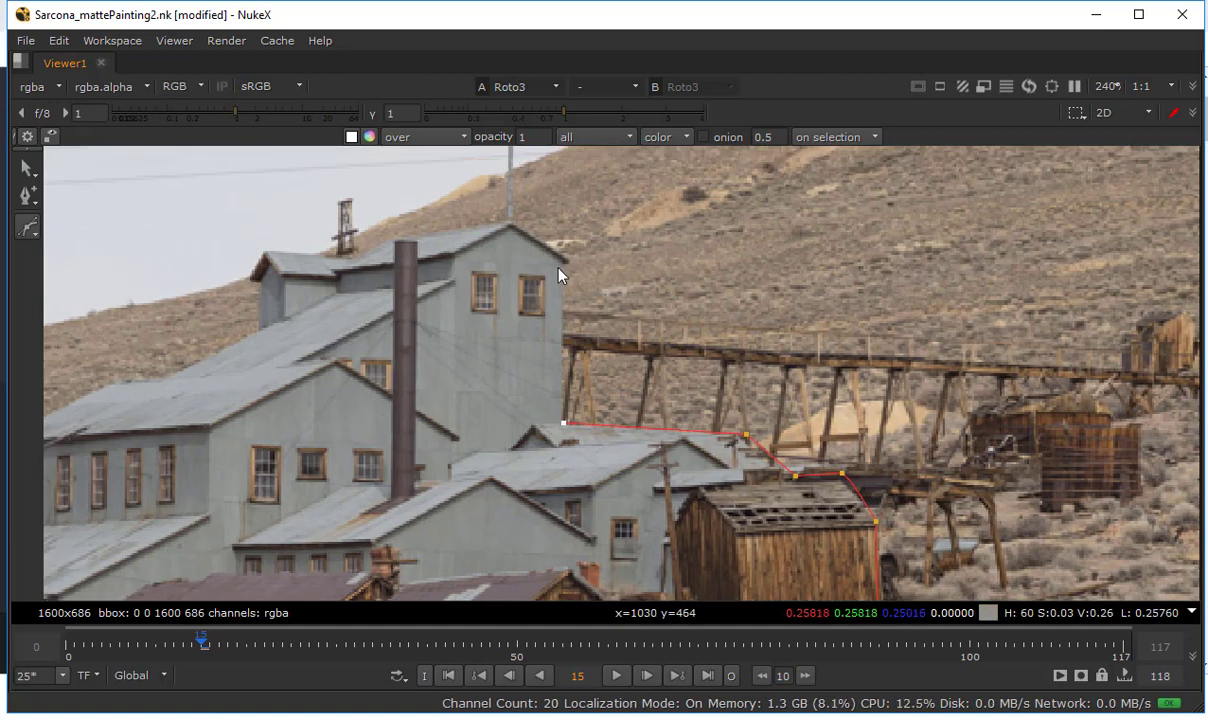
click(564, 262)
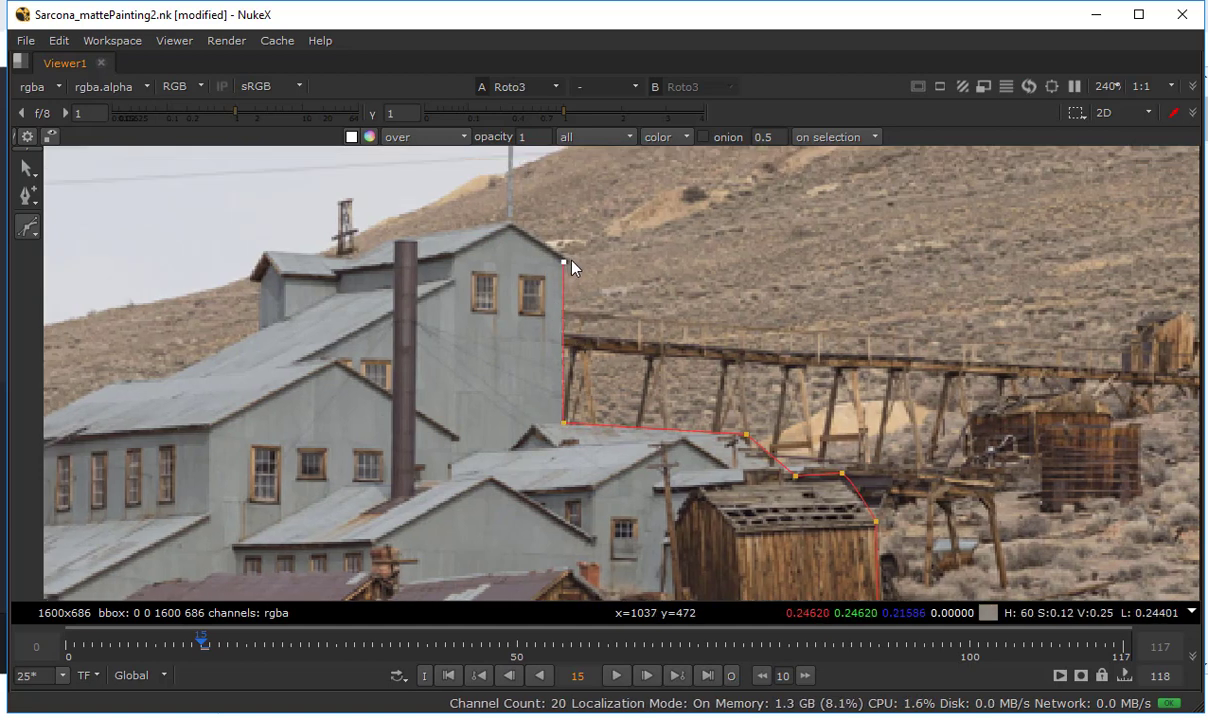
click(511, 218)
click(378, 238)
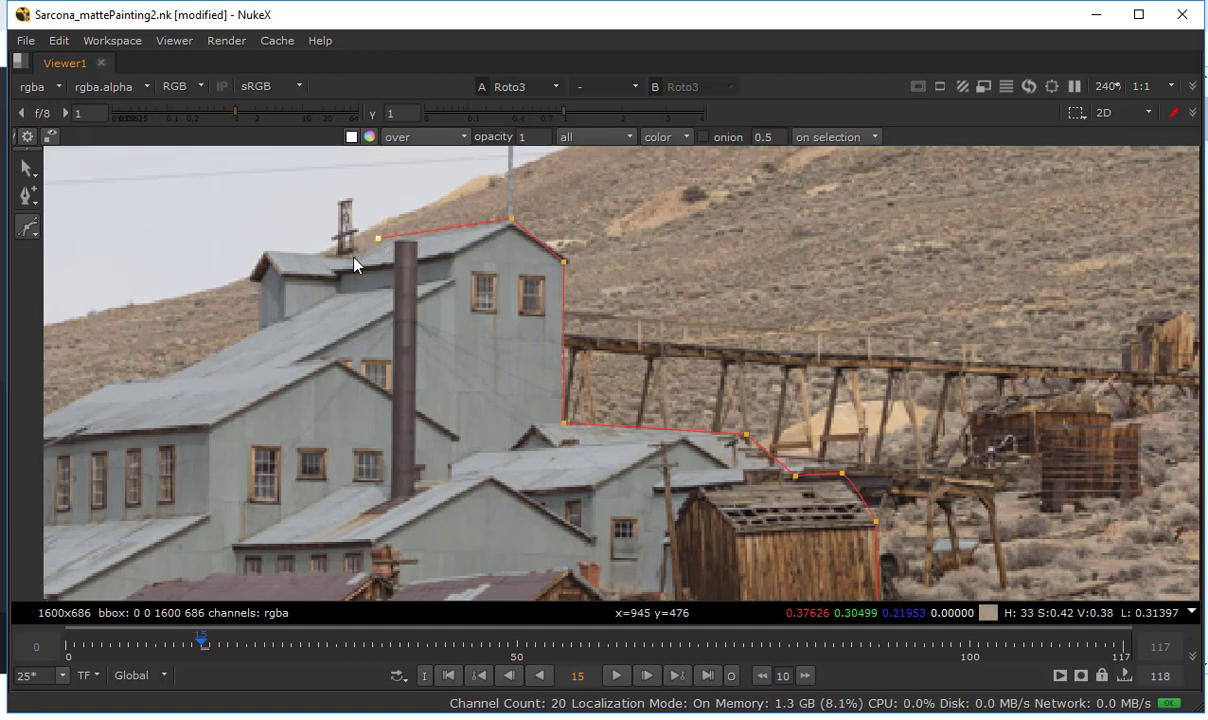
click(353, 256)
click(260, 254)
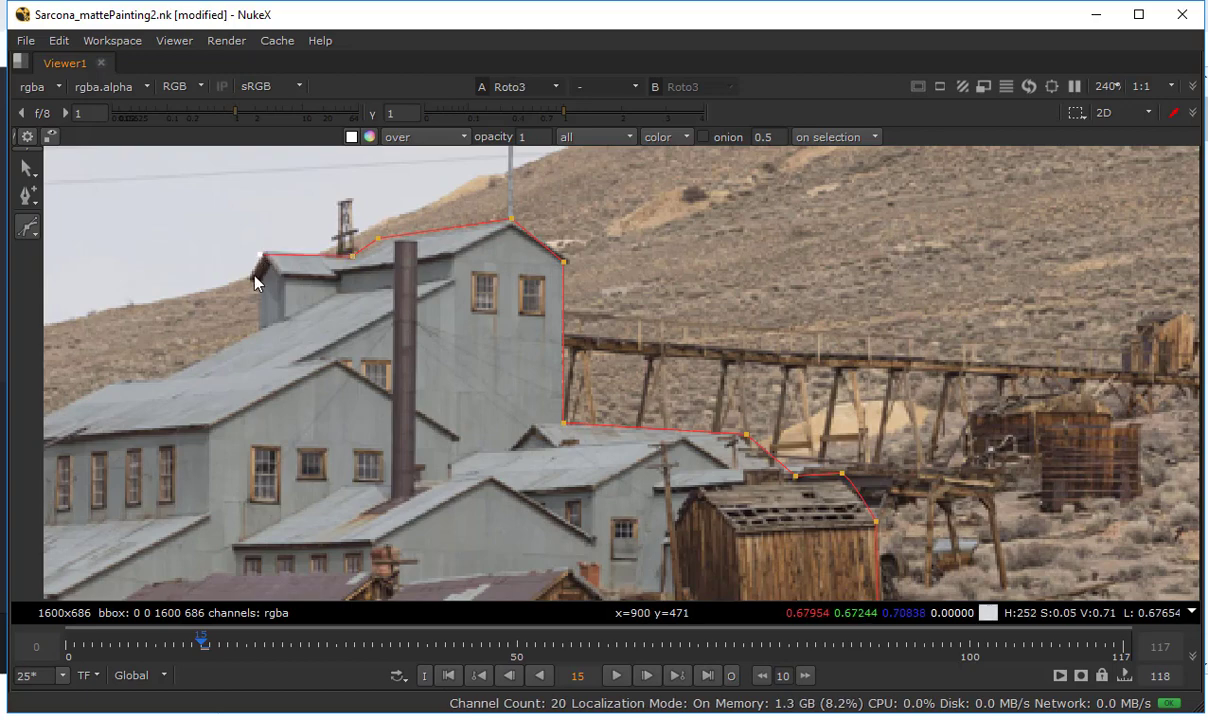
click(249, 275)
click(260, 280)
click(258, 330)
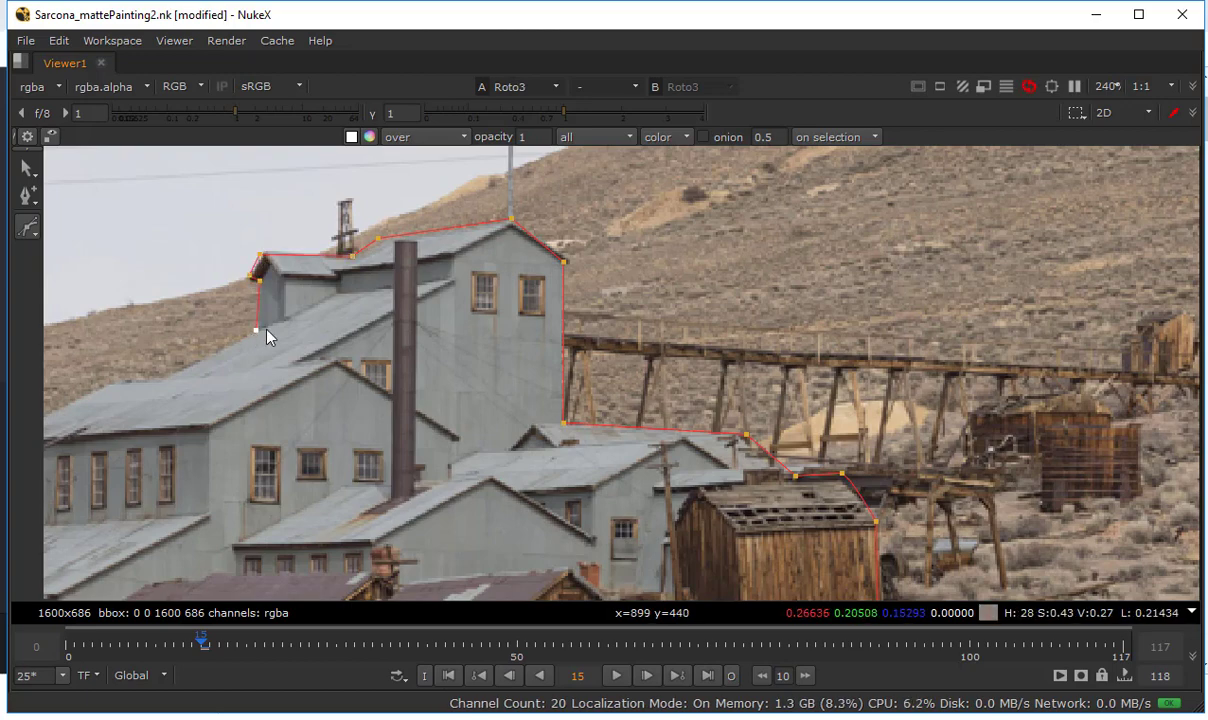
Continue the outline down the mill's stepped roofs to the thin chimney
middle_drag(261, 332, 631, 294)
click(565, 313)
click(534, 312)
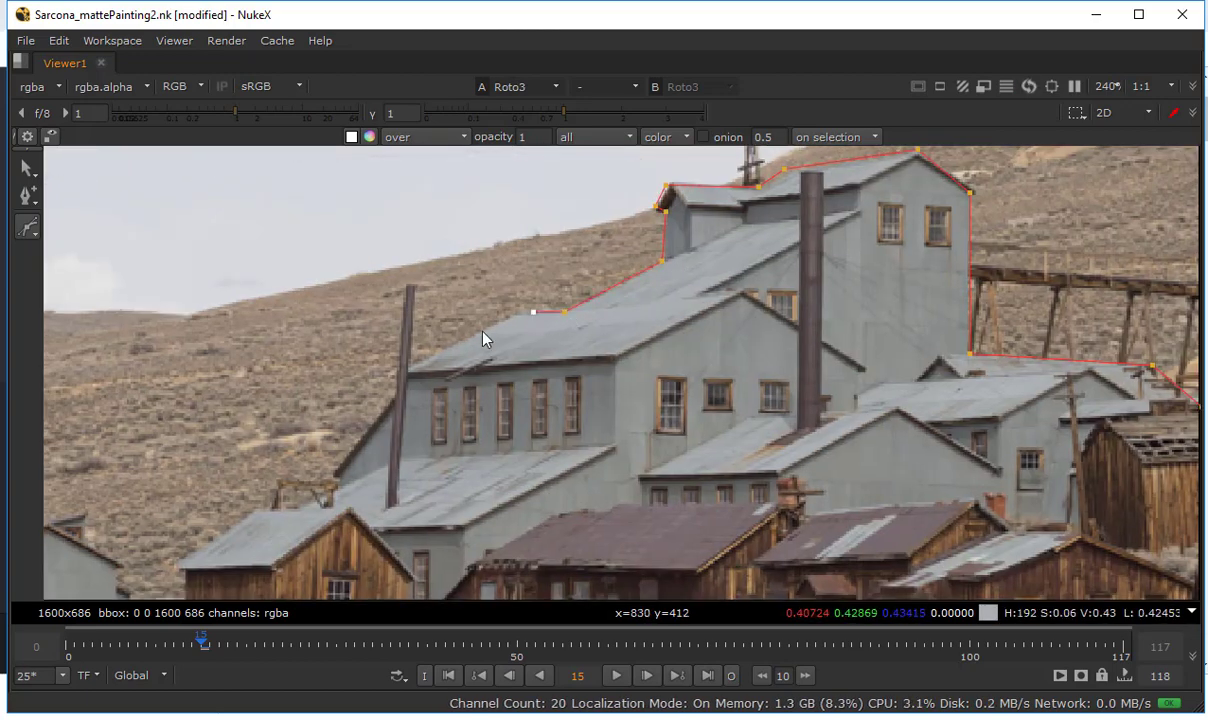
click(410, 366)
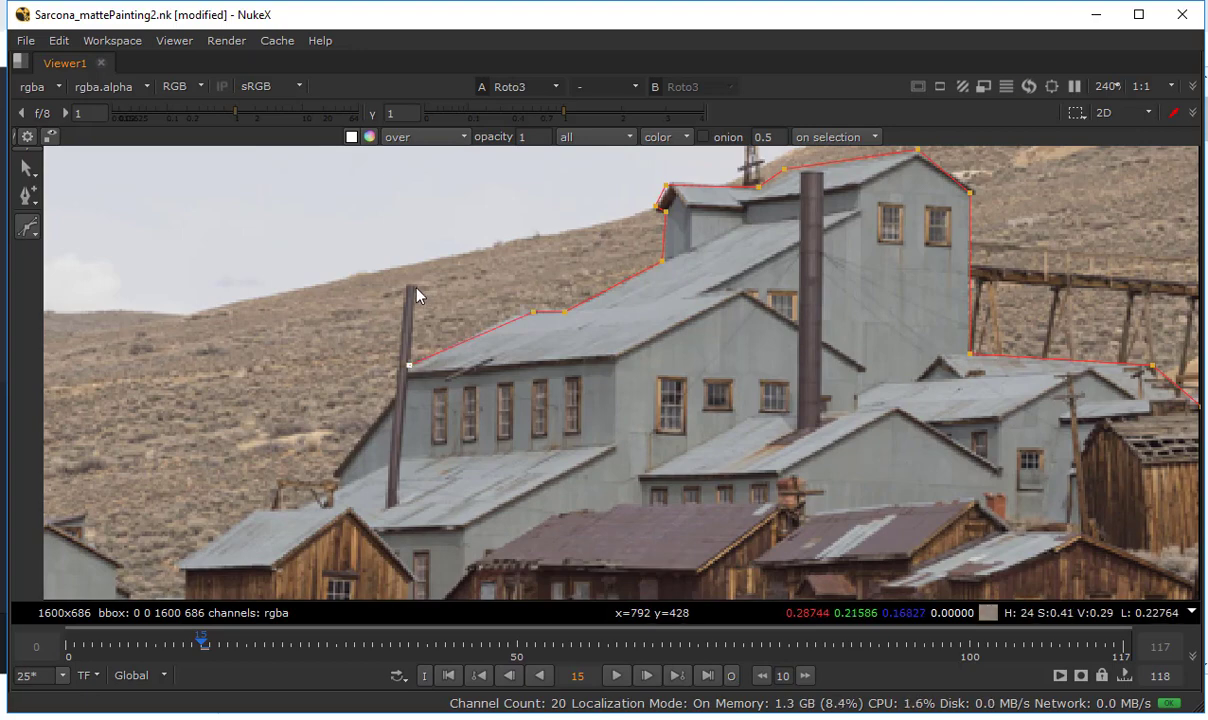
Trace the outline up the thin chimney, across its top, and down its other side to the sloping roof edge
click(413, 287)
scroll(403, 291, up, 5)
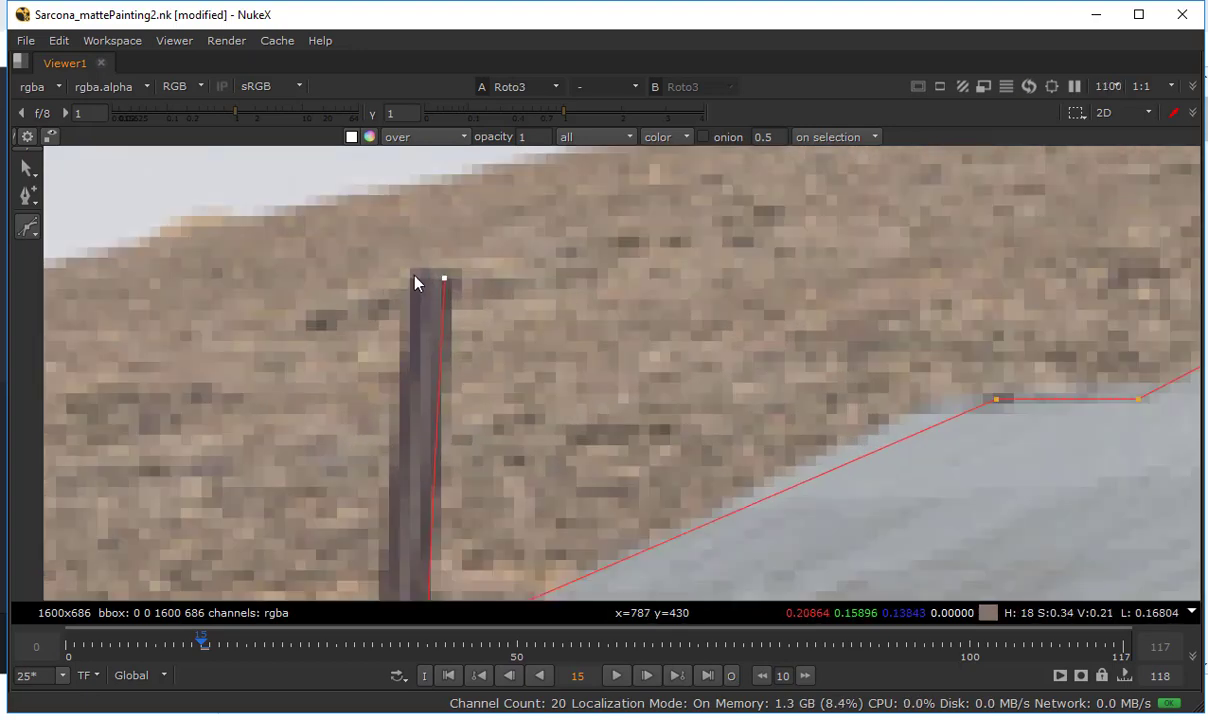
scroll(400, 340, up, 2)
scroll(470, 300, down, 4)
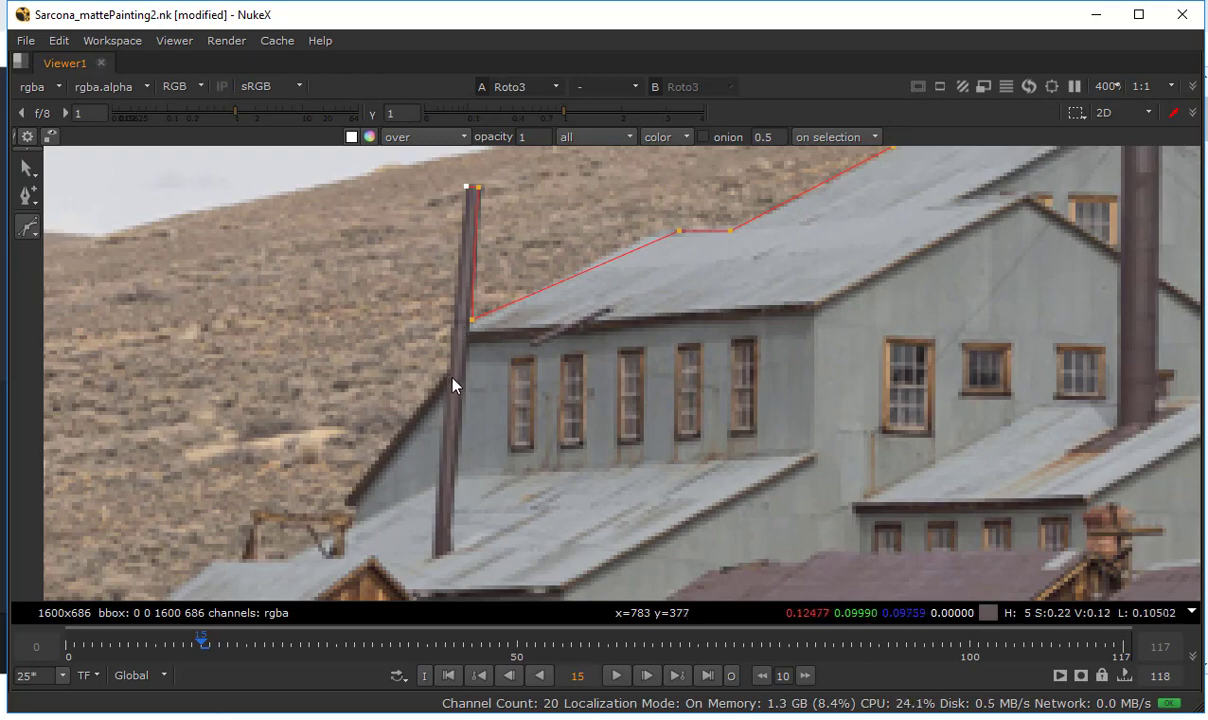
click(450, 368)
Trace the outline down the sloping roof edge and around the wooden frame above the taller wooden building
middle_drag(598, 221, 607, 199)
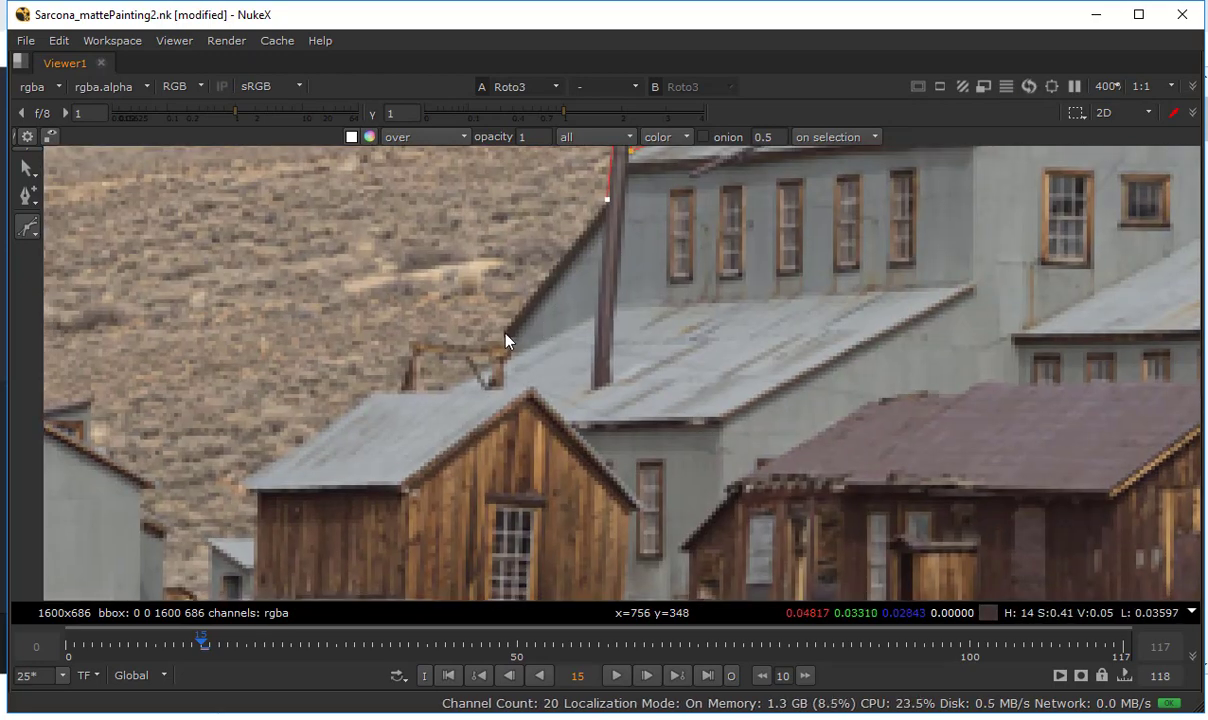
scroll(497, 349, up, 5)
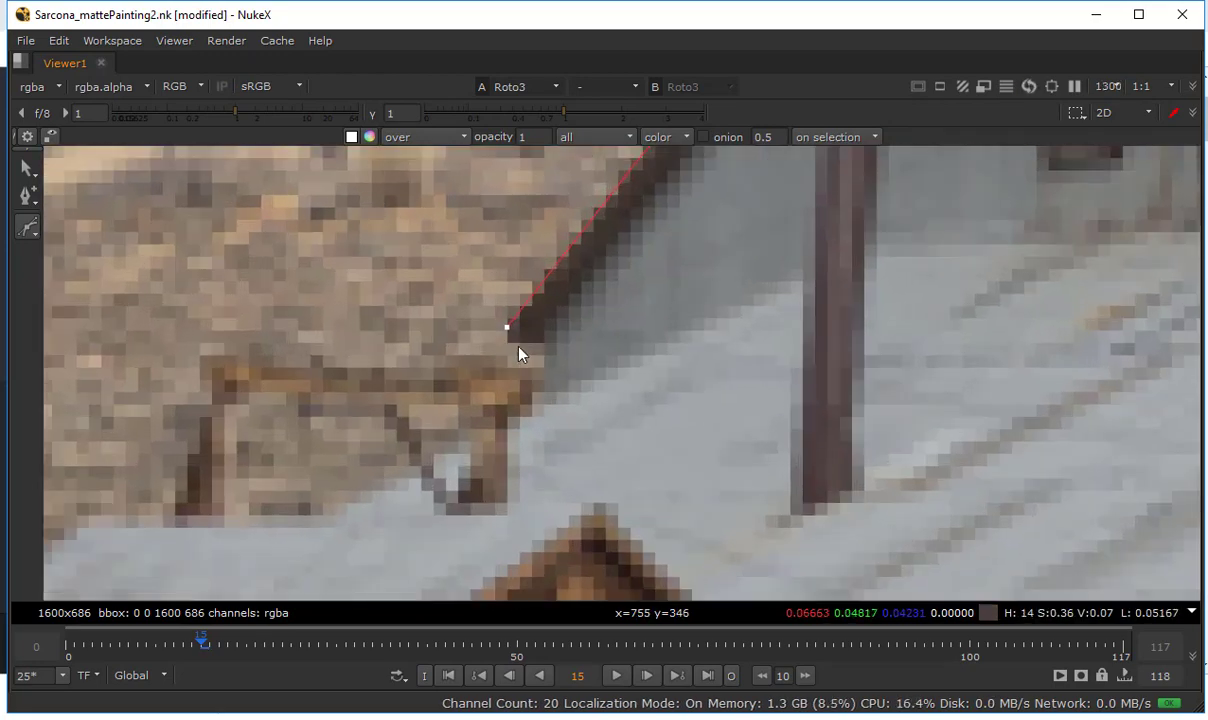
click(512, 342)
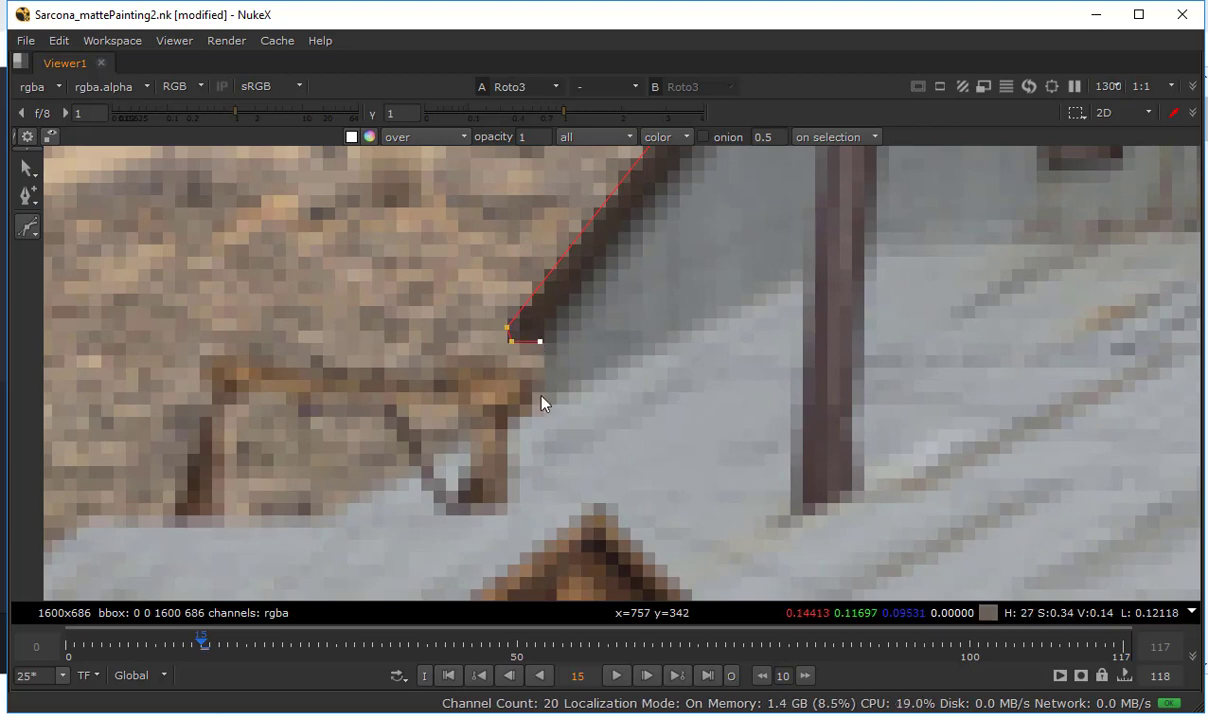
click(215, 355)
scroll(490, 340, down, 4)
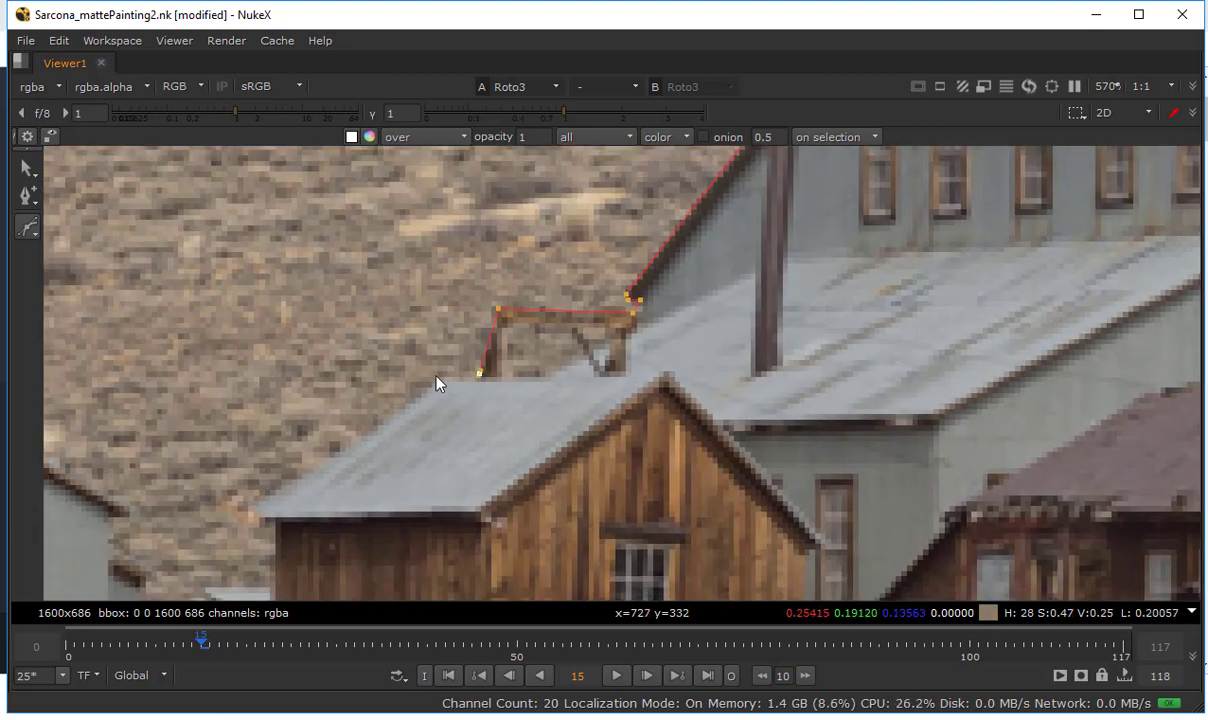
Continue the outline down the taller wooden building's roof and wall and around the small grey shed to the grey house
click(257, 513)
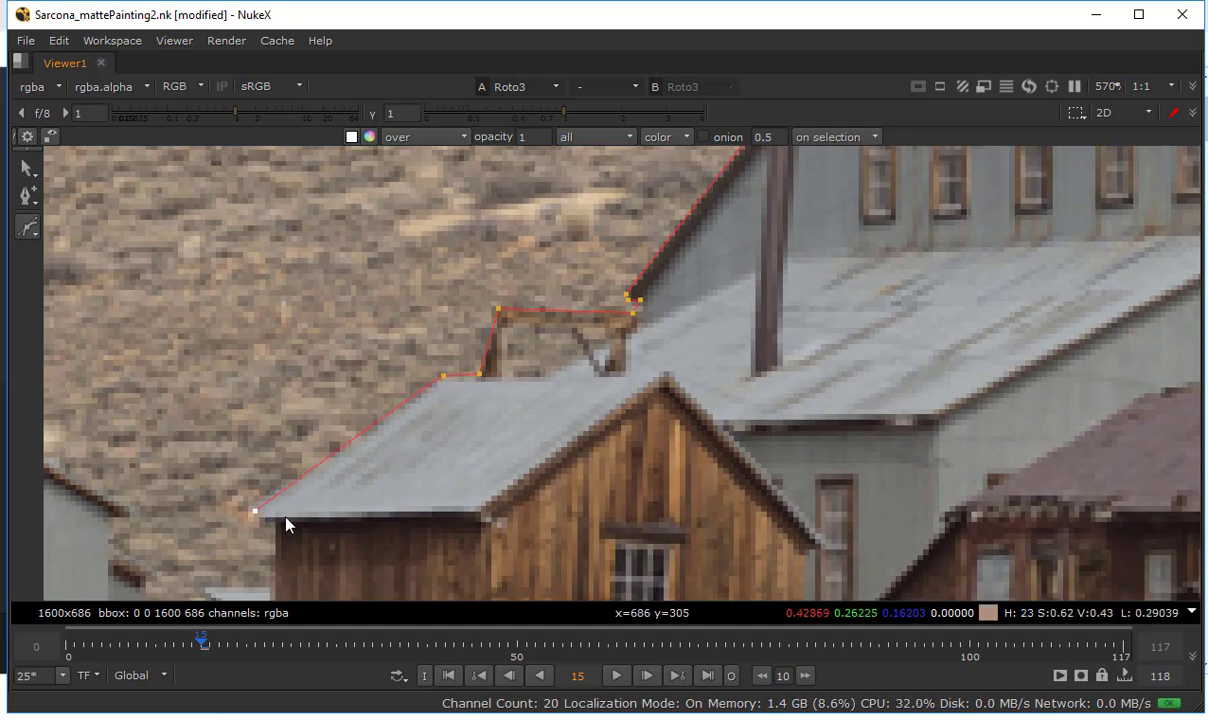
middle_drag(286, 518, 428, 220)
click(418, 226)
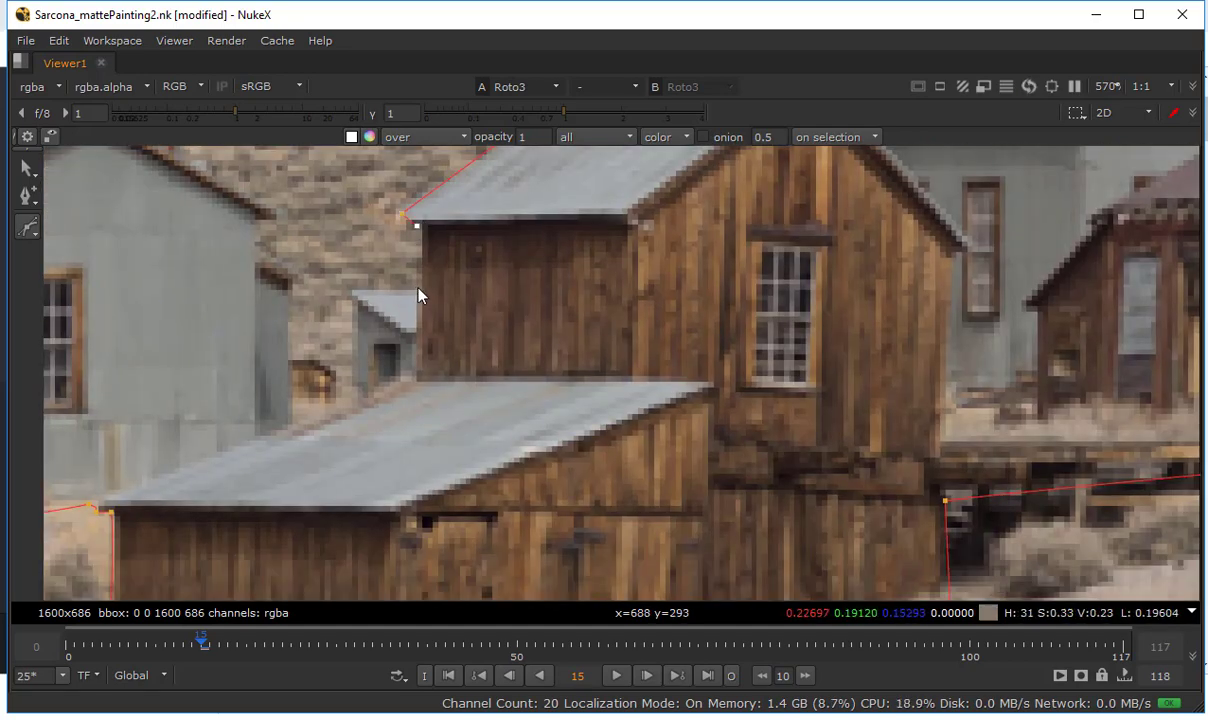
click(418, 289)
click(349, 295)
click(351, 382)
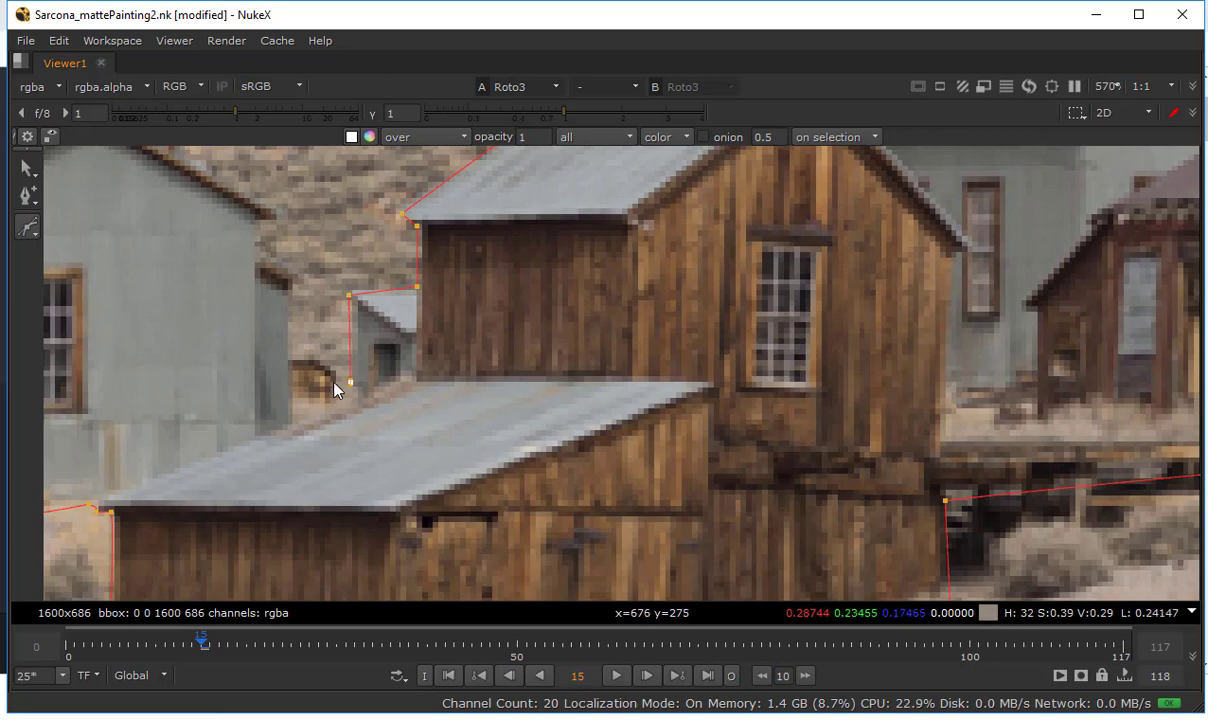
click(295, 390)
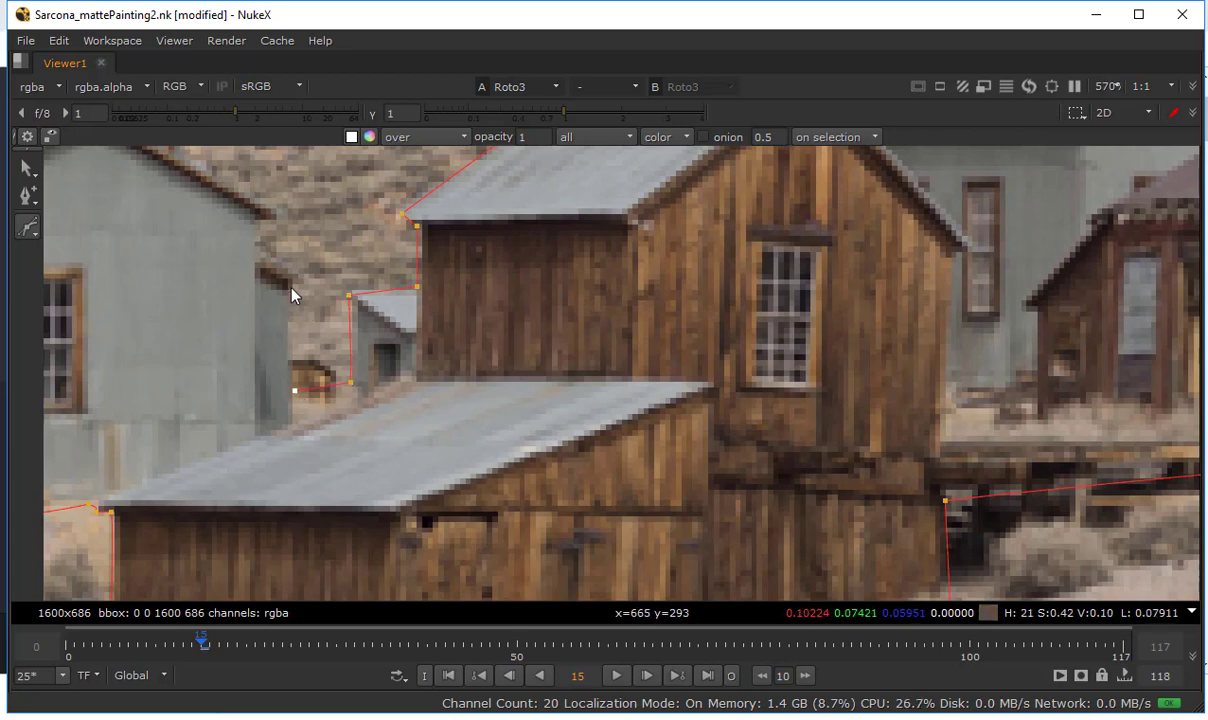
Trace the outline up the grey house's side extension and around the corner of the main roof's eave
click(289, 286)
click(305, 281)
click(259, 216)
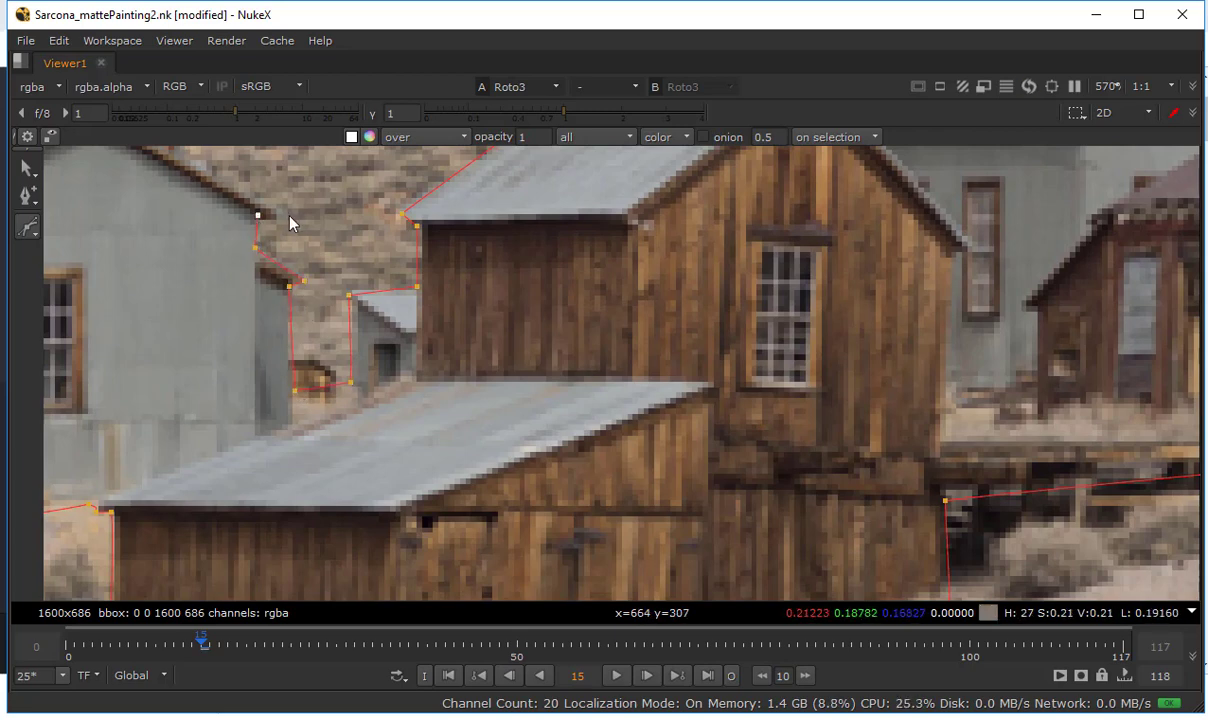
click(280, 214)
middle_drag(388, 262, 712, 486)
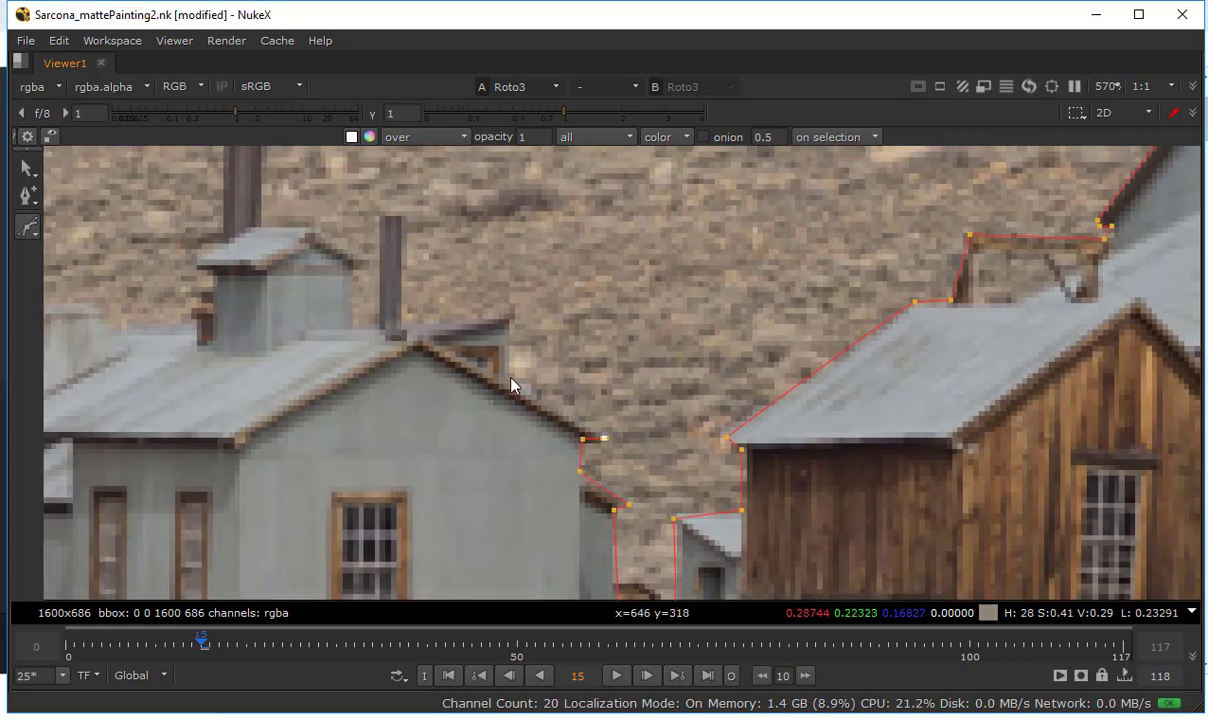
Continue the roto outline up the grey house's roof slope and around its small roof projection and short chimney
click(510, 376)
click(508, 313)
click(400, 321)
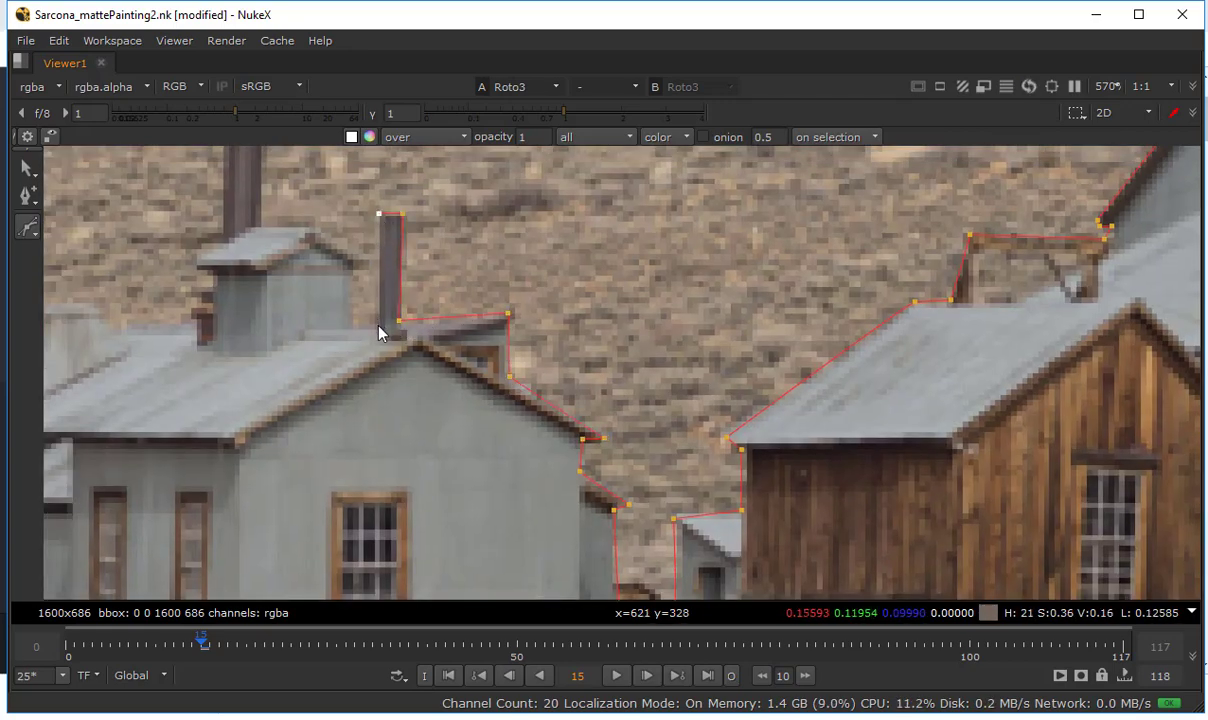
click(378, 326)
Trace the roto outline up the near side of the cupola and over its roof to the tall chimney's base
click(351, 321)
click(352, 268)
click(366, 267)
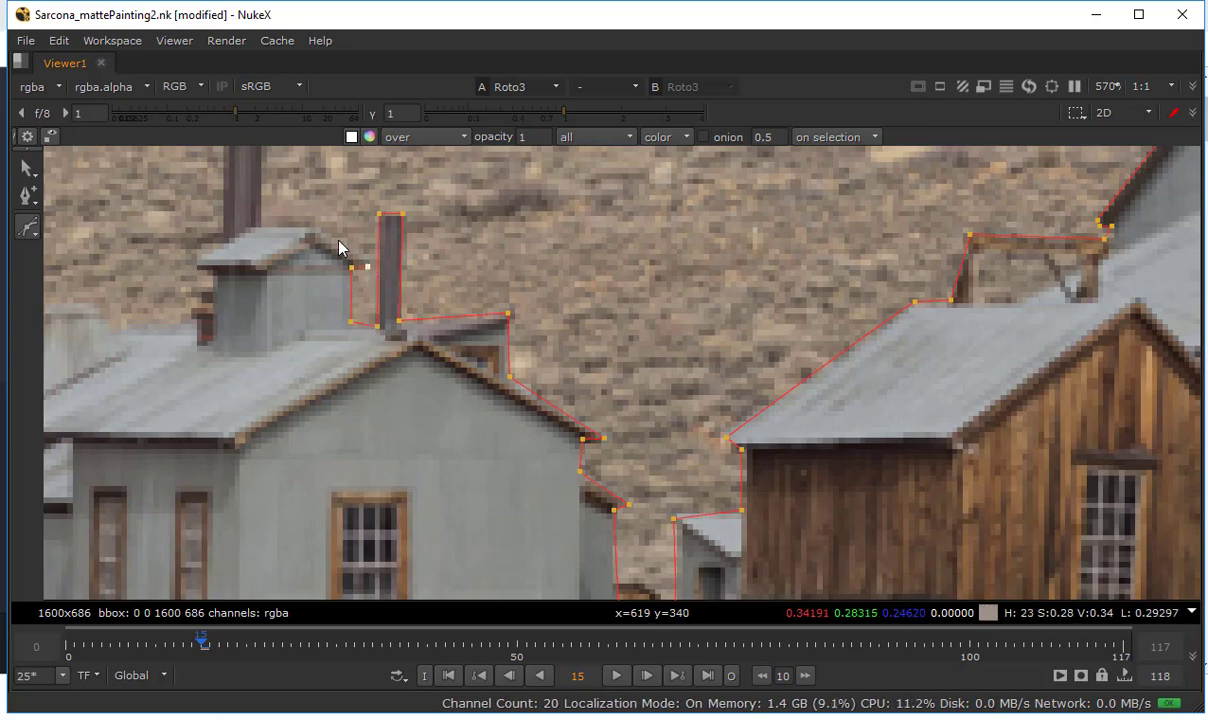
click(311, 223)
click(258, 224)
Trace the roto outline up one side of the tall chimney, across its top and back down to the cupola roof
middle_drag(319, 218, 511, 442)
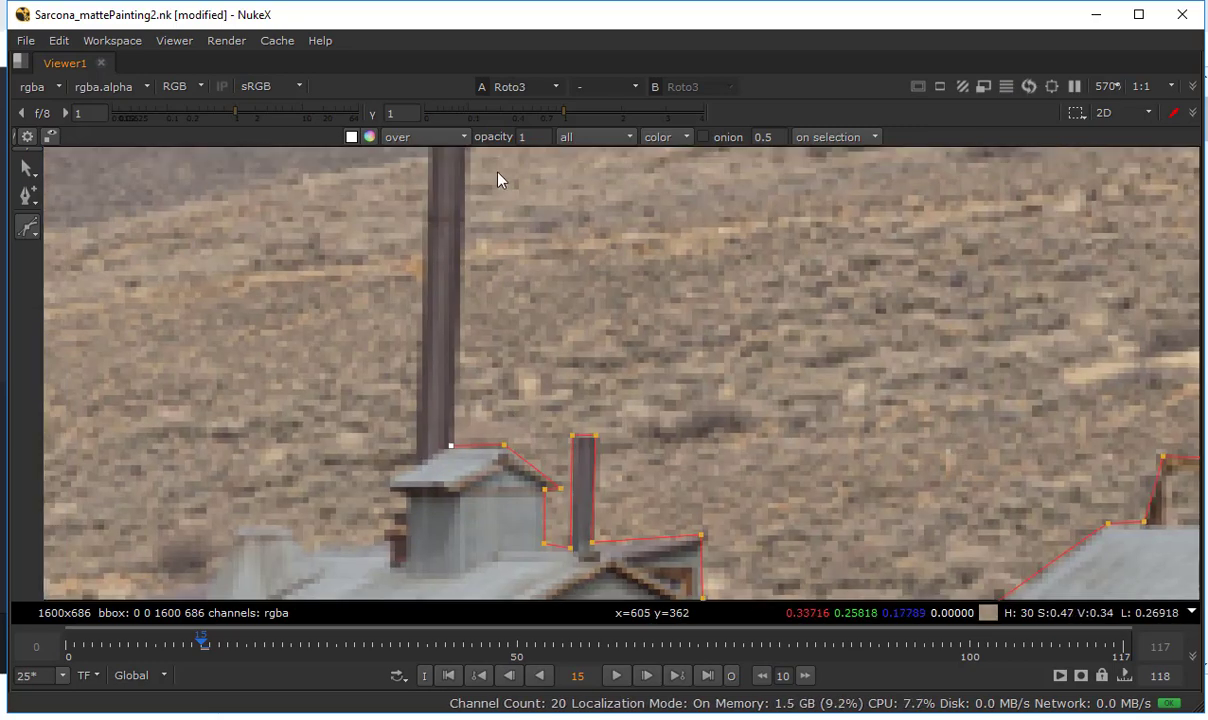
middle_drag(499, 180, 520, 413)
scroll(520, 413, down, 3)
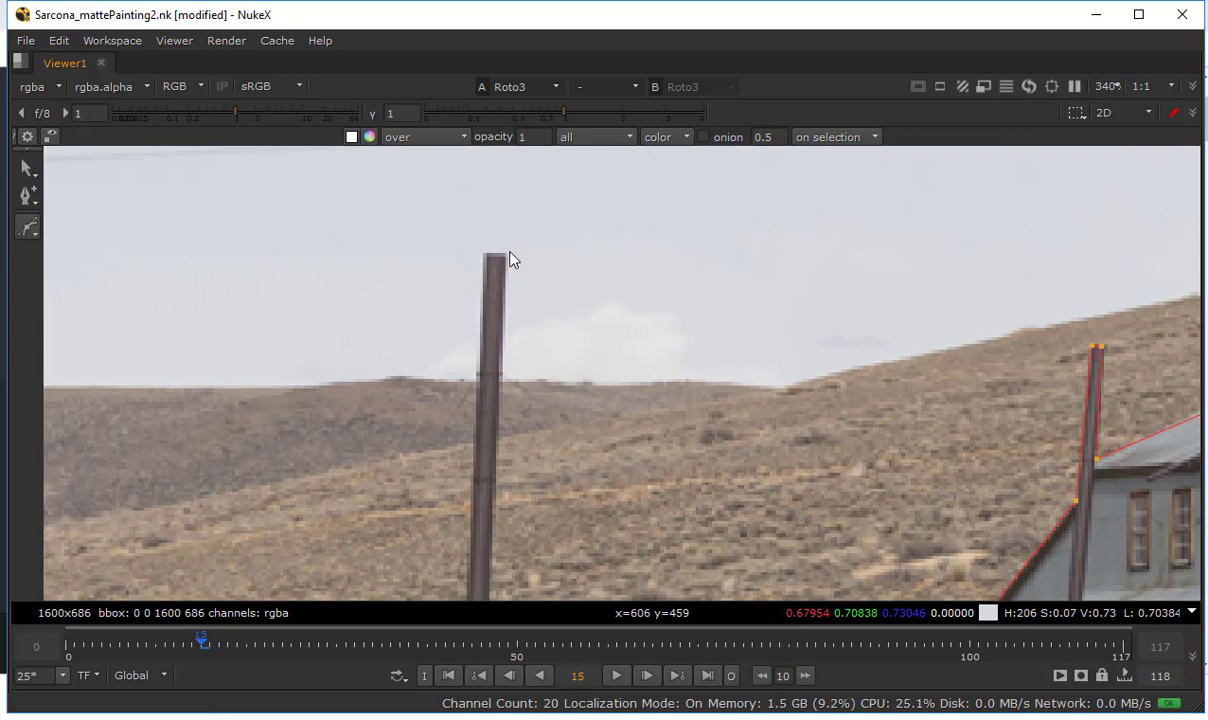
click(509, 252)
click(483, 254)
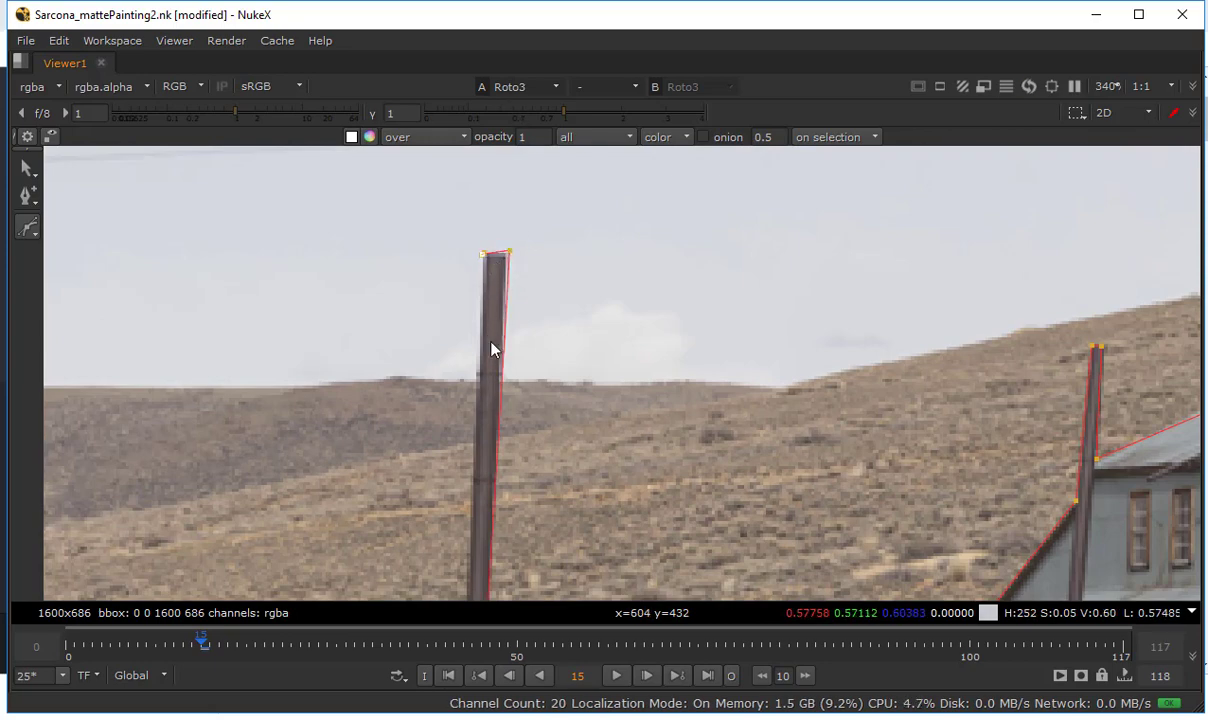
middle_drag(491, 345, 546, 378)
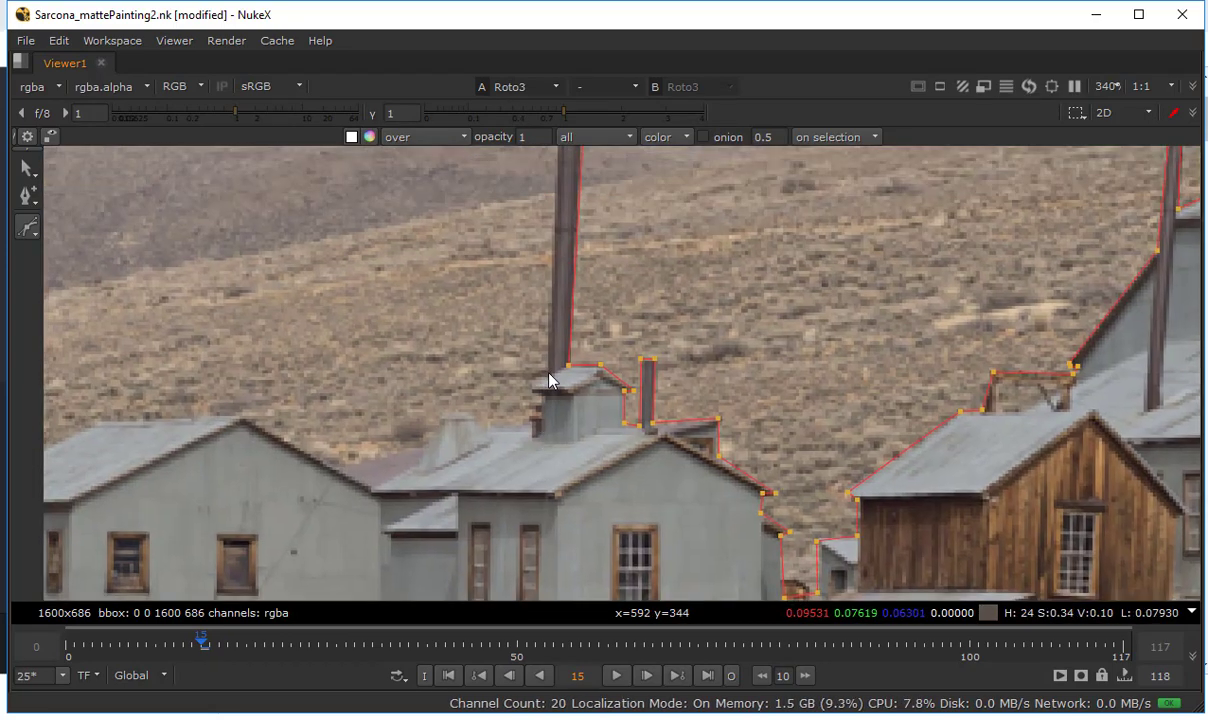
Continue the roto outline down the cupola's far side and over the small peaked structure behind the house roof
click(531, 381)
click(528, 423)
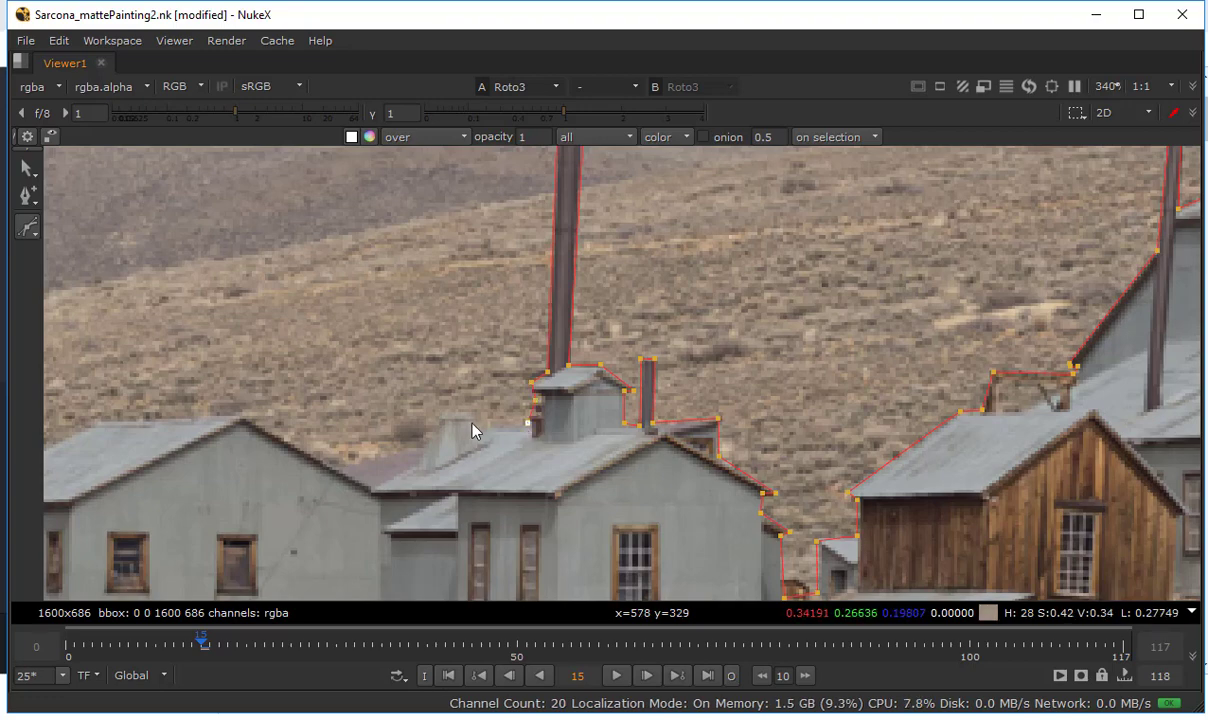
click(475, 423)
click(459, 405)
click(438, 424)
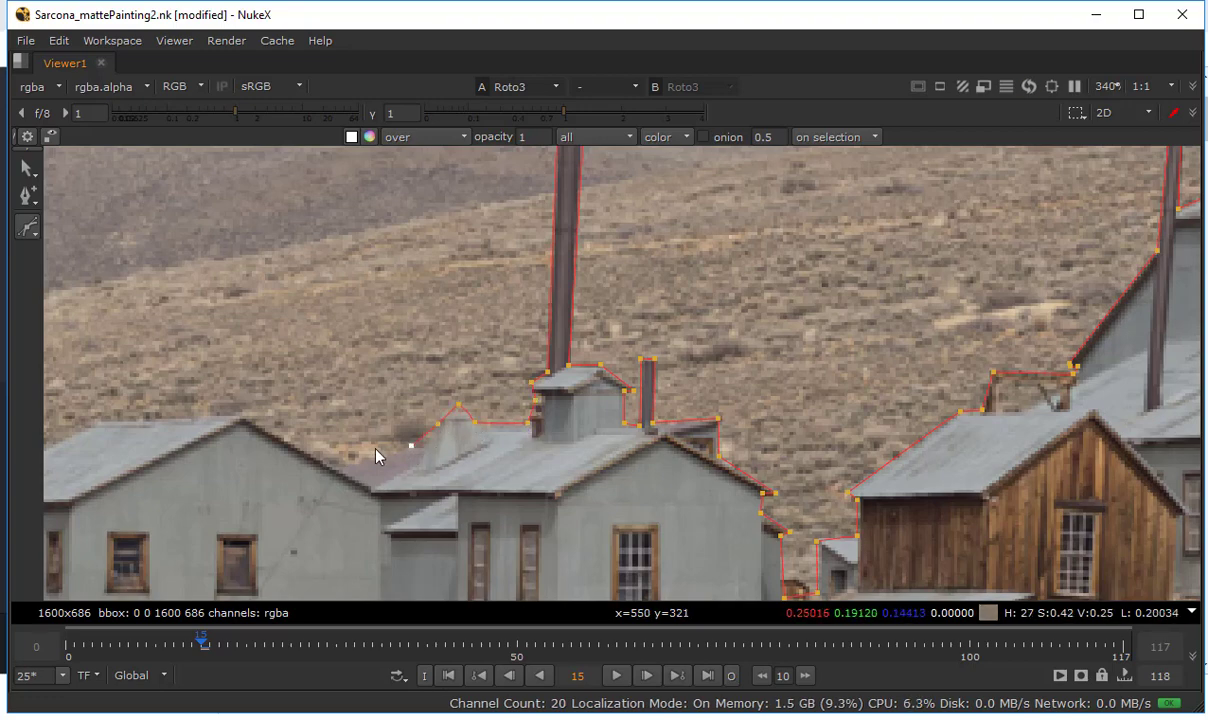
Trace the roof of the last grey house on stilts and close the roto shape at its starting wall point
middle_drag(377, 453, 563, 423)
click(715, 381)
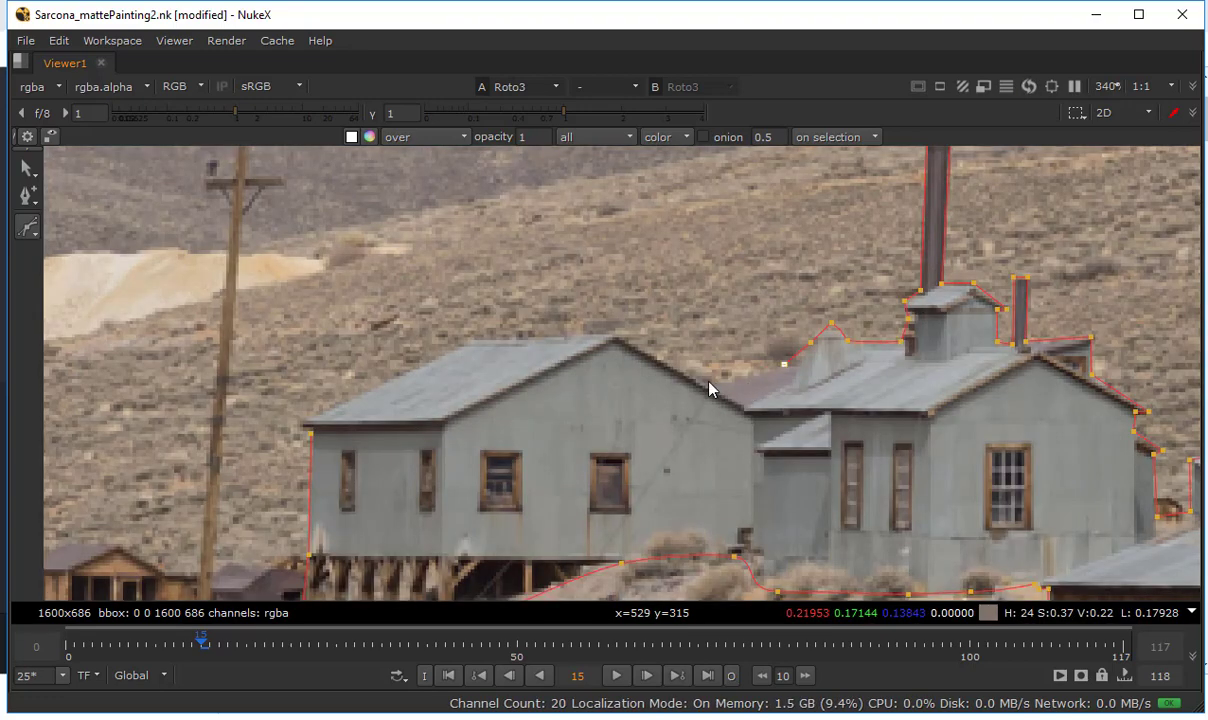
click(620, 334)
click(473, 337)
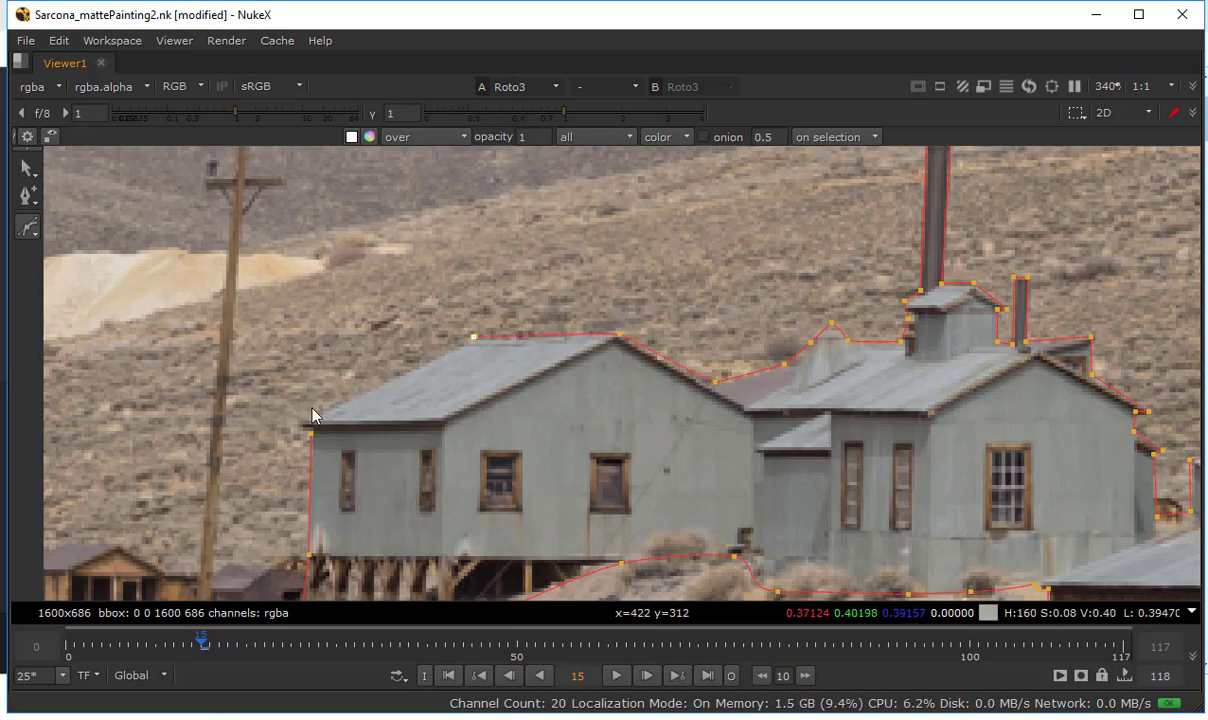
click(302, 421)
click(319, 435)
scroll(669, 404, down, 10)
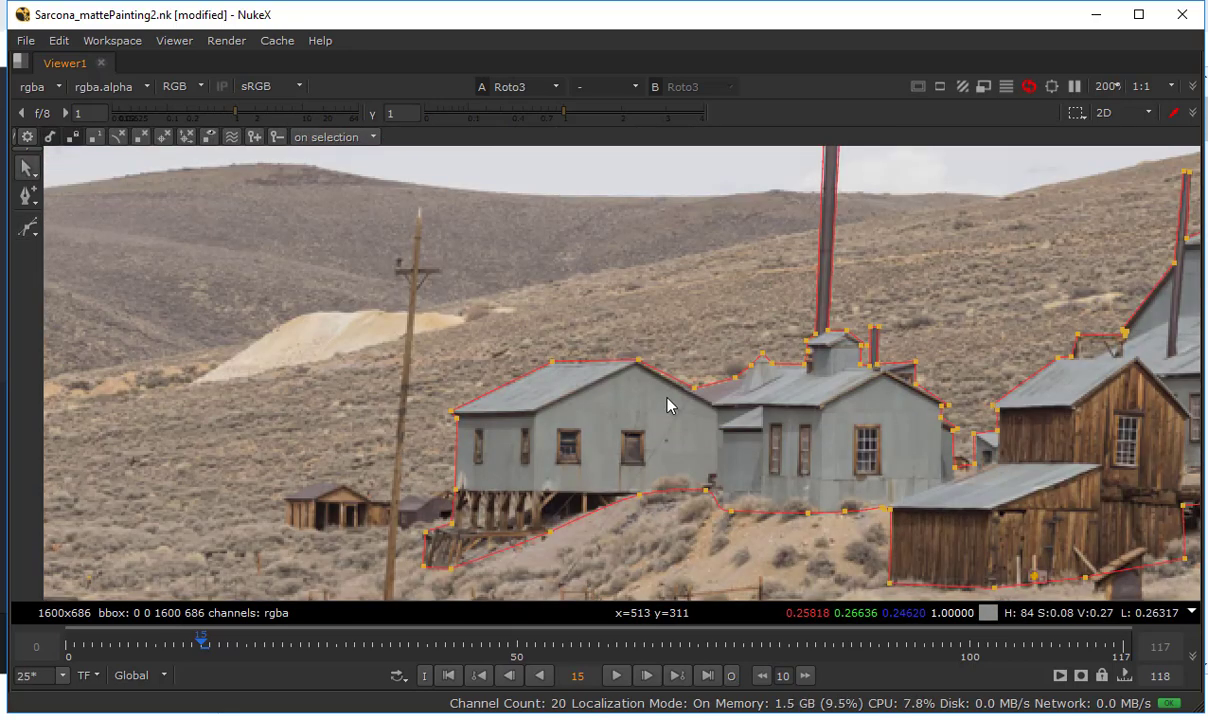
Return from the maximized viewer to the full layout and display the Merge node's output, framed on the building card
key(Tab)
key(Tab)
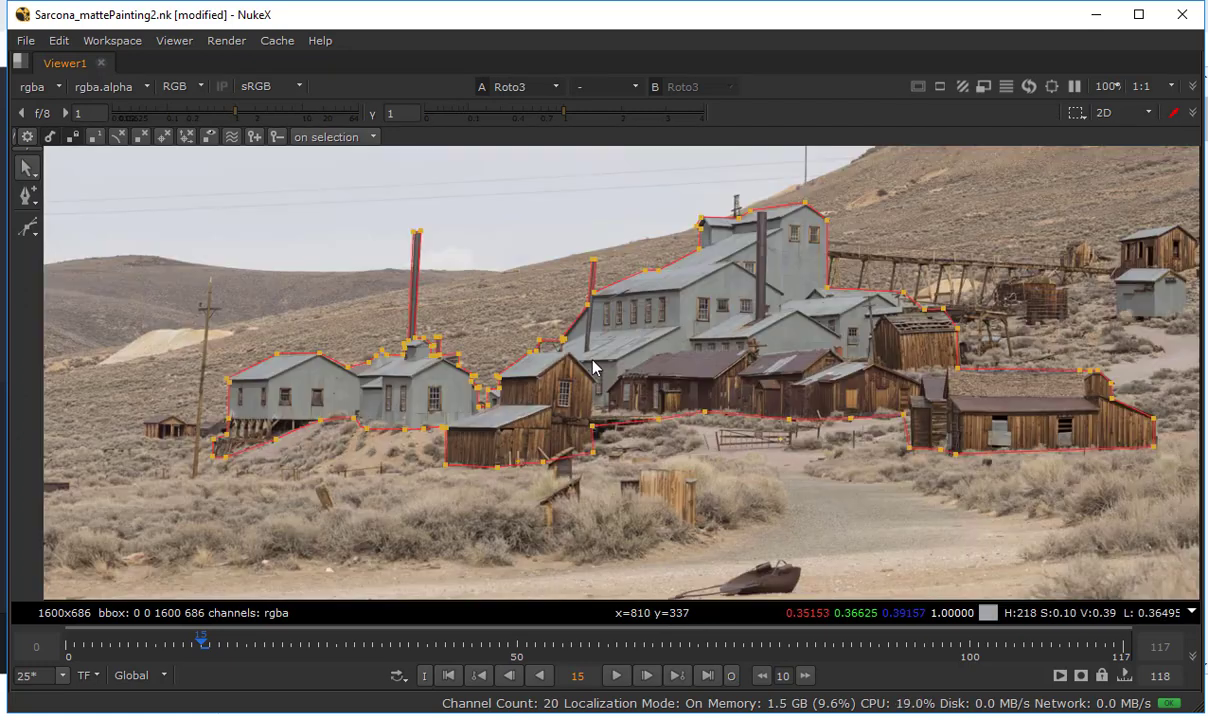
key(space)
scroll(517, 220, down, 2)
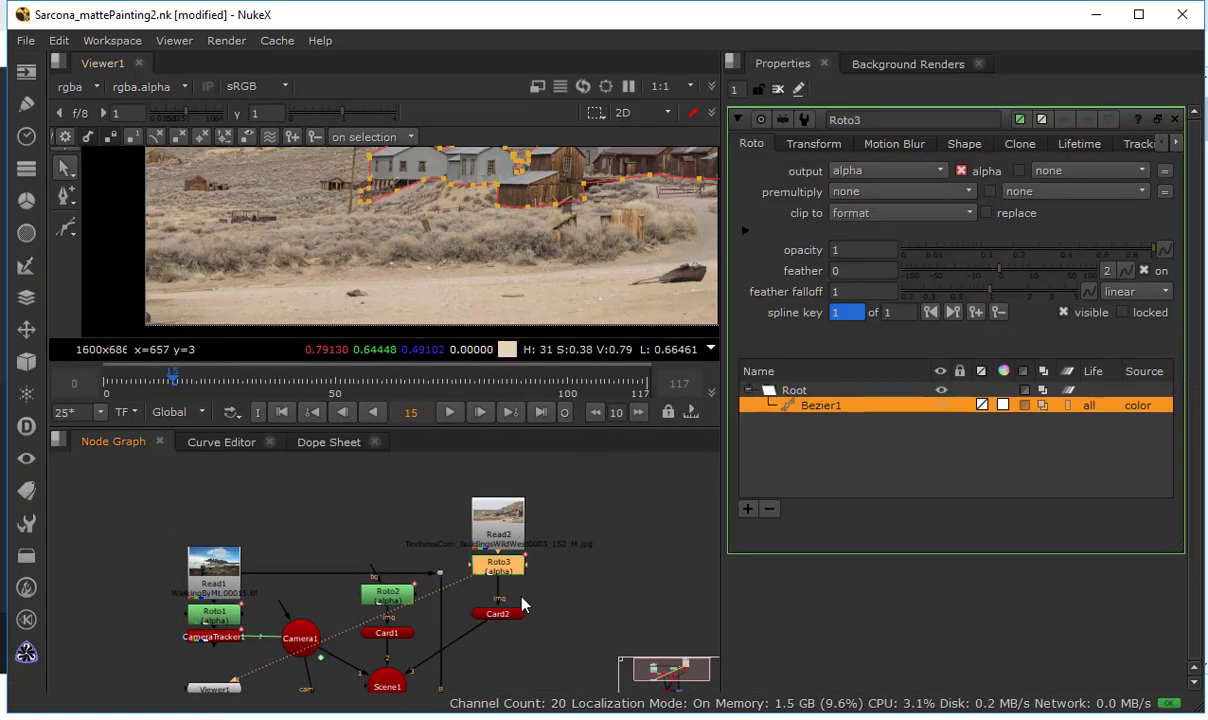
click(505, 624)
middle_drag(455, 650, 478, 476)
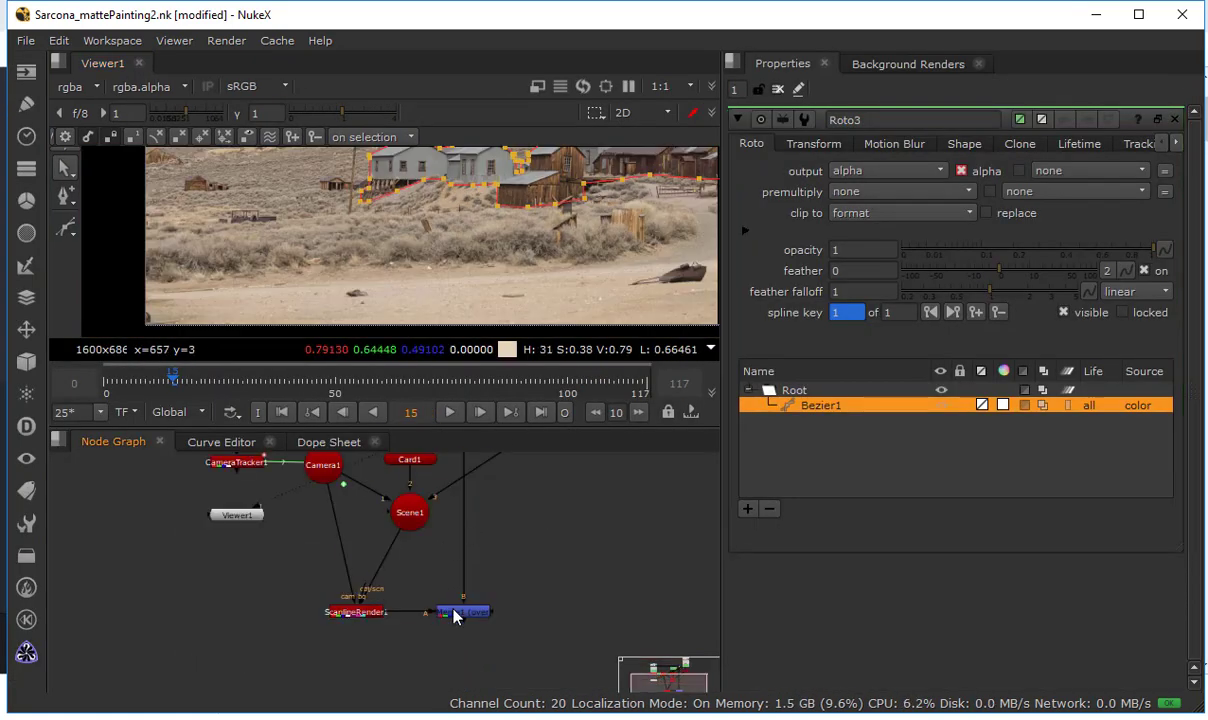
click(455, 612)
key(1)
scroll(526, 229, up, 5)
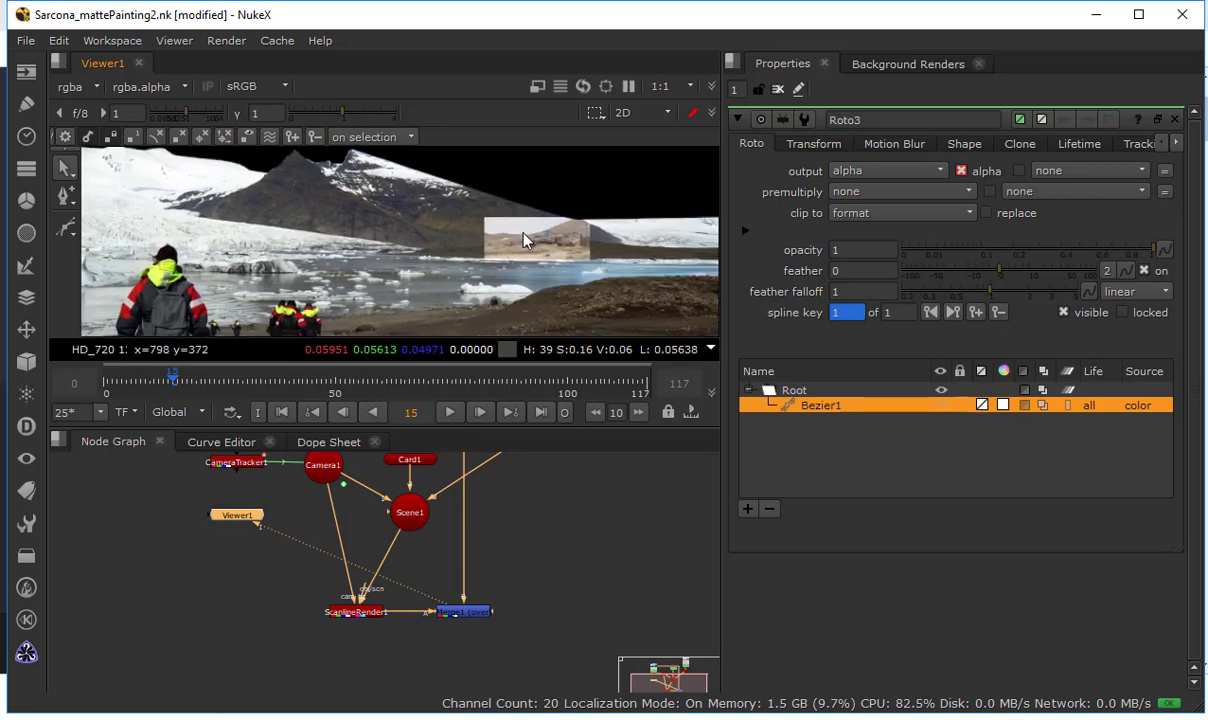
Tuck Roto3 closer beneath Read2 and insert a Premult node between Roto3 and Card2
middle_drag(545, 569, 556, 679)
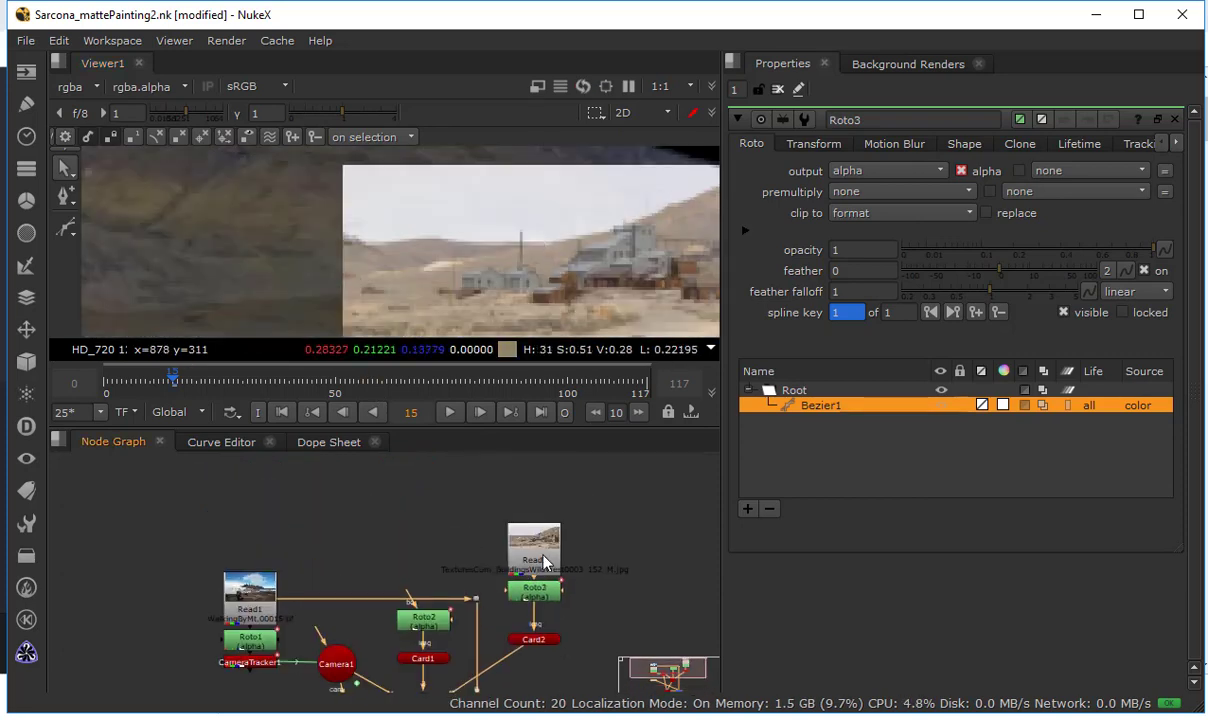
click(541, 569)
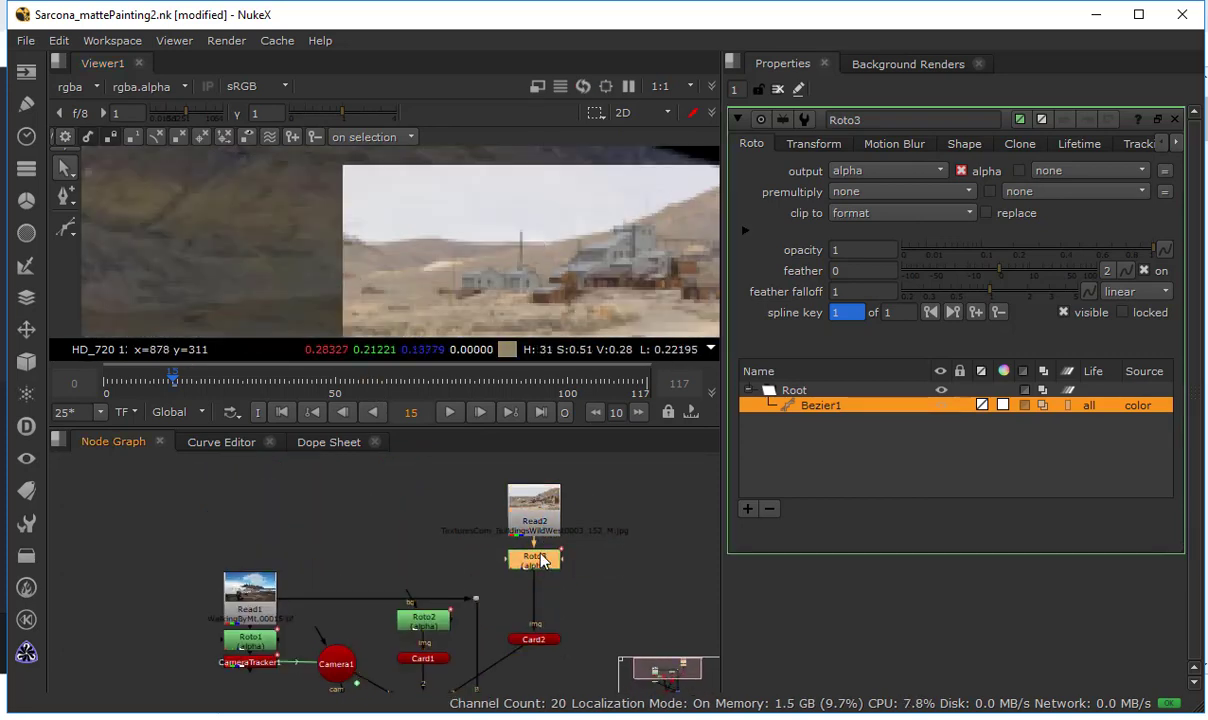
scroll(541, 570, up, 2)
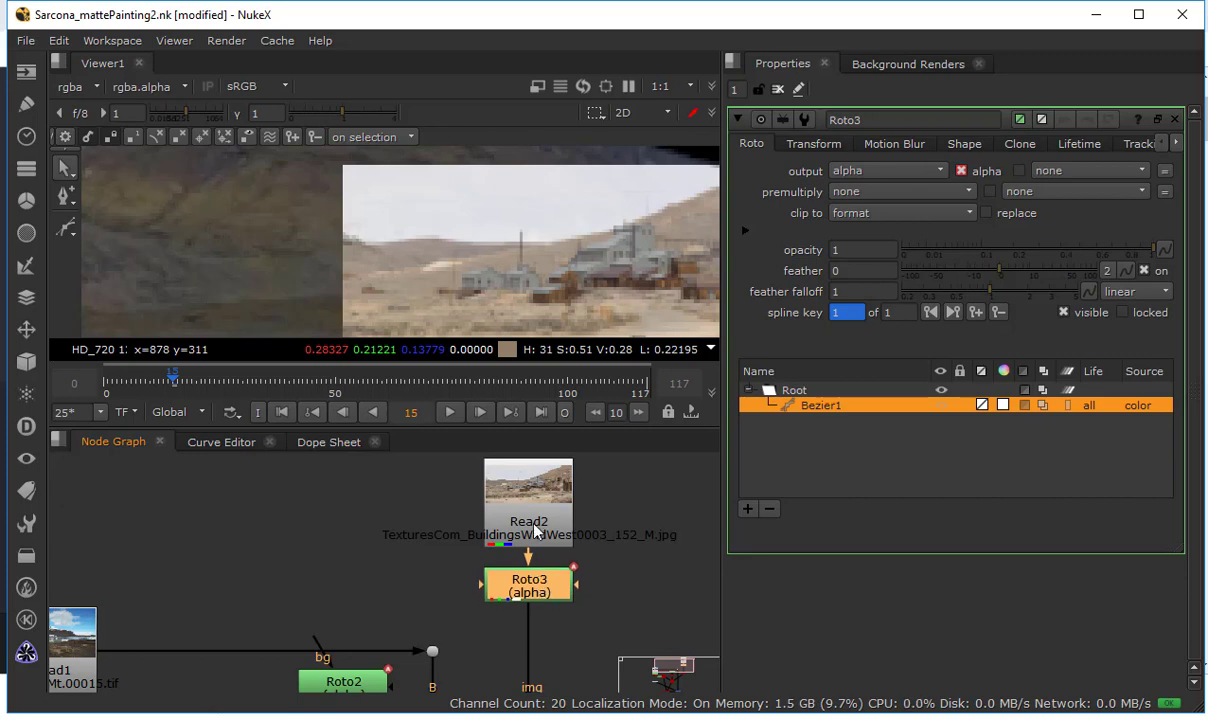
drag(511, 587, 523, 587)
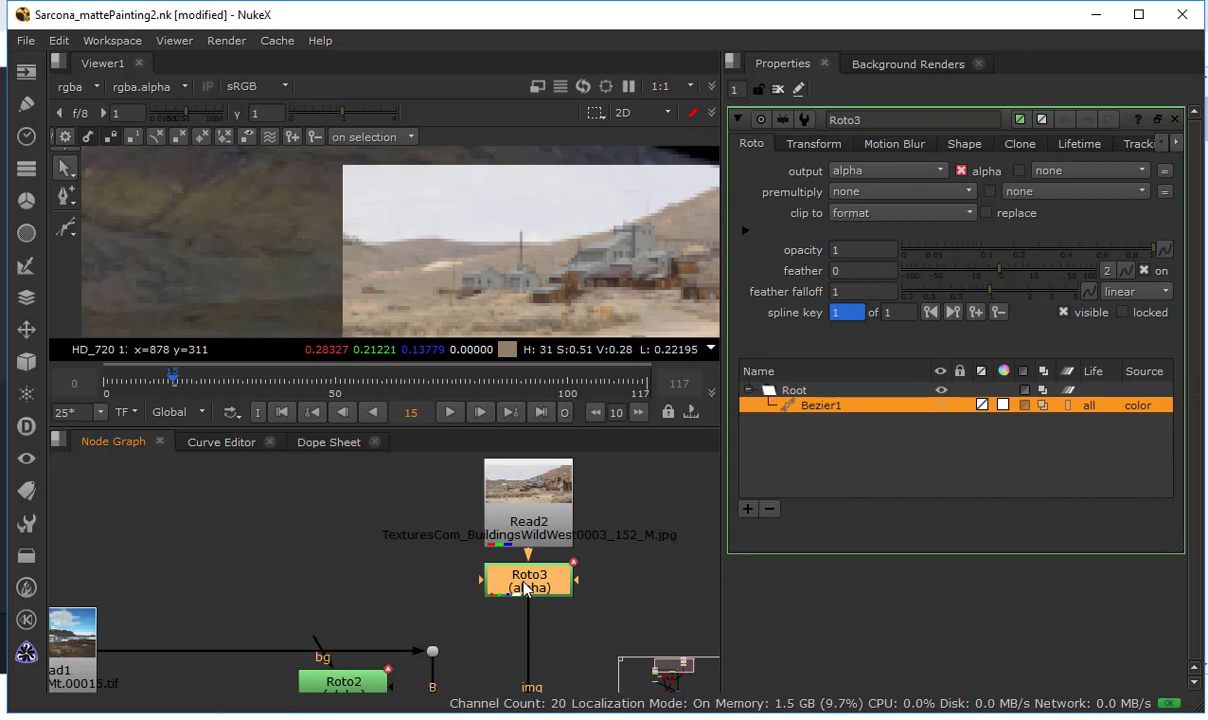
key(Tab)
text(prem)
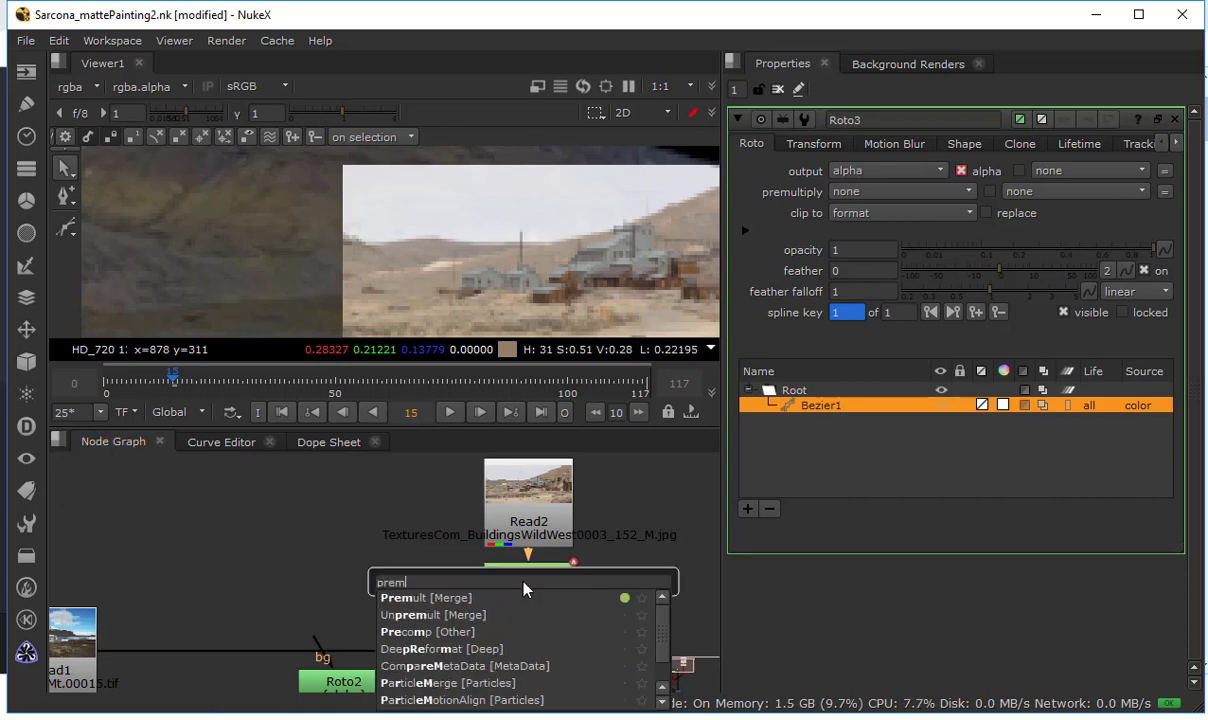
key(Return)
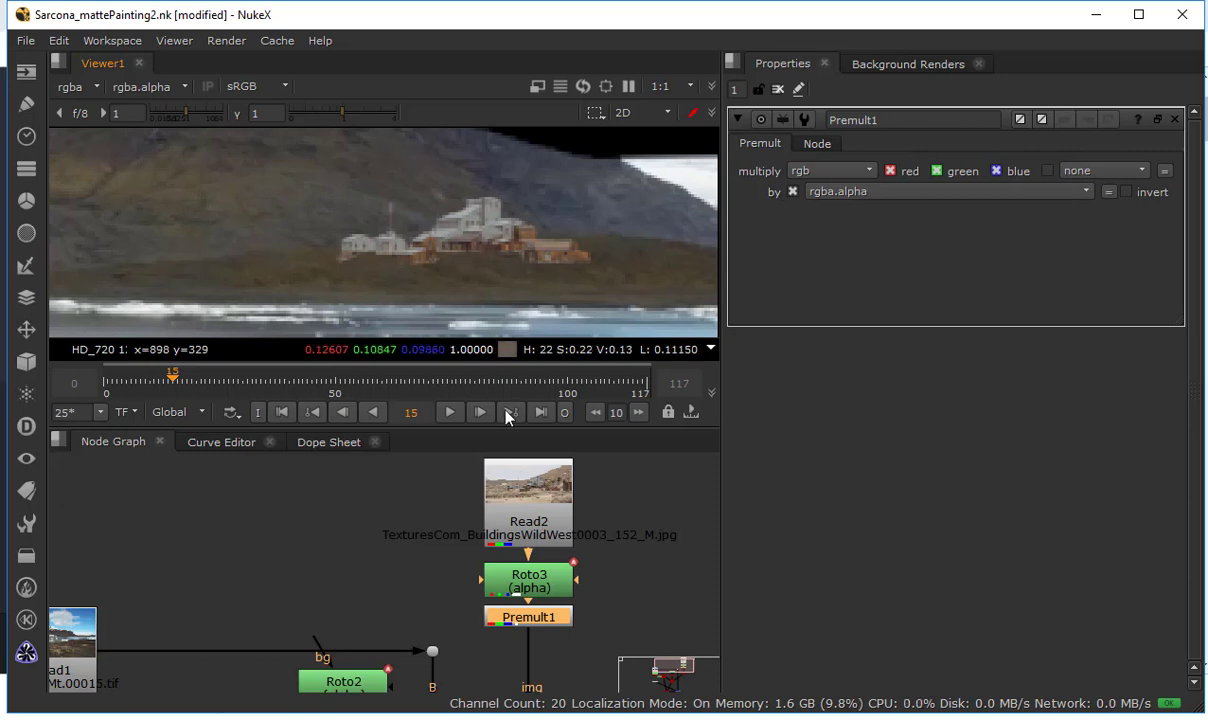
Add a Grade node and place it on the connection between Premult1 and Card2
scroll(567, 262, down, 1)
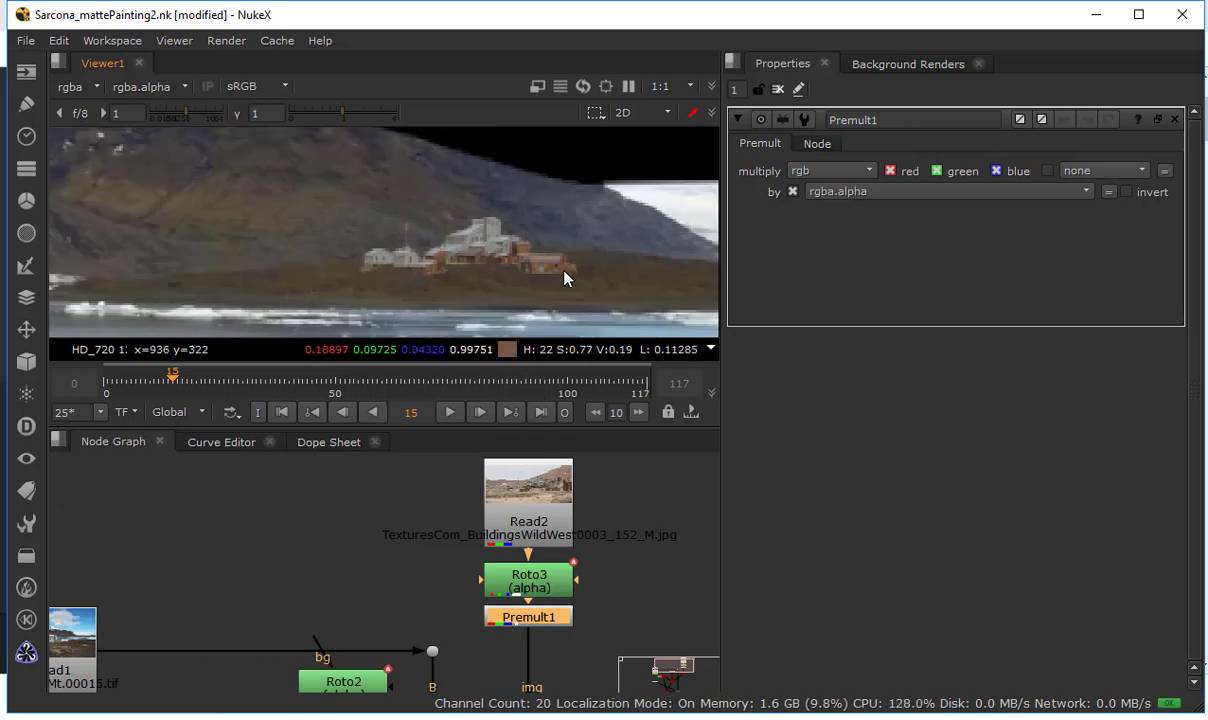
scroll(537, 562, up, 2)
drag(547, 504, 548, 470)
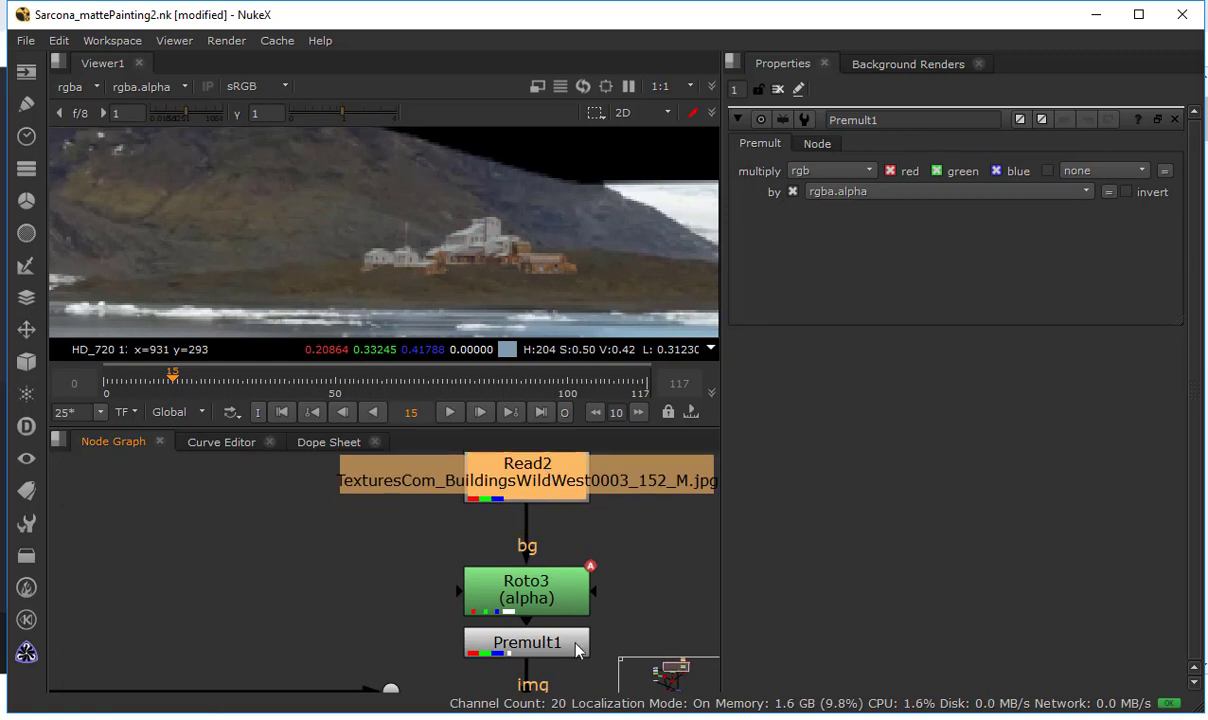
middle_drag(577, 641, 561, 564)
key(g)
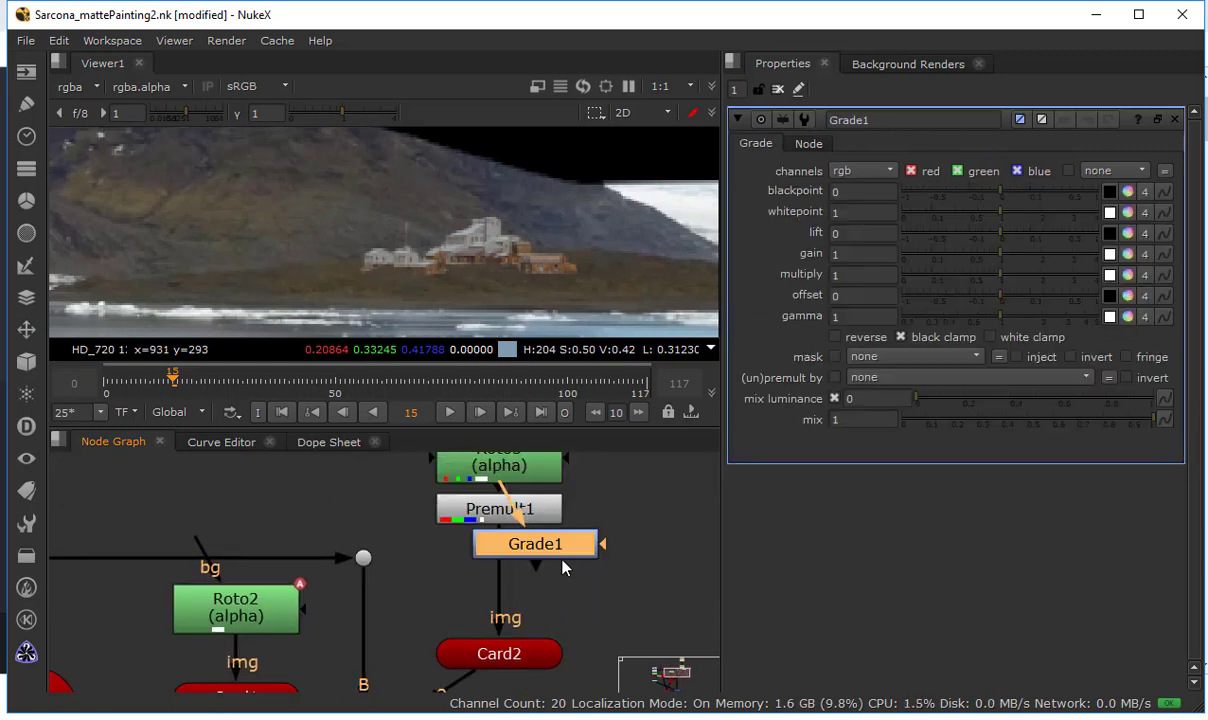
drag(561, 564, 525, 588)
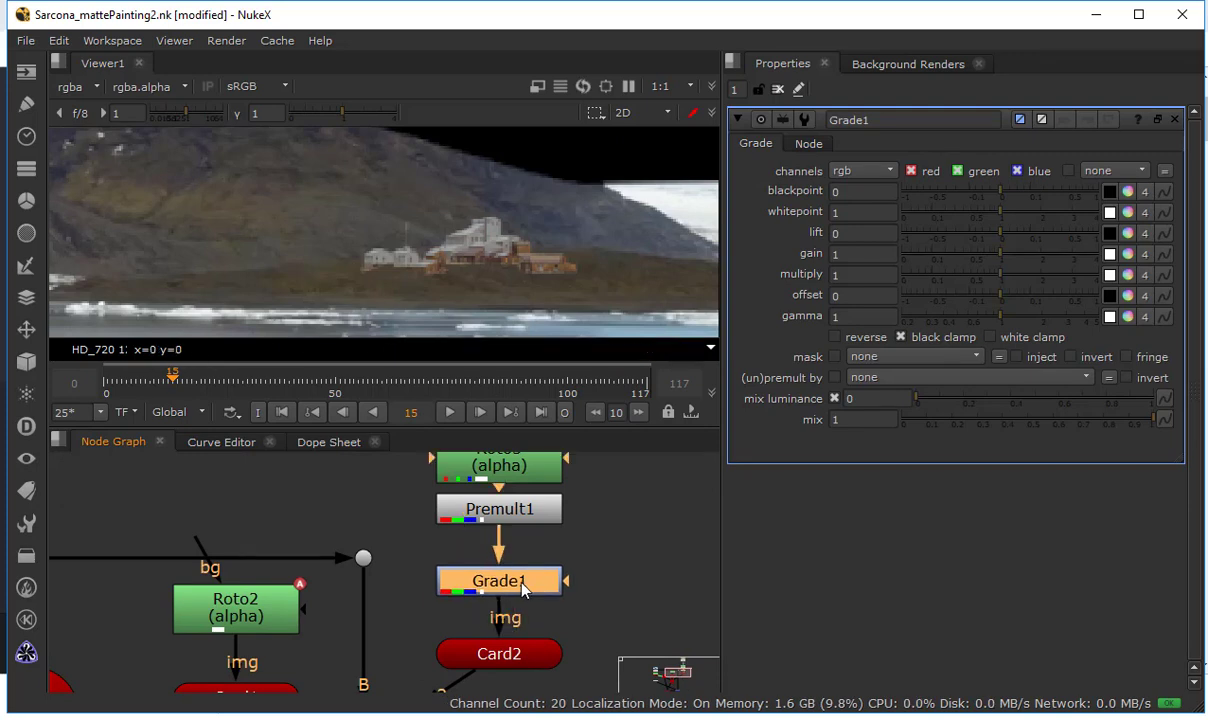
Split the Grade's gain into separate channels and lower the red gain to 0.8
click(1127, 257)
drag(1003, 280, 990, 283)
Examine the glacier, mountain and shoreline colours across the plate and compare them with the graded buildings up close
middle_drag(442, 266, 710, 288)
scroll(530, 260, down, 3)
middle_drag(362, 266, 628, 268)
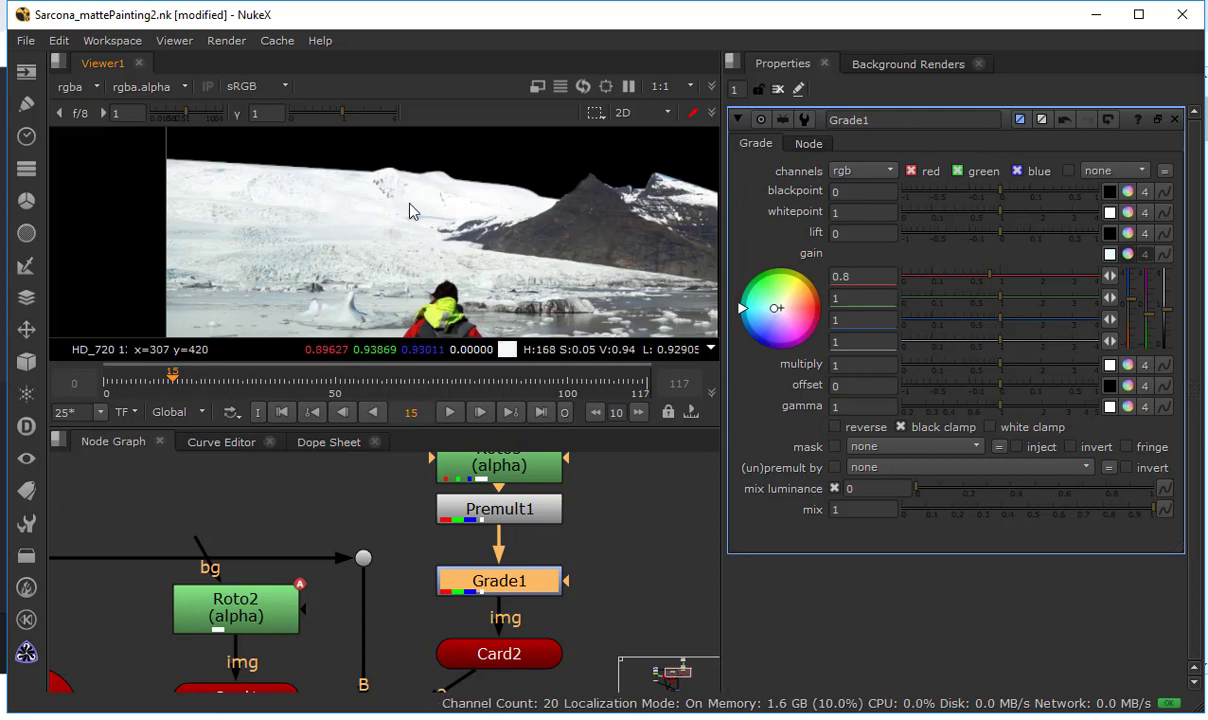
scroll(370, 222, up, 5)
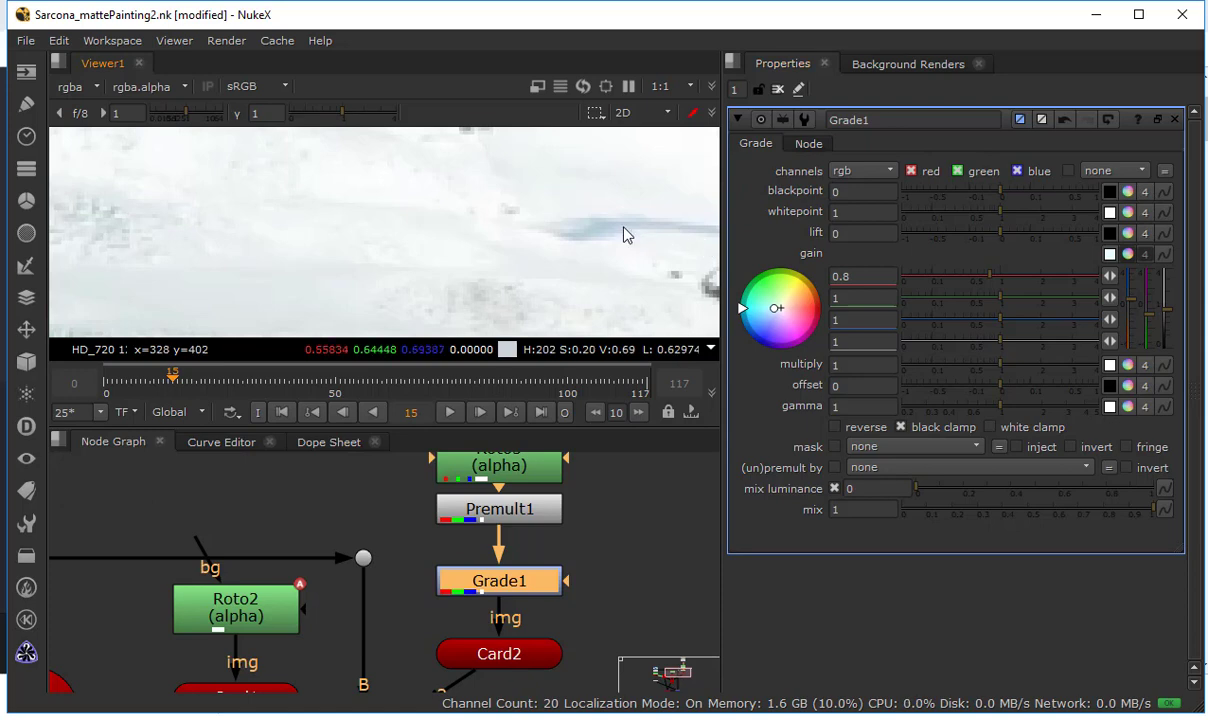
scroll(640, 235, down, 5)
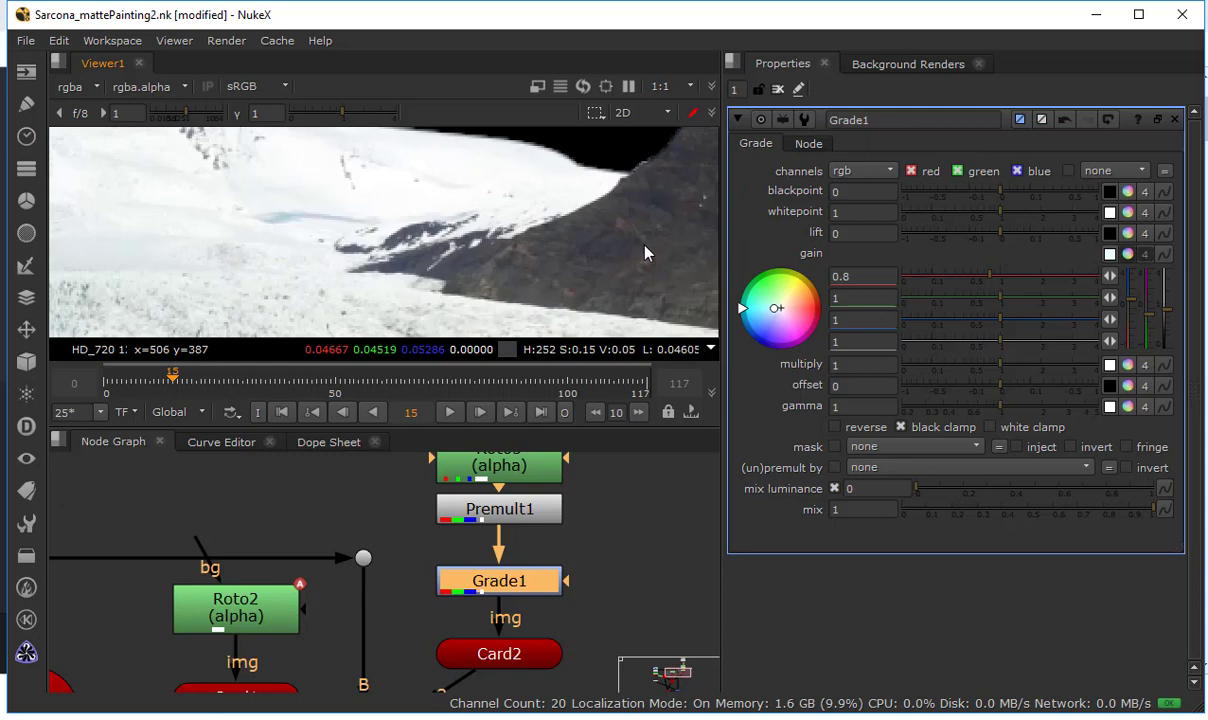
middle_drag(645, 252, 85, 173)
middle_drag(635, 310, 297, 224)
middle_drag(640, 220, 431, 334)
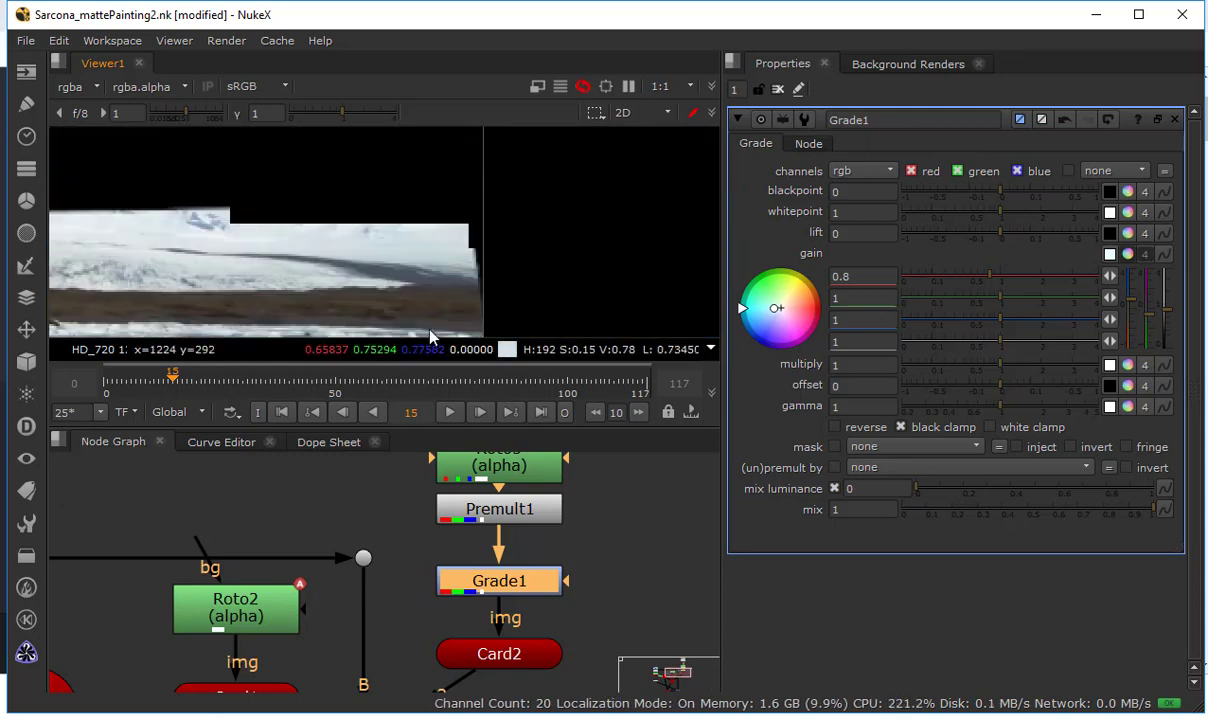
middle_drag(120, 275, 660, 240)
middle_drag(185, 314, 553, 289)
scroll(503, 248, up, 4)
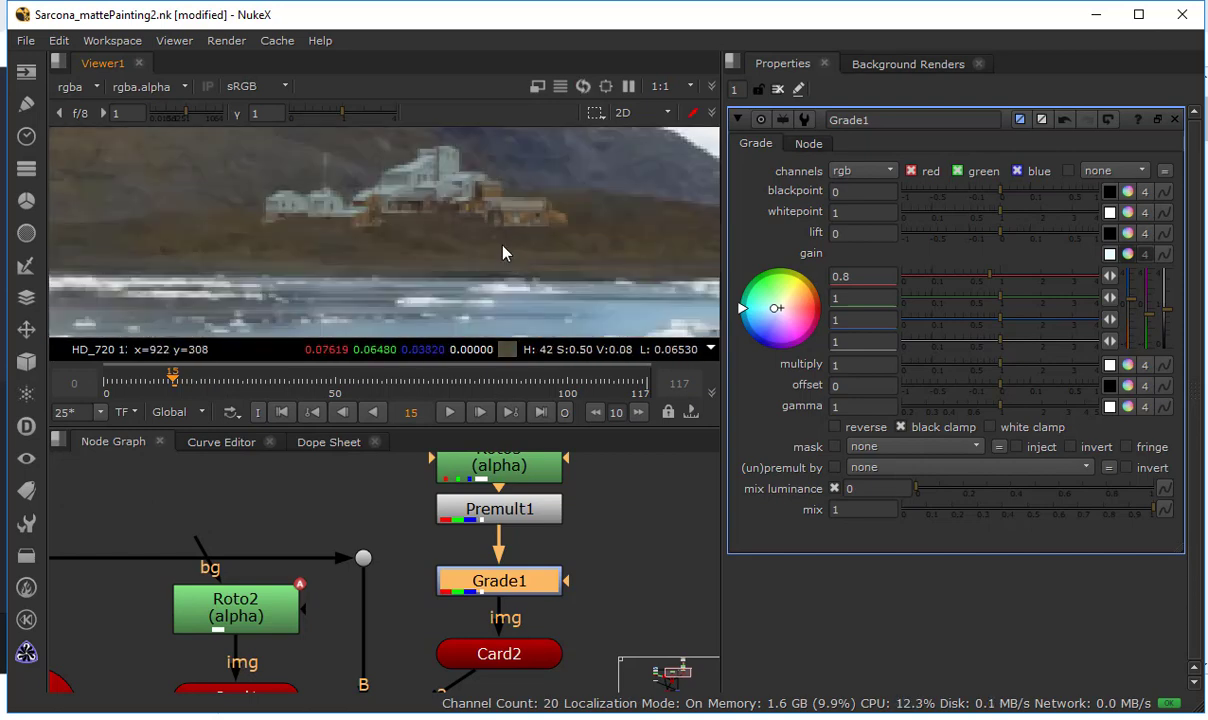
middle_drag(440, 203, 579, 304)
scroll(570, 297, up, 3)
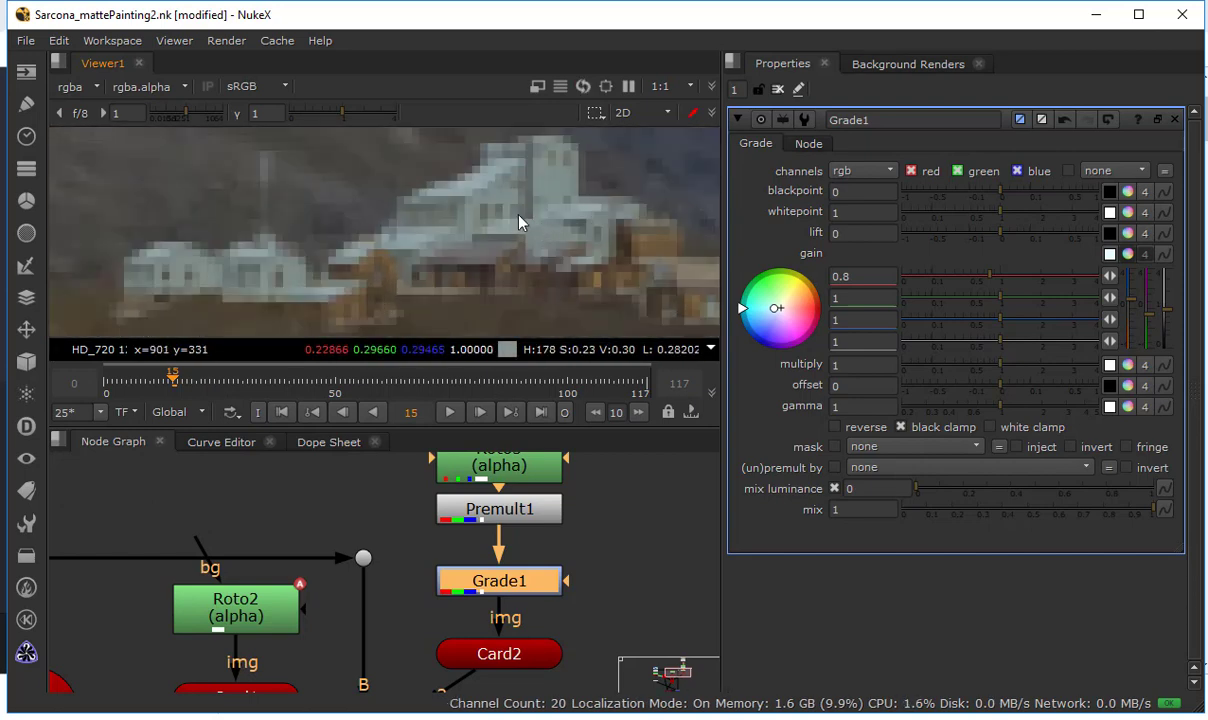
scroll(514, 202, up, 2)
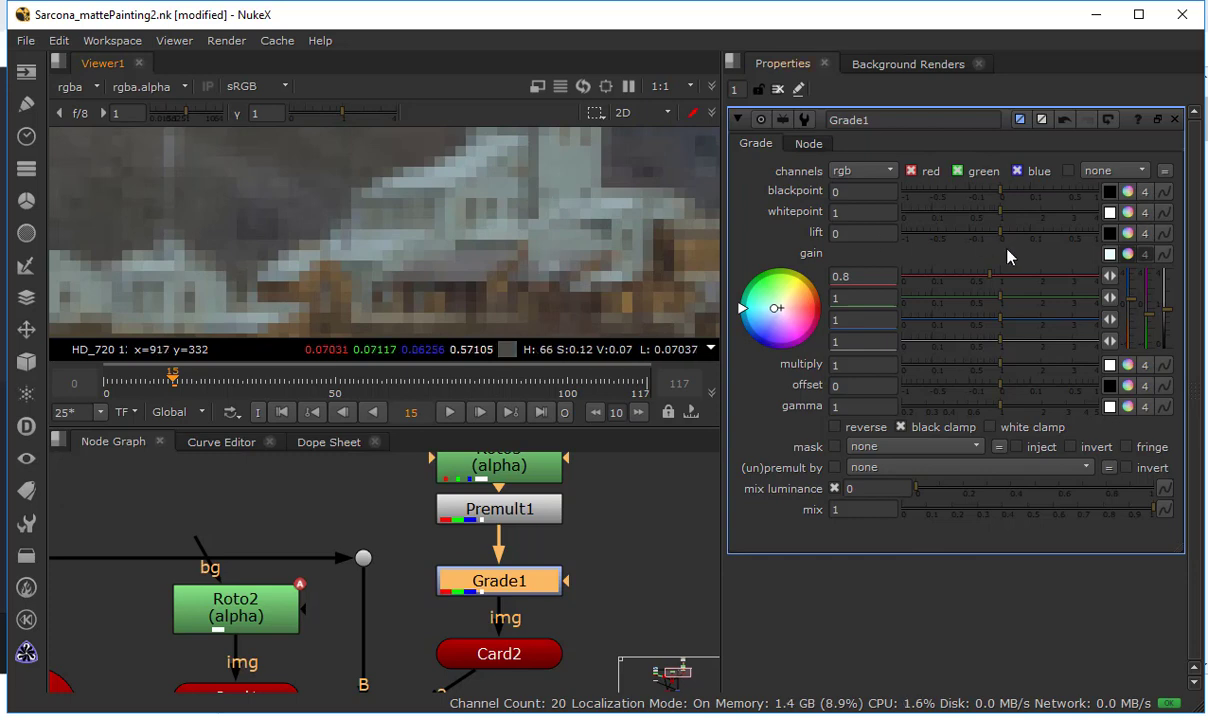
Reset the Grade's red gain to 1
click(860, 276)
text(1)
key(Tab)
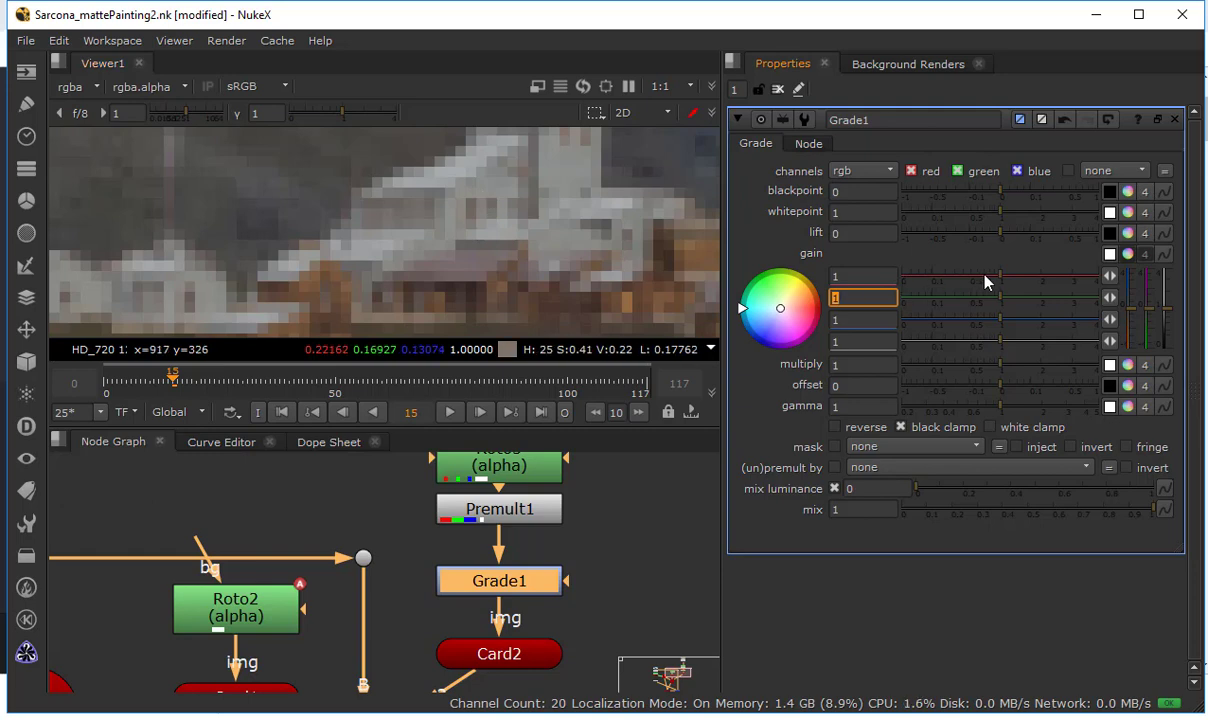
Set the Grade's gain to 0.84 for red and 1.25 for blue
drag(996, 280, 991, 280)
click(1010, 321)
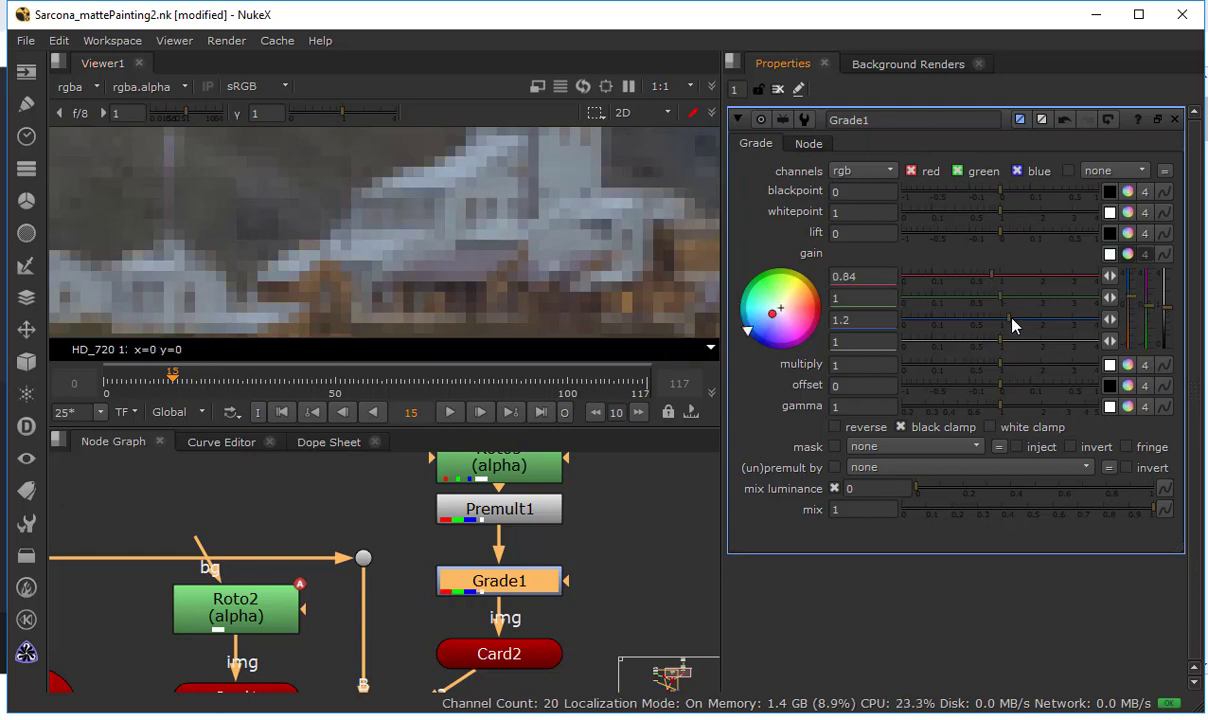
click(1012, 321)
scroll(490, 210, down, 5)
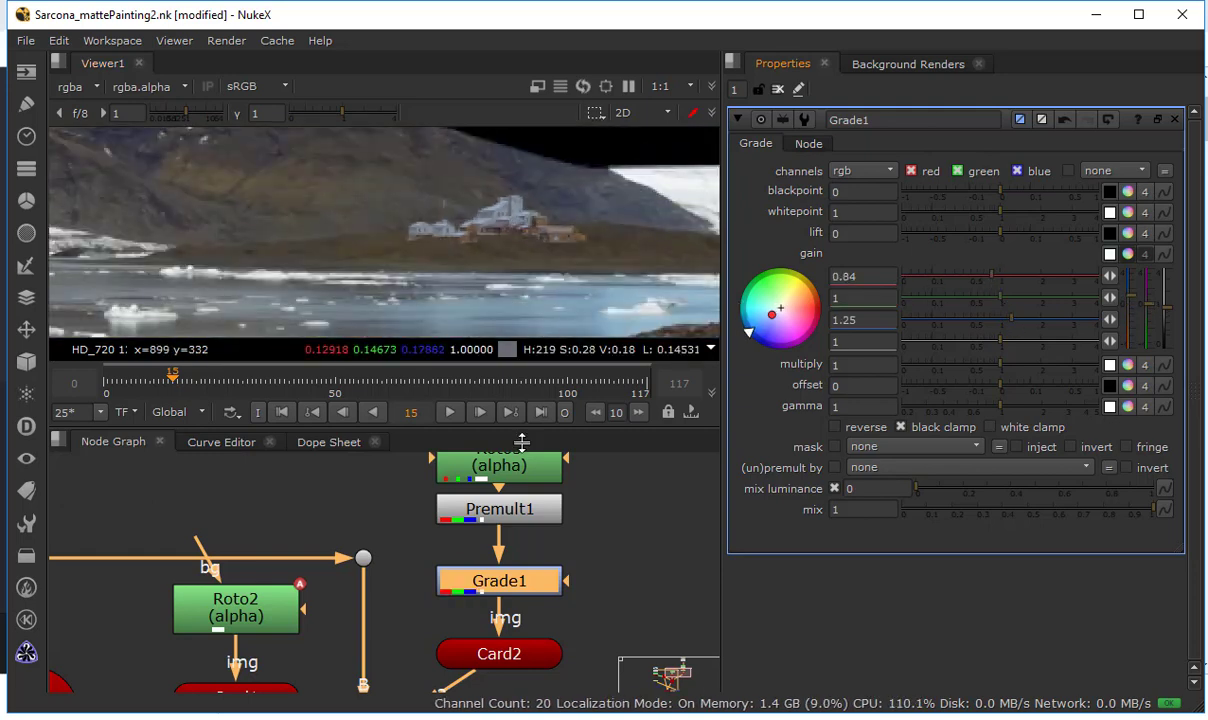
Bypass and re-enable the Grade node repeatedly to compare the buildings with and without the colour correction
key(d)
key(d)
key(d)
key(d)
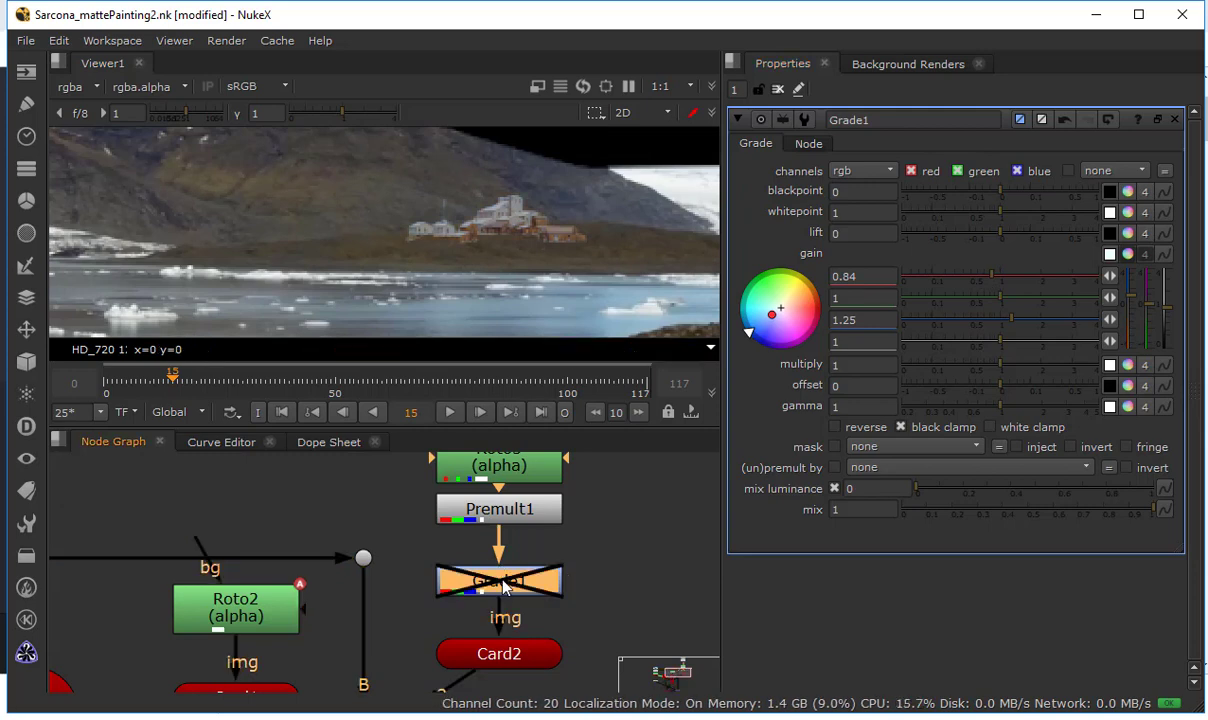
key(d)
key(d)
key(d)
key(d)
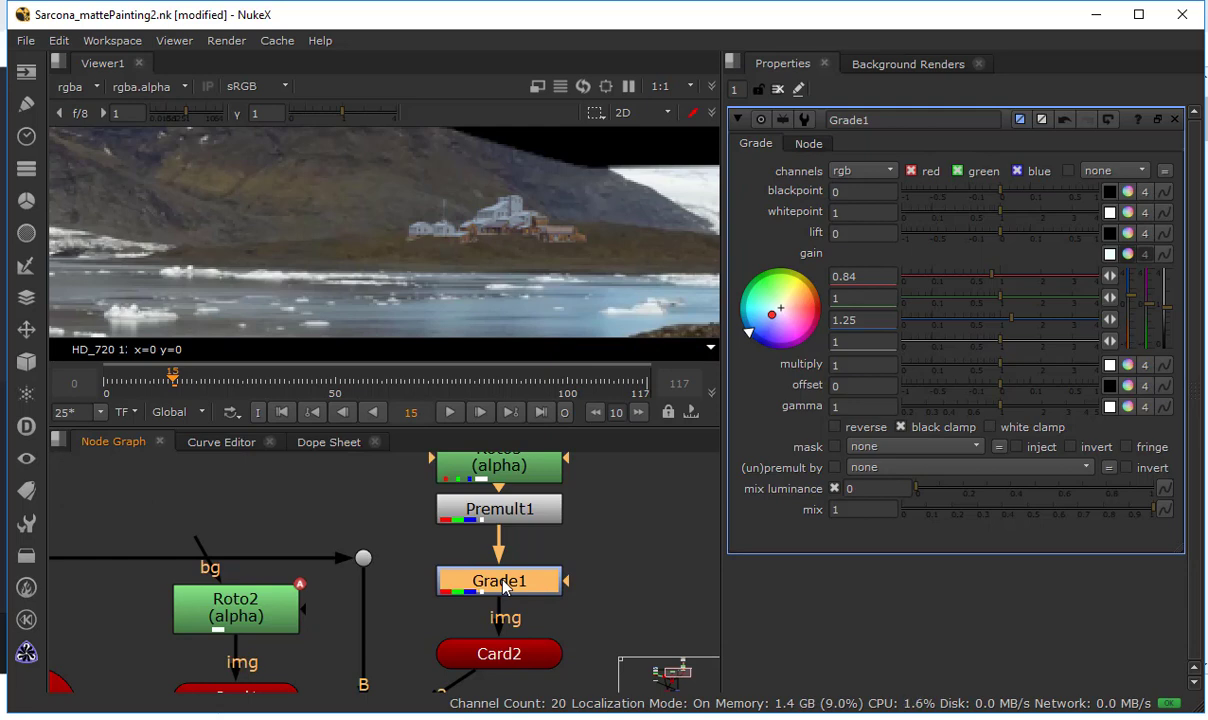
Split the Grade's whitepoint into separate channels and set it to 1.04 red, 0.96 green and 0.86 blue
scroll(490, 250, up, 5)
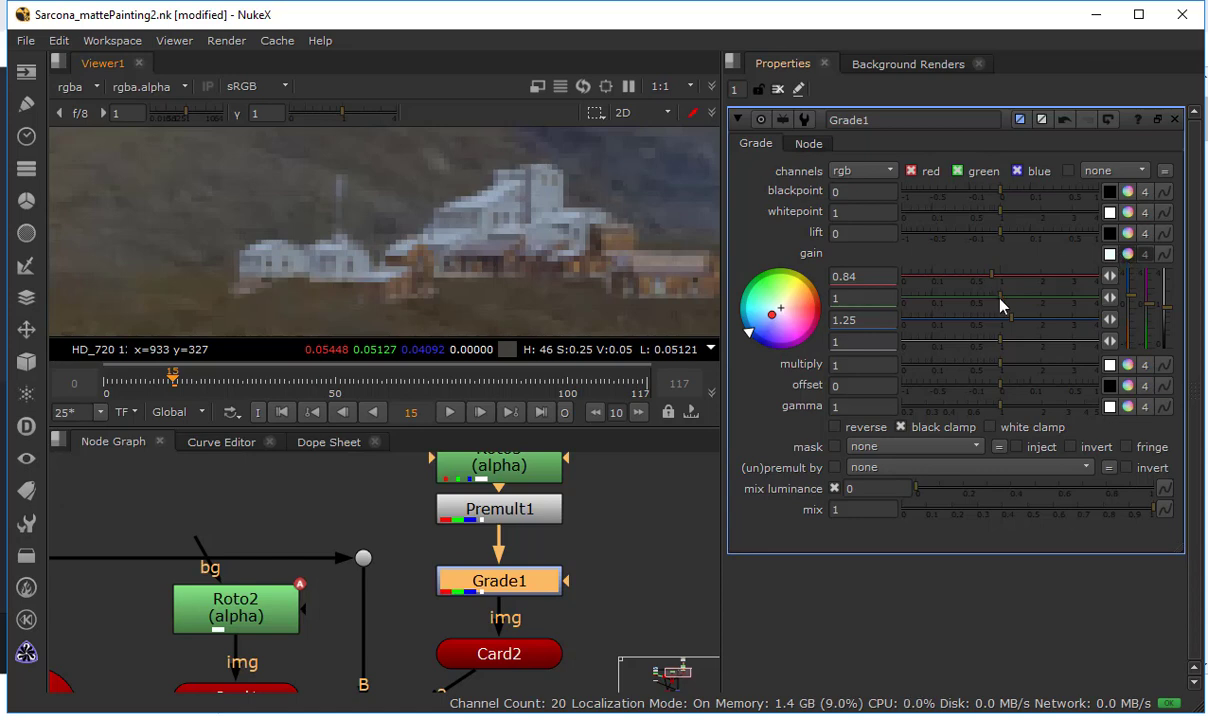
click(1128, 213)
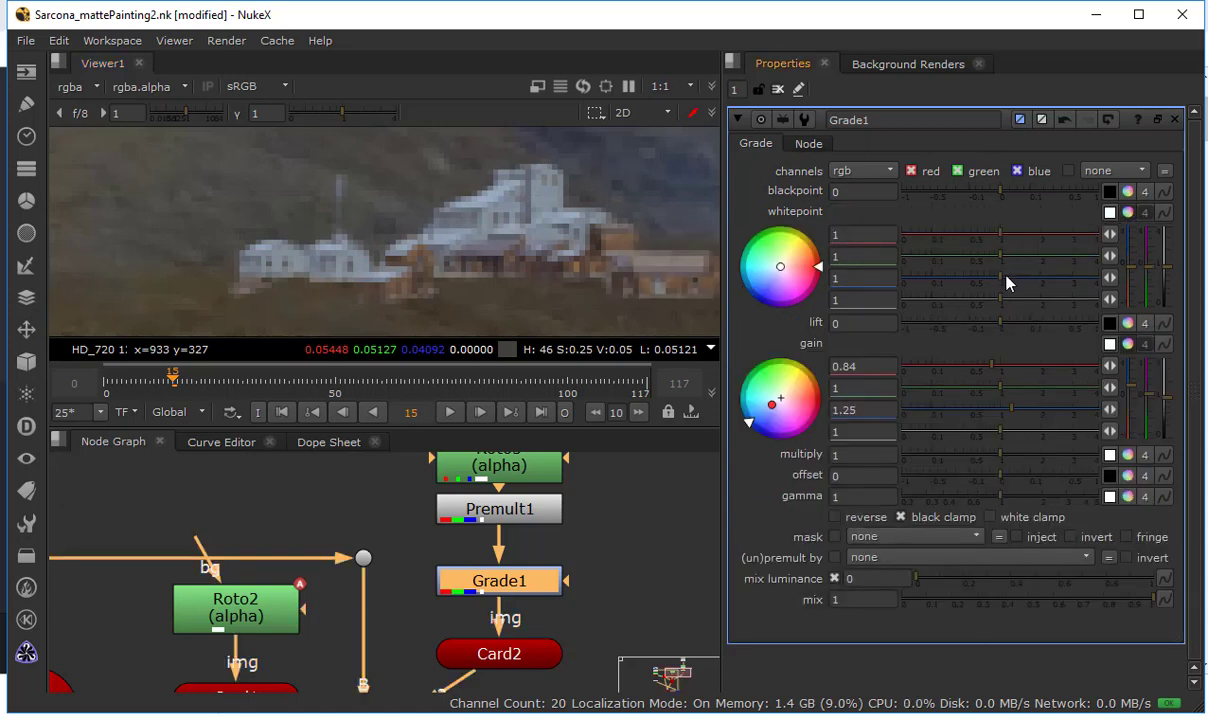
drag(1016, 280, 996, 254)
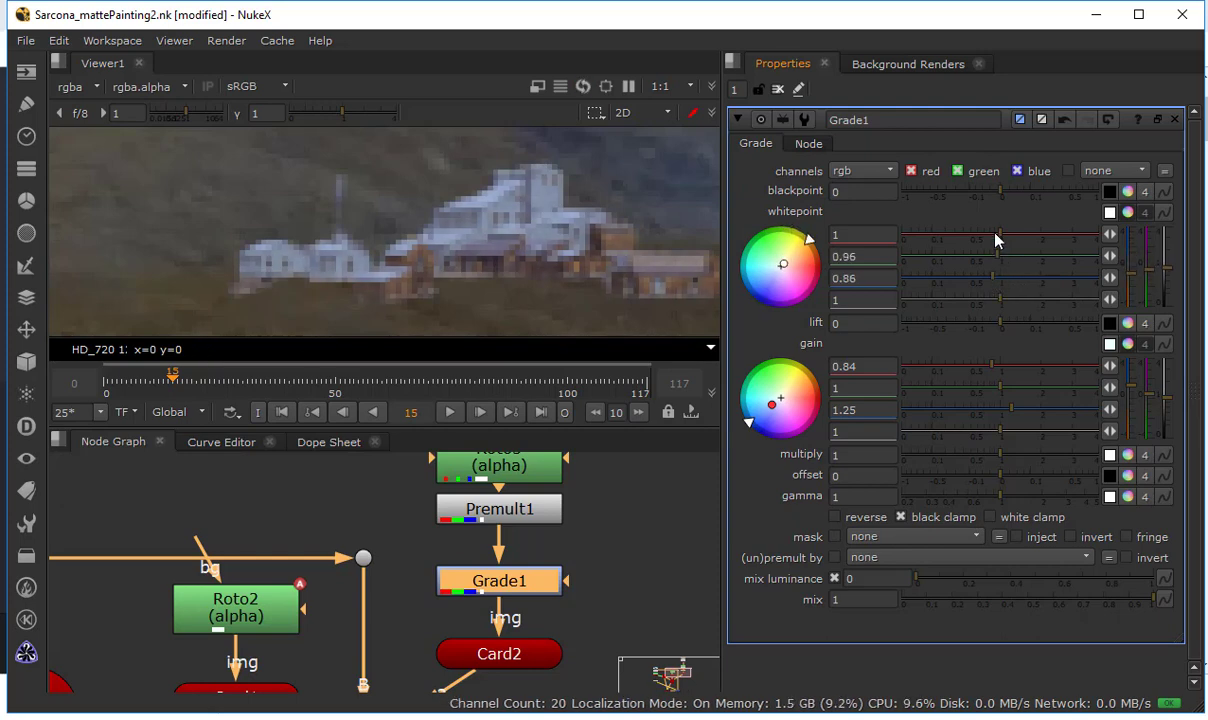
click(993, 237)
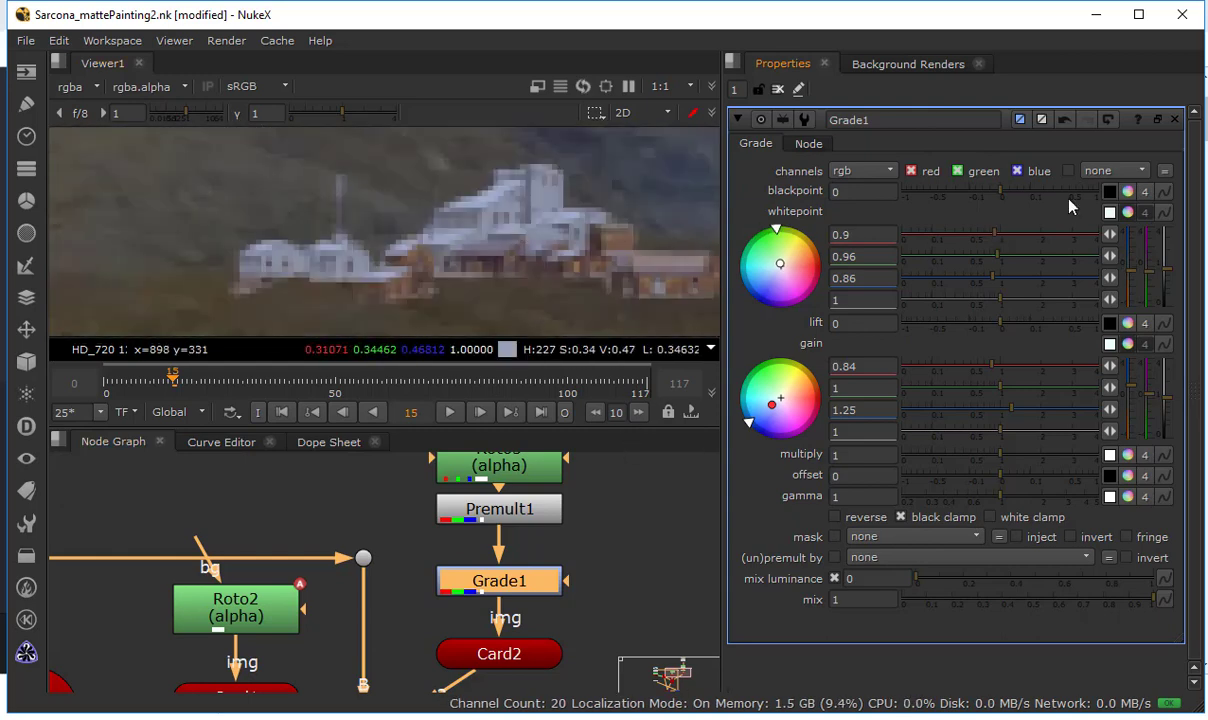
drag(992, 237, 1003, 234)
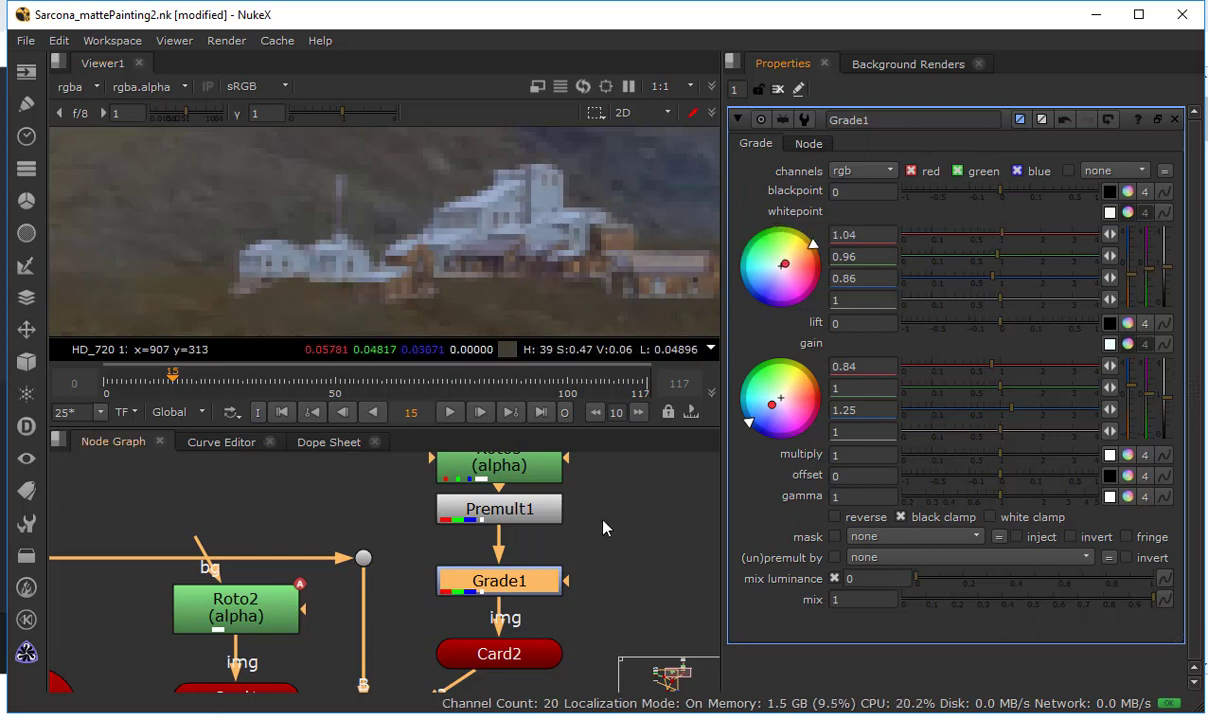
Add a Defocus node between the Grade and Card2, set its defocus to 6.2, and space the node chain away from the card
middle_drag(538, 571, 539, 574)
key(Tab)
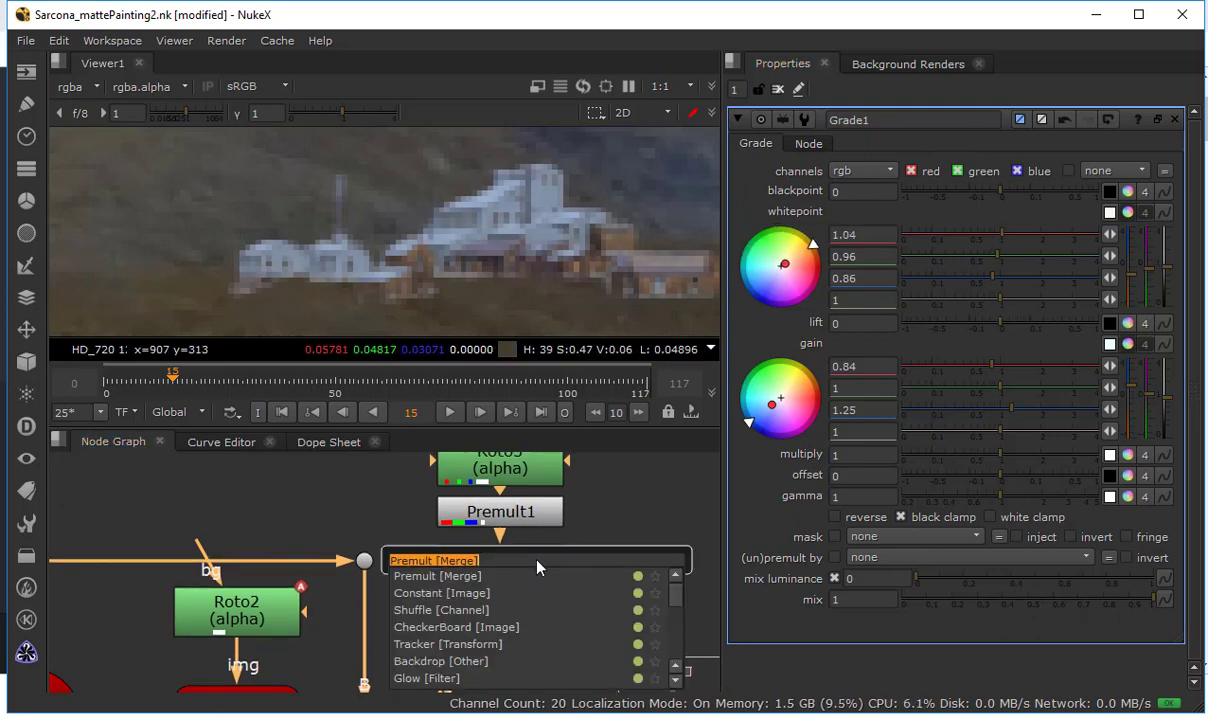
text(defo)
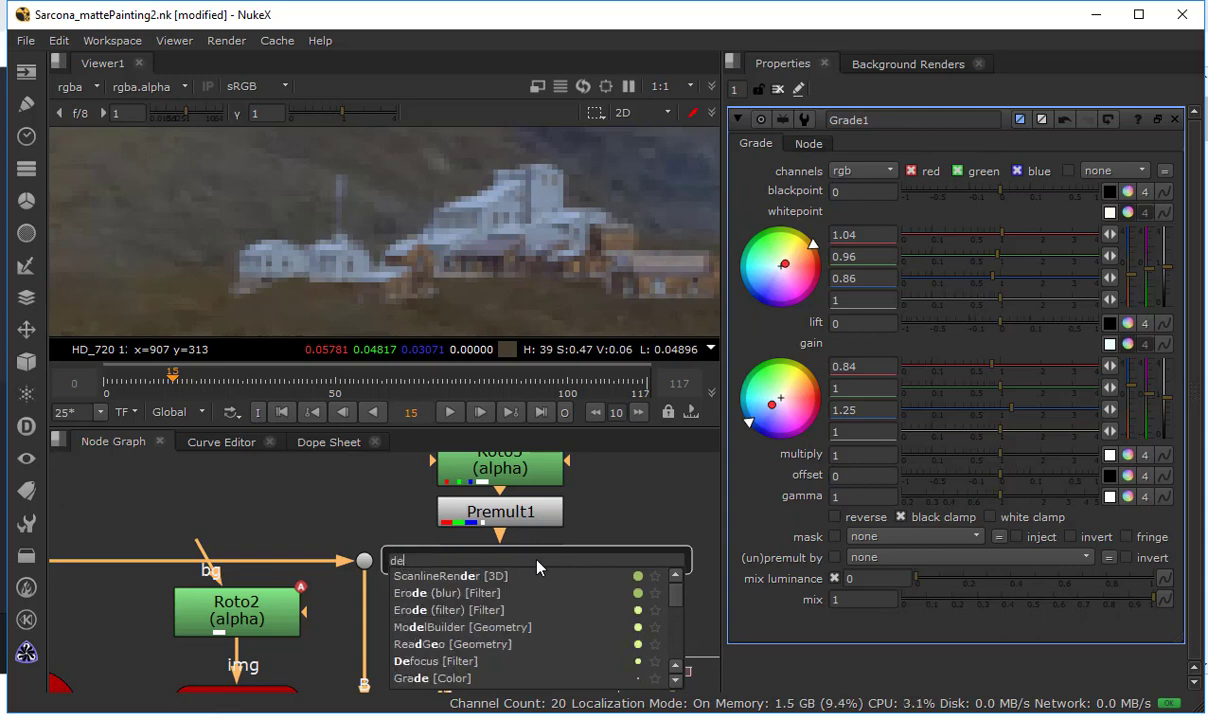
key(Return)
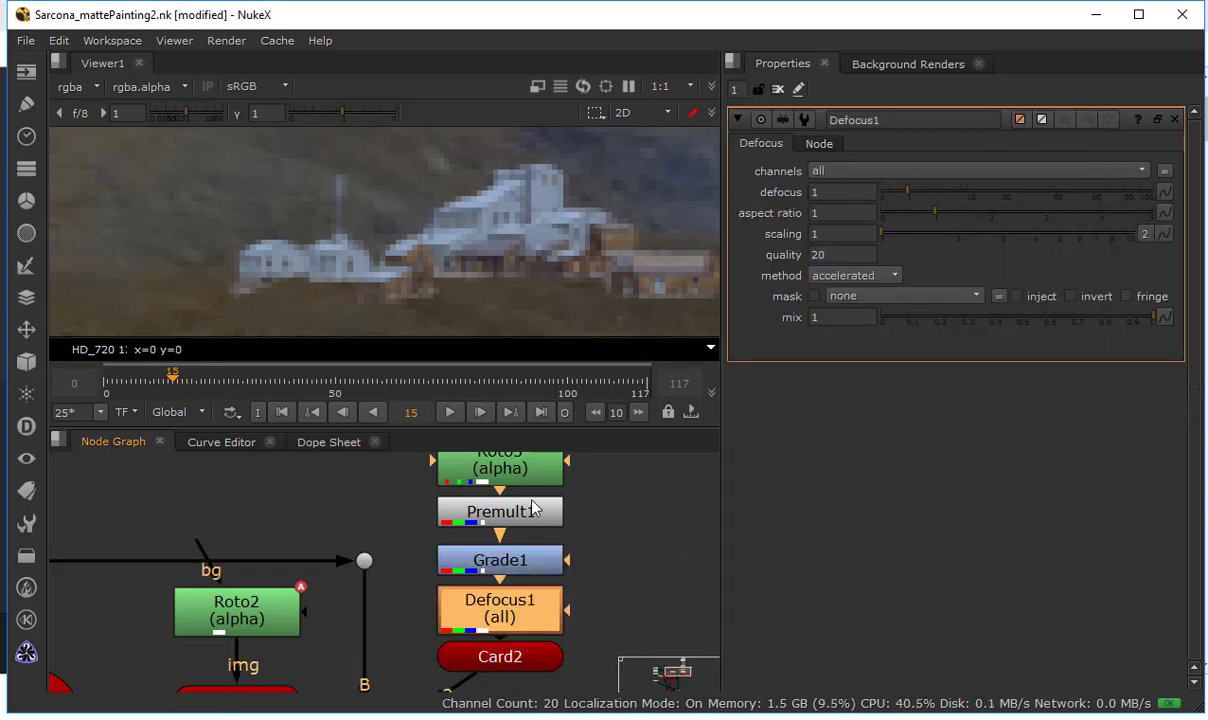
drag(925, 197, 948, 197)
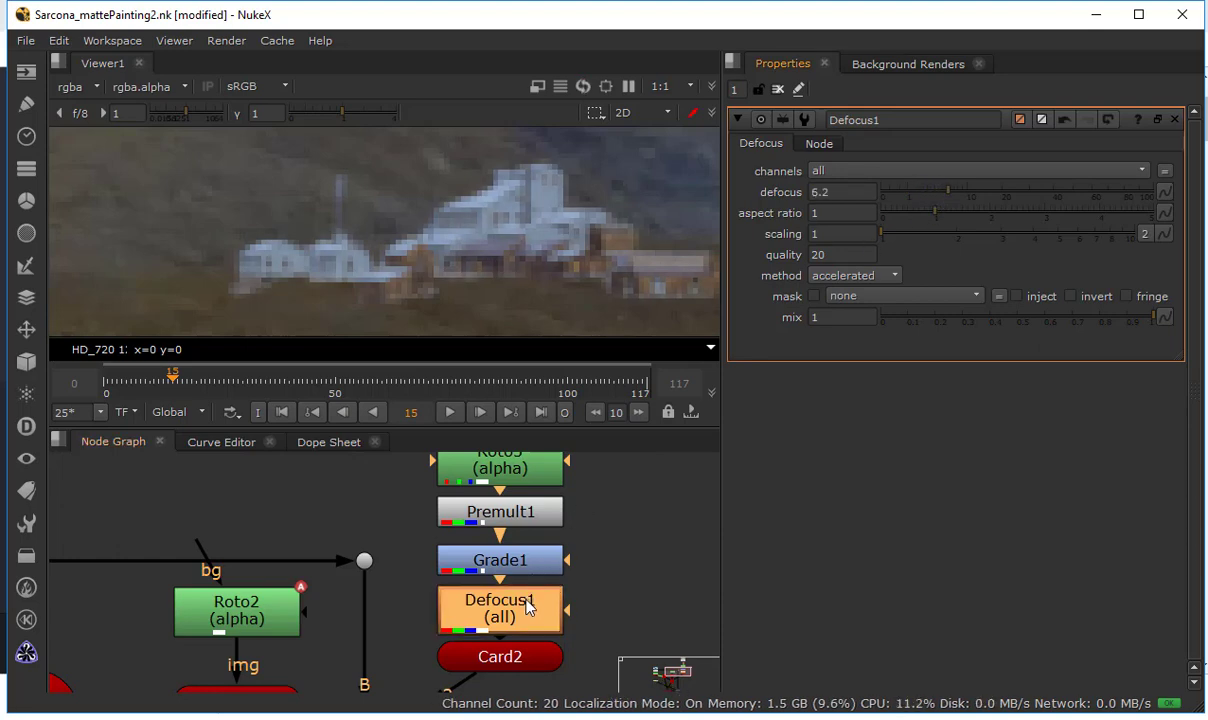
drag(520, 615, 520, 558)
Toggle the Defocus node off and on and compare the buildings' softness with the surrounding plate
key(d)
key(d)
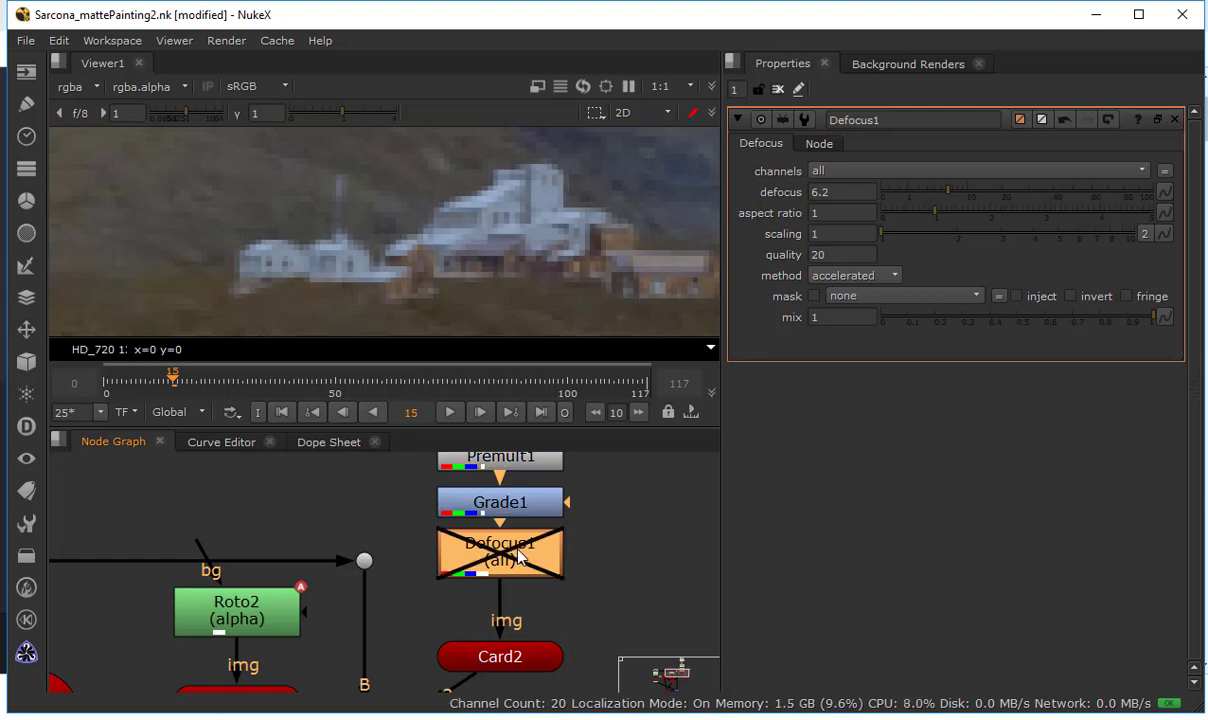
scroll(563, 278, down, 5)
scroll(513, 280, down, 3)
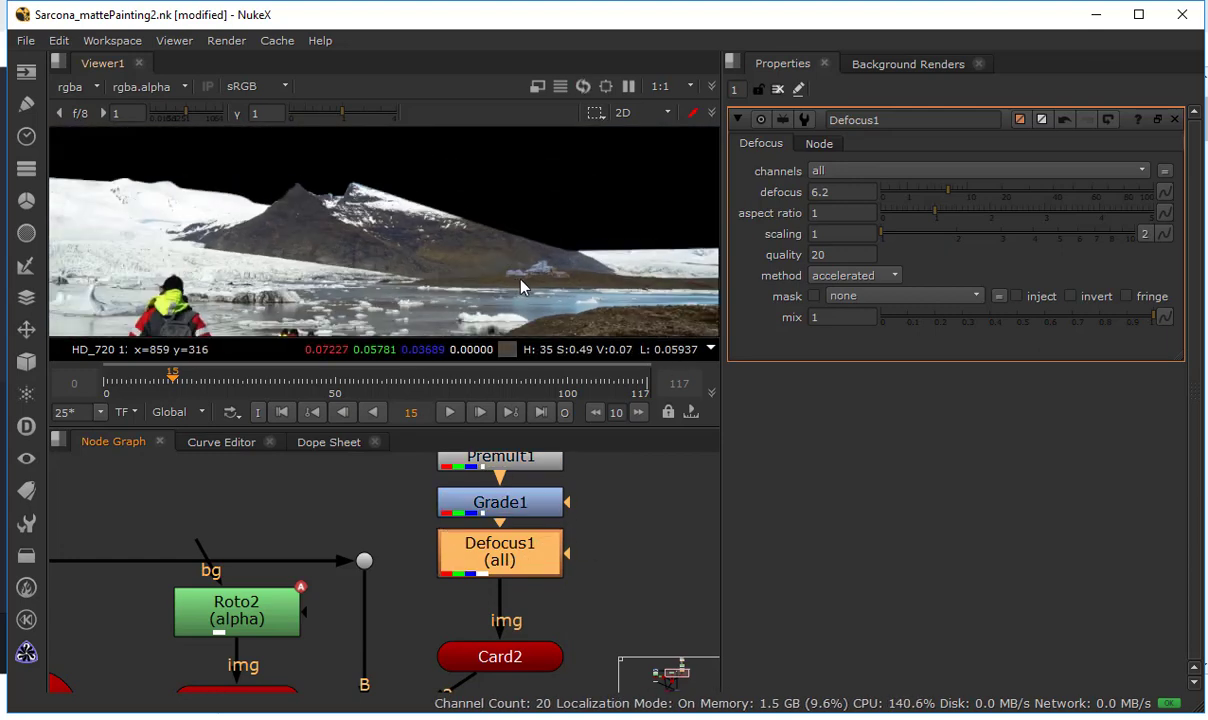
middle_drag(540, 283, 618, 234)
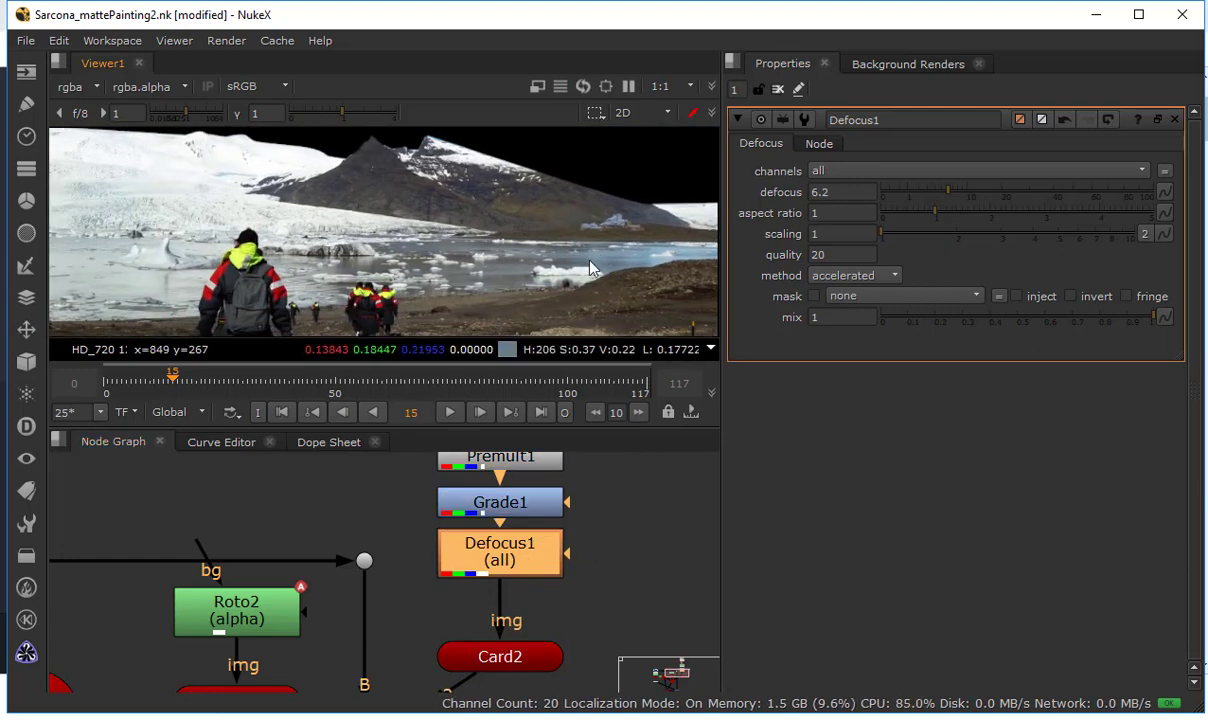
Toggle the Grade and Defocus nodes together to compare the treated buildings with the untreated ones
shift+click(529, 511)
key(d)
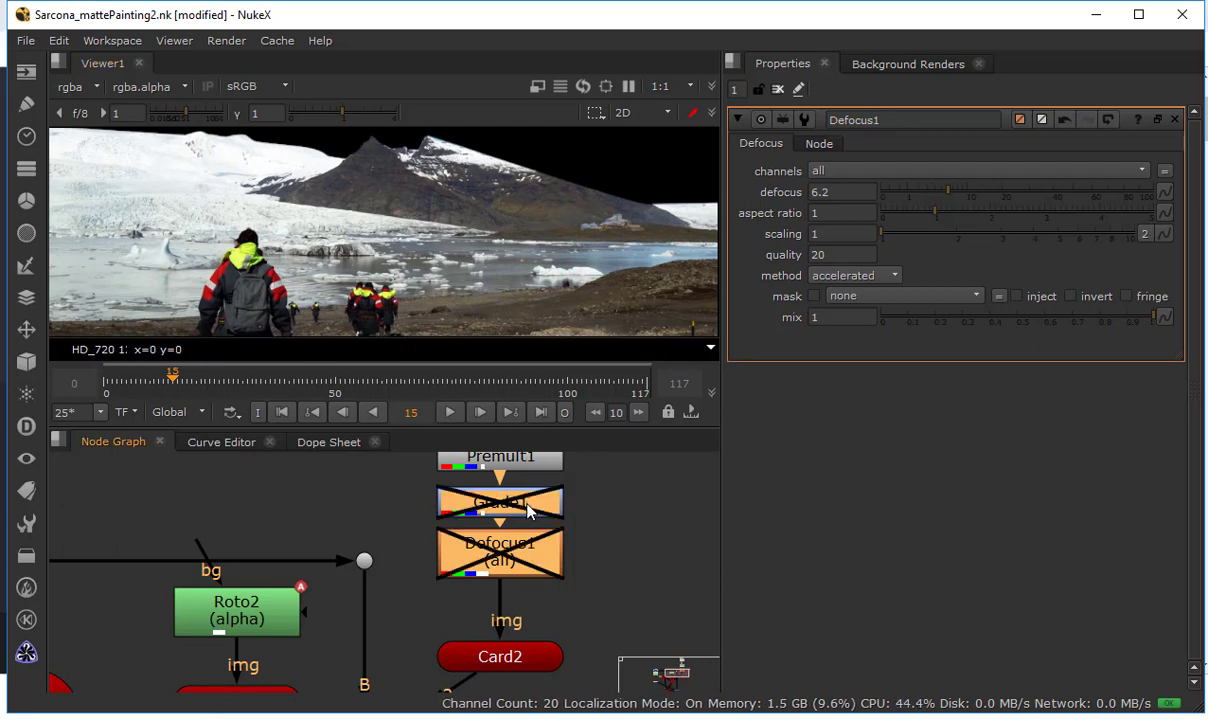
key(d)
key(d)
key(d)
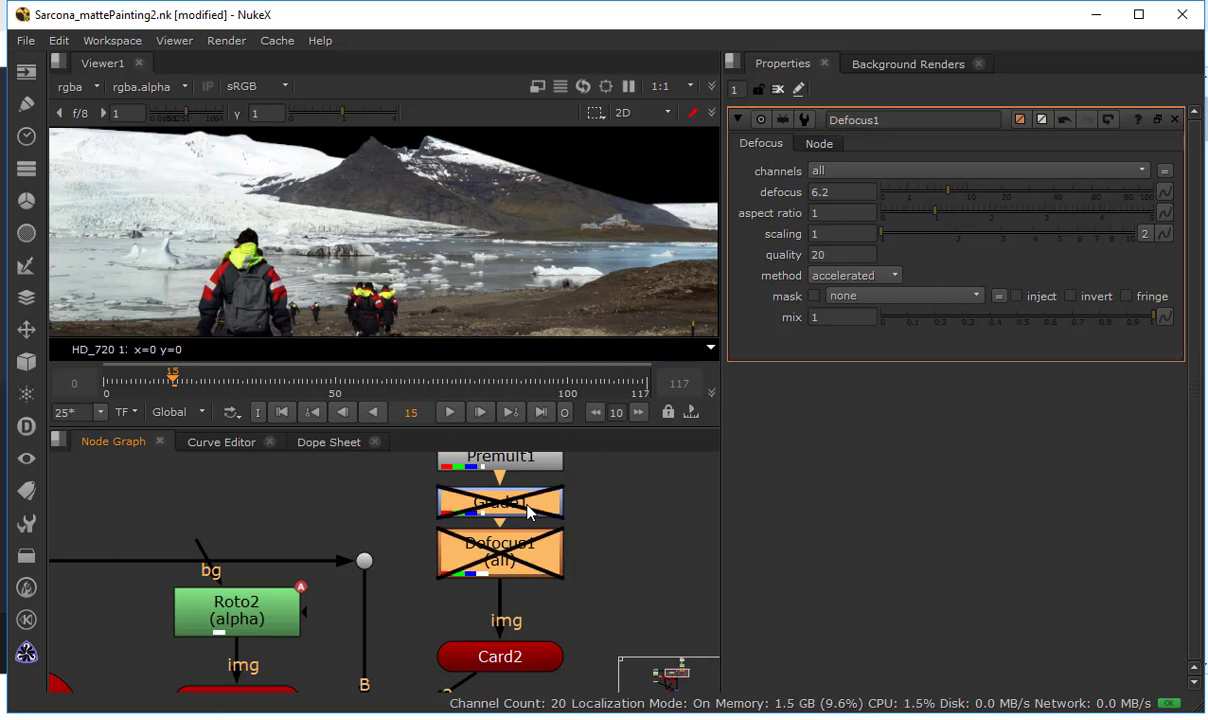
Play the sequence to check how the buildings sit in the moving shot, stopping at frame 101
scroll(537, 235, down, 2)
middle_drag(537, 235, 407, 205)
click(450, 412)
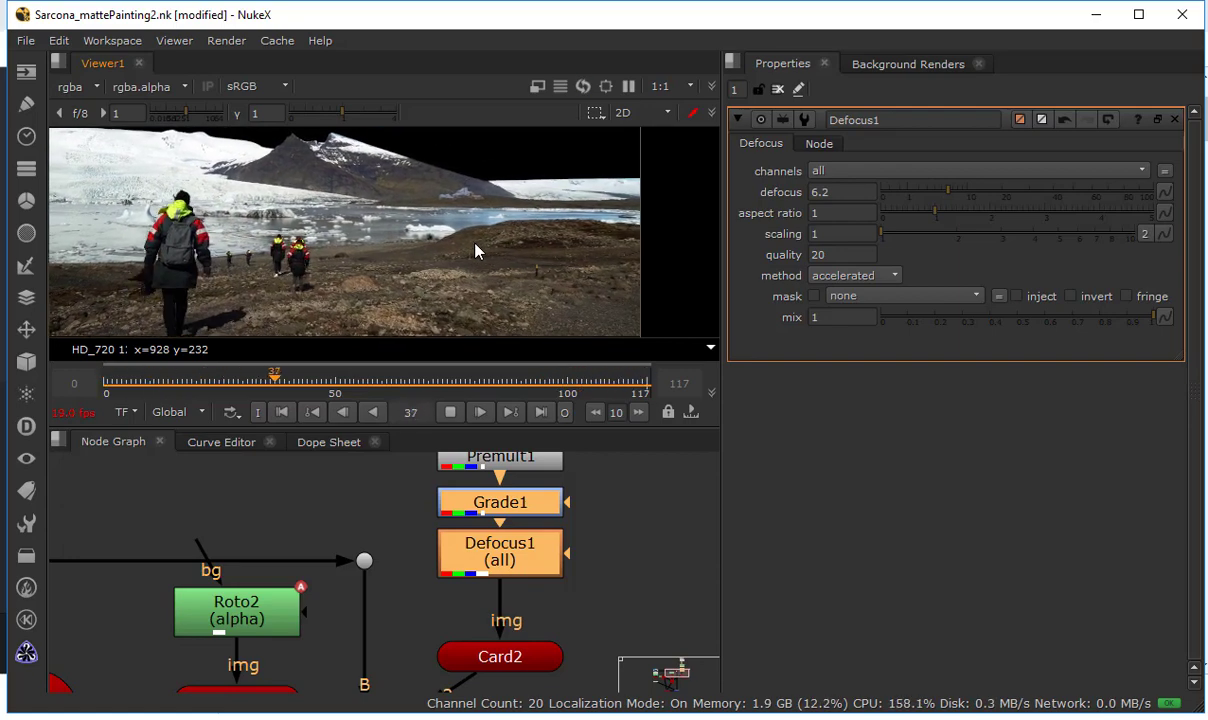
click(450, 412)
Enlarge the buildings by setting Card2's uniform scale to 120
middle_drag(544, 532, 539, 599)
middle_drag(530, 662, 515, 545)
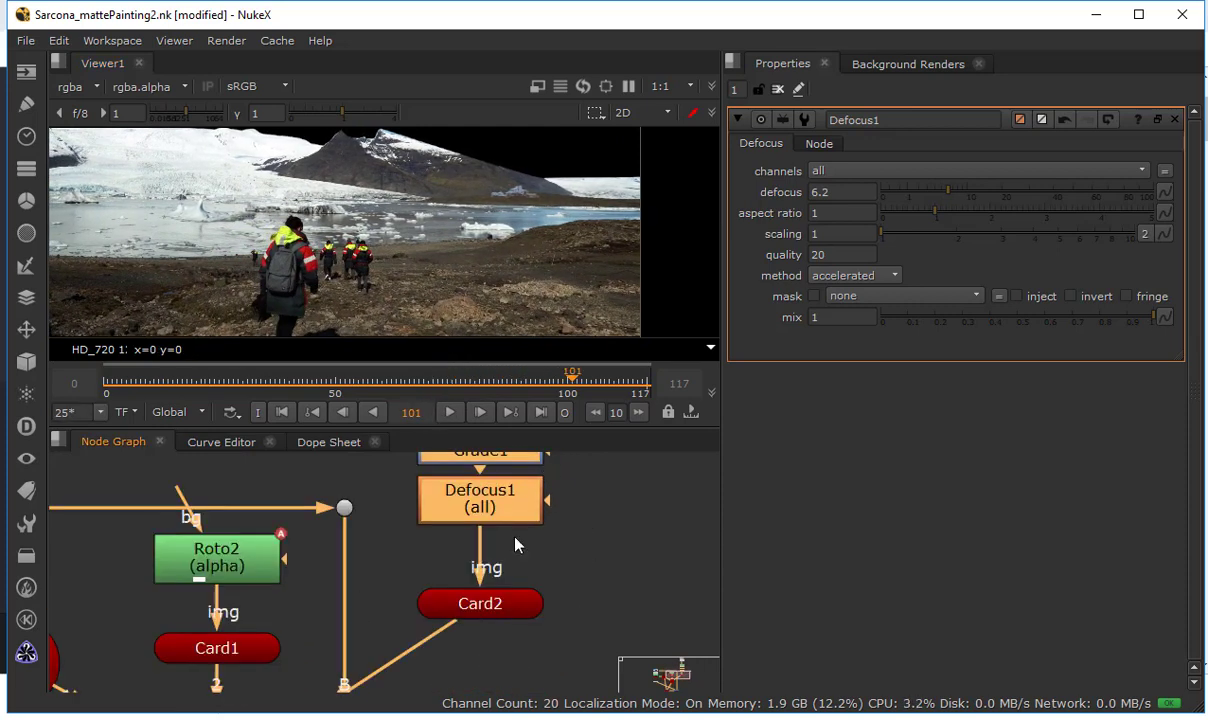
double_click(484, 605)
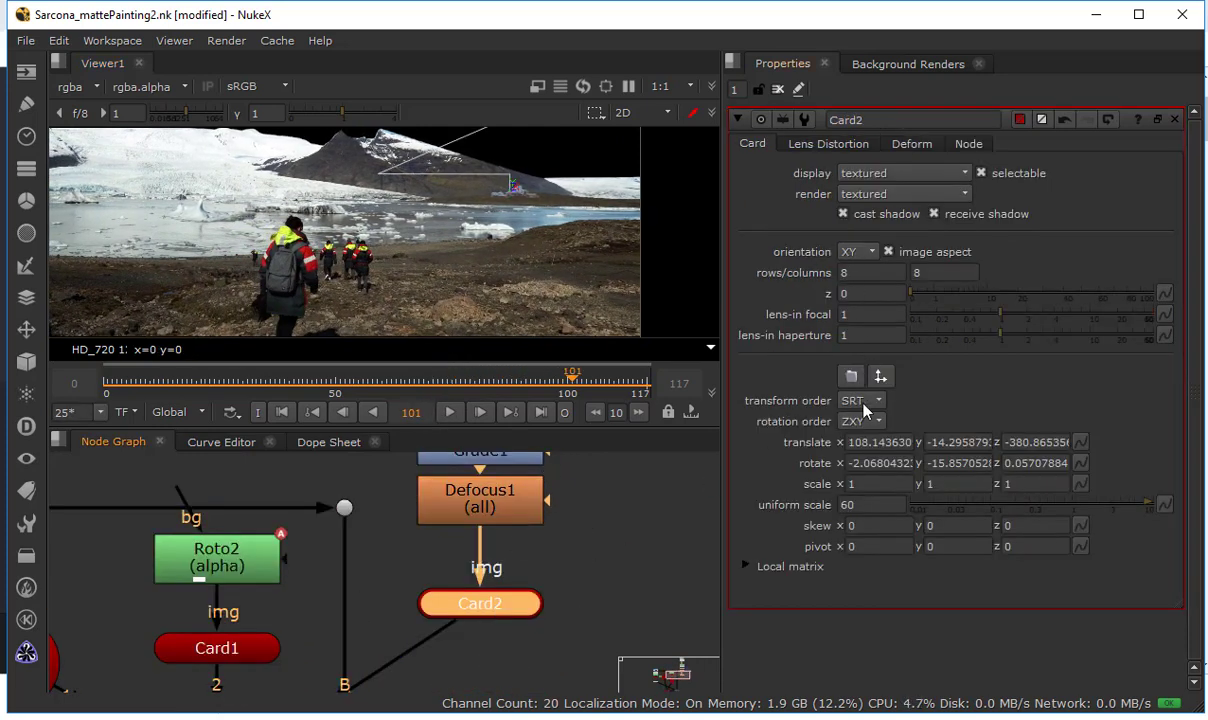
click(862, 505)
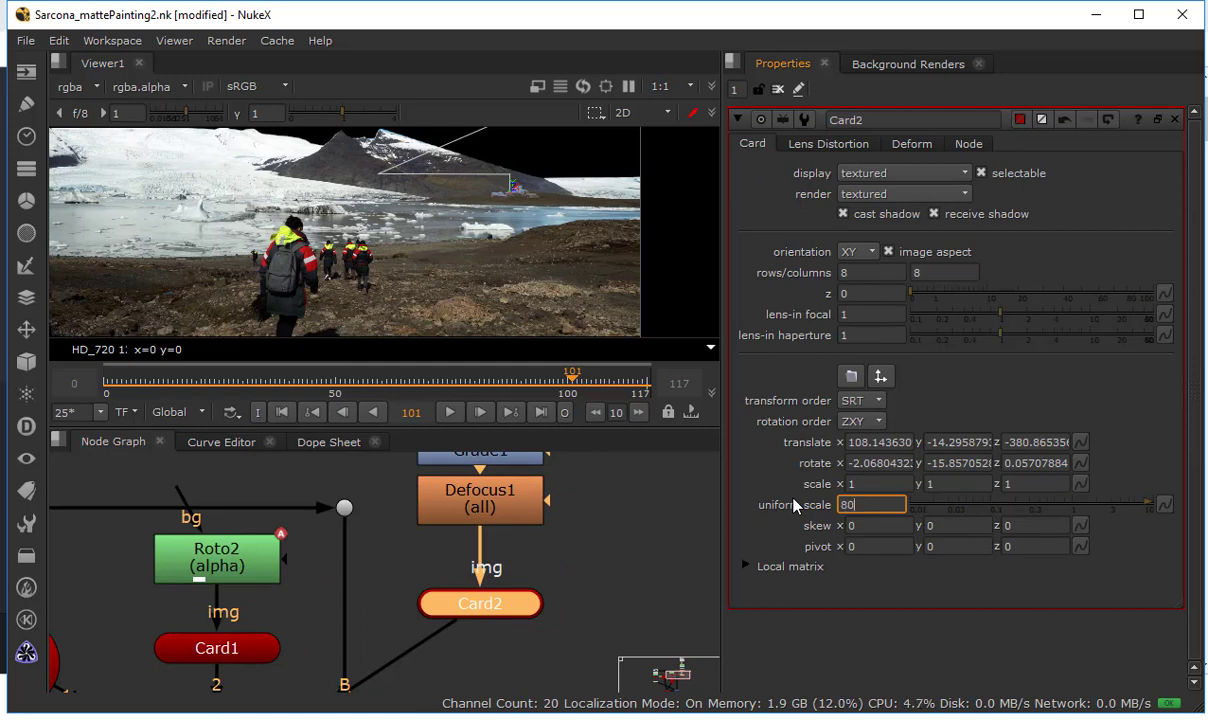
key(Return)
text(120)
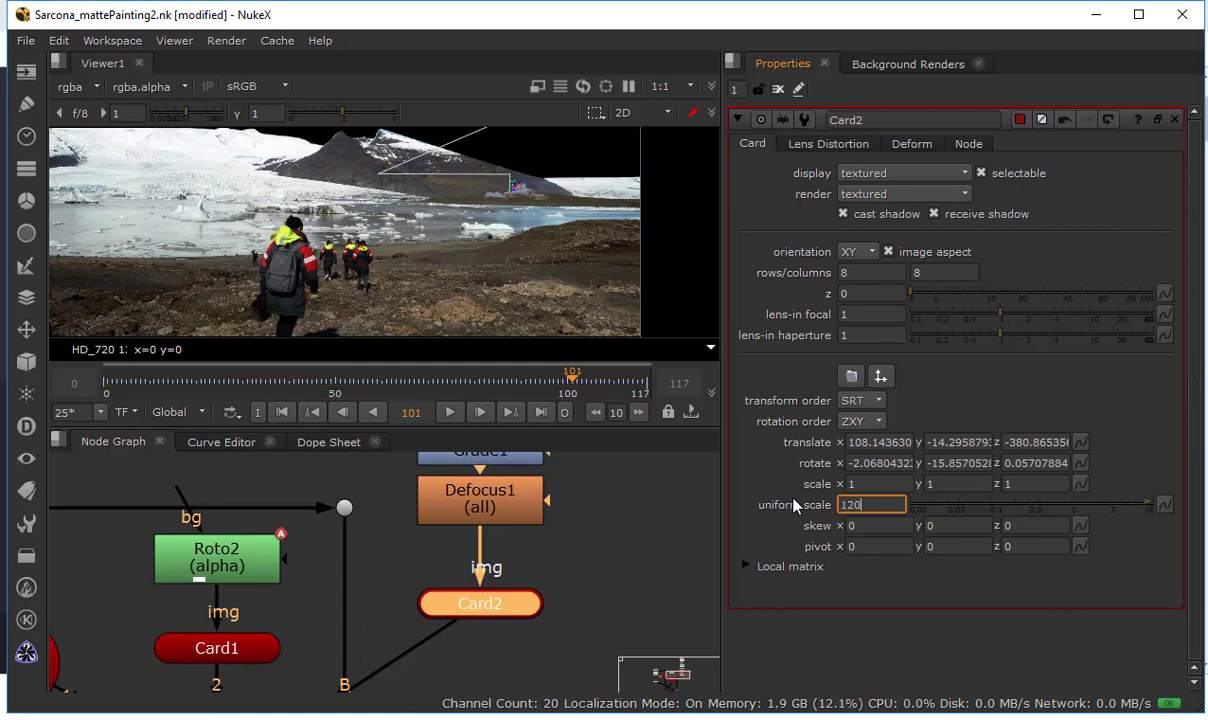
key(Return)
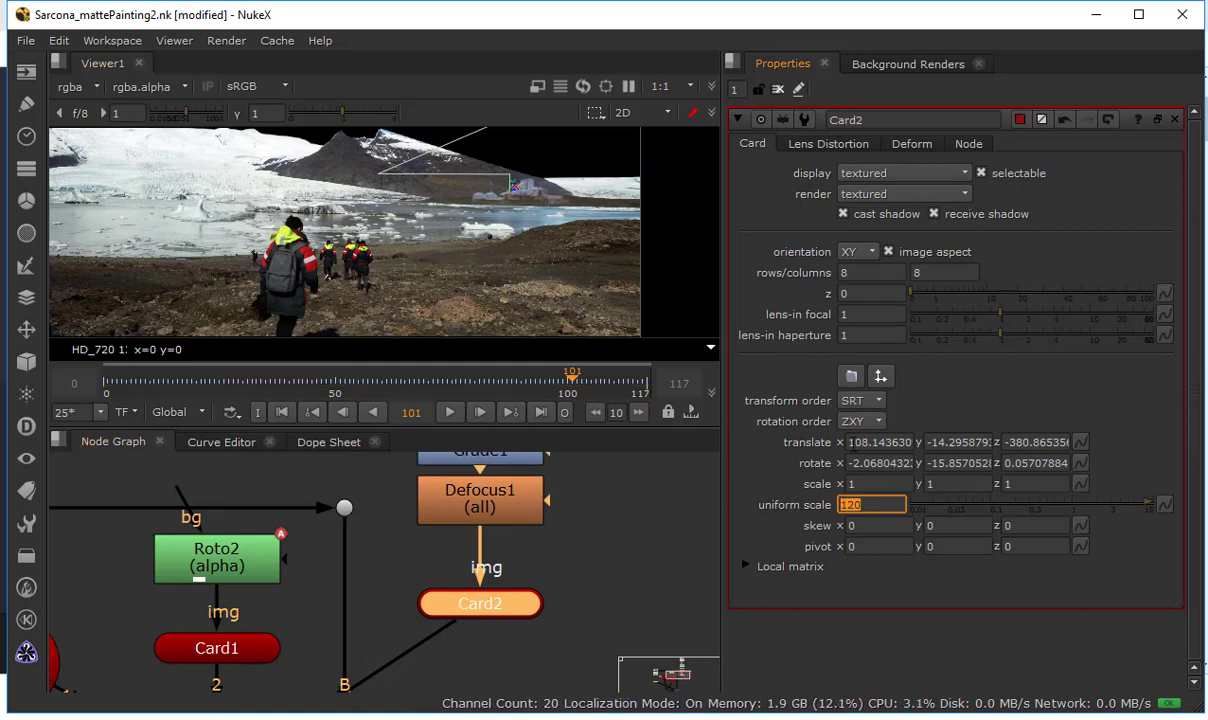
Raise Card2 four units to a y translate of about -10.3 and check the buildings against the shoreline up close
click(939, 441)
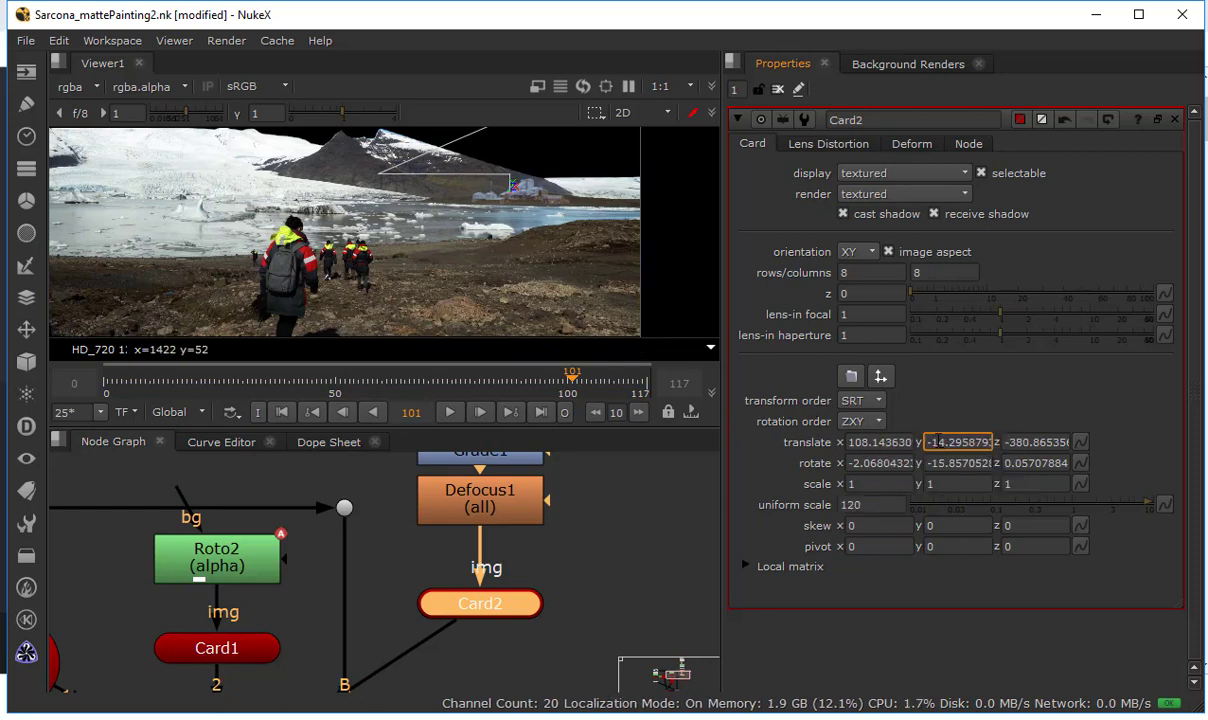
key(Up)
key(Up)
key(Up)
key(Up)
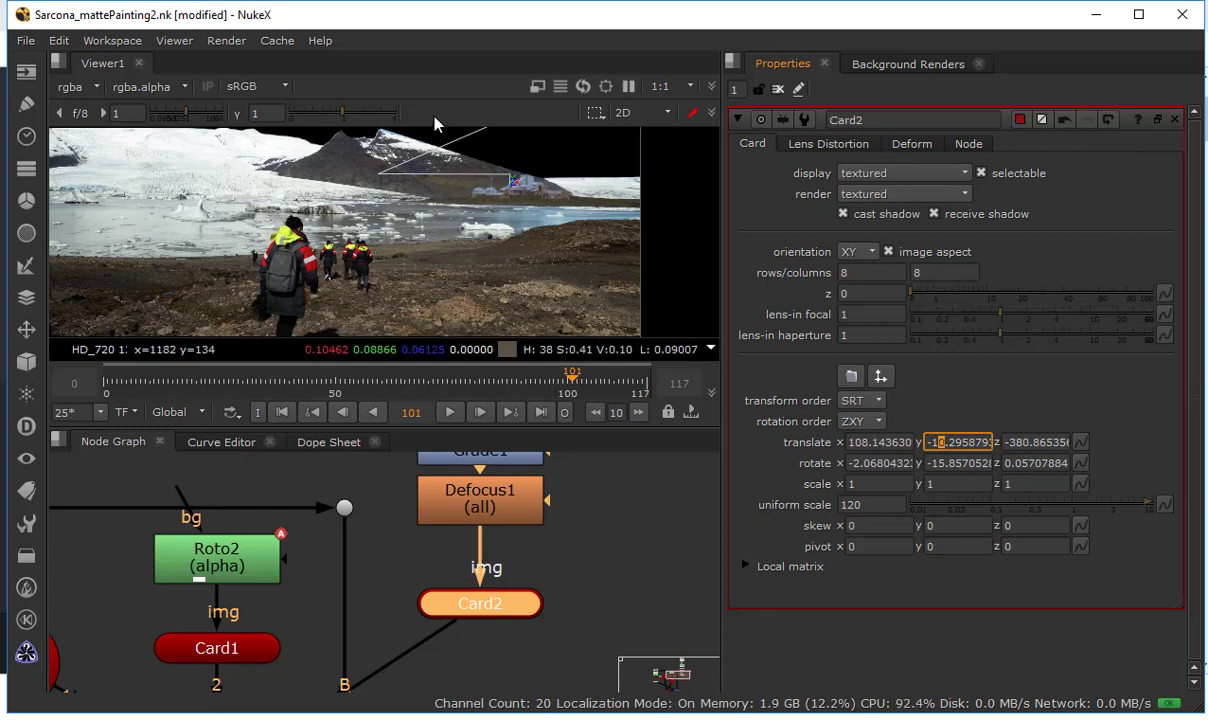
scroll(510, 210, up, 6)
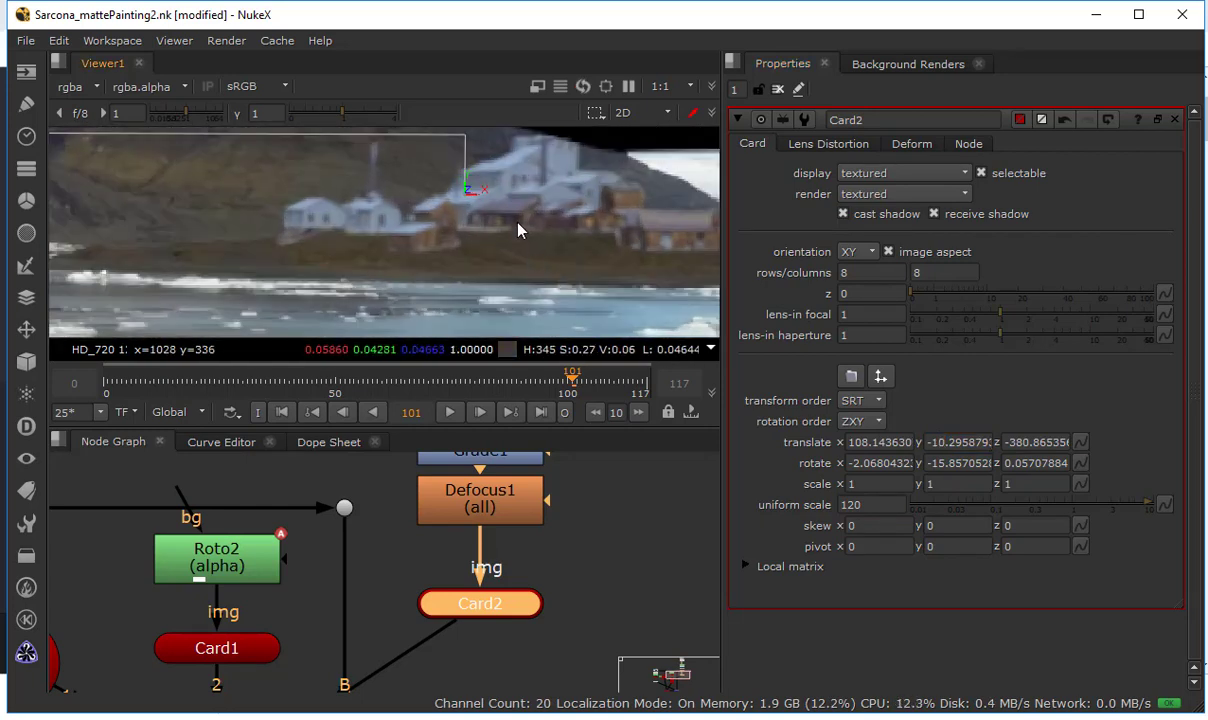
Open Roto3 for editing with Bezier1 selected and view the roto's source image around the front wooden shed's base
middle_drag(436, 484, 440, 663)
double_click(493, 533)
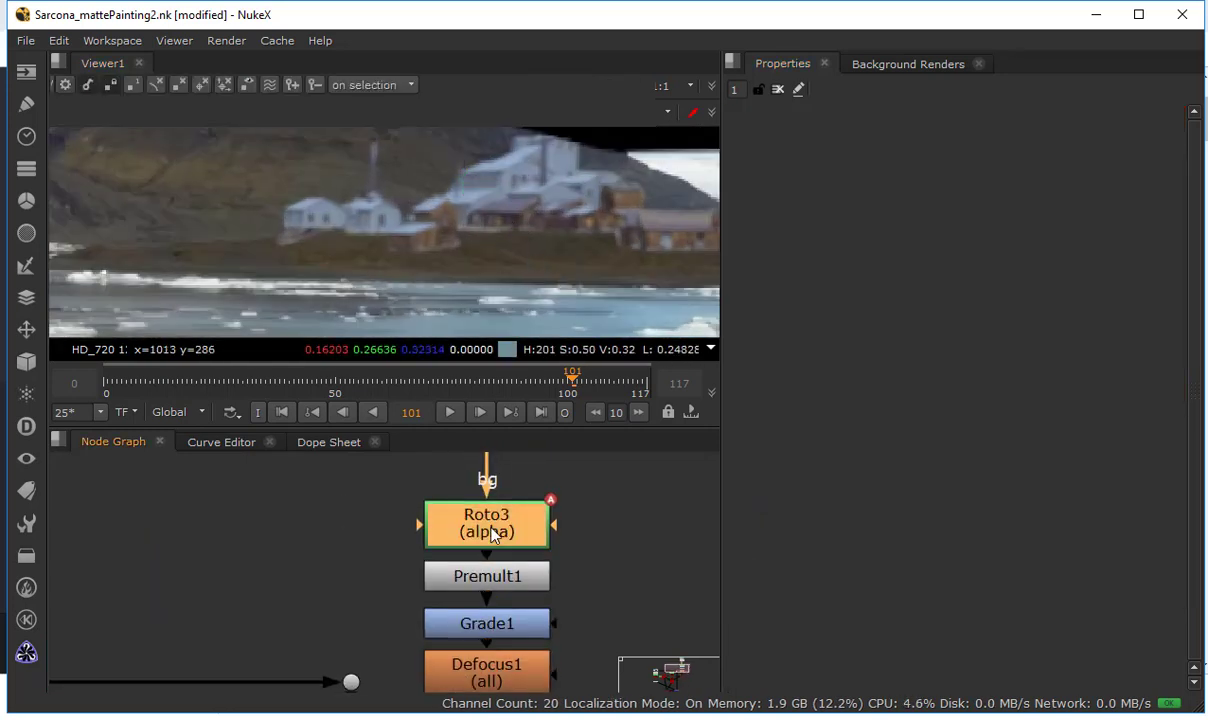
click(808, 405)
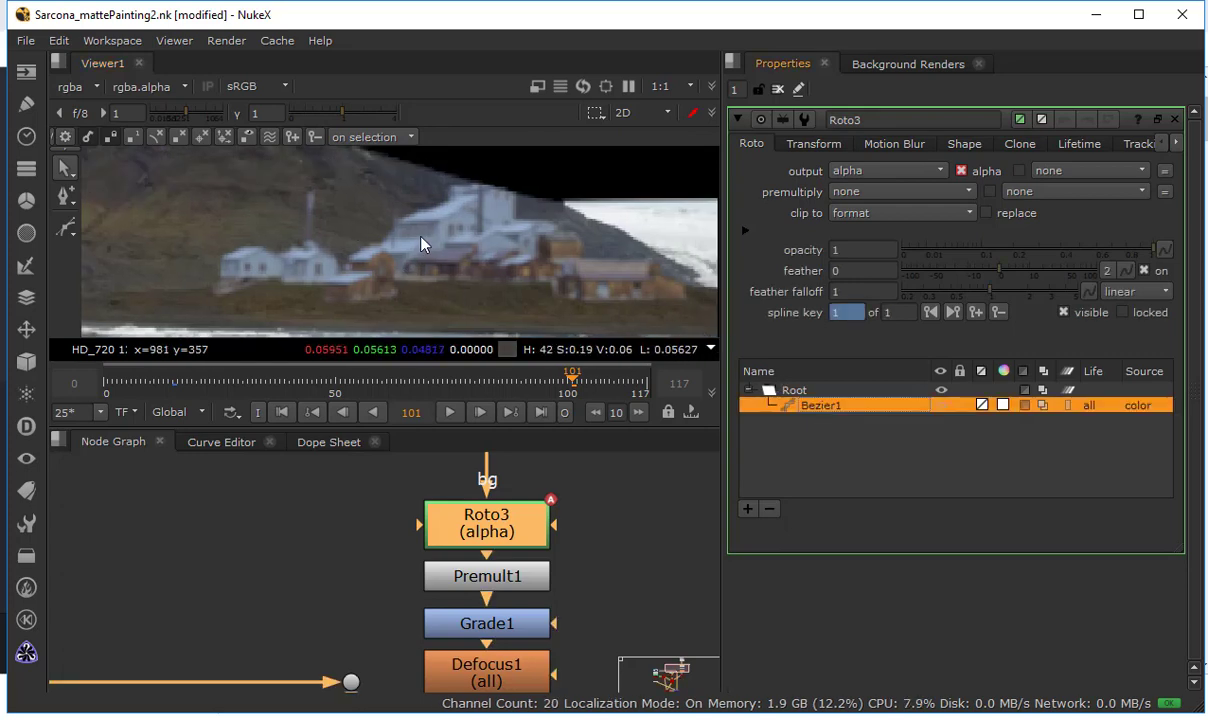
scroll(422, 262, down, 1)
scroll(422, 263, down, 5)
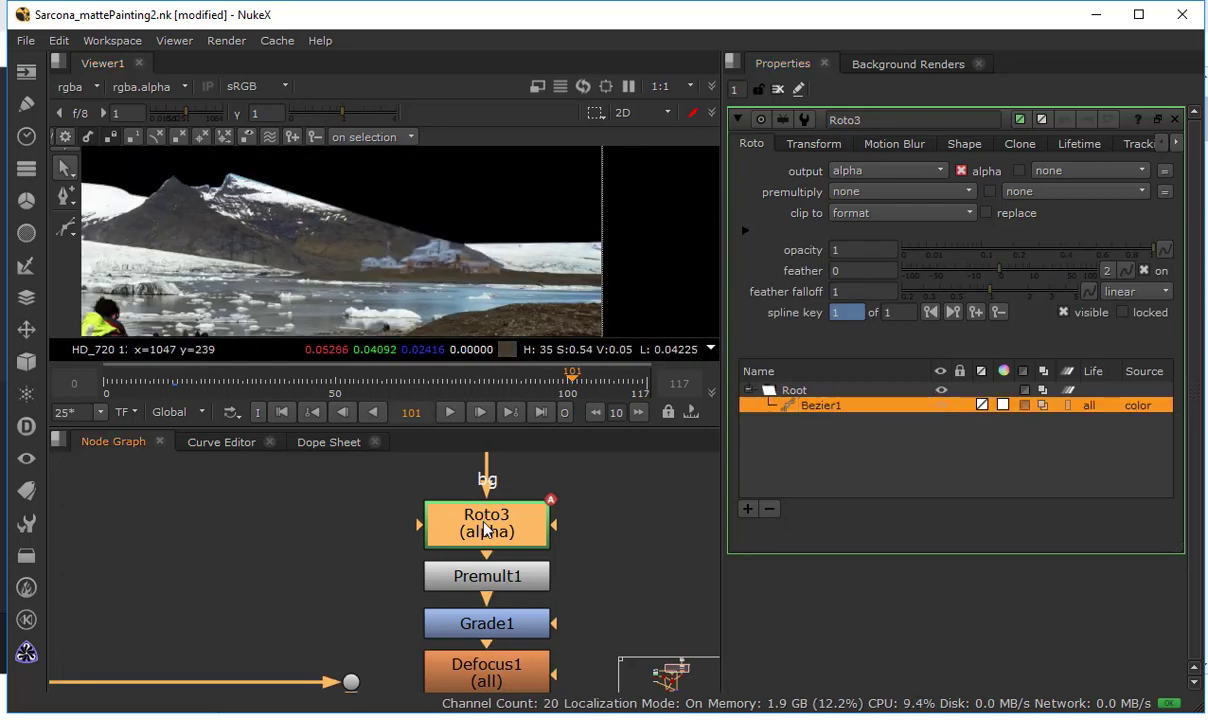
key(1)
scroll(390, 240, up, 6)
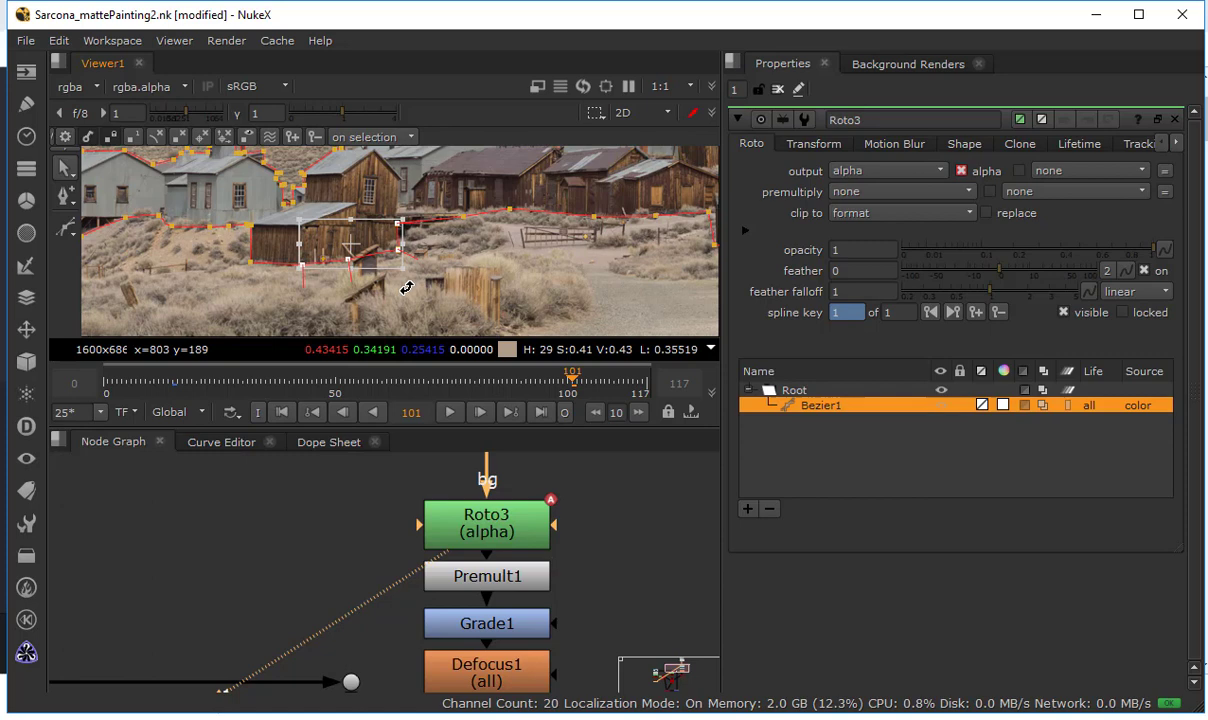
scroll(404, 280, up, 3)
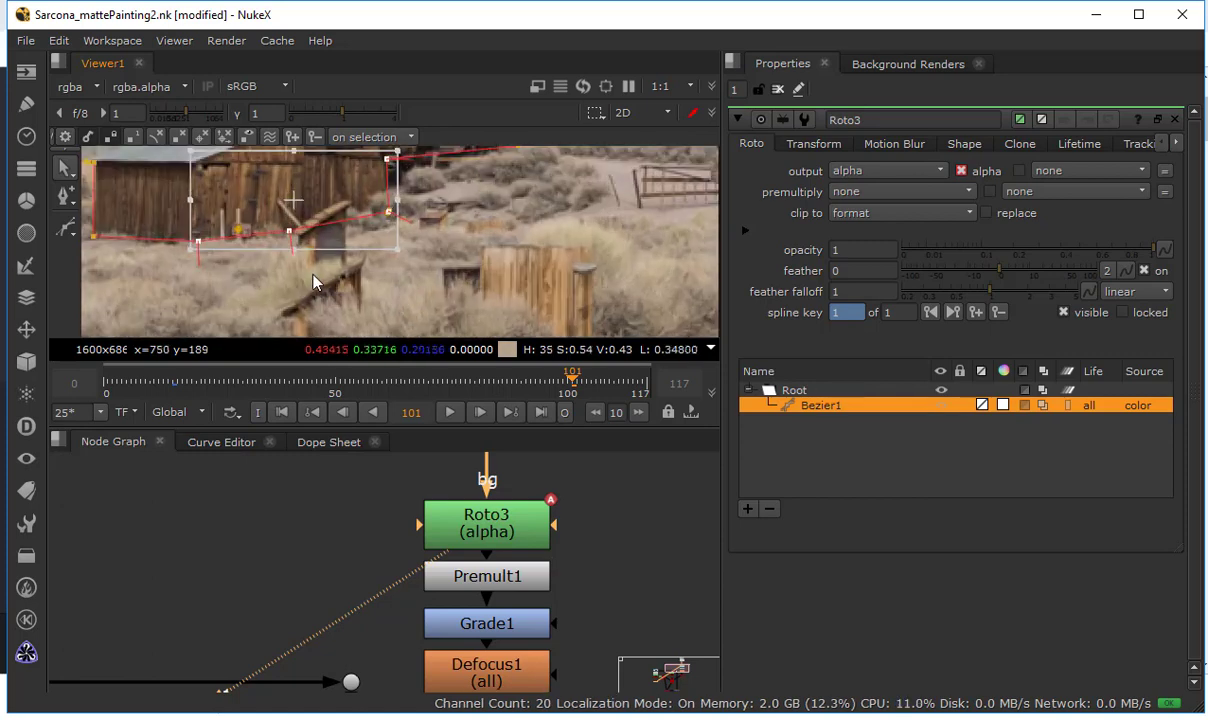
click(298, 286)
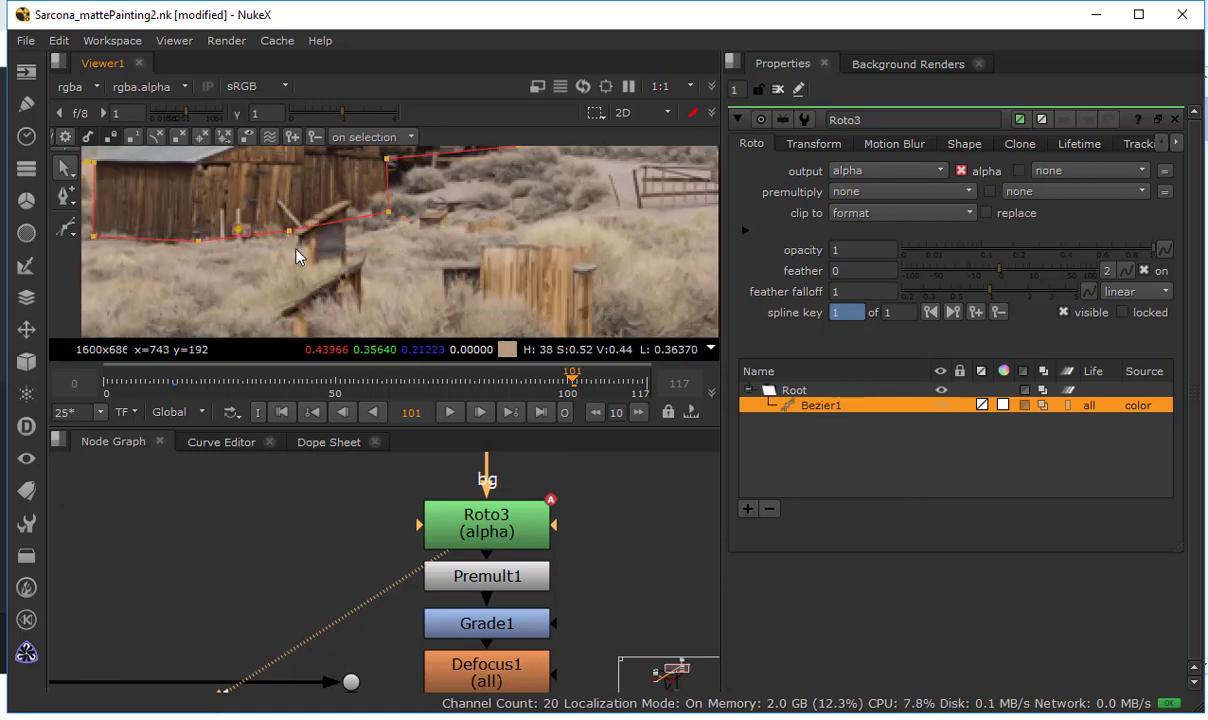
Pull feather outward and downward from the Bezier1 points along the front wooden shed's base so that edge fades softly
ctrl+drag(290, 232, 303, 284)
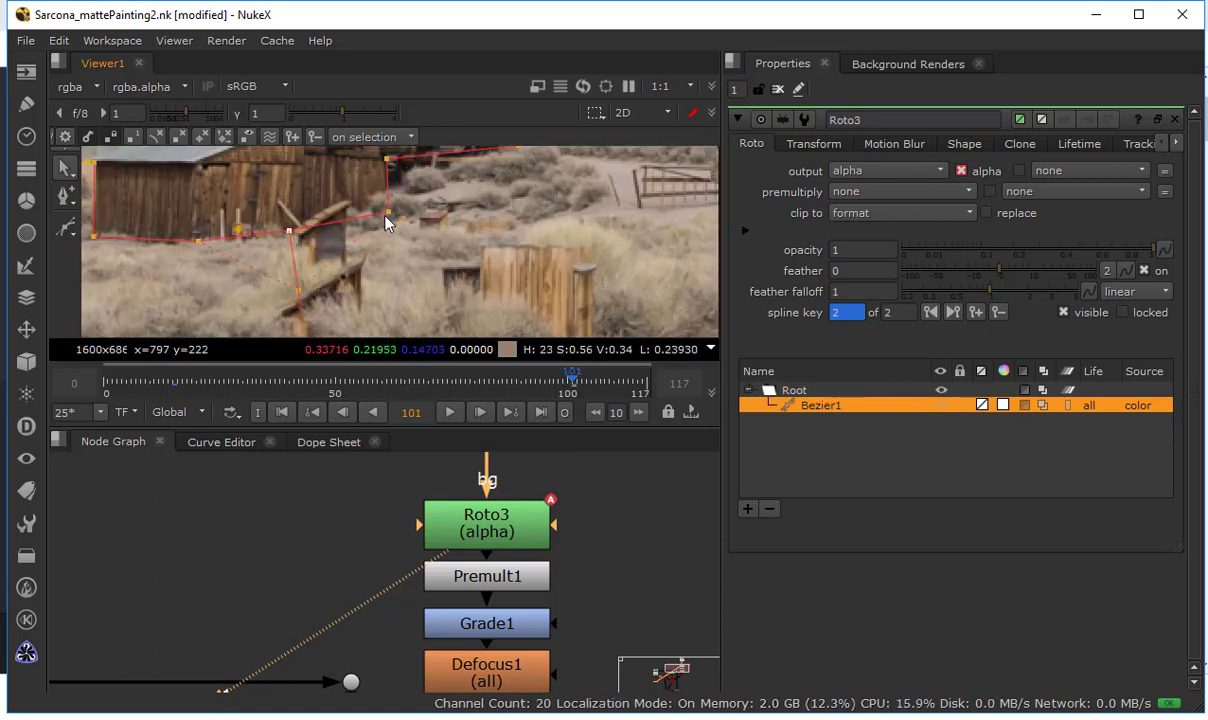
ctrl+drag(388, 212, 432, 232)
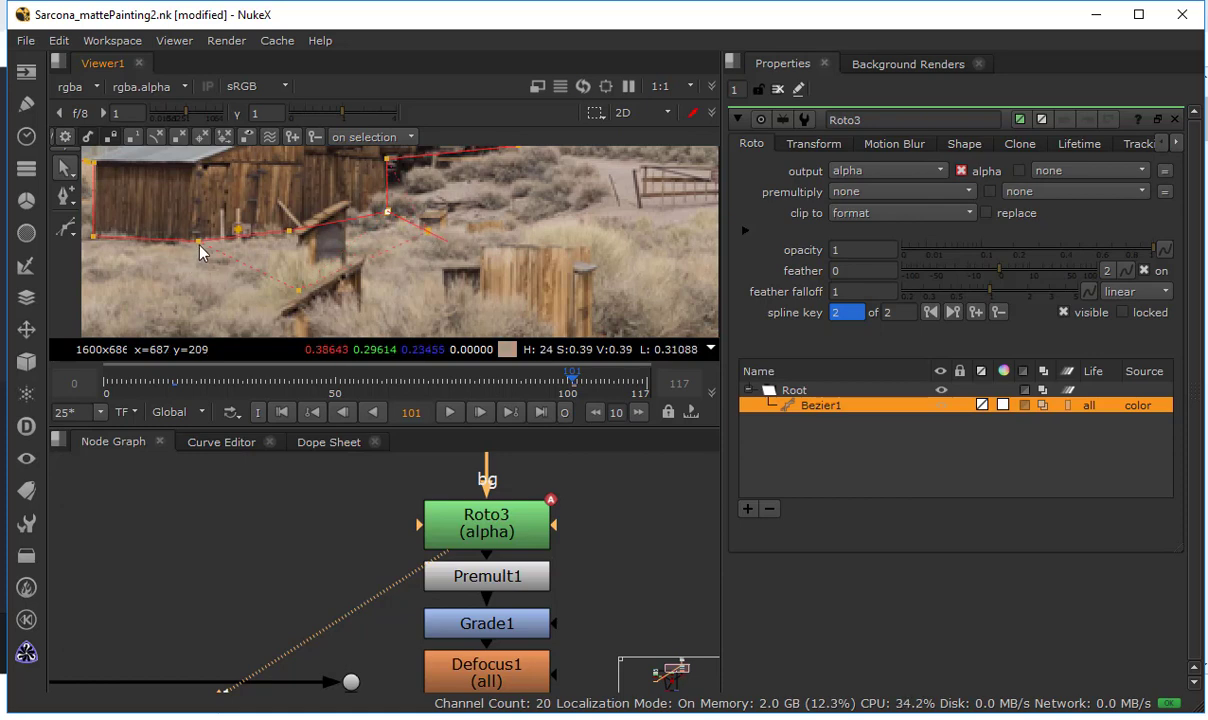
ctrl+drag(198, 241, 218, 270)
middle_drag(218, 277, 396, 275)
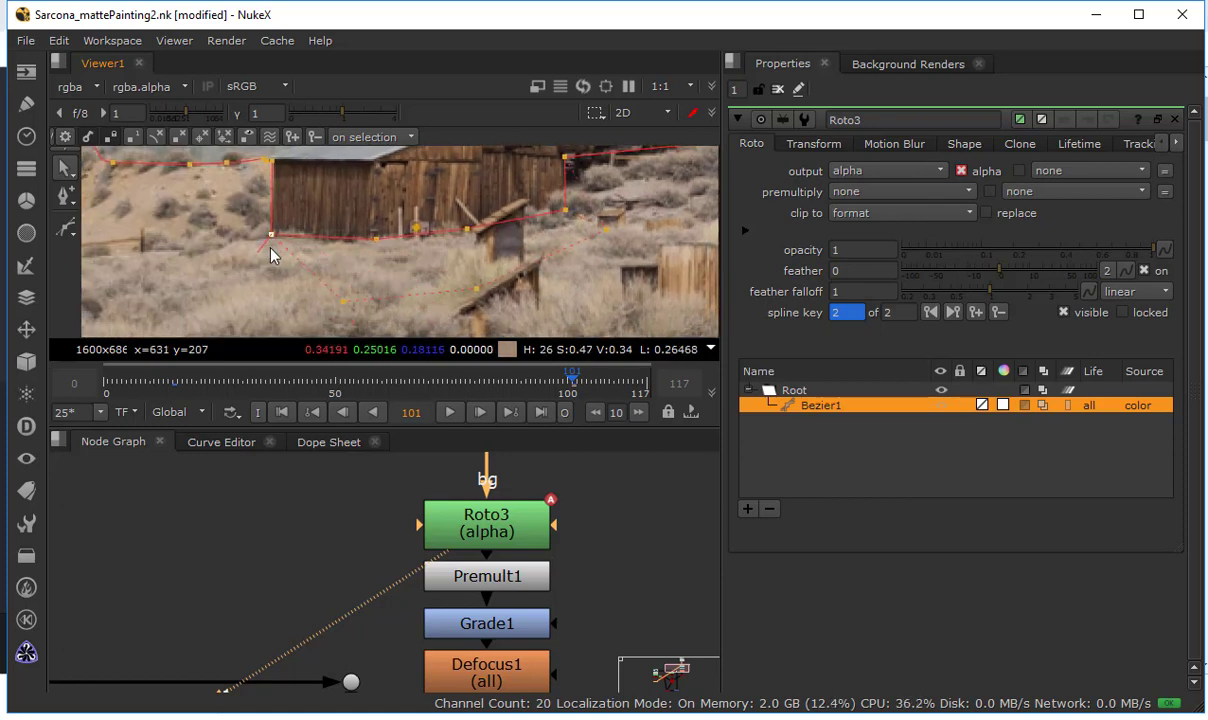
middle_drag(238, 242, 348, 236)
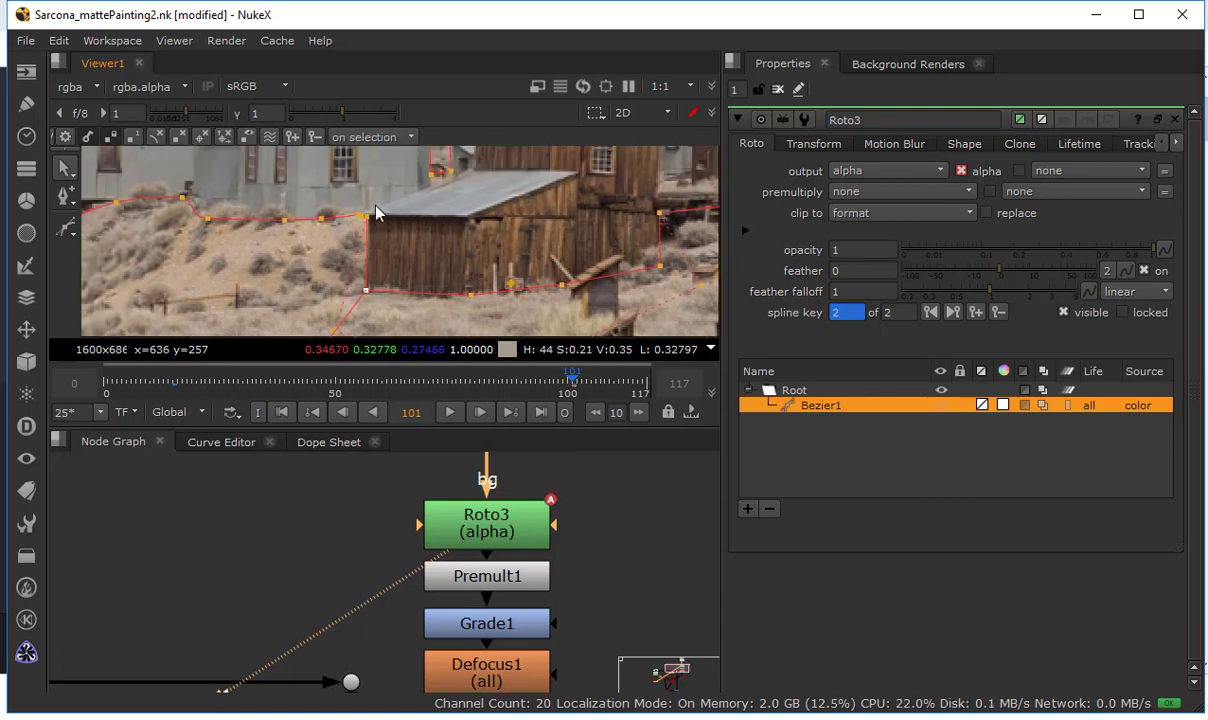
Feather the Bezier1 points around the shed's upper-left roof corner and the neighbouring hillside edge down over the sandy slope
scroll(340, 245, up, 2)
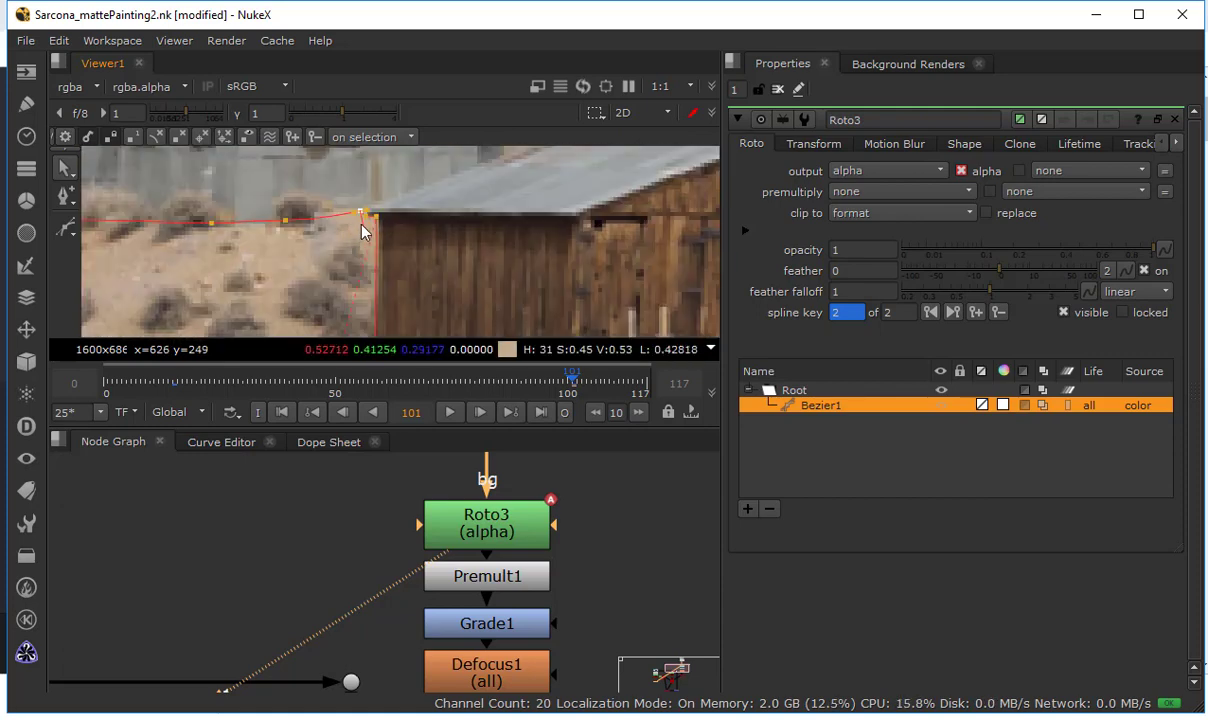
key(ctrl+z)
key(ctrl+z)
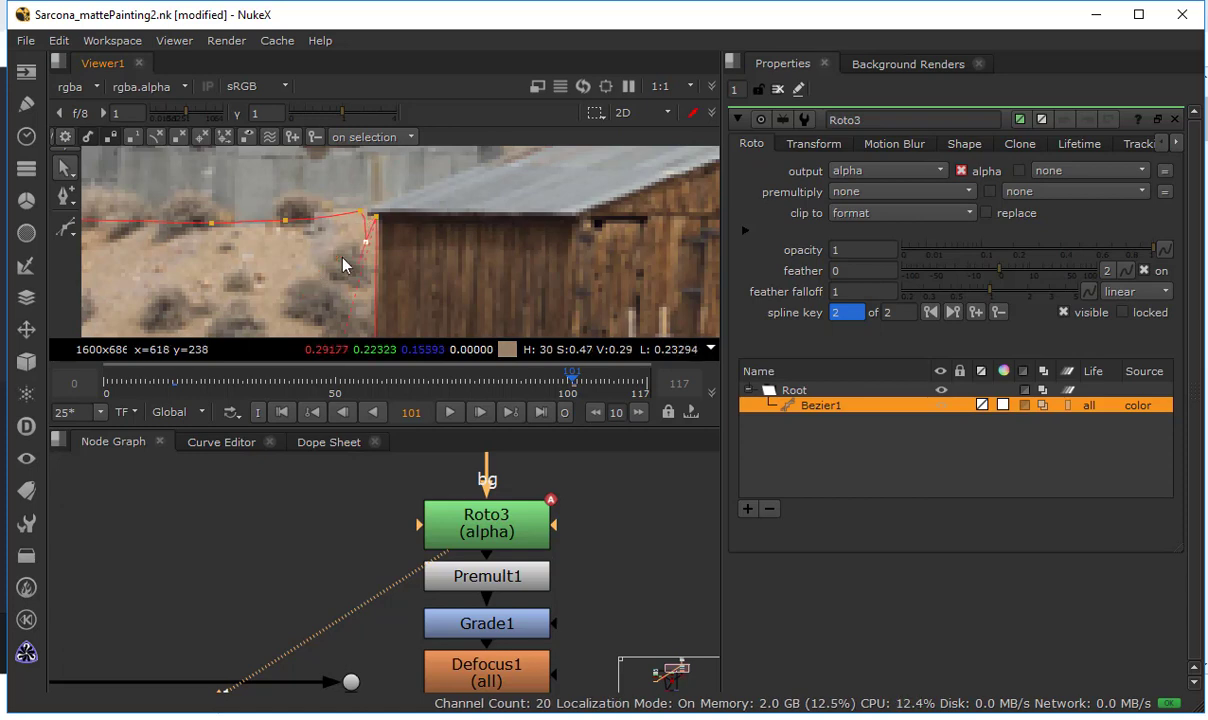
drag(347, 276, 303, 277)
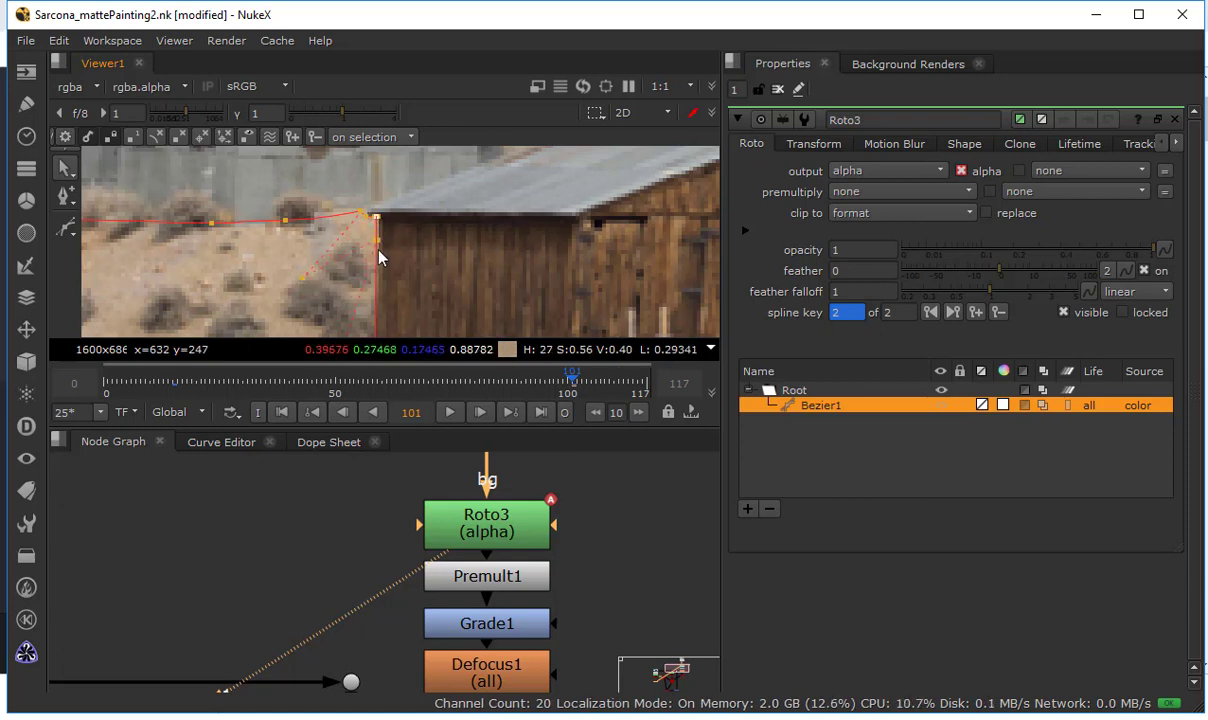
drag(376, 240, 323, 285)
click(285, 221)
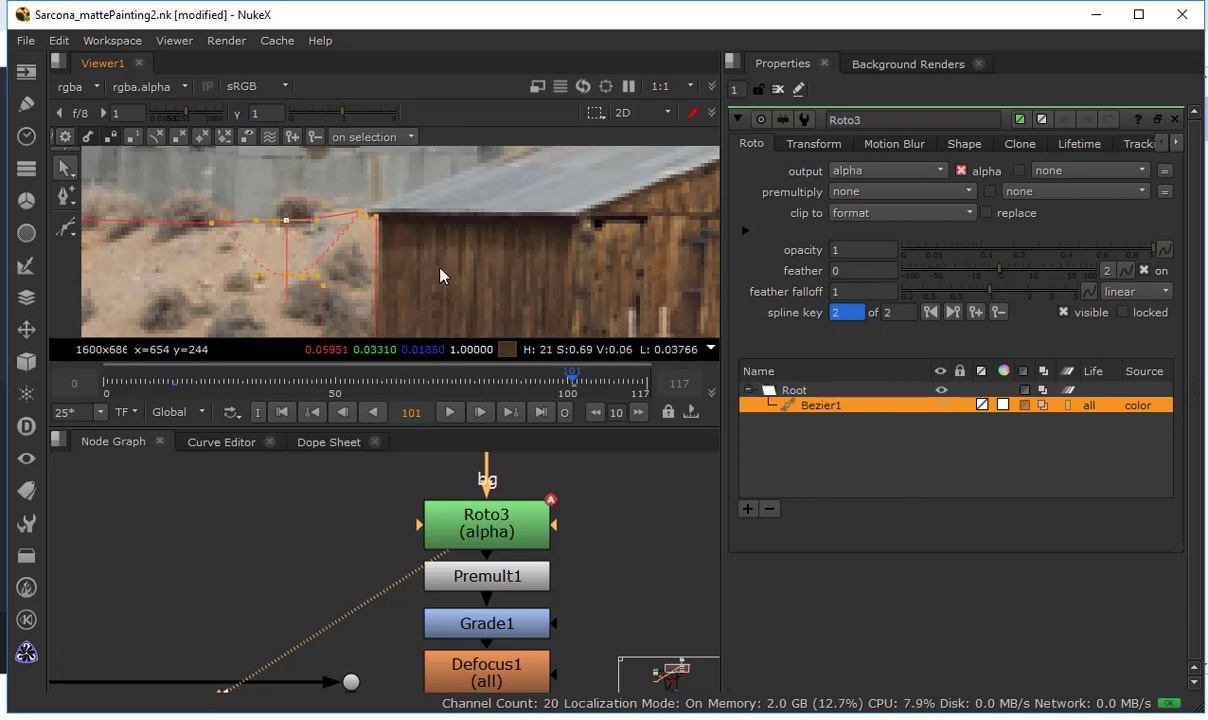
Show the Merge1 result and examine how the buildings' feathered lower edge blends into the hillside and shoreline
middle_drag(434, 545, 523, 265)
middle_drag(402, 558, 406, 514)
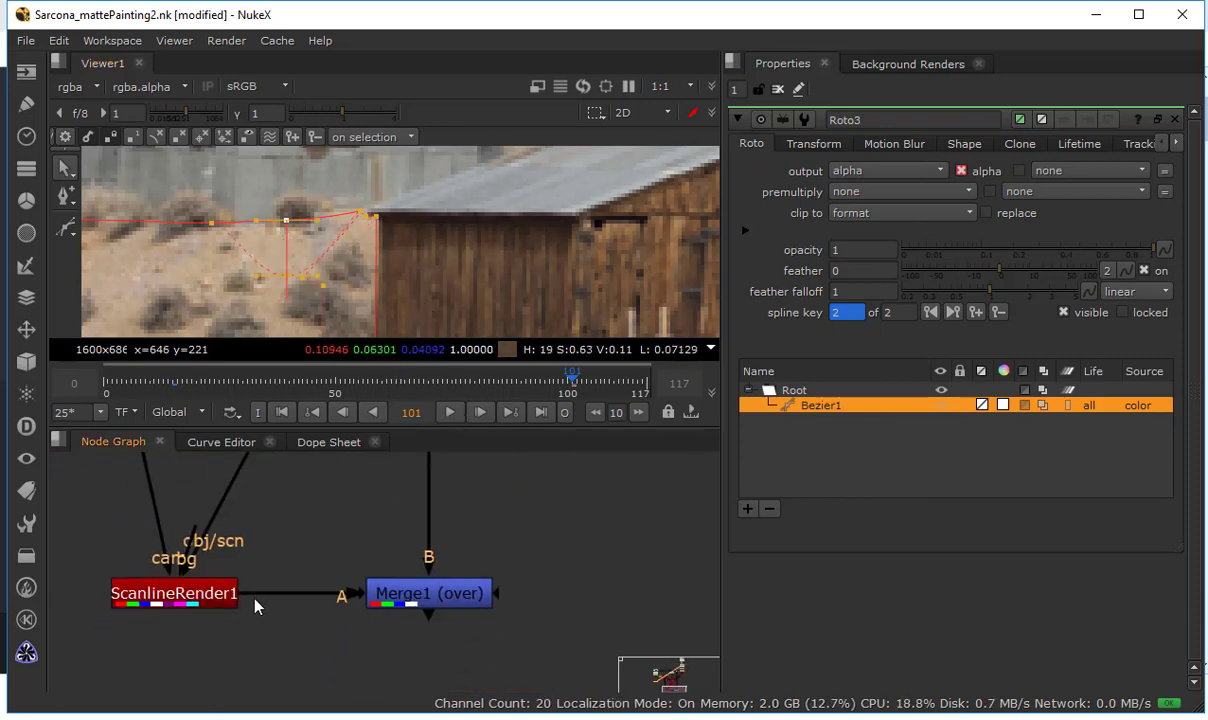
click(440, 598)
key(1)
middle_drag(480, 251, 451, 235)
middle_drag(483, 170, 483, 320)
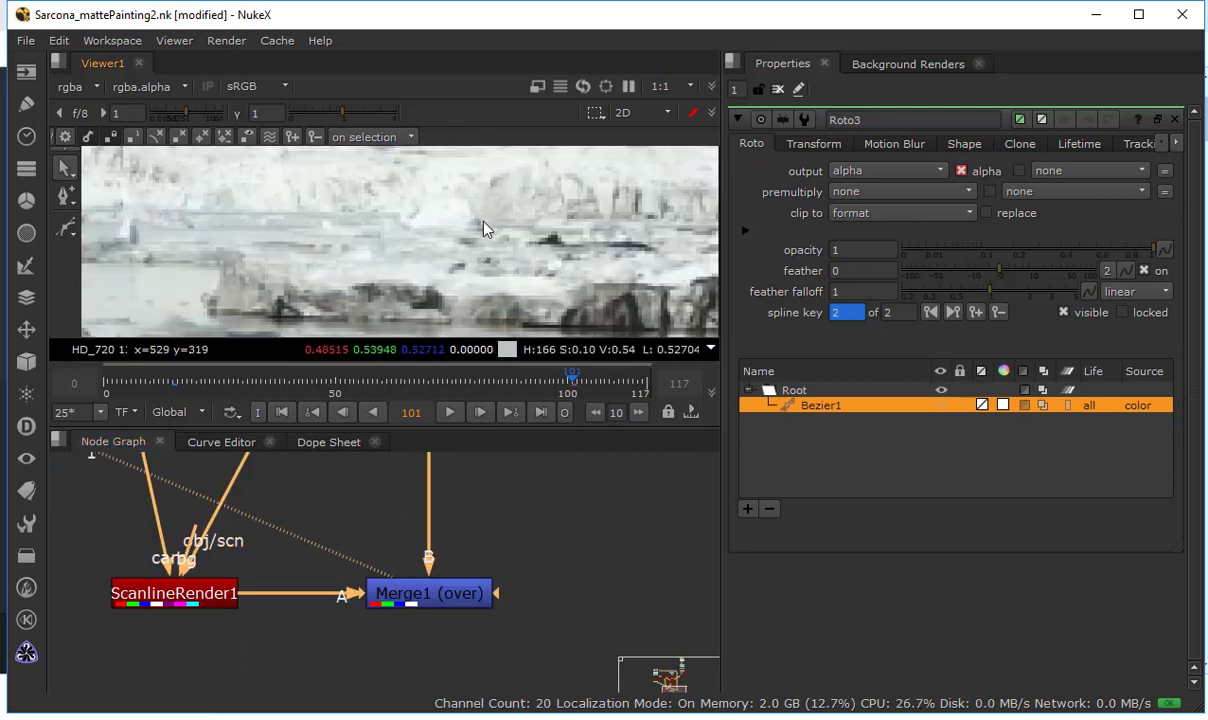
middle_drag(560, 160, 390, 274)
scroll(390, 262, down, 5)
middle_drag(690, 257, 379, 234)
scroll(379, 241, up, 5)
scroll(395, 284, up, 3)
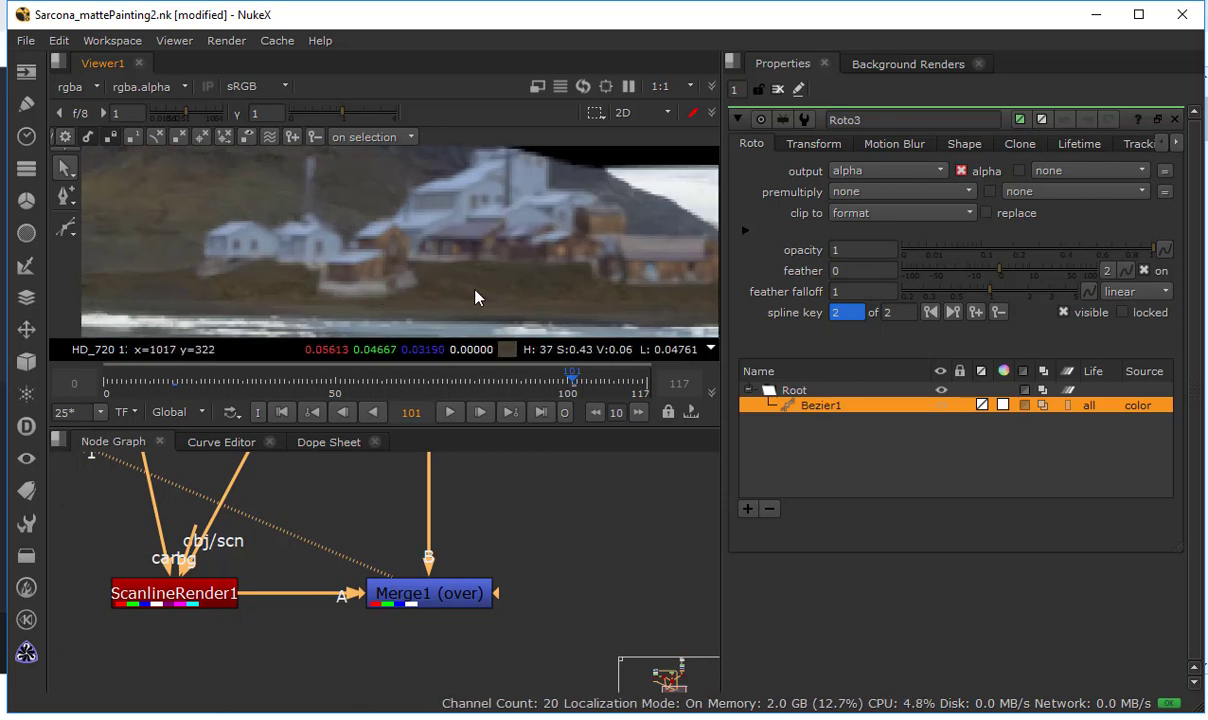
scroll(477, 259, down, 5)
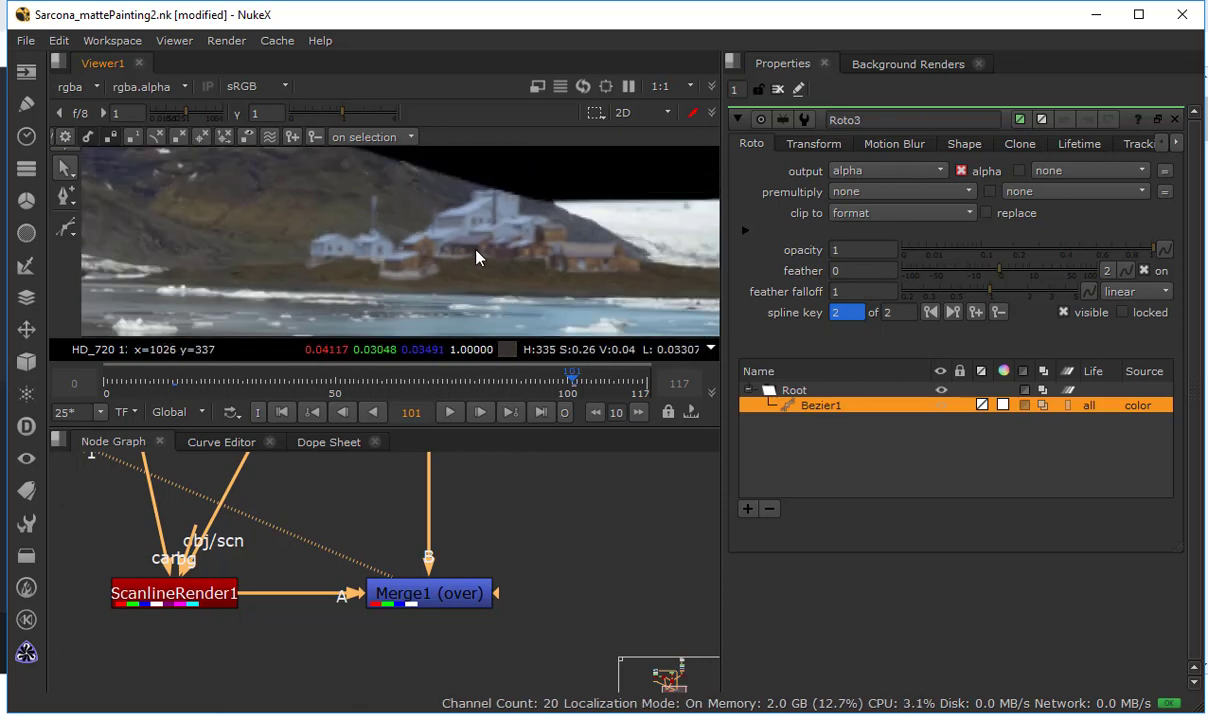
Close all node properties and view the camera and card layout in the 3D scene from the side
middle_drag(180, 485, 445, 559)
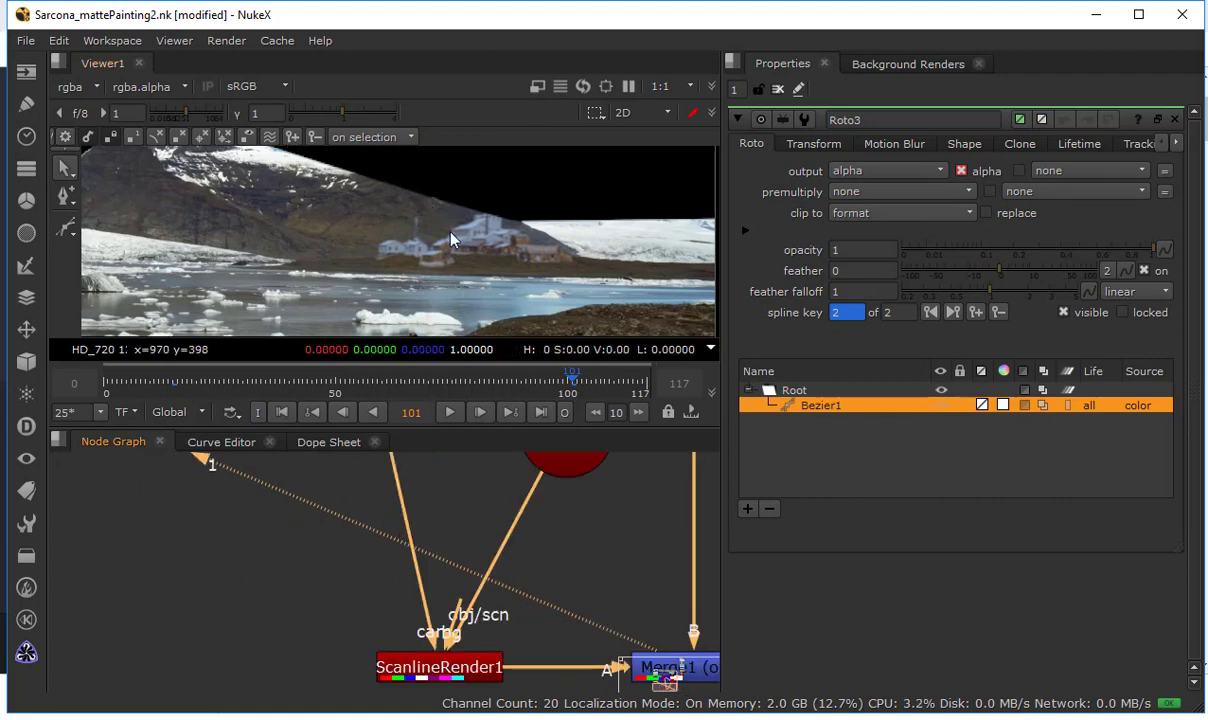
key(Tab)
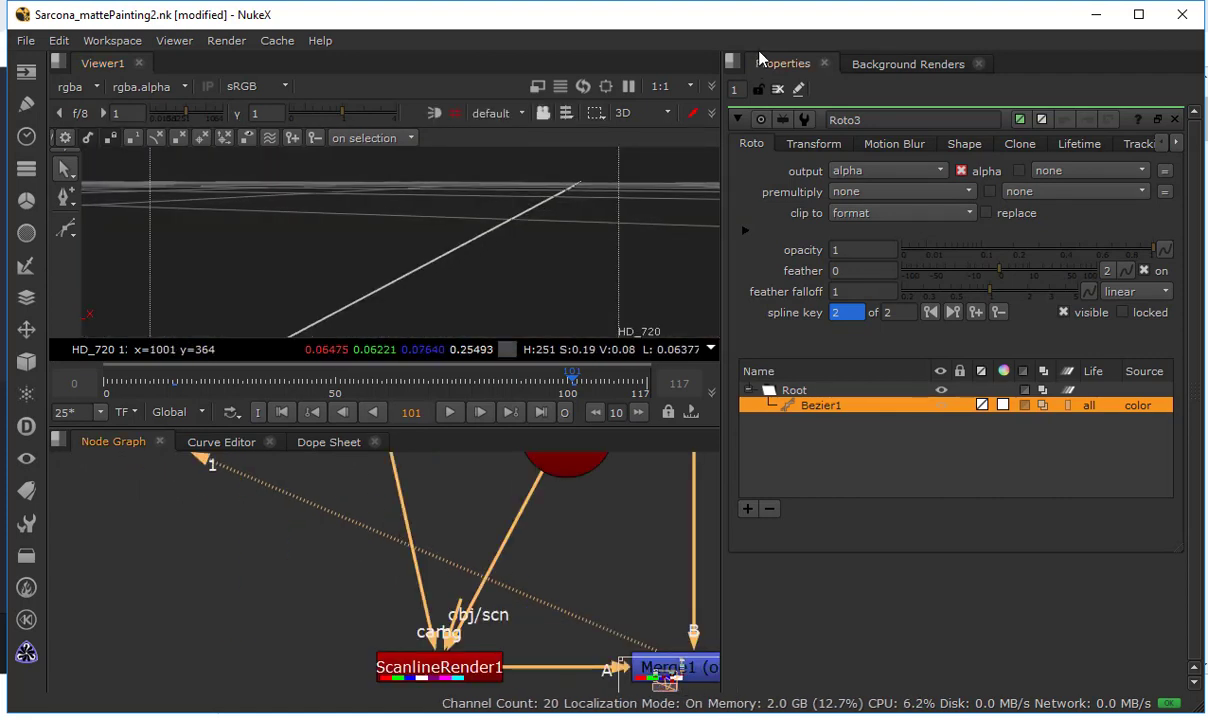
click(777, 90)
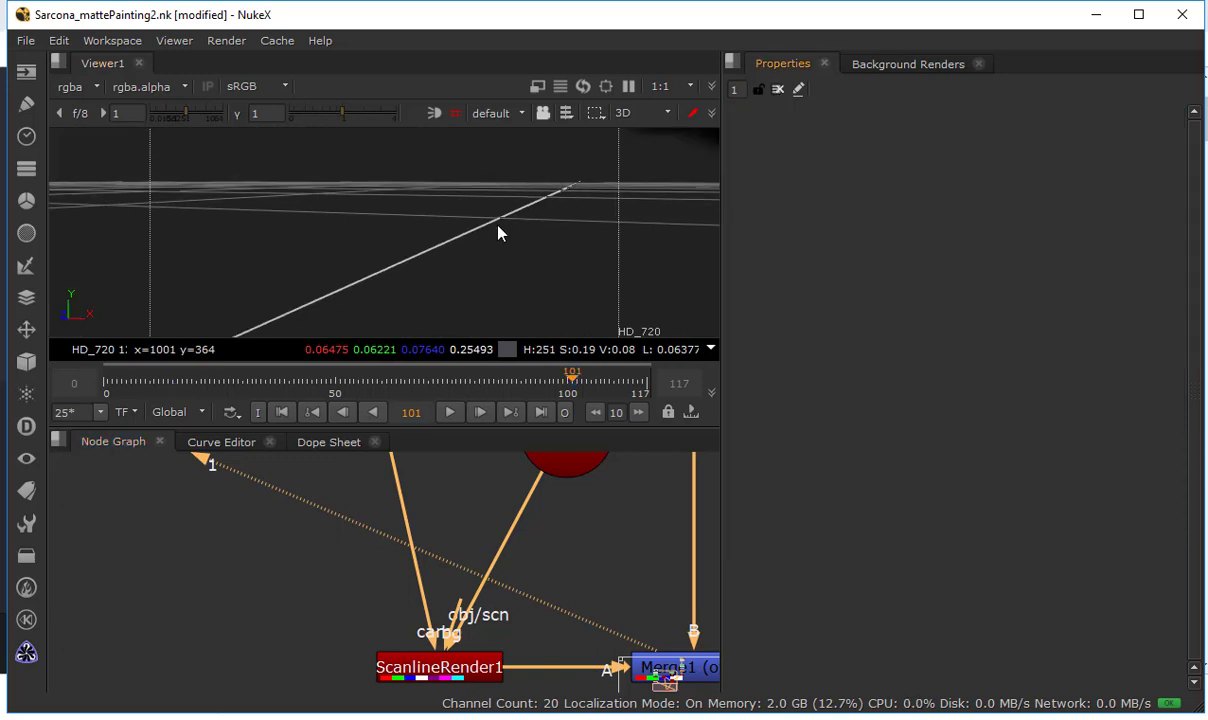
ctrl+drag(500, 233, 540, 197)
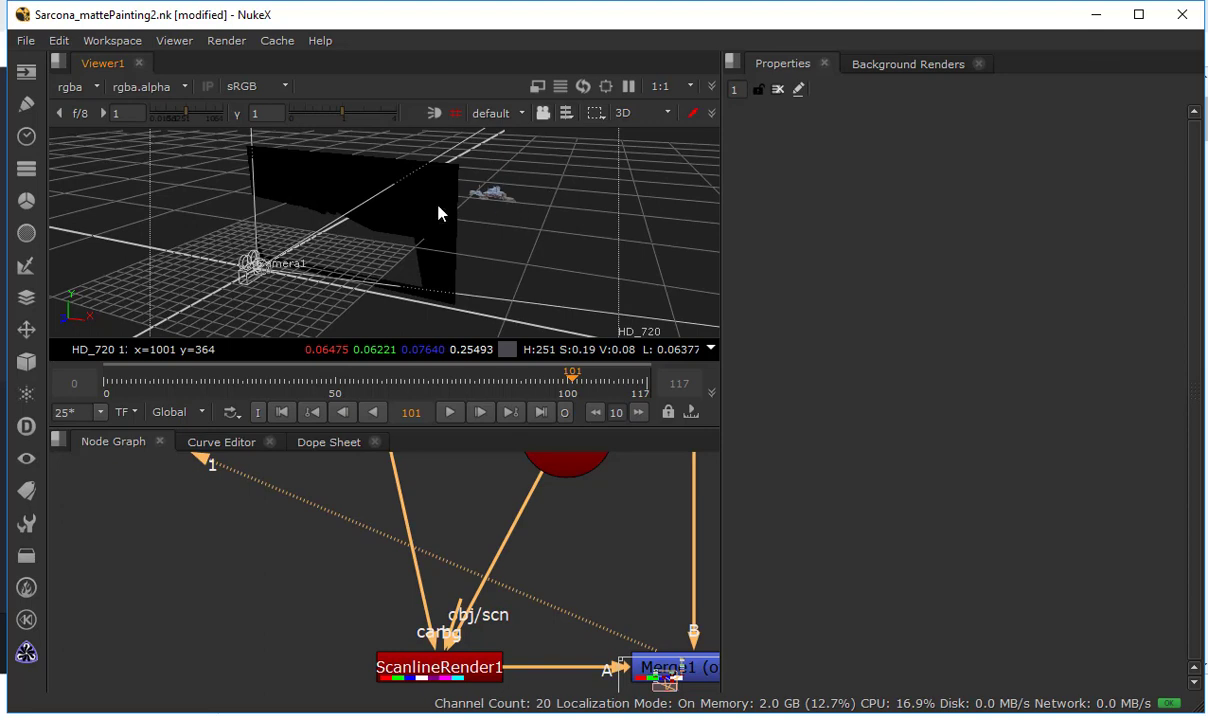
ctrl+drag(438, 212, 493, 216)
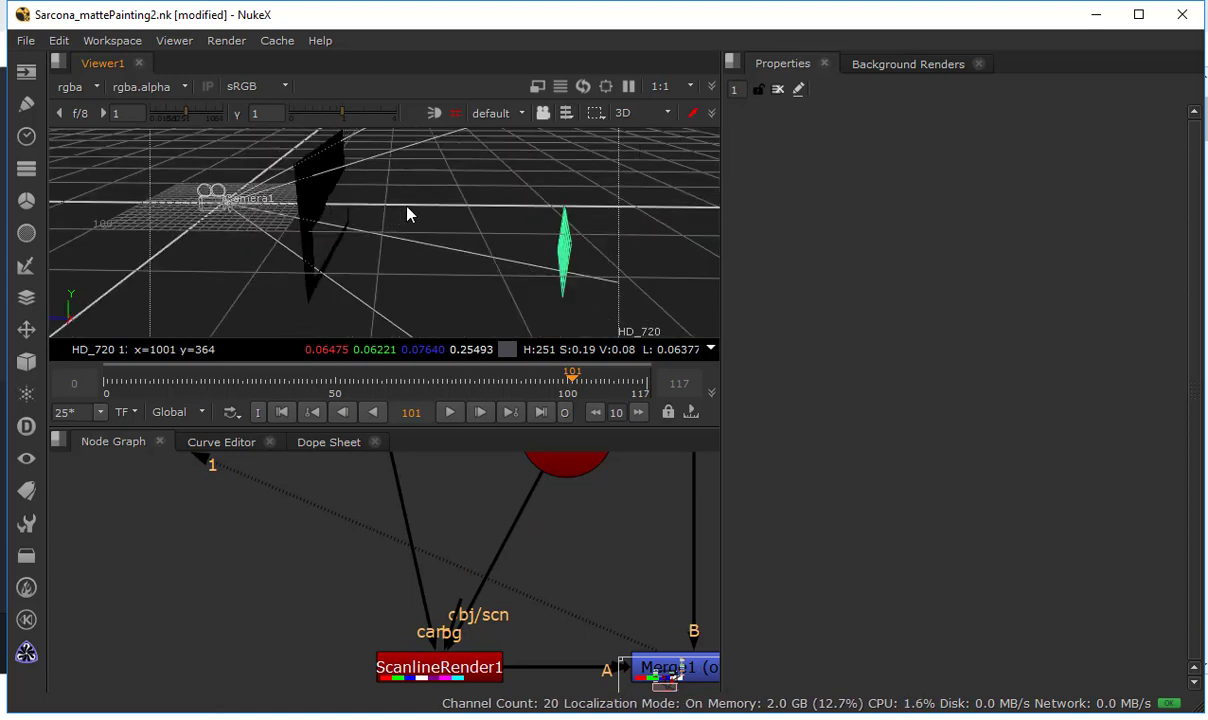
ctrl+drag(407, 213, 167, 169)
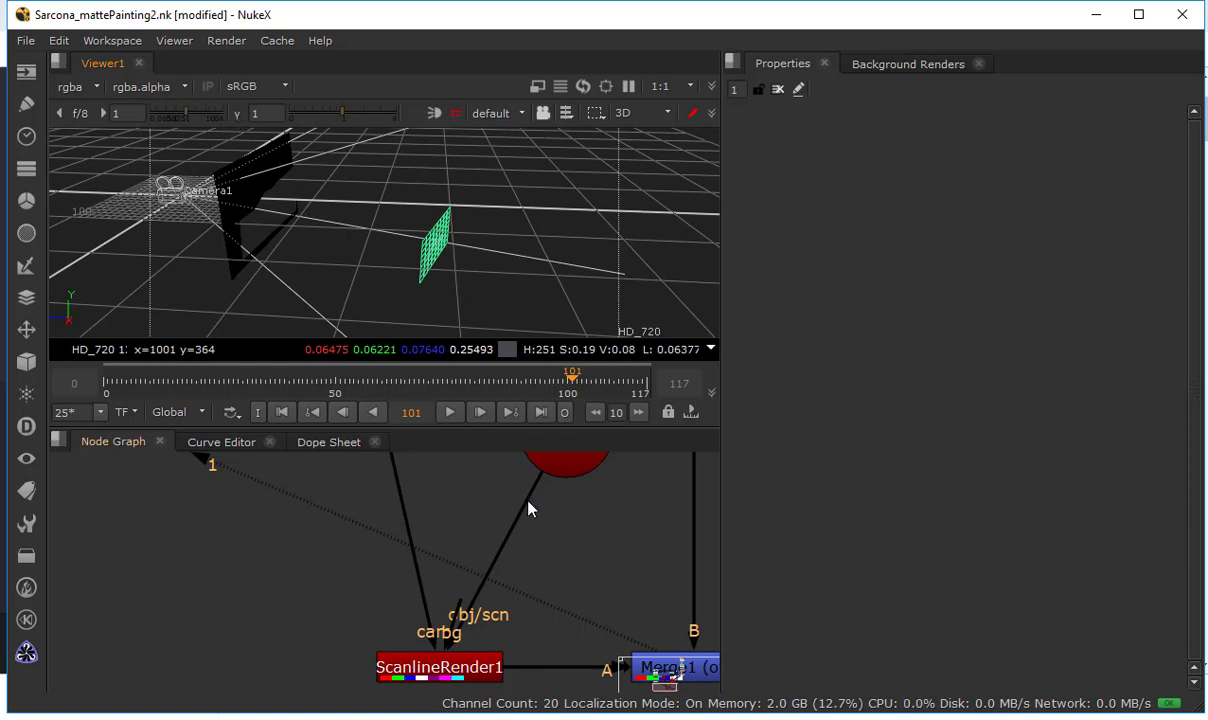
Add a copy of Card2 to the node graph, wire it into Scene1 and open its properties
middle_drag(528, 501, 178, 628)
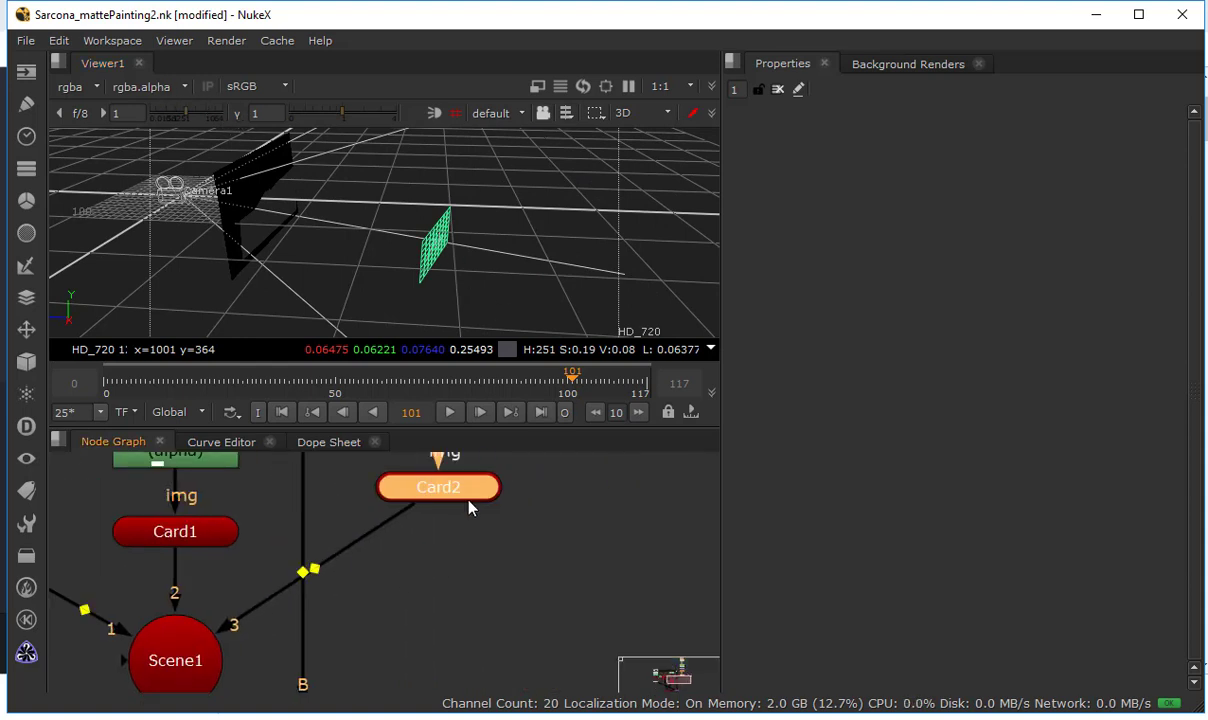
click(497, 574)
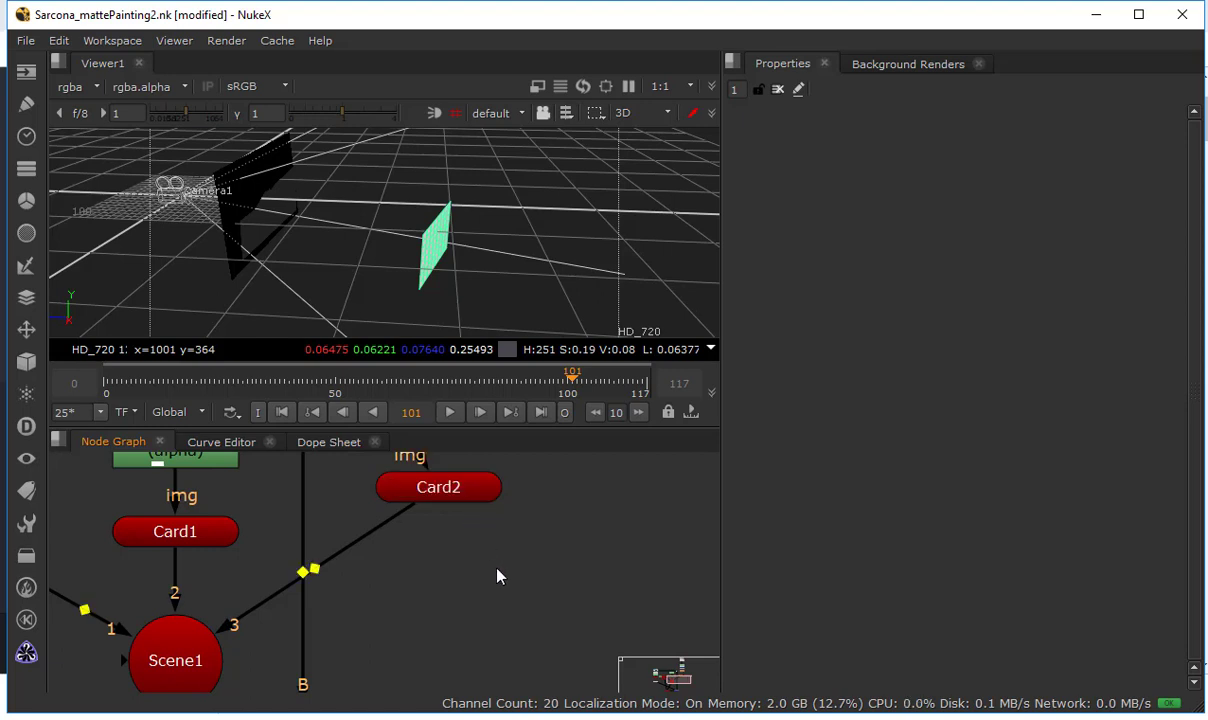
key(ctrl+v)
drag(183, 700, 175, 658)
double_click(515, 568)
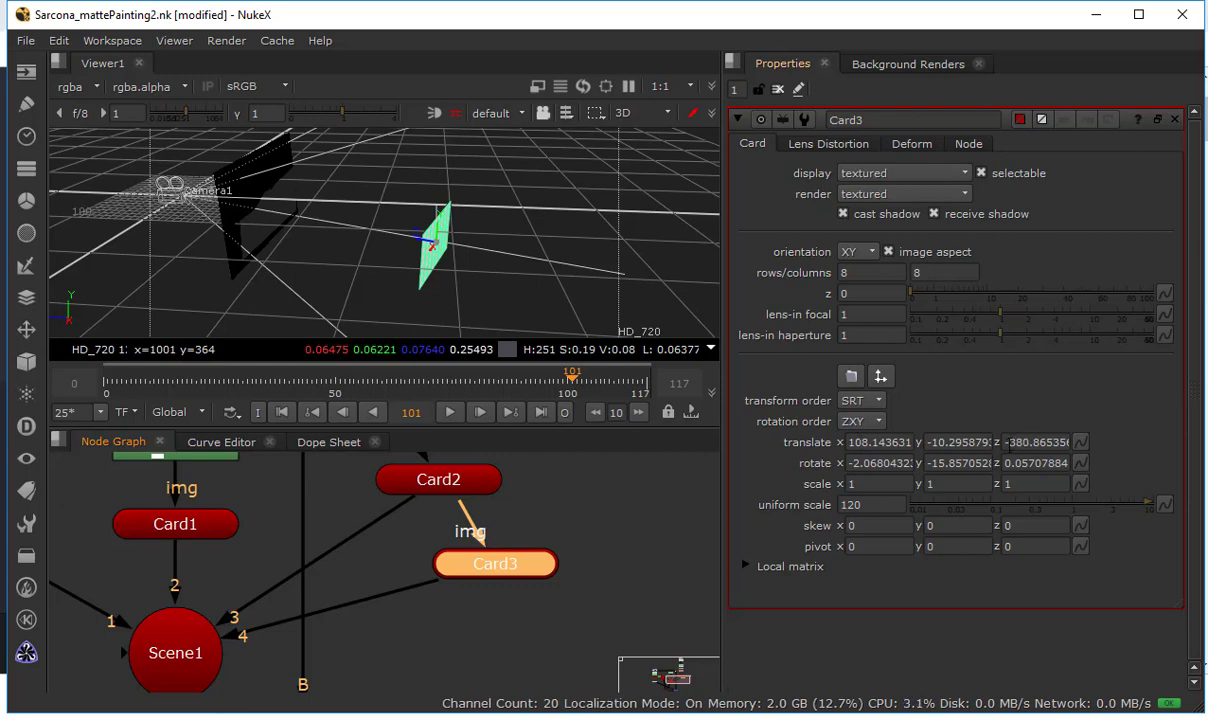
Push Card3 back behind the buildings card to a z translate of about -680.87
key(Up)
key(Up)
key(Up)
key(Down)
key(Down)
key(Down)
key(Down)
key(Down)
key(Down)
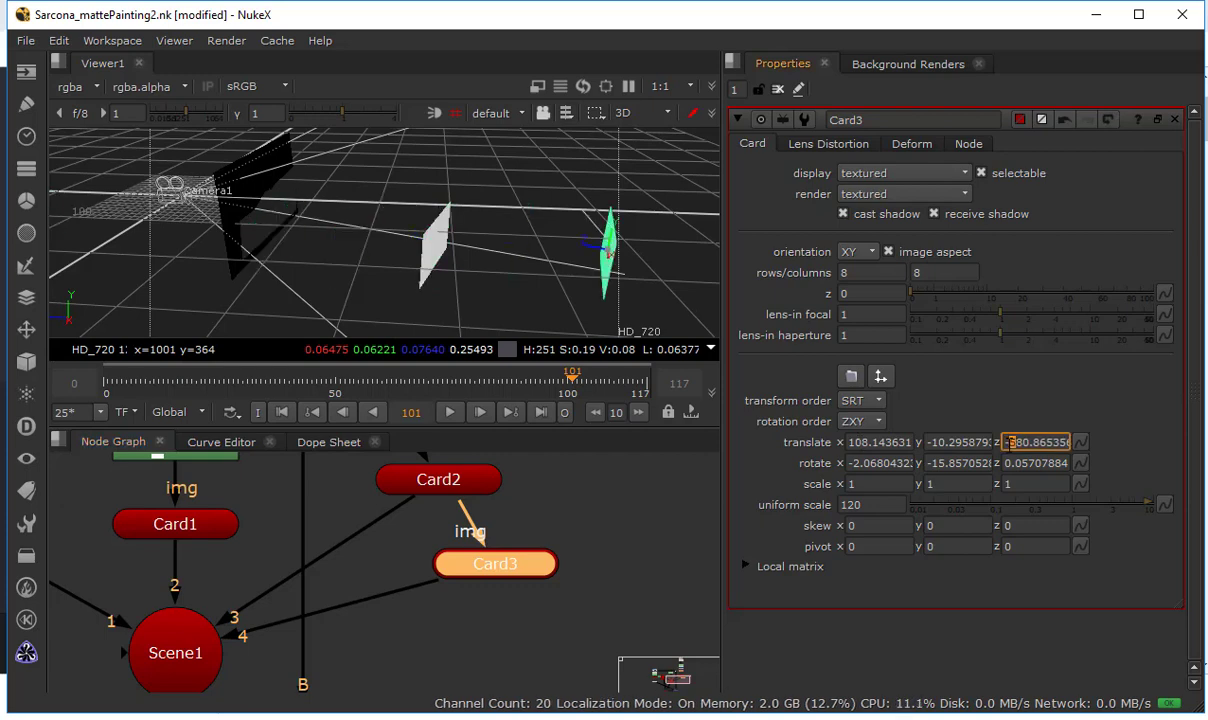
Enlarge Card3 to a uniform scale of 5000, trying 500 first, and check its coverage around the camera view
click(842, 505)
text(500)
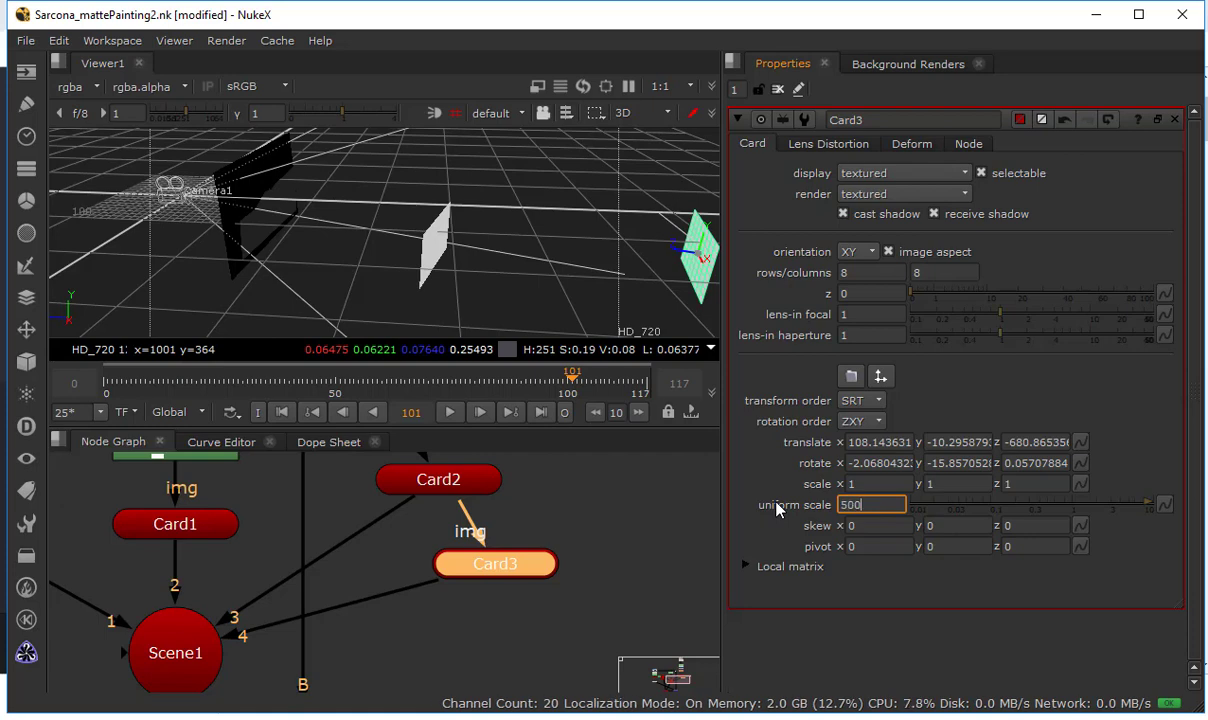
key(Return)
scroll(583, 232, down, 3)
ctrl+drag(583, 232, 660, 246)
text(5000)
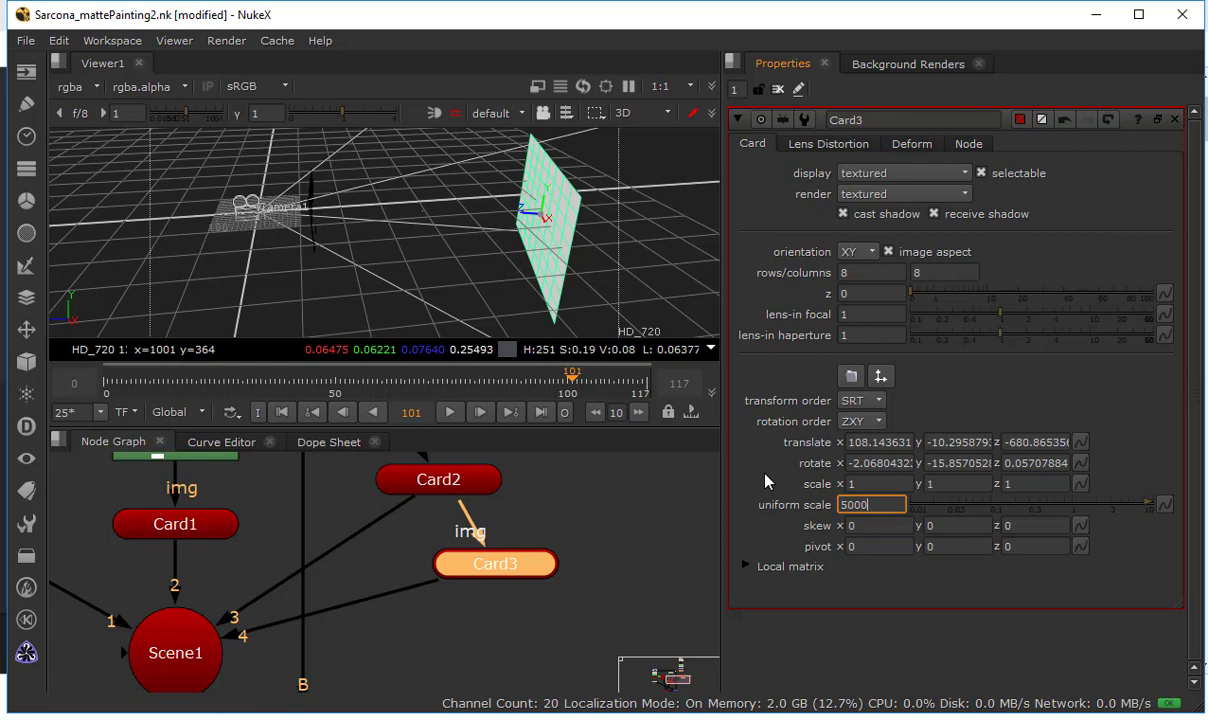
key(Return)
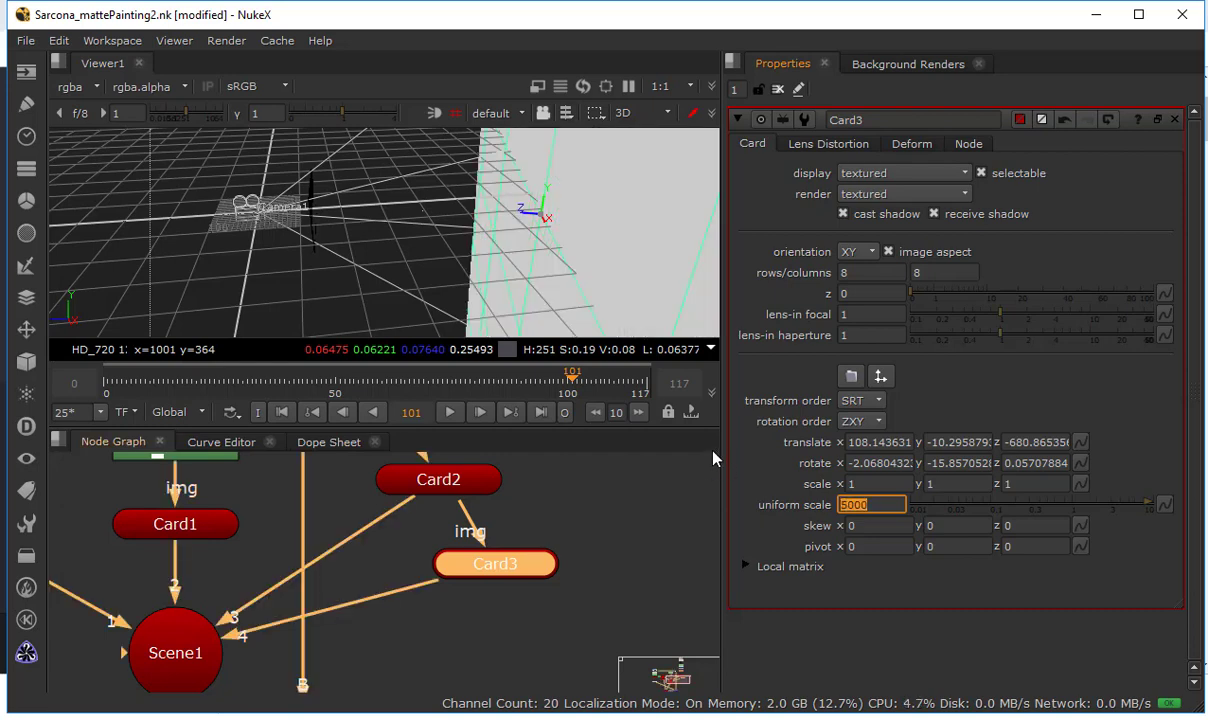
scroll(628, 235, down, 3)
ctrl+drag(628, 235, 604, 216)
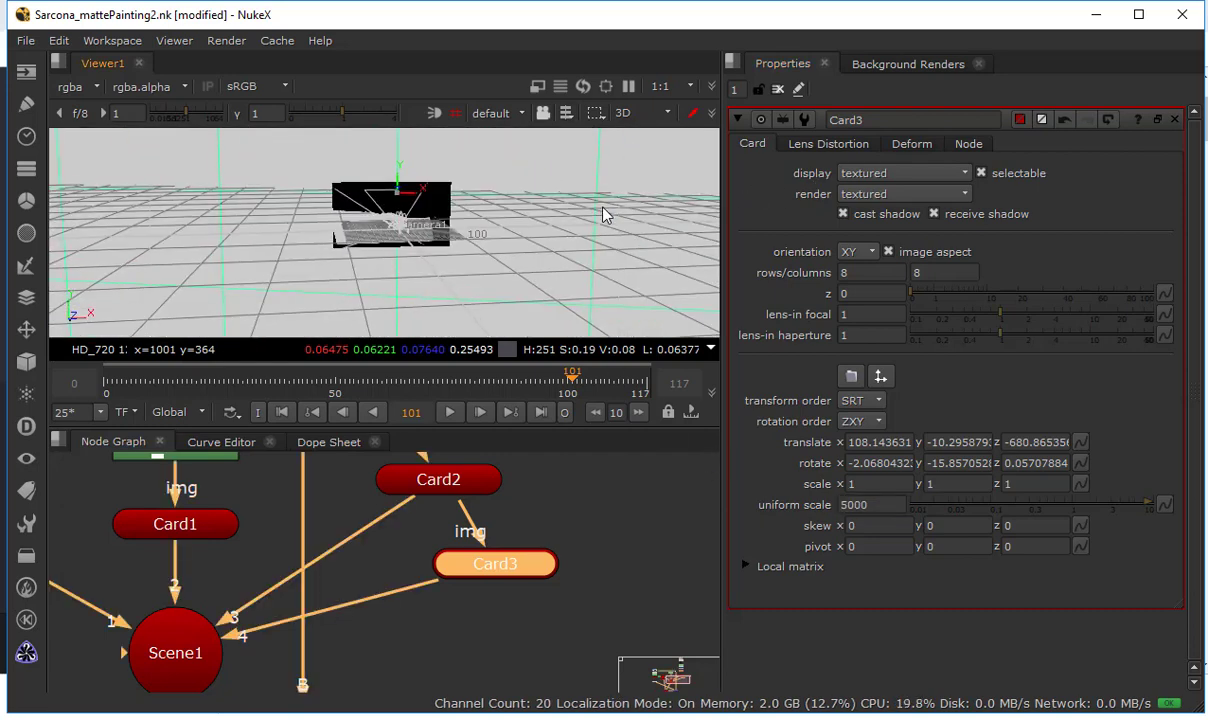
Switch to textures.com in the browser and search the texture library for "sky"
key(alt+Tab)
key(alt+Tab)
key(alt+Tab)
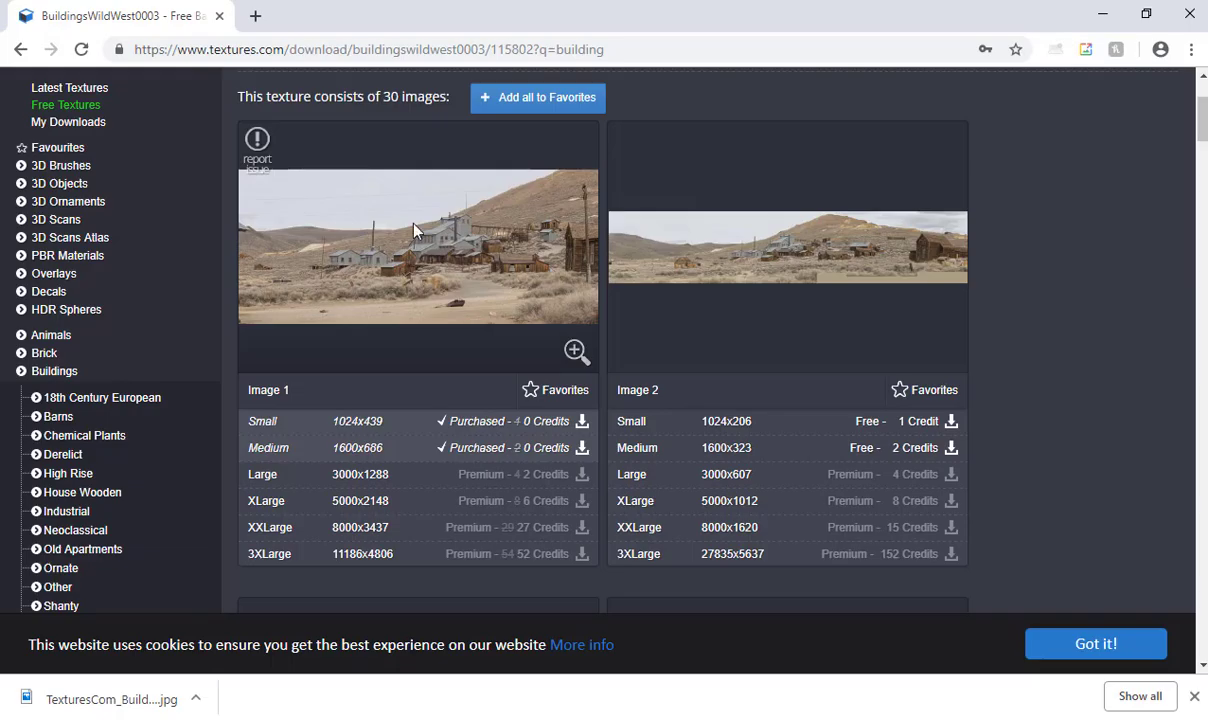
scroll(376, 186, up, 3)
text(sky)
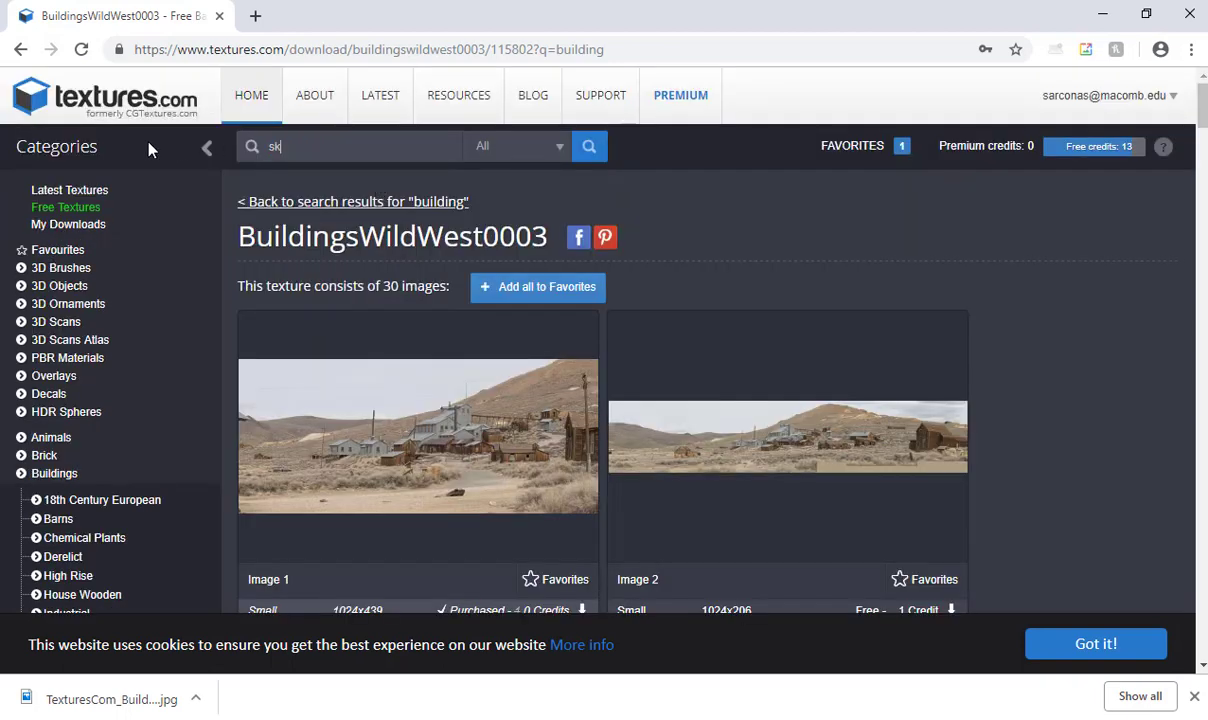
key(Return)
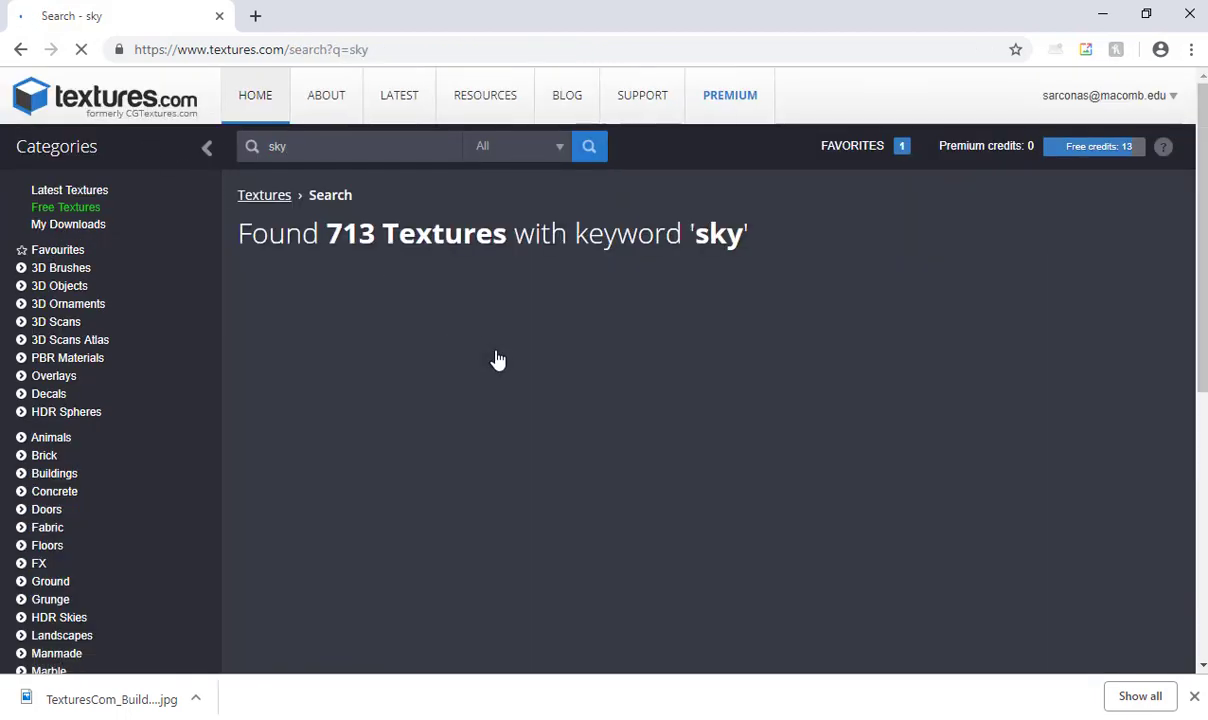
Look through the "sky" search results for a suitable replacement sky image
scroll(572, 396, down, 4)
scroll(572, 396, down, 15)
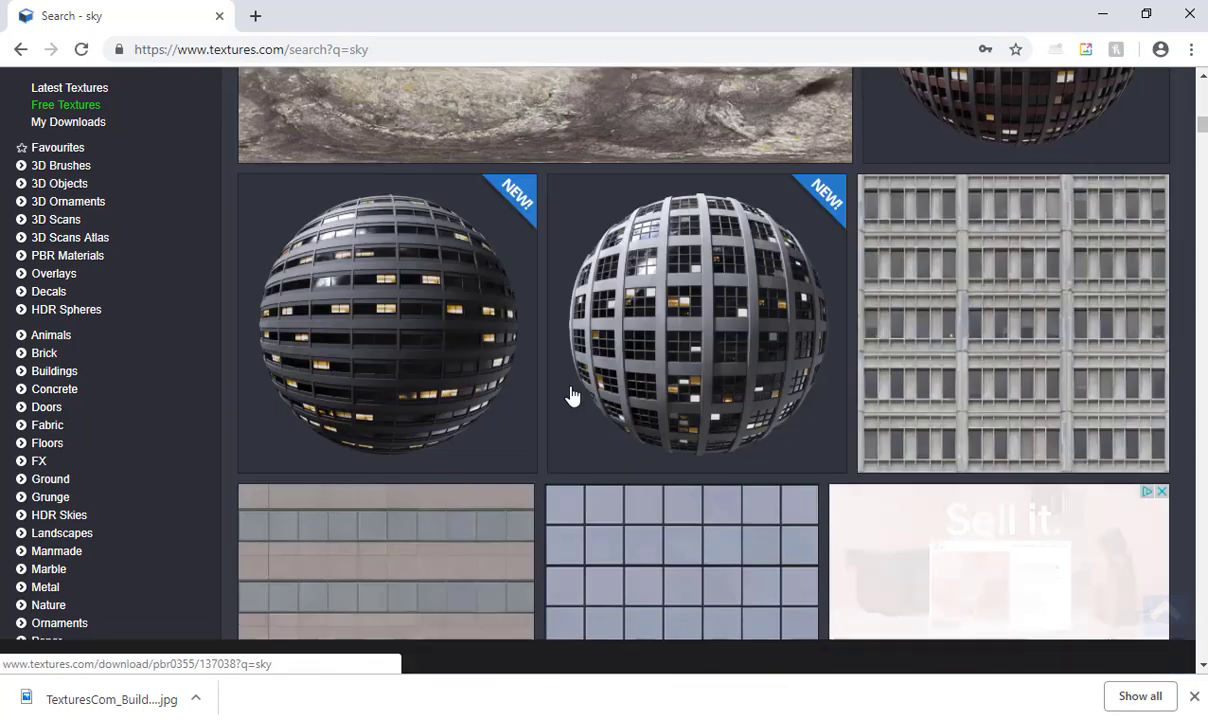
scroll(573, 387, down, 10)
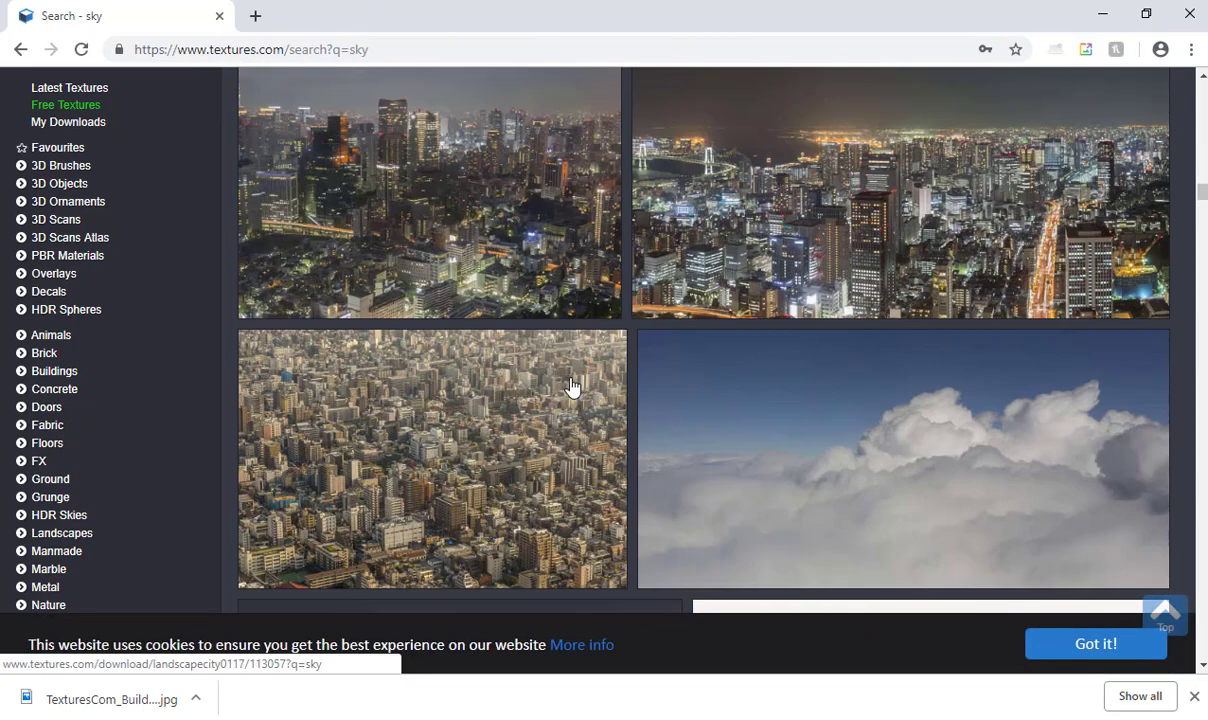
scroll(575, 382, down, 5)
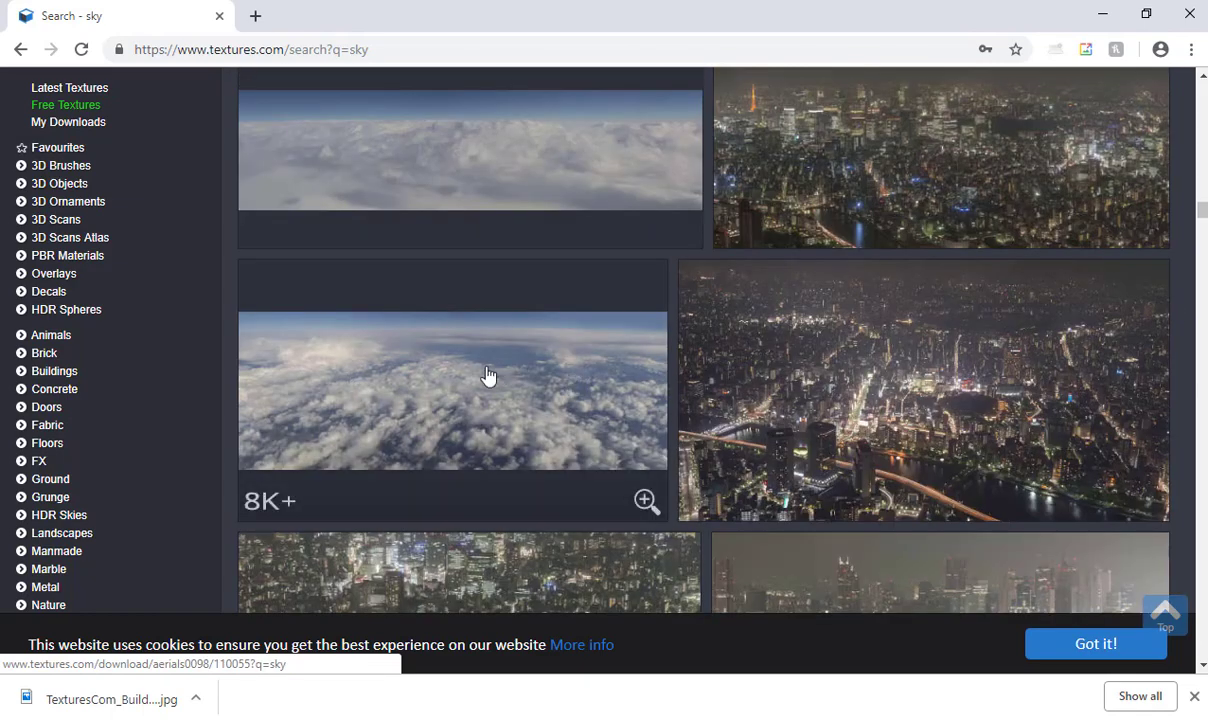
scroll(478, 380, down, 10)
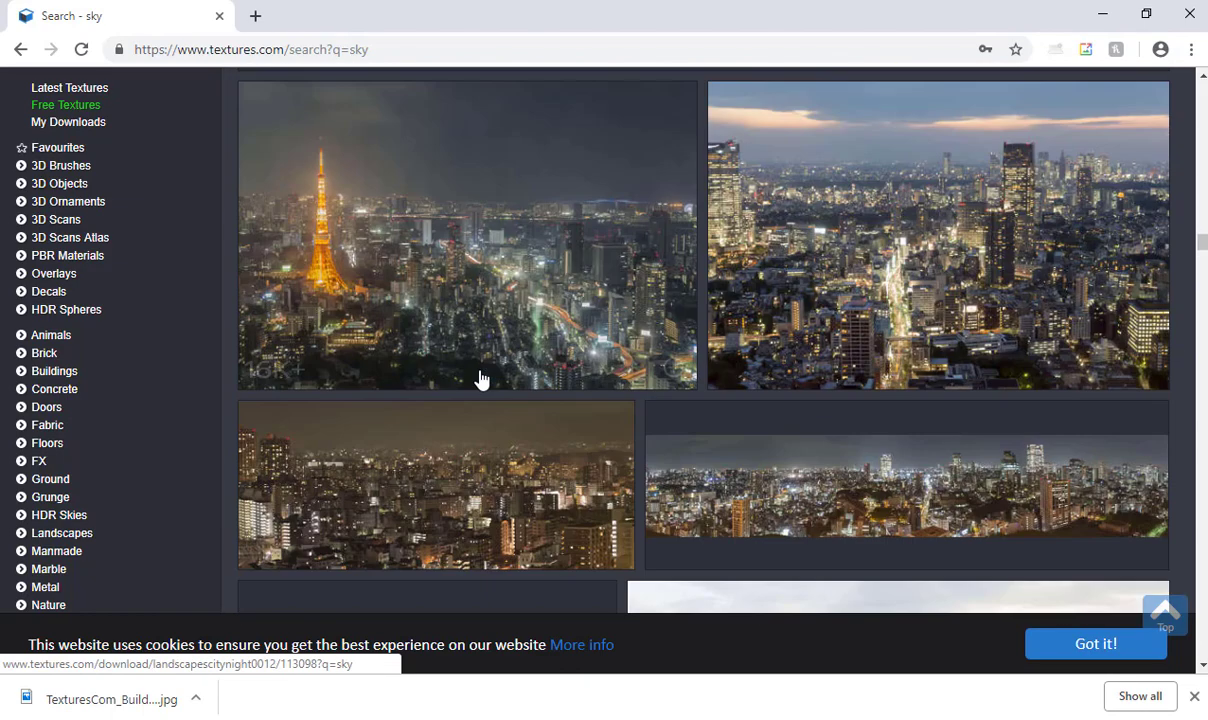
scroll(480, 378, down, 10)
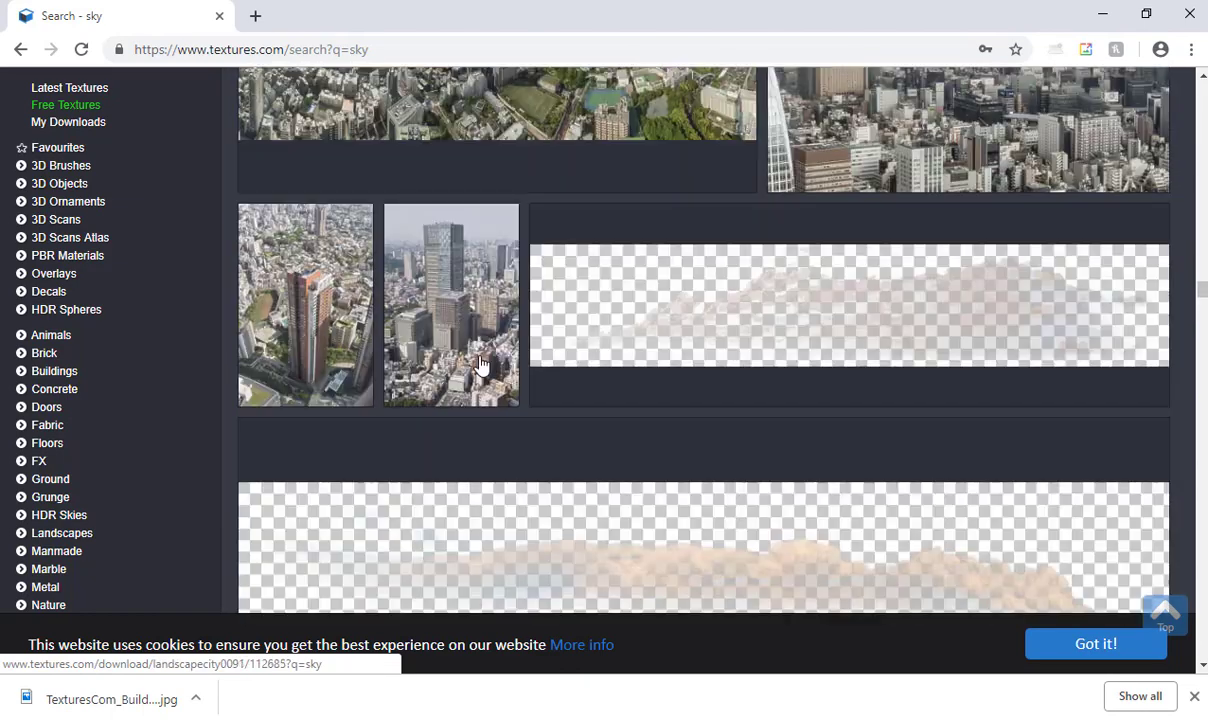
scroll(481, 360, down, 8)
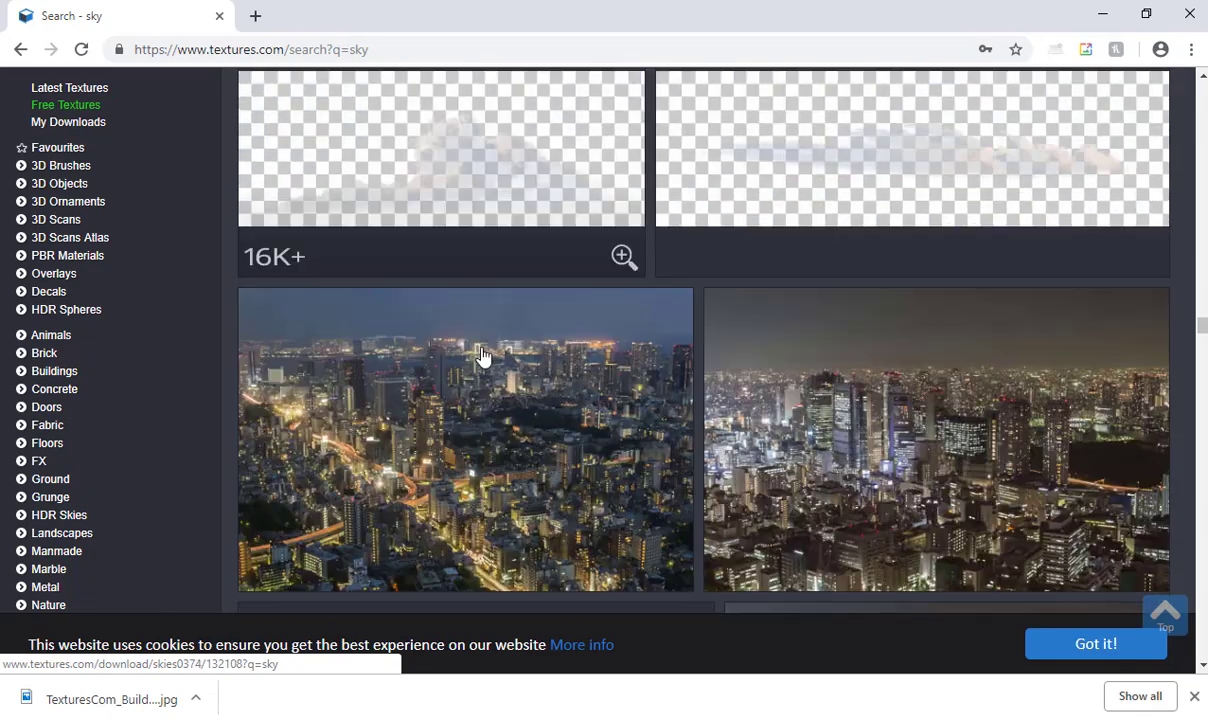
scroll(483, 349, down, 10)
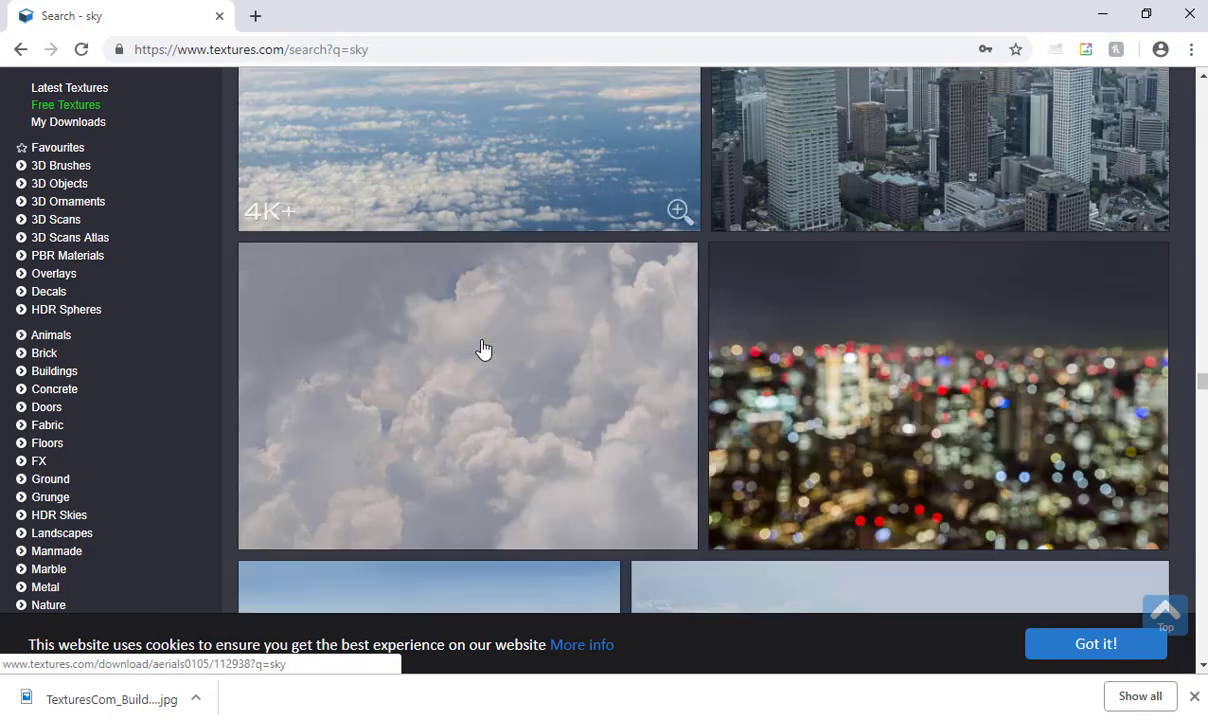
scroll(483, 349, down, 6)
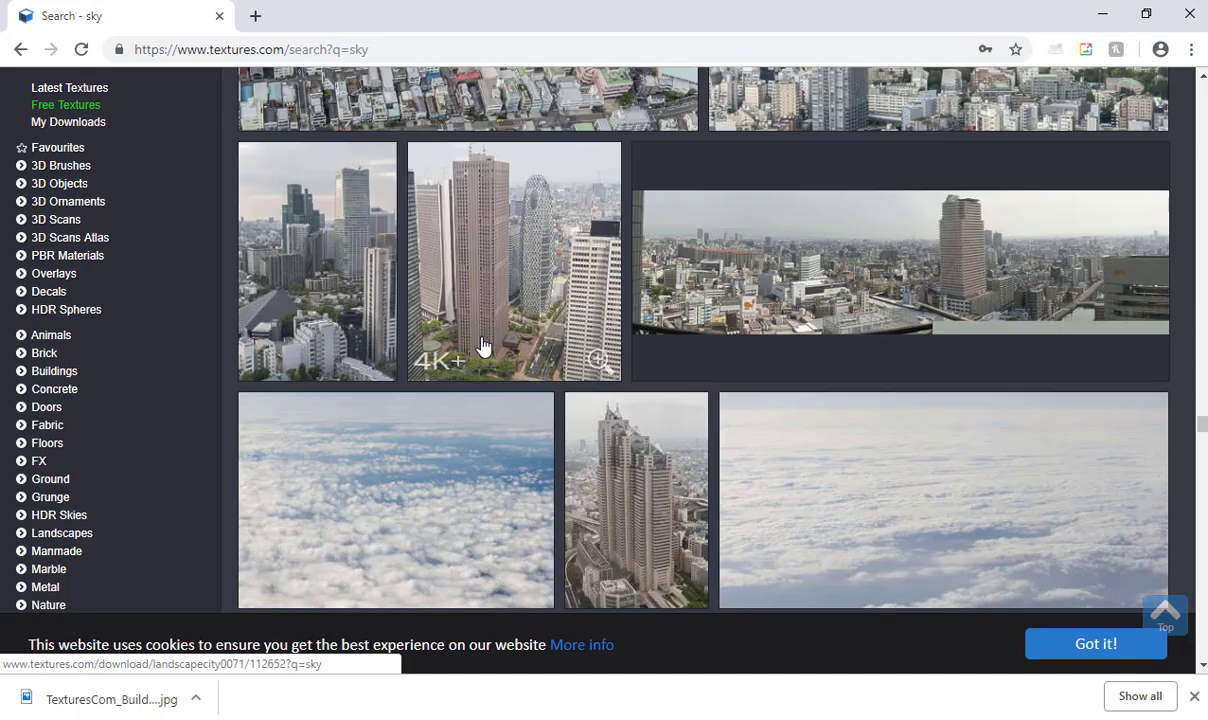
scroll(483, 346, up, 20)
Search the texture library for "sunrise" and, as an alternative, for "sunset"
drag(366, 150, 155, 154)
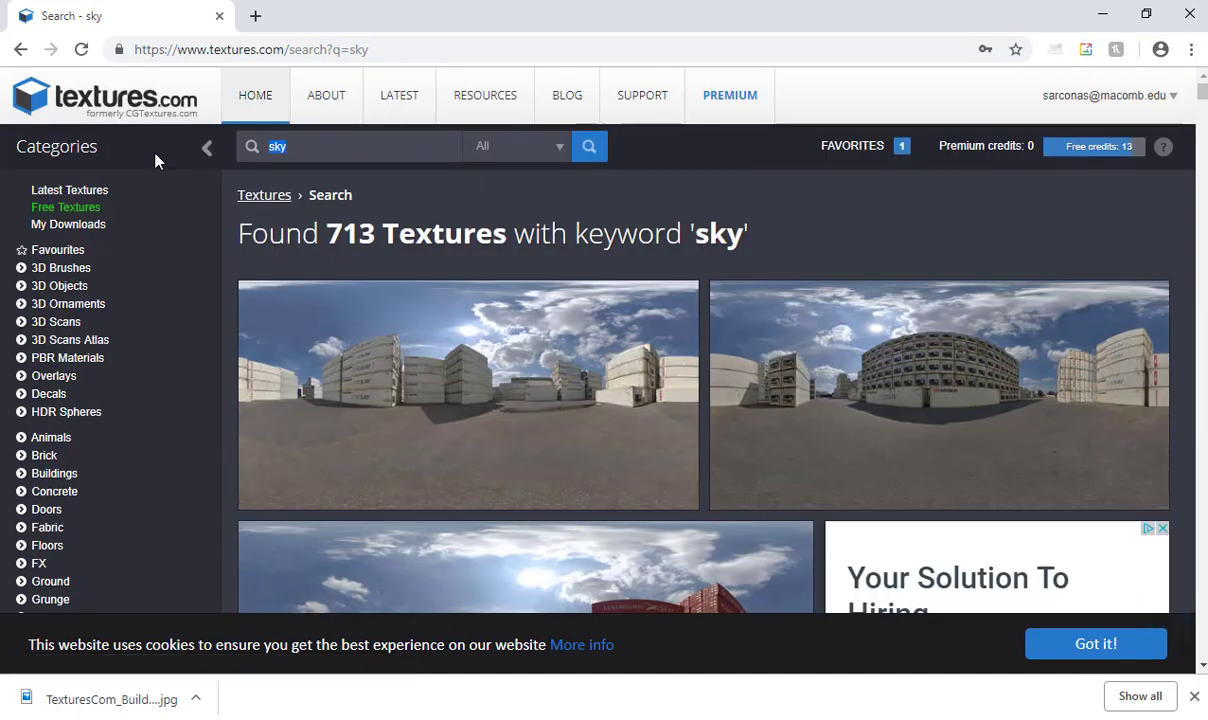
text(sunrise)
key(Return)
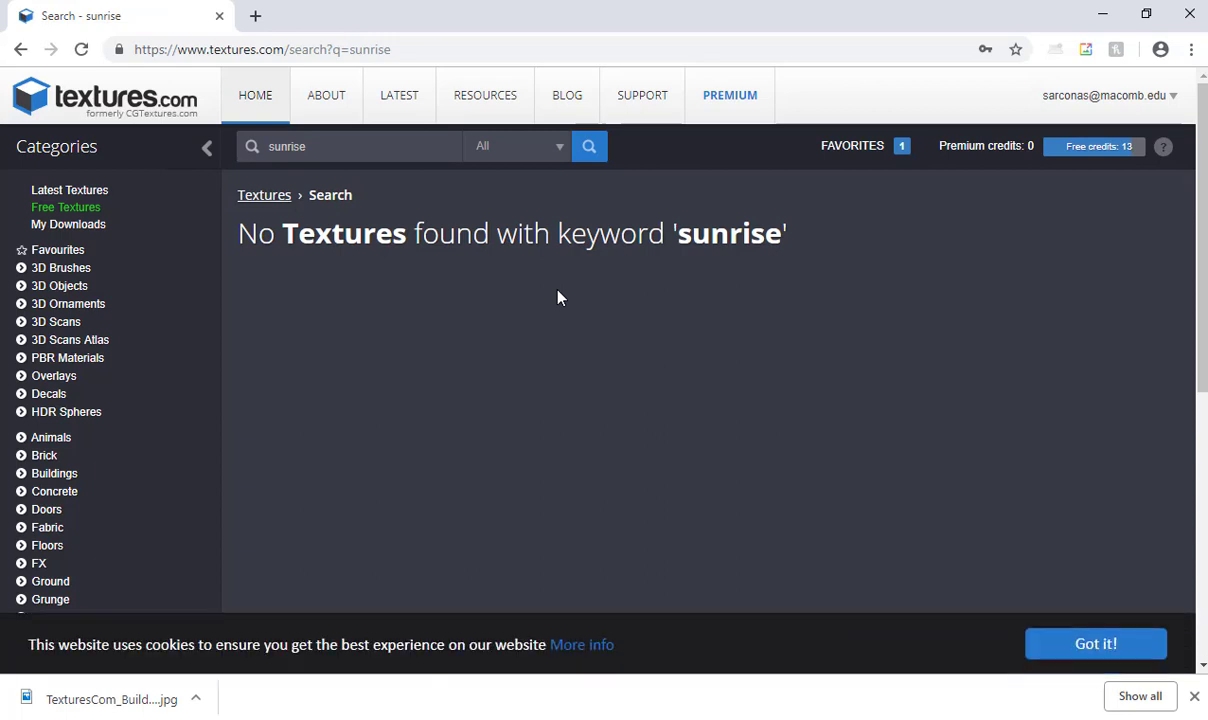
text(sunset)
key(Return)
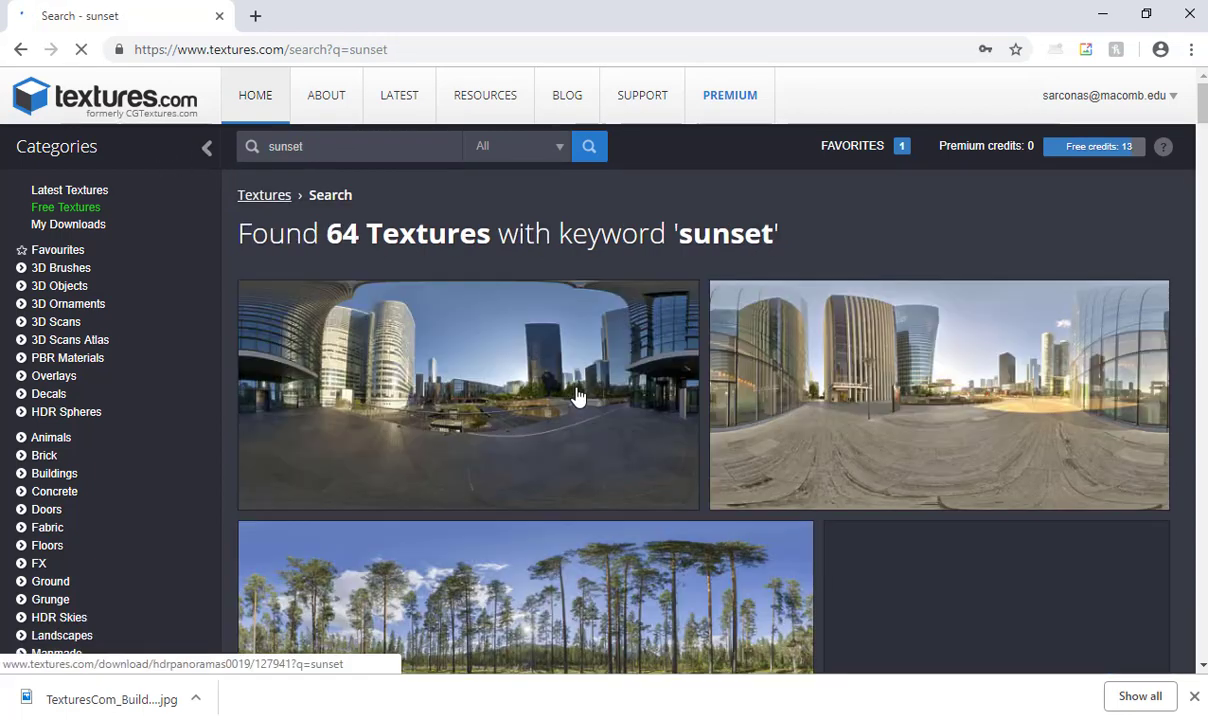
Browse the sunset results, open the Skies0201 texture set and download Image 1 at medium size, 1600x1117
scroll(570, 394, down, 5)
scroll(569, 396, down, 5)
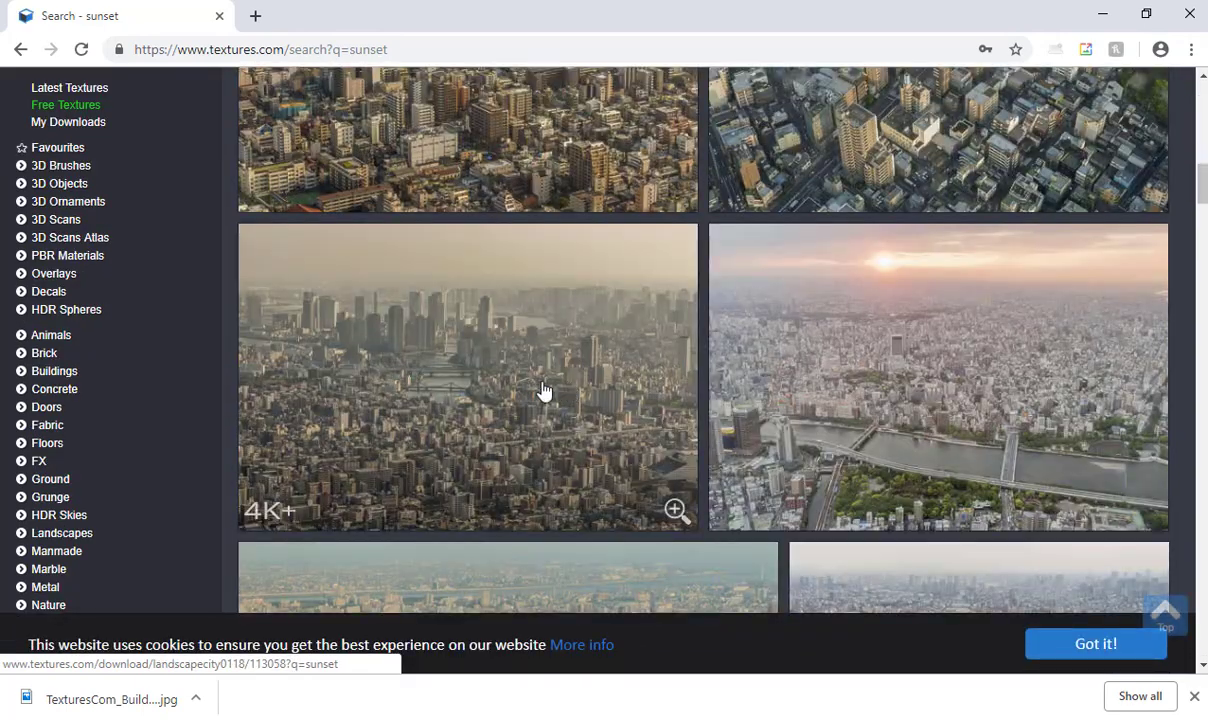
scroll(539, 391, up, 5)
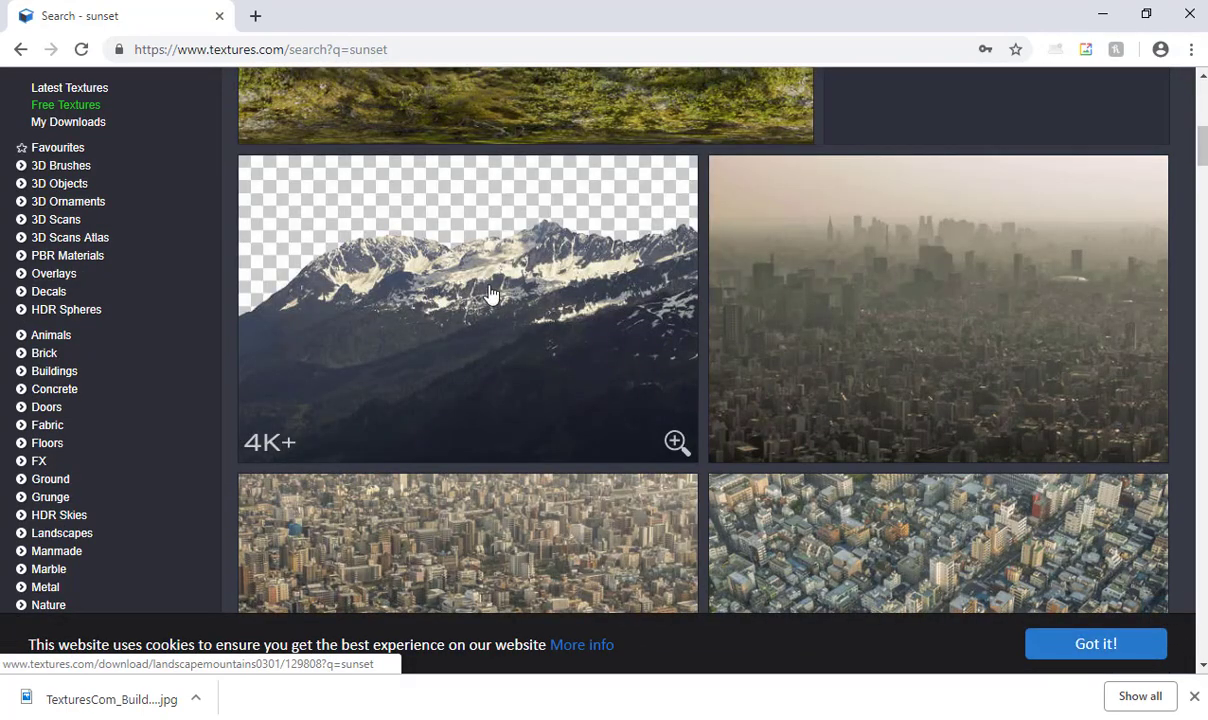
scroll(512, 328, down, 10)
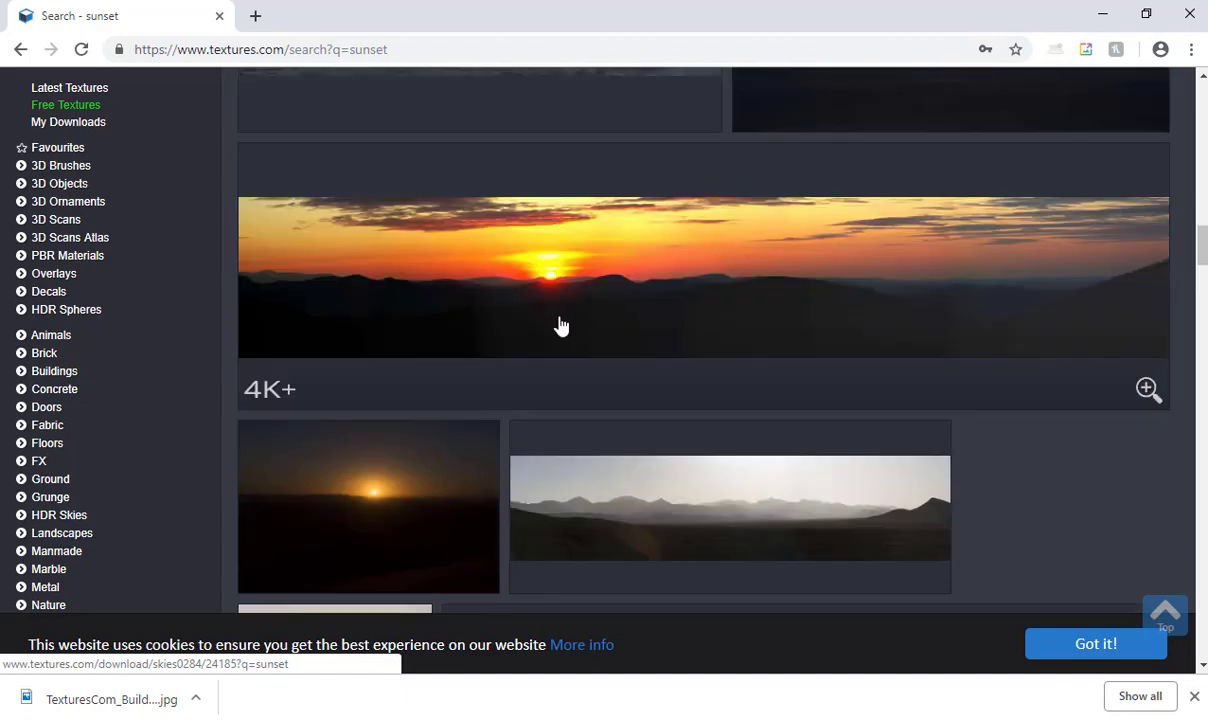
scroll(561, 326, down, 2)
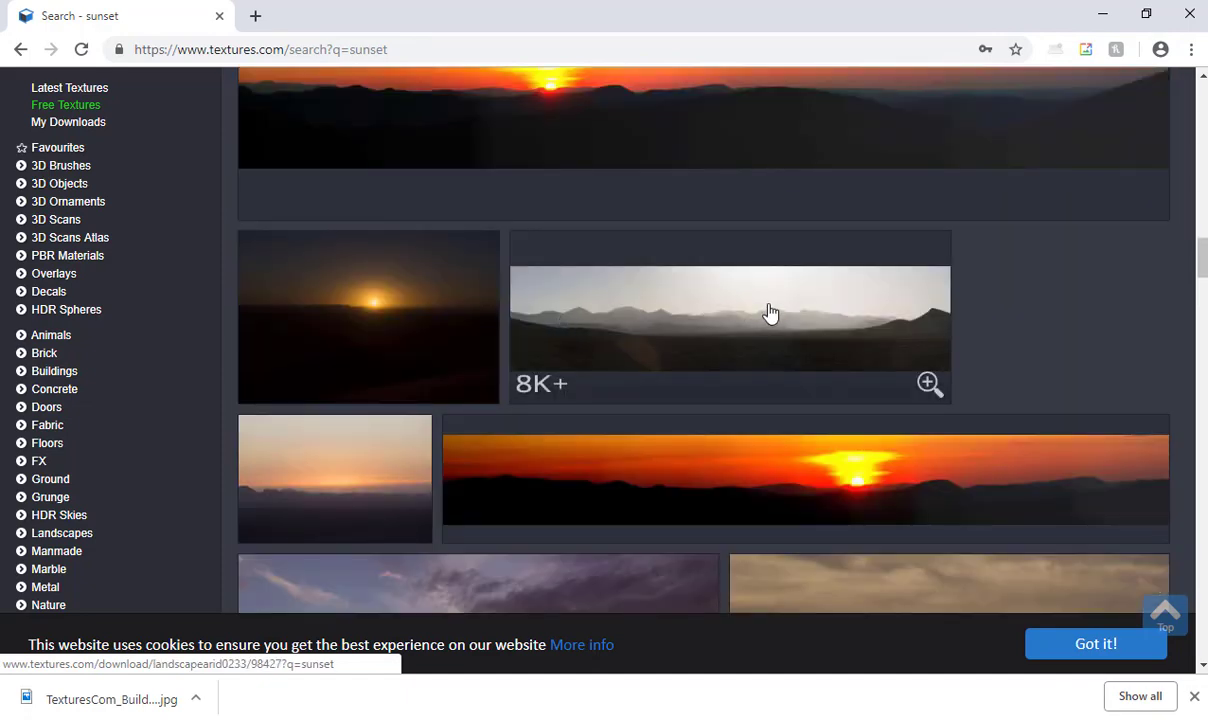
scroll(769, 313, down, 8)
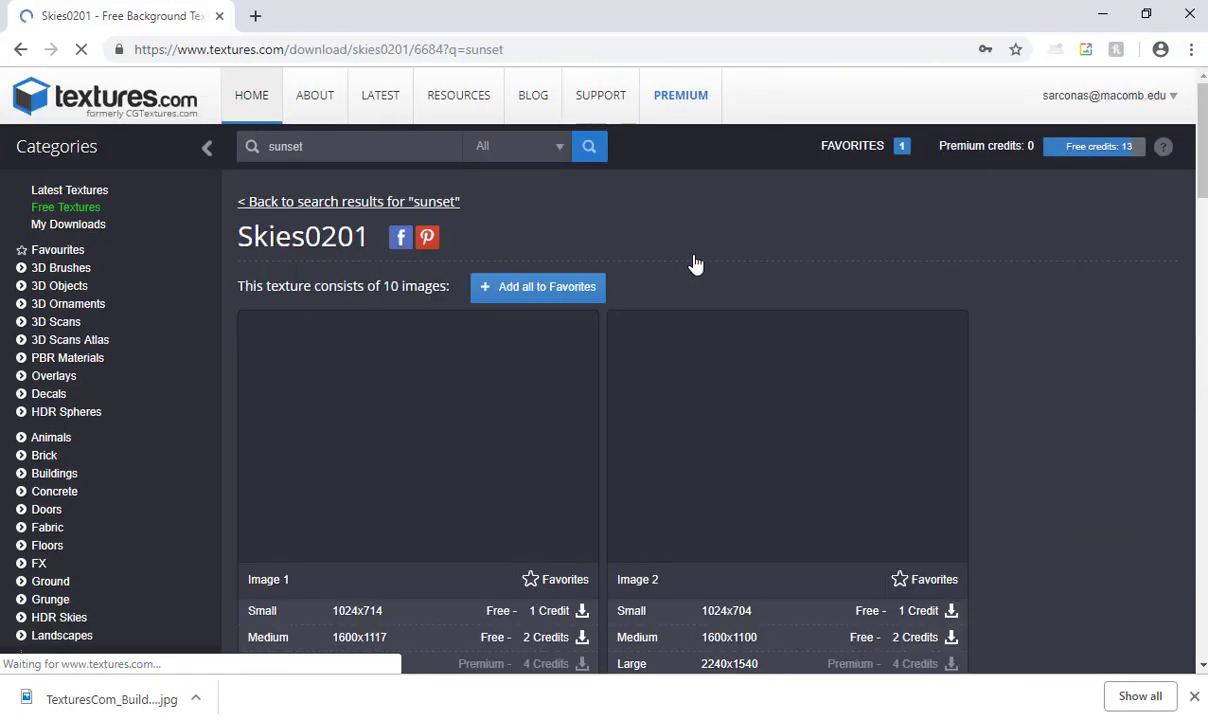
scroll(461, 350, down, 3)
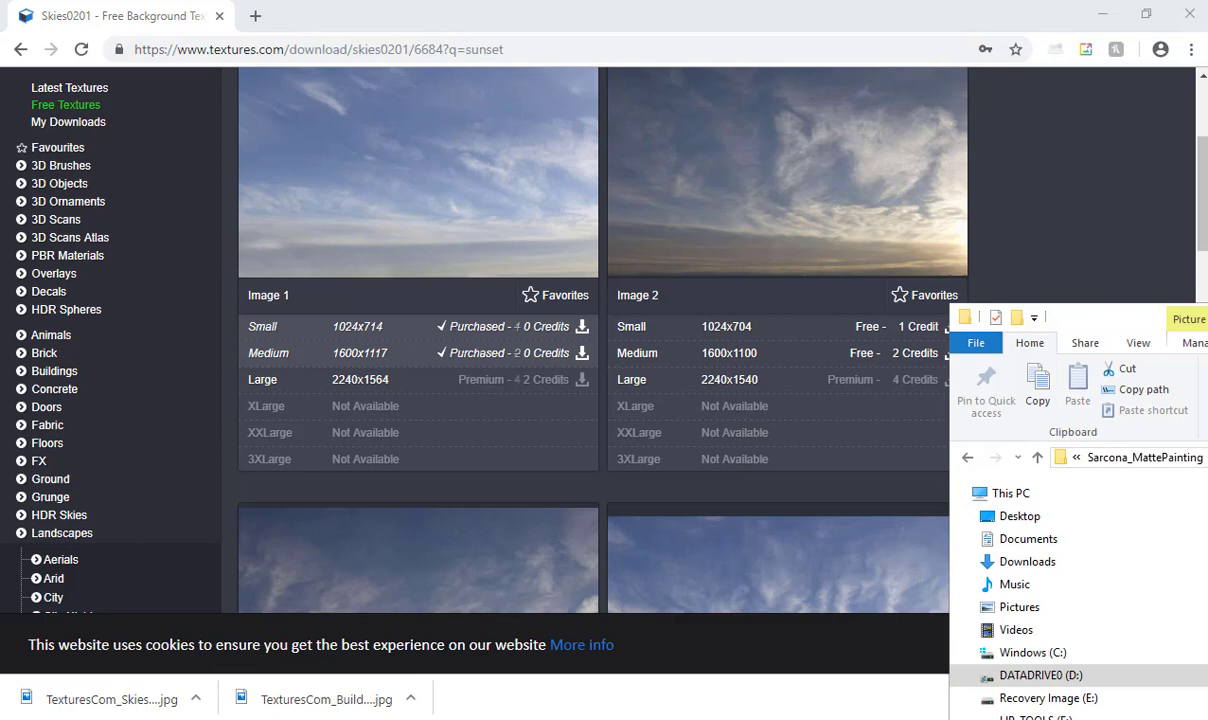
Put the downloaded sky image into the matte painting project's Artwork folder and switch back to NukeX
drag(1207, 400, 1100, 490)
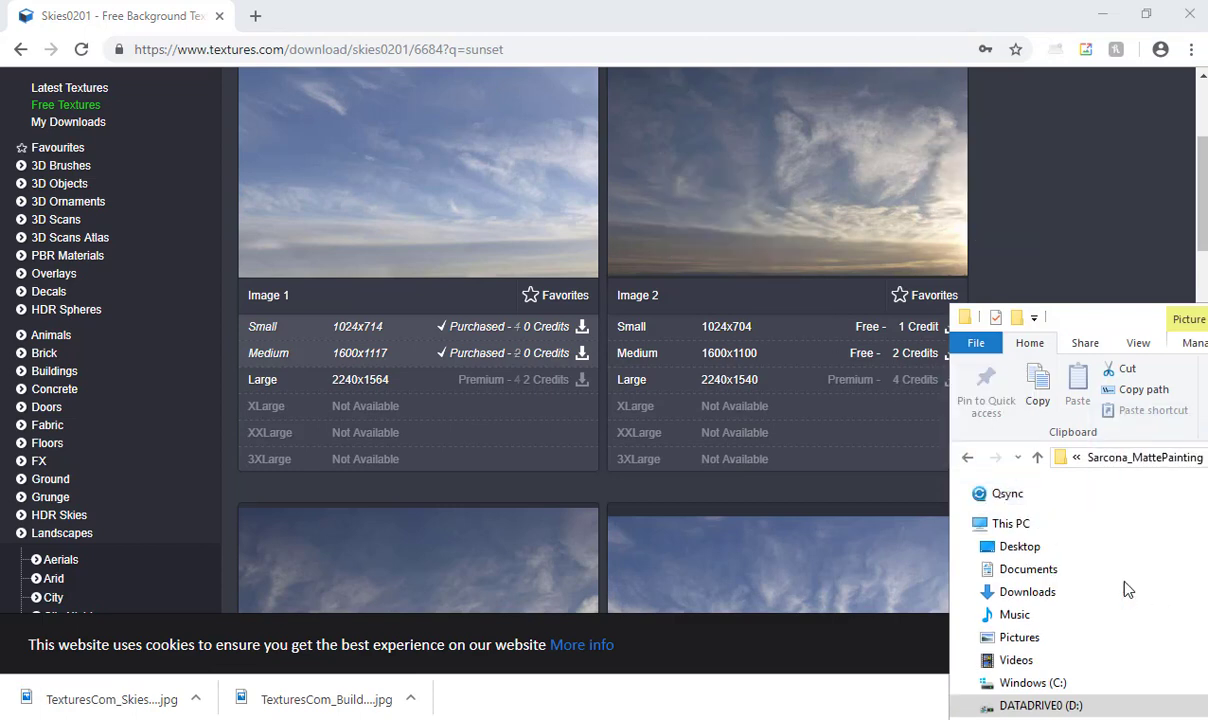
drag(1127, 590, 1160, 318)
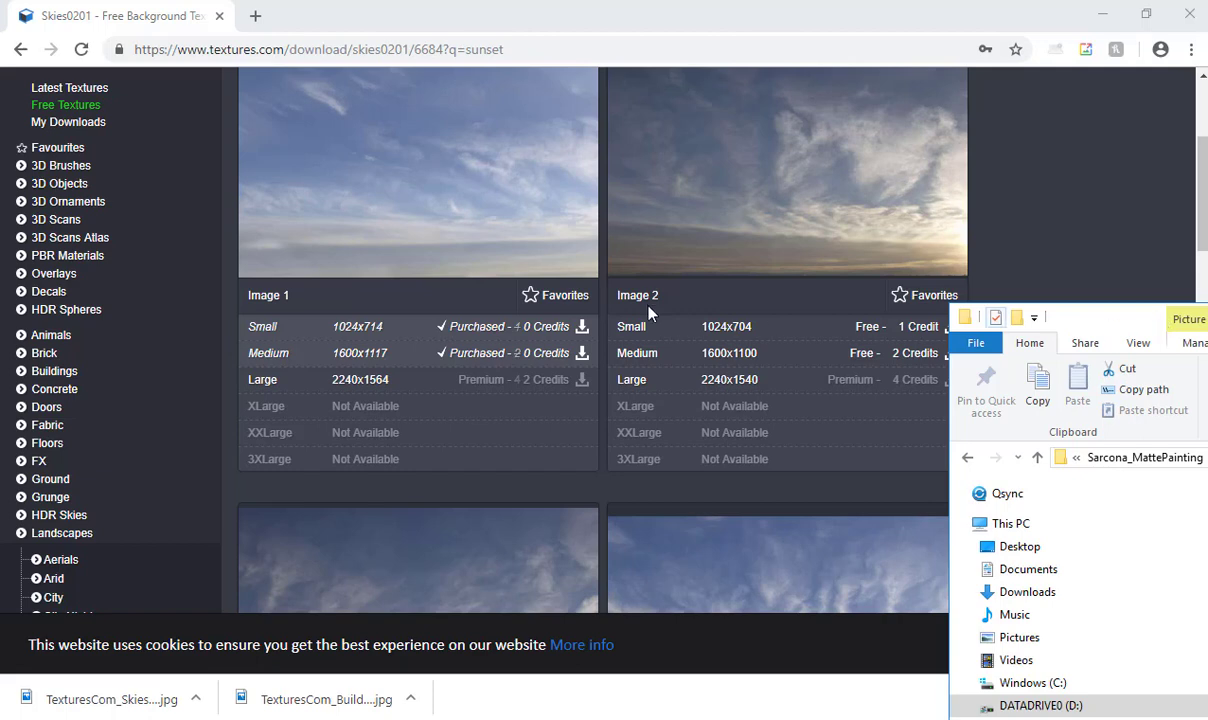
key(alt+Tab)
key(alt+Tab)
key(alt+Tab)
key(alt+Tab)
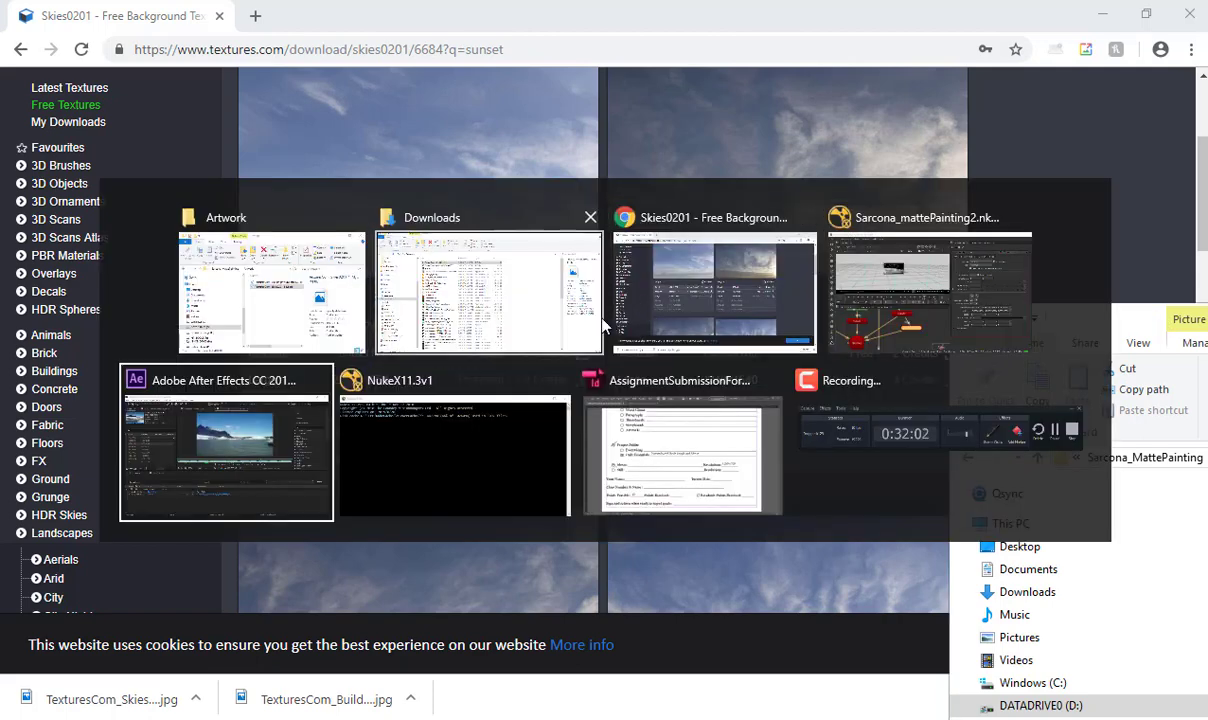
key(alt+shift+Tab)
key(alt+shift+Tab)
key(alt+Tab)
click(575, 537)
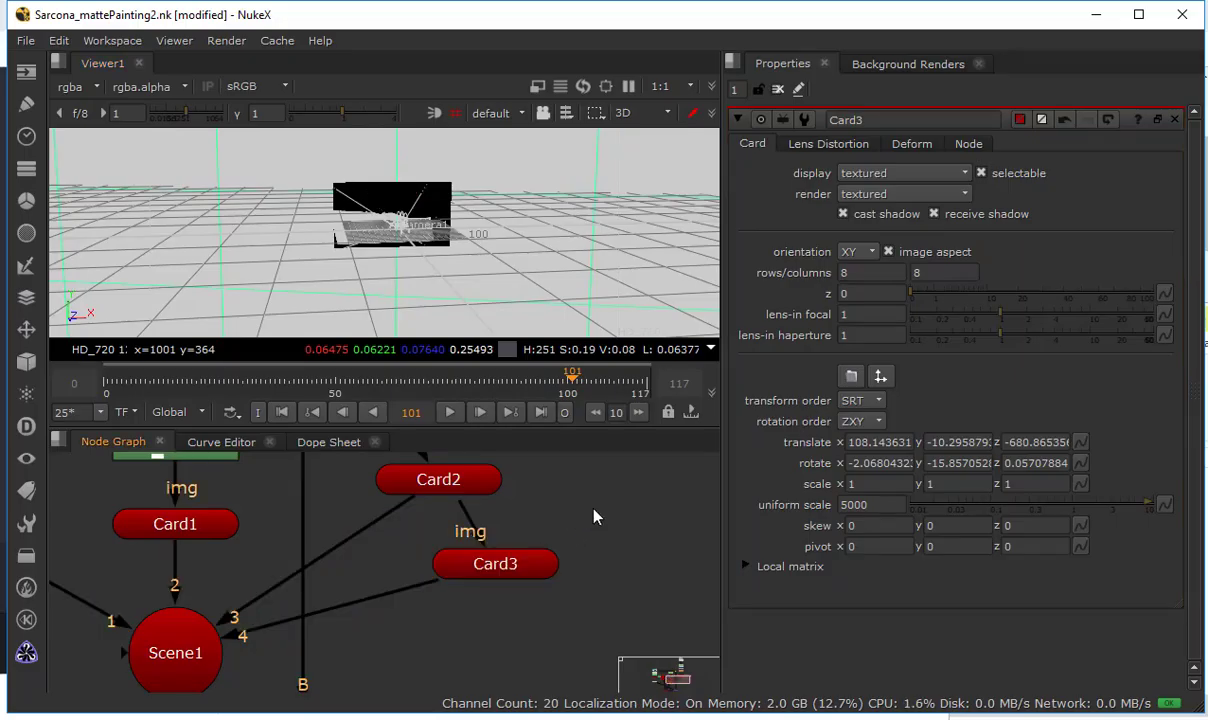
Read in TexturesCom_Skies0201_1_M.jpg beside Card3, connect it to Card3's img input and check the textured card in the 3D view
key(r)
double_click(506, 288)
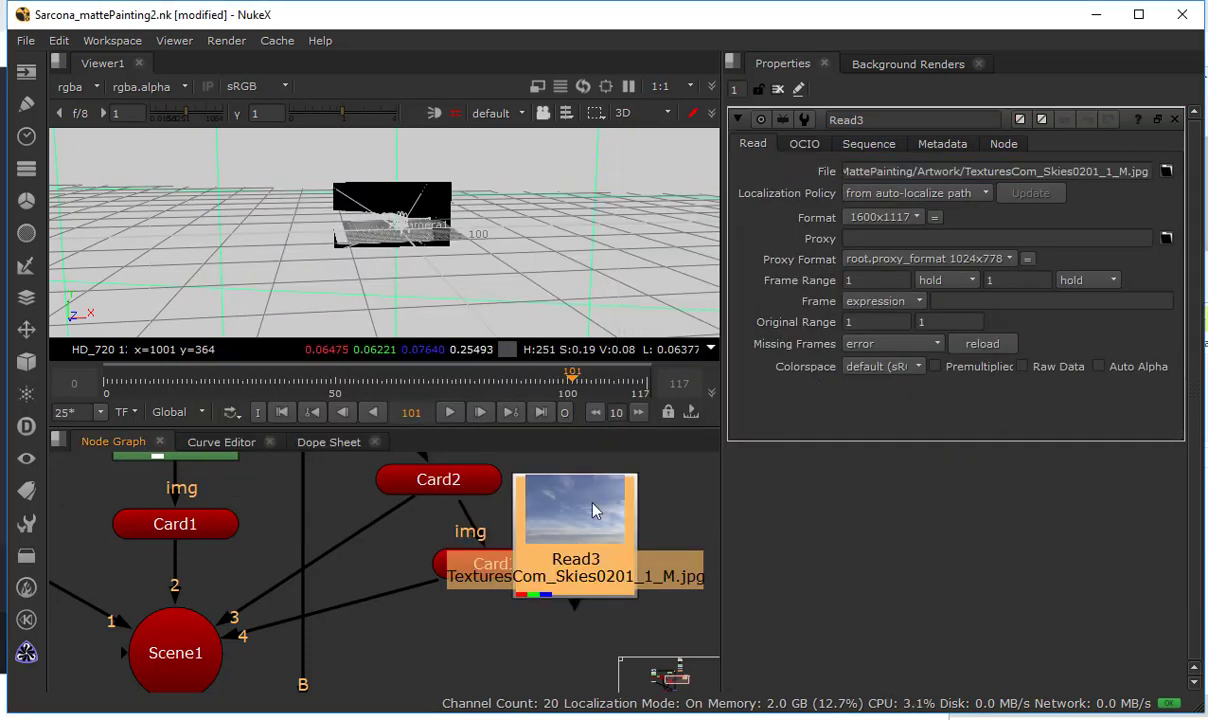
click(620, 455)
drag(605, 493, 605, 495)
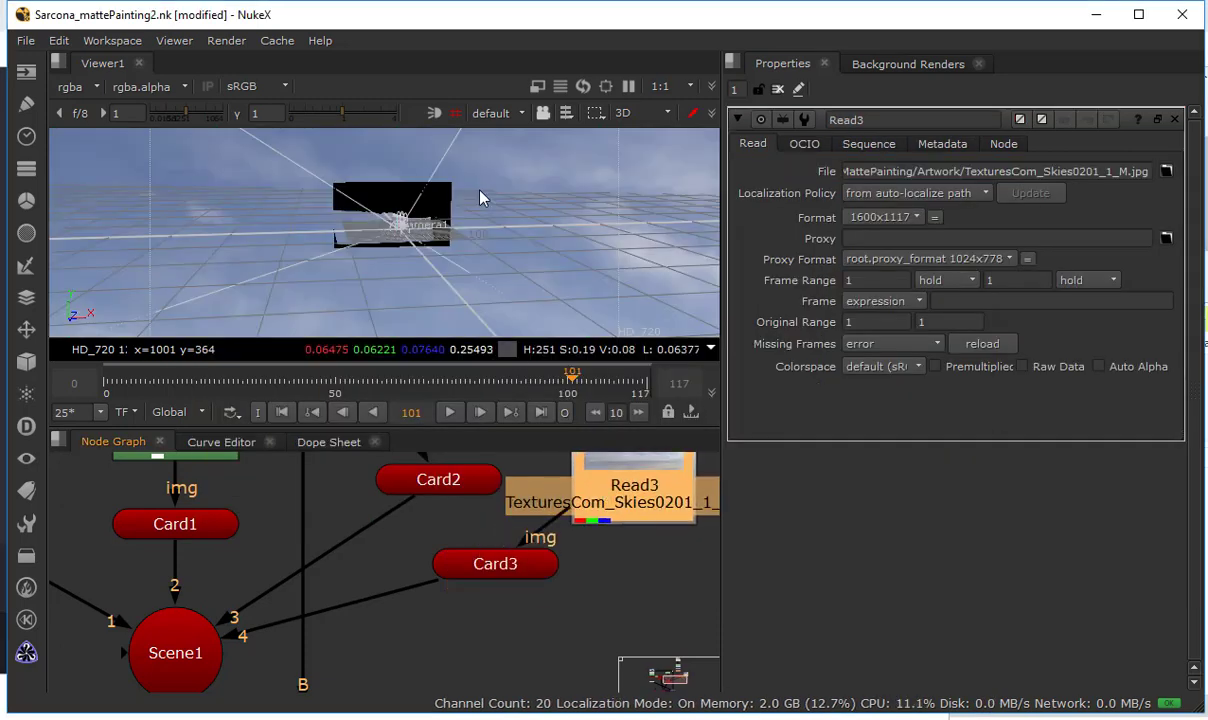
scroll(453, 189, up, 3)
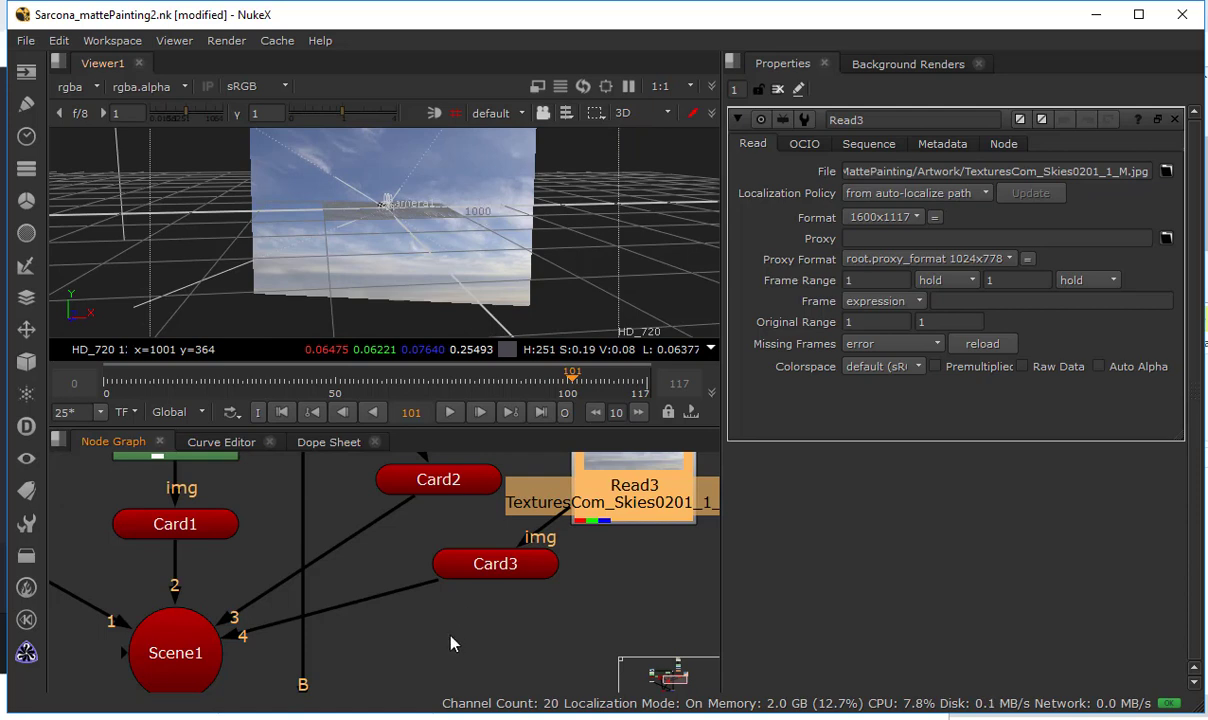
Inspect the Merge1 and ScanlineRender1 outputs in the full 2D frame and check the wiring of the cards feeding them
middle_drag(328, 672, 523, 346)
key(1)
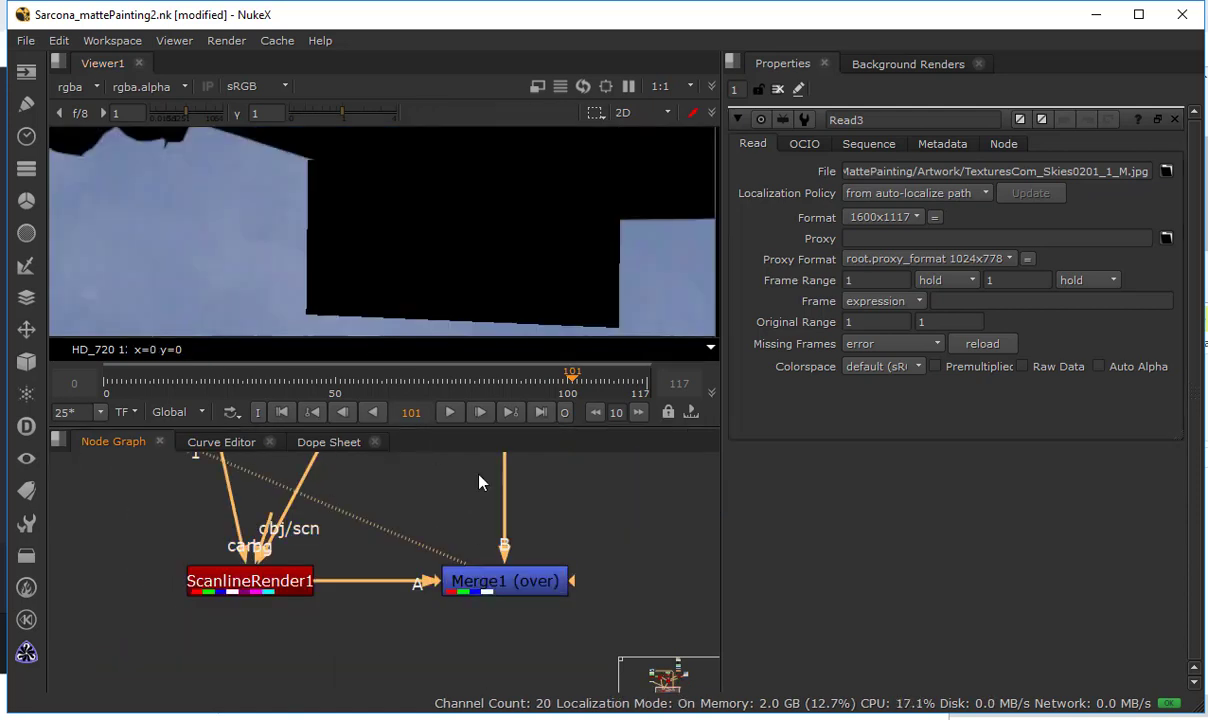
key(Tab)
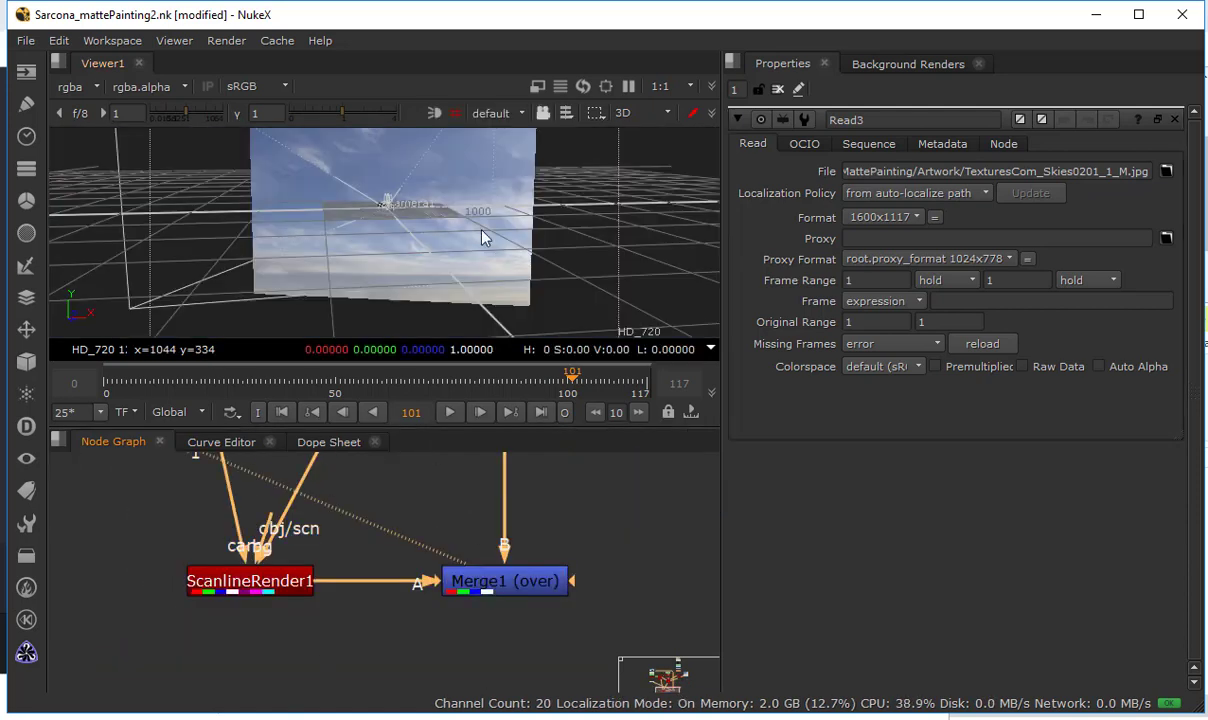
click(290, 588)
key(Tab)
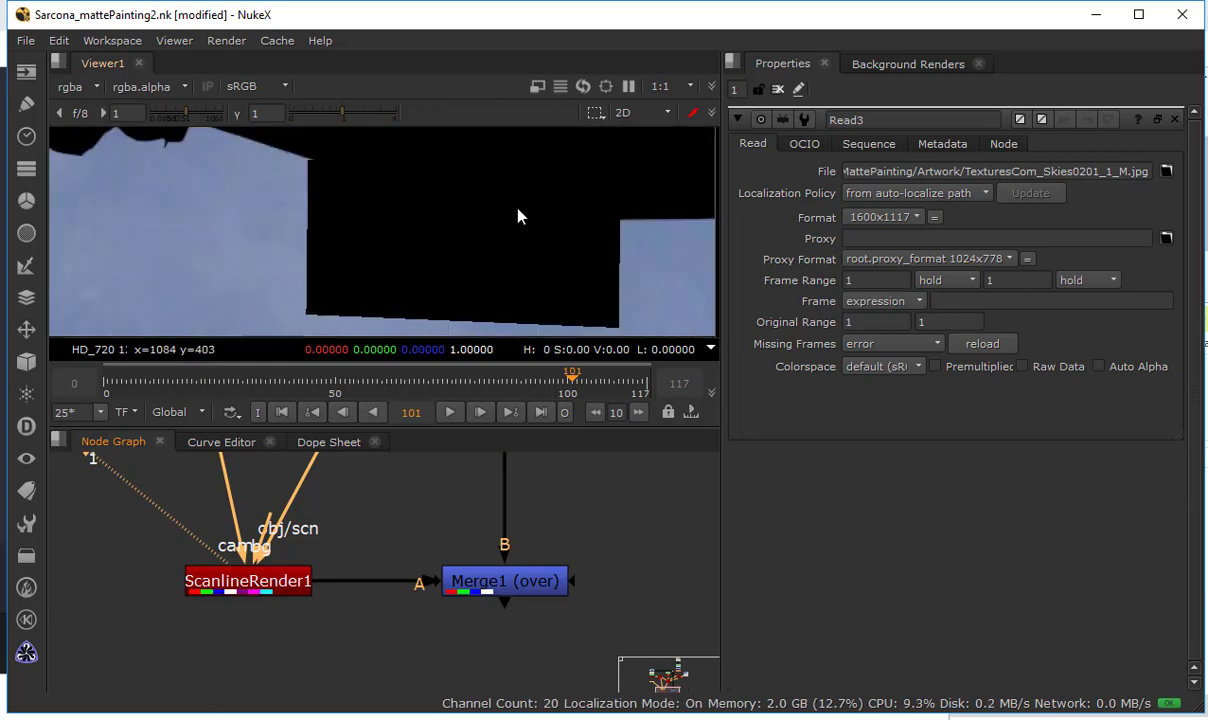
key(f)
middle_drag(428, 637, 418, 719)
middle_drag(420, 458, 346, 650)
middle_drag(518, 553, 313, 674)
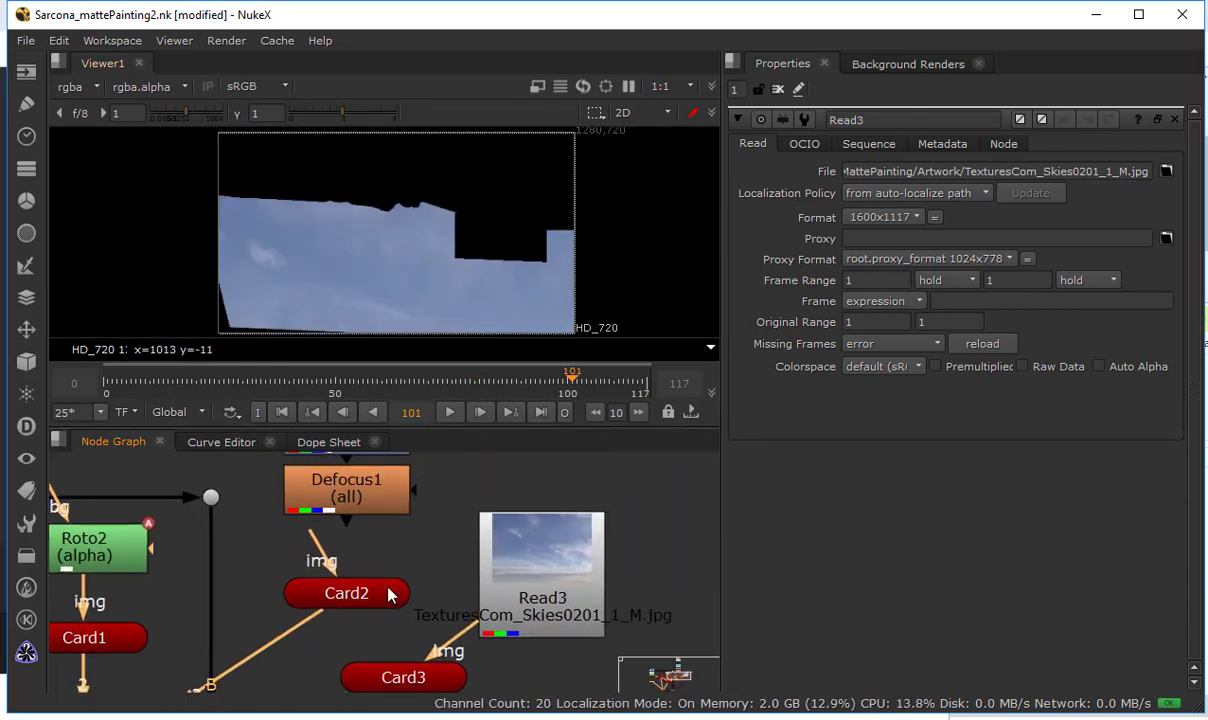
middle_drag(436, 590, 471, 500)
middle_drag(428, 547, 575, 614)
middle_drag(398, 688, 505, 477)
click(472, 668)
key(1)
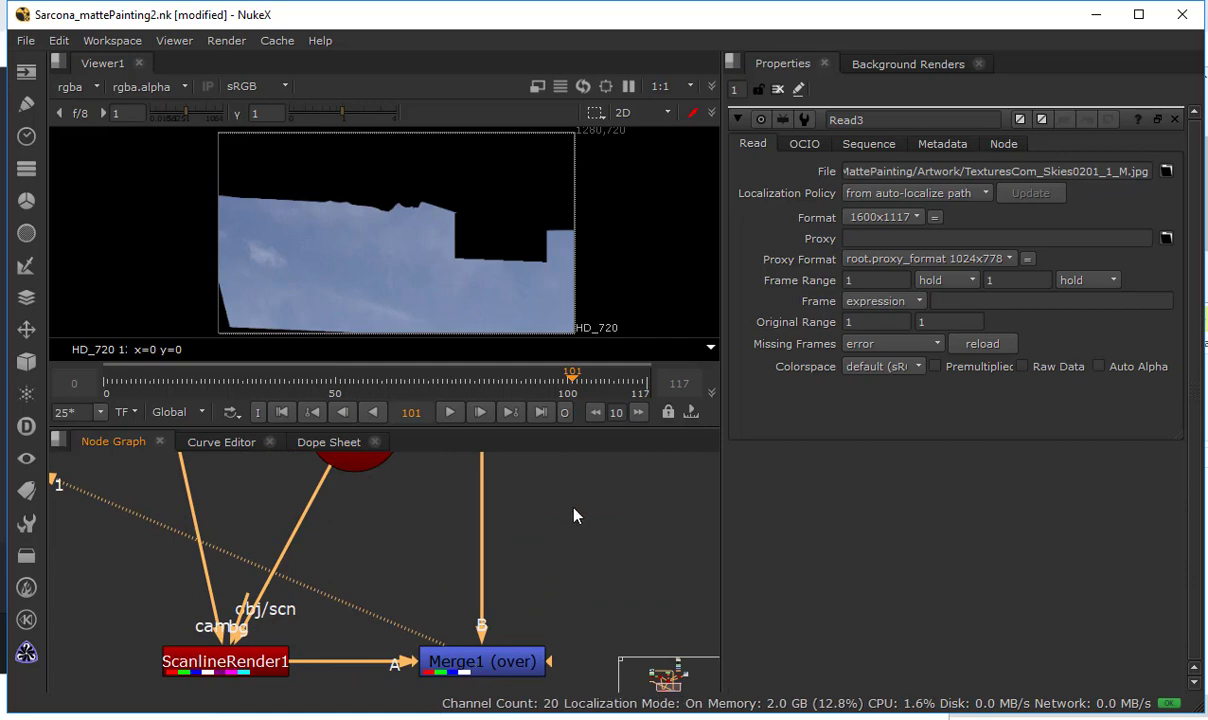
Disable the Read3 sky image and Card3 to check the composite without the sky card
middle_drag(571, 515, 202, 685)
click(486, 505)
key(d)
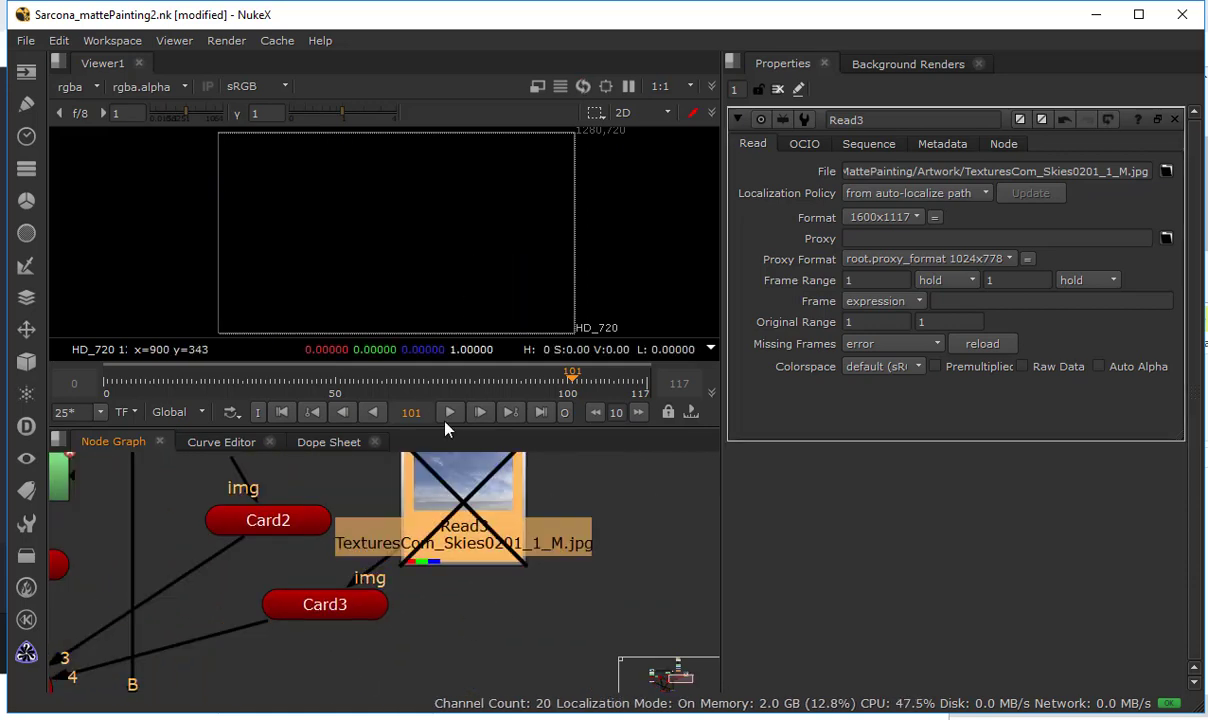
click(364, 600)
key(d)
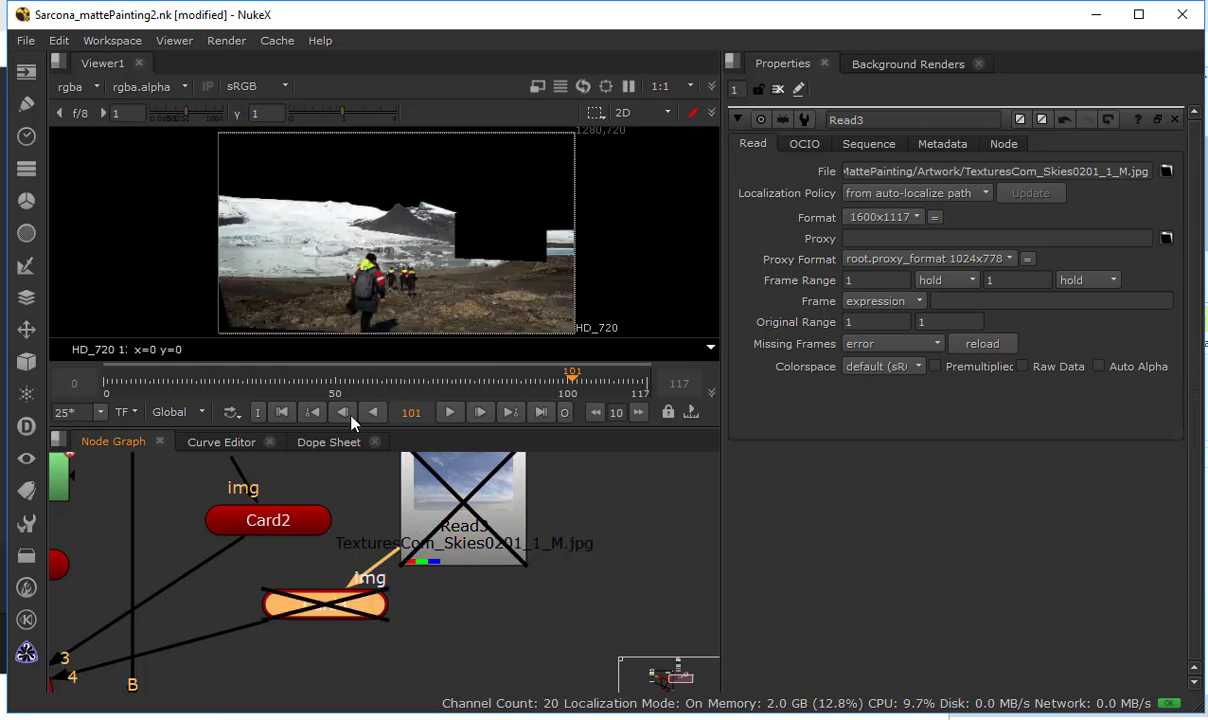
Open Card3's properties and disconnect Card3 from Scene1
double_click(327, 610)
middle_drag(141, 667, 491, 622)
middle_drag(603, 601, 572, 505)
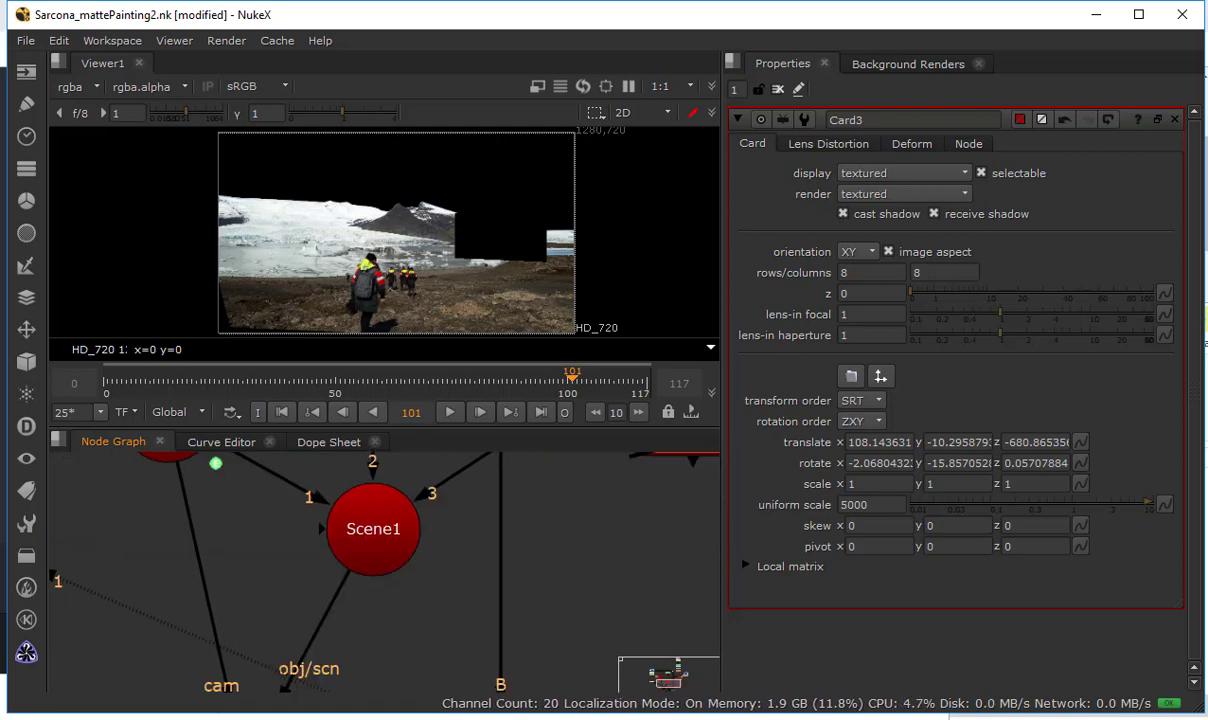
Connect Card2's img input to the output of Defocus1
middle_drag(582, 457, 538, 688)
middle_drag(525, 556, 448, 636)
drag(498, 597, 486, 555)
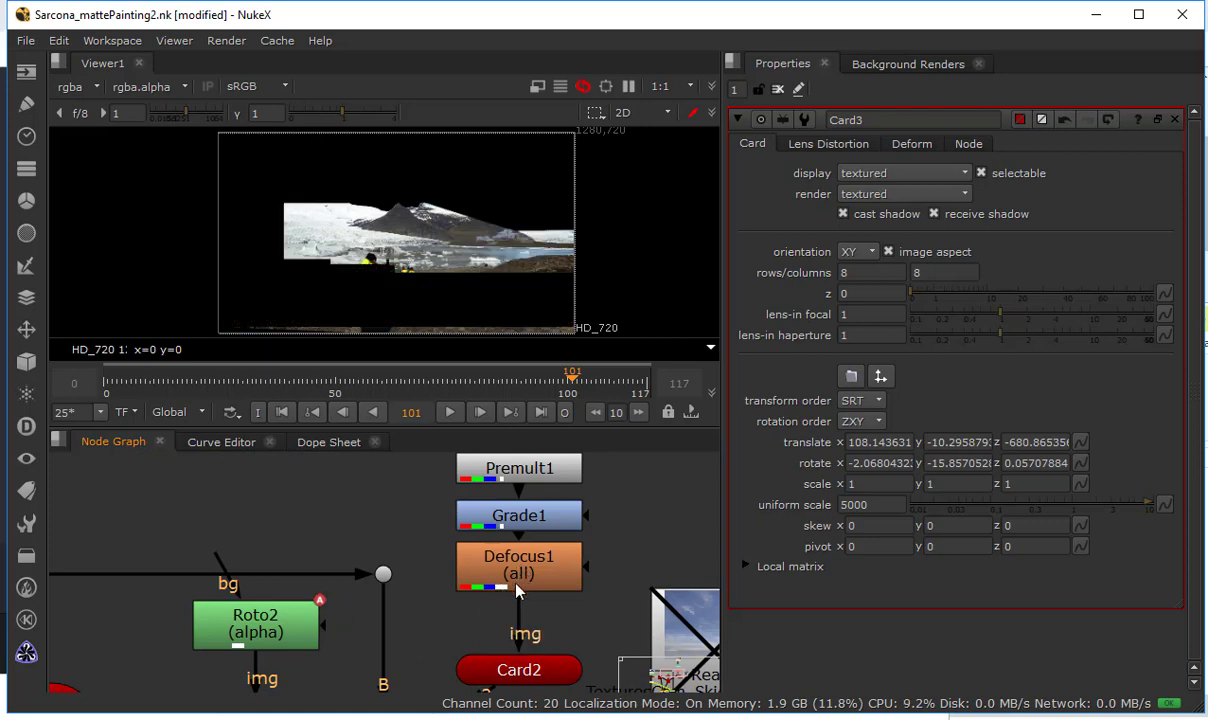
Wire Card3 back into Scene1 as input 4 and re-enable it
middle_drag(425, 645, 415, 568)
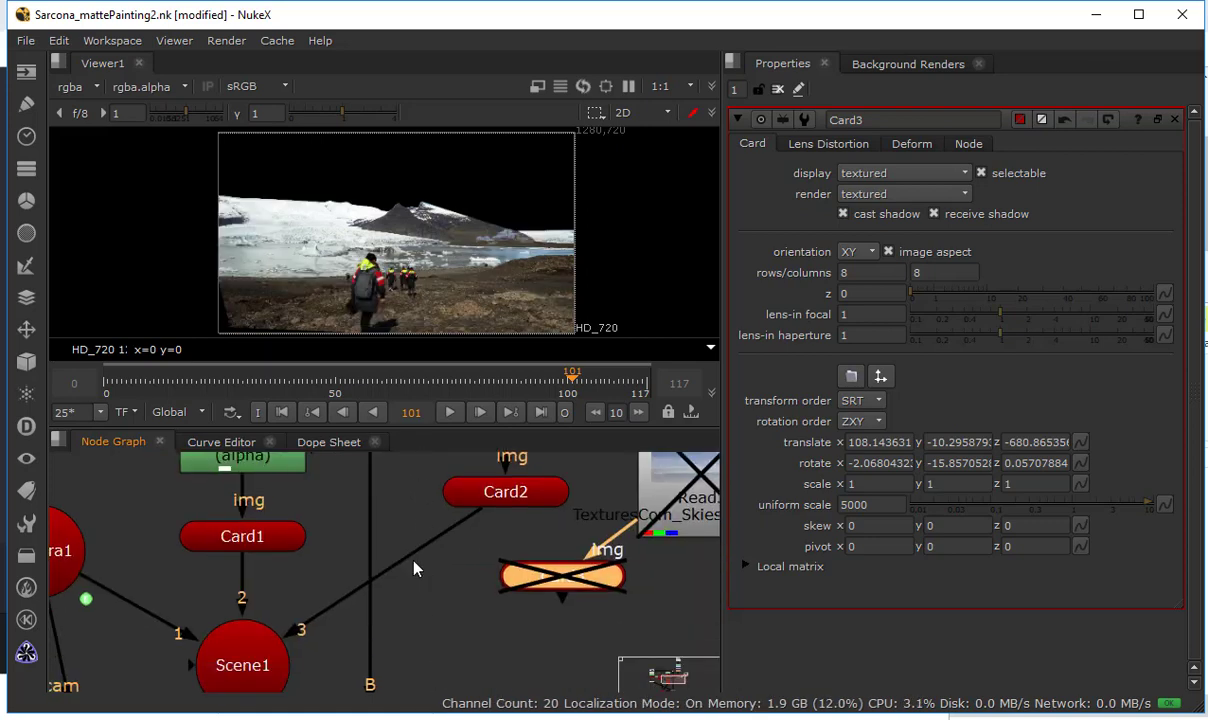
drag(212, 663, 548, 585)
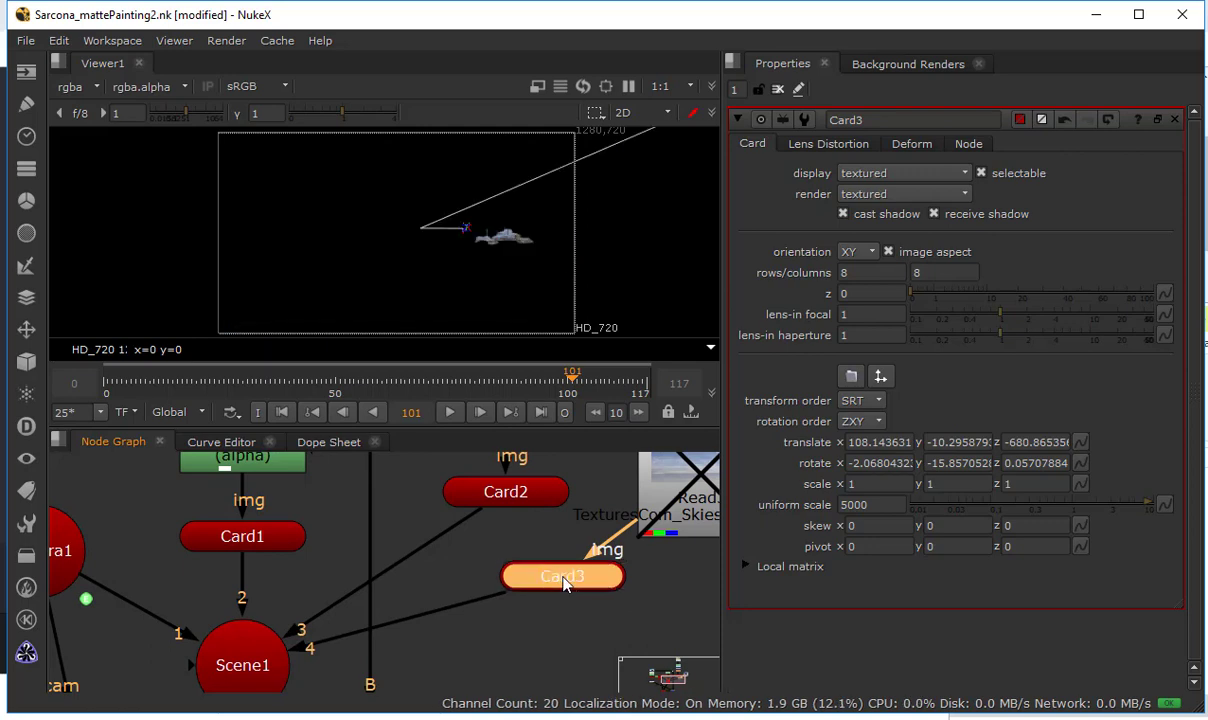
Toggle Card3 off and on to compare the composite with and without the sky card, and locate Roto1 and Roto2
key(d)
key(d)
key(d)
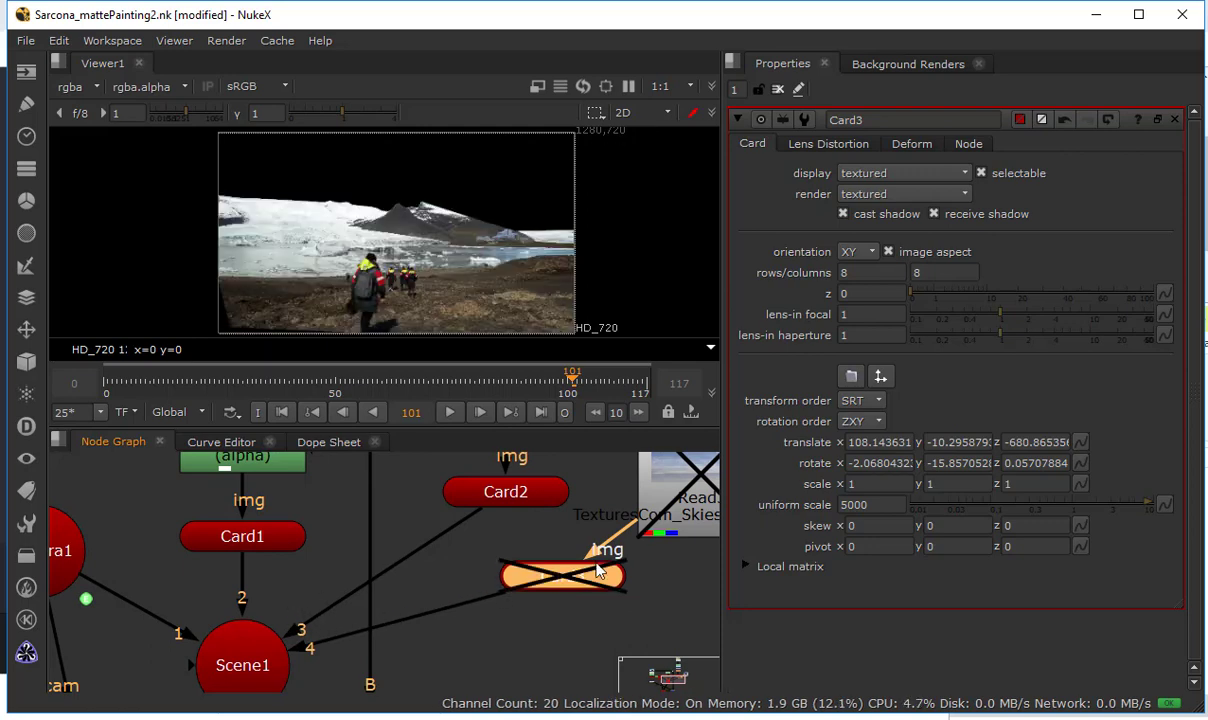
middle_drag(470, 510, 554, 521)
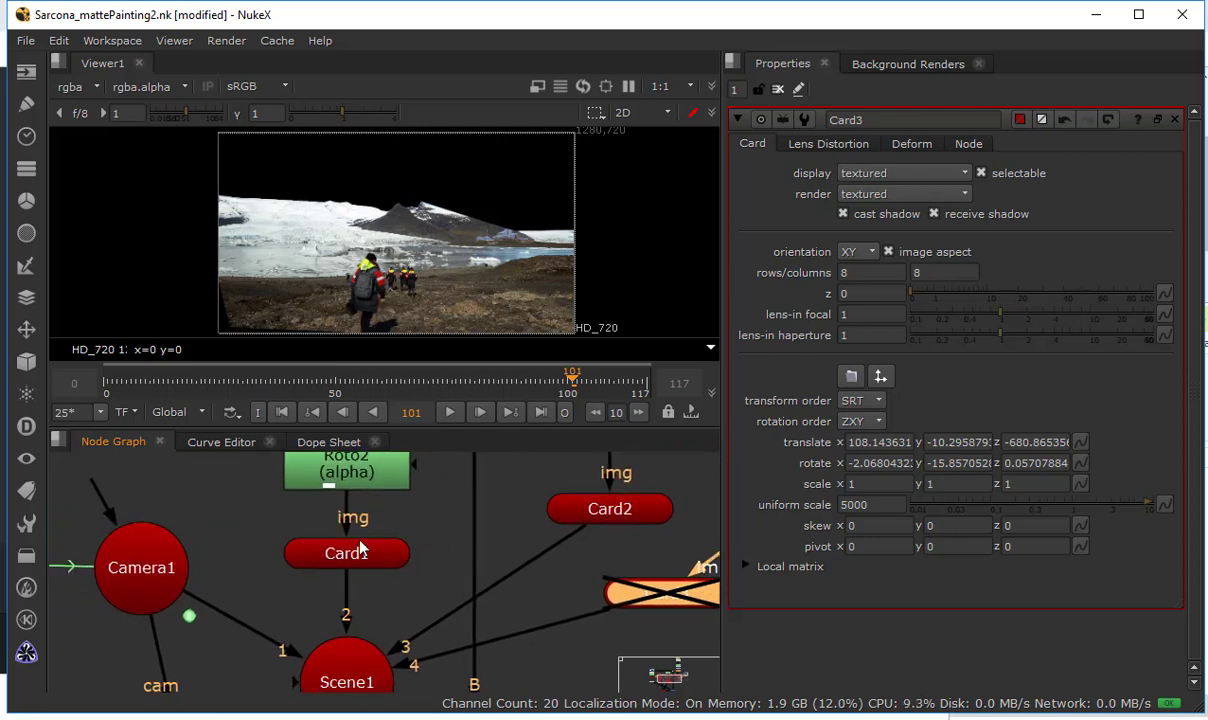
mouse_move(344, 518)
middle_down()
mouse_move(508, 492)
mouse_move(440, 525)
mouse_move(436, 602)
mouse_move(455, 586)
mouse_move(484, 594)
mouse_move(491, 574)
mouse_move(560, 606)
middle_up()
click(273, 575)
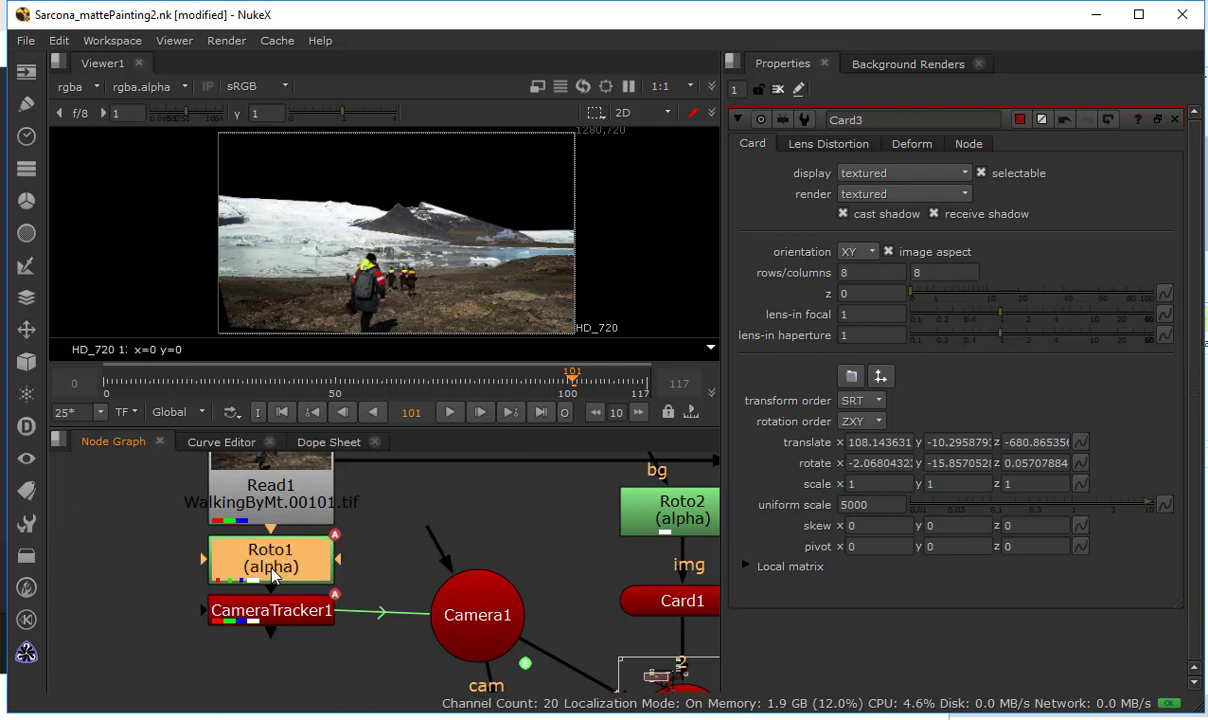
middle_drag(614, 547, 302, 561)
drag(374, 546, 356, 537)
middle_drag(397, 541, 256, 530)
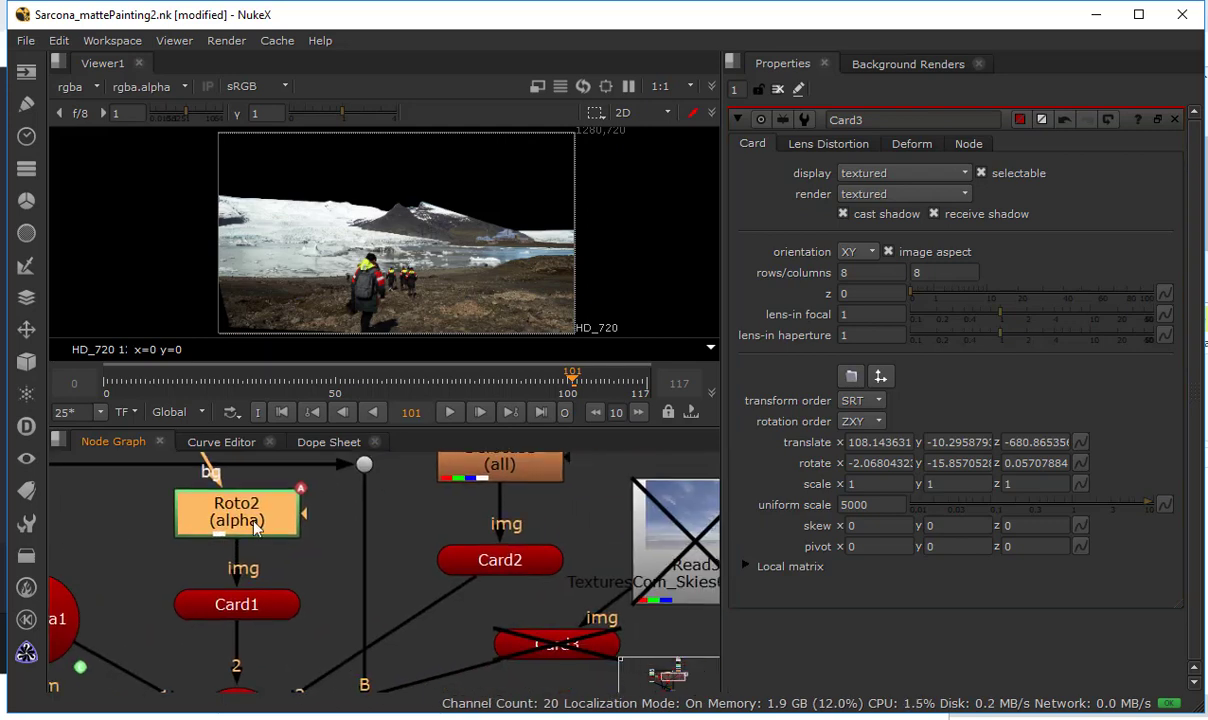
Re-enable the Read3 sky image and Card3
click(683, 578)
key(d)
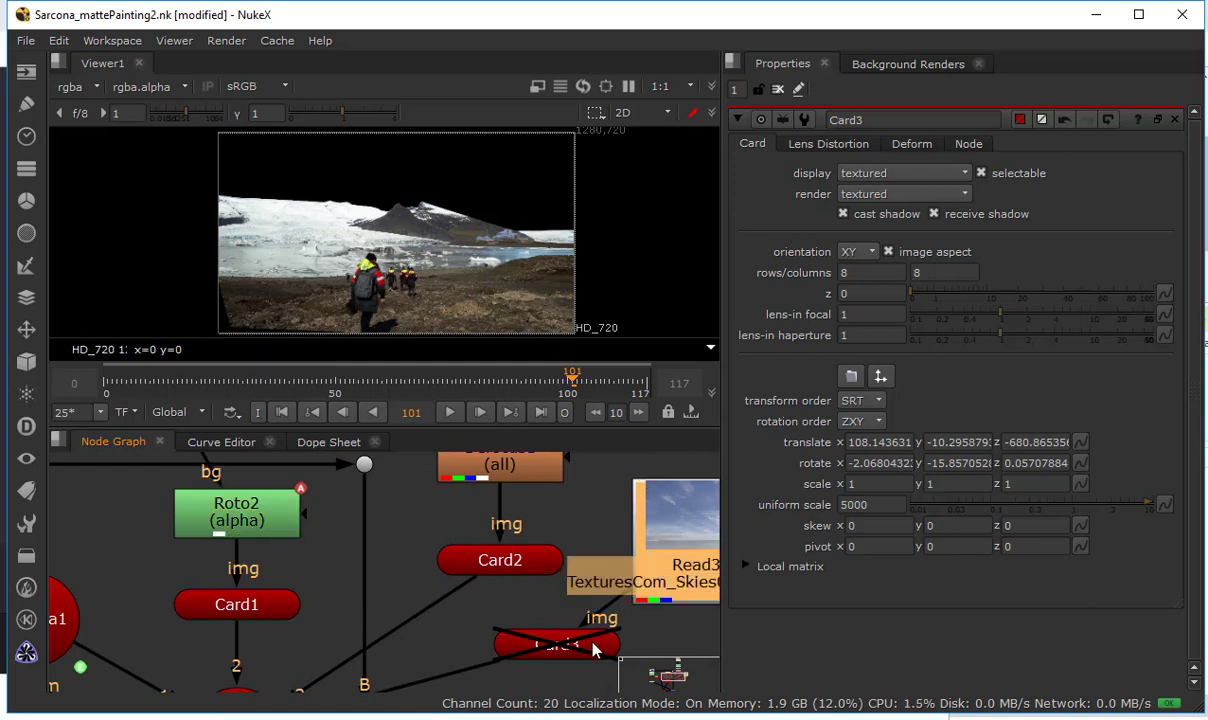
click(595, 648)
key(d)
Open Roto2's properties and toggle Bezier1's inversion off and back on to check how the matte masks the sky
double_click(222, 516)
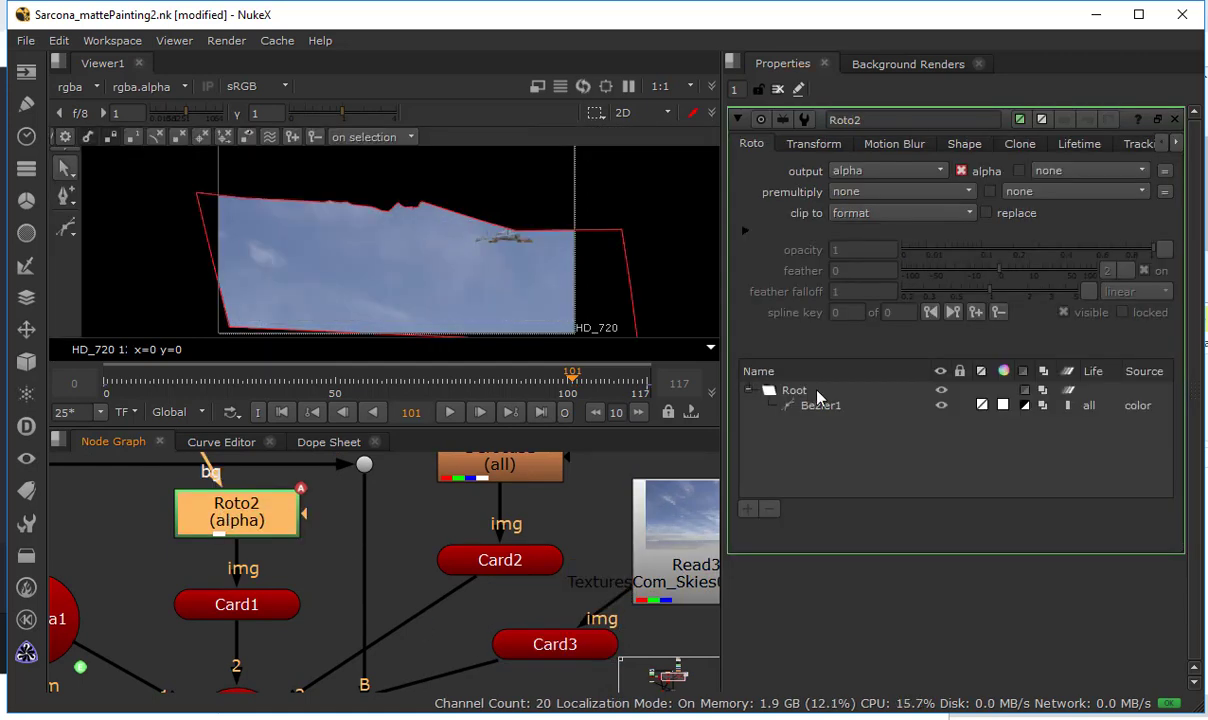
click(1024, 406)
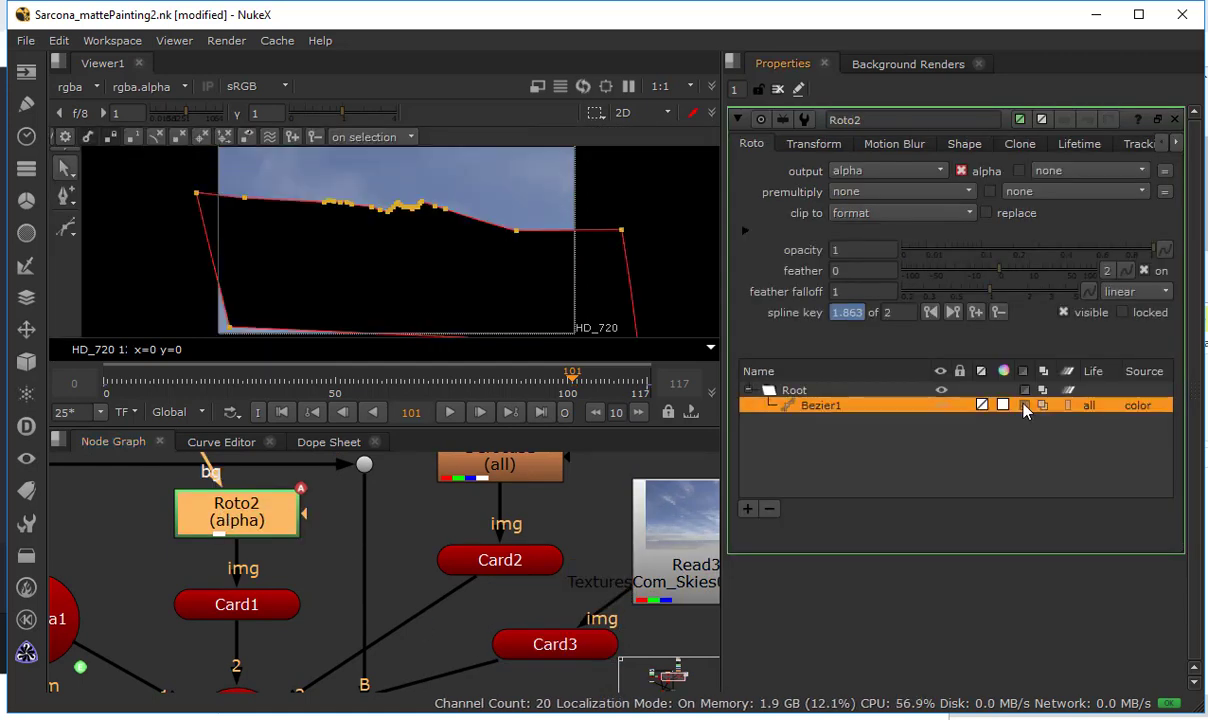
click(1024, 406)
Disconnect Card1 from Scene1 to check its effect on the sky, and reconnect it as input 2
middle_drag(237, 563, 276, 517)
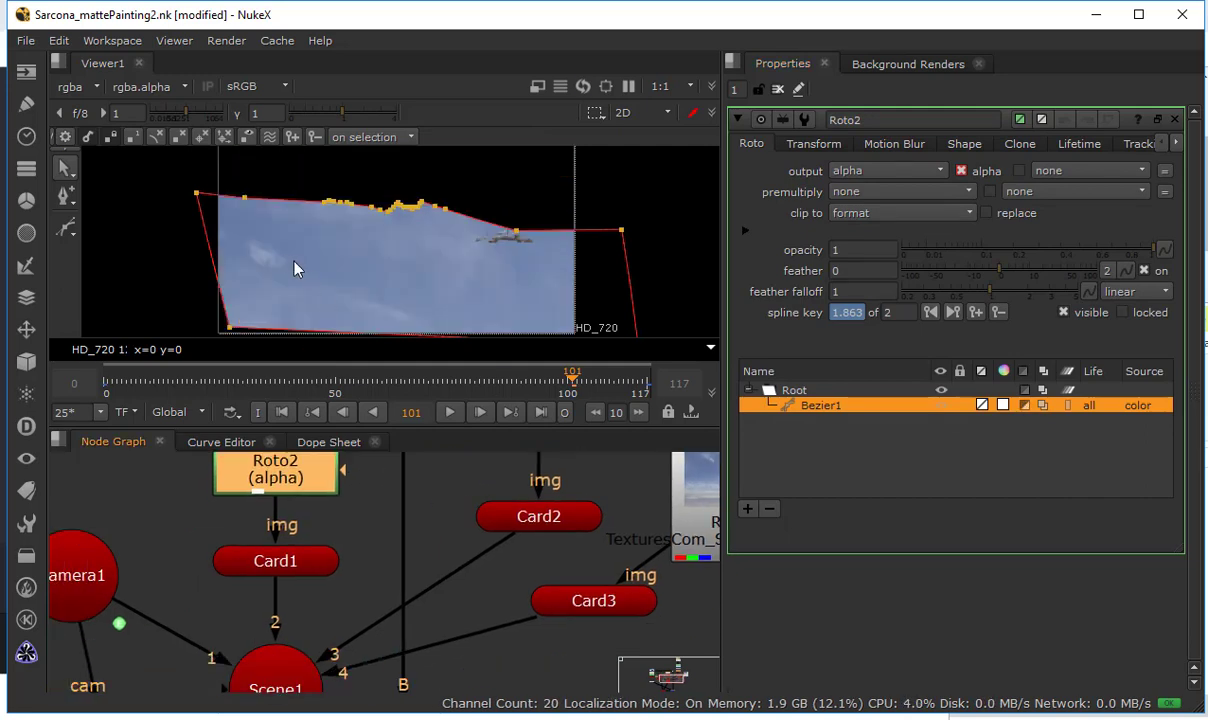
scroll(275, 262, down, 1)
middle_drag(348, 561, 351, 520)
middle_drag(298, 583, 385, 582)
drag(366, 580, 302, 558)
drag(386, 557, 366, 528)
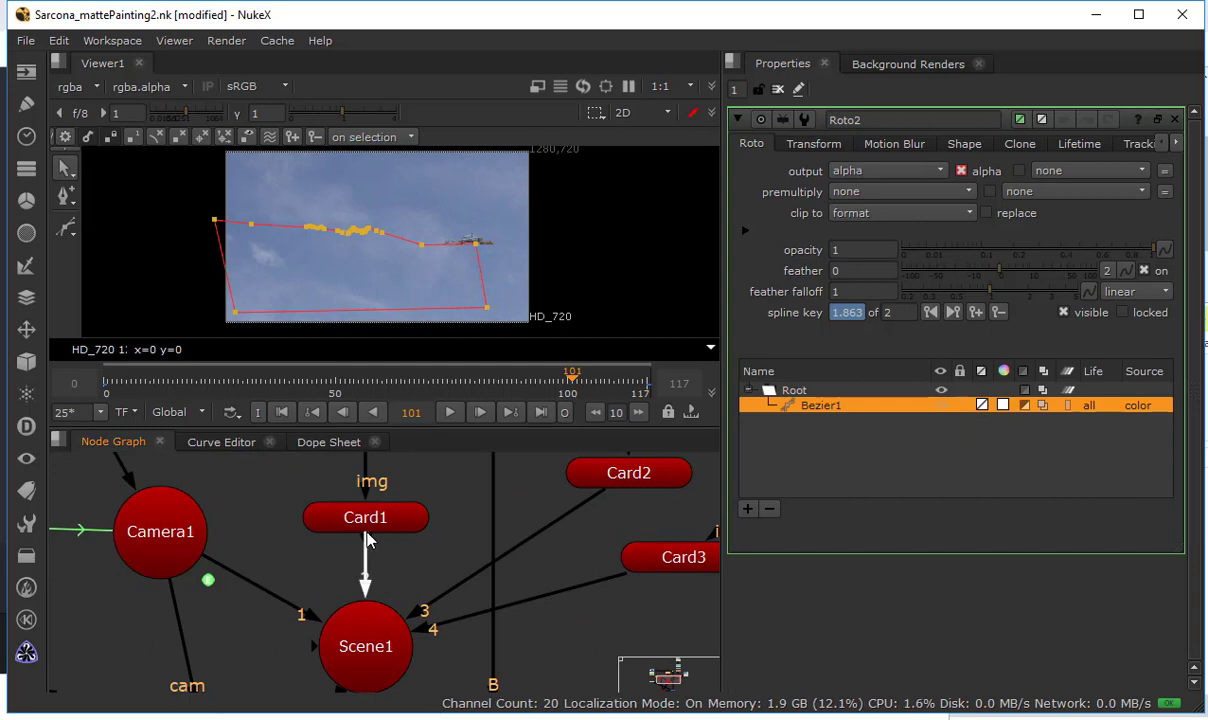
middle_drag(410, 574, 408, 546)
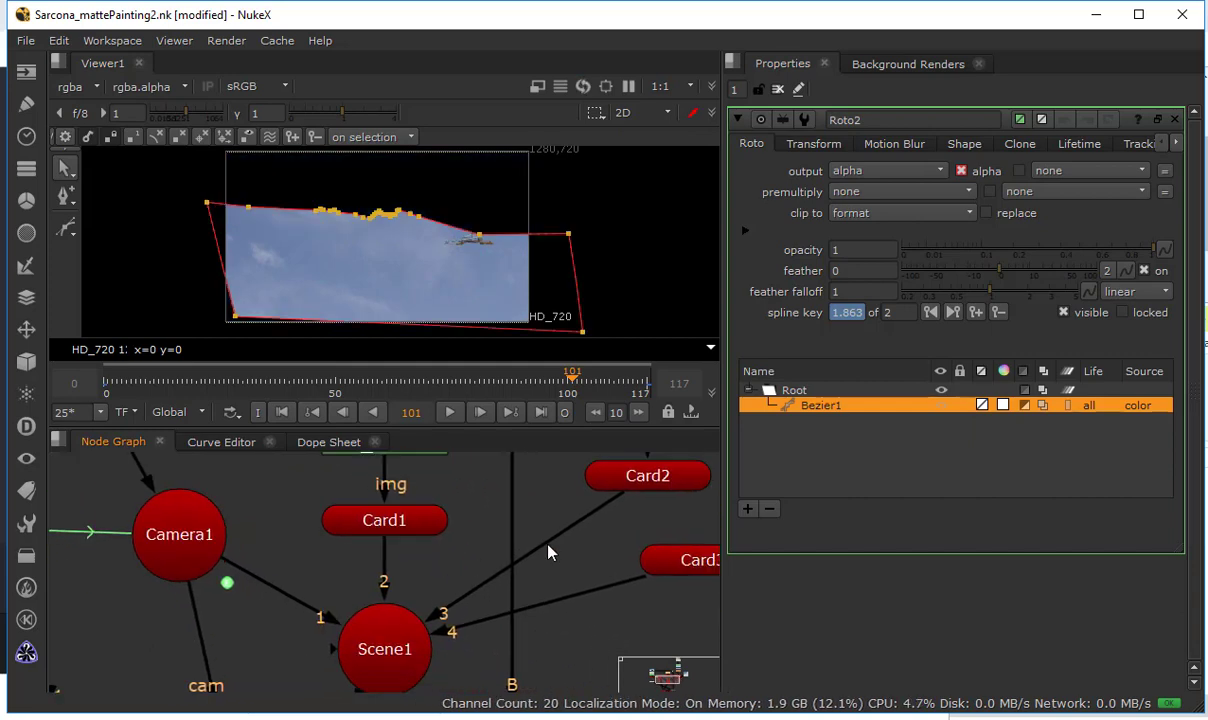
Disconnect Card3 from Scene1, close all open node properties and inspect the buildings in the composite
middle_drag(547, 553, 278, 584)
drag(174, 651, 322, 640)
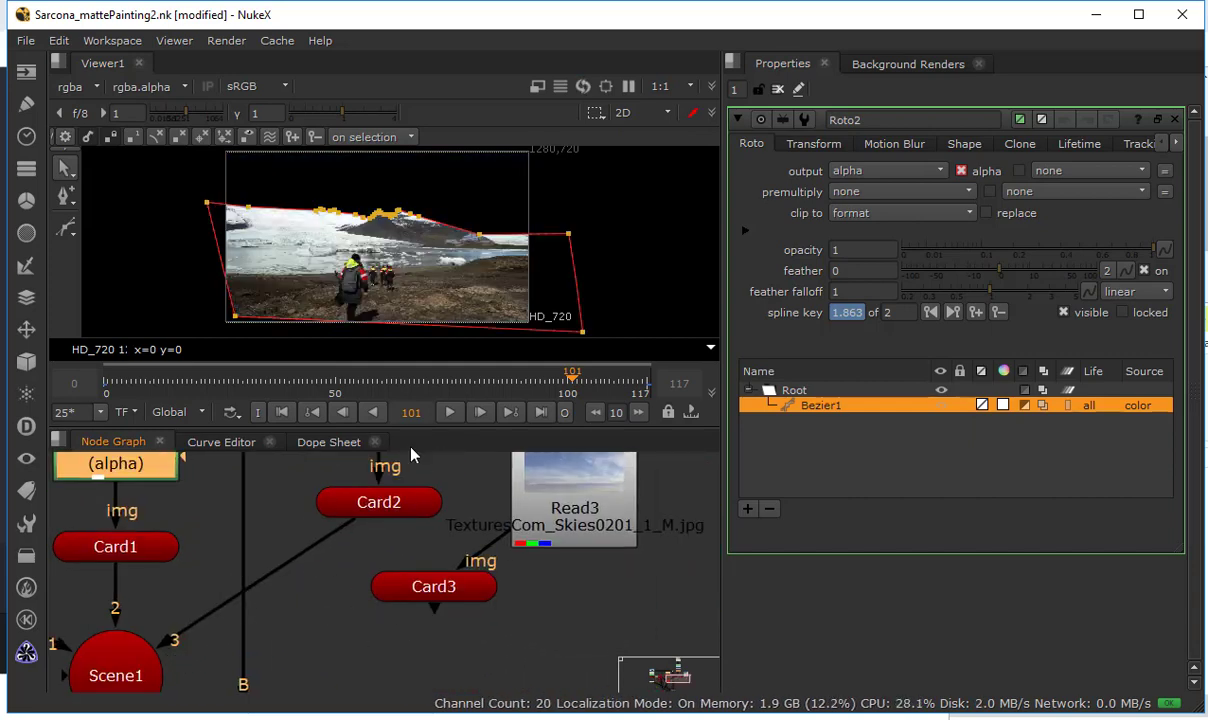
click(778, 90)
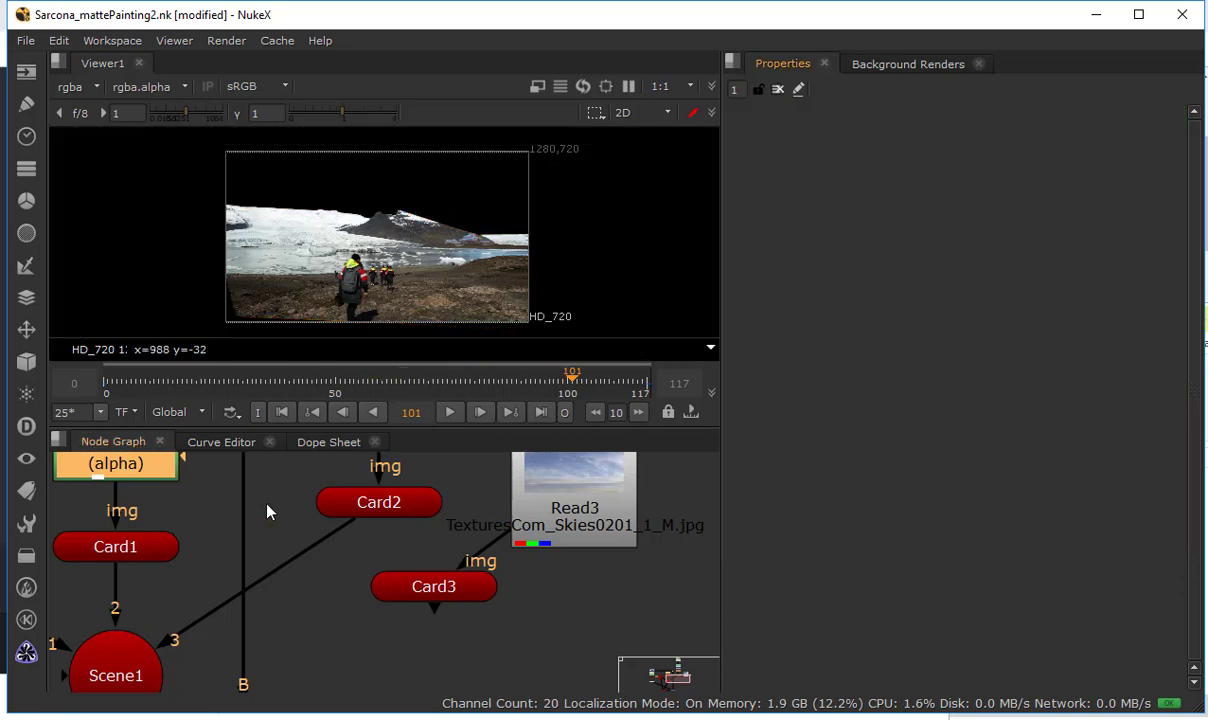
middle_drag(262, 497, 527, 451)
scroll(442, 237, up, 3)
scroll(442, 240, up, 1)
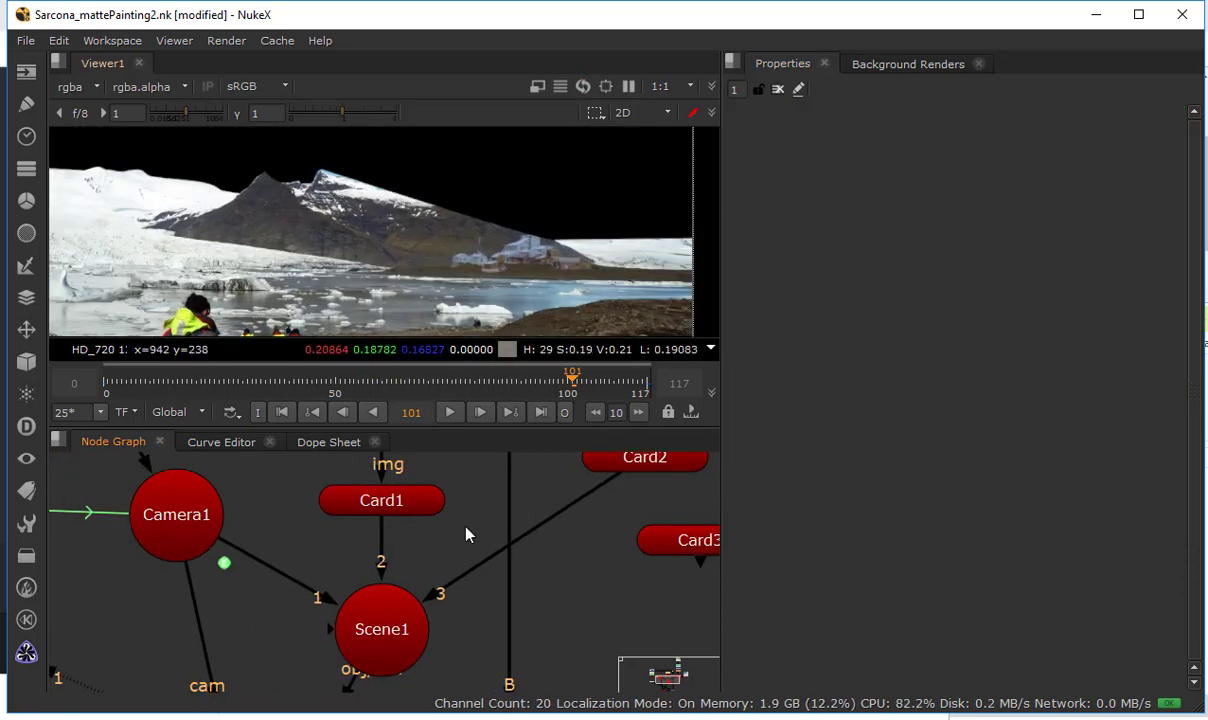
Move Card3 and its Read3 sky image away from the other nodes, and detach Card2 from Scene1
key(space)
scroll(503, 300, down, 5)
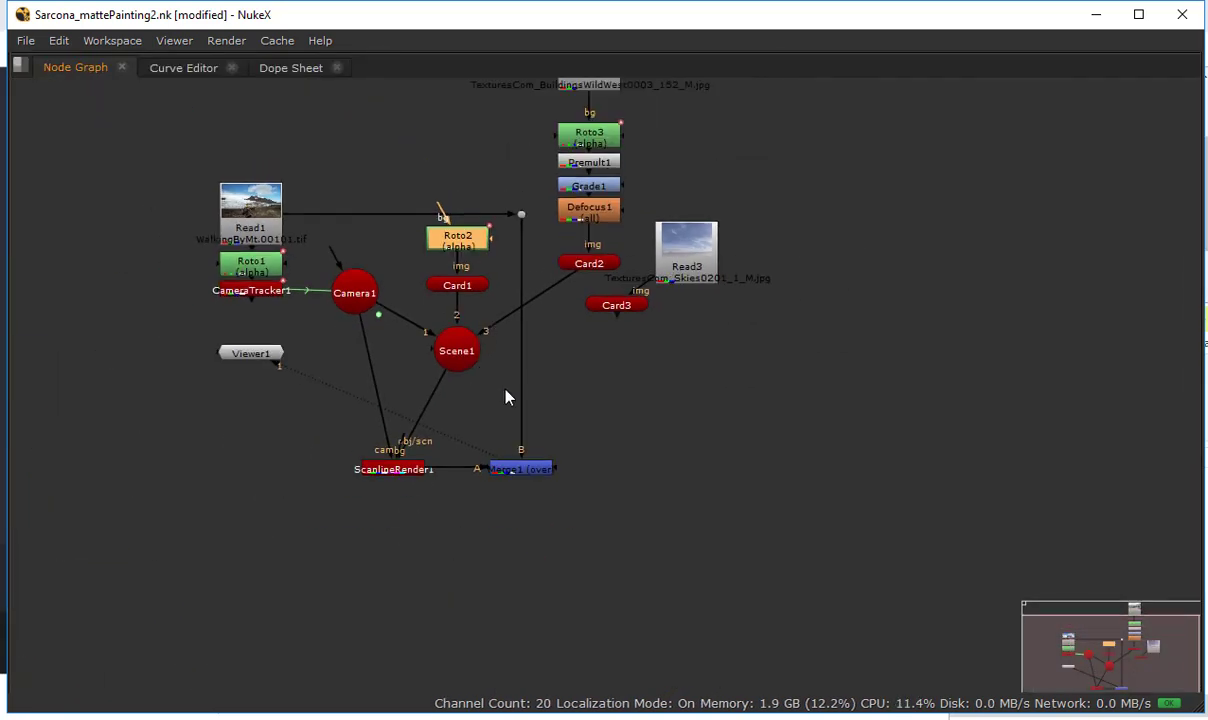
drag(596, 360, 719, 346)
scroll(293, 356, up, 3)
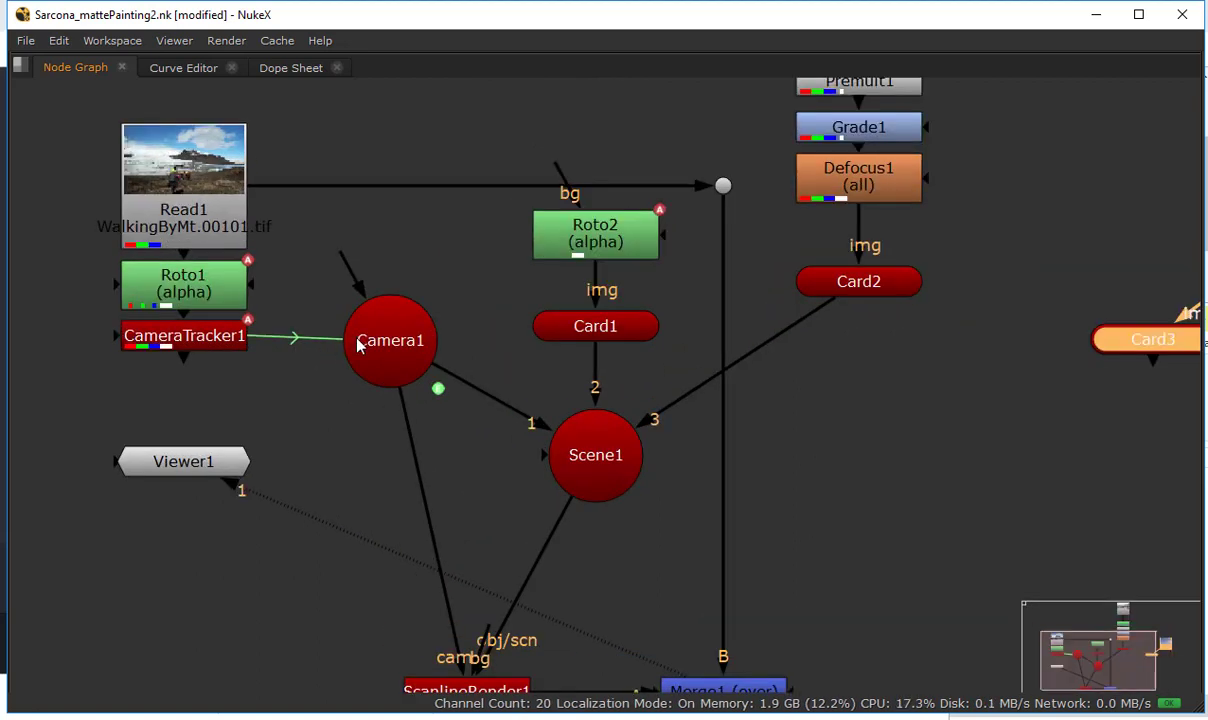
drag(595, 462, 537, 495)
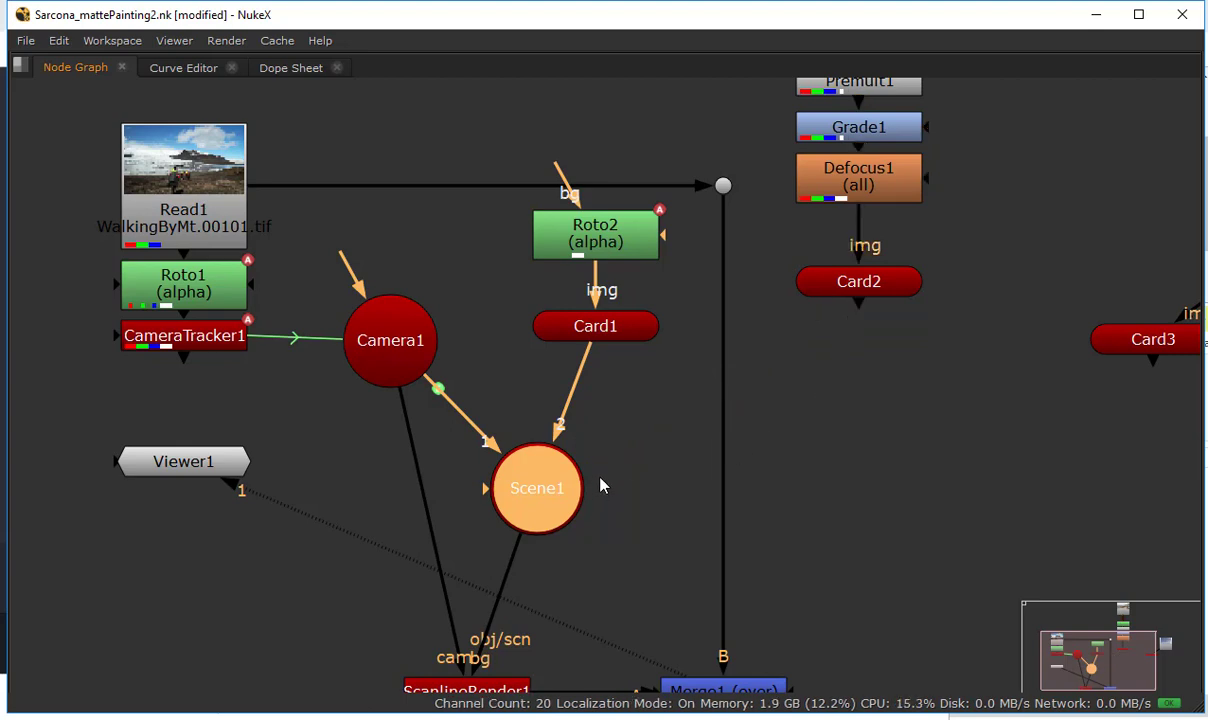
Disconnect ScanlineRender1 from Merge1's A input and show the ScanlineRender1 output in the 2D viewer
middle_drag(601, 485, 612, 359)
drag(485, 573, 615, 440)
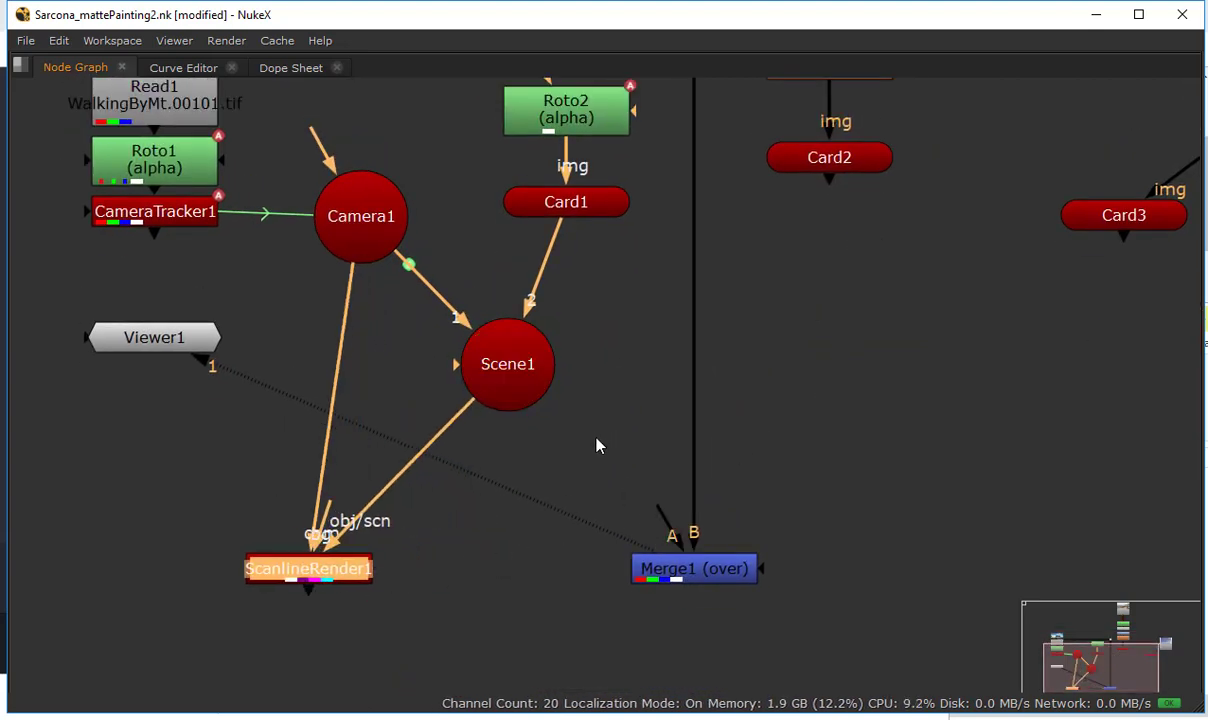
click(596, 442)
key(1)
middle_drag(451, 552, 448, 610)
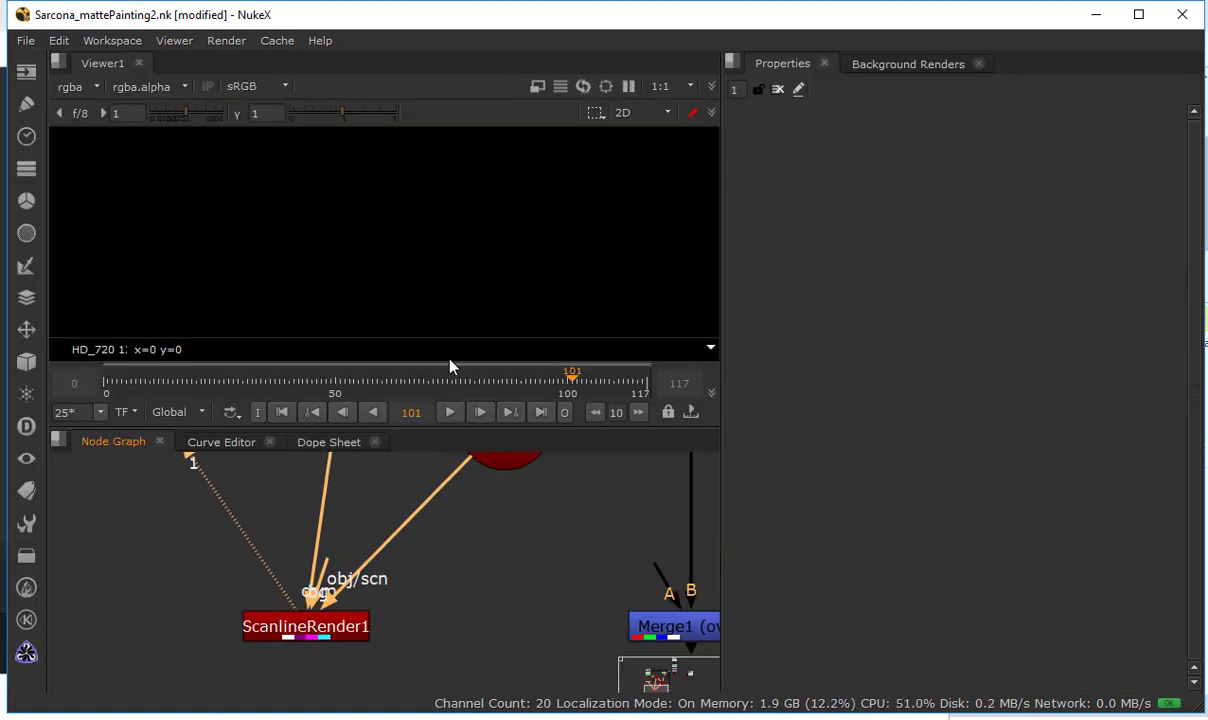
key(Tab)
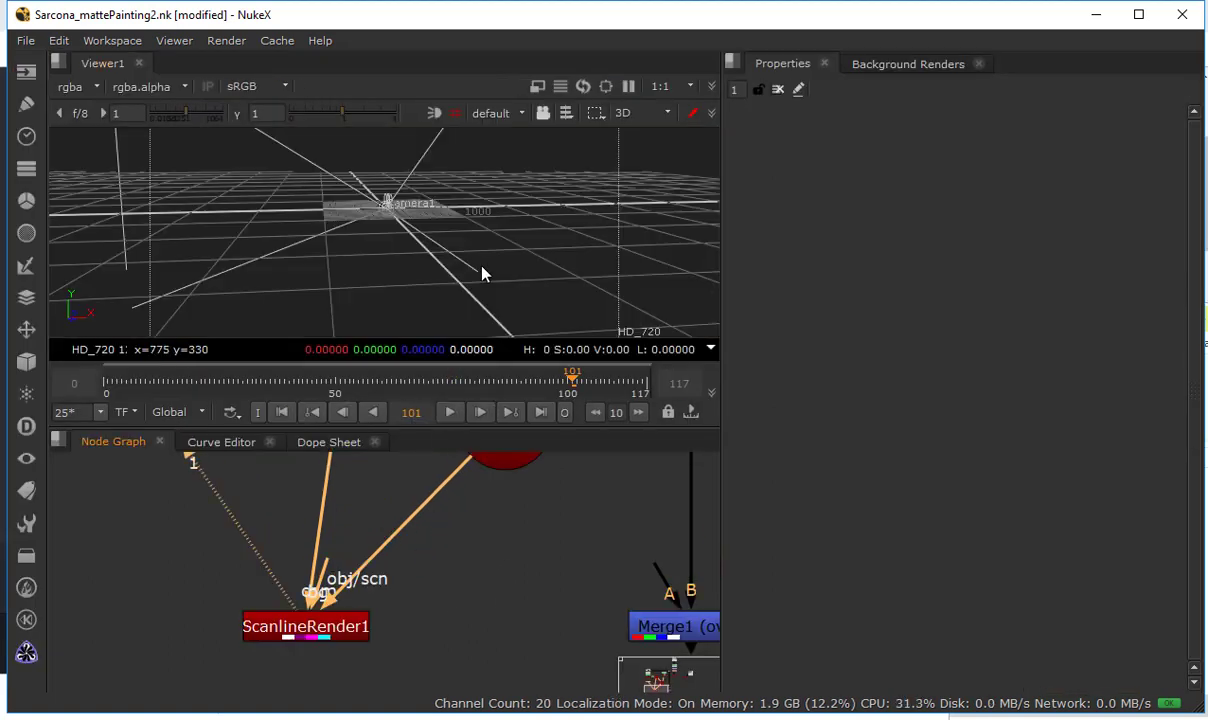
key(Tab)
key(f)
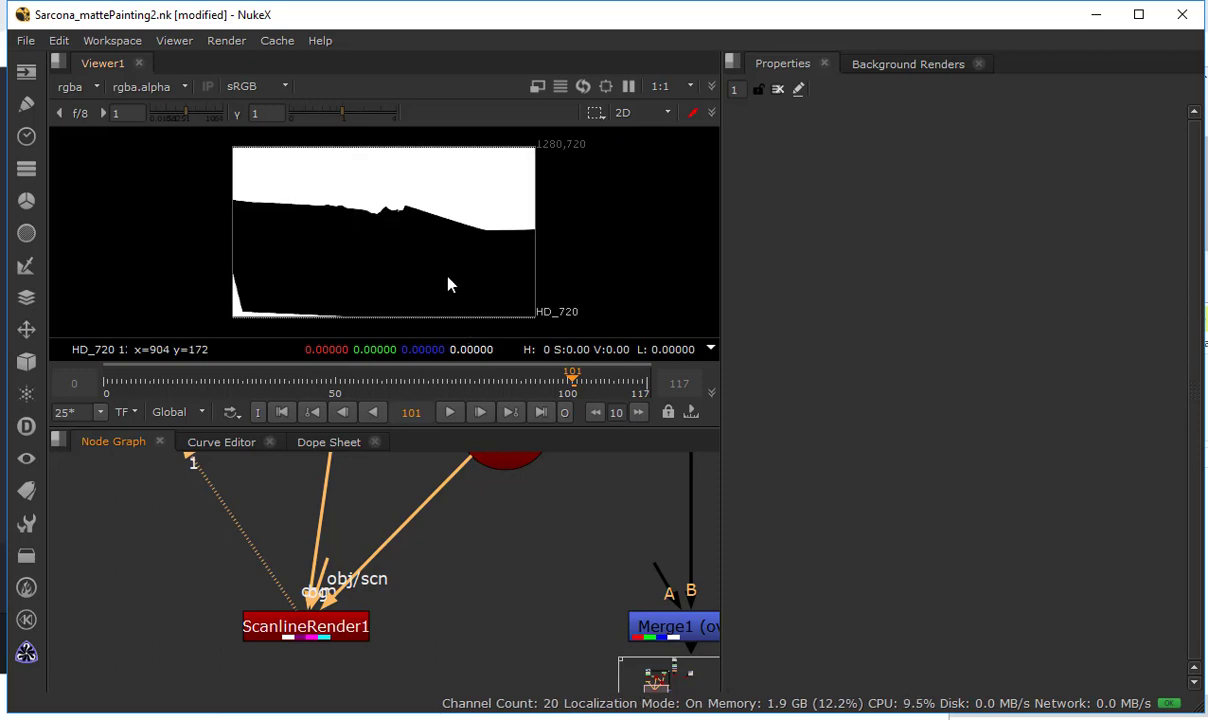
Open Roto2 and, at frame 0, pull Bezier1's two right-hand corner points farther outside the image frame
key(space)
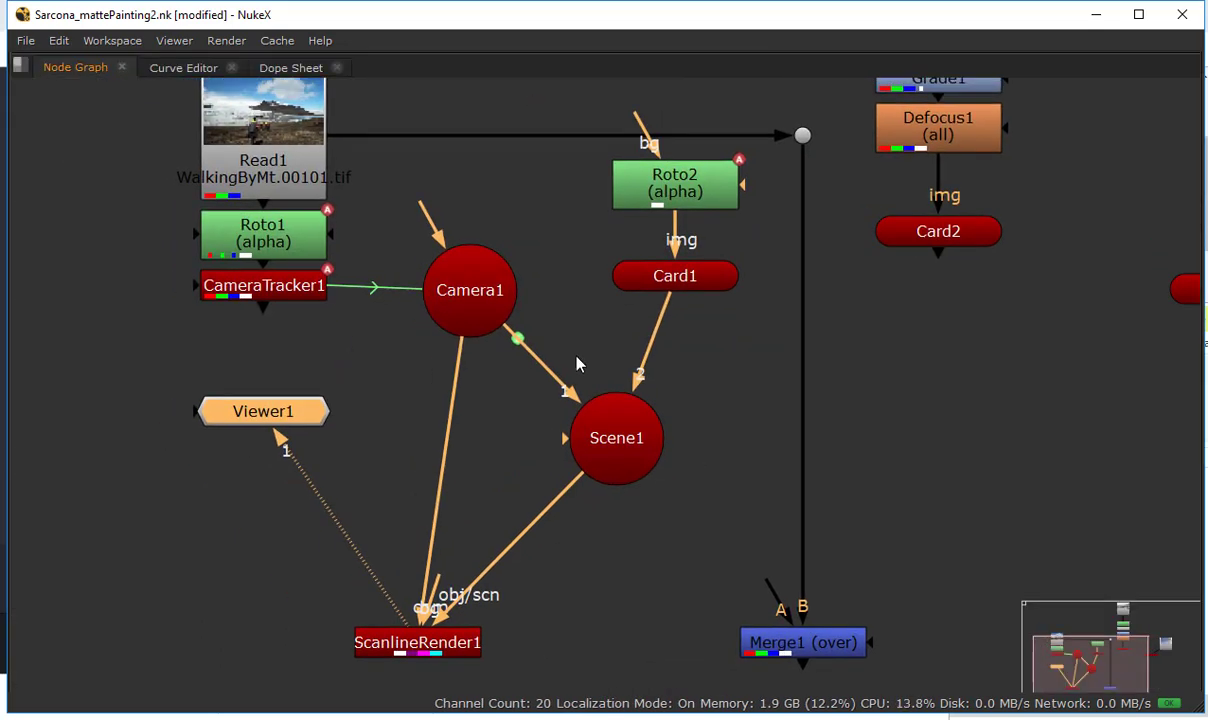
key(space)
double_click(594, 511)
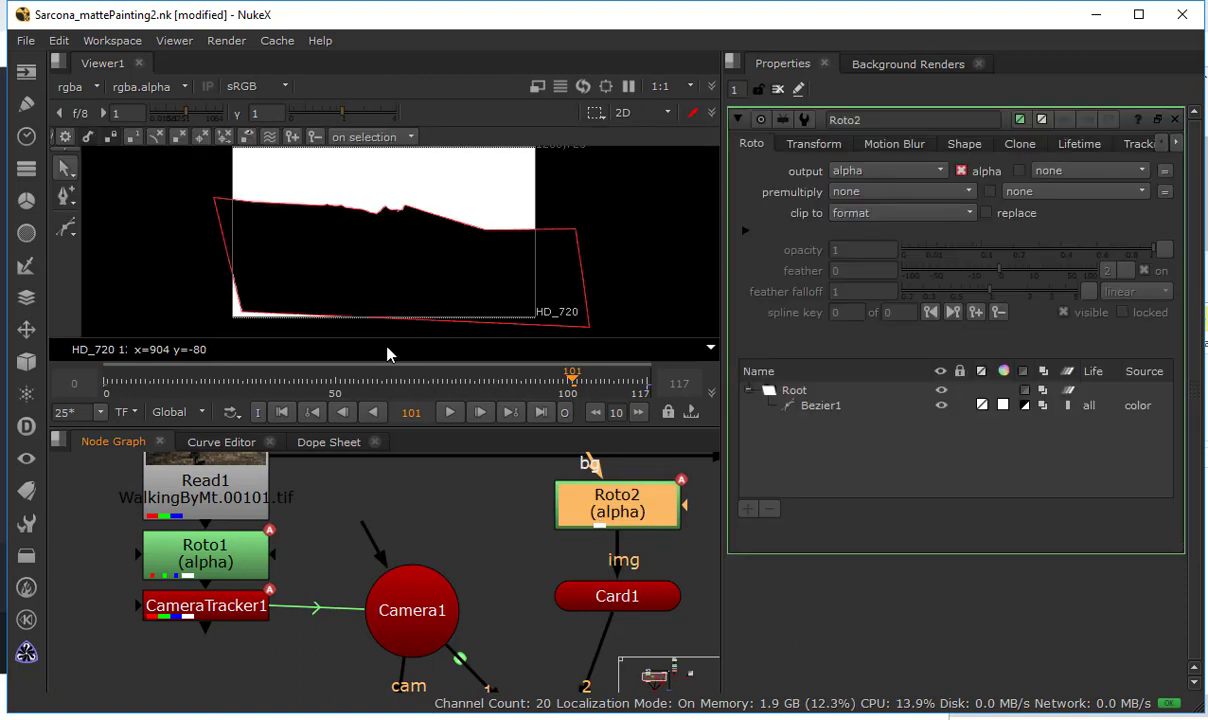
click(275, 412)
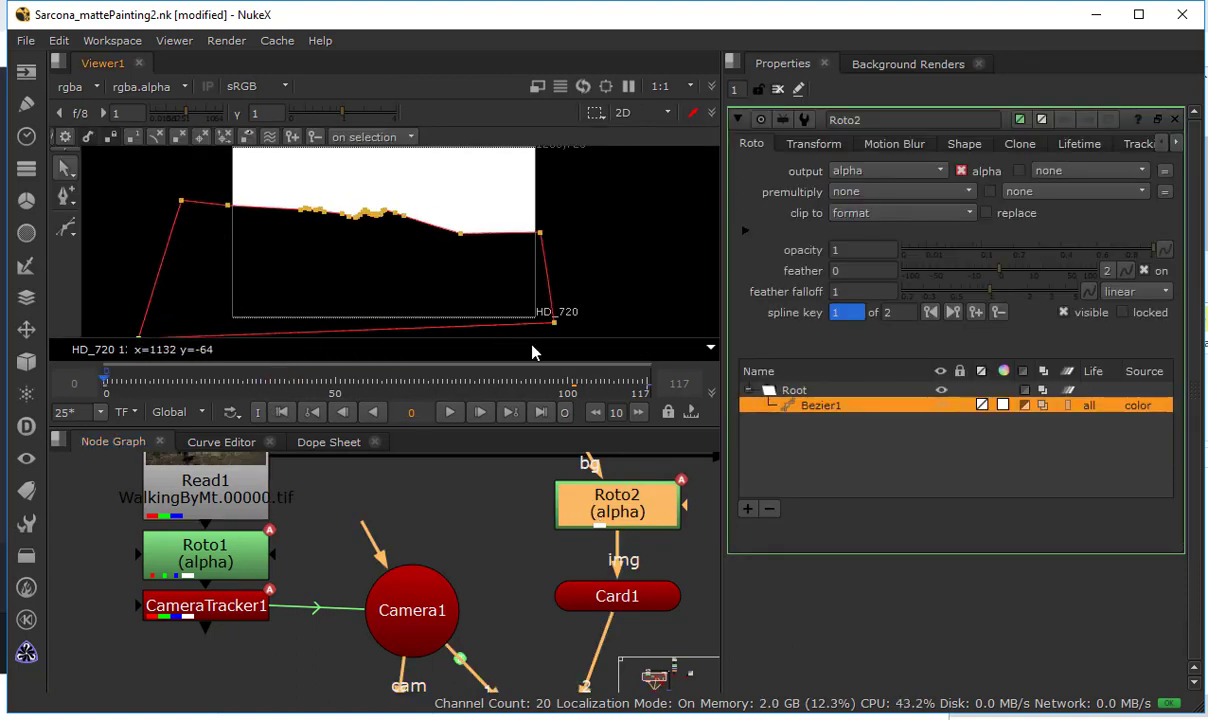
drag(554, 321, 617, 345)
drag(540, 232, 680, 219)
Go to the shape keyframe at frame 117 and move Bezier1's lower corner points well outside the image frame
drag(436, 392, 576, 387)
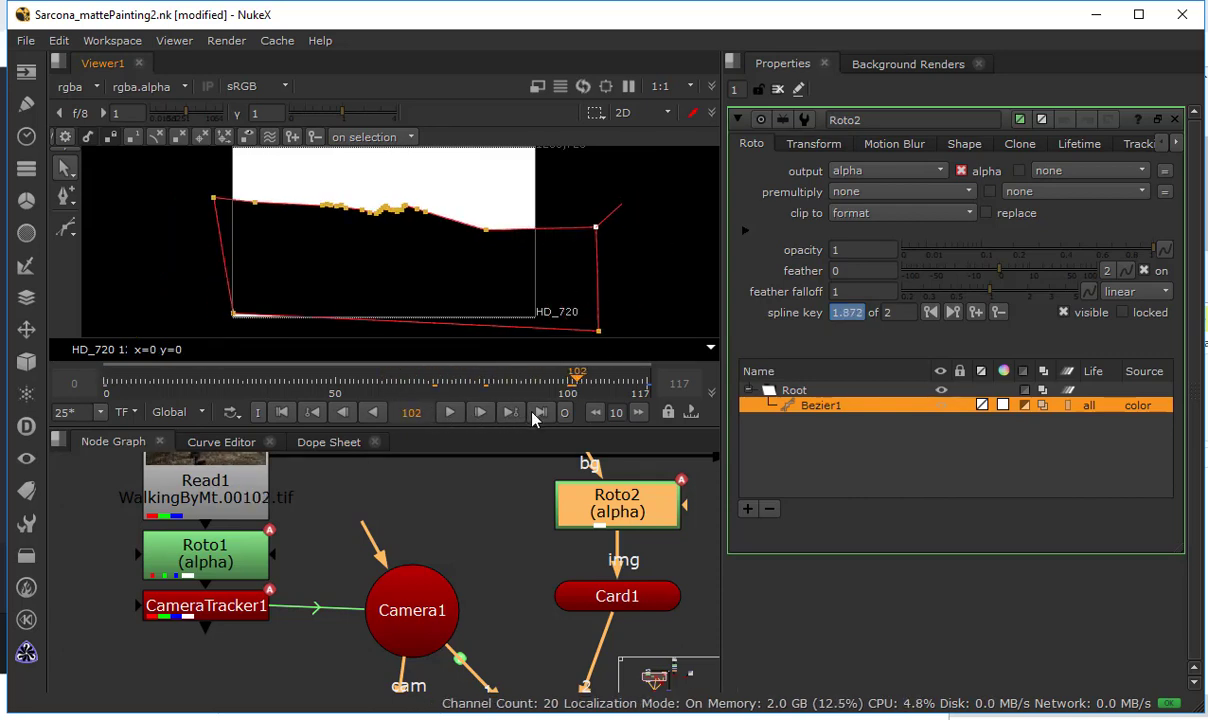
click(511, 412)
drag(156, 352, 154, 342)
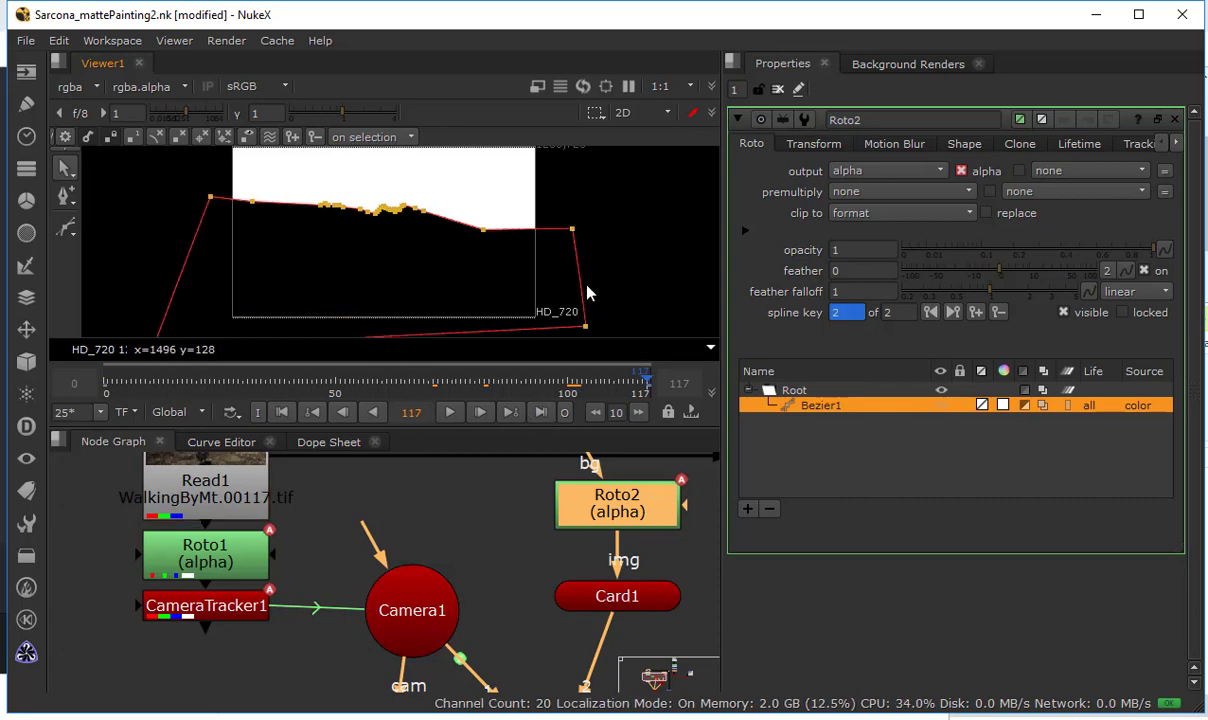
drag(584, 329, 641, 369)
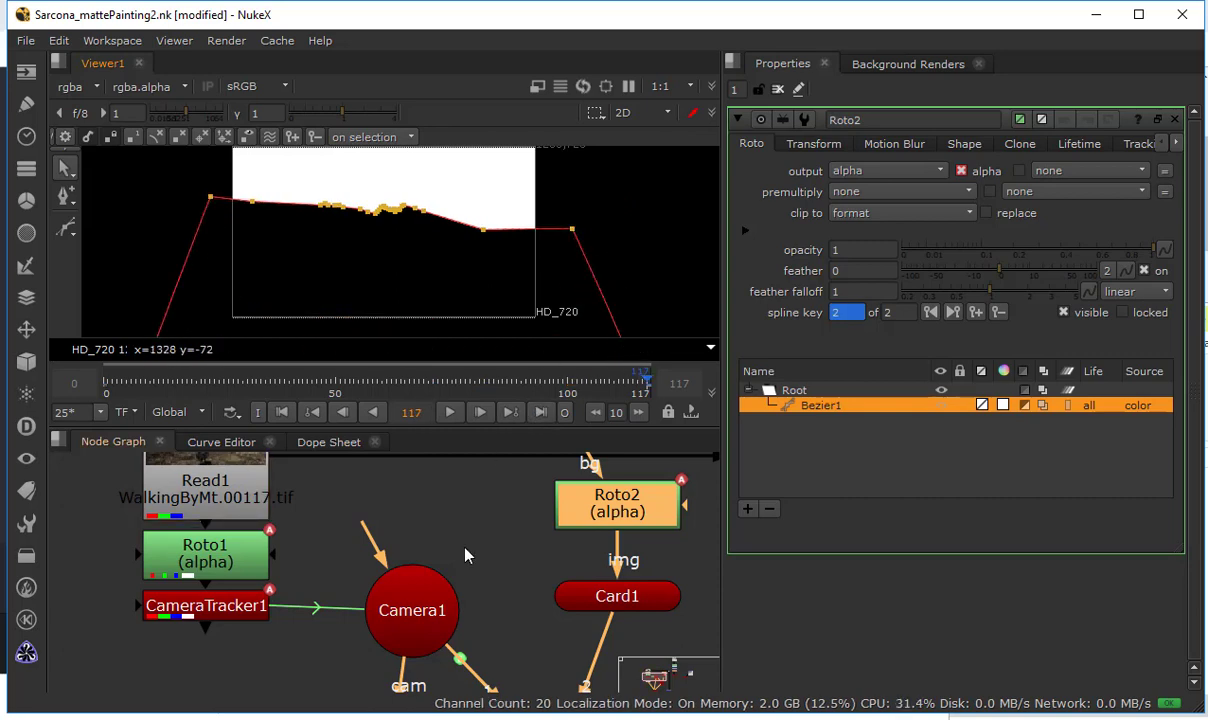
Rearrange the node graph by moving Scene1, Card1 and Roto2 closer to Camera1
key(f)
key(space)
middle_drag(391, 646, 523, 384)
scroll(530, 358, up, 7)
middle_drag(350, 354, 550, 353)
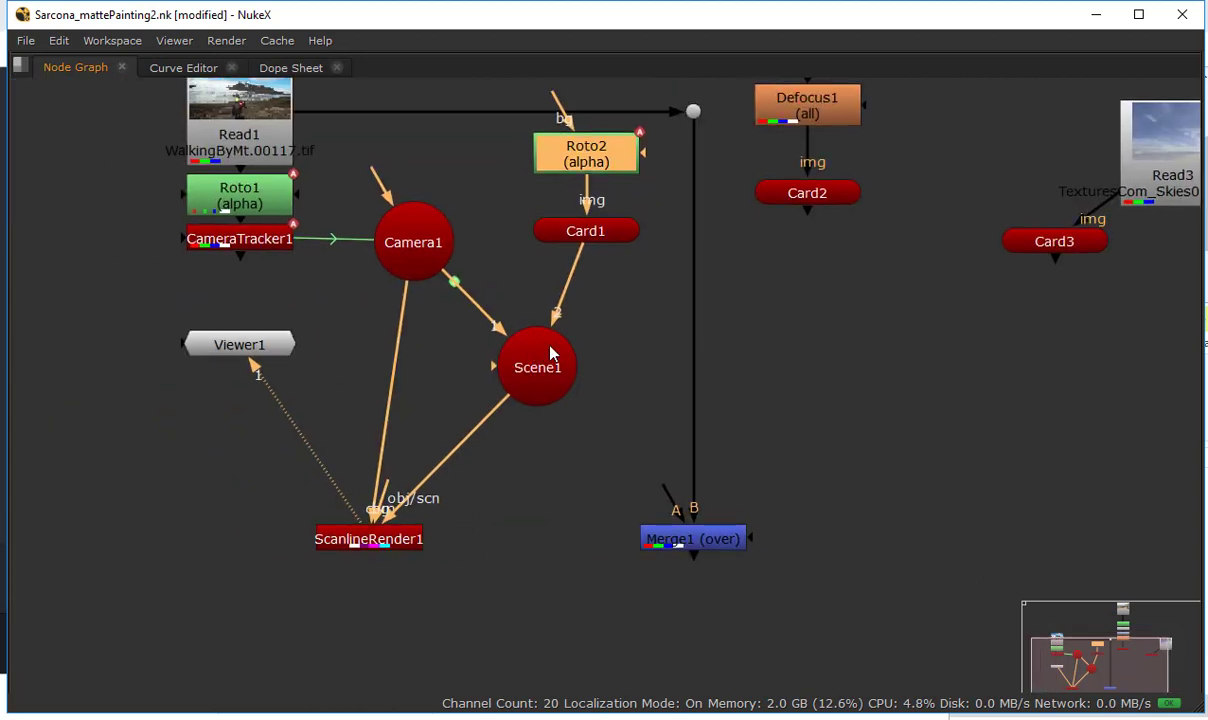
drag(550, 352, 473, 350)
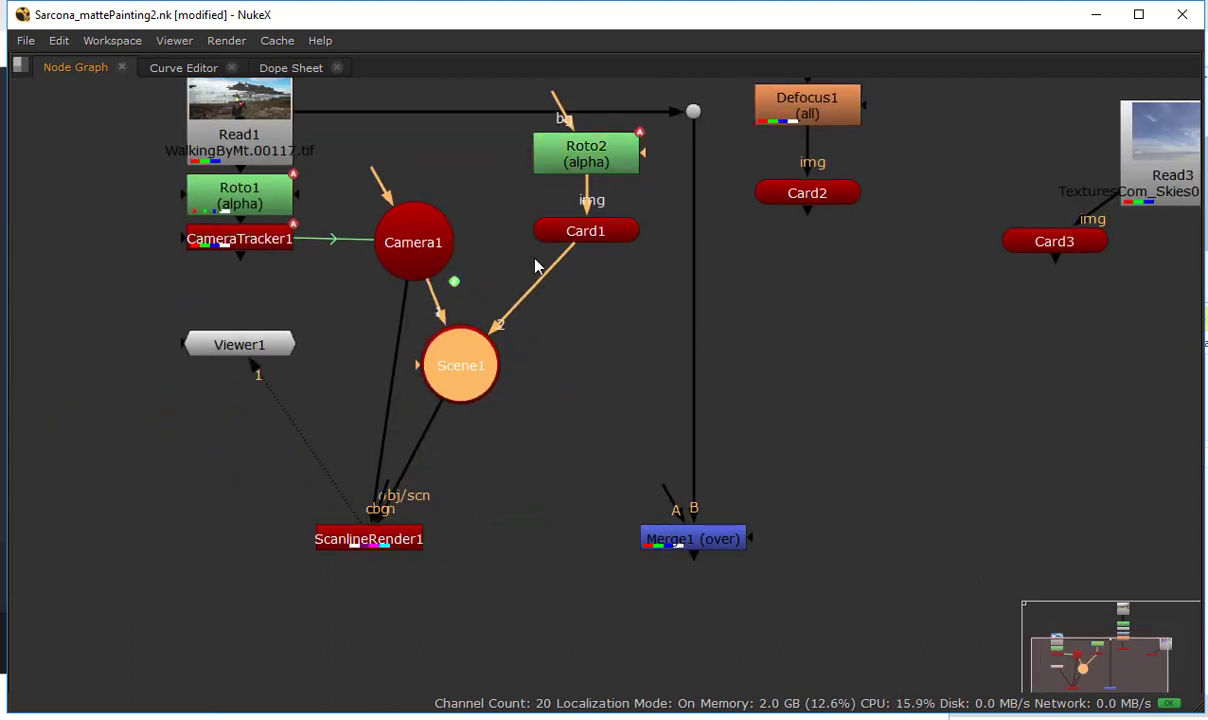
ctrl+drag(577, 234, 526, 260)
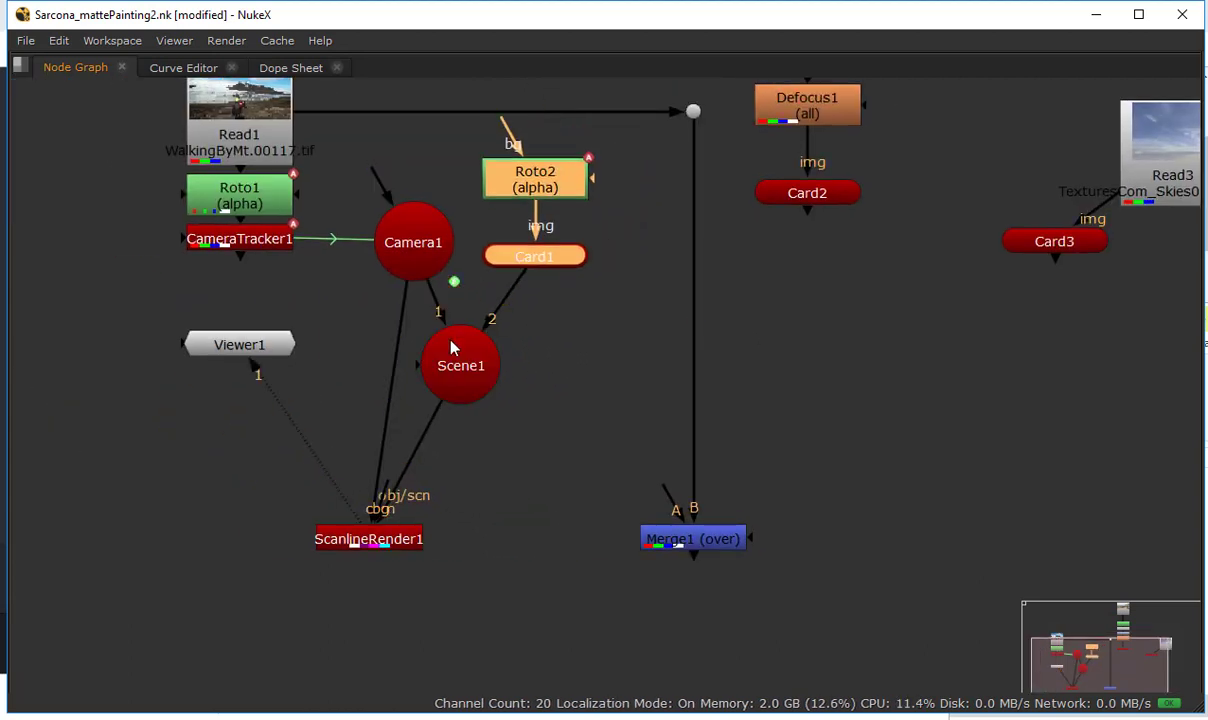
Duplicate Scene1 beneath Card2 and connect Card2 and Card3 to the copy as inputs 1 and 2
click(477, 370)
key(ctrl+c)
click(868, 345)
key(ctrl+v)
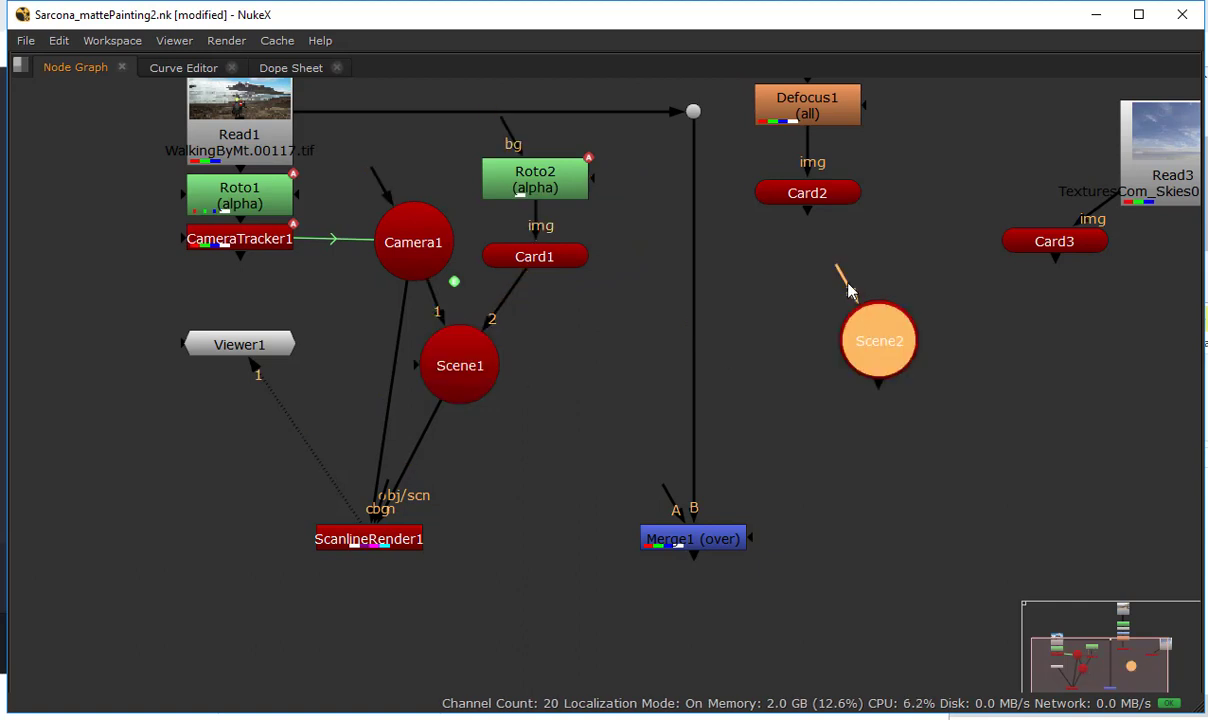
drag(826, 208, 824, 200)
drag(879, 341, 790, 525)
Duplicate ScanlineRender1 and wire the copy to Camera1 as cam, Scene2 as obj/scn, and Merge1's A input
click(368, 539)
key(ctrl+c)
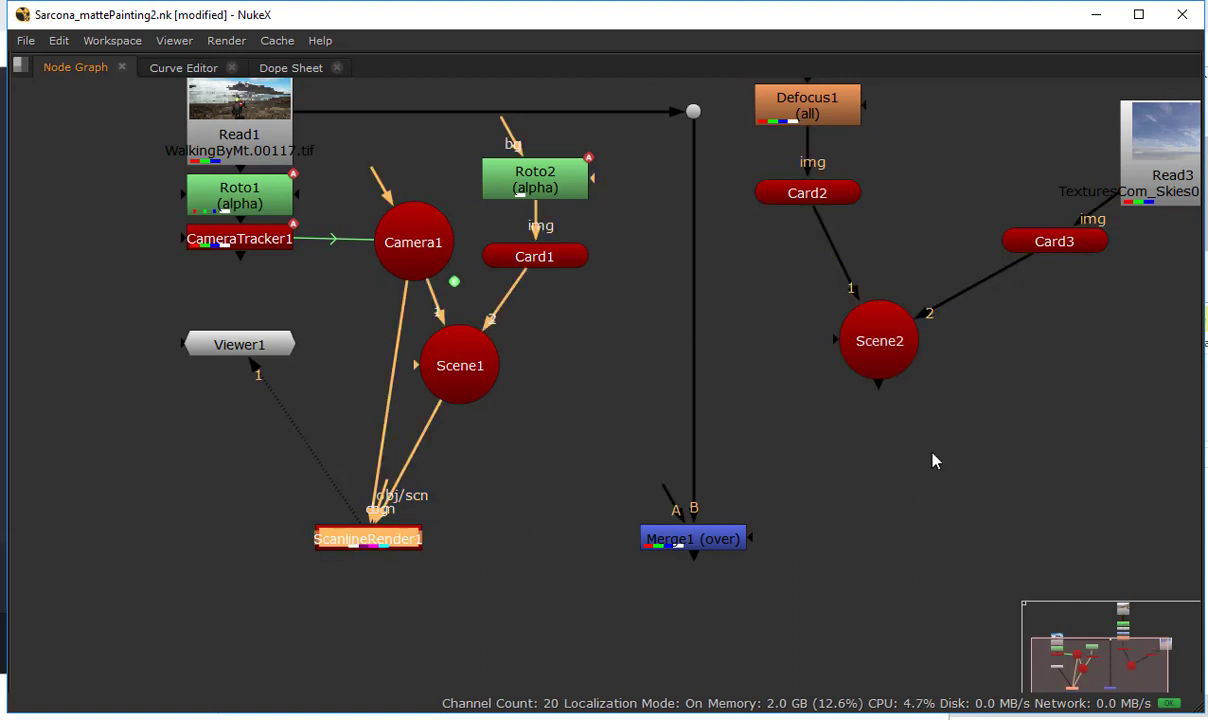
key(ctrl+v)
drag(919, 449, 893, 506)
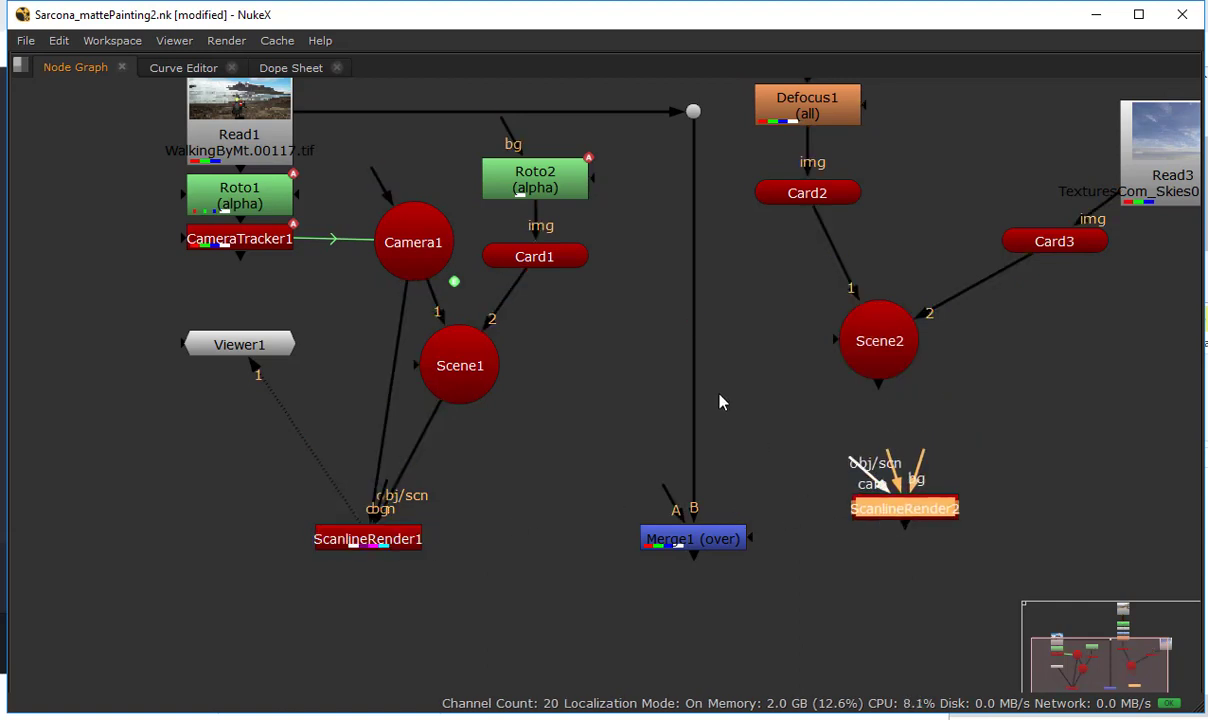
drag(425, 249, 425, 249)
drag(891, 461, 879, 345)
drag(905, 508, 870, 510)
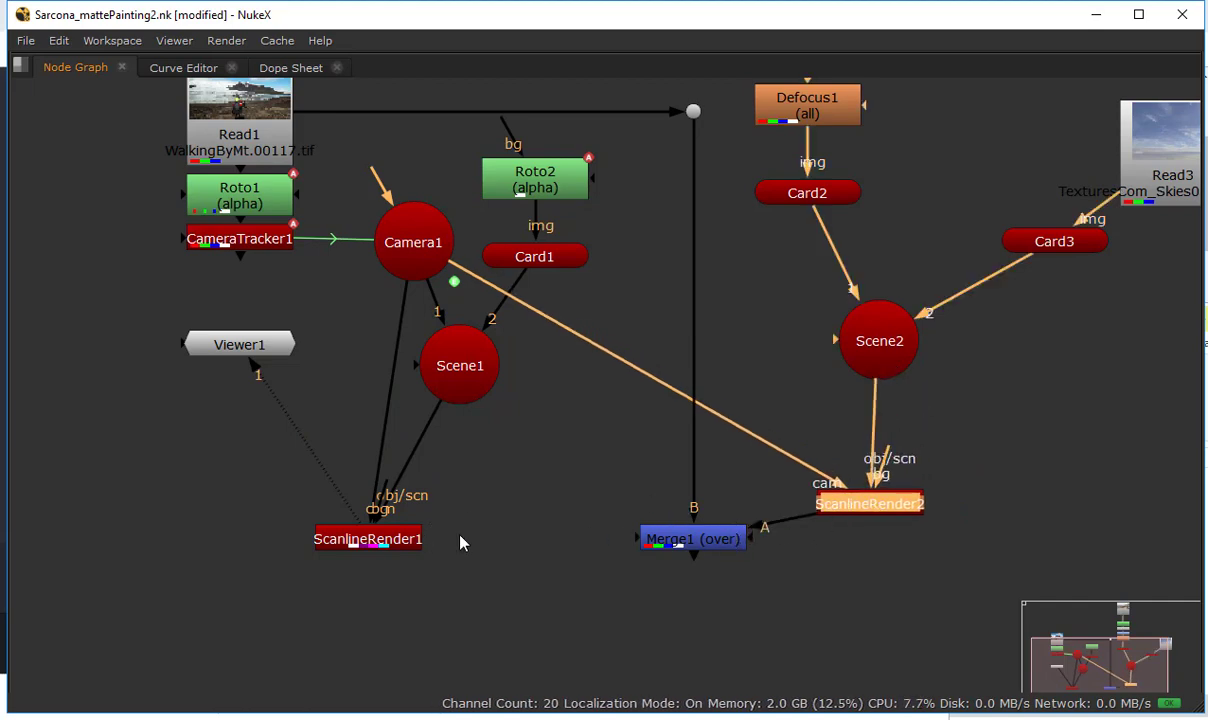
Show the Merge1 output in the 2D viewer to check the composite with the second render
click(548, 520)
key(space)
middle_drag(517, 561, 331, 618)
click(494, 594)
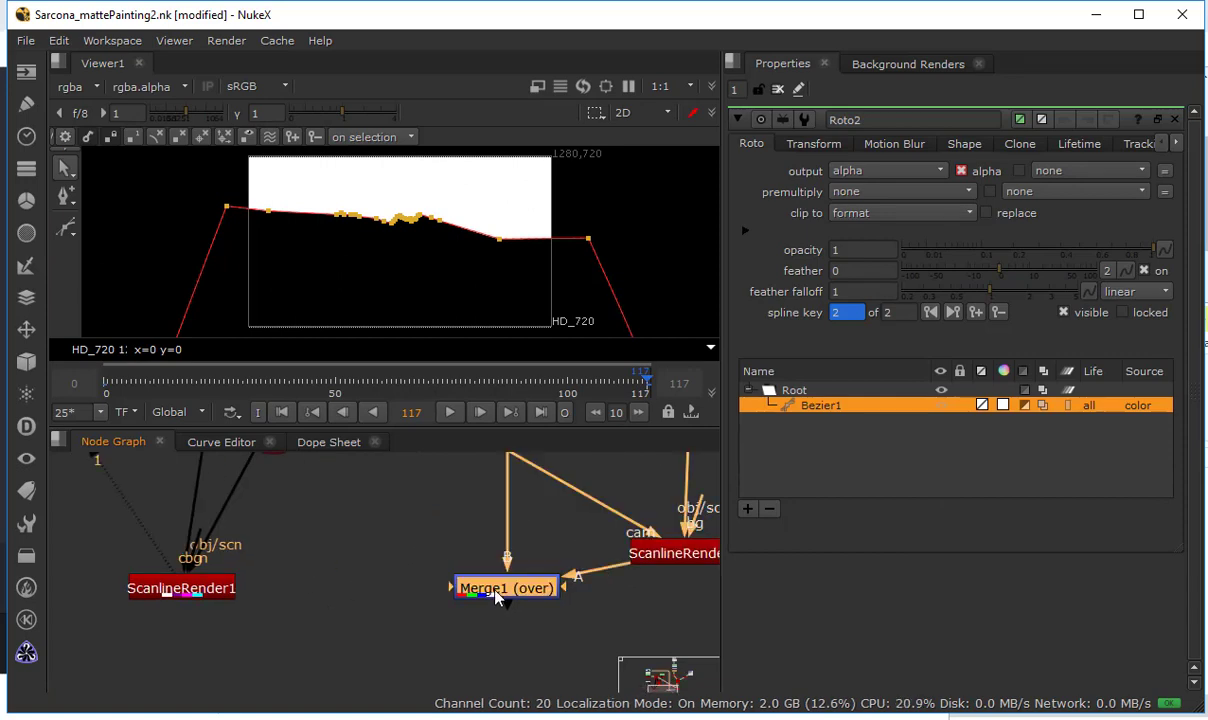
key(1)
key(Tab)
key(Tab)
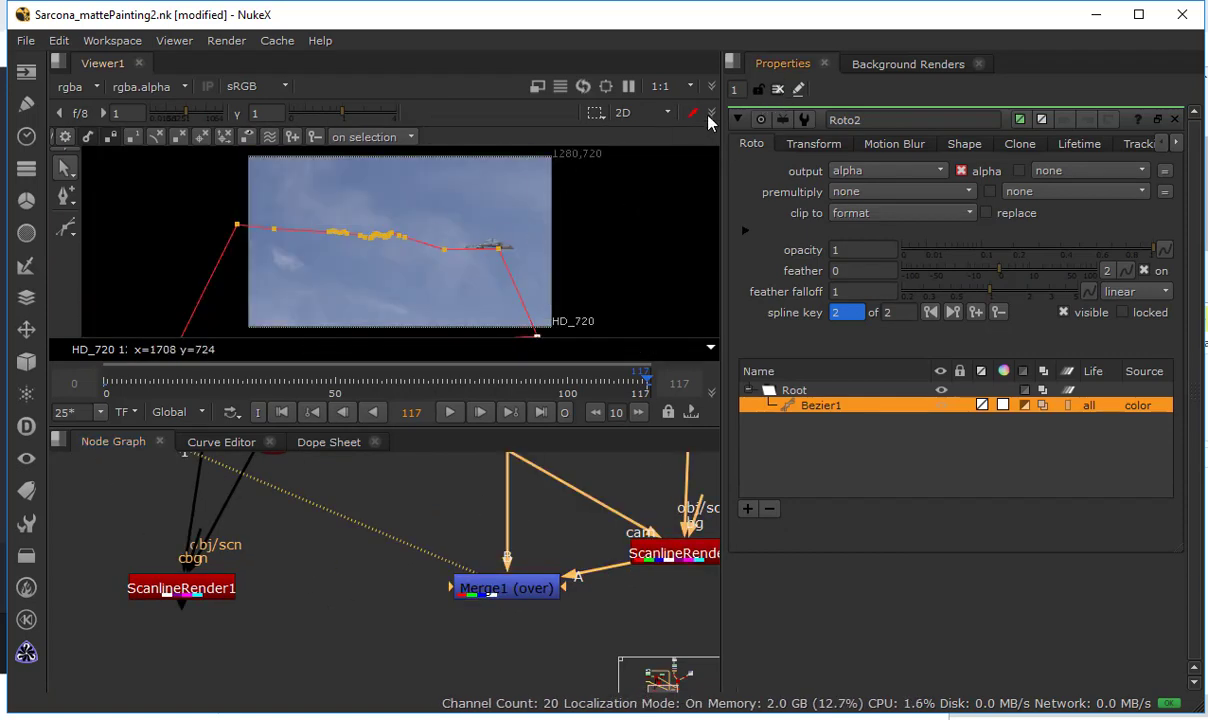
Close all open node properties and inspect the buildings over the sky in the composite
click(777, 92)
scroll(391, 288, up, 6)
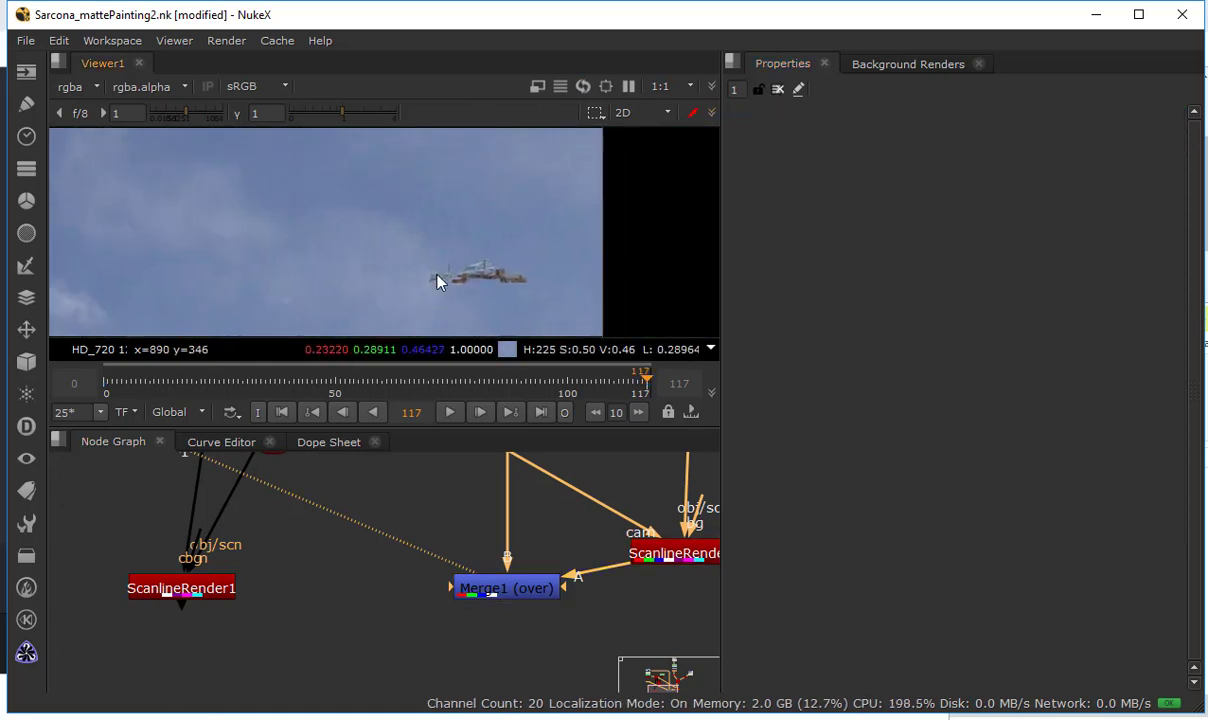
scroll(423, 213, down, 5)
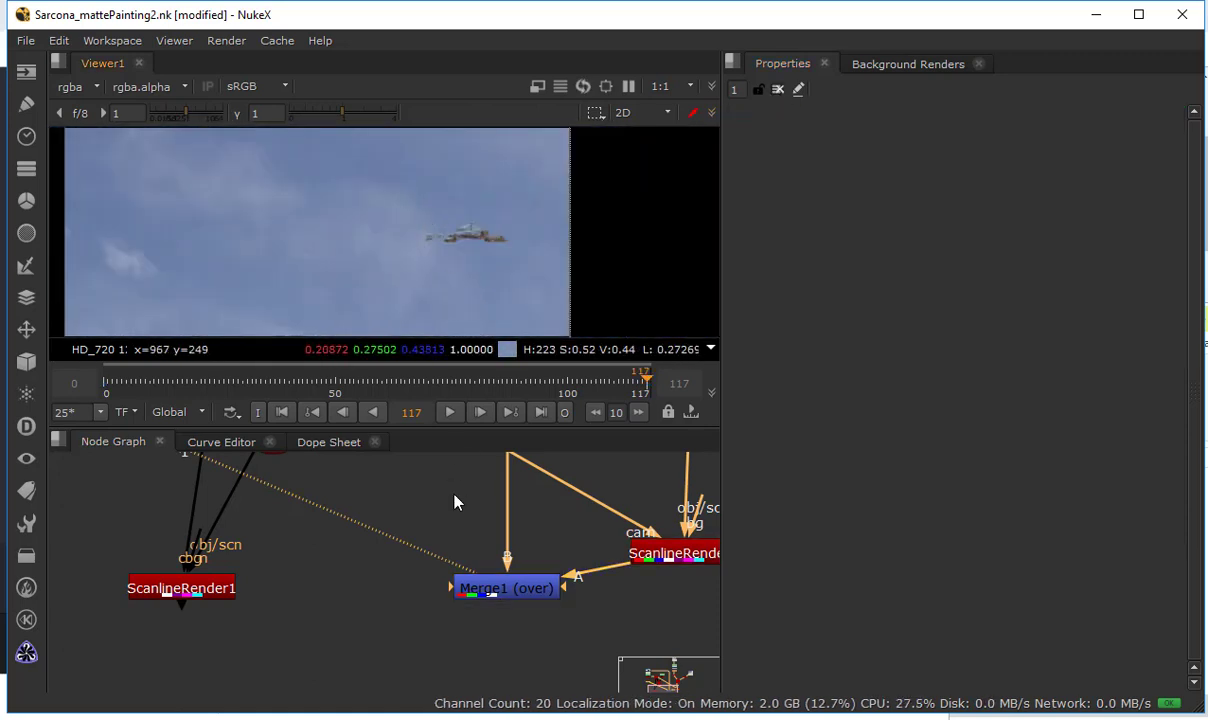
Connect Merge1's mask input to ScanlineRender1 so the roto matte limits the sky and buildings
middle_drag(535, 549, 653, 684)
scroll(411, 569, down, 1)
middle_drag(411, 569, 286, 491)
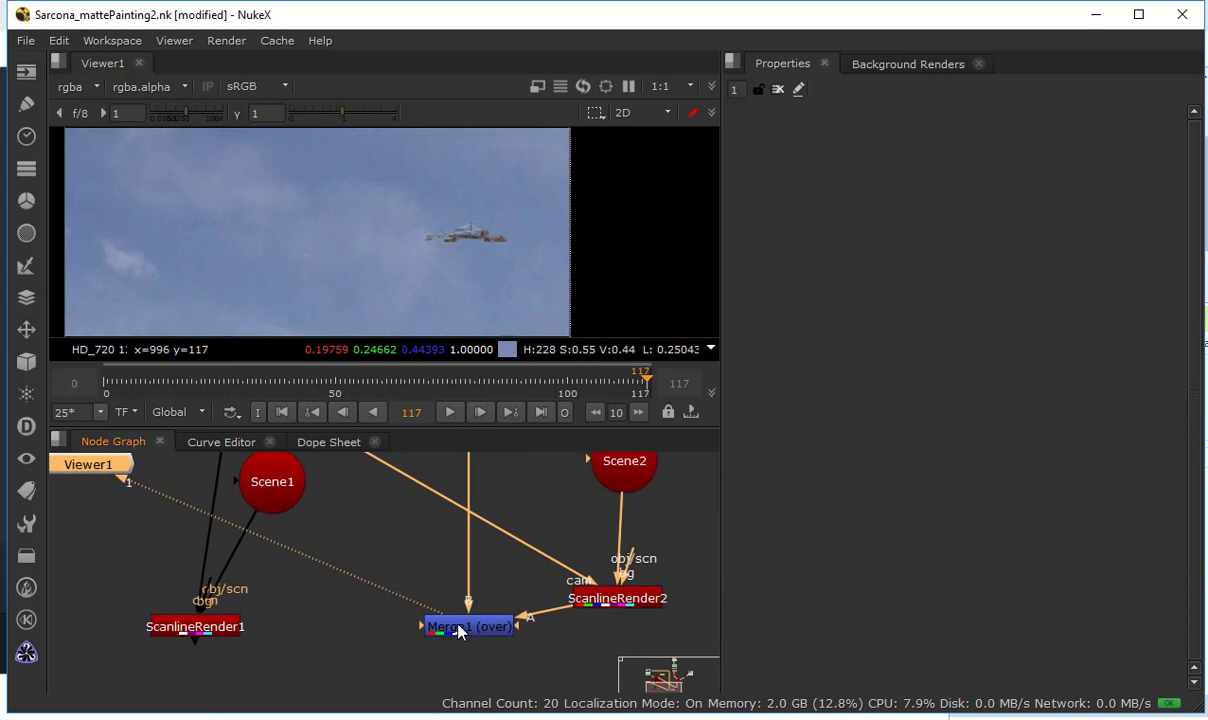
scroll(459, 631, up, 1)
key(space)
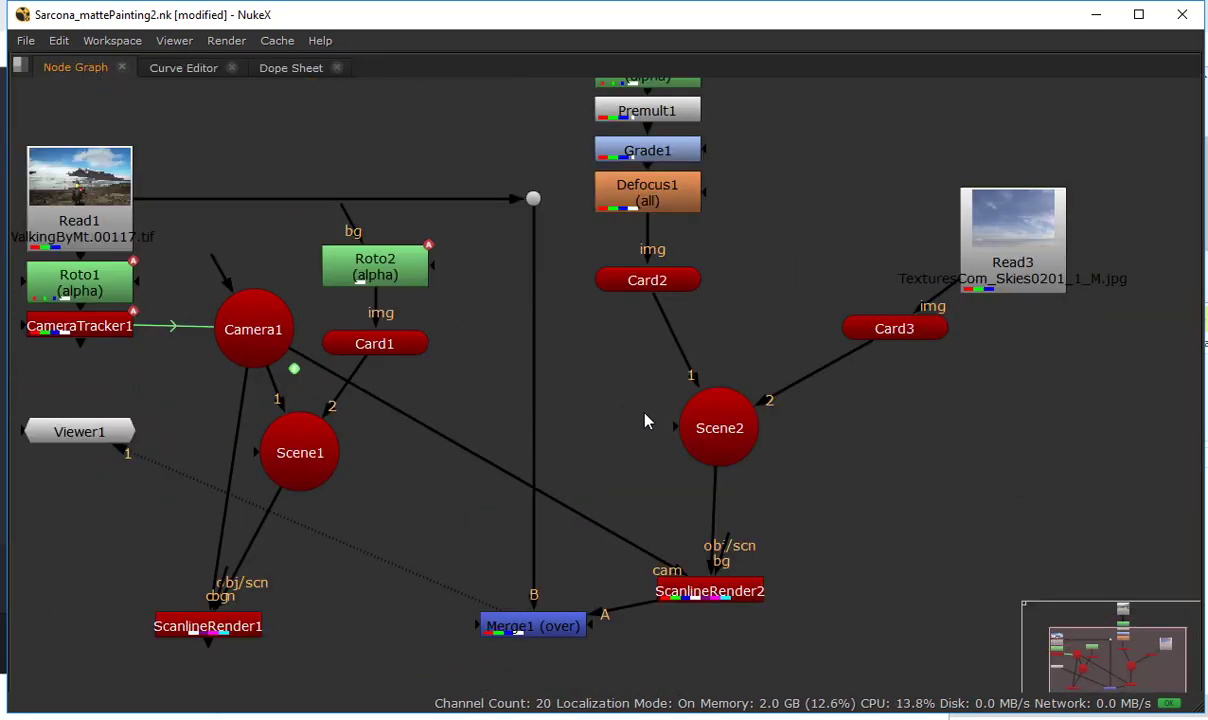
middle_drag(645, 421, 696, 421)
key(space)
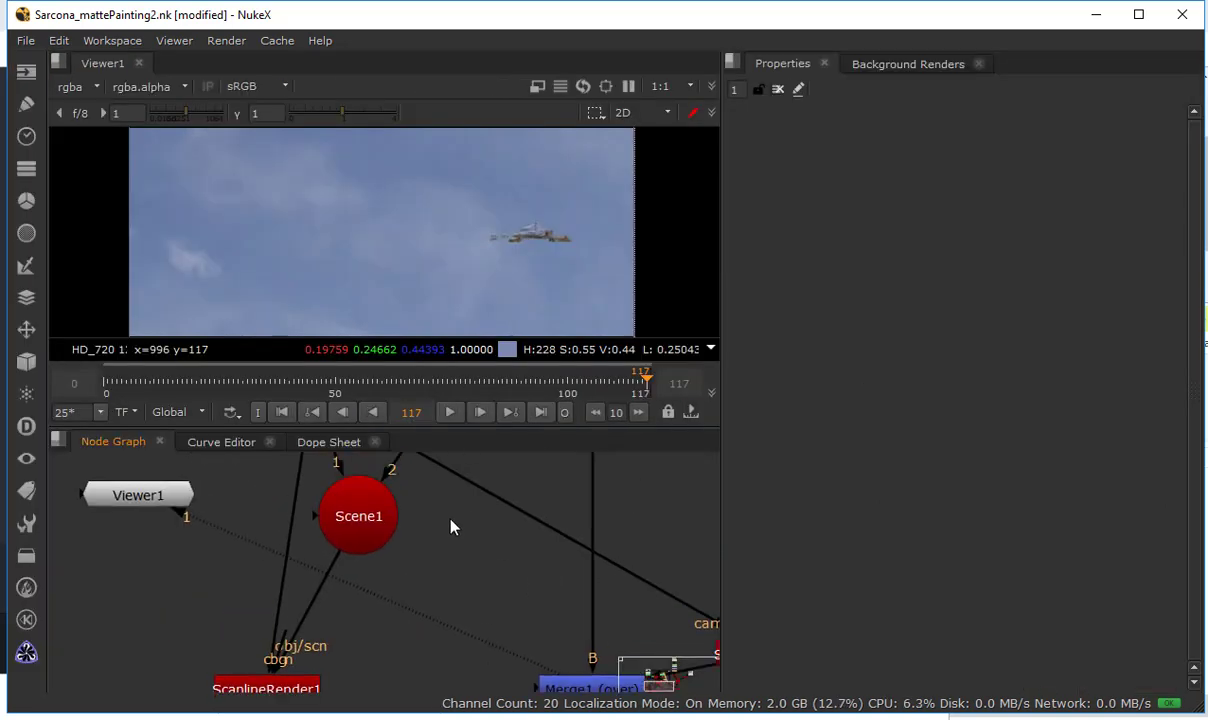
middle_drag(640, 582, 436, 510)
drag(450, 615, 87, 666)
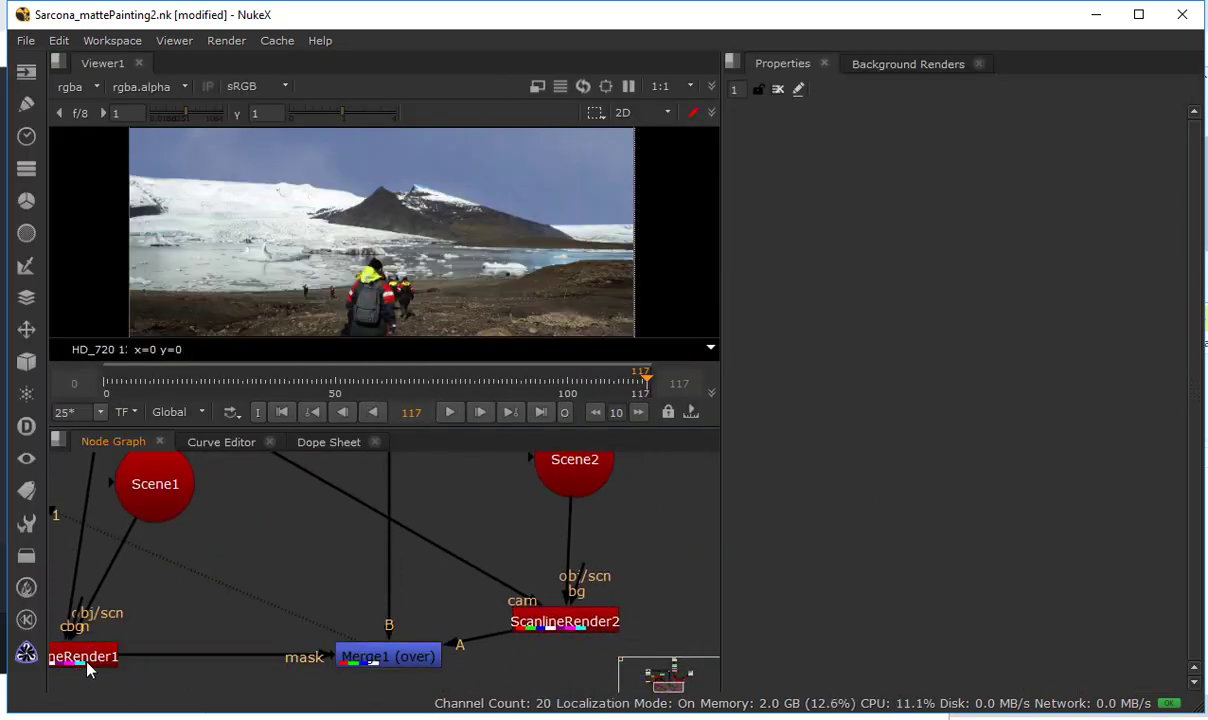
middle_drag(357, 590, 502, 584)
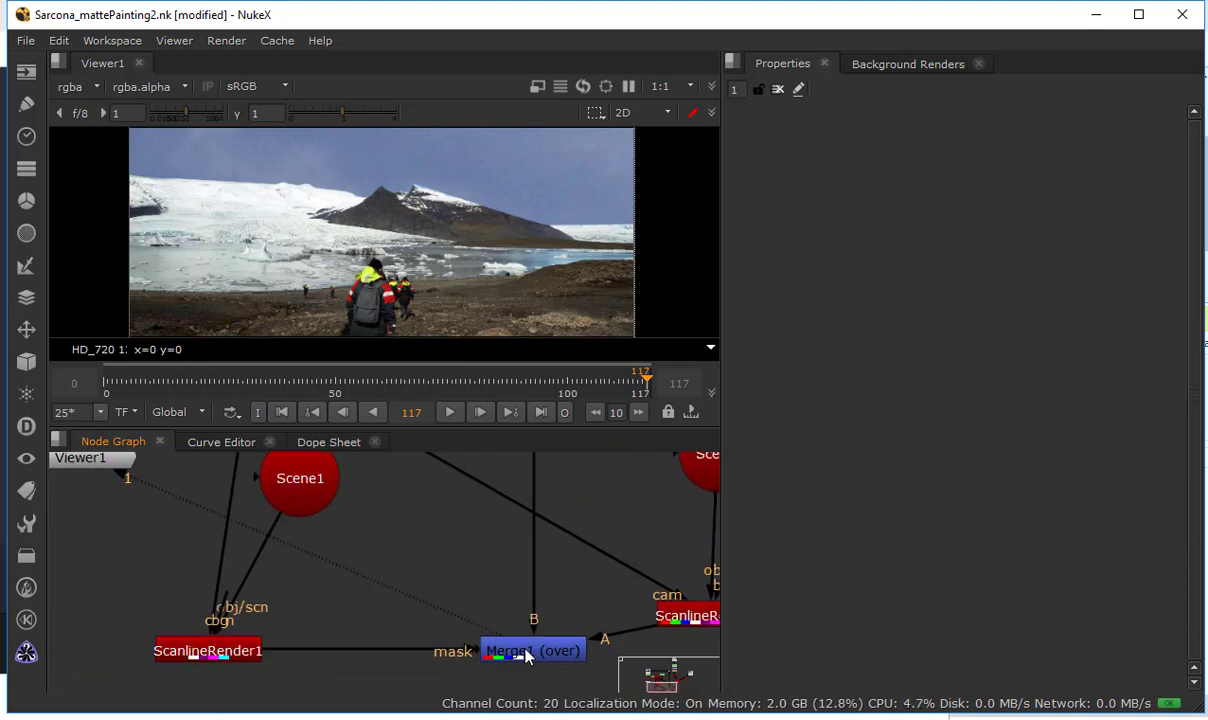
View the matte rendered by ScanlineRender1 and compare it with the masked Merge1 output
click(528, 655)
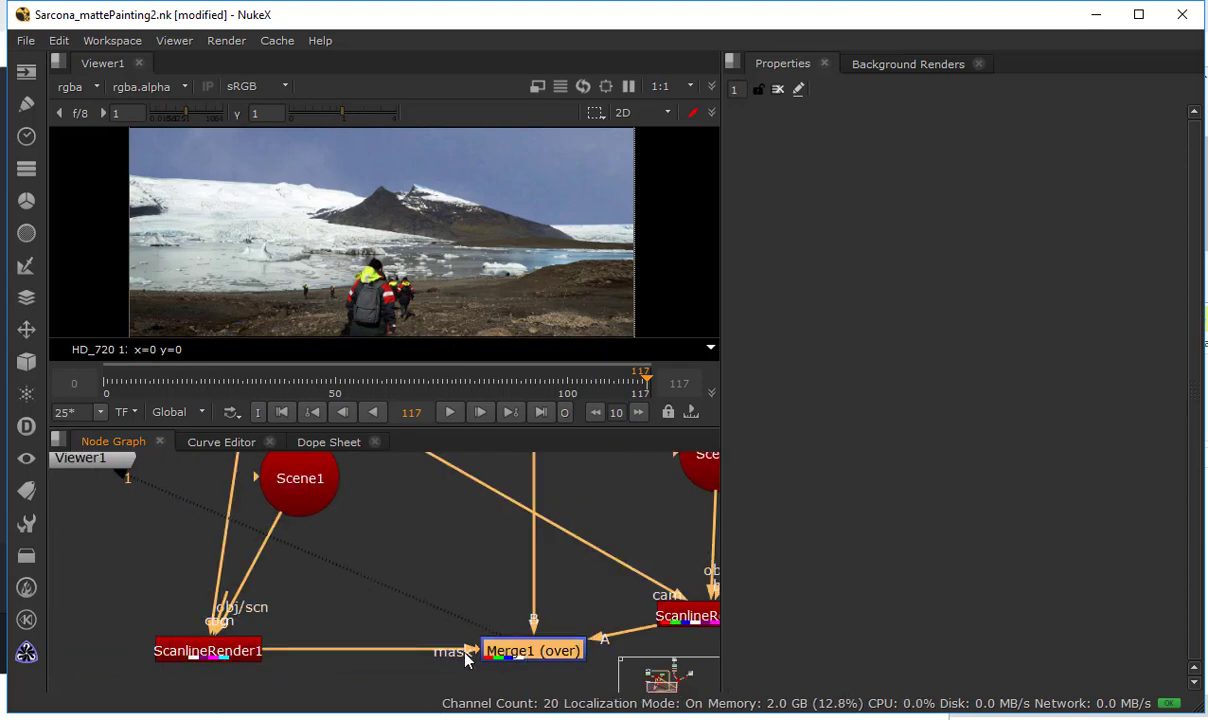
click(250, 653)
click(556, 657)
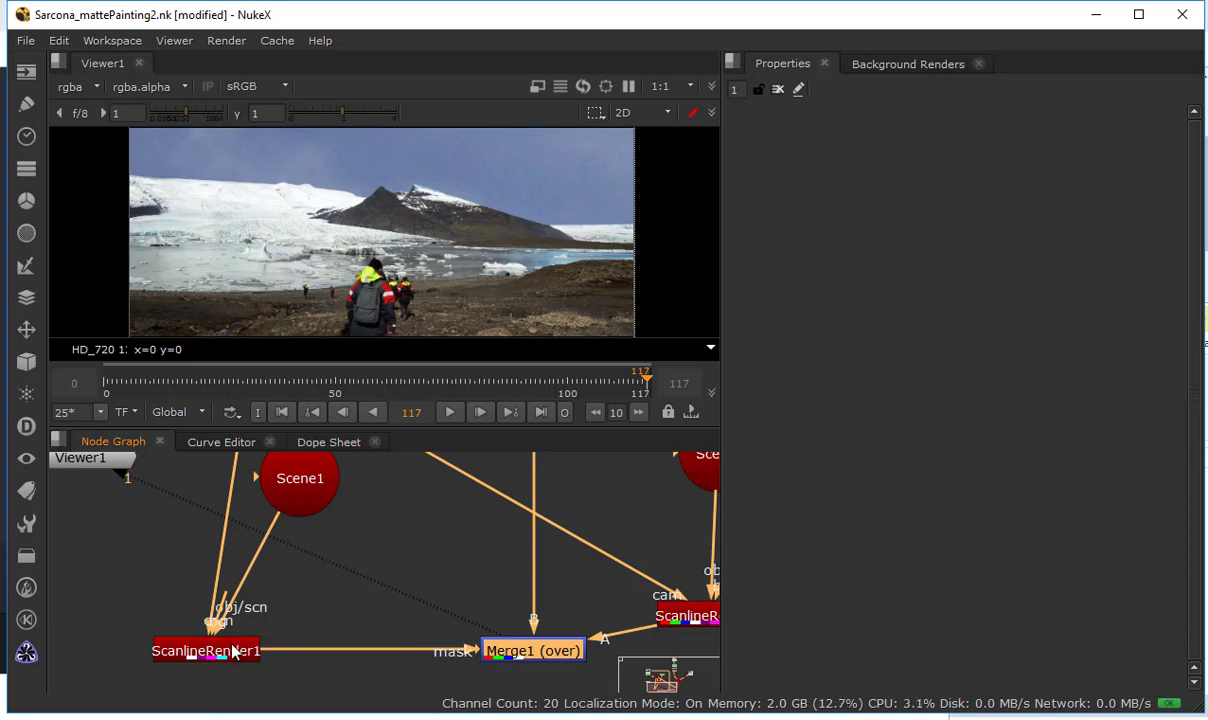
drag(127, 478, 206, 648)
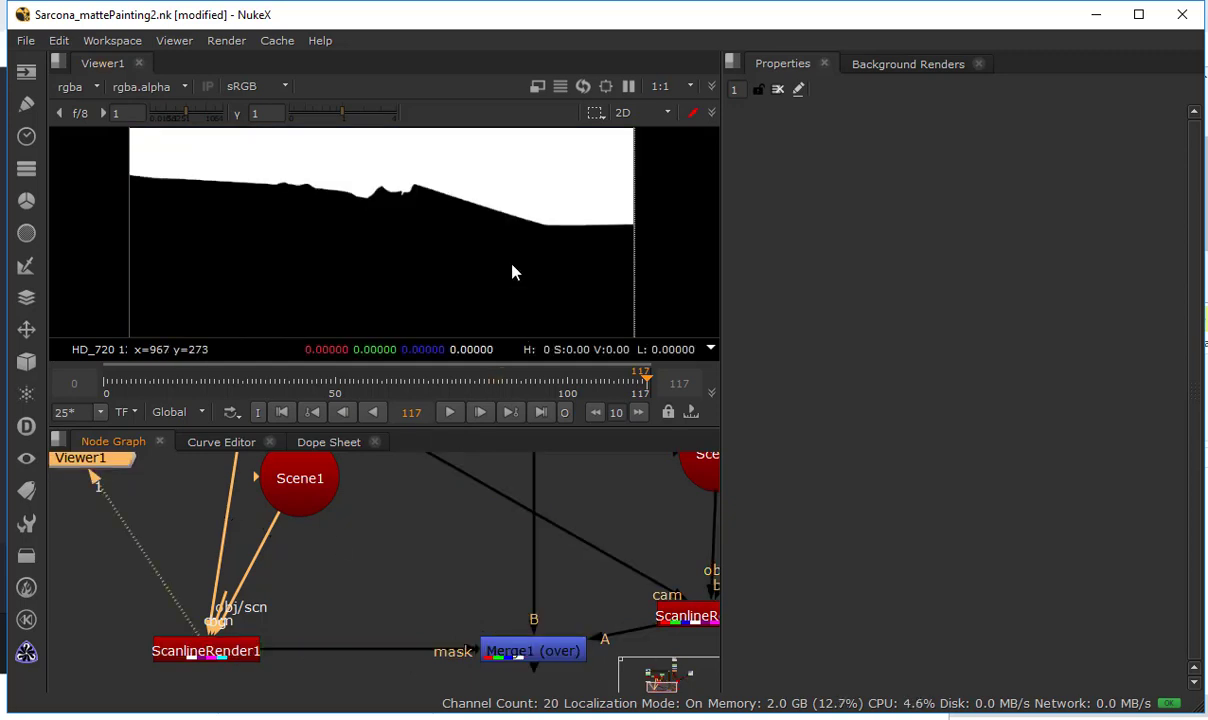
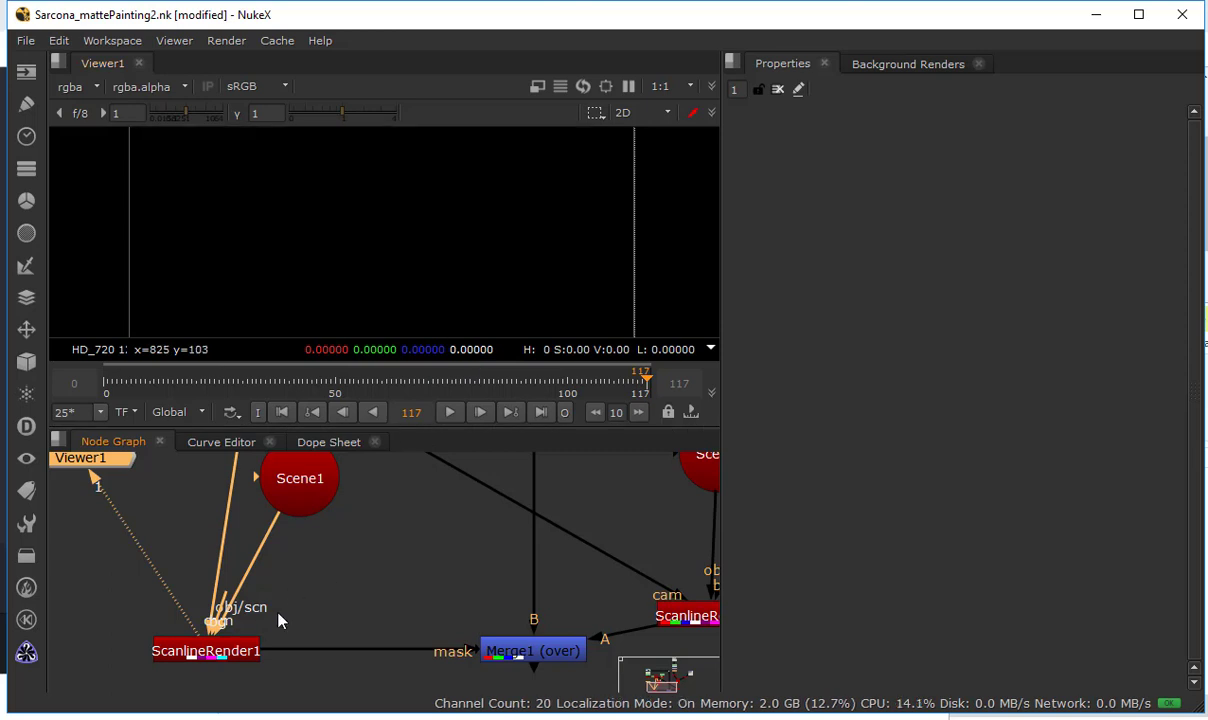
click(515, 650)
key(1)
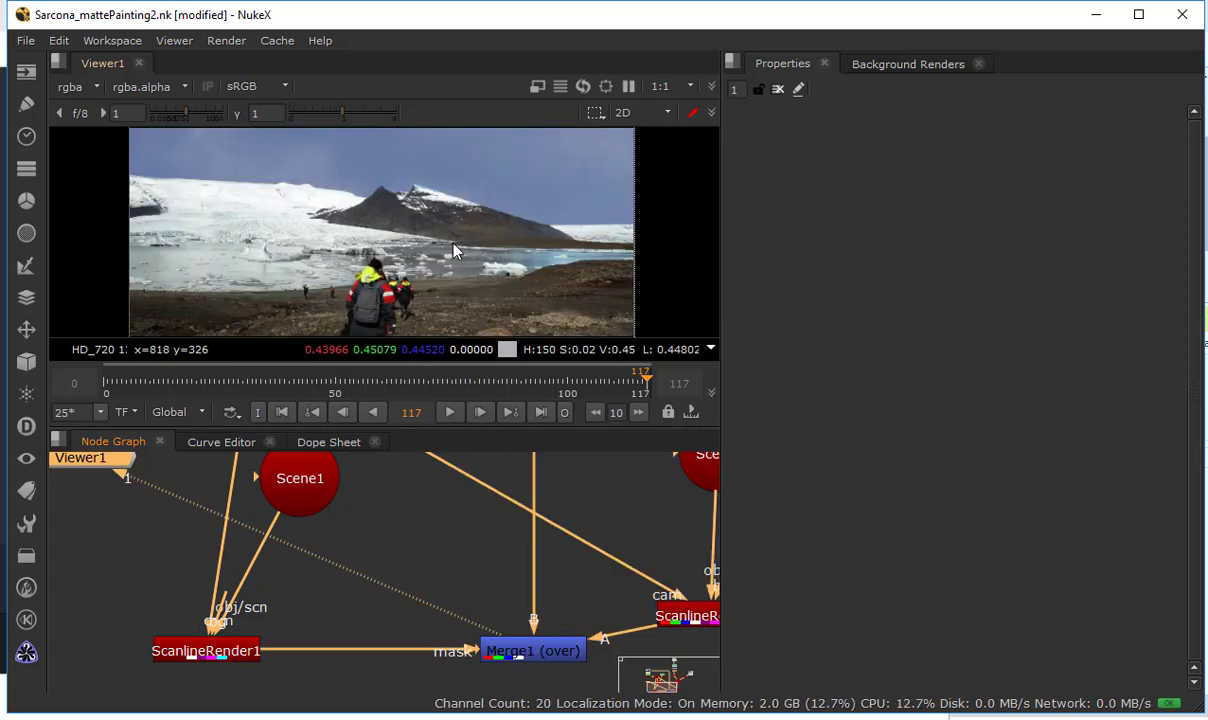
middle_drag(373, 533, 204, 537)
scroll(489, 185, down, 3)
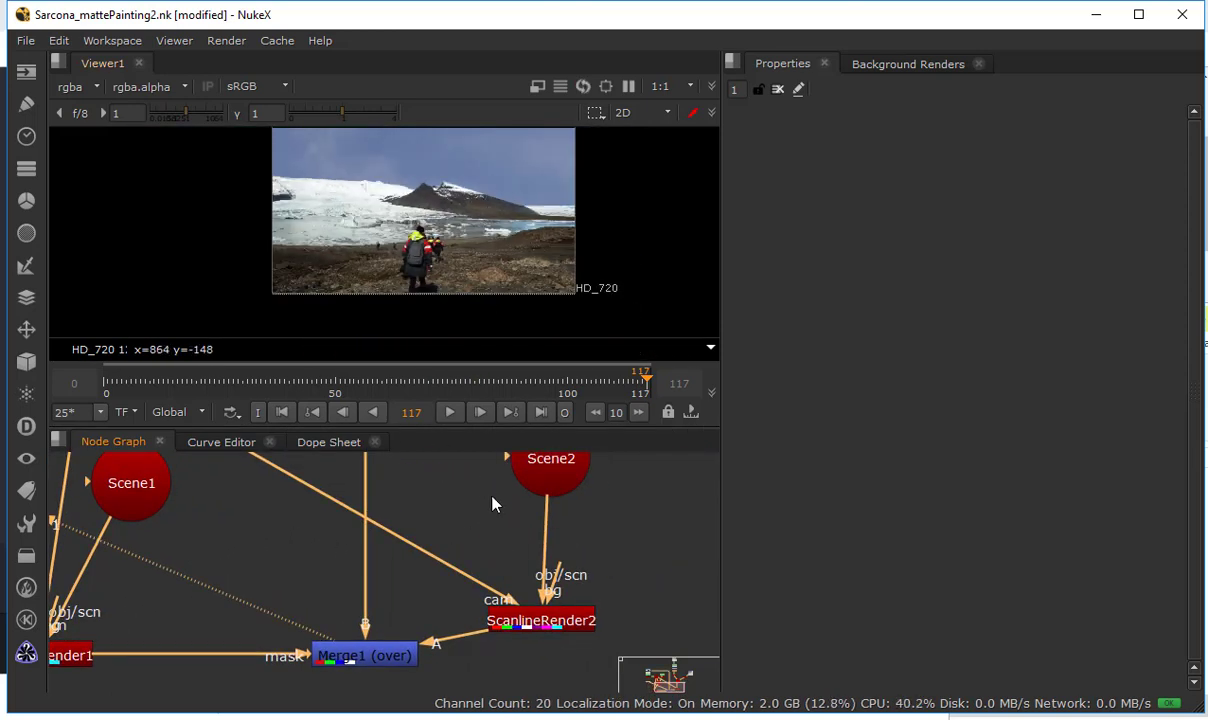
Disconnect the buildings card, Card2, from Scene2
middle_drag(493, 499, 473, 674)
middle_drag(530, 619, 490, 670)
key(space)
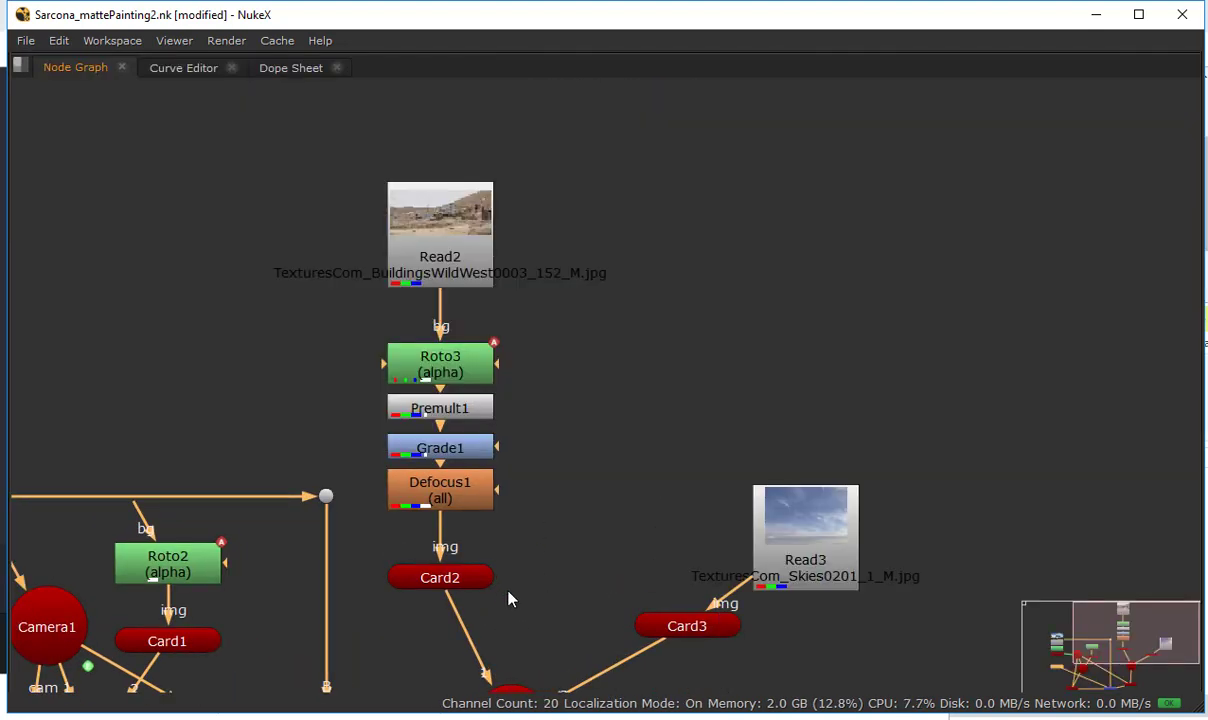
middle_drag(507, 598, 685, 350)
drag(402, 337, 570, 435)
scroll(716, 465, down, 3)
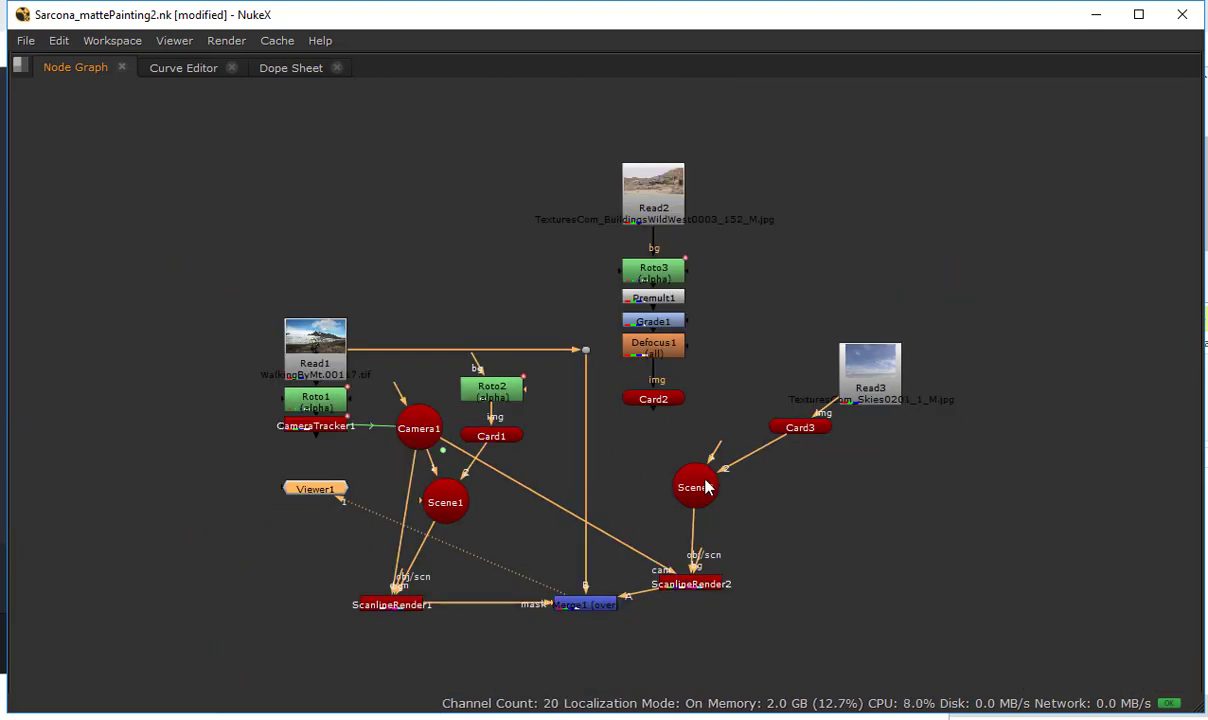
Rearrange the graph with the sky branch aligned in a column beside Camera1 and the buildings branch on its far side
drag(700, 478, 862, 549)
click(800, 427)
key(l)
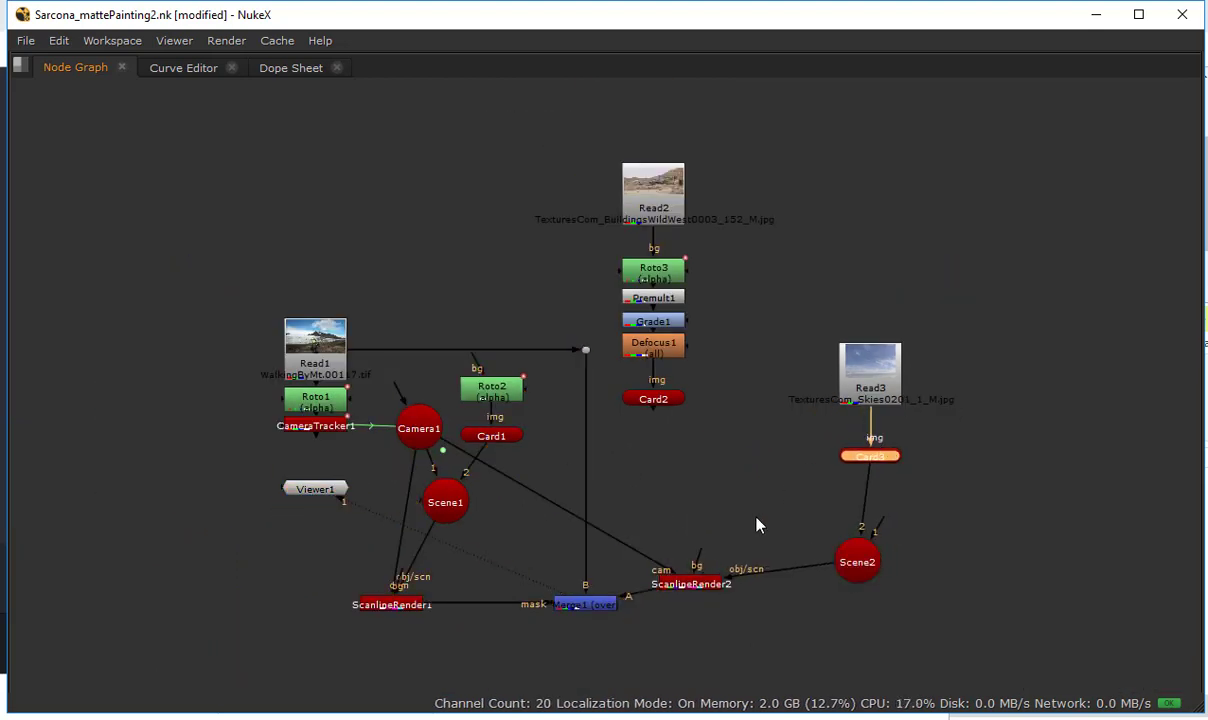
ctrl+drag(707, 586, 882, 640)
drag(897, 562, 677, 353)
scroll(880, 538, up, 3)
scroll(596, 402, down, 5)
ctrl+drag(585, 365, 994, 571)
middle_drag(870, 483, 741, 316)
Duplicate Scene2 beneath Card2 and connect Card2 to the copy as input 1
click(706, 360)
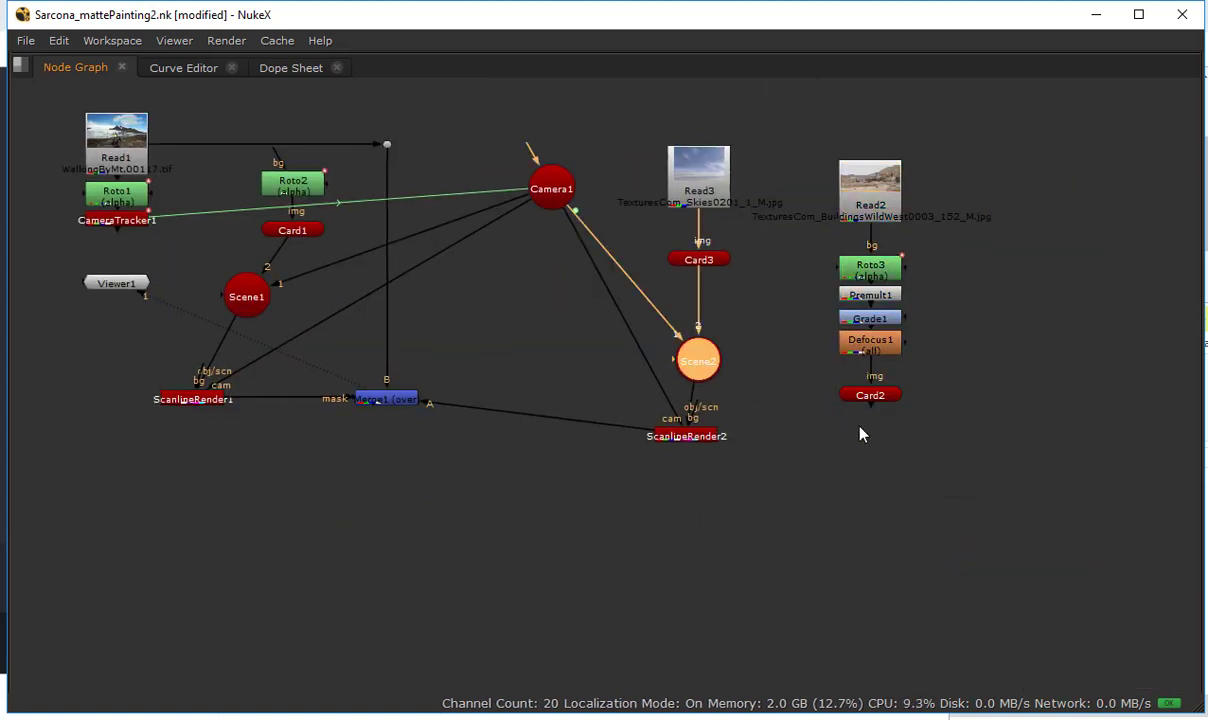
key(alt+c)
drag(950, 448, 852, 492)
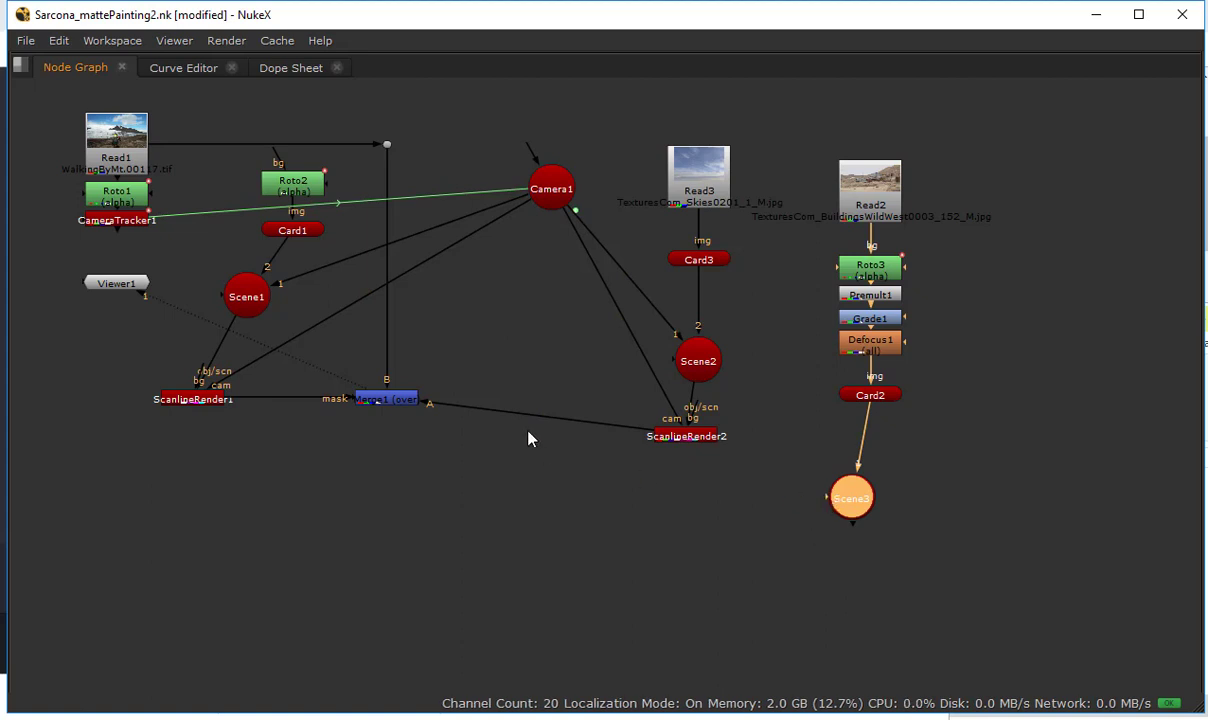
Duplicate ScanlineRender2, wire the copy to Scene3 as obj/scn and Camera1 as cam, and place it below ScanlineRender2
click(677, 440)
click(775, 578)
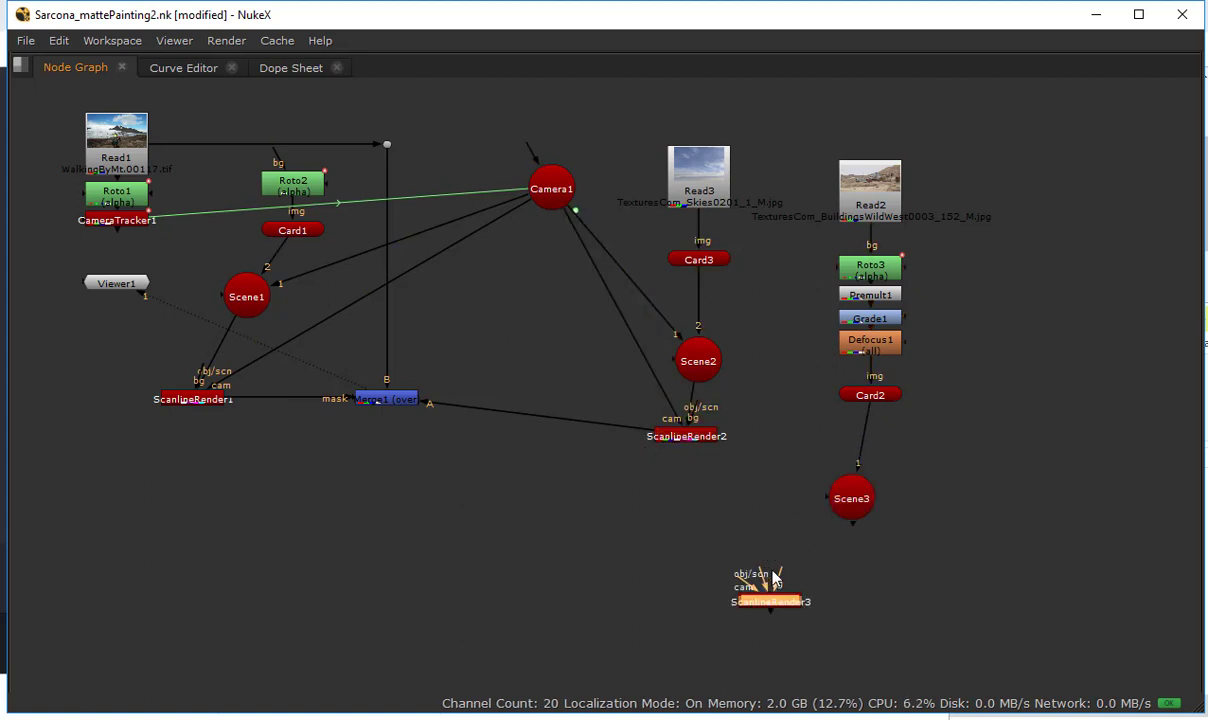
drag(757, 576, 852, 498)
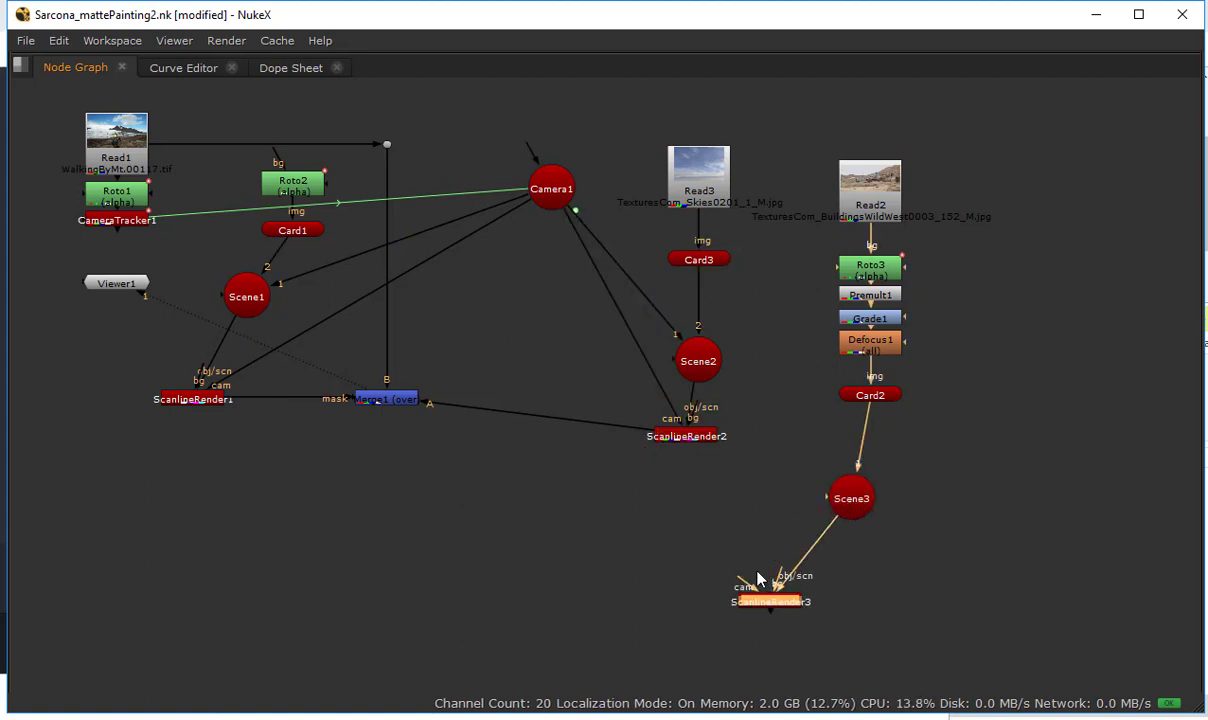
drag(742, 581, 552, 192)
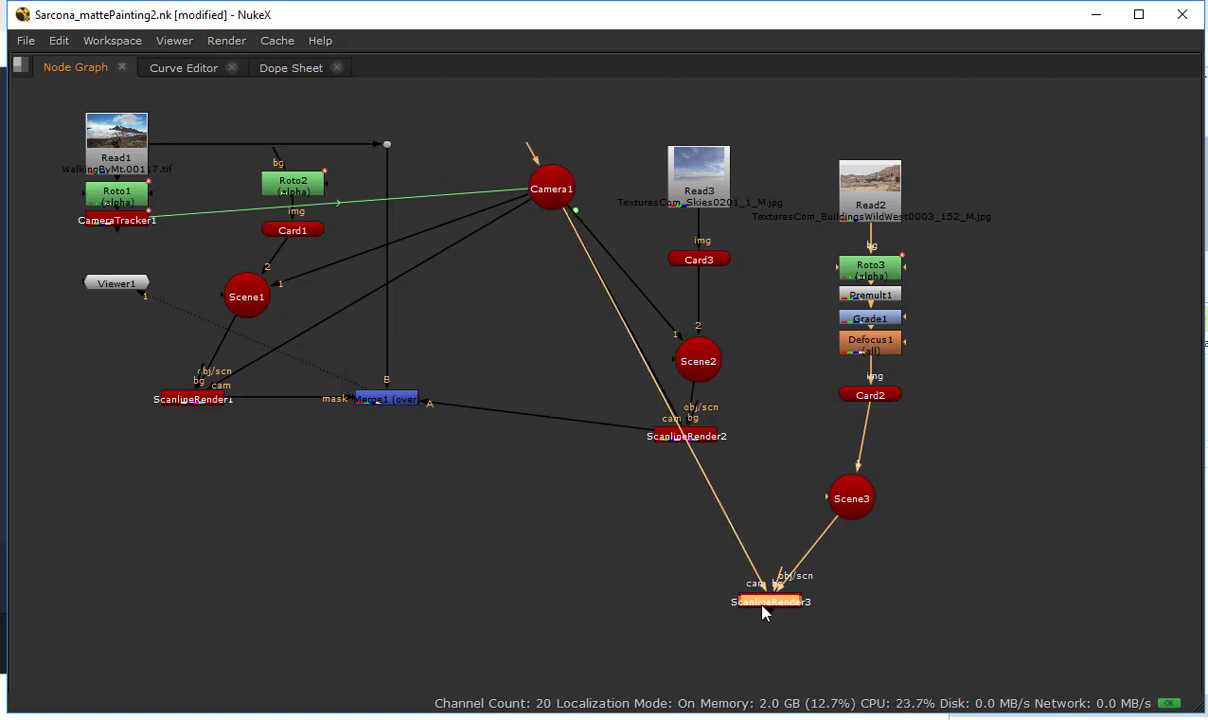
drag(748, 606, 665, 571)
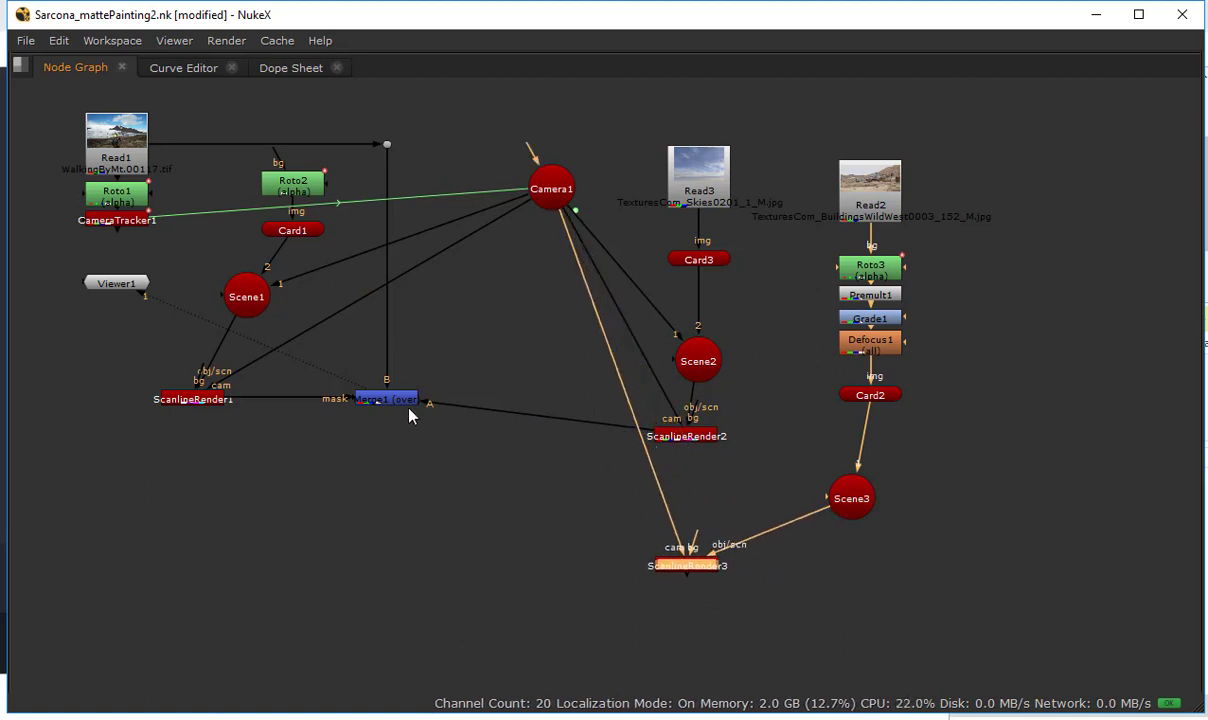
Move Merge1 lower, add a second Merge with ScanlineRender3 as A and Merge1 as B, and view its output
drag(410, 403, 410, 454)
drag(399, 515, 404, 547)
key(m)
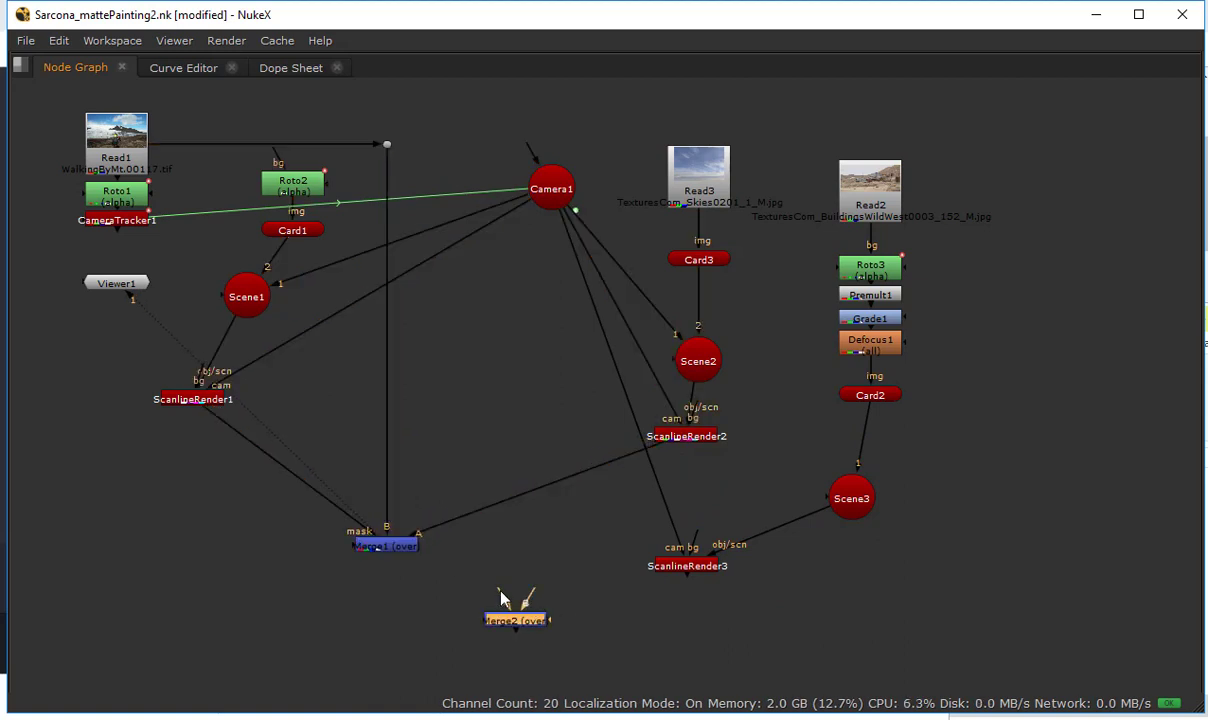
drag(660, 576, 662, 570)
drag(521, 600, 398, 548)
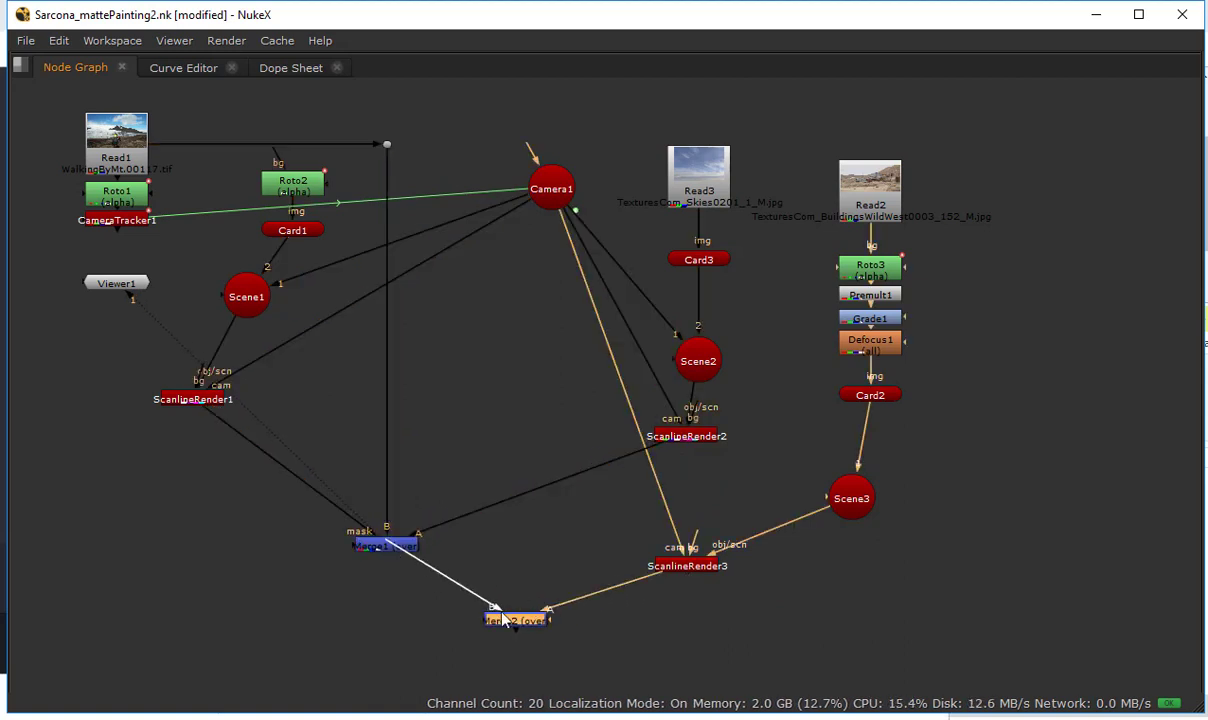
key(1)
key(Tab)
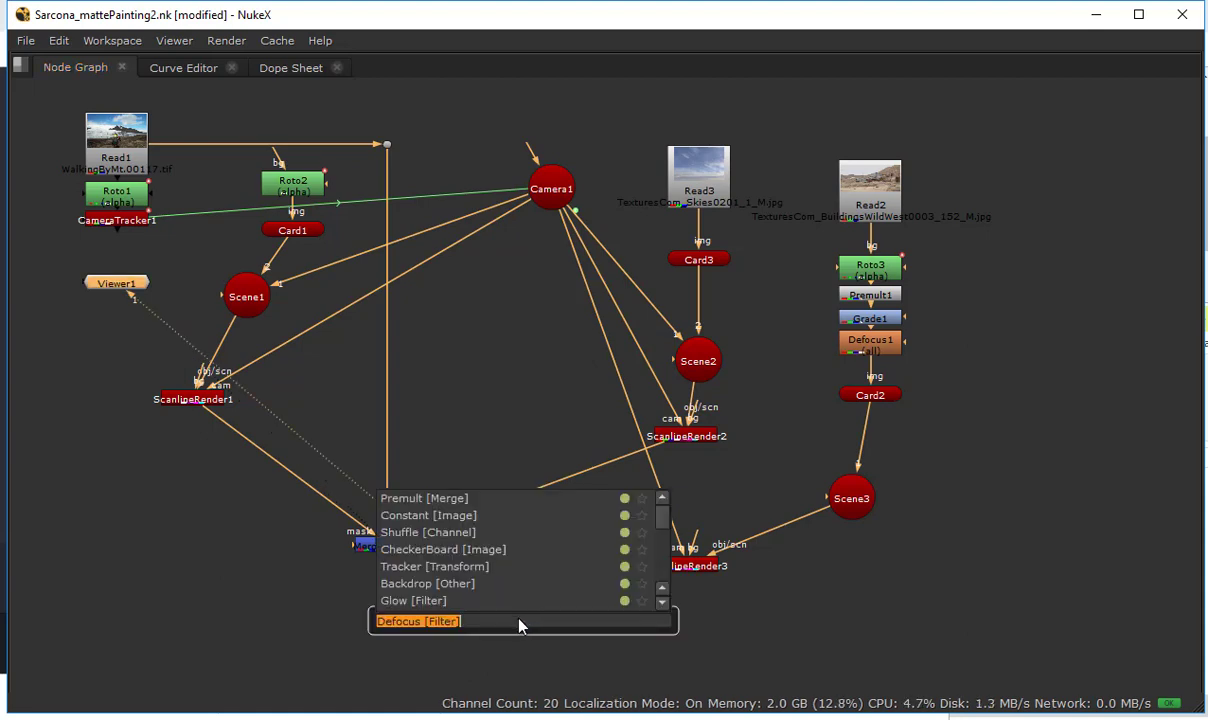
click(526, 669)
key(Tab)
key(BackSpace)
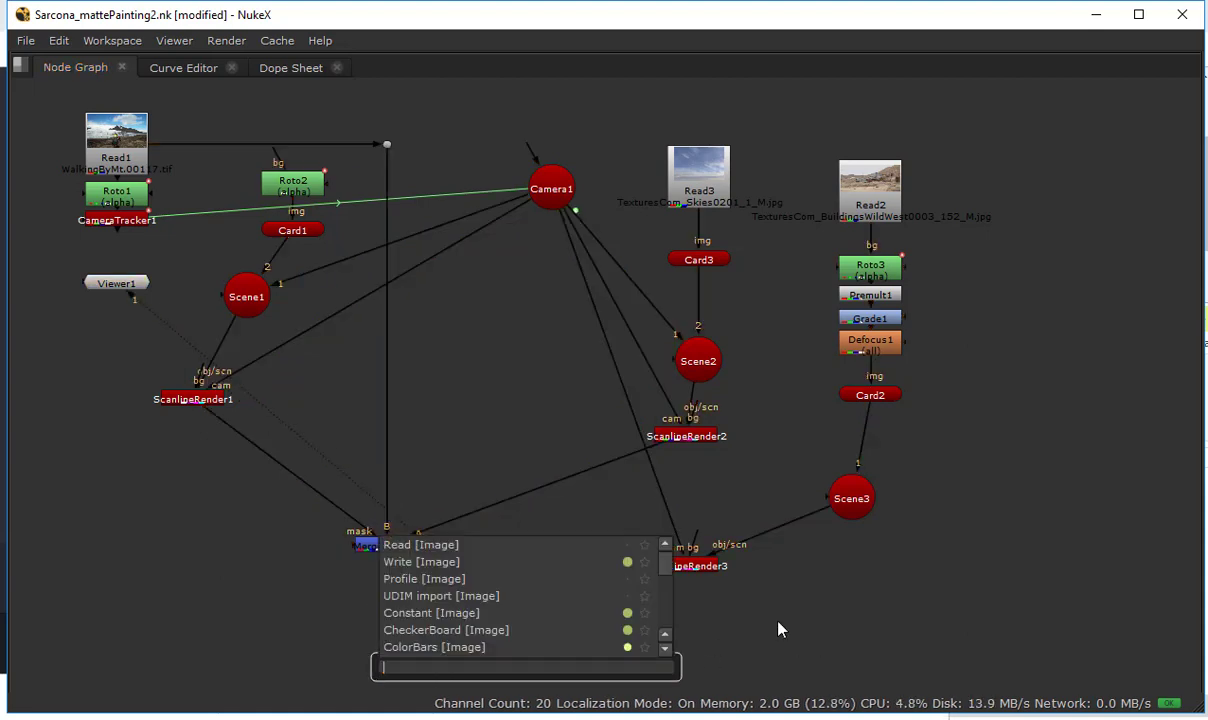
key(Escape)
Inspect the buildings along the far shore in the Merge2 composite
key(space)
middle_drag(515, 550, 438, 591)
scroll(540, 284, up, 4)
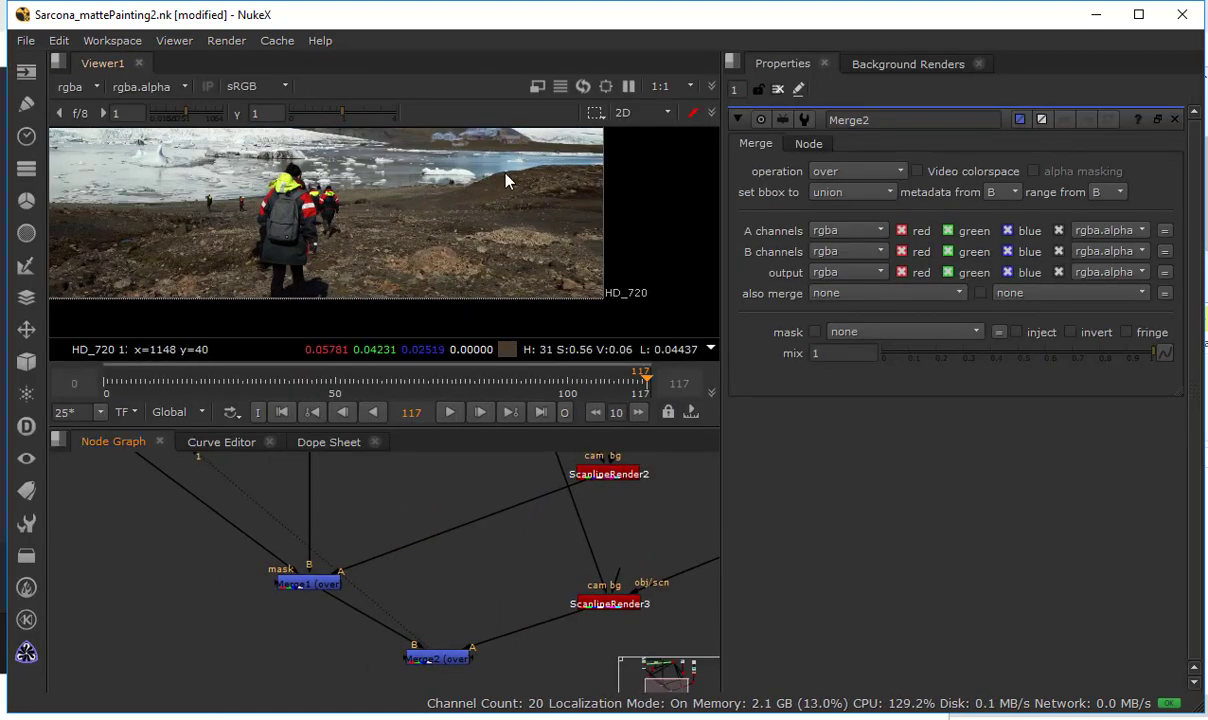
middle_drag(494, 142, 545, 243)
middle_drag(545, 175, 582, 202)
scroll(545, 280, up, 3)
Stack Roto2, Card1 and Scene1 closely above ScanlineRender1 and move this matte branch beneath Viewer1
key(space)
middle_drag(522, 460, 536, 526)
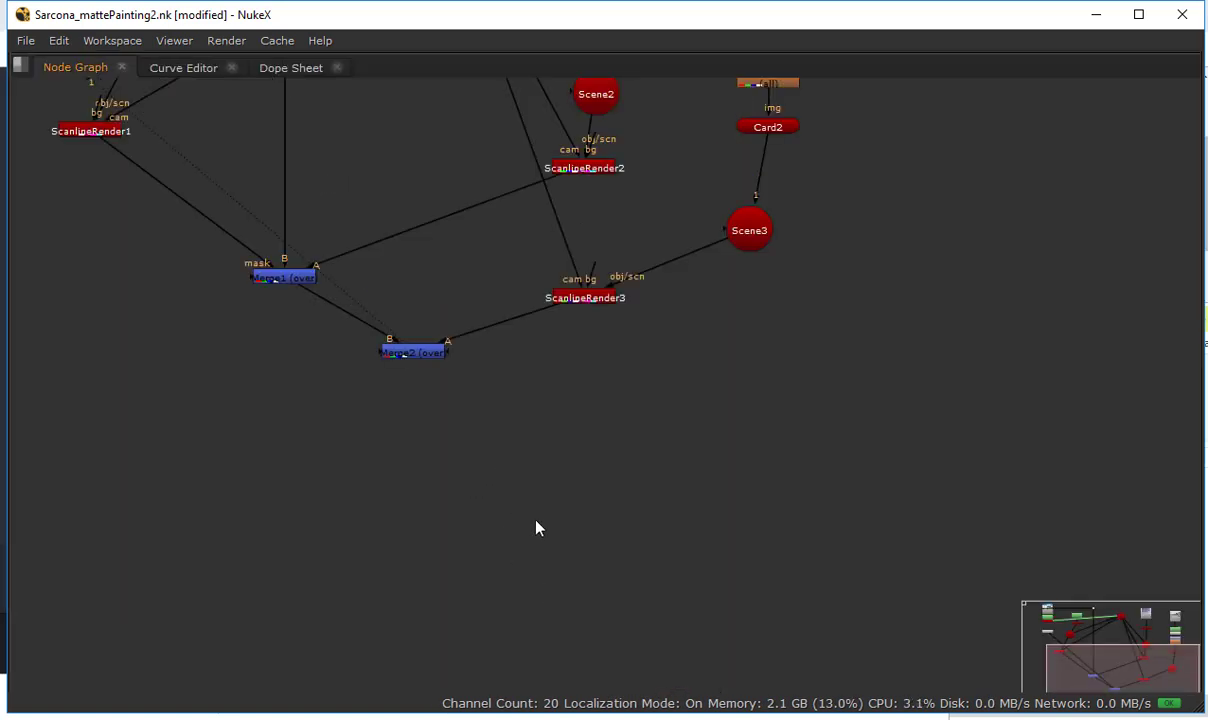
middle_drag(402, 132, 550, 492)
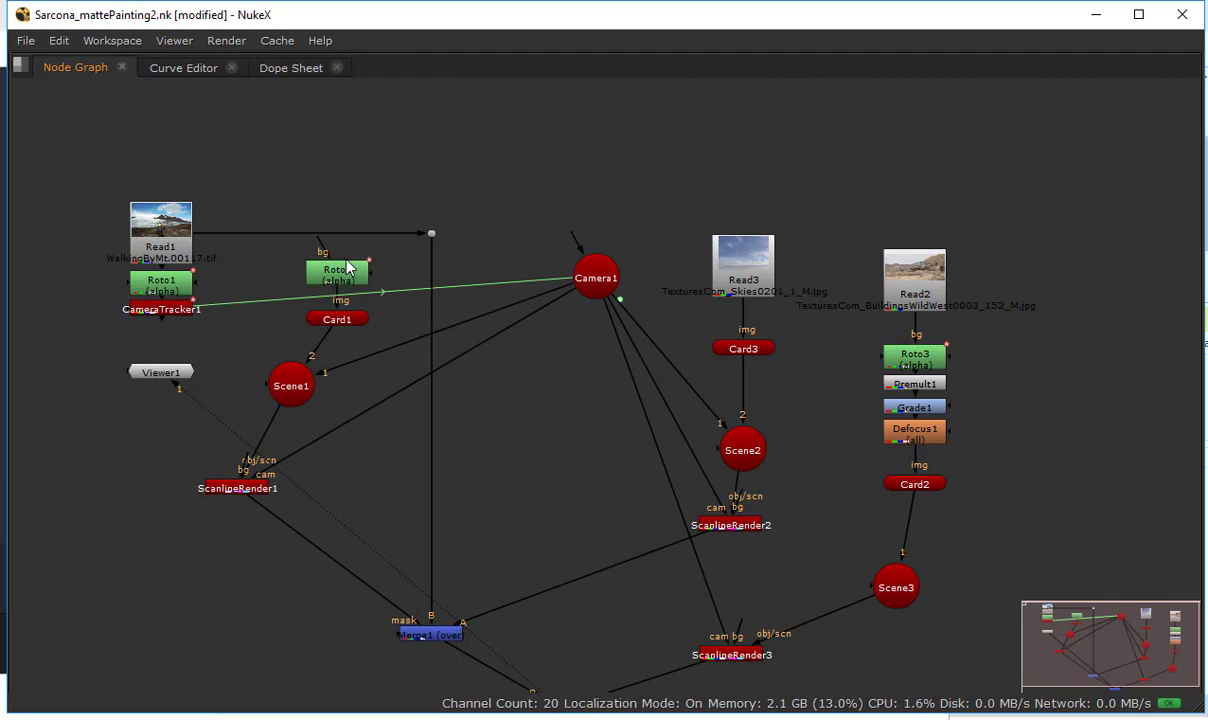
drag(306, 379, 340, 438)
drag(333, 320, 265, 402)
drag(334, 446, 234, 452)
drag(333, 285, 264, 386)
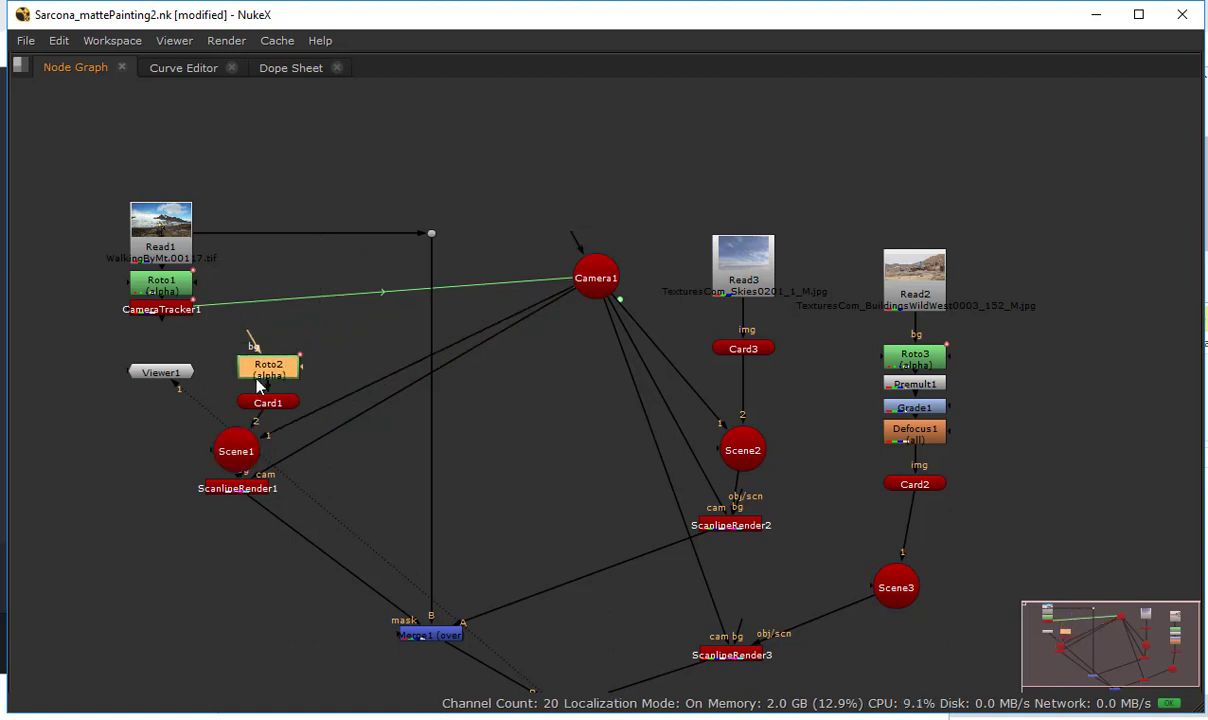
drag(326, 342, 181, 558)
drag(240, 500, 130, 591)
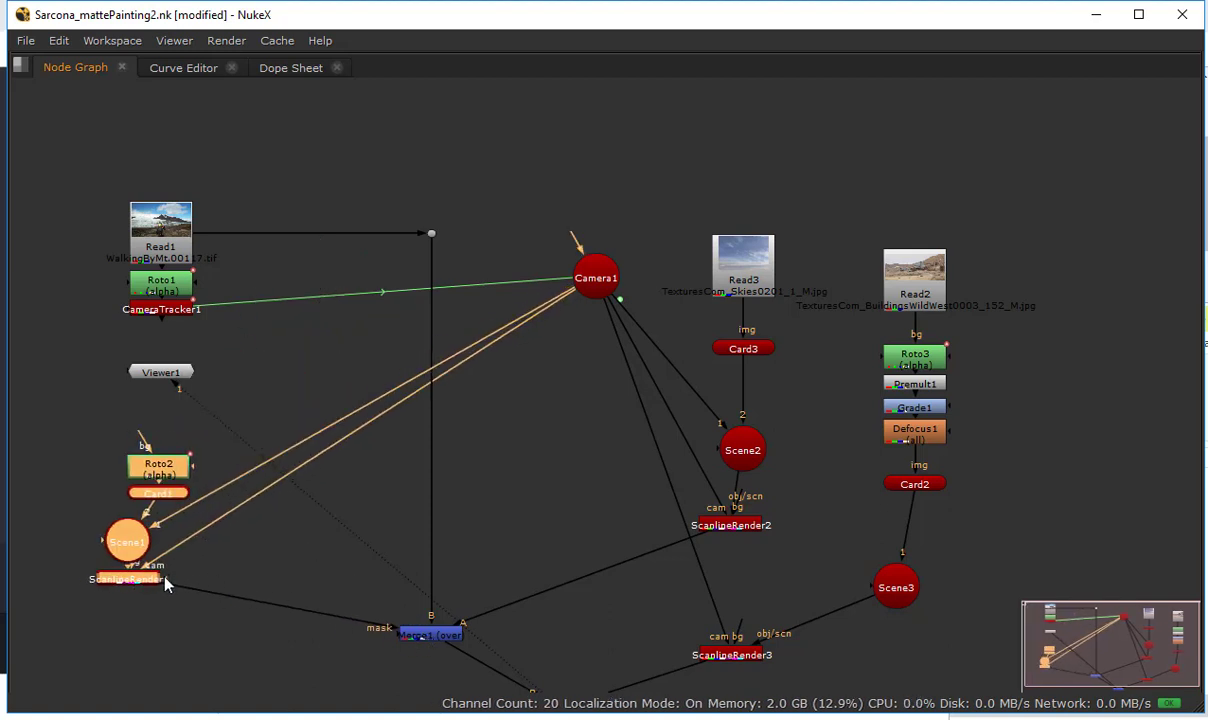
Shift Camera1 and the sky branch away from the buildings branch, and line up Scene3 and ScanlineRender3 beneath Card2
middle_drag(514, 524, 655, 437)
drag(626, 116, 787, 470)
drag(793, 580, 970, 598)
drag(955, 527, 966, 527)
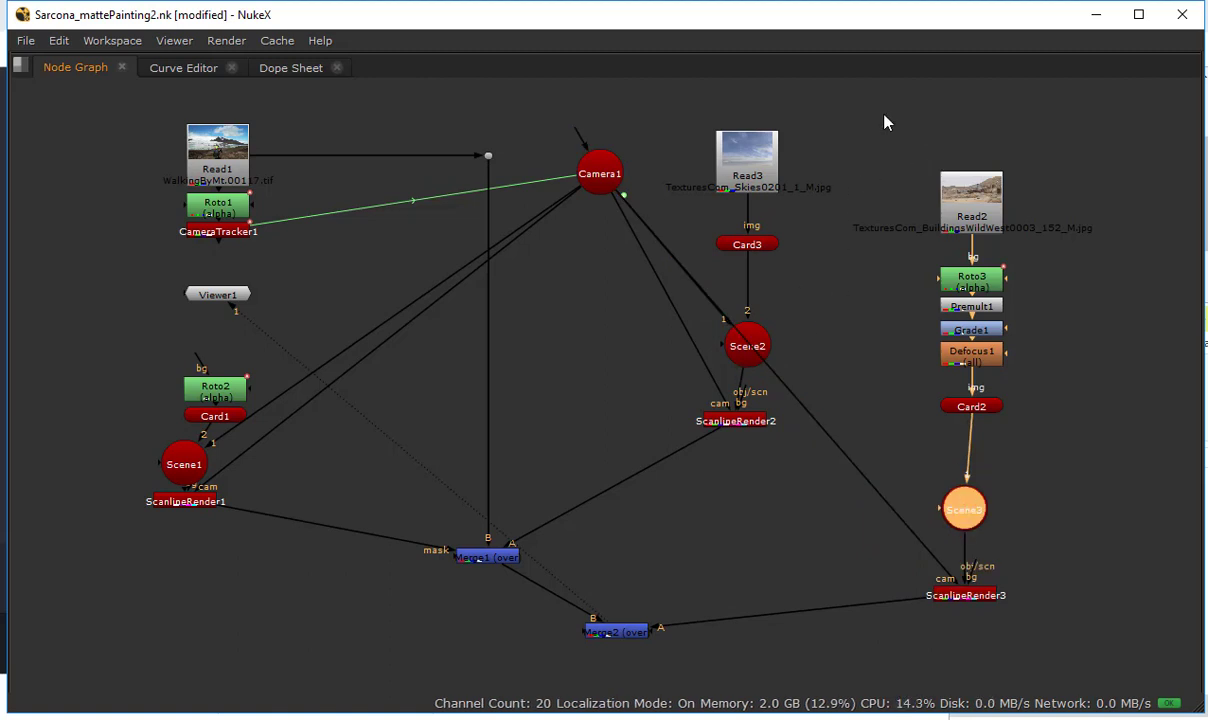
drag(882, 119, 1006, 660)
Examine the whole Merge2 composite in the enlarged viewer, including the sky edge along the mountains and glacier
key(space)
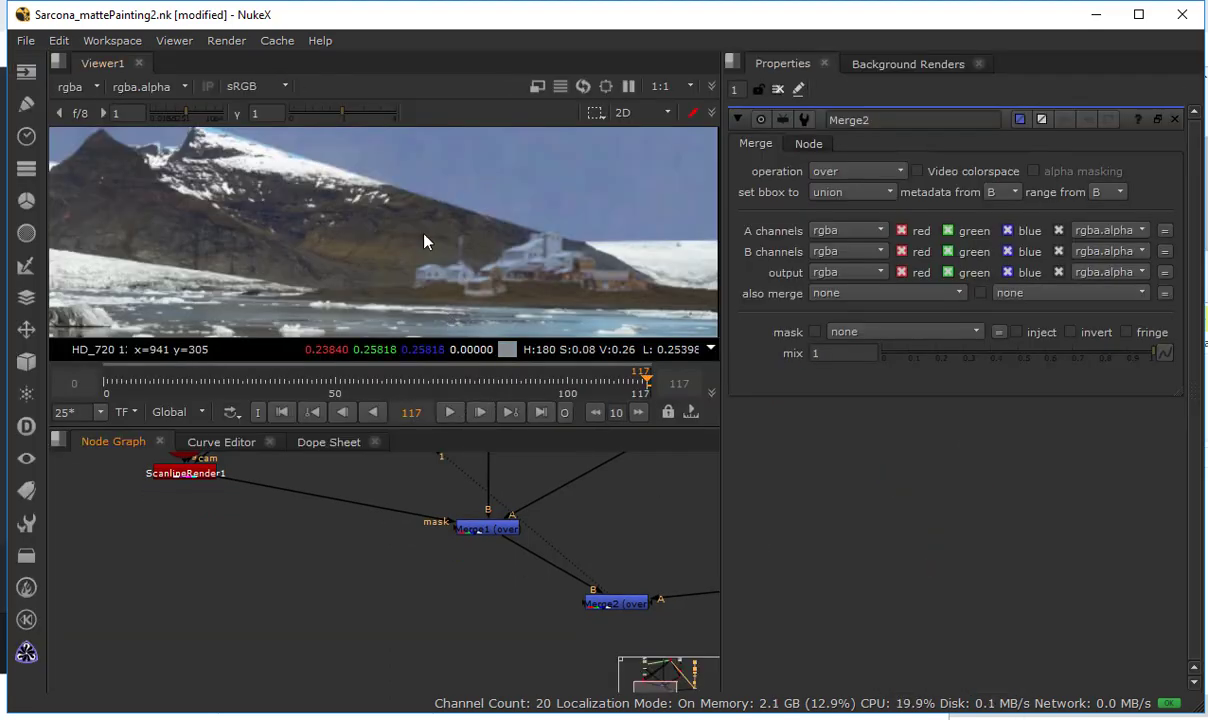
key(space)
key(f)
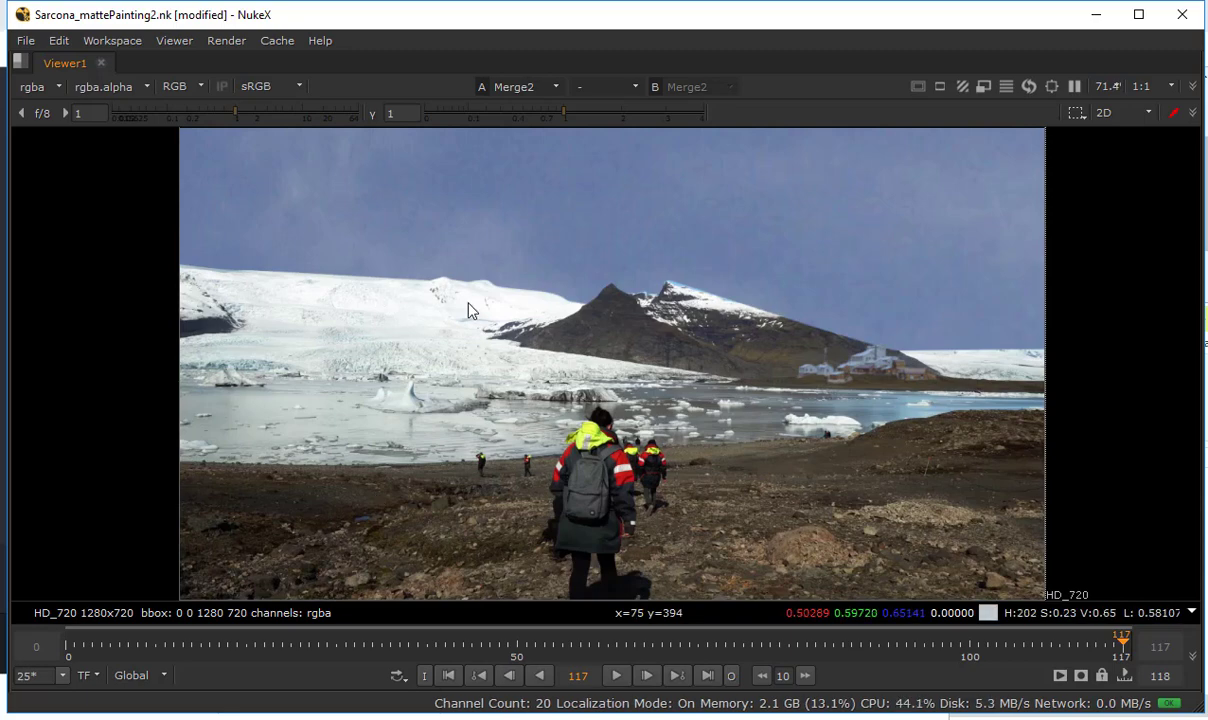
middle_drag(788, 203, 744, 360)
scroll(744, 360, down, 1)
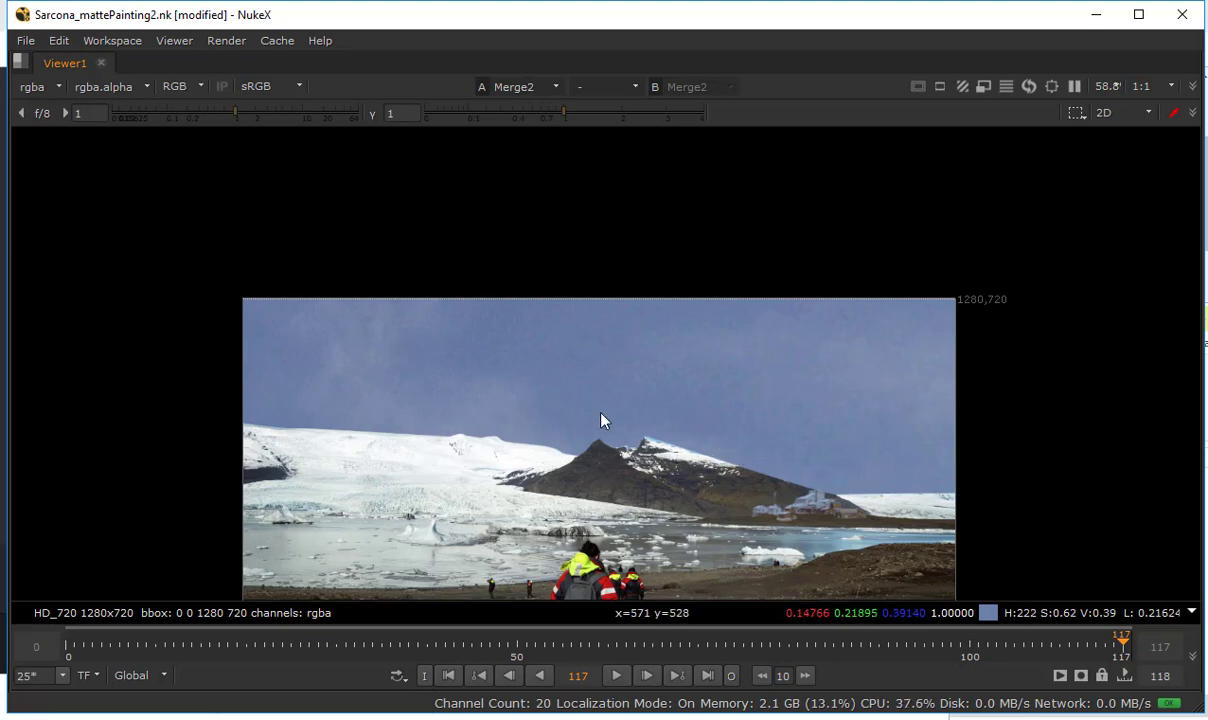
key(space)
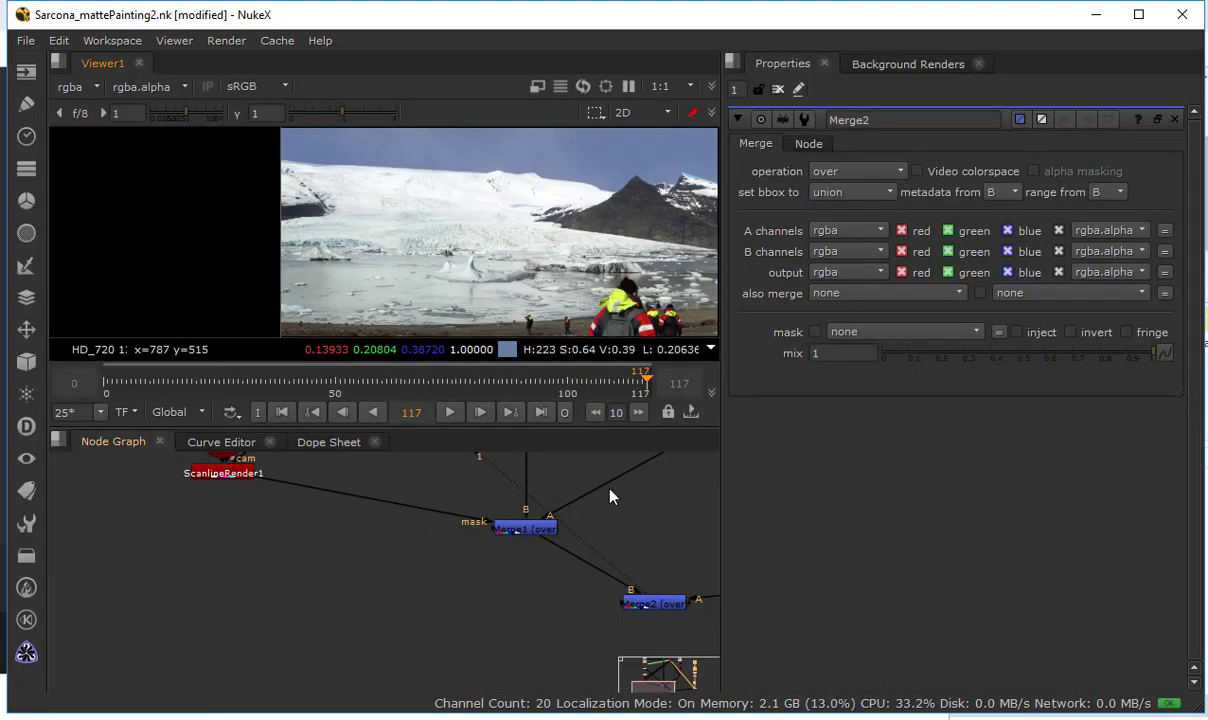
middle_drag(609, 496, 410, 596)
scroll(524, 531, up, 3)
key(Tab)
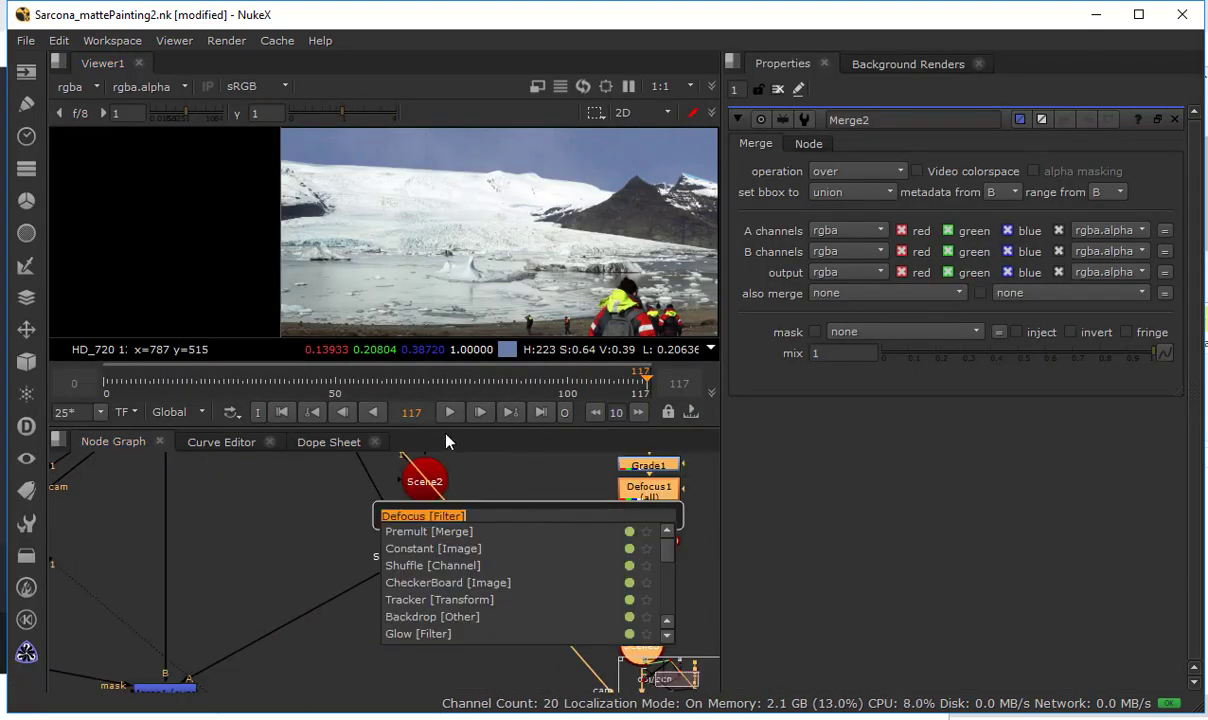
Switch to the browser and search textures.com for "spaceship"
key(alt+Tab)
key(alt+Tab)
scroll(345, 270, up, 3)
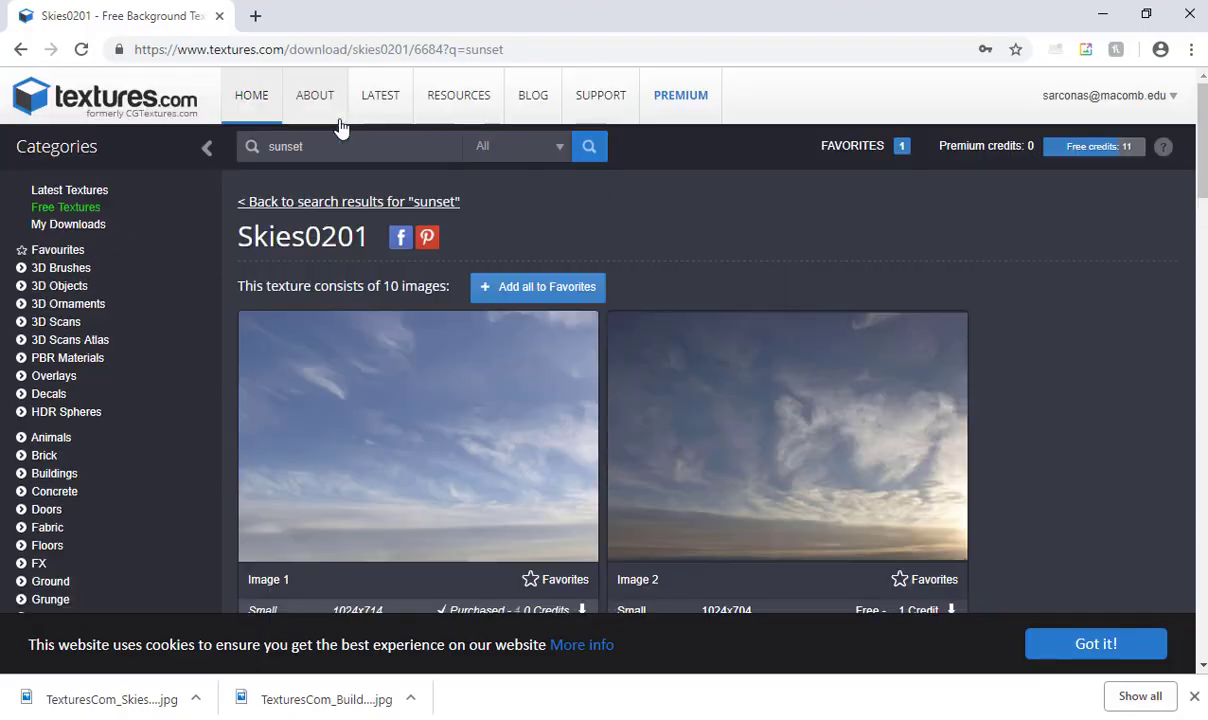
text(spaceship)
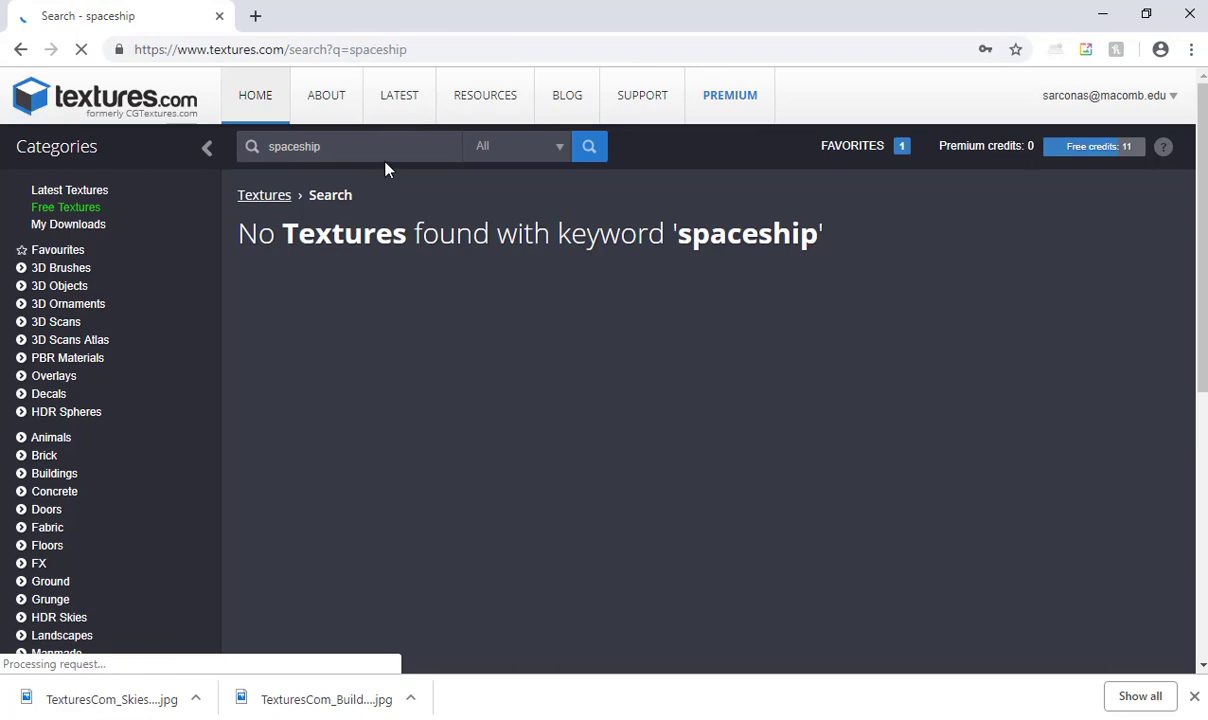
Open google.com in a new browser tab and run a web search for "spaceship"
drag(376, 155, 162, 168)
key(ctrl+t)
text(google.com)
key(Return)
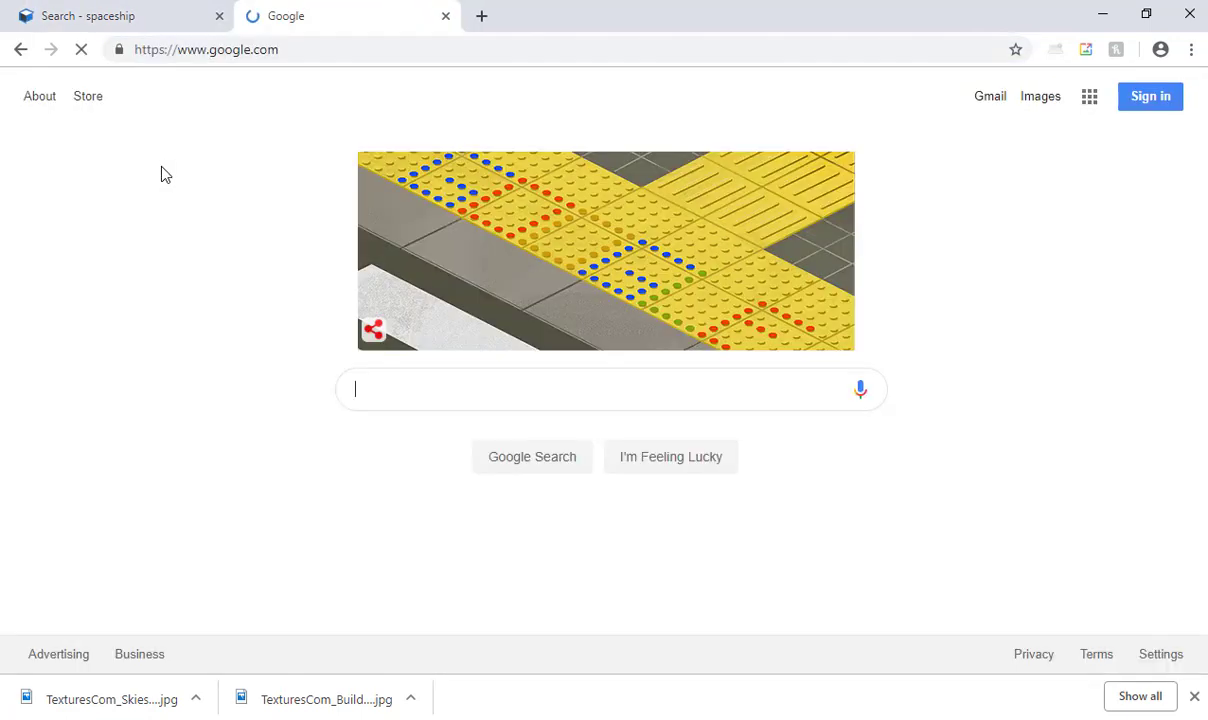
text(spaceship)
key(Return)
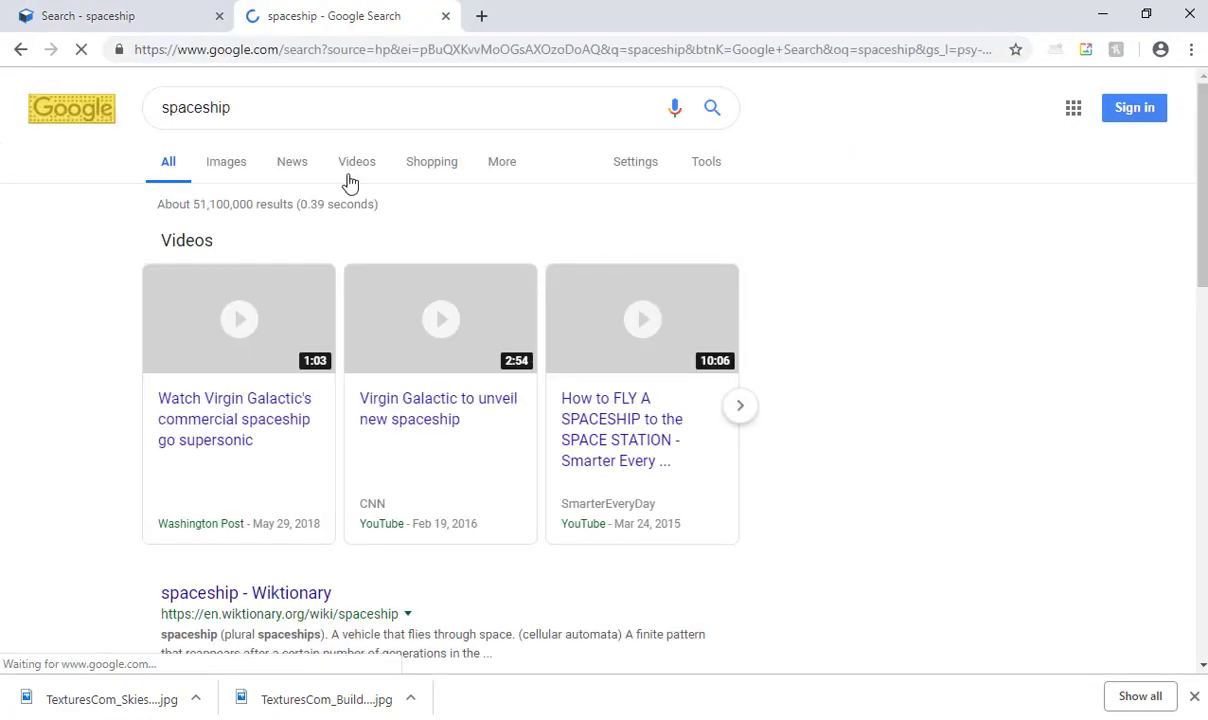
Show the image results for the spaceship search and limit usage rights to "Labeled for noncommercial reuse with modification"
click(493, 175)
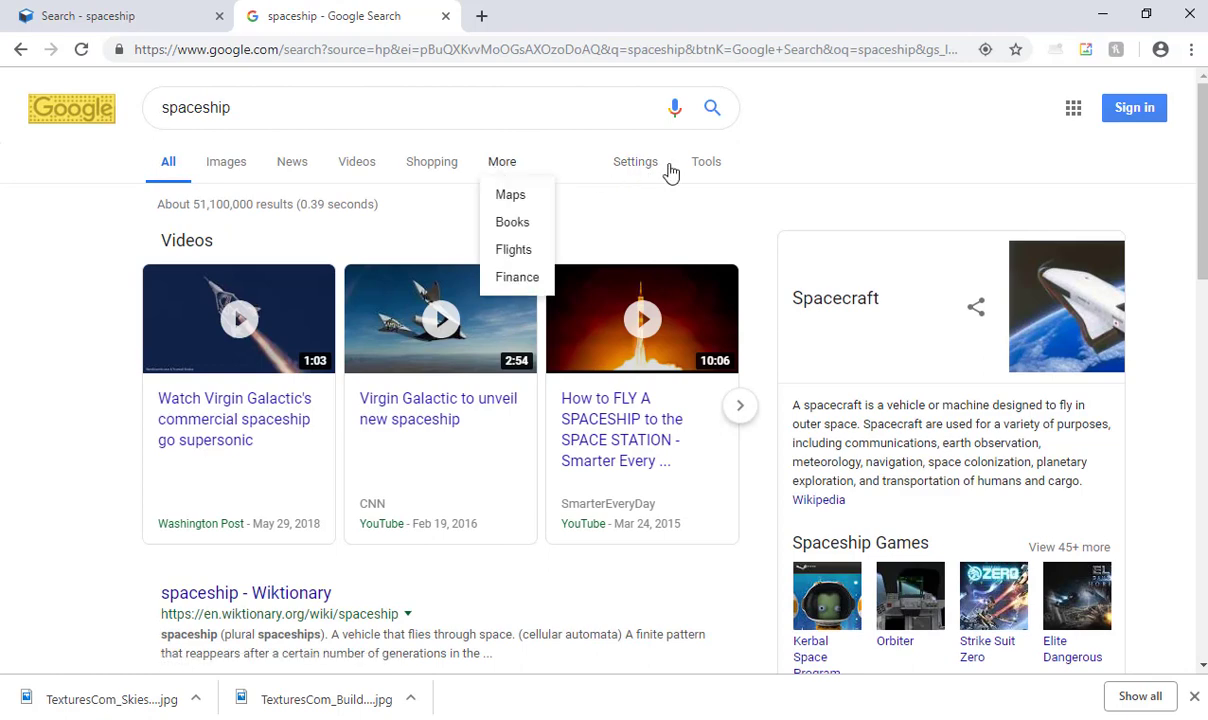
click(709, 167)
click(262, 208)
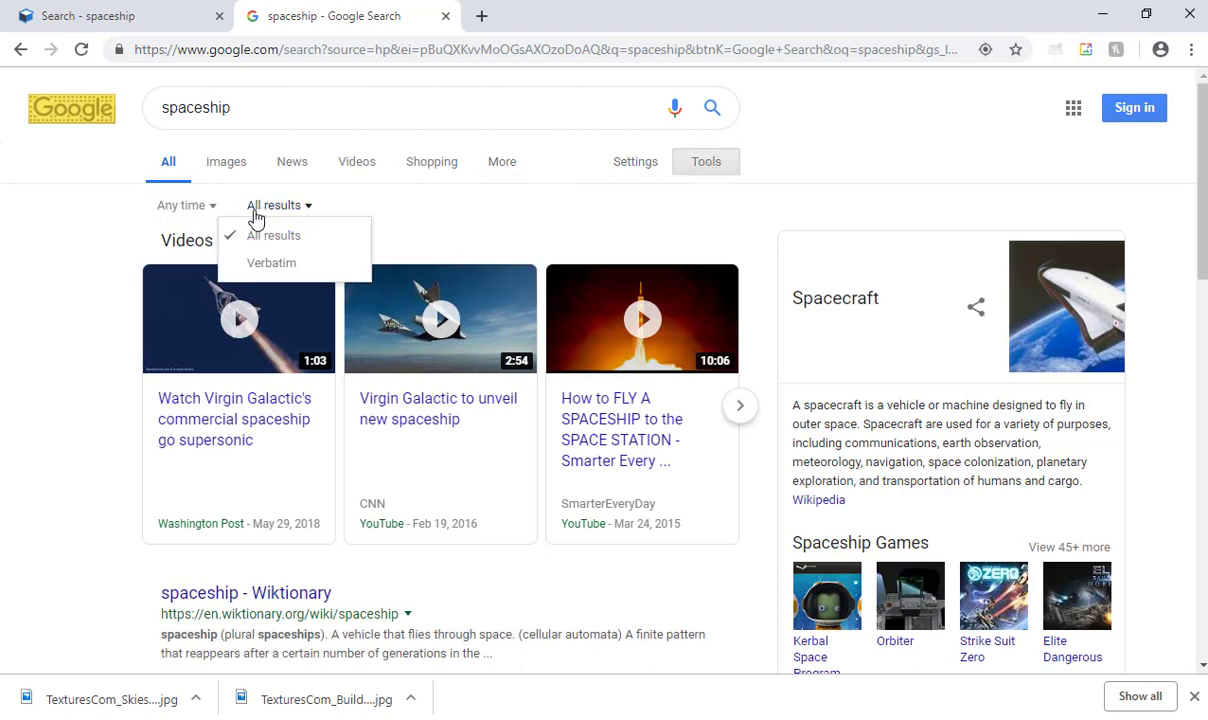
click(233, 178)
click(233, 175)
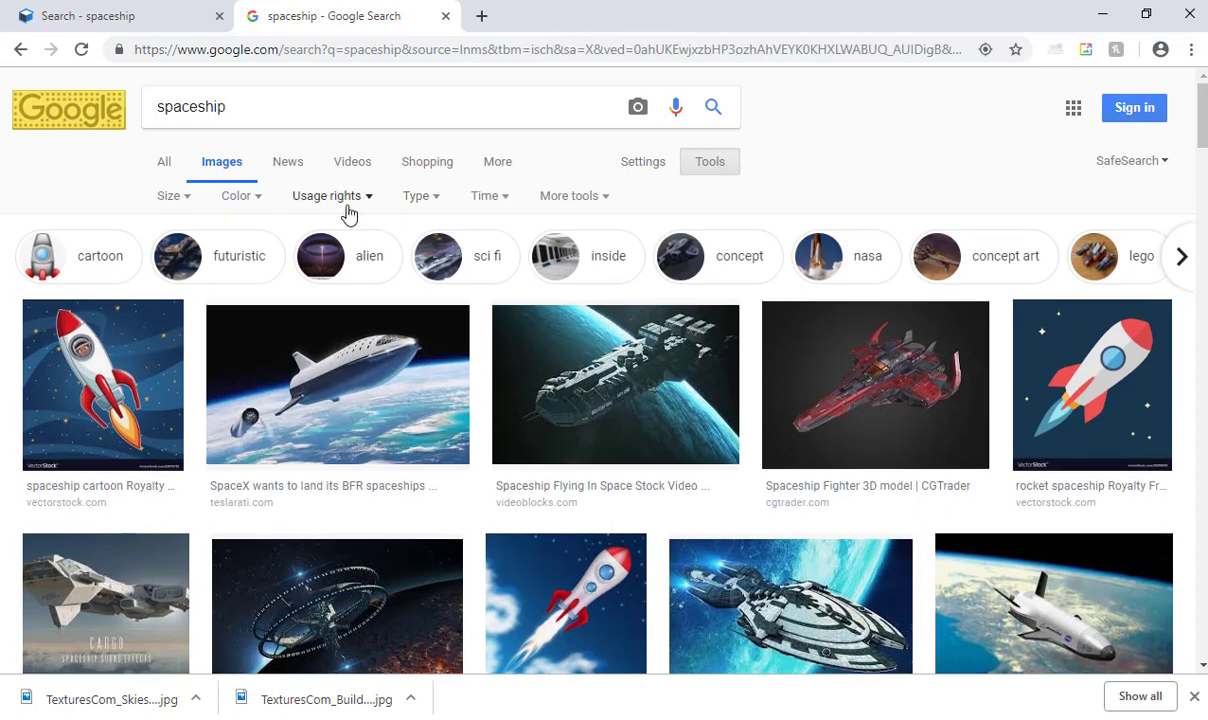
click(346, 205)
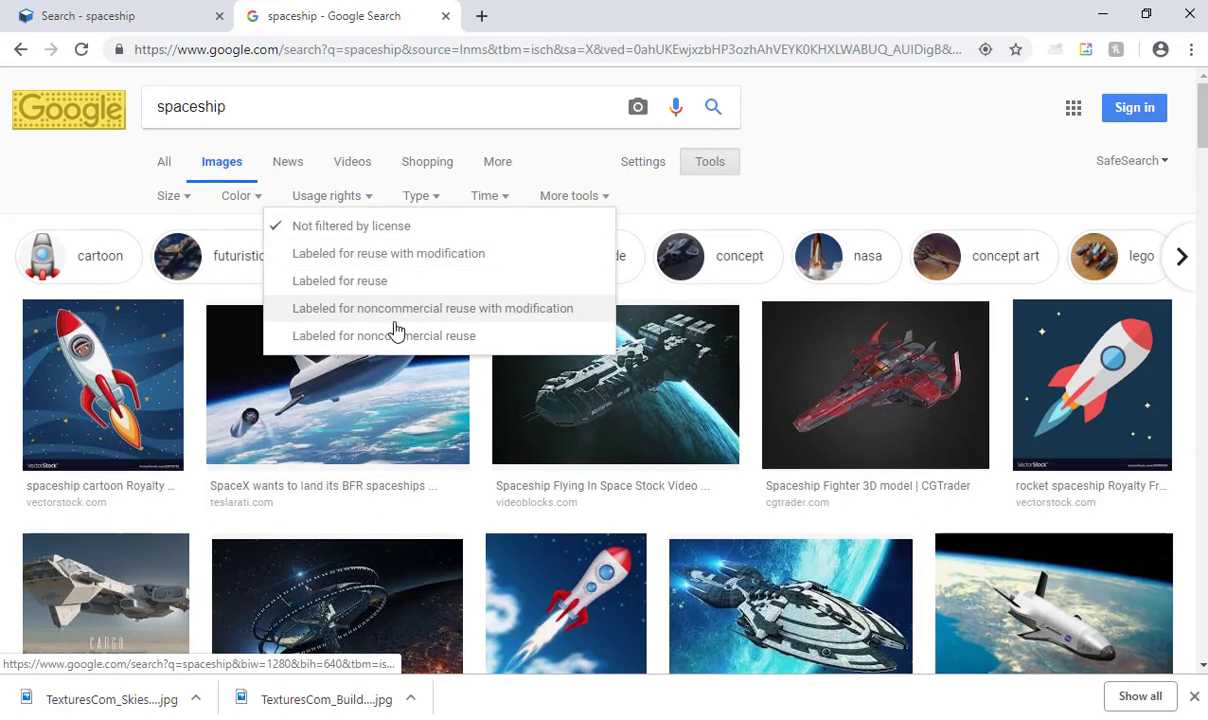
click(391, 311)
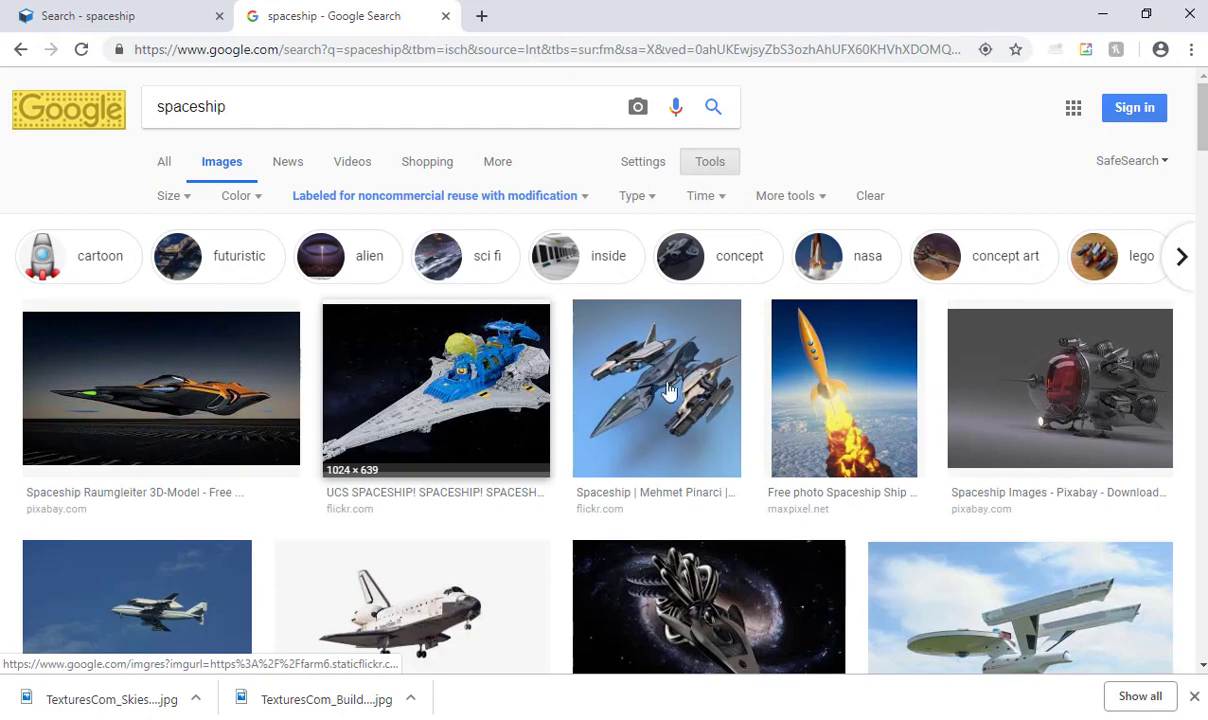
Browse the spaceship images and open the pxhere photo of the space shuttle riding on a plane at its source
scroll(605, 488, down, 2)
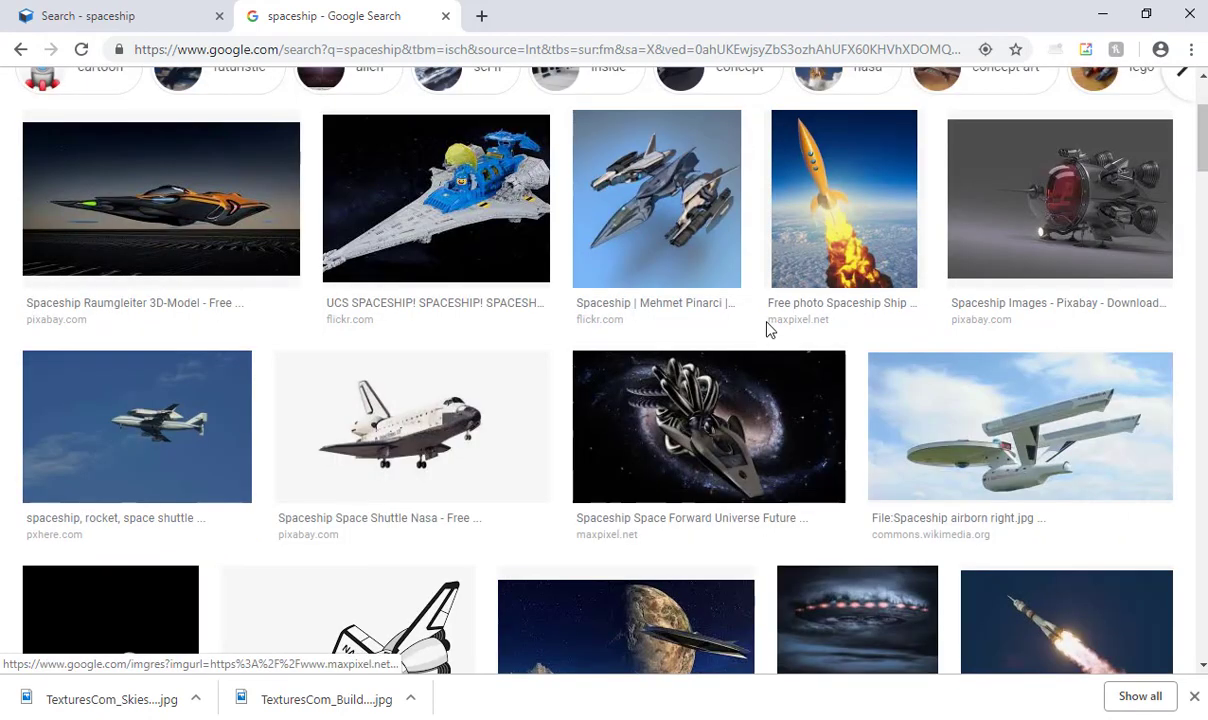
scroll(370, 420, down, 1)
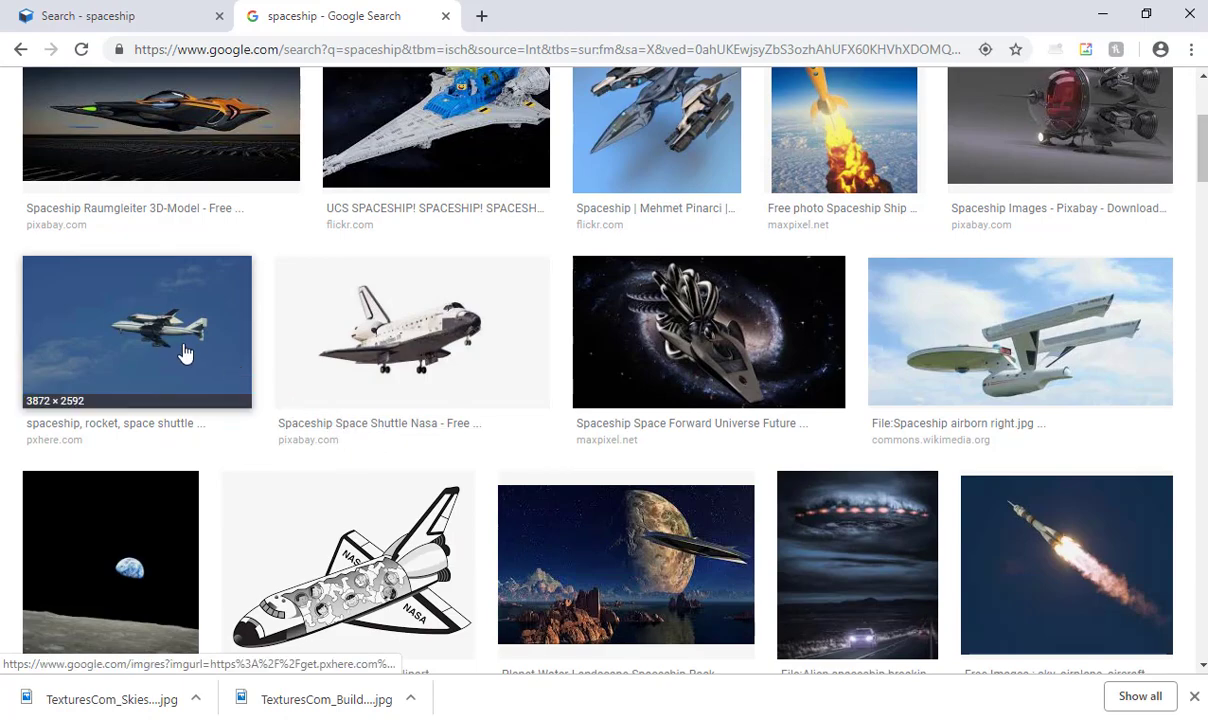
scroll(185, 352, down, 7)
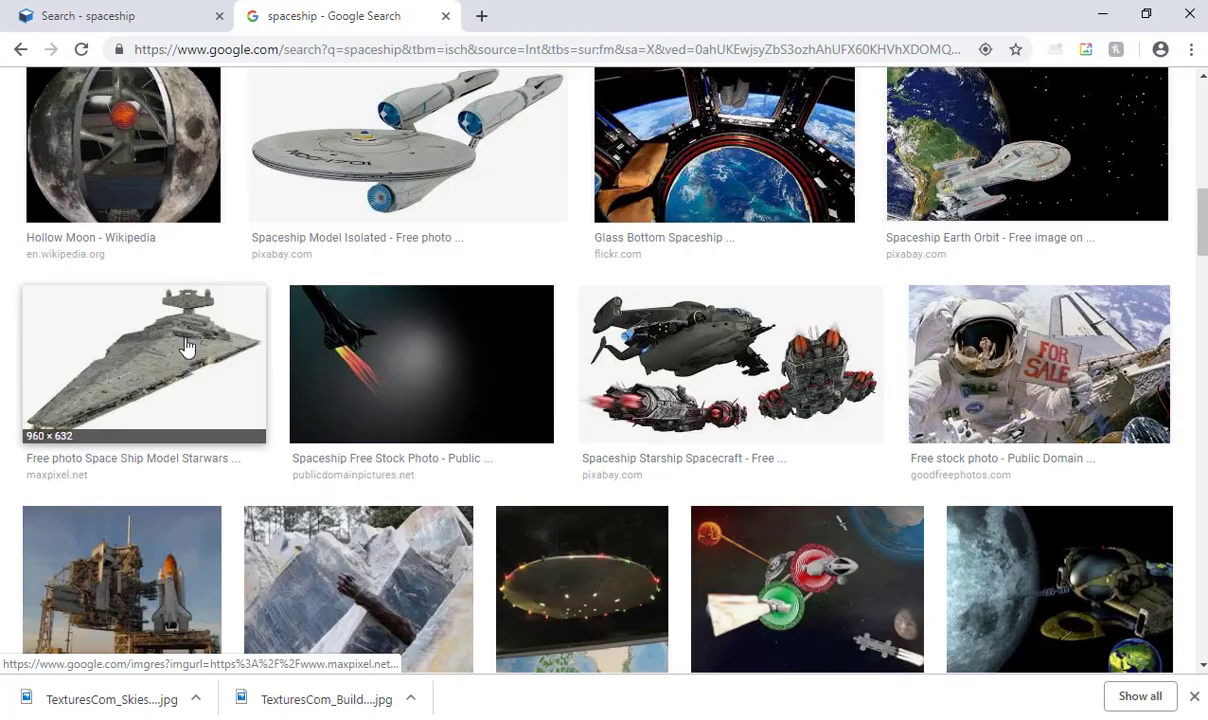
scroll(185, 350, up, 7)
click(170, 342)
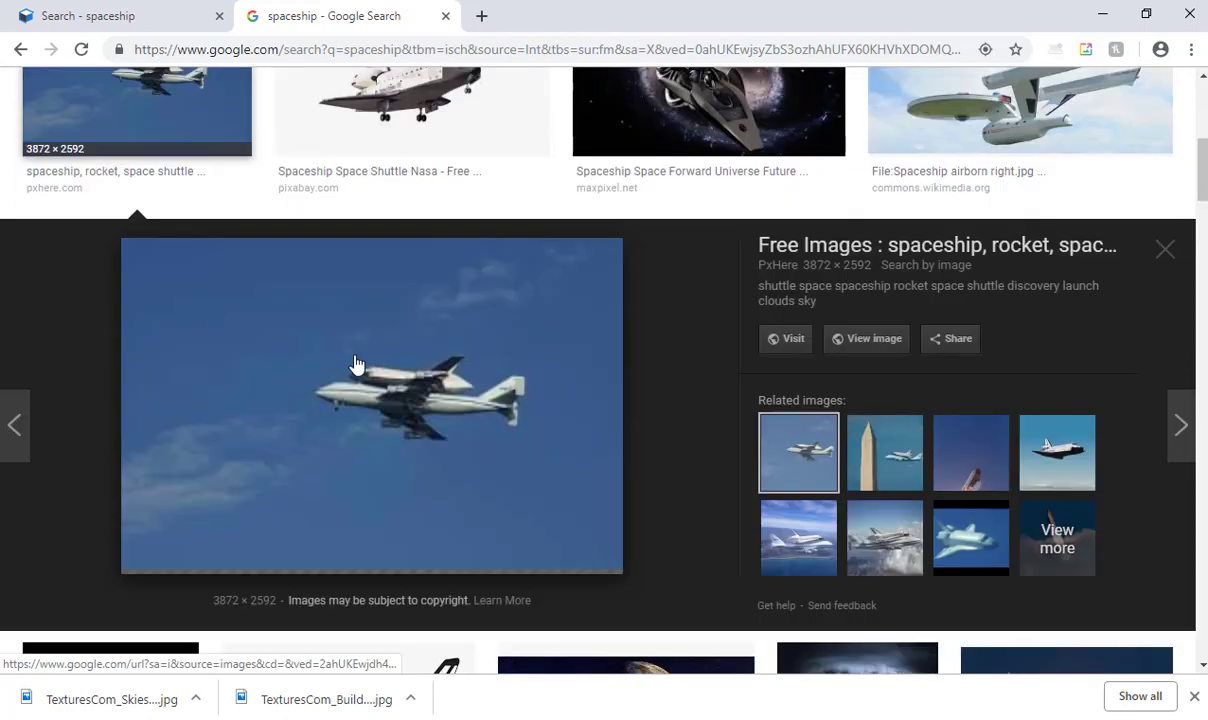
click(866, 343)
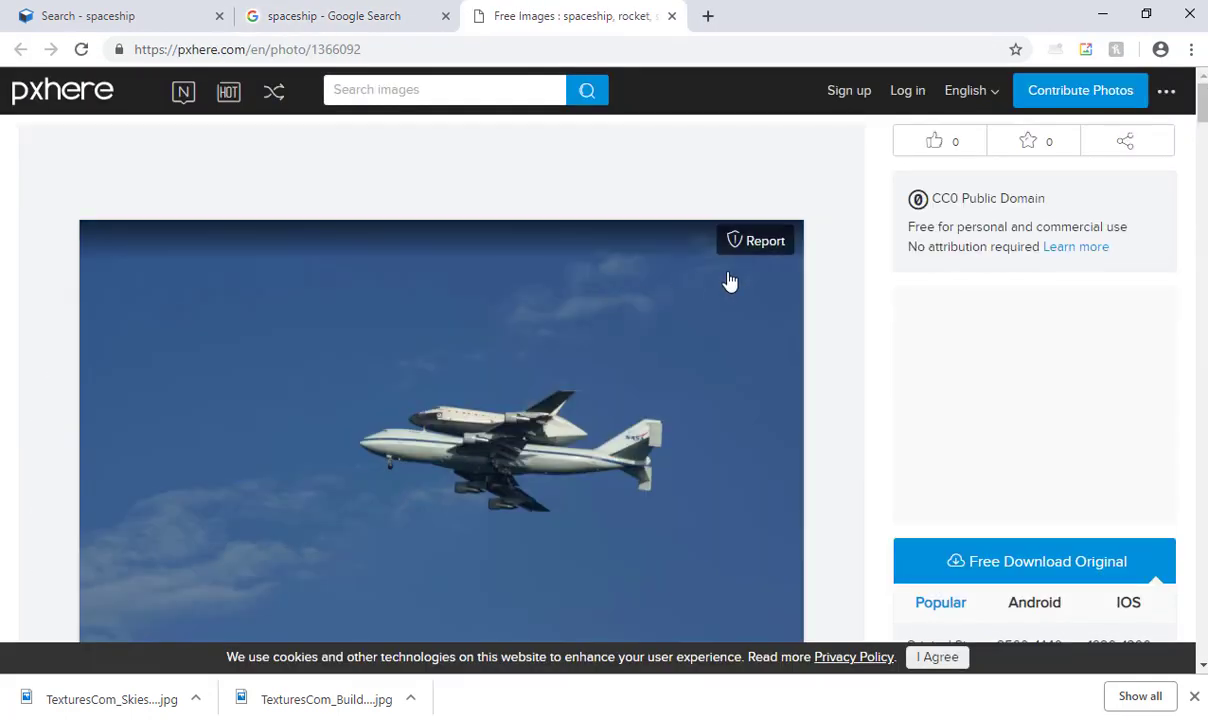
Try to download the original shuttle photo from pxhere, cancel the login request and close the page
drag(938, 226, 1155, 248)
scroll(1088, 503, down, 1)
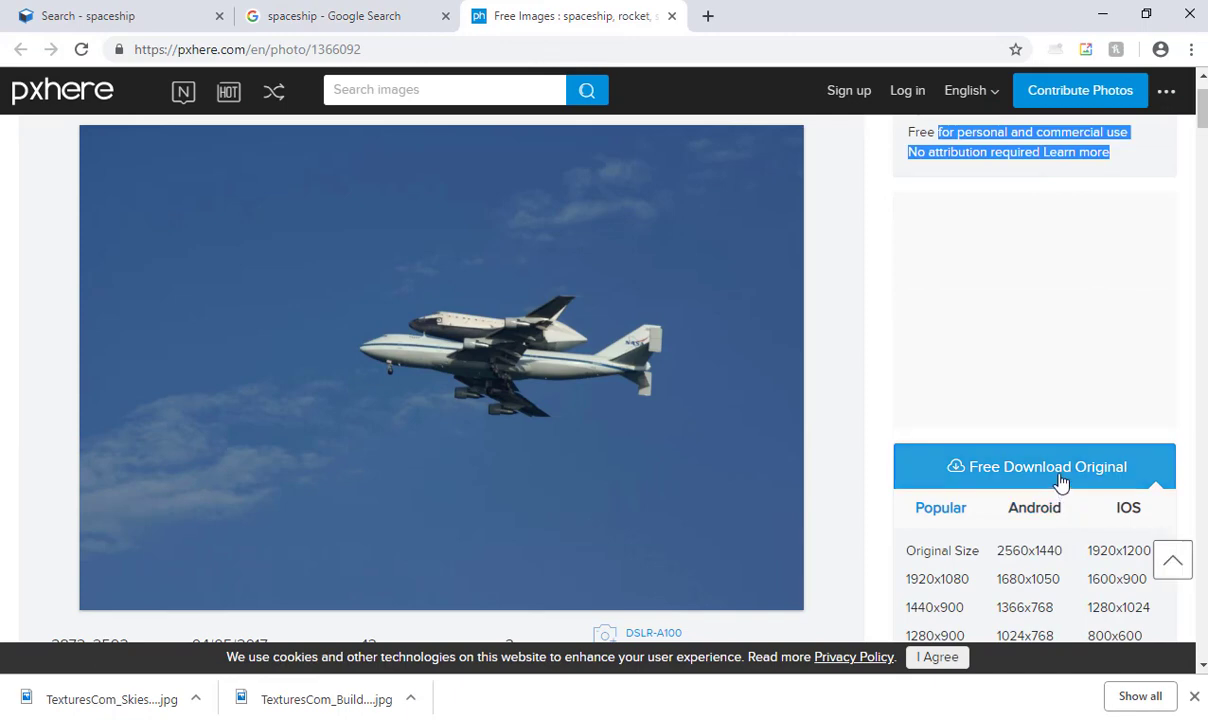
click(1060, 476)
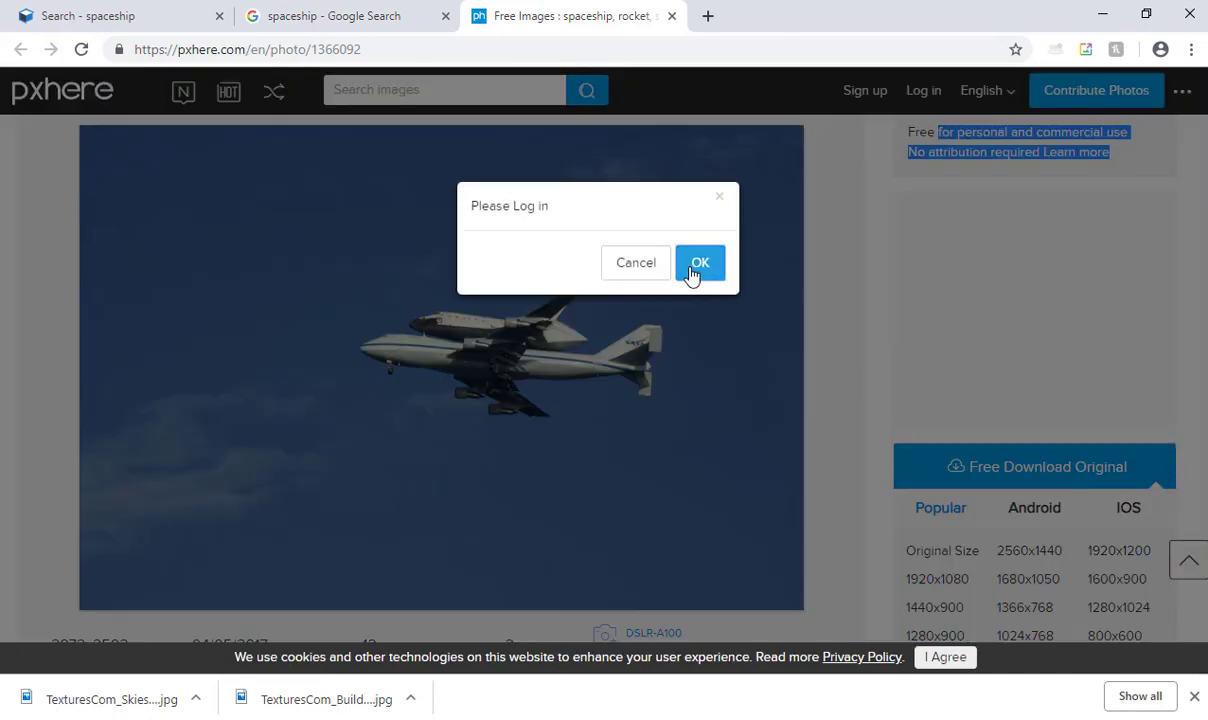
click(636, 263)
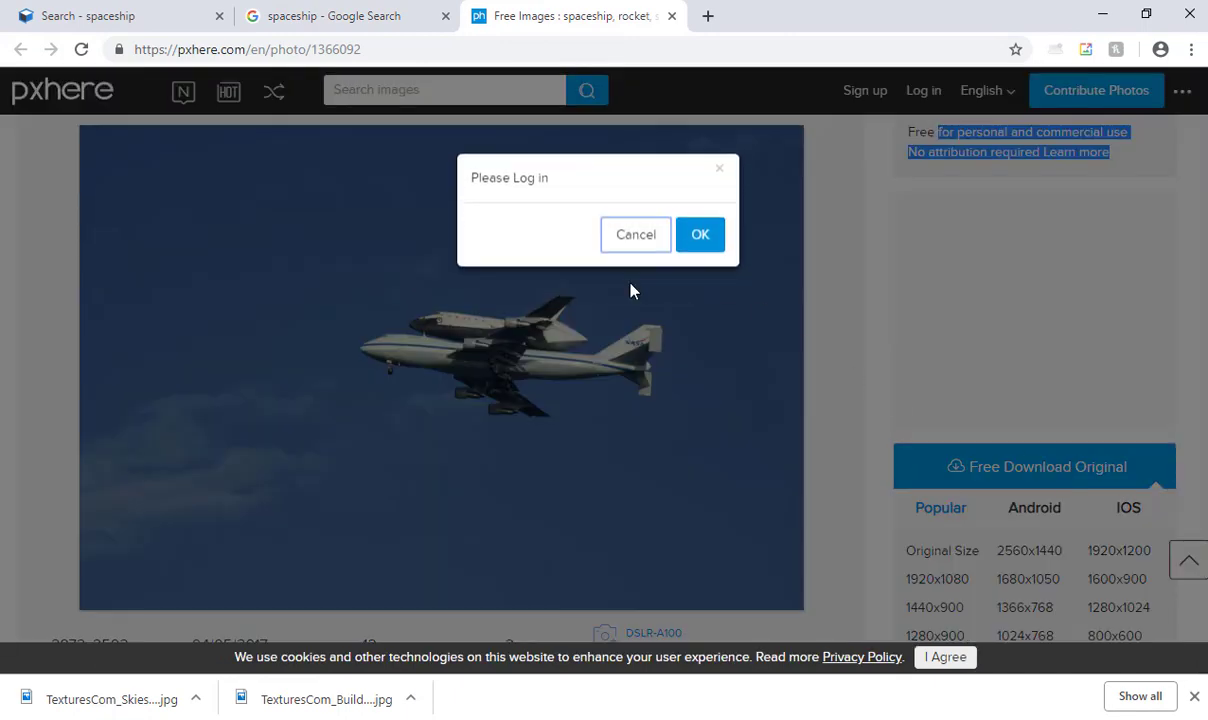
scroll(418, 352, up, 1)
key(ctrl+w)
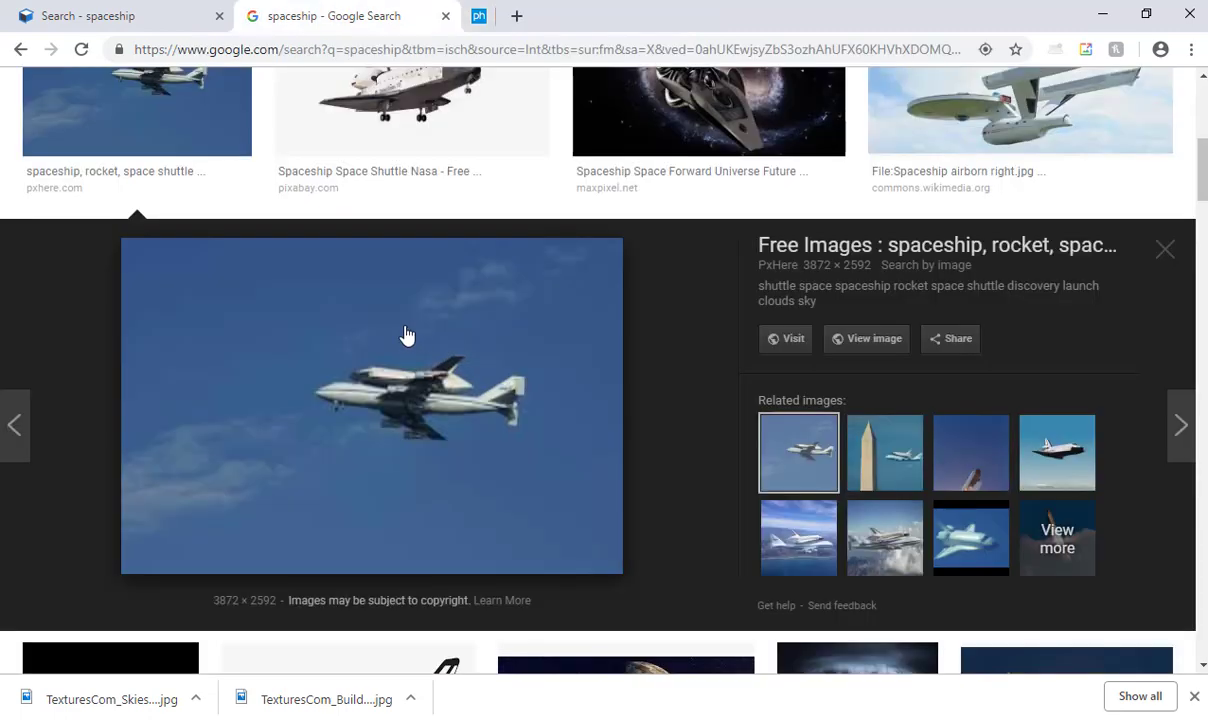
Go back through the spaceship results and open the full Pixabay image of the grey spaceship with the red cockpit
scroll(404, 336, up, 5)
scroll(400, 370, down, 1)
scroll(401, 356, up, 2)
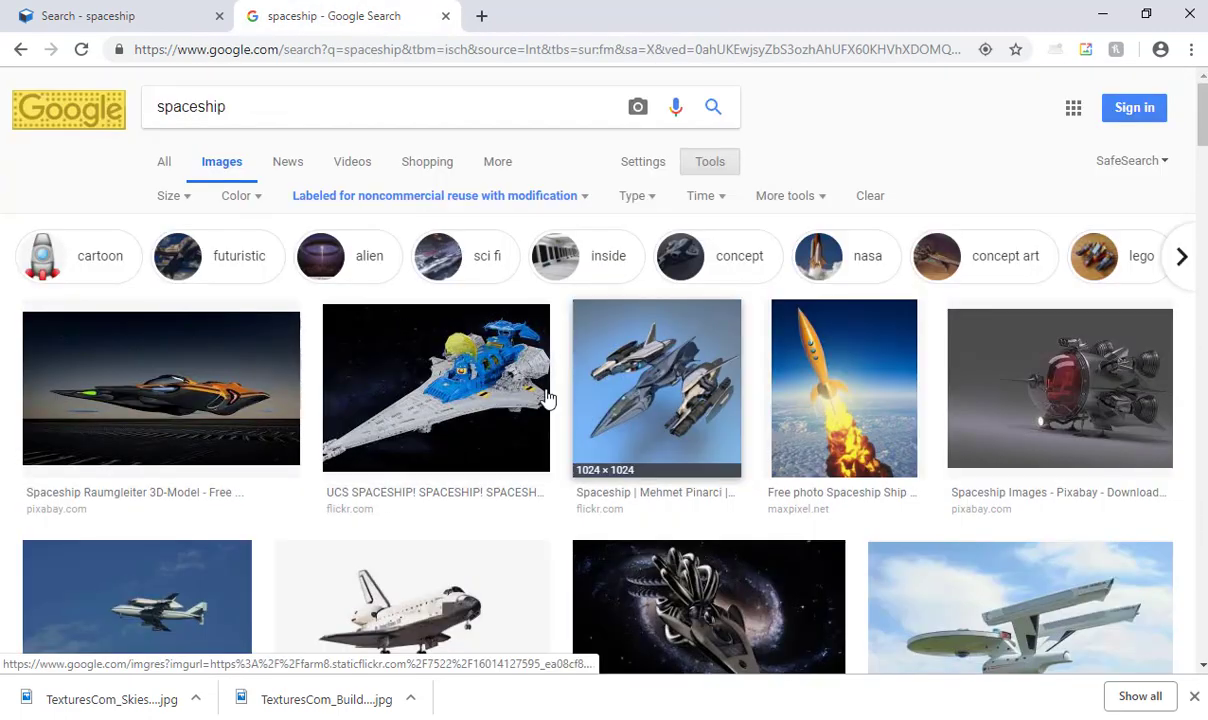
click(1036, 384)
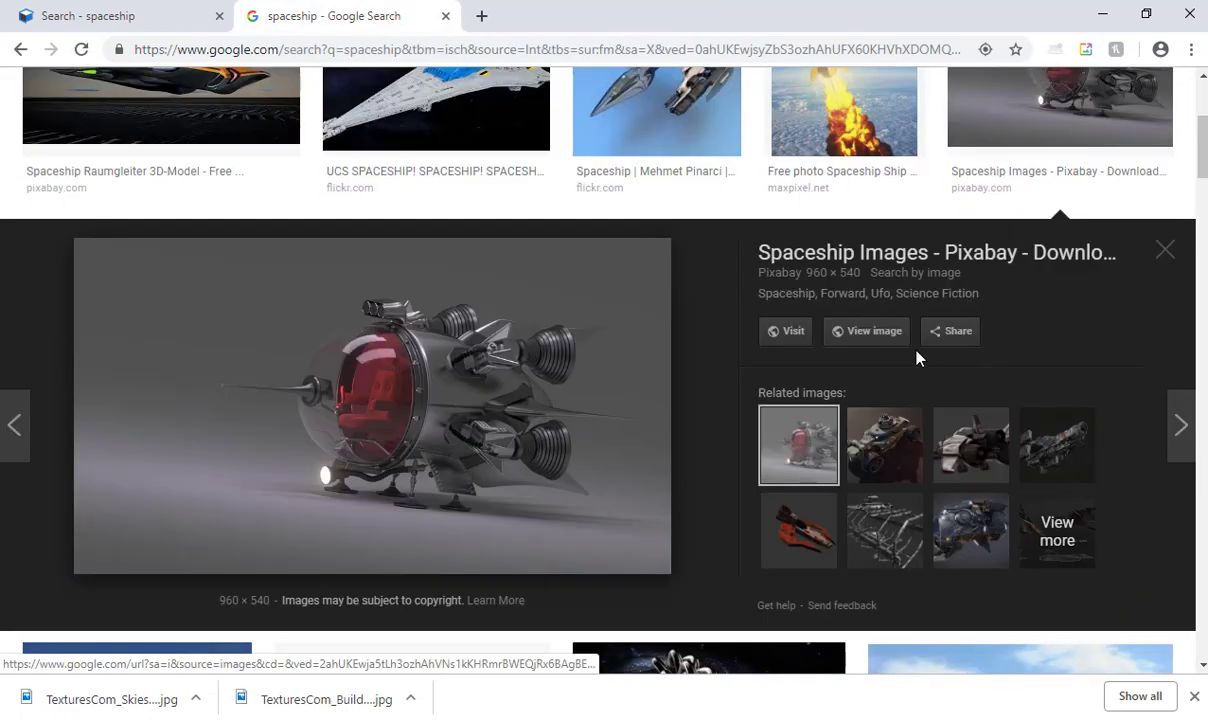
click(869, 331)
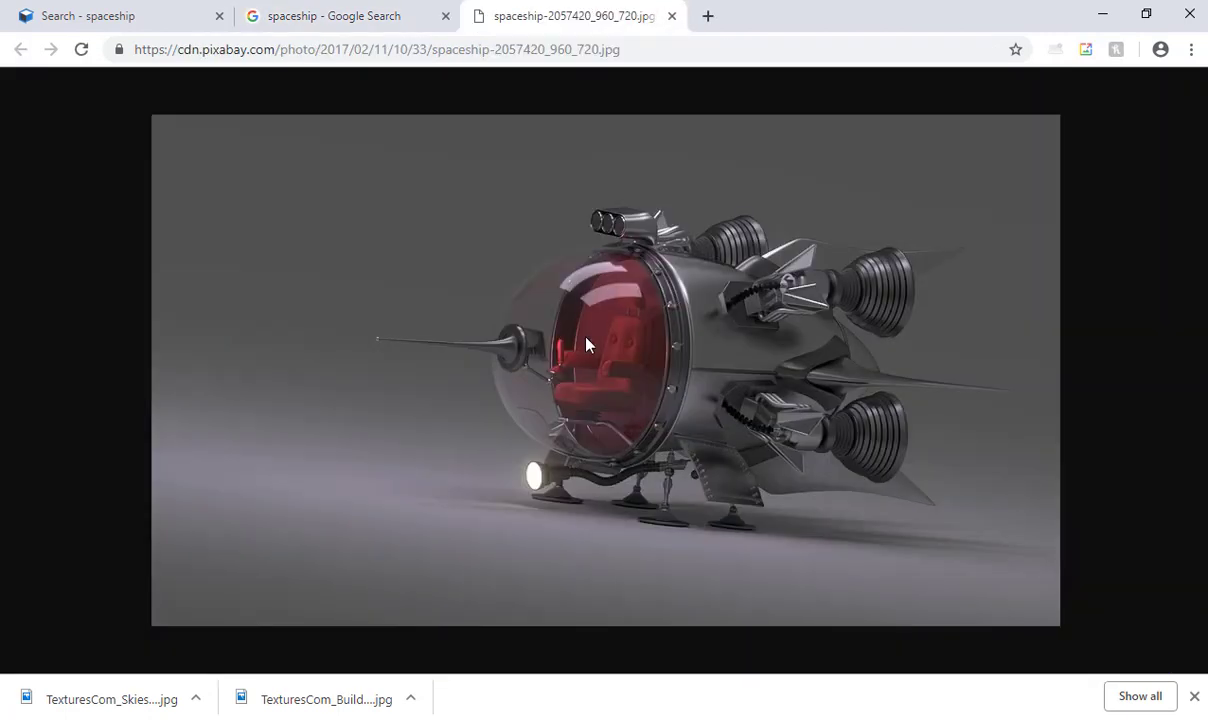
Save the image as spaceship-2057420_960_720.jpg in the Artwork folder of the W19_2560 matte painting project
right_click(588, 345)
click(604, 378)
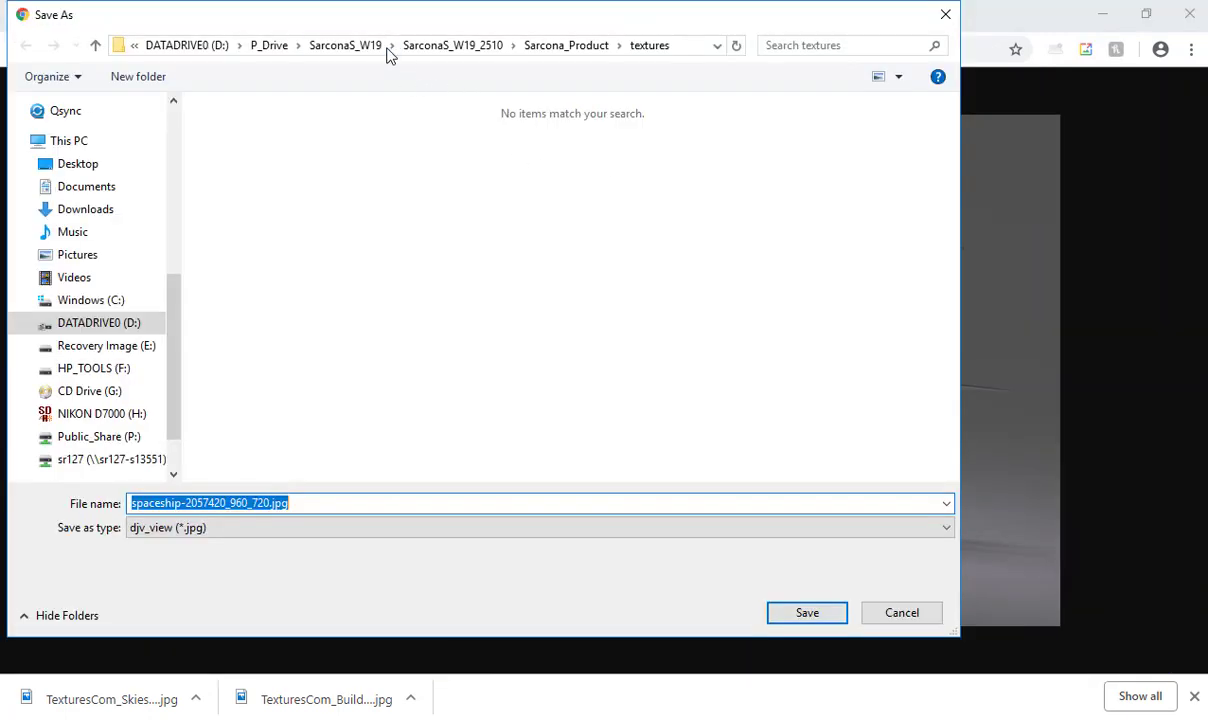
click(356, 48)
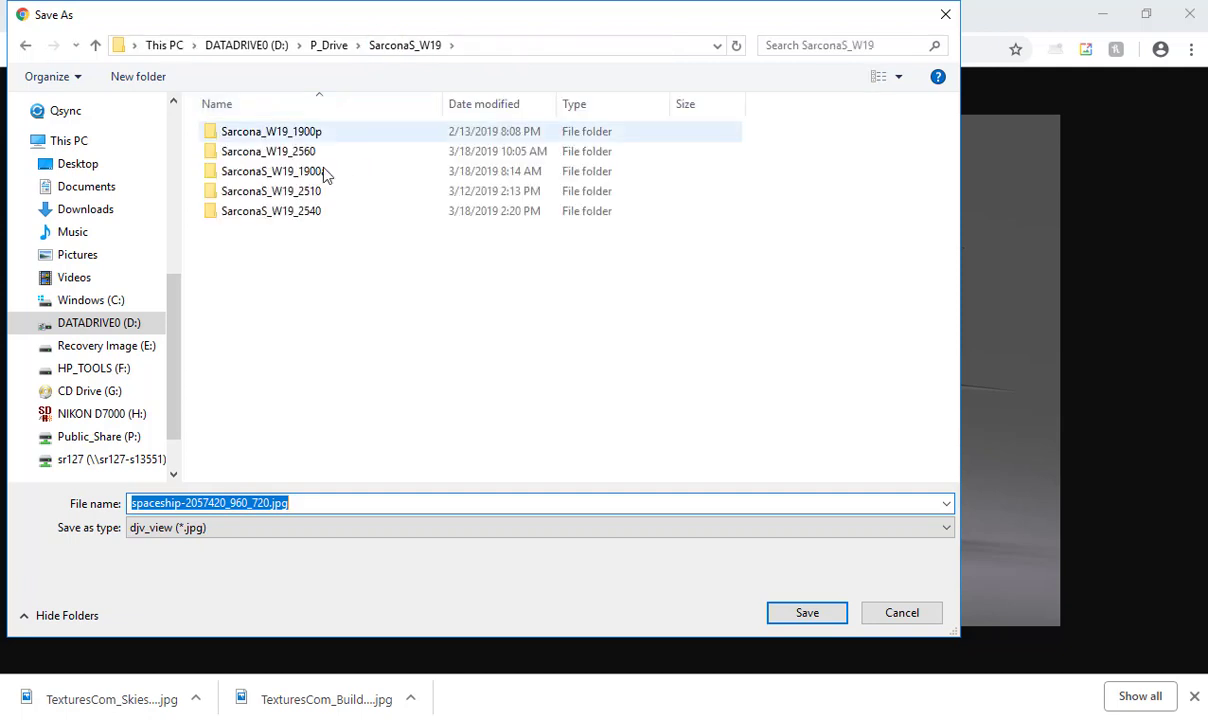
double_click(316, 148)
click(312, 191)
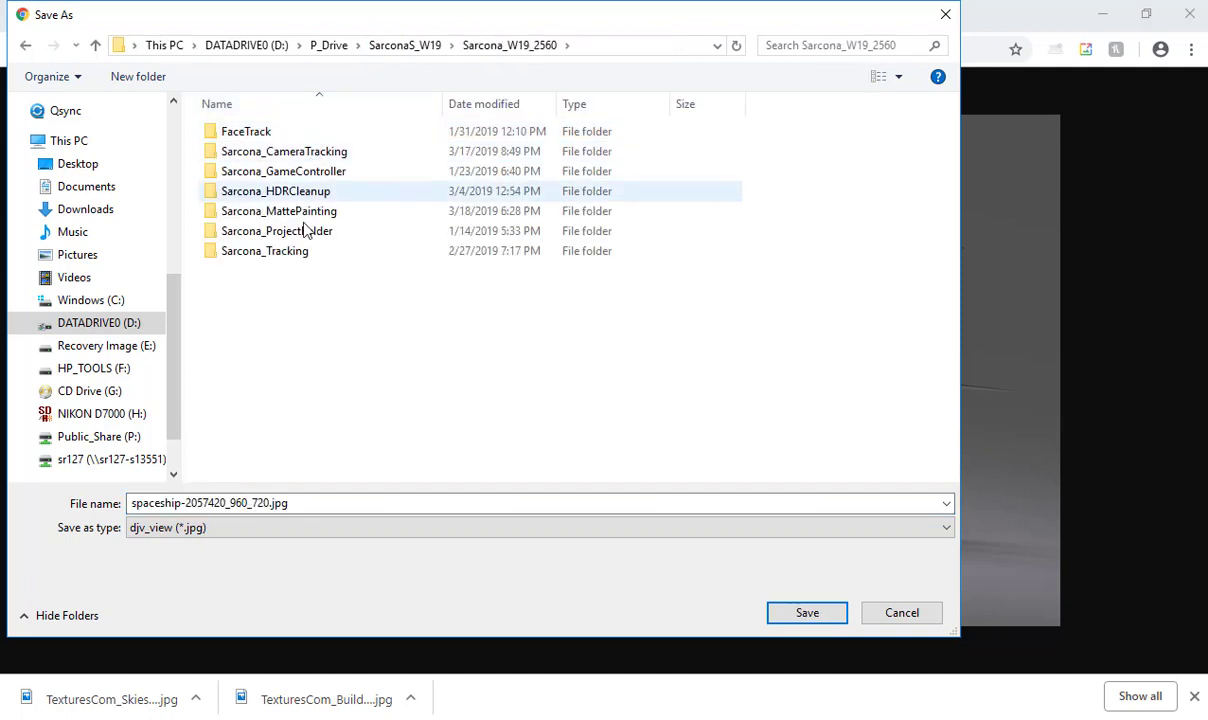
key(Return)
key(BackSpace)
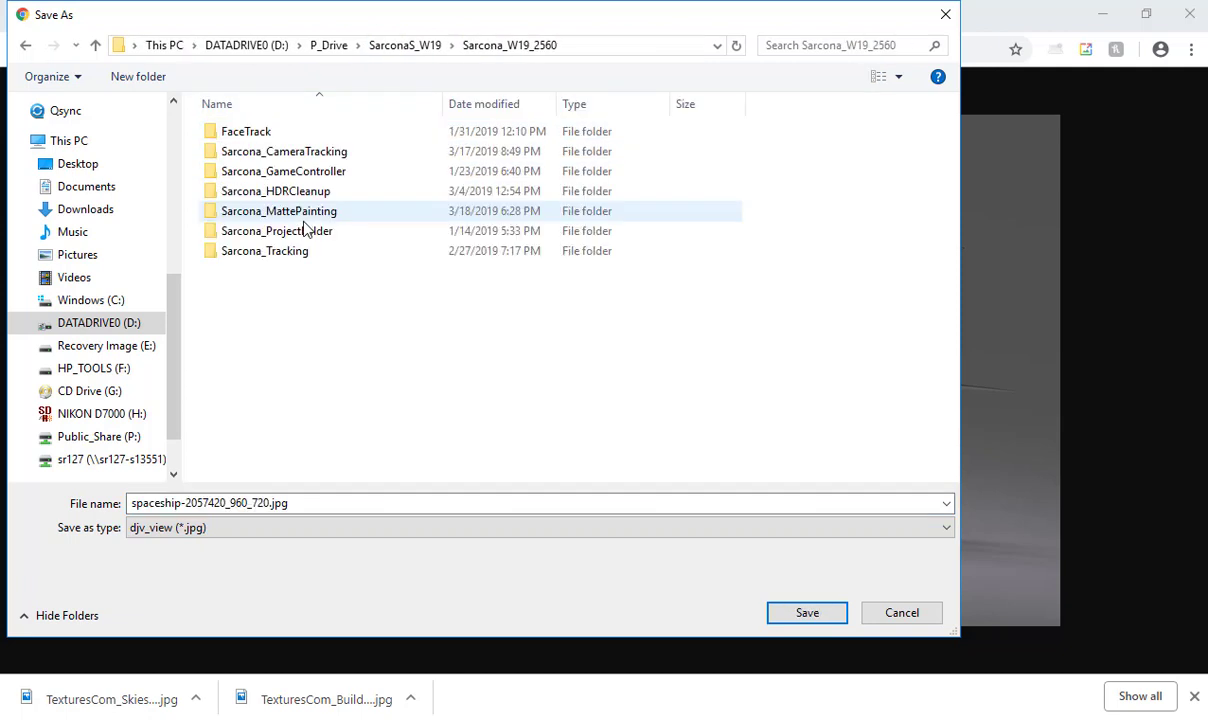
double_click(305, 230)
key(BackSpace)
double_click(305, 214)
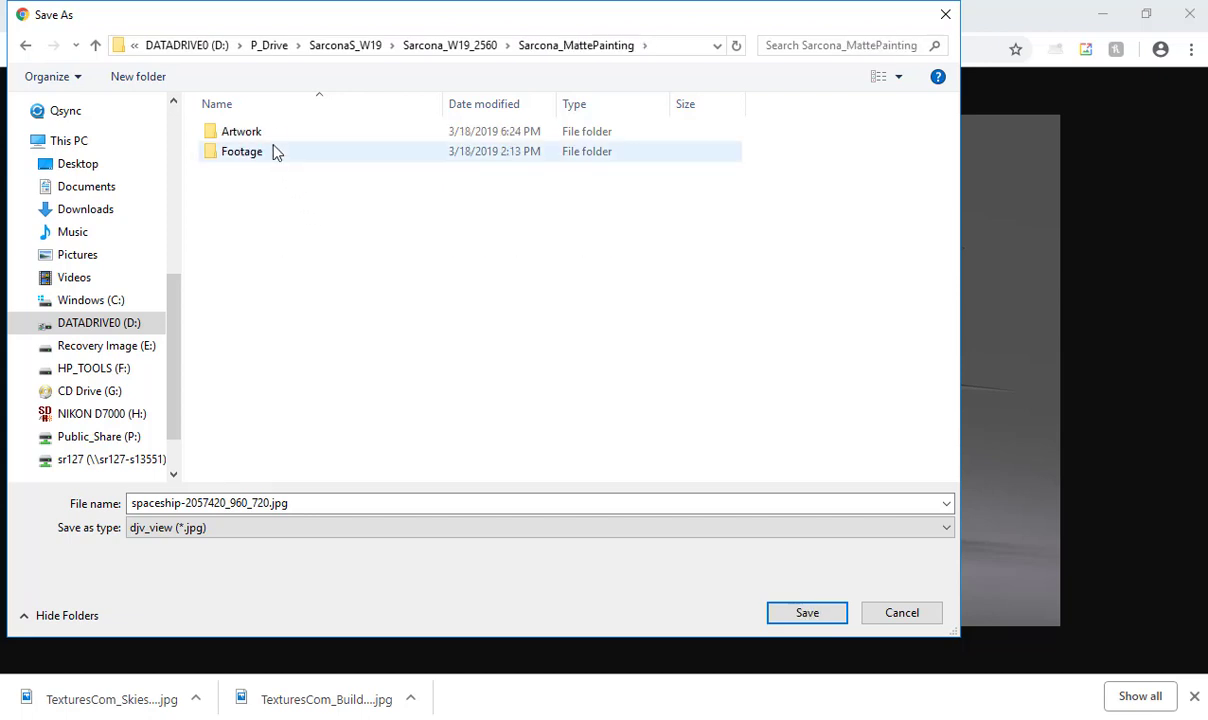
double_click(262, 129)
click(795, 614)
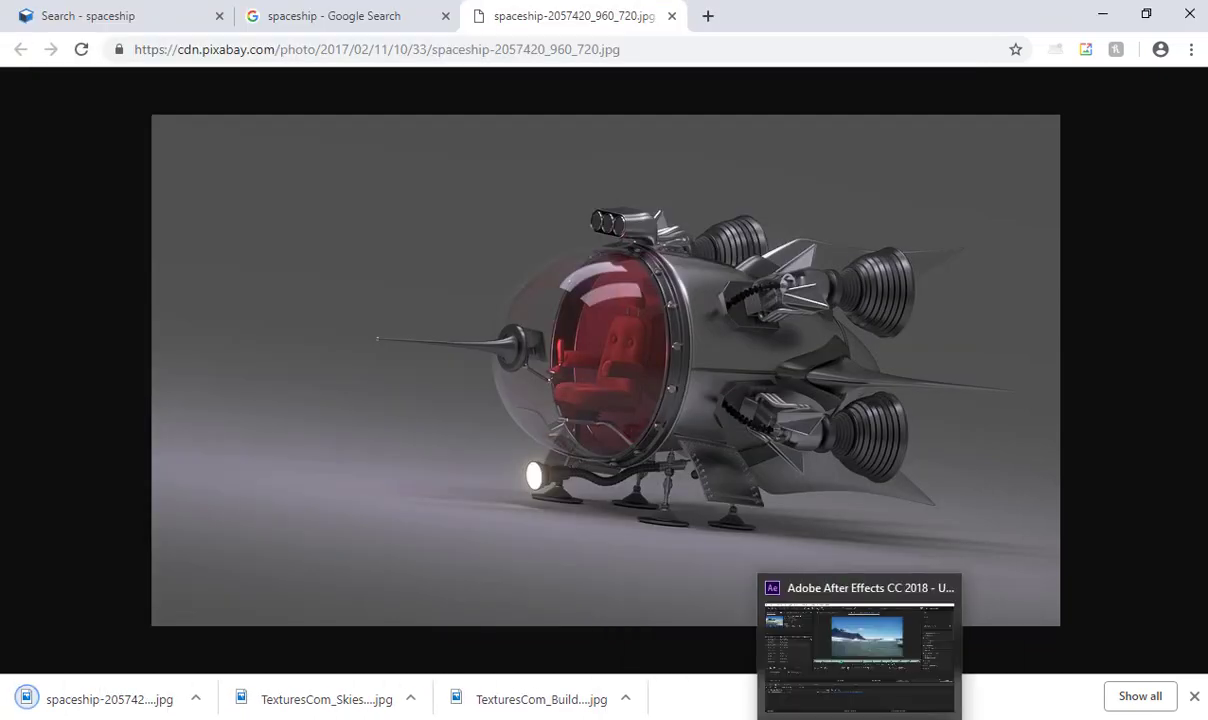
Switch back to NukeX and place a Backdrop behind the sky branch of Read3, Card3, Scene2 and ScanlineRender2
click(915, 655)
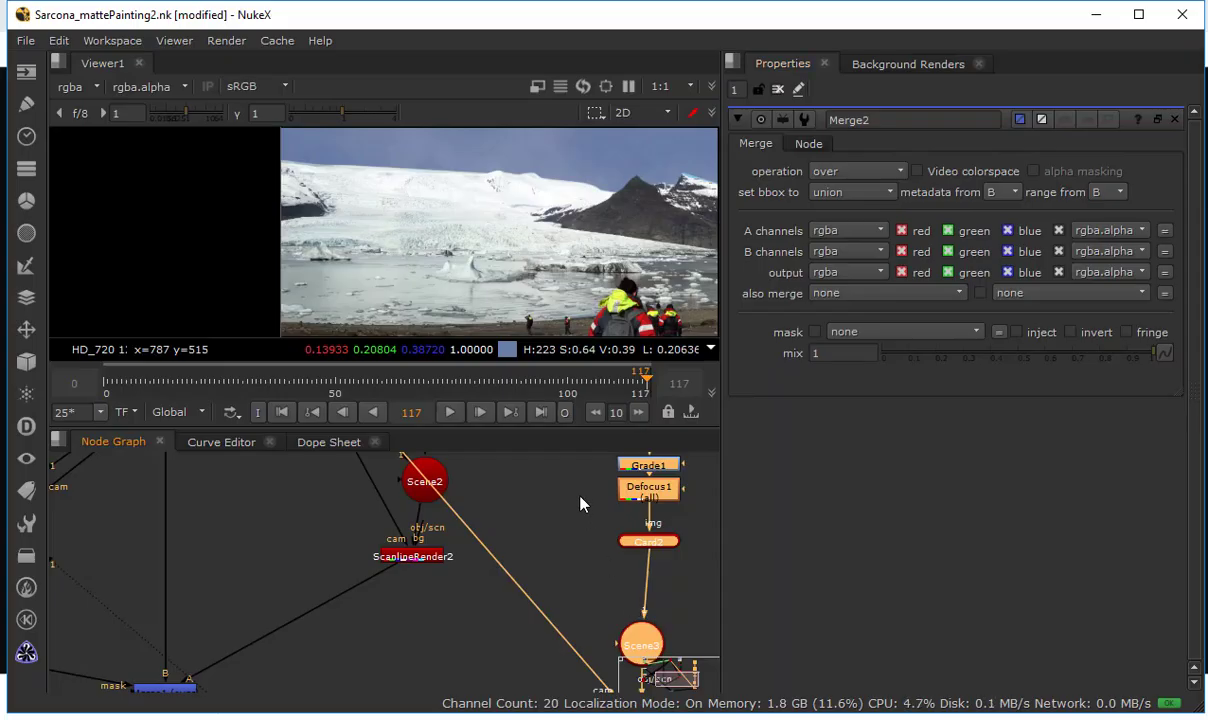
key(space)
middle_drag(545, 593, 640, 481)
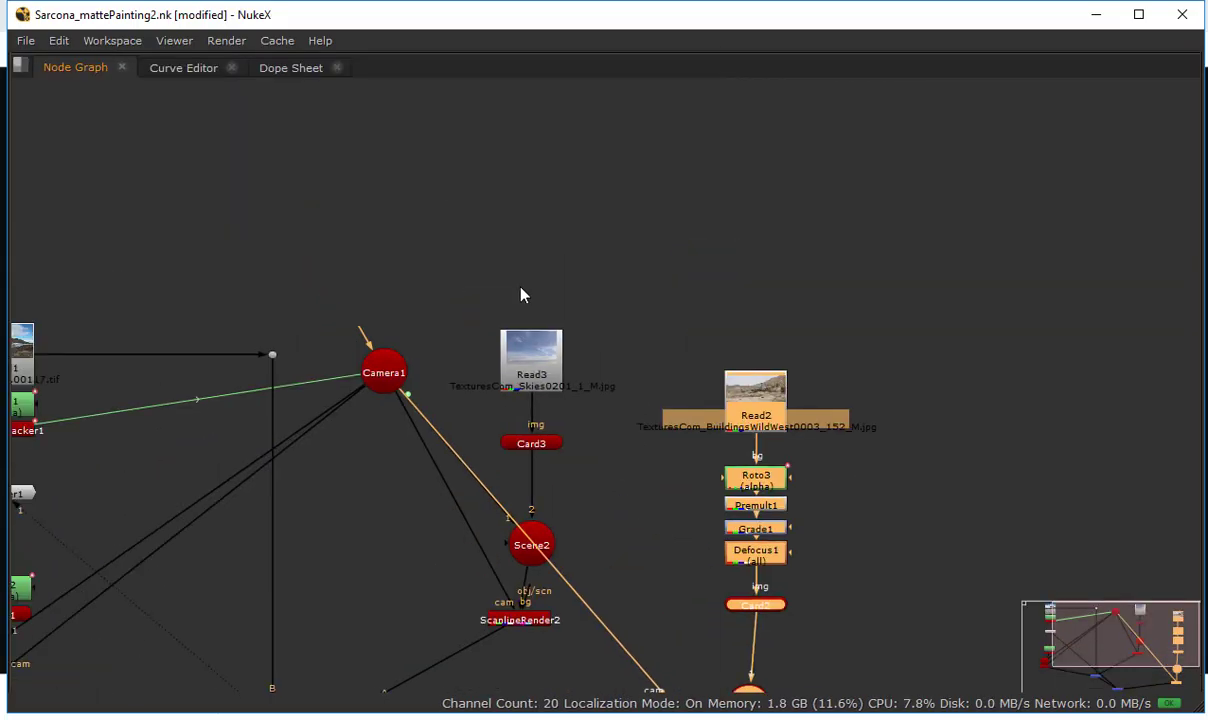
drag(431, 221, 622, 690)
key(Tab)
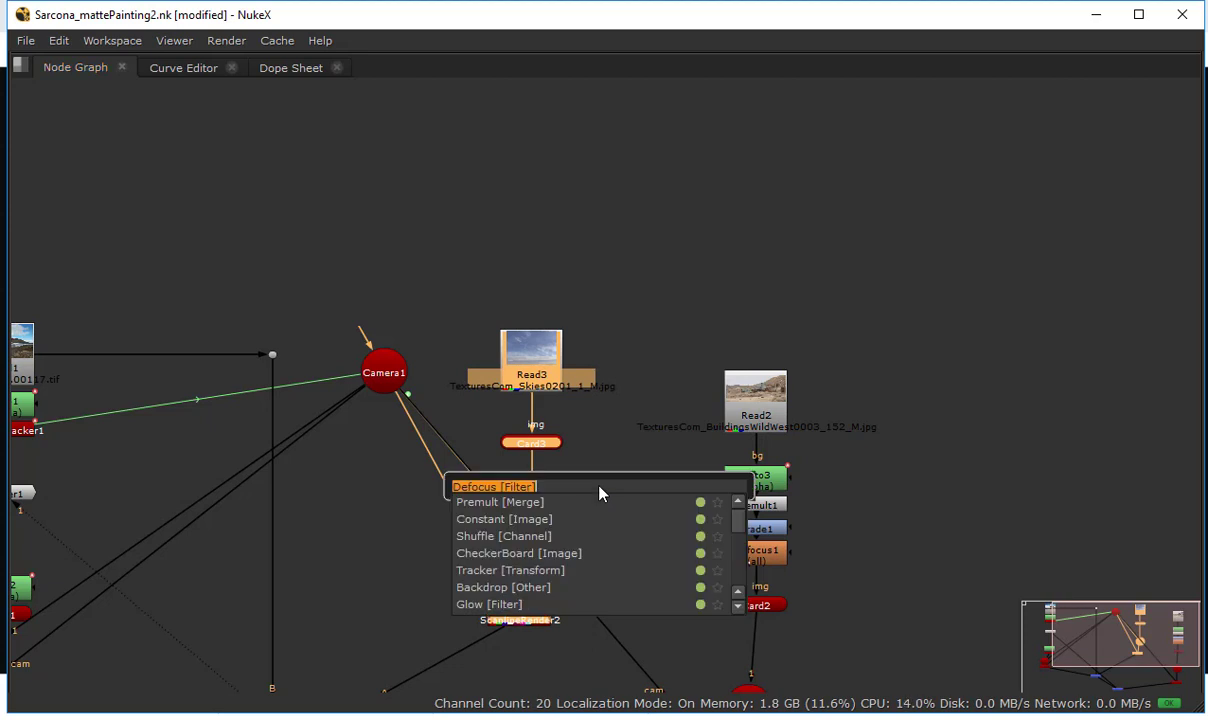
text(back)
key(Down)
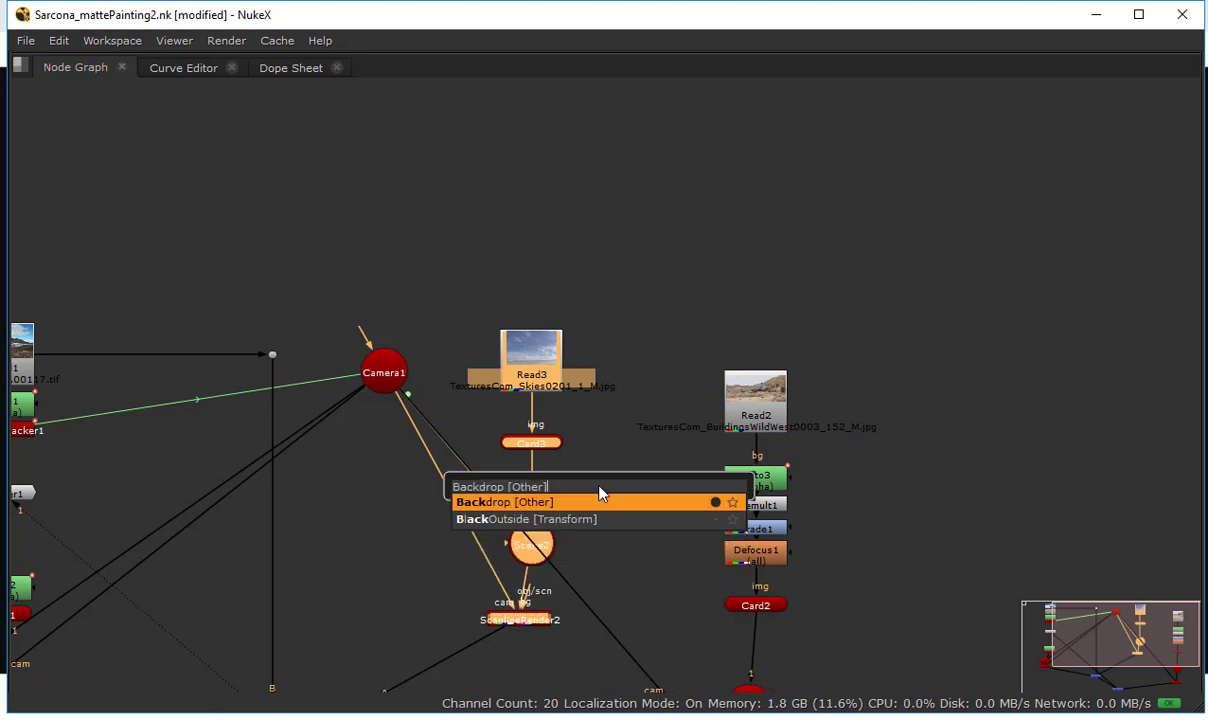
key(Return)
key(space)
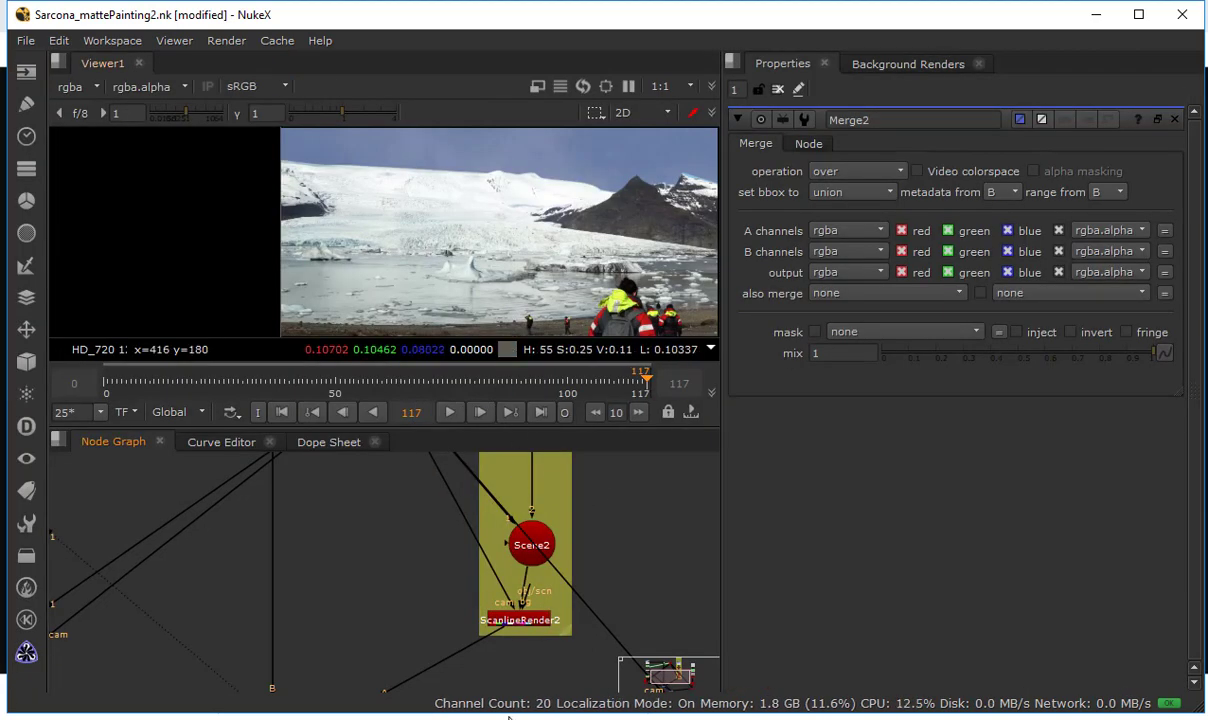
Label the backdrop behind the sky branch behindMT
double_click(503, 480)
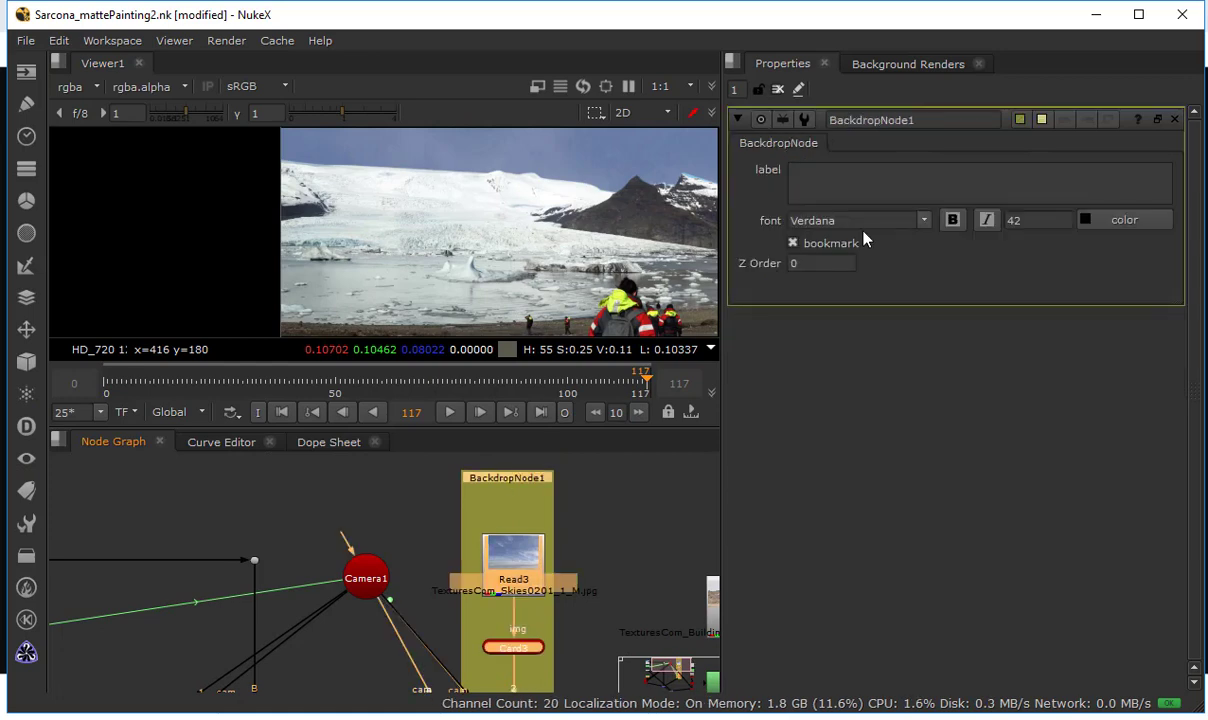
click(867, 176)
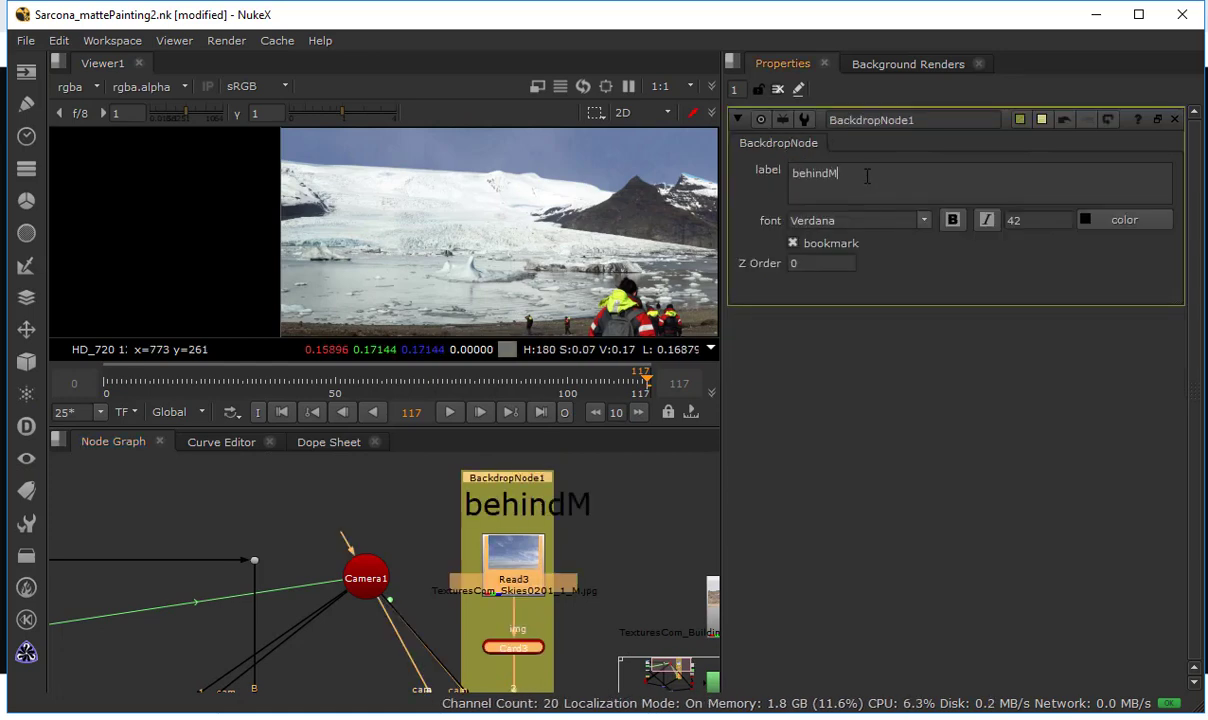
Place a Backdrop behind the Wild West buildings branch, from Read2 down to its ScanlineRender, and label it inFront
middle_drag(693, 501, 453, 642)
scroll(445, 588, down, 4)
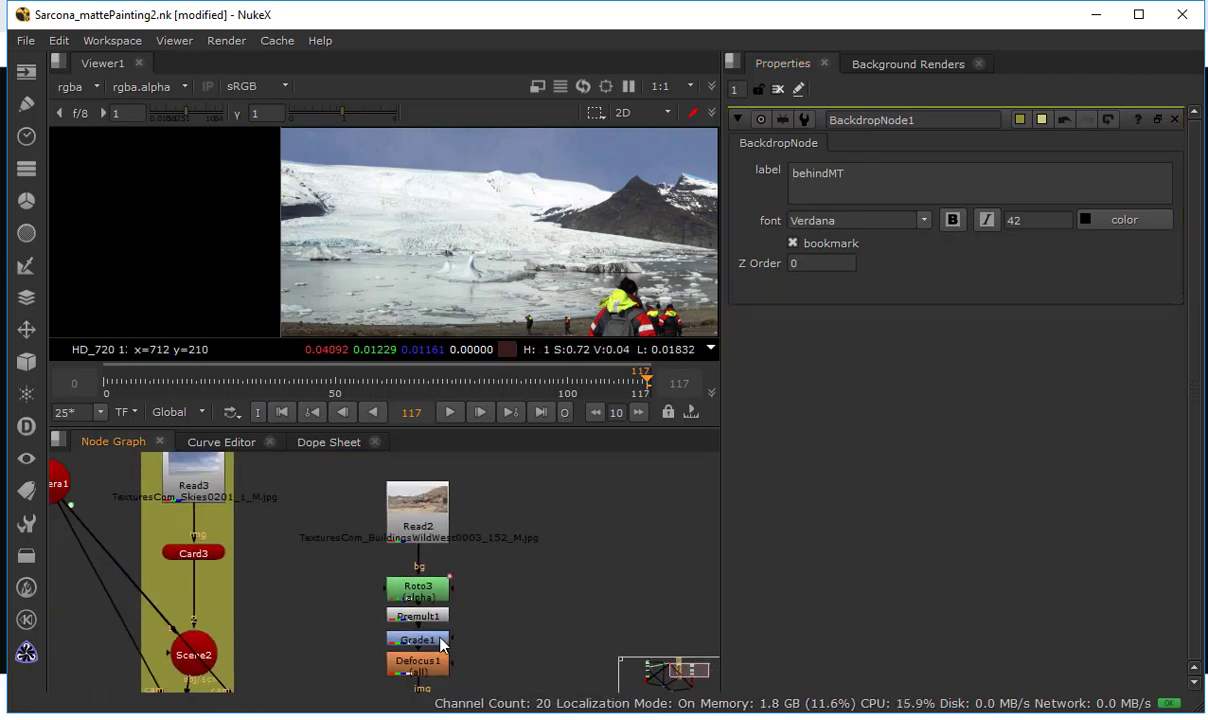
drag(394, 504, 464, 668)
key(Tab)
key(Return)
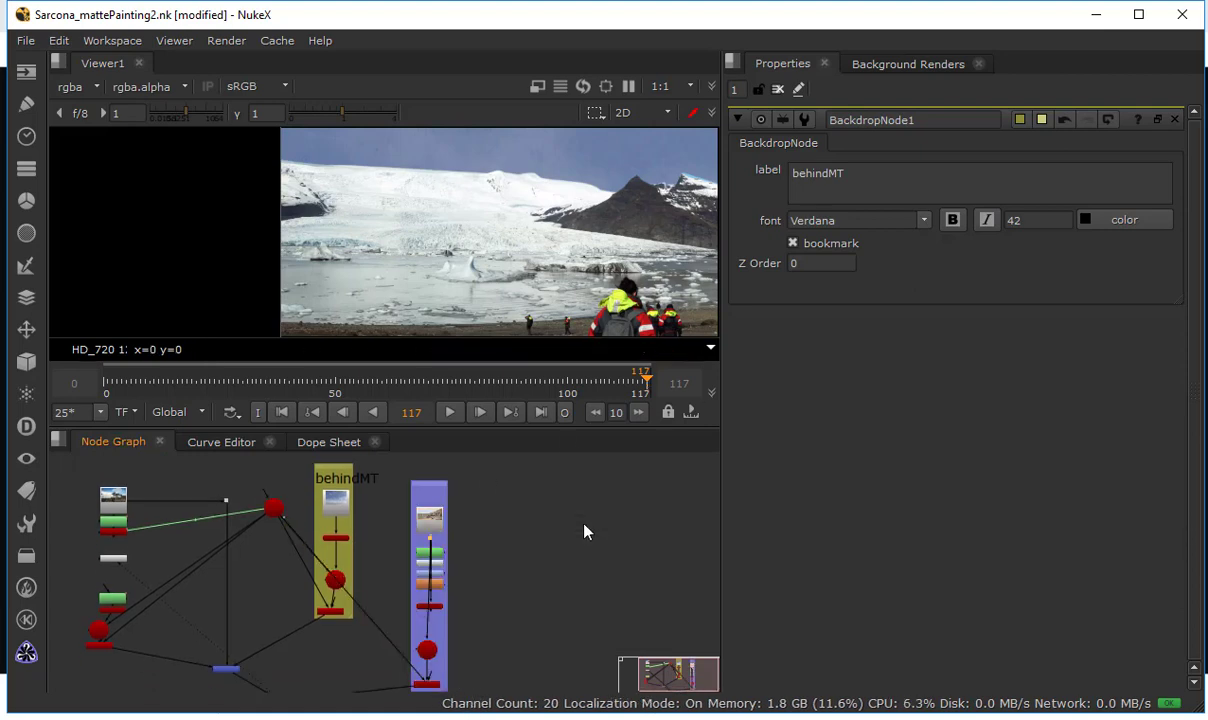
click(443, 488)
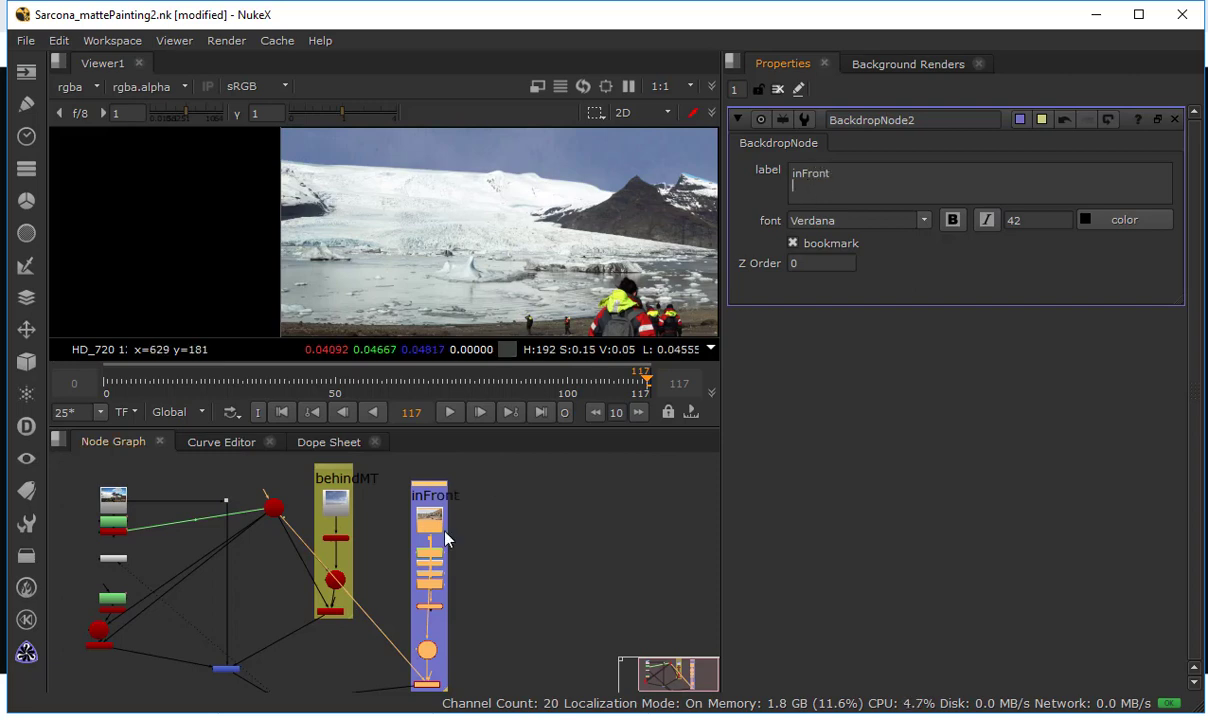
Place a Backdrop behind the Roto2 and Card1 branch that feeds the Merge1 mask, and label it Mask
middle_drag(256, 585, 532, 552)
scroll(335, 540, up, 3)
drag(328, 528, 650, 698)
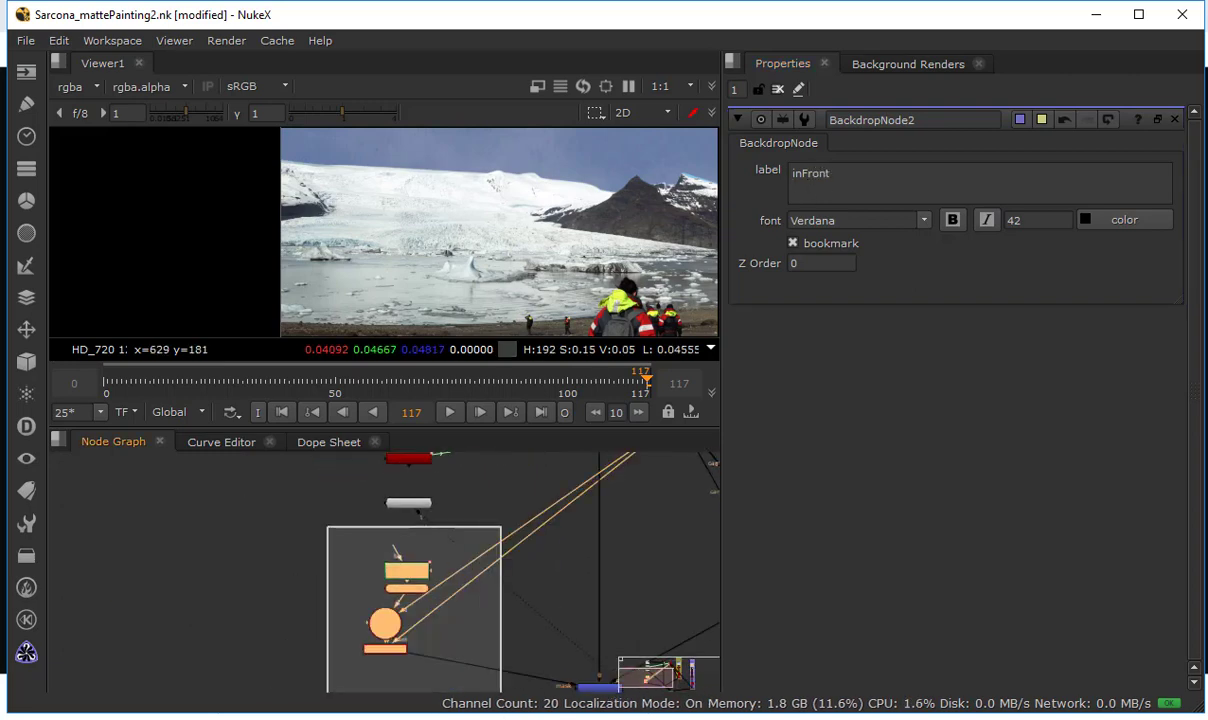
key(Tab)
key(Return)
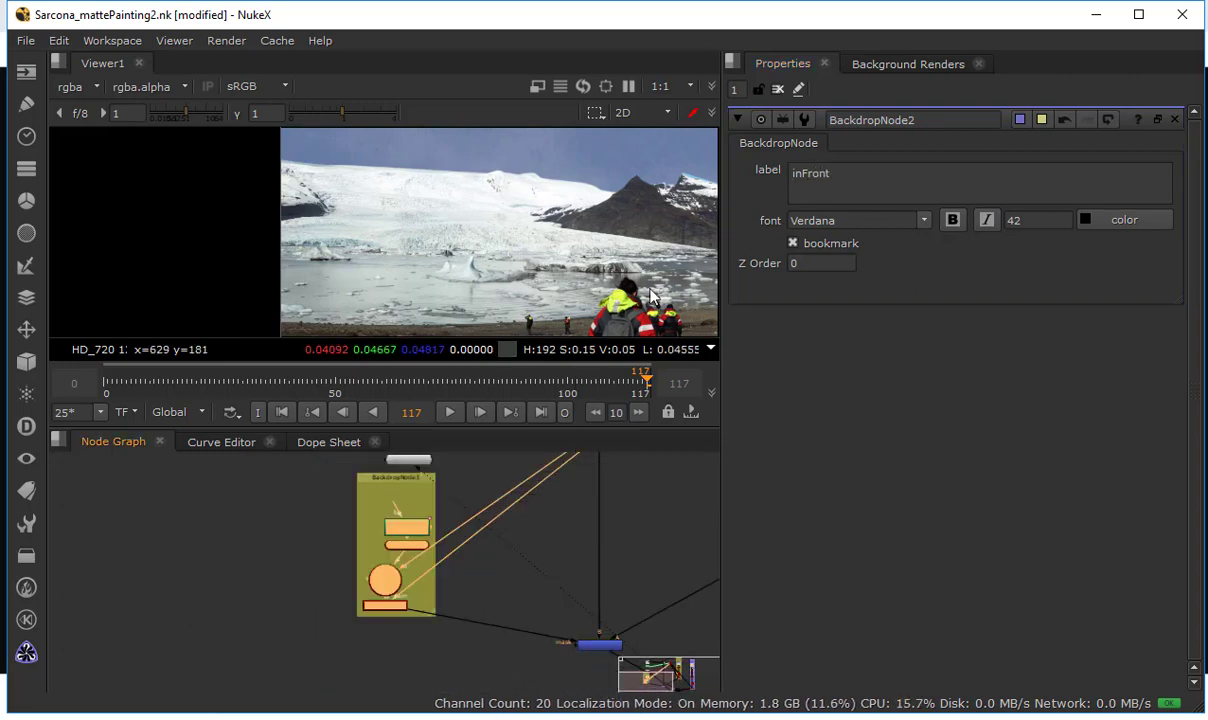
double_click(395, 478)
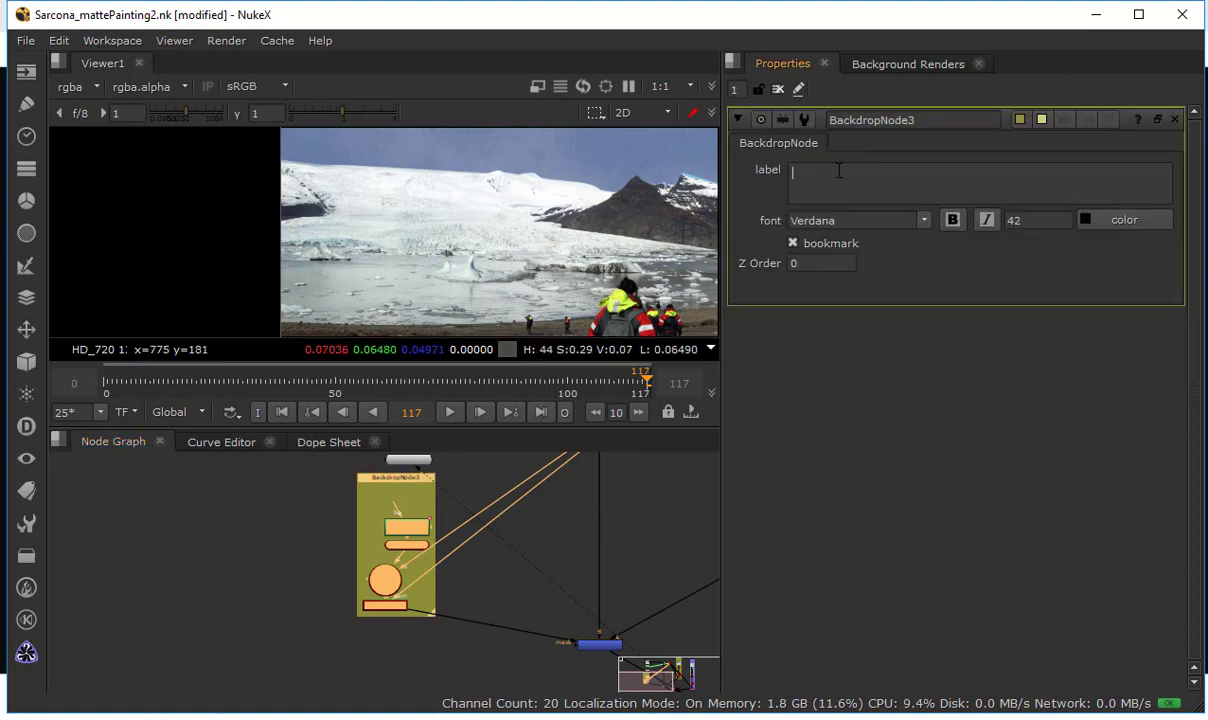
click(504, 496)
Enlarge the node graph and move Camera1 down to just above Merge1, clear of the sky branch
scroll(418, 655, down, 2)
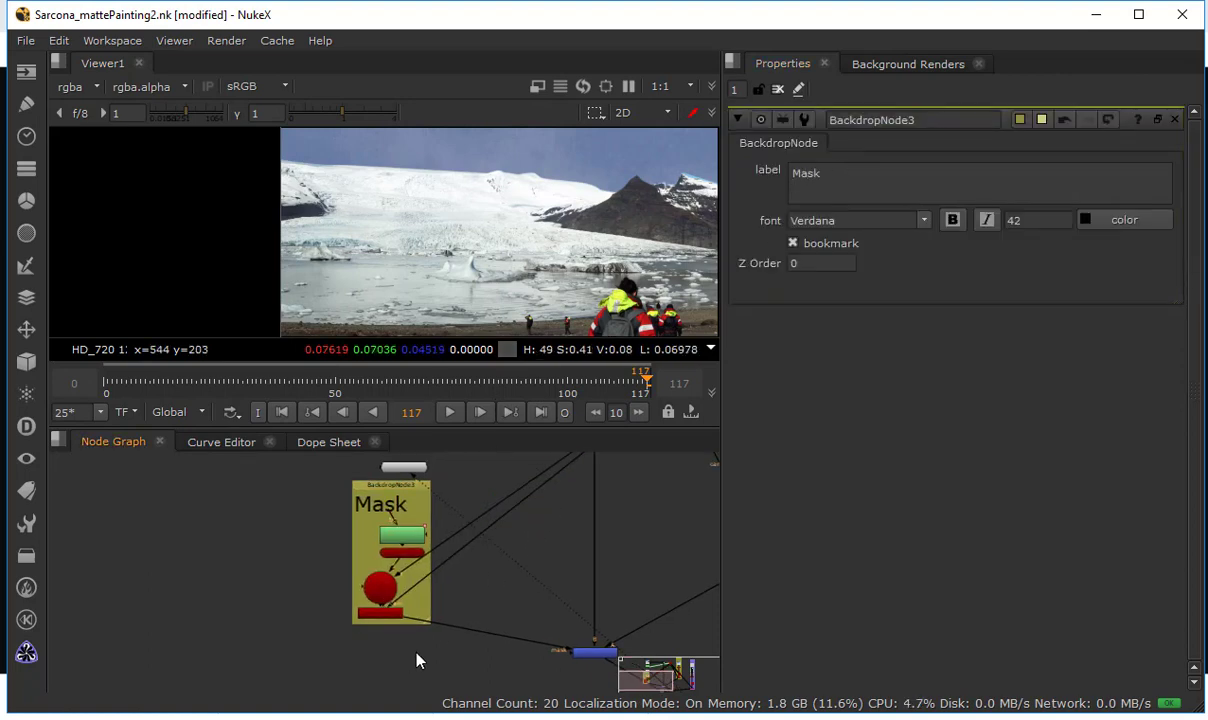
middle_drag(620, 465, 454, 577)
middle_drag(537, 563, 333, 555)
scroll(400, 540, up, 4)
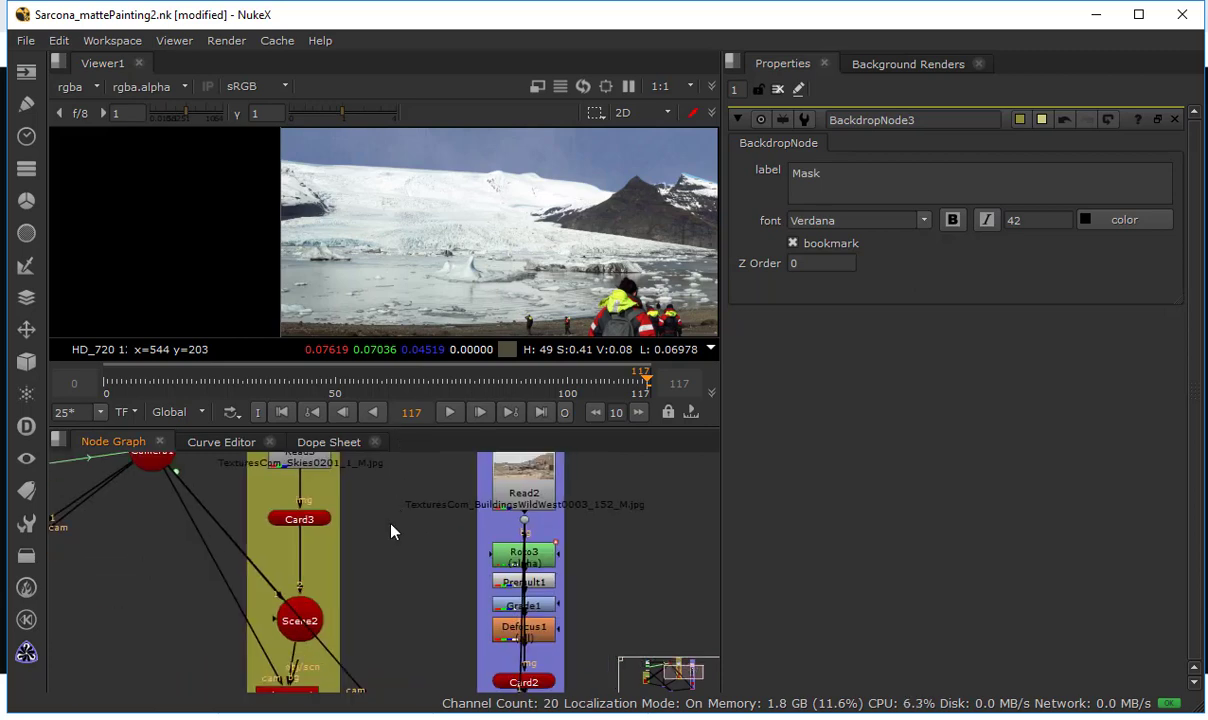
key(space)
scroll(634, 350, up, 2)
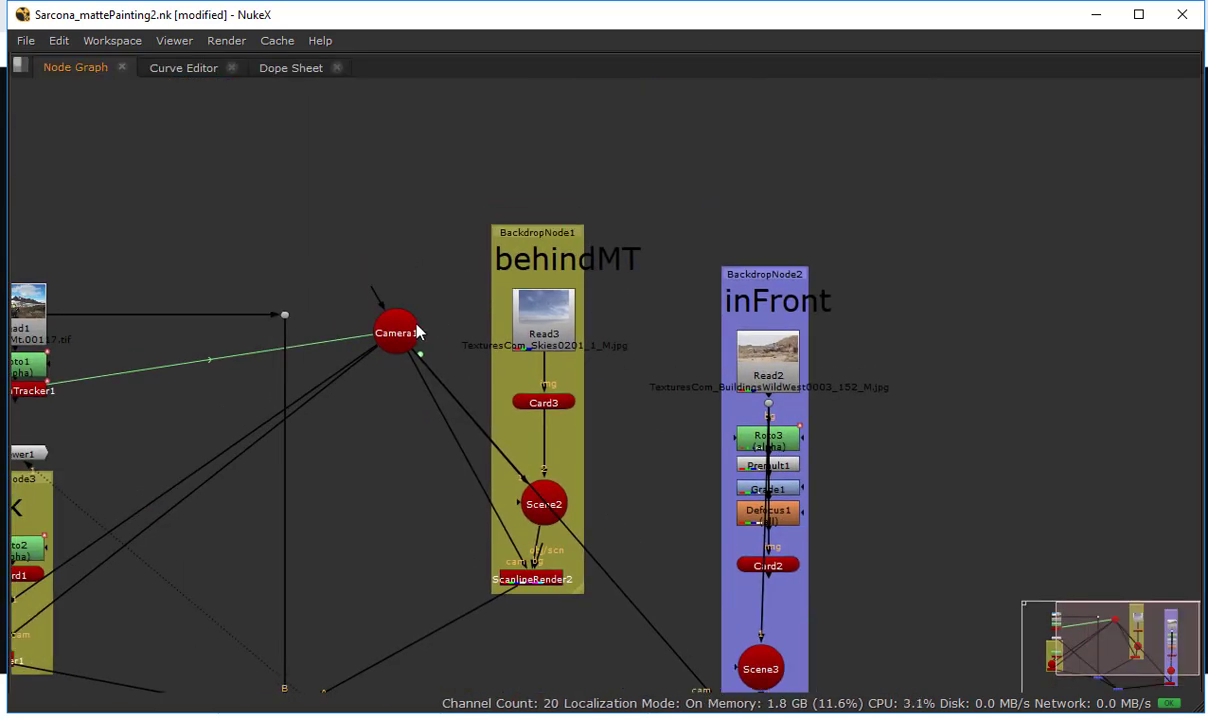
drag(405, 333, 329, 598)
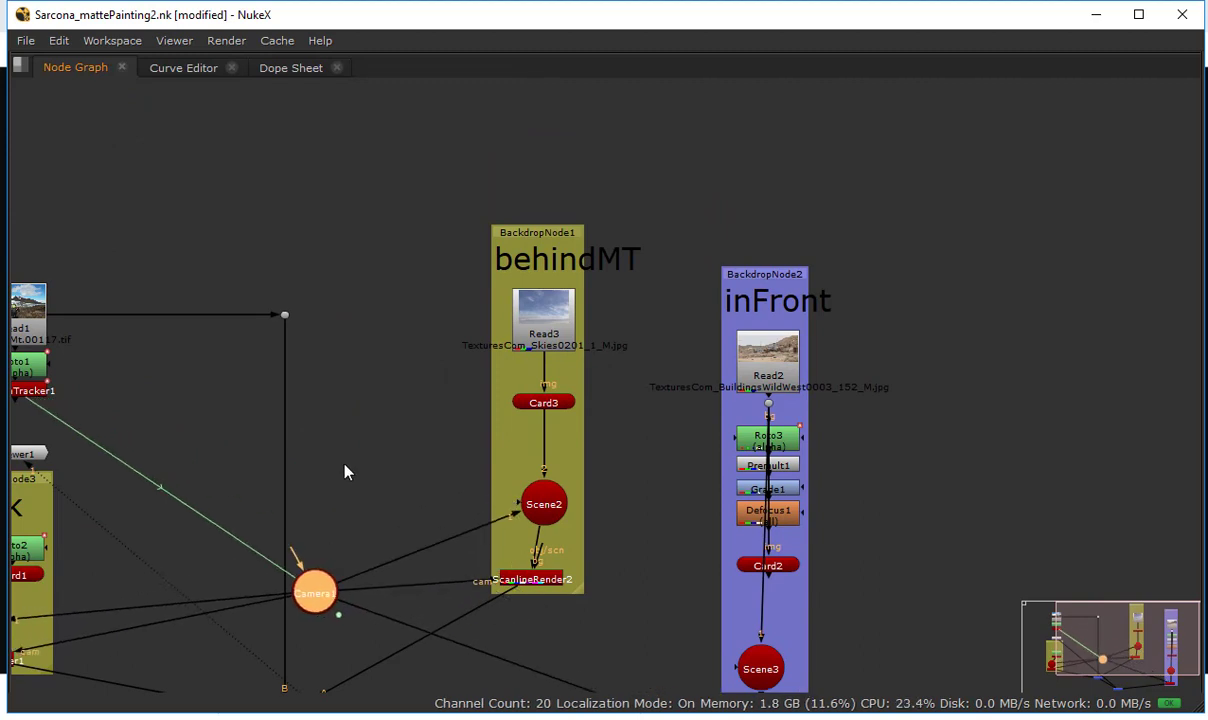
Move the behindMT backdrop with its nodes closer to Camera1 and widen it to make room for a second branch
middle_drag(345, 472, 317, 442)
drag(483, 188, 398, 148)
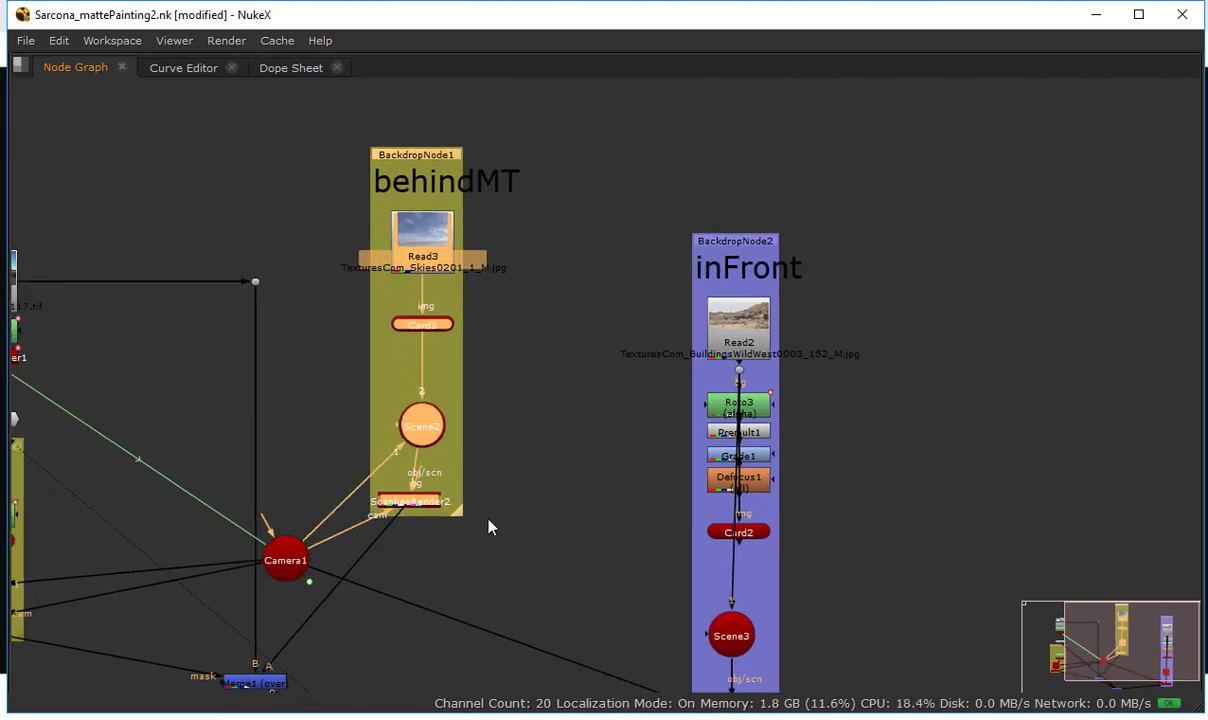
drag(464, 520, 563, 558)
click(503, 386)
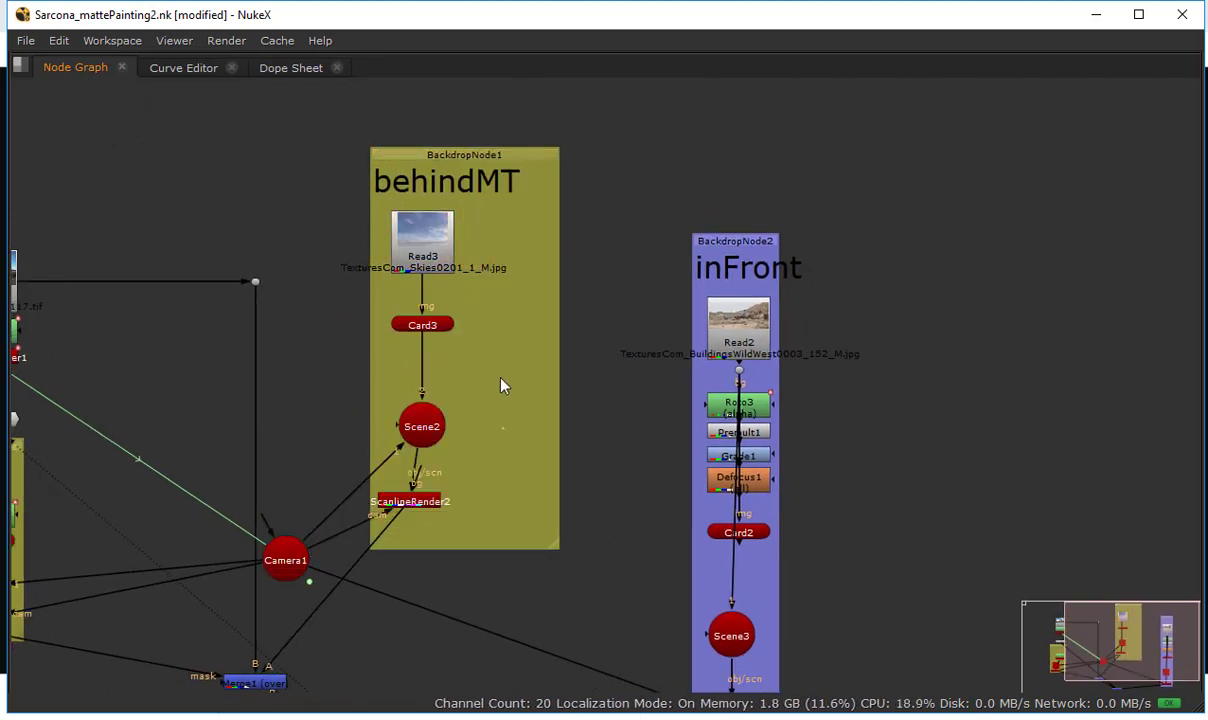
Add a Card geometry node inside the behindMT backdrop and connect it to Scene2
key(Tab)
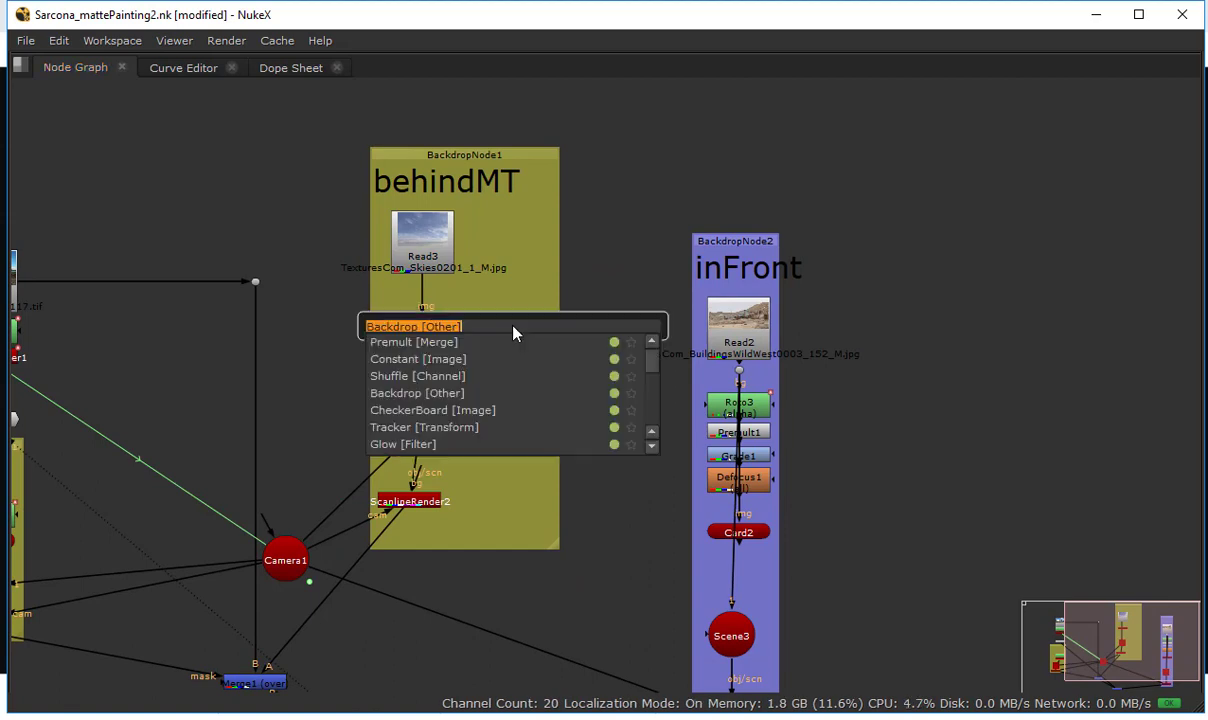
text(card)
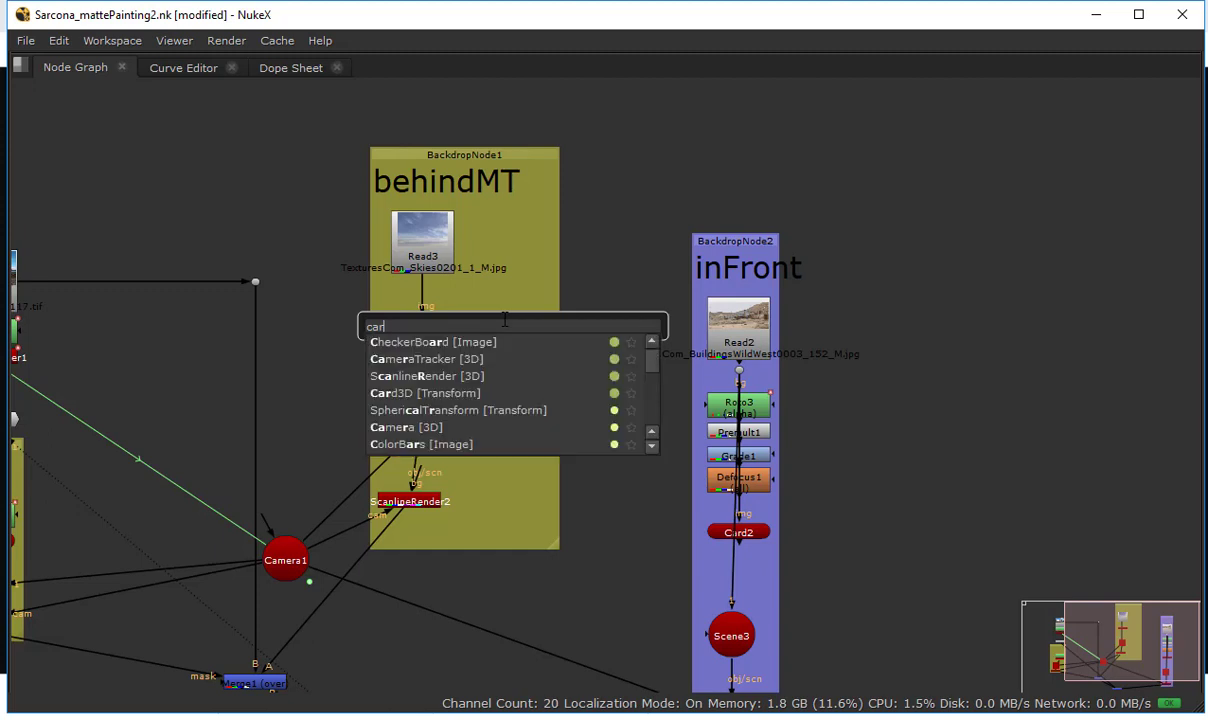
text(d)
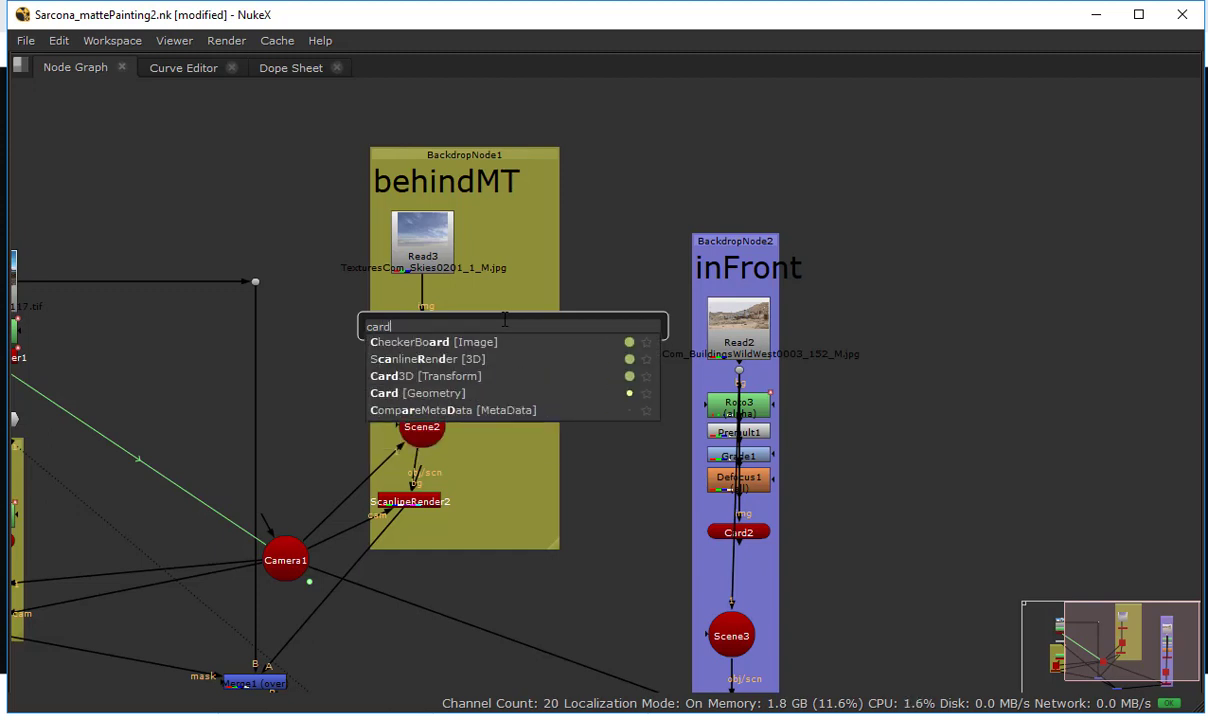
click(446, 393)
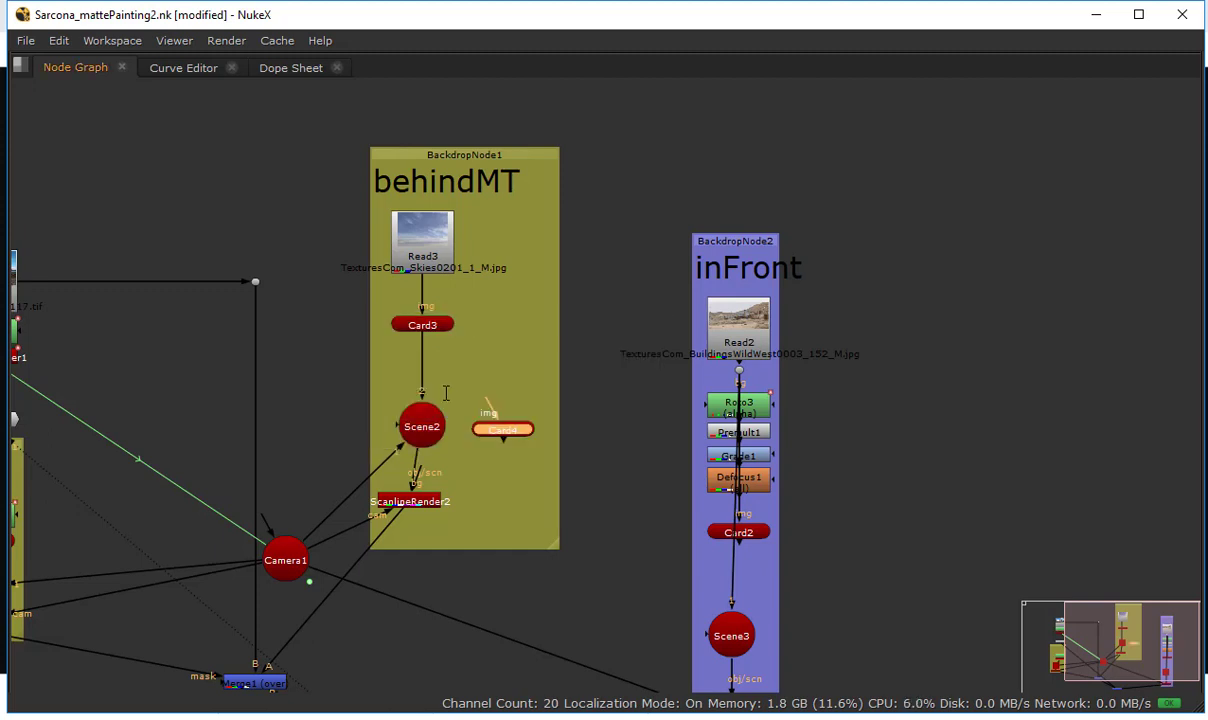
drag(498, 411, 437, 417)
Read in spaceship-2057420_960_720.jpg, connect it to the new card's img input and place it beside Read3
click(579, 288)
key(r)
double_click(578, 292)
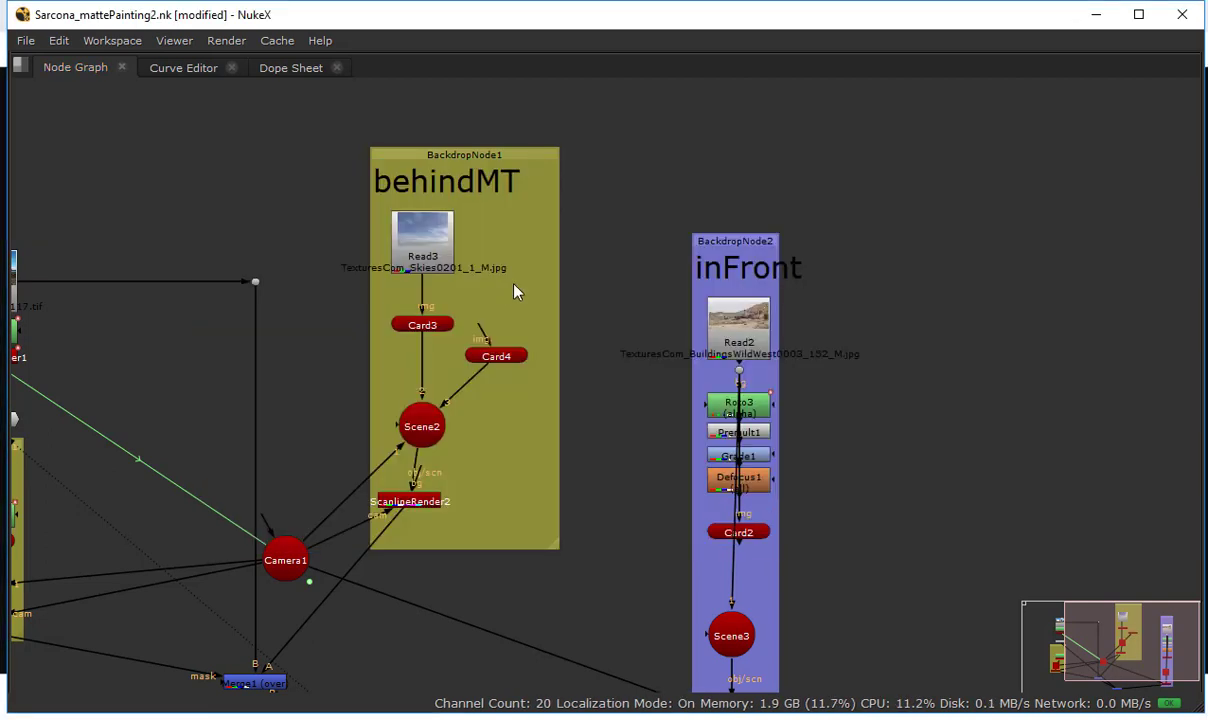
drag(576, 308, 526, 256)
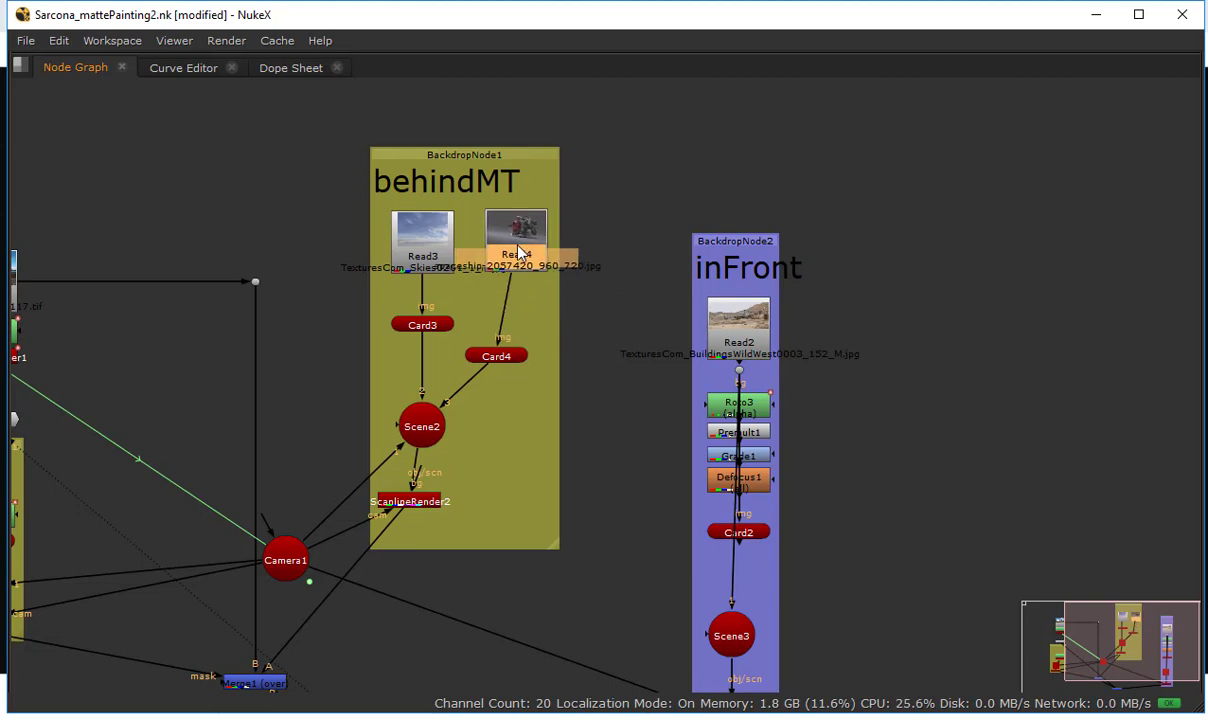
Restore the full layout and, in the 3D view, move the spaceship card back to about -535 in Z
key(space)
scroll(627, 250, down, 4)
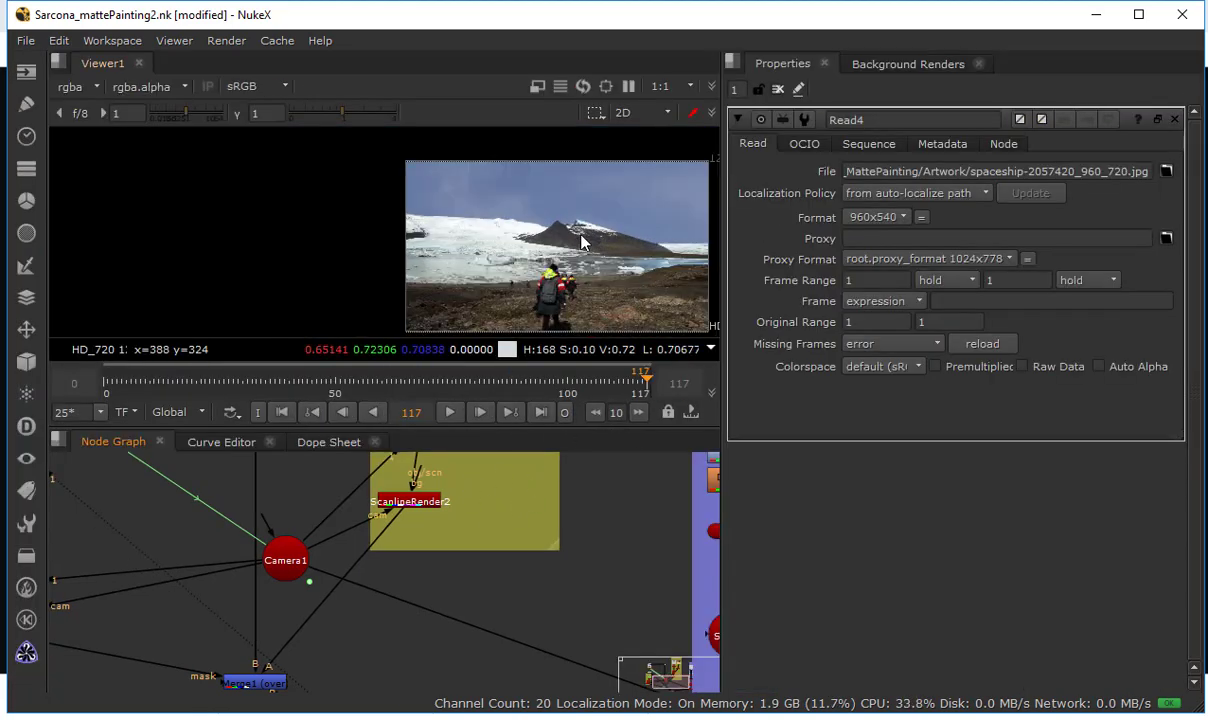
scroll(502, 612, up, 5)
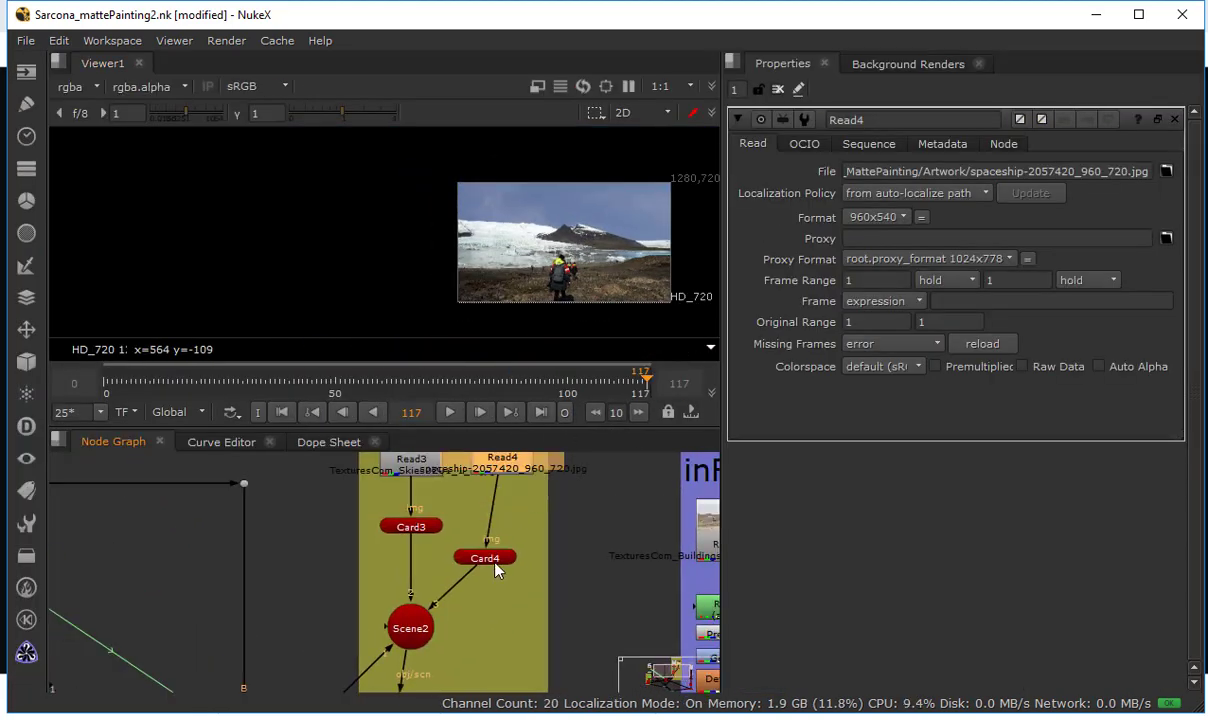
double_click(482, 557)
key(Tab)
ctrl+drag(522, 267, 436, 238)
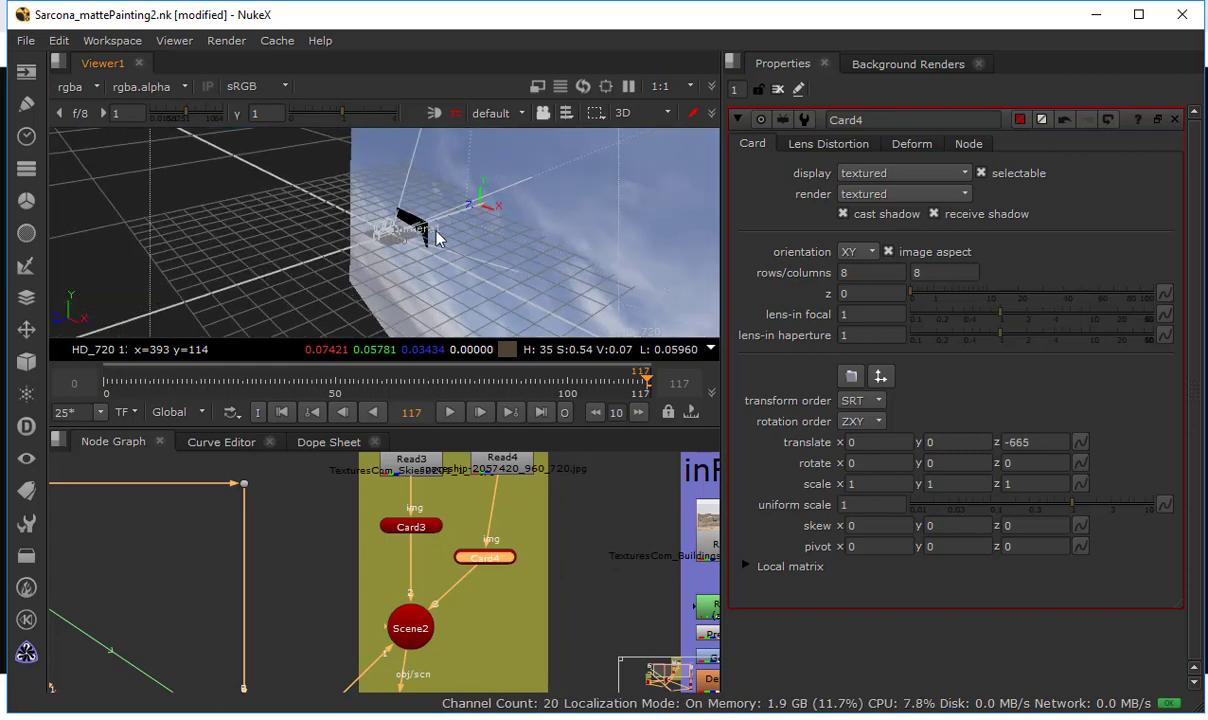
Set the spaceship card's uniform scale to 500 and raise the card to about 35 in Y
double_click(885, 511)
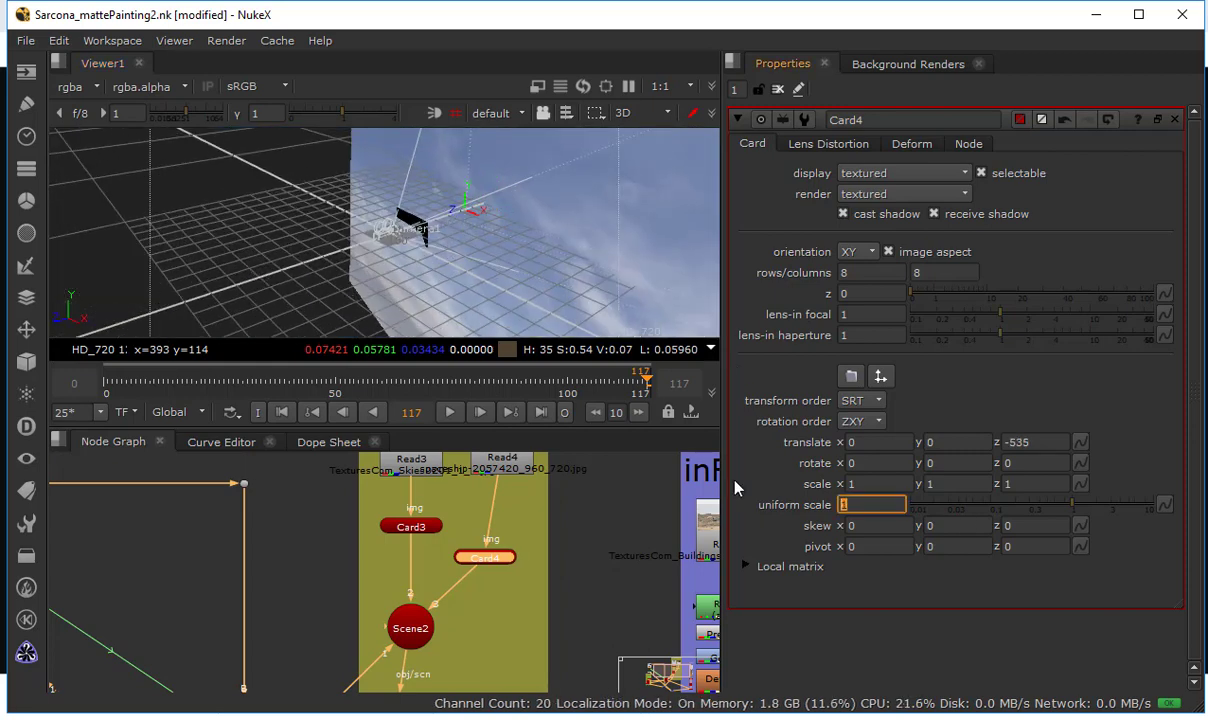
text(20)
key(Return)
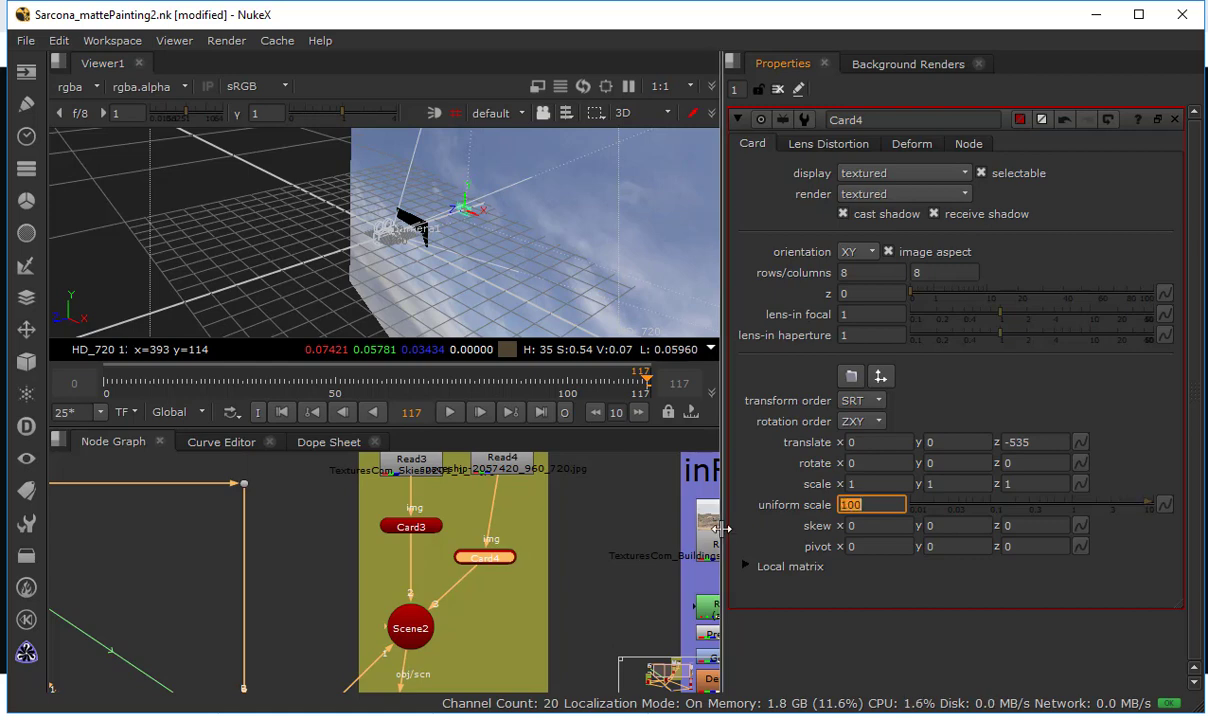
text(500)
key(Return)
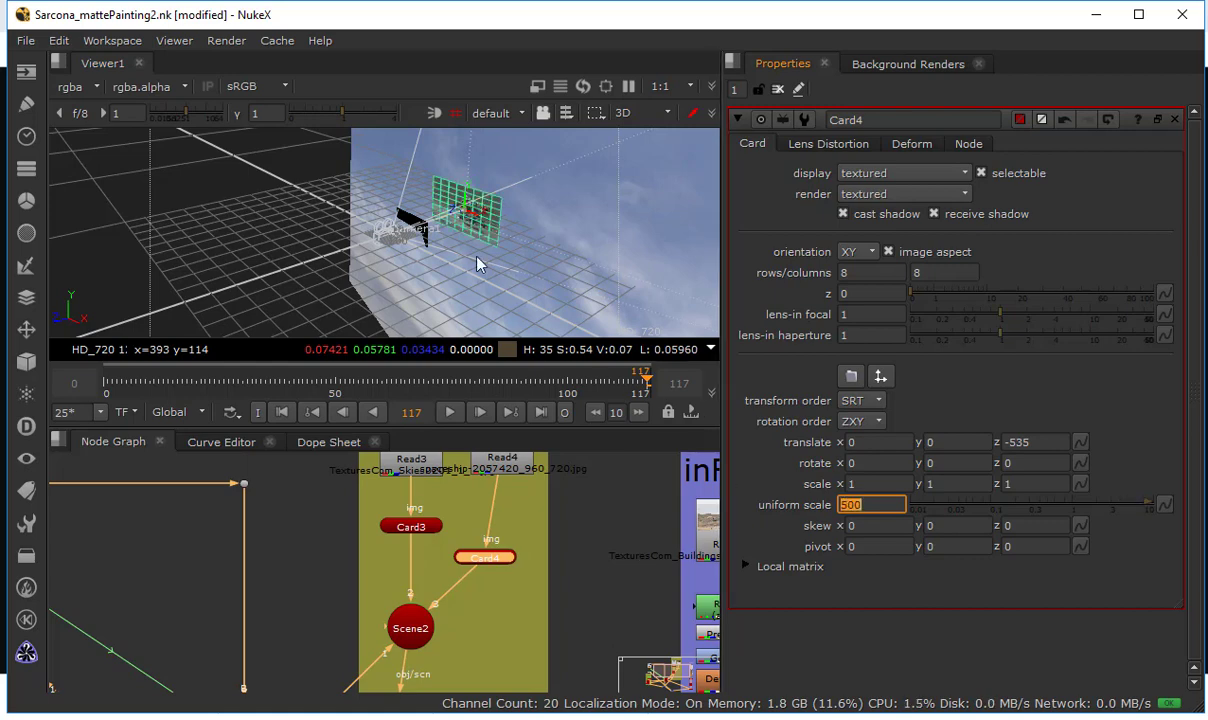
drag(470, 207, 468, 198)
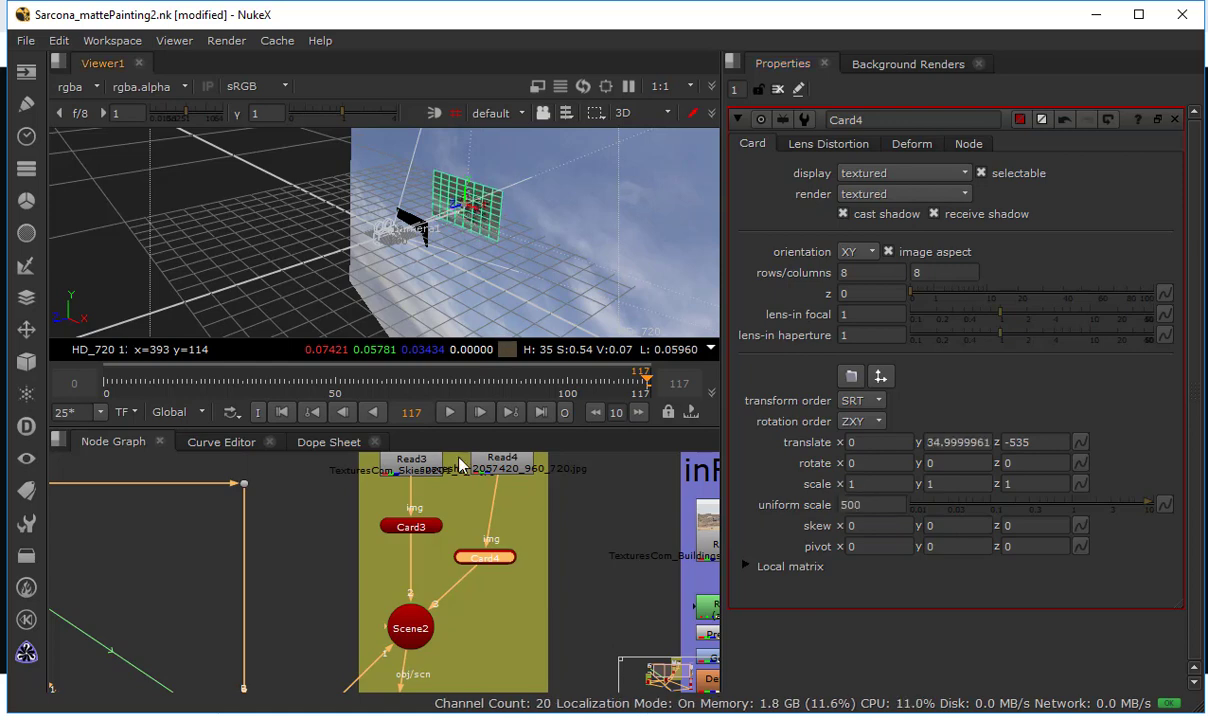
Move Merge2 lower in the node graph and inspect the composite with the spaceship in the 2D view
middle_drag(460, 688, 471, 538)
middle_drag(423, 586, 483, 485)
click(330, 635)
middle_drag(454, 641, 371, 517)
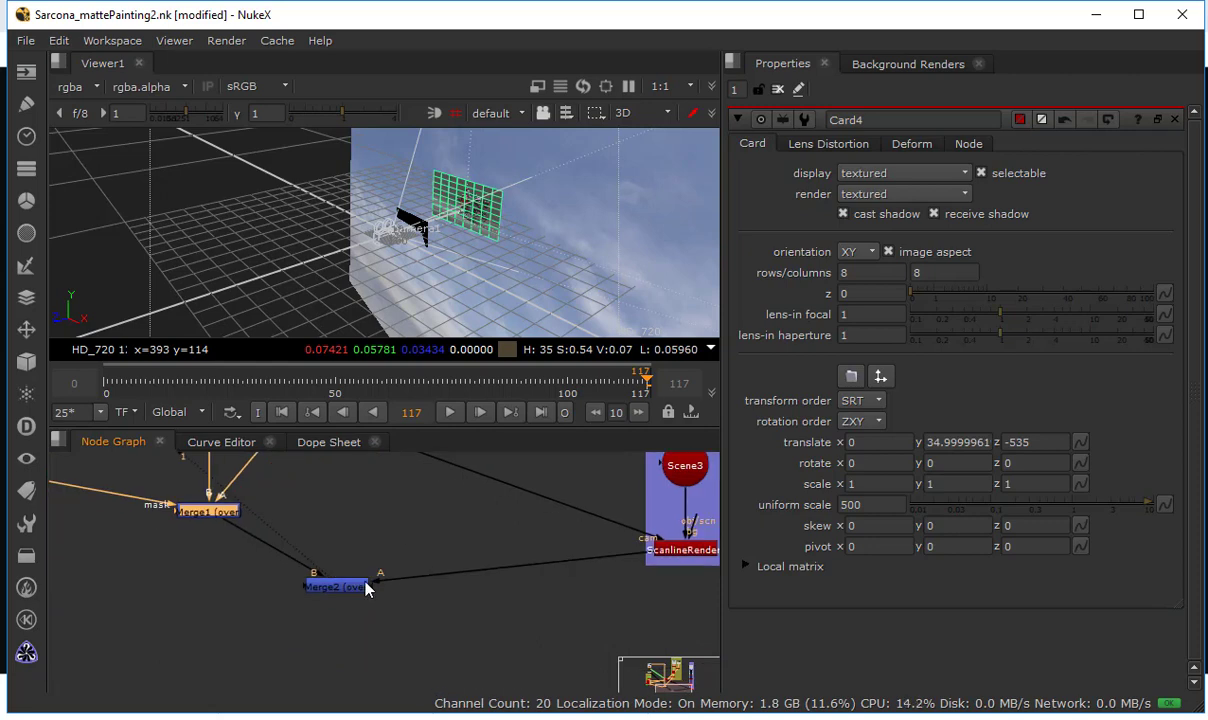
drag(362, 582, 366, 647)
key(Tab)
scroll(589, 189, up, 6)
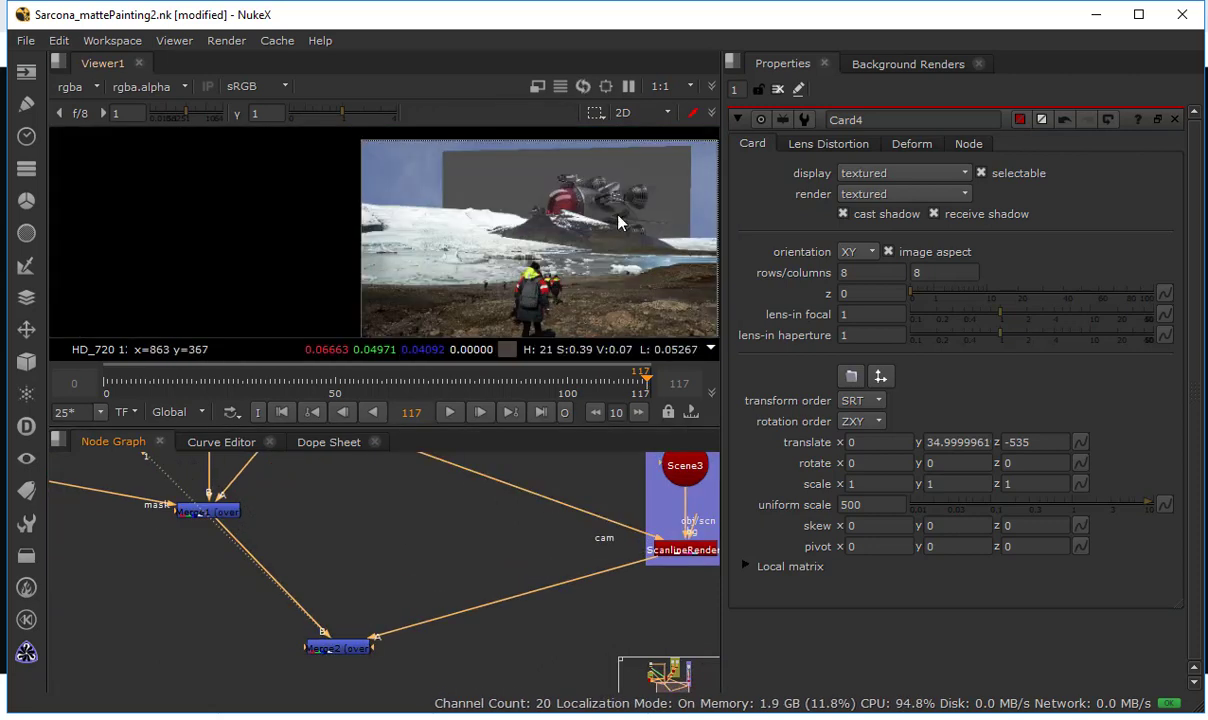
Insert a Roto node between the spaceship image and its card and show the Roto output in the viewer
middle_drag(398, 587, 398, 631)
middle_drag(377, 470, 318, 707)
click(429, 575)
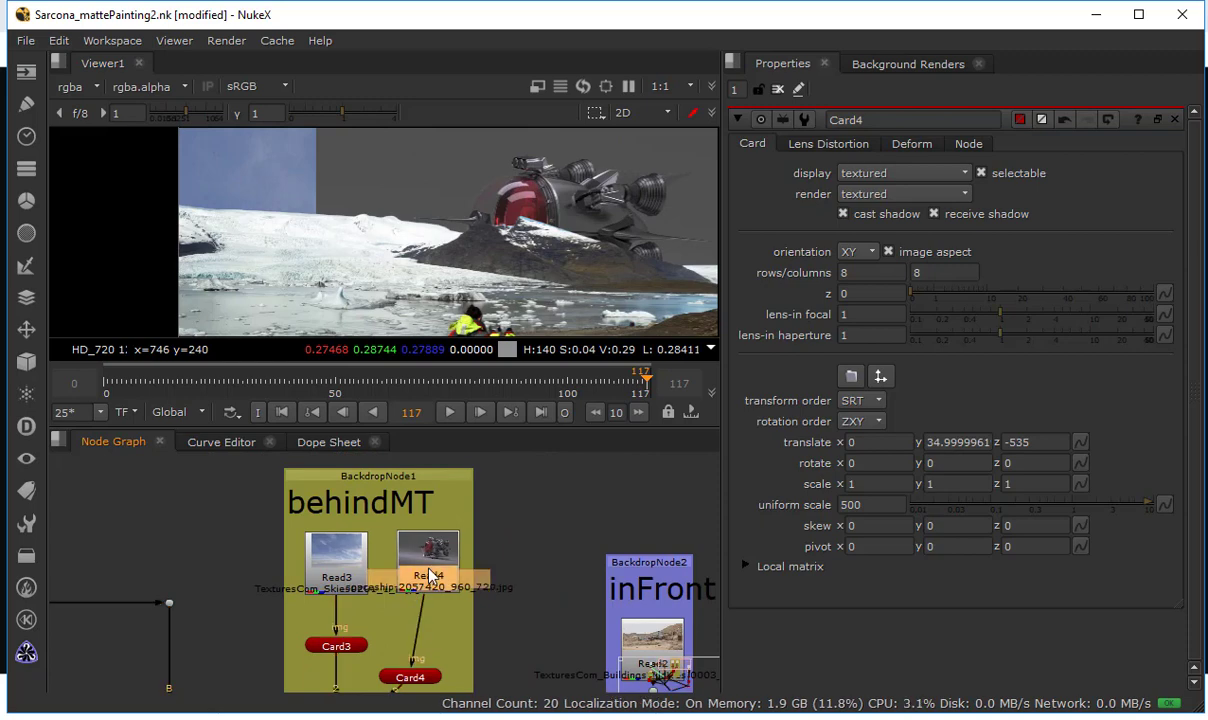
key(o)
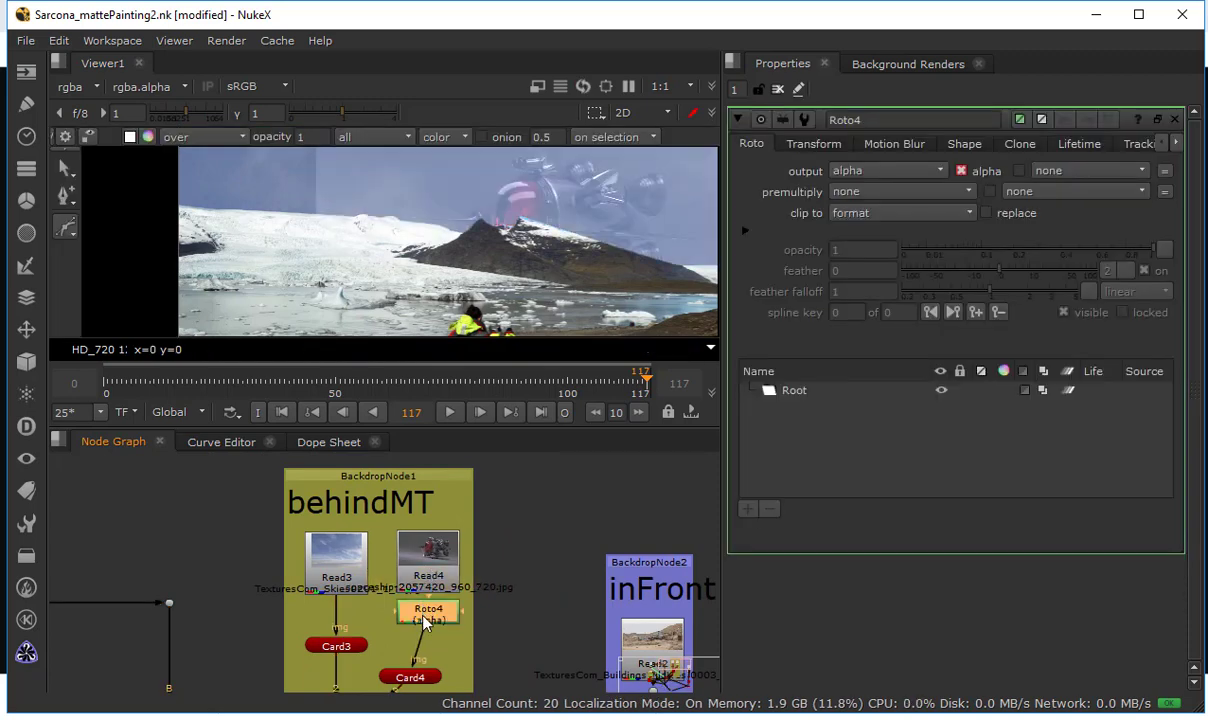
key(1)
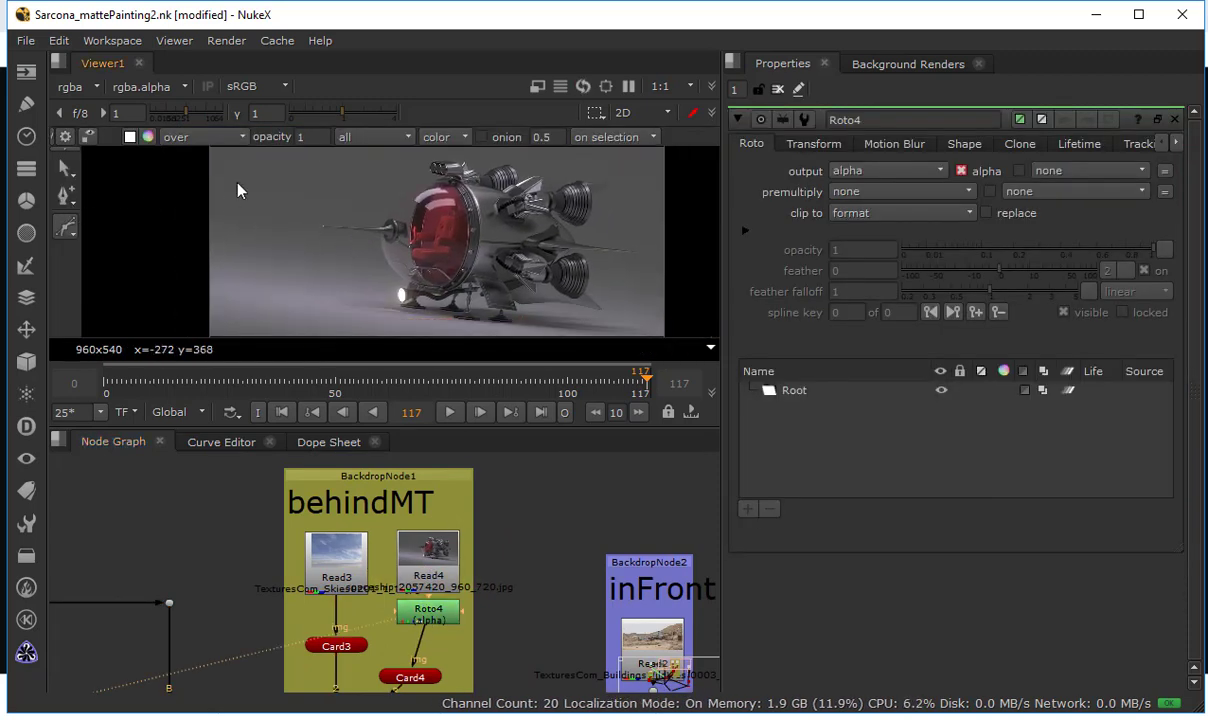
Draw a closed Bezier roto shape around the spaceship's body and engines in the Roto4 node
click(392, 203)
click(455, 154)
click(484, 166)
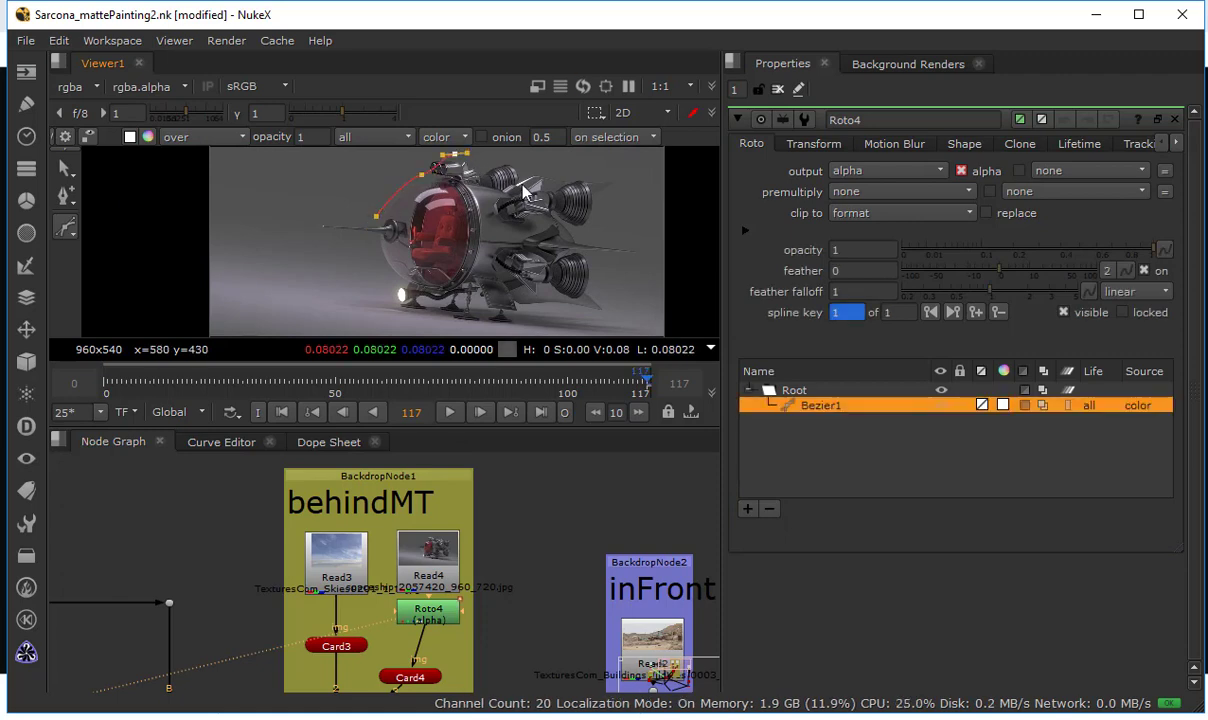
click(528, 179)
click(608, 209)
click(581, 277)
click(514, 283)
drag(409, 260, 385, 198)
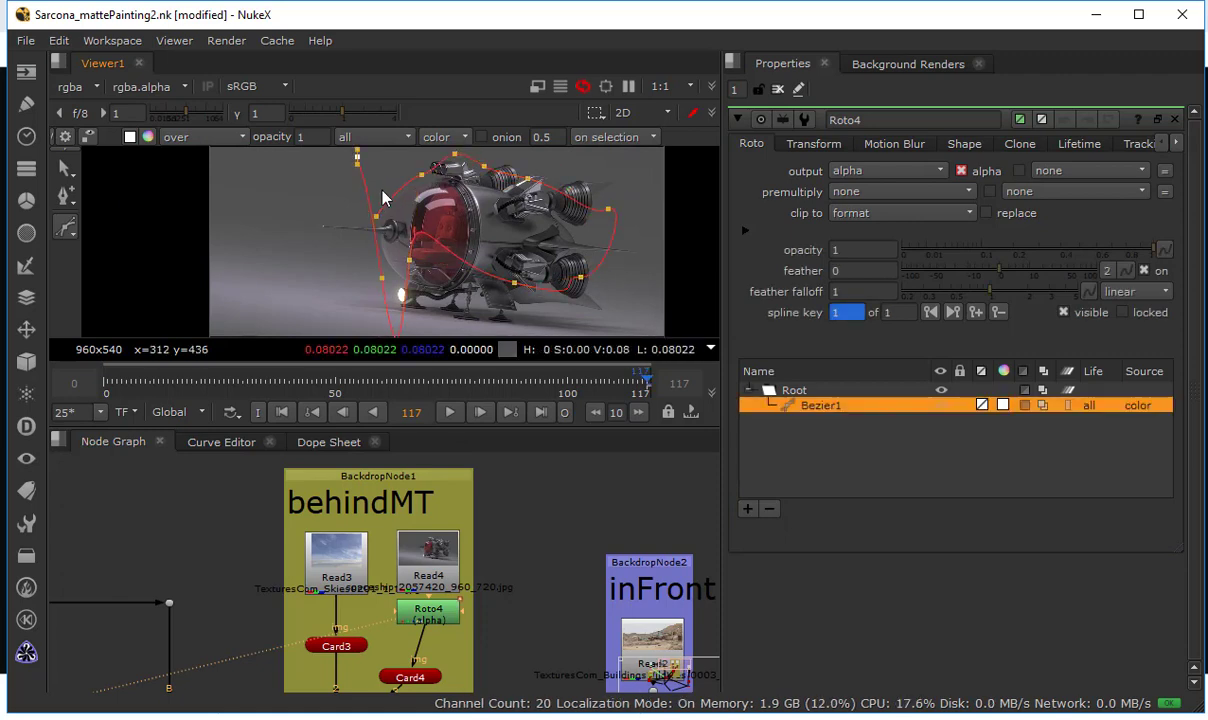
click(383, 213)
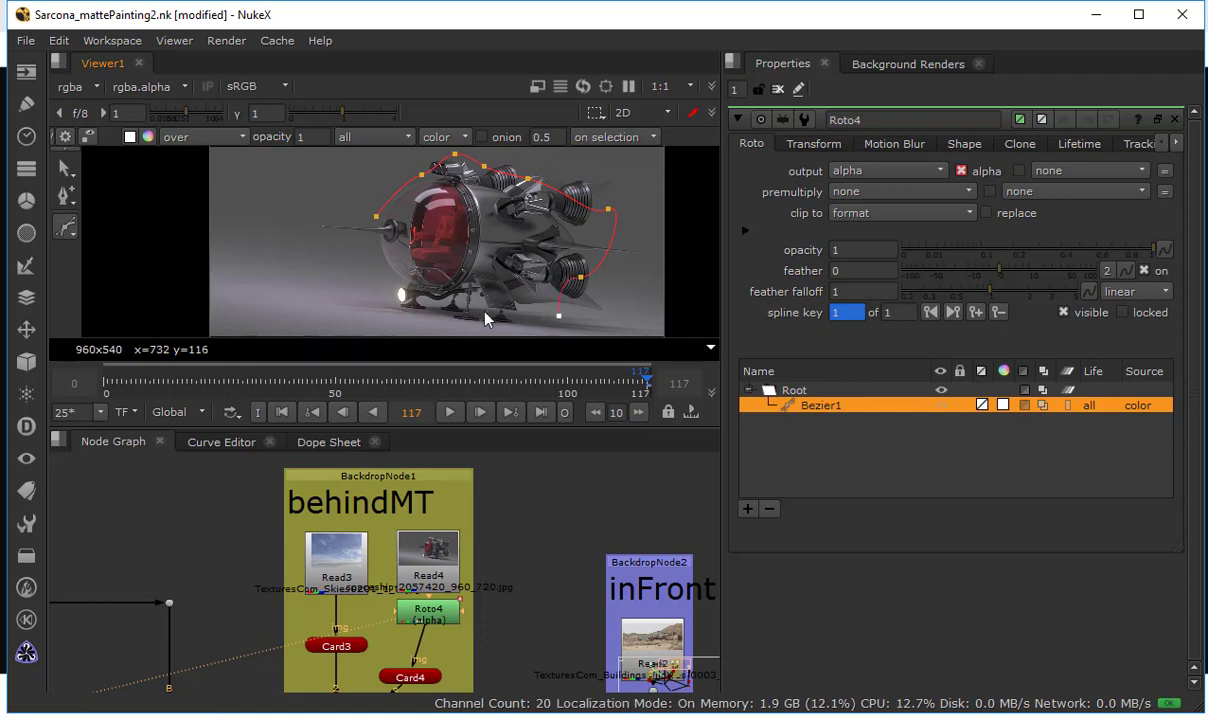
key(q)
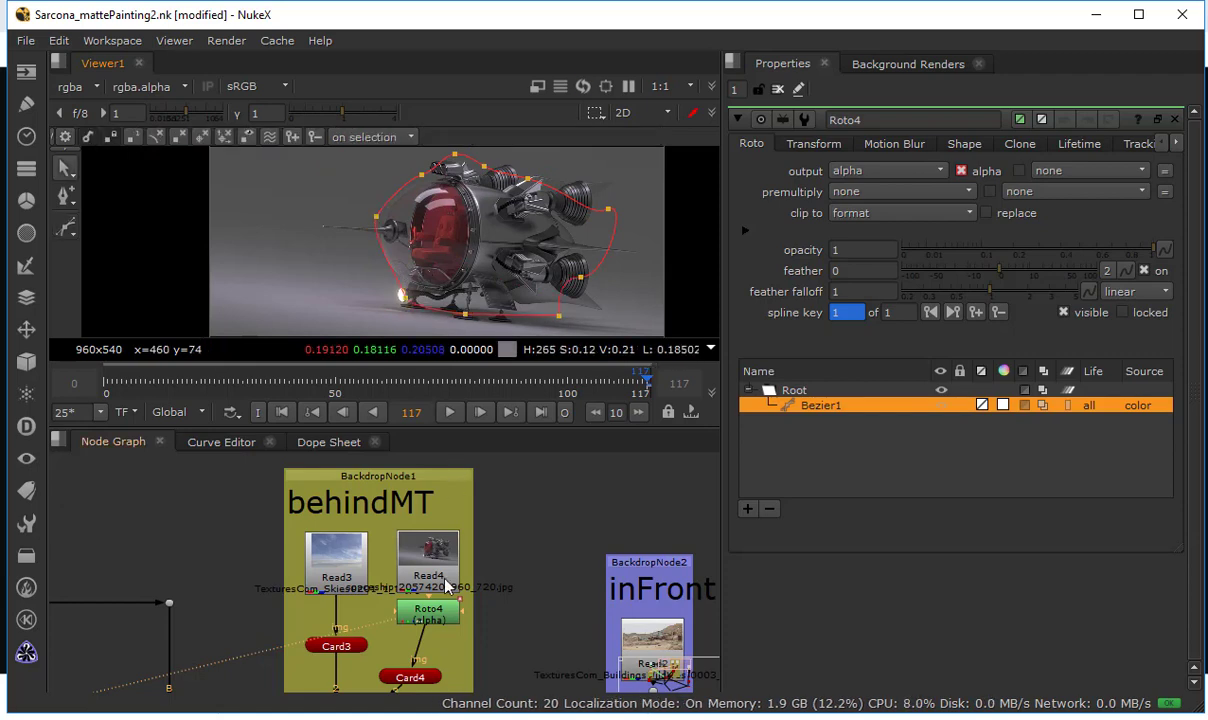
Insert a Premult node after the spaceship's Roto node and show the Merge2 composite in the viewer
click(418, 621)
key(Tab)
text(p)
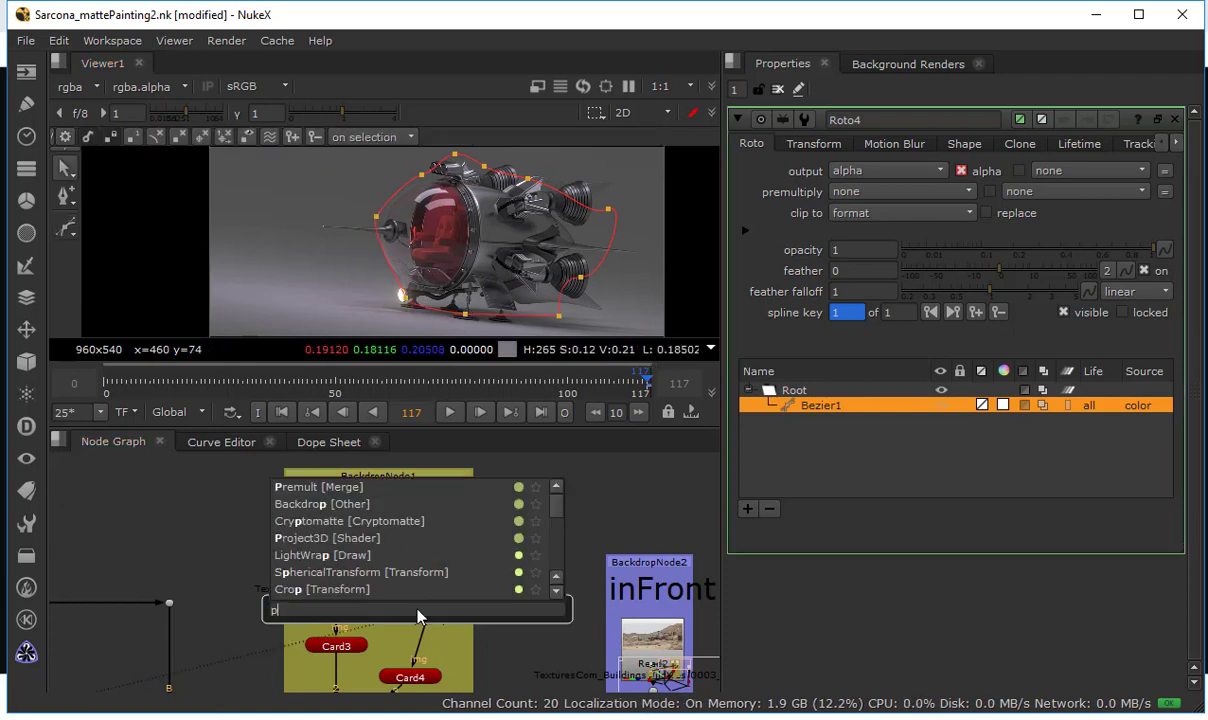
text(remult [Merge)
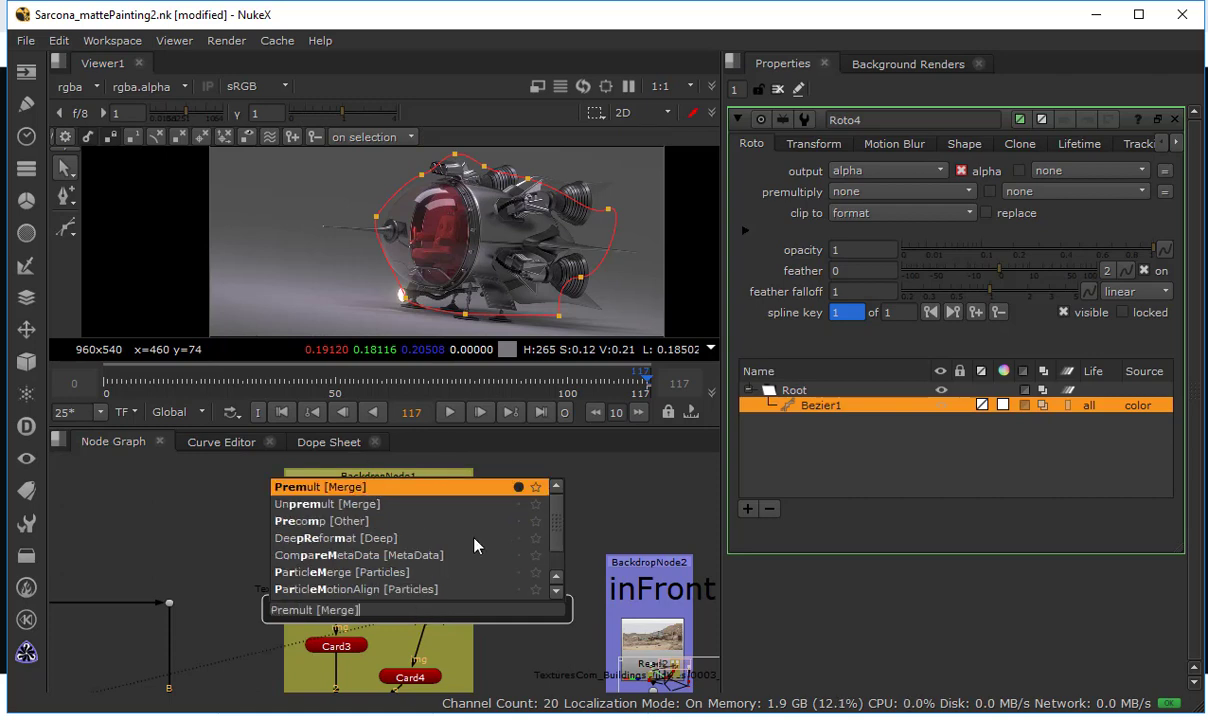
key(Return)
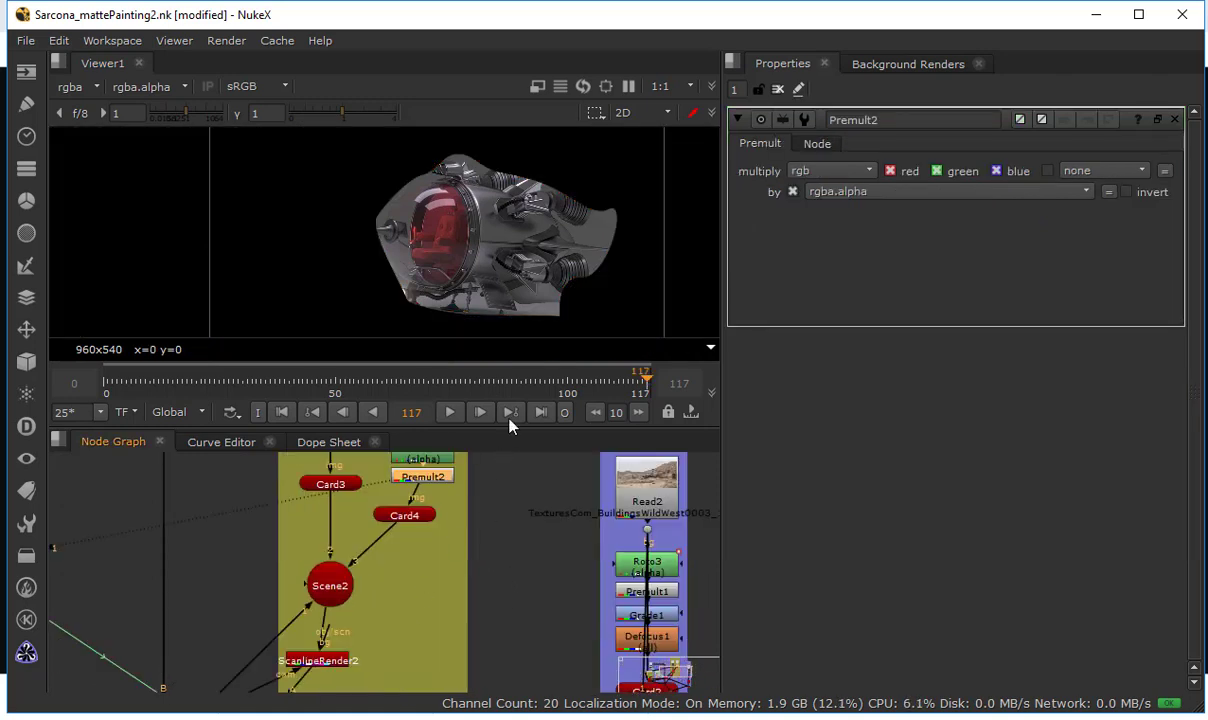
click(481, 641)
key(1)
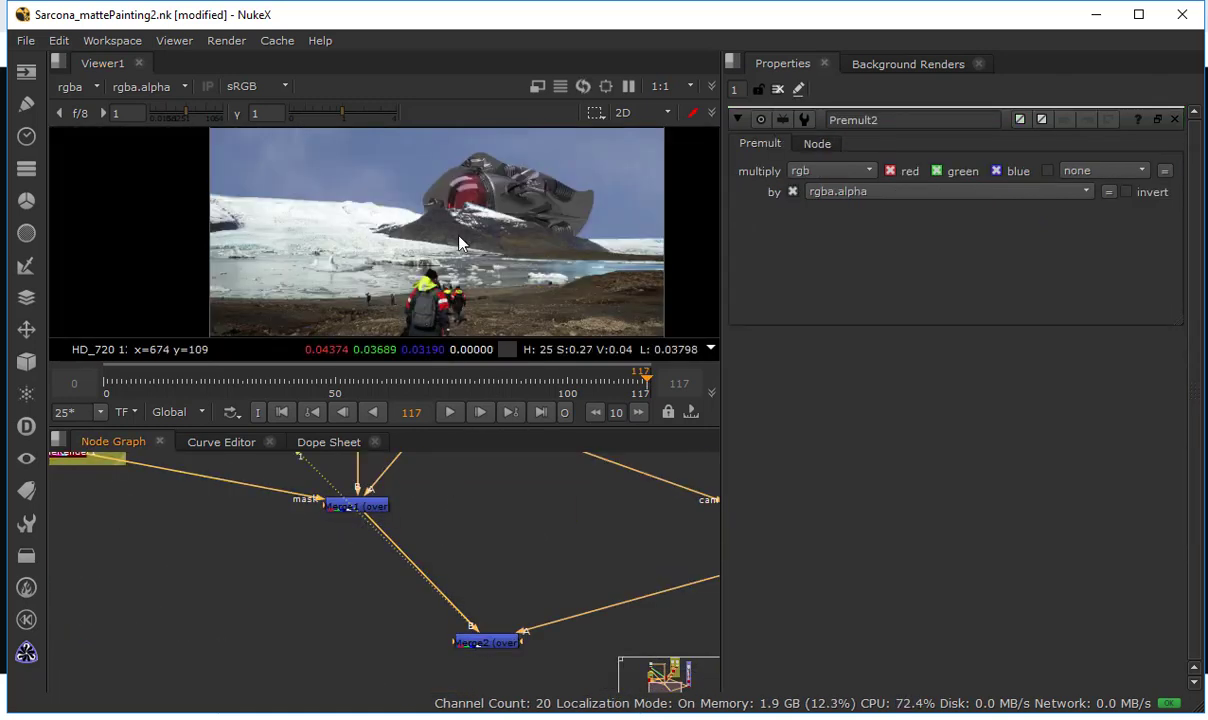
Reduce the spaceship card's uniform scale, trying 400 and settling on 200
middle_drag(425, 614, 405, 690)
middle_drag(485, 470, 428, 680)
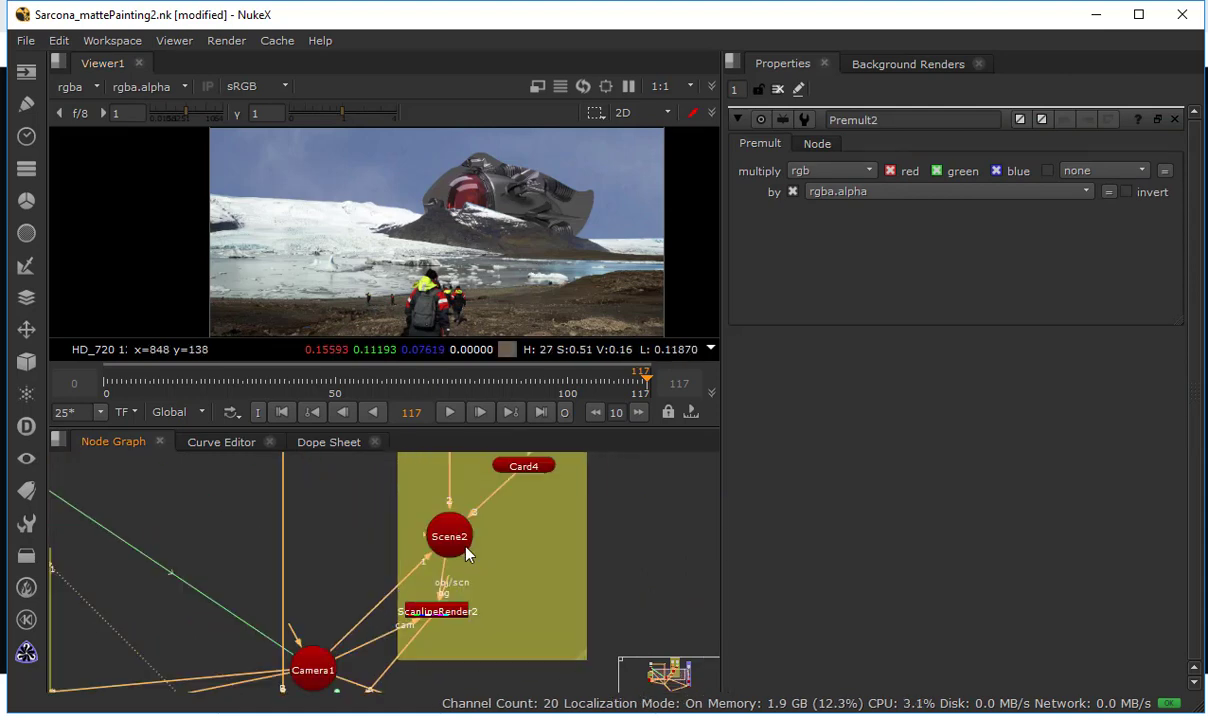
middle_drag(436, 587, 371, 719)
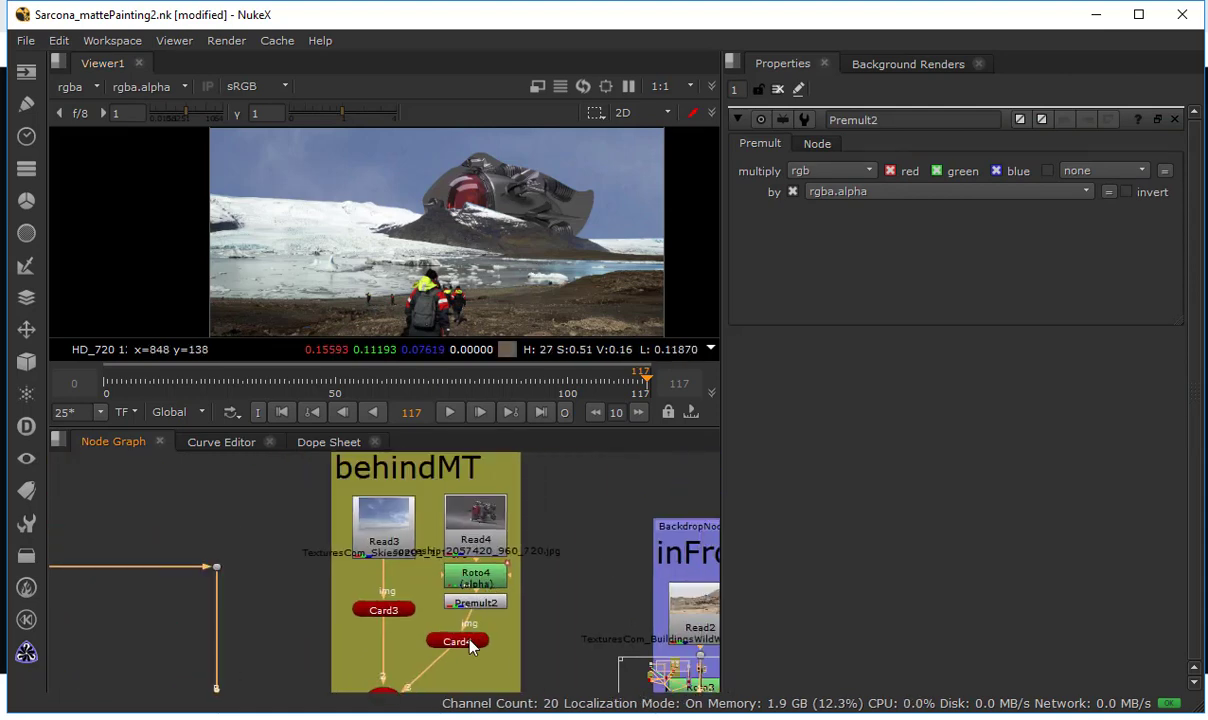
double_click(468, 642)
click(799, 505)
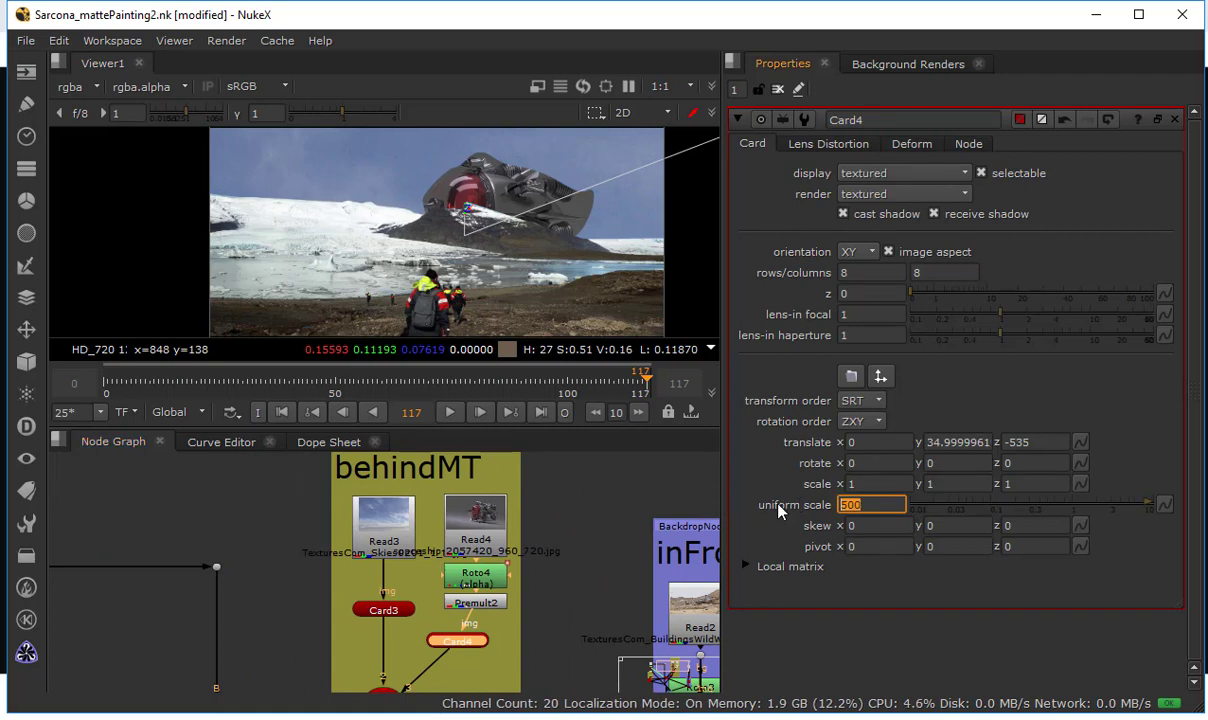
text(400)
key(Return)
text(2)
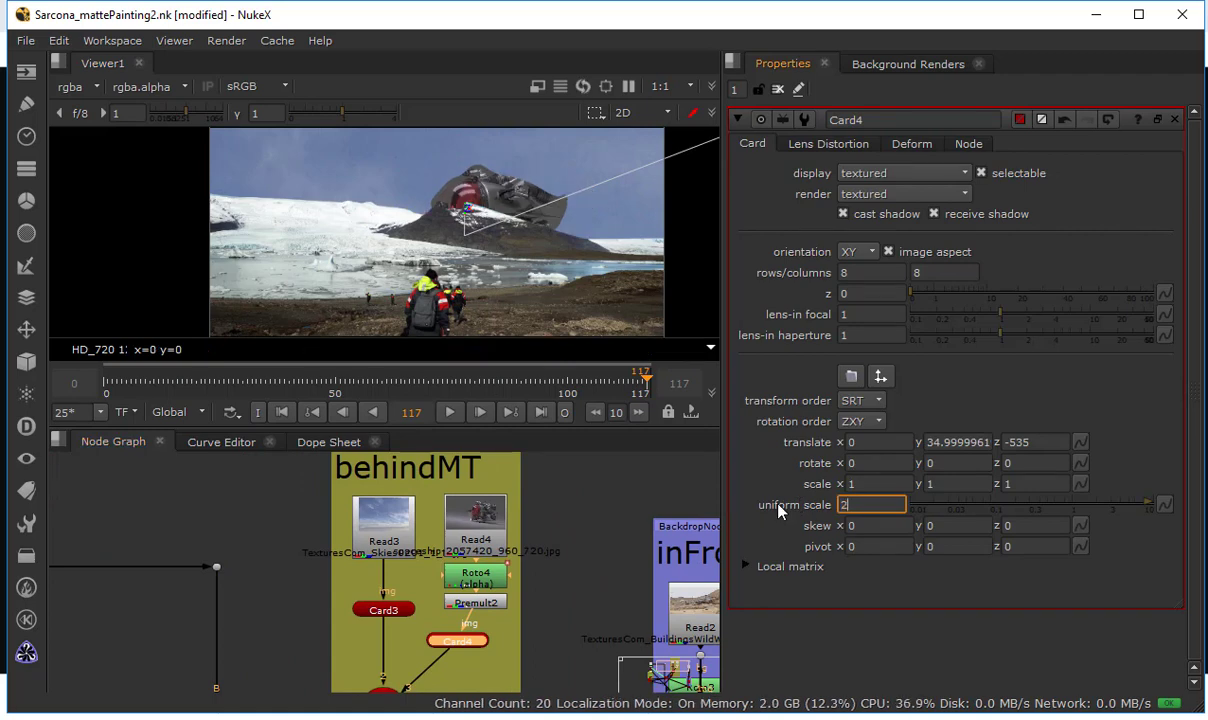
text(00)
key(Return)
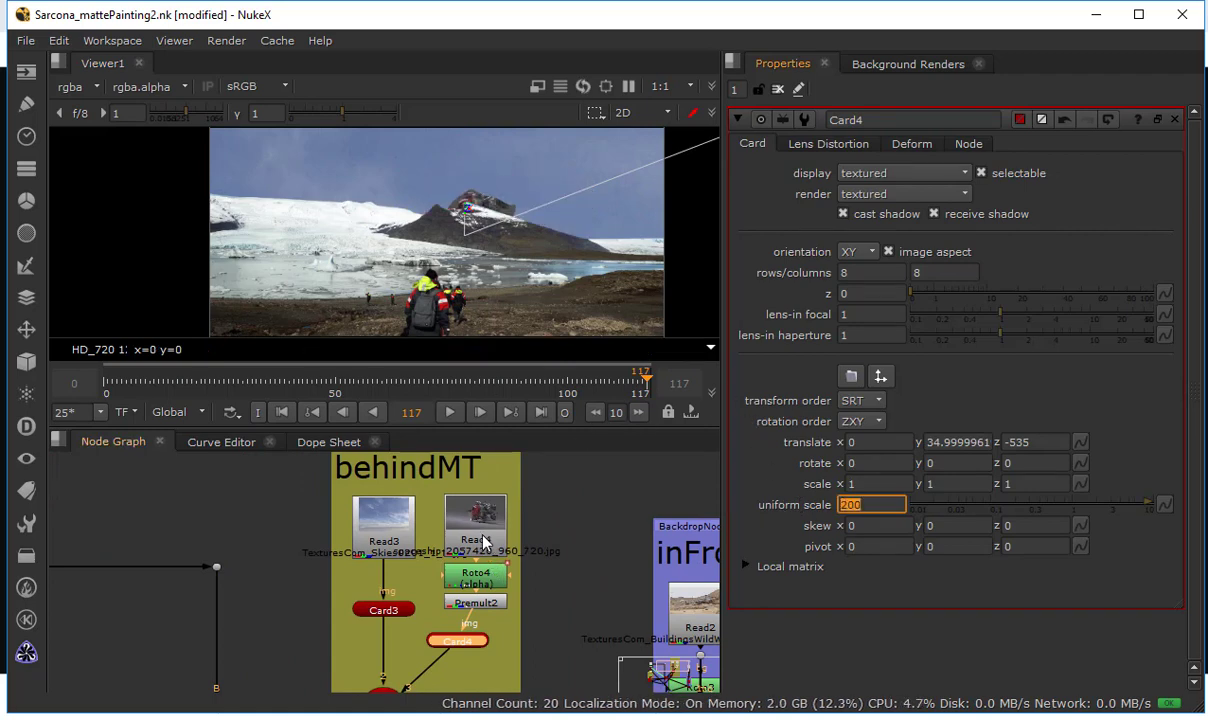
Move the spaceship's Read, Roto, Premult and Card nodes up into a tidy column in the behindMT backdrop
drag(480, 532, 481, 496)
drag(478, 574, 478, 533)
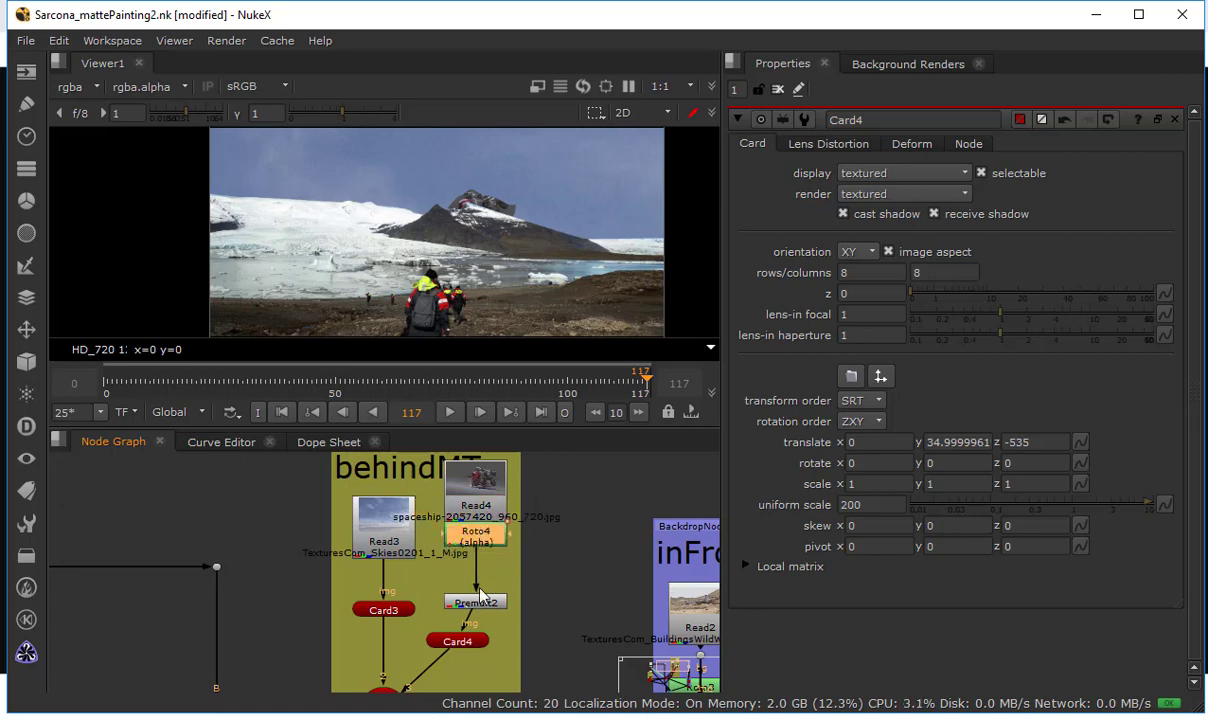
drag(480, 596, 480, 562)
drag(457, 640, 478, 620)
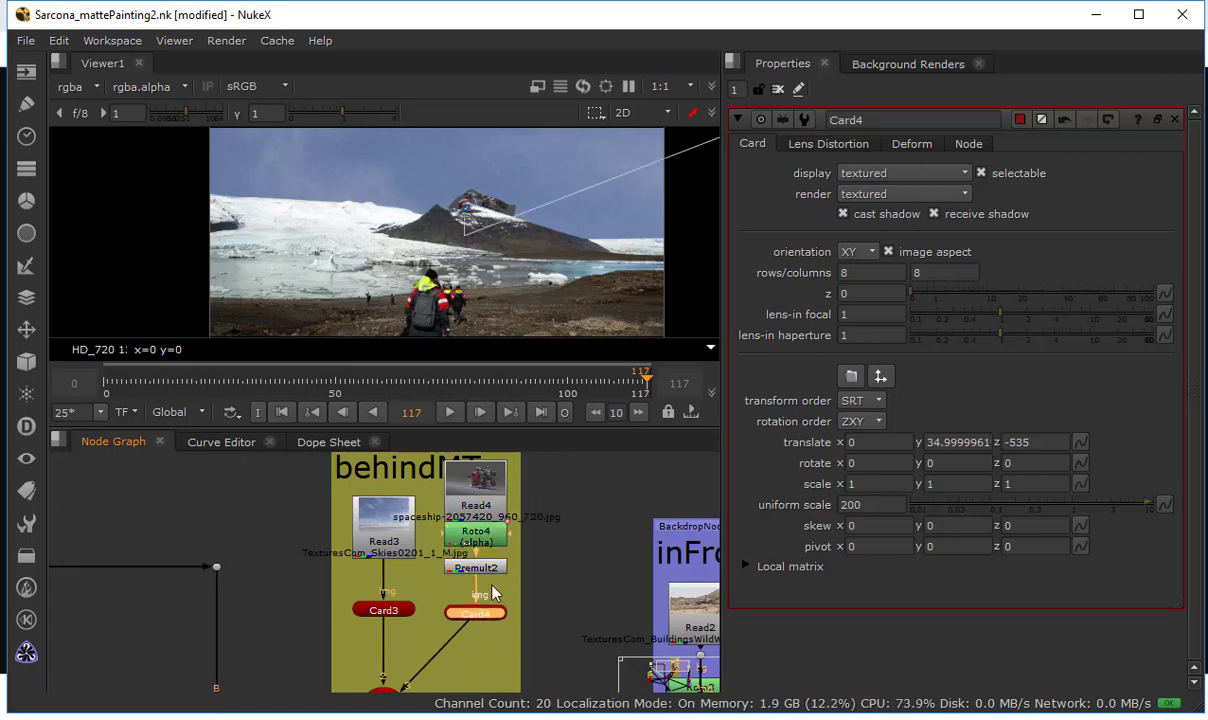
Try an Axis node between the spaceship card and Scene2
key(Tab)
text(ax)
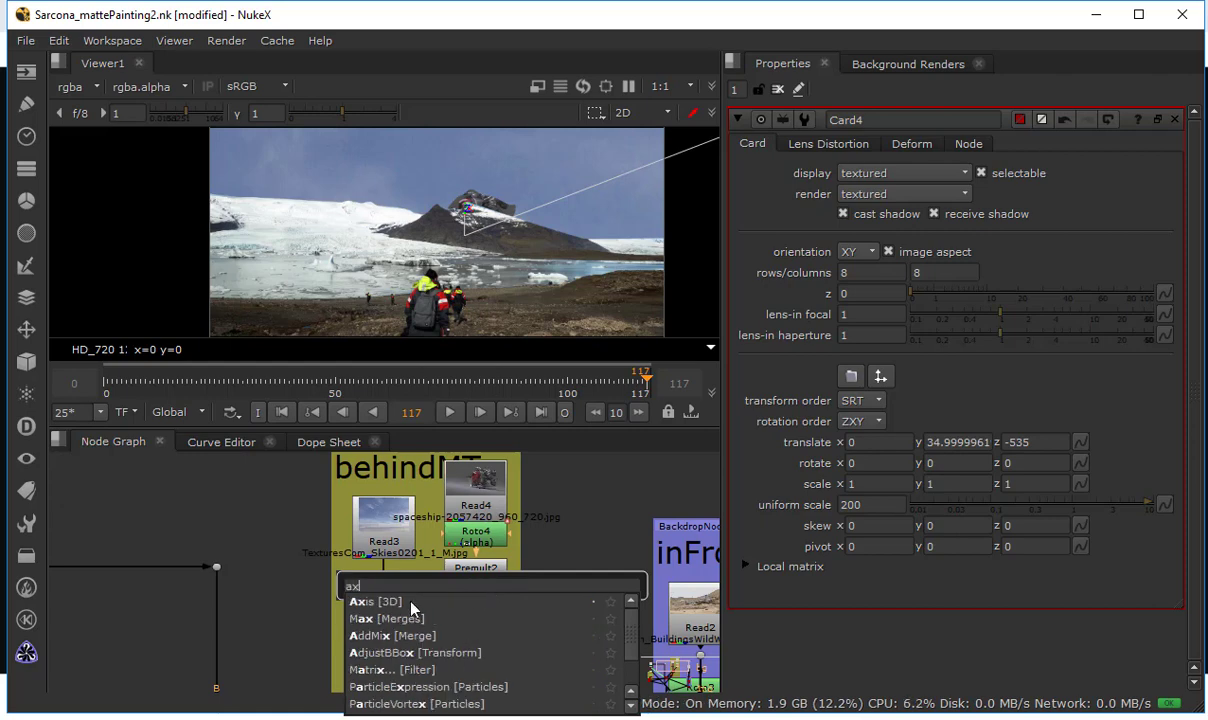
key(Return)
drag(480, 617, 435, 678)
drag(478, 638, 504, 605)
drag(443, 662, 474, 655)
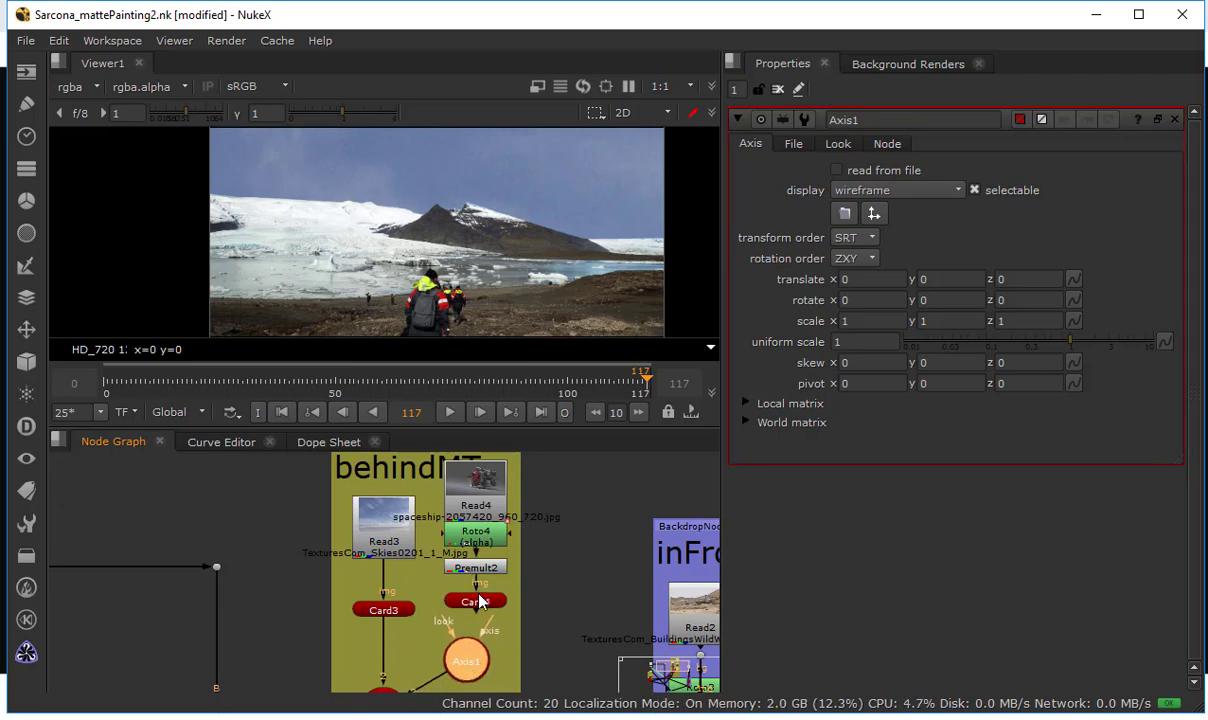
key(Delete)
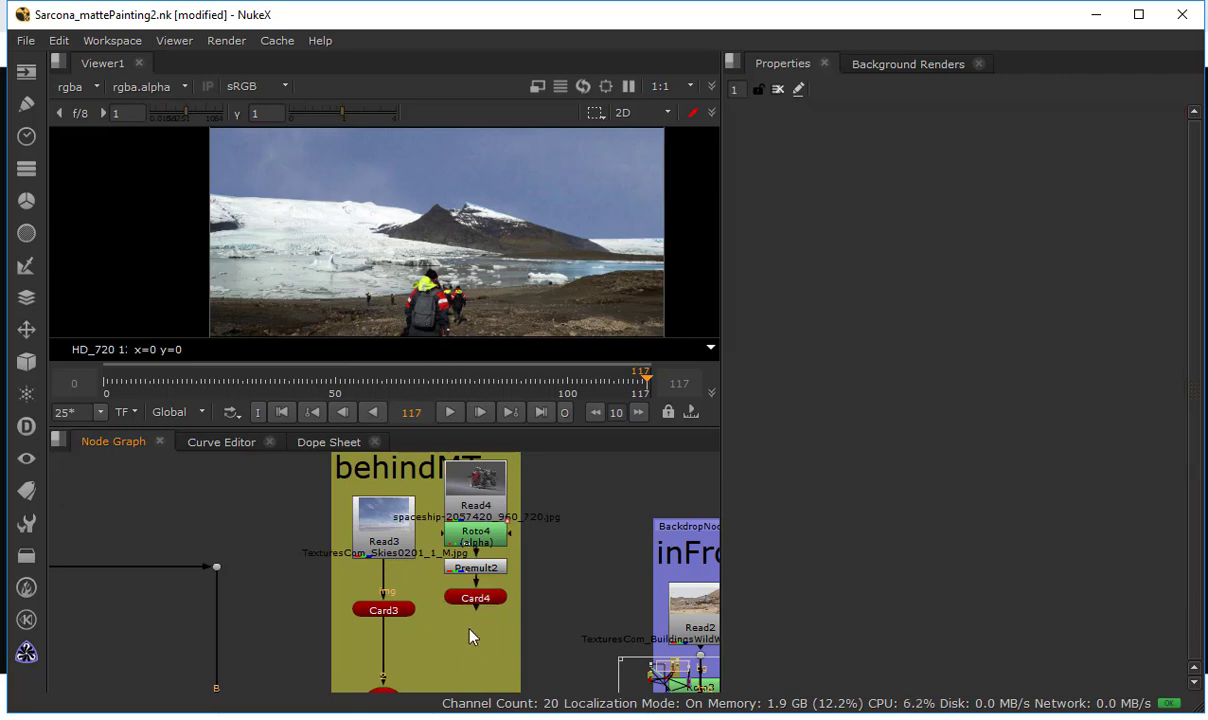
key(t)
drag(474, 625, 452, 665)
key(Delete)
click(26, 331)
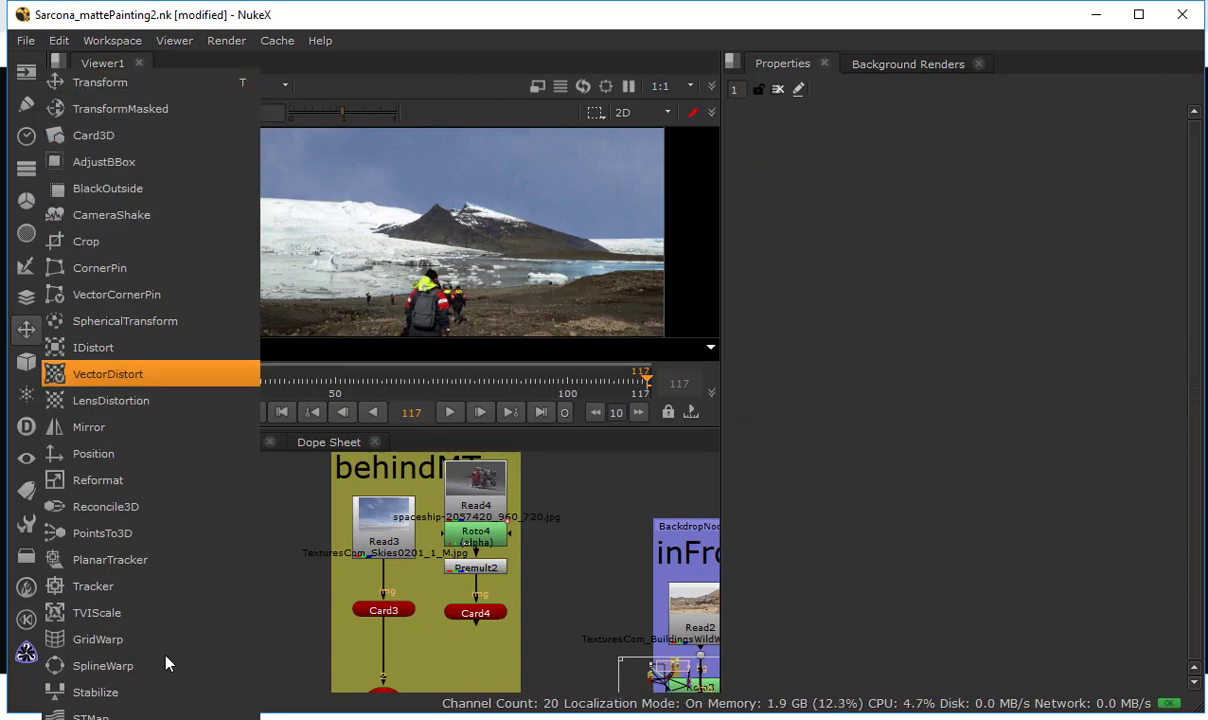
click(295, 498)
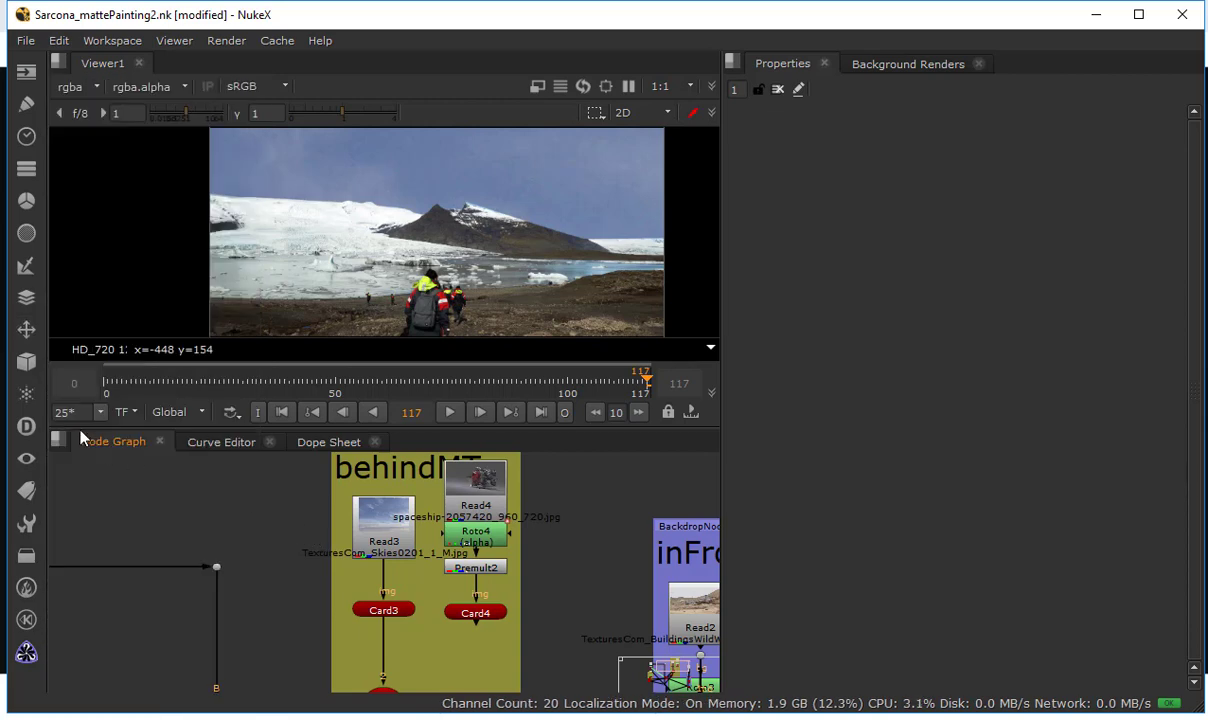
Add a TransformGeo node and connect it between the spaceship's Card4 and Scene2
click(37, 364)
mouse_move(151, 386)
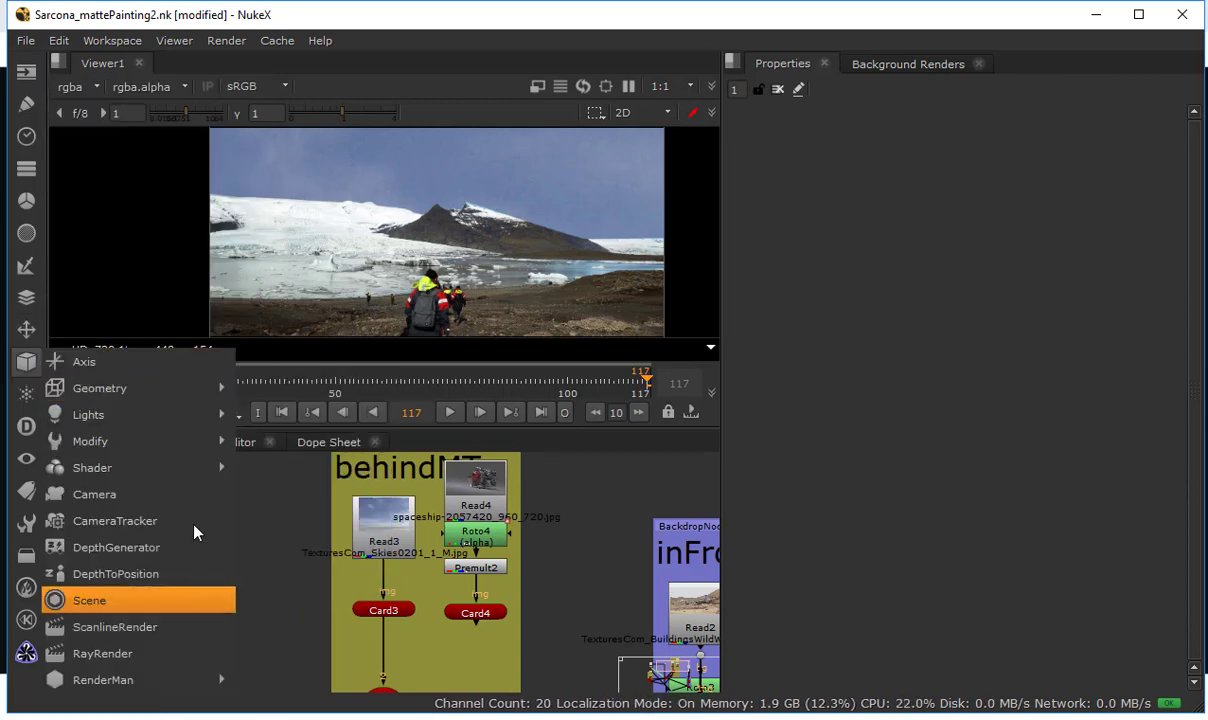
mouse_move(180, 441)
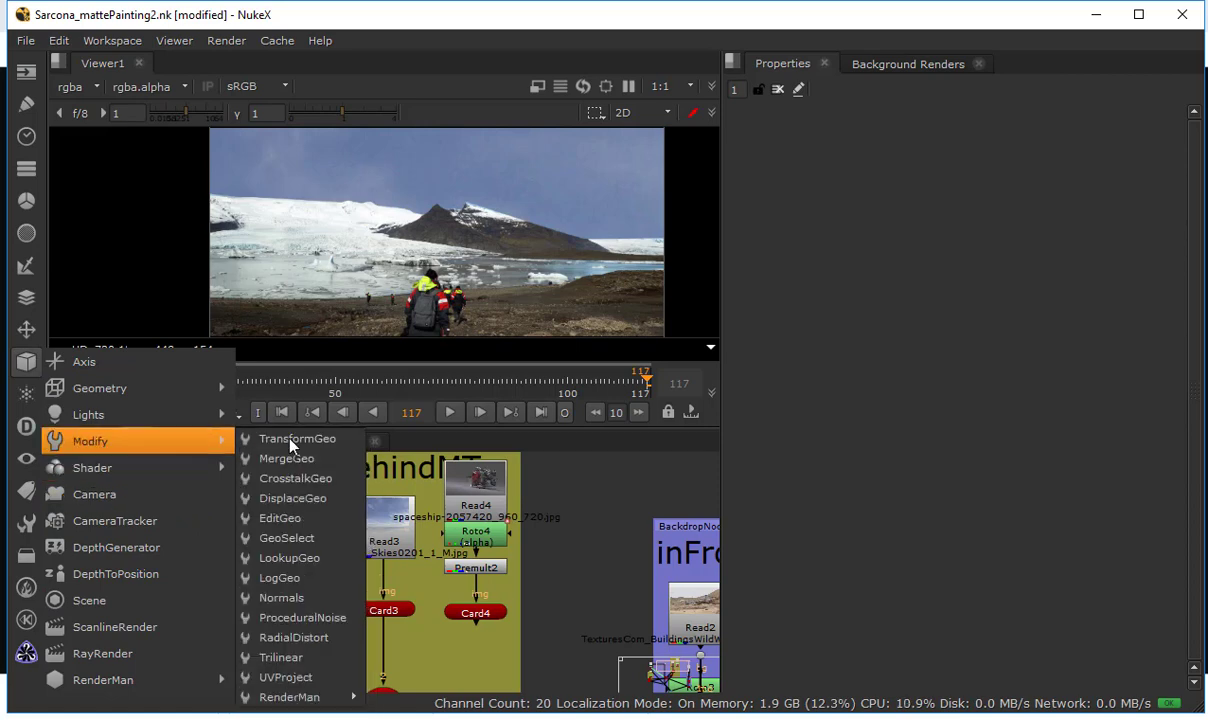
click(290, 446)
drag(305, 528, 476, 656)
scroll(476, 656, up, 4)
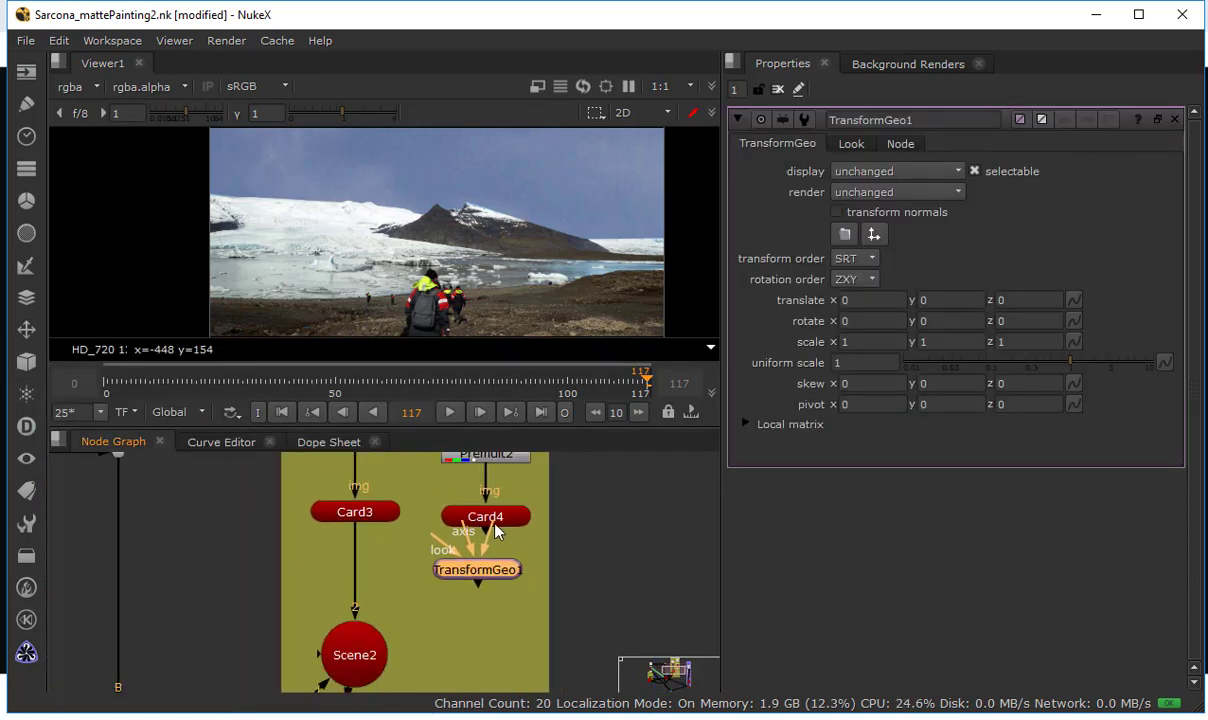
drag(449, 612, 434, 623)
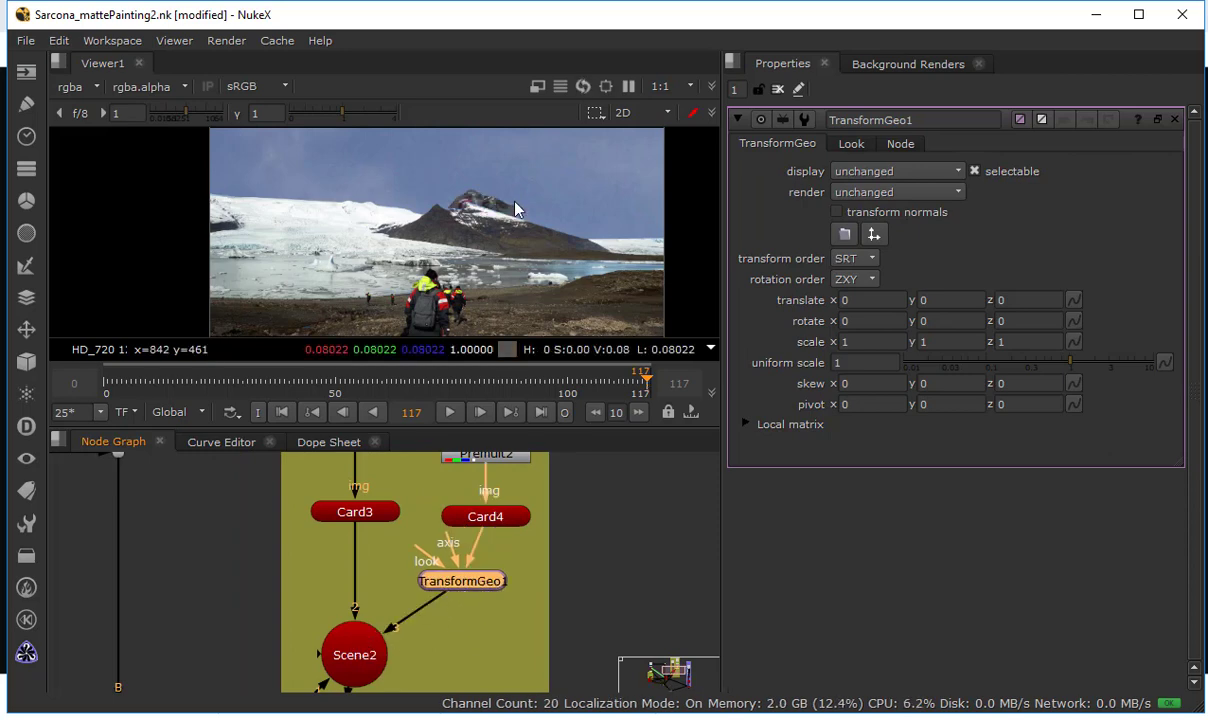
In the 3D view, test the TransformGeo by moving the spaceship card back and forth in Z, leaving translate Z at 17
key(Tab)
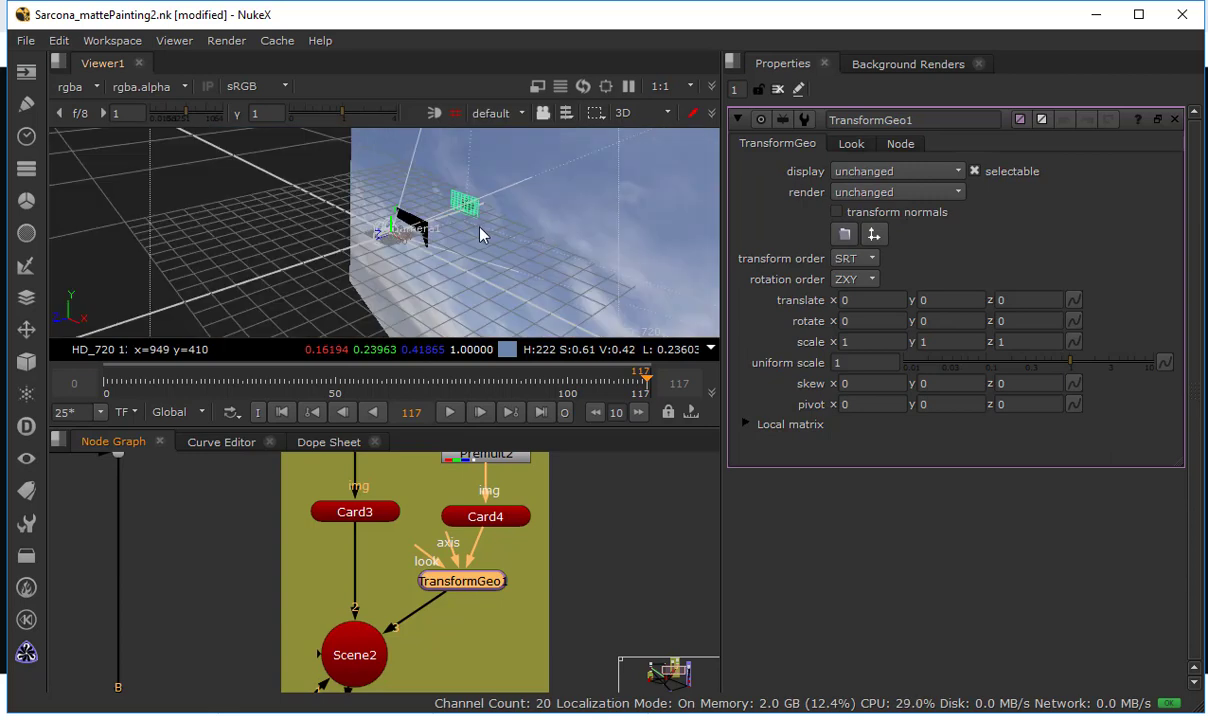
scroll(478, 229, up, 3)
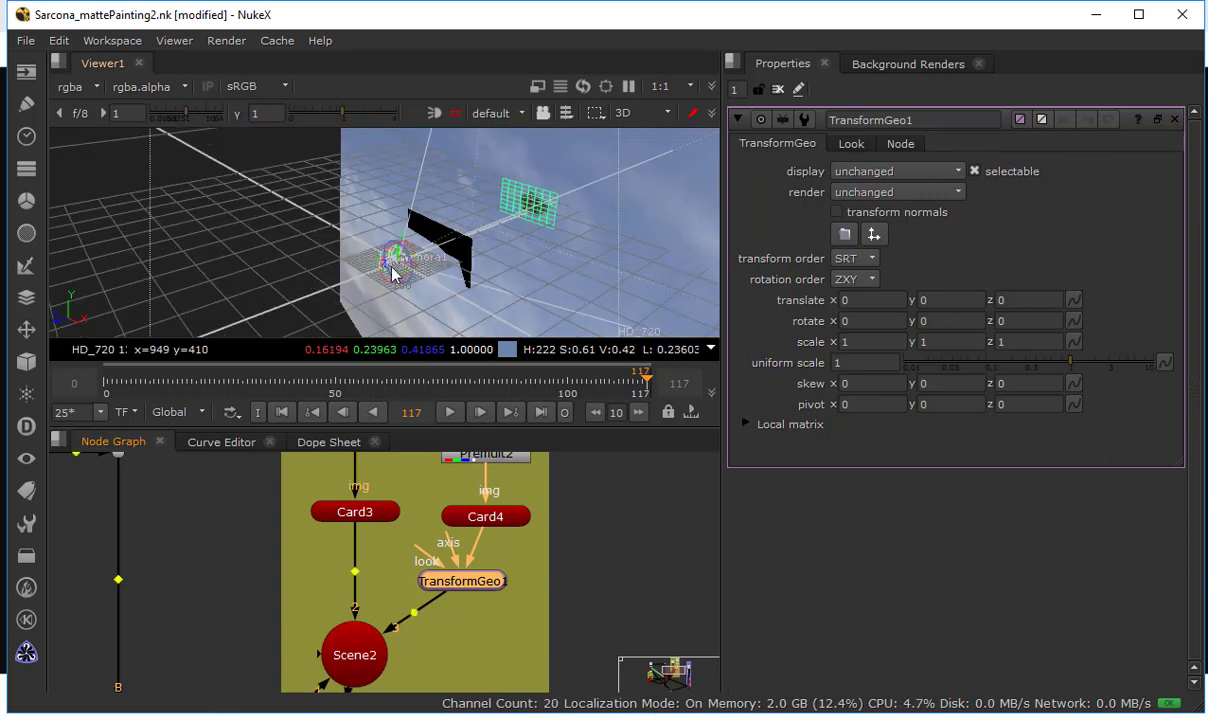
ctrl+drag(400, 268, 358, 258)
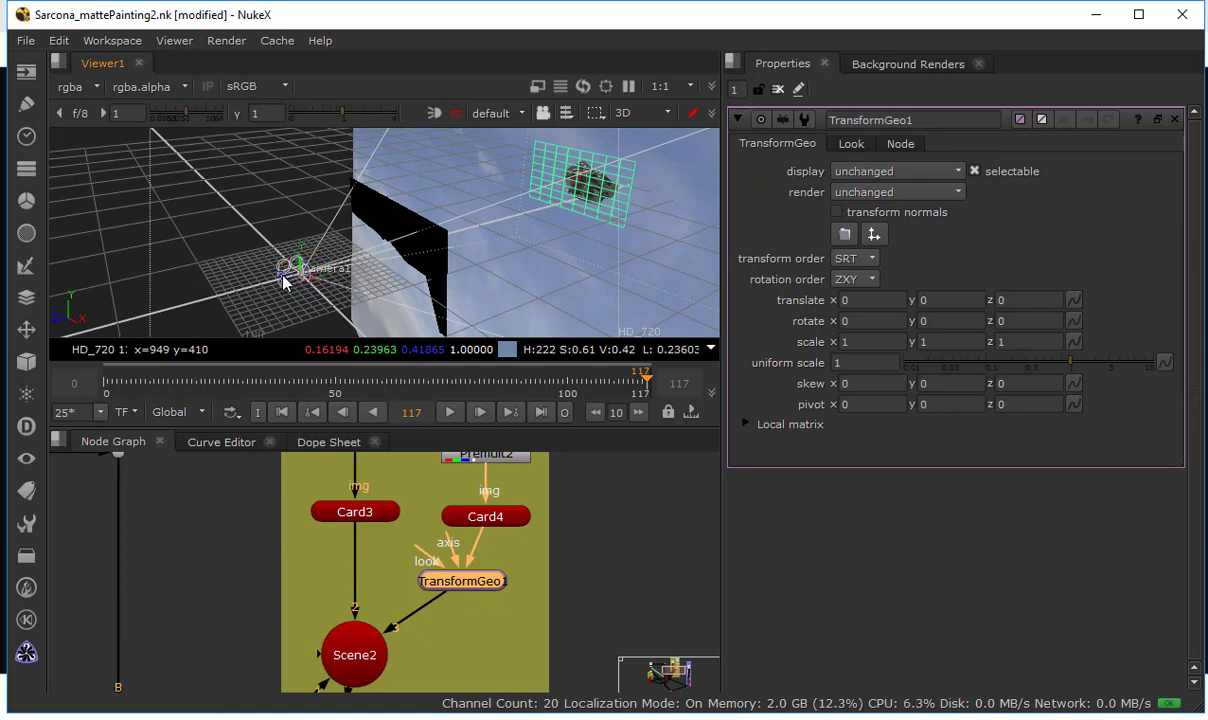
mouse_move(283, 283)
ctrl+mouse_down()
mouse_move(266, 279)
mouse_move(290, 273)
ctrl+mouse_up()
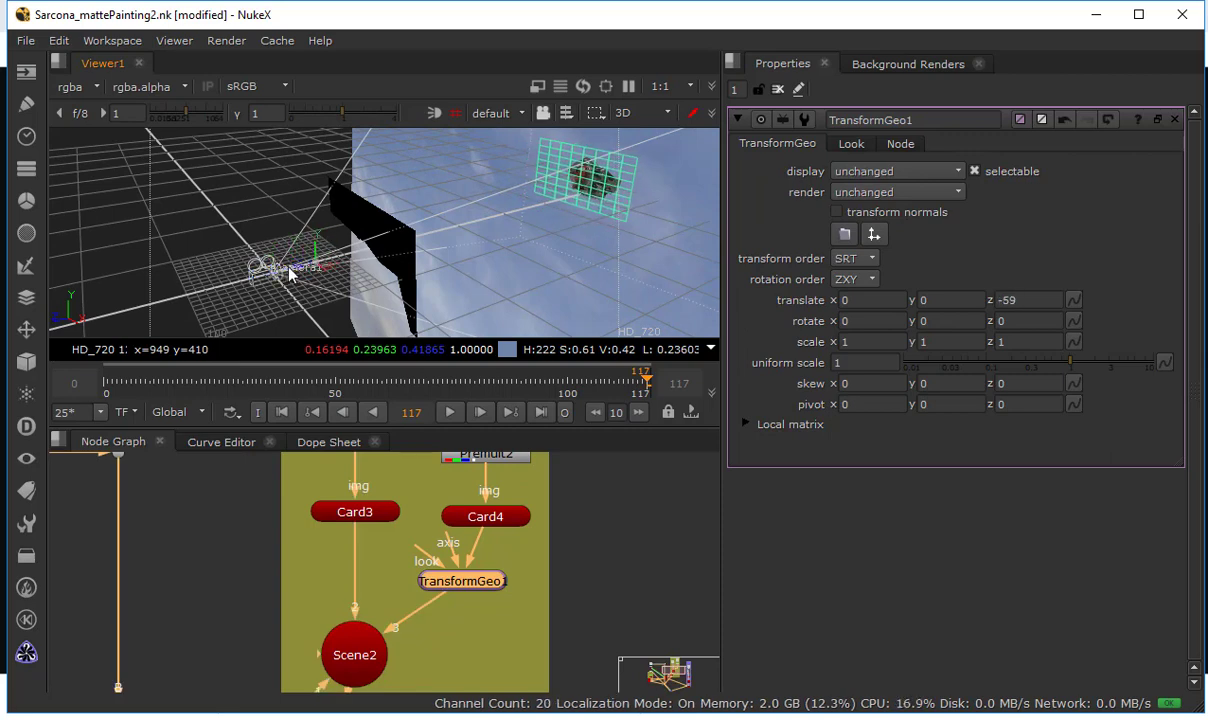
key(ctrl+shift)
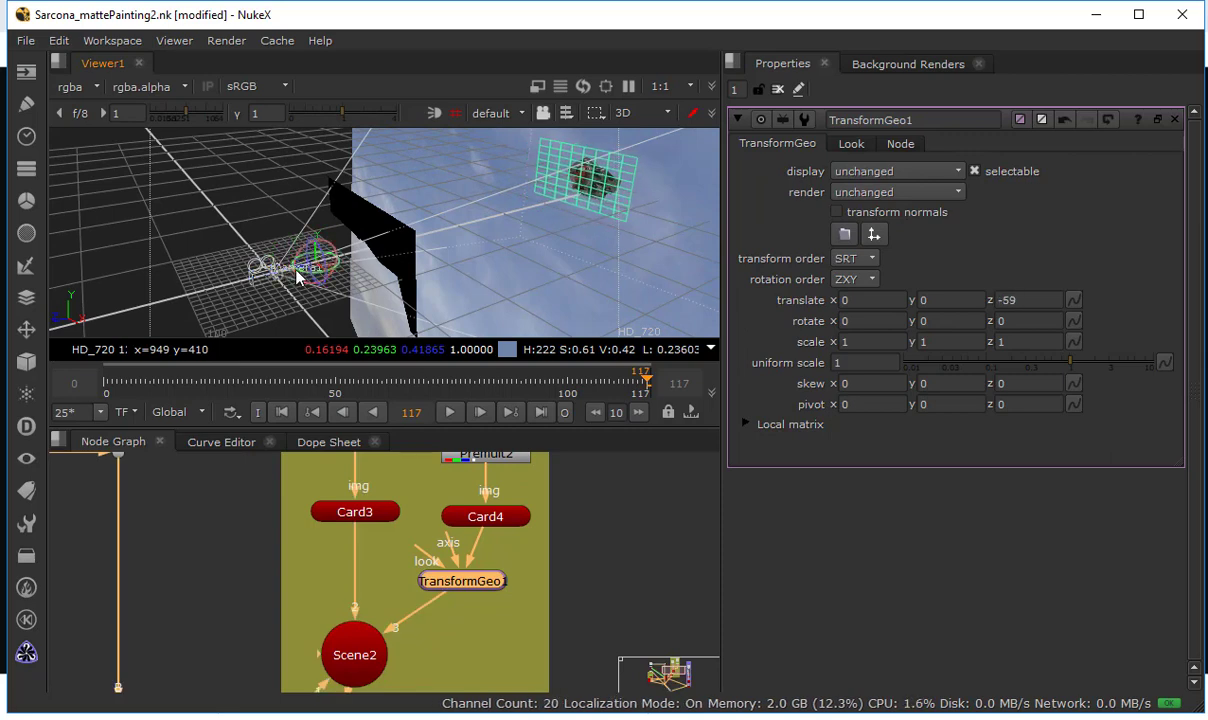
drag(323, 267, 590, 197)
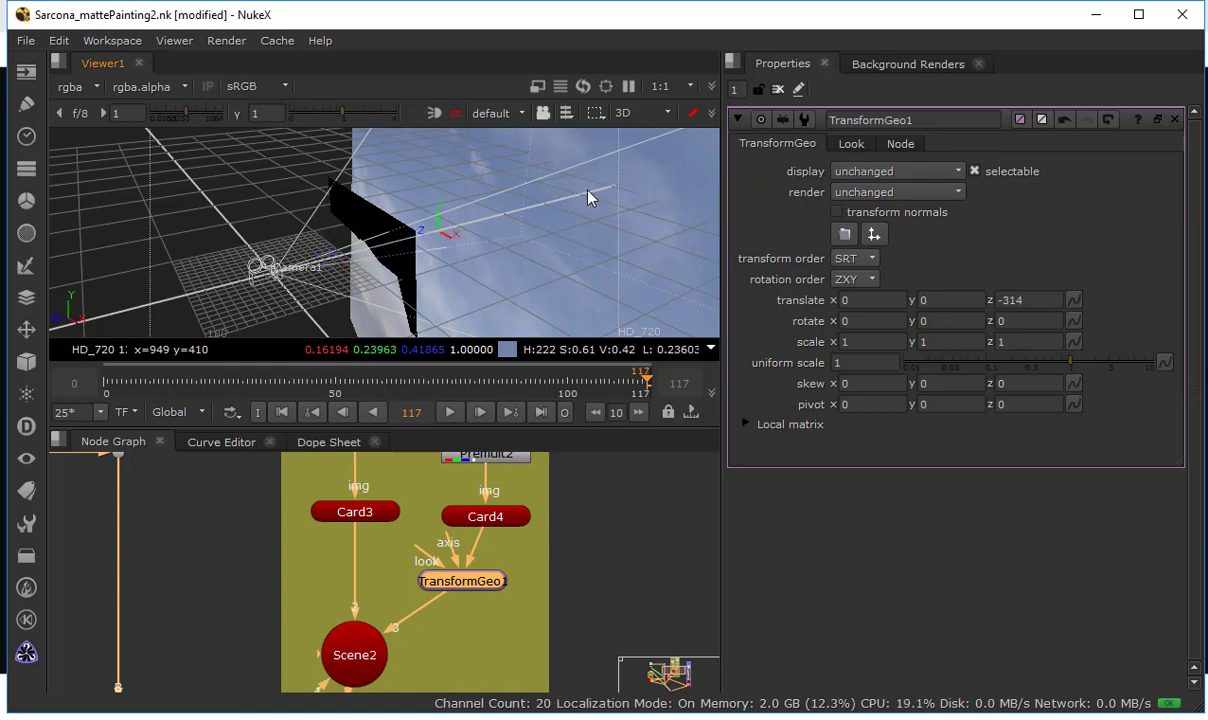
drag(407, 250, 281, 319)
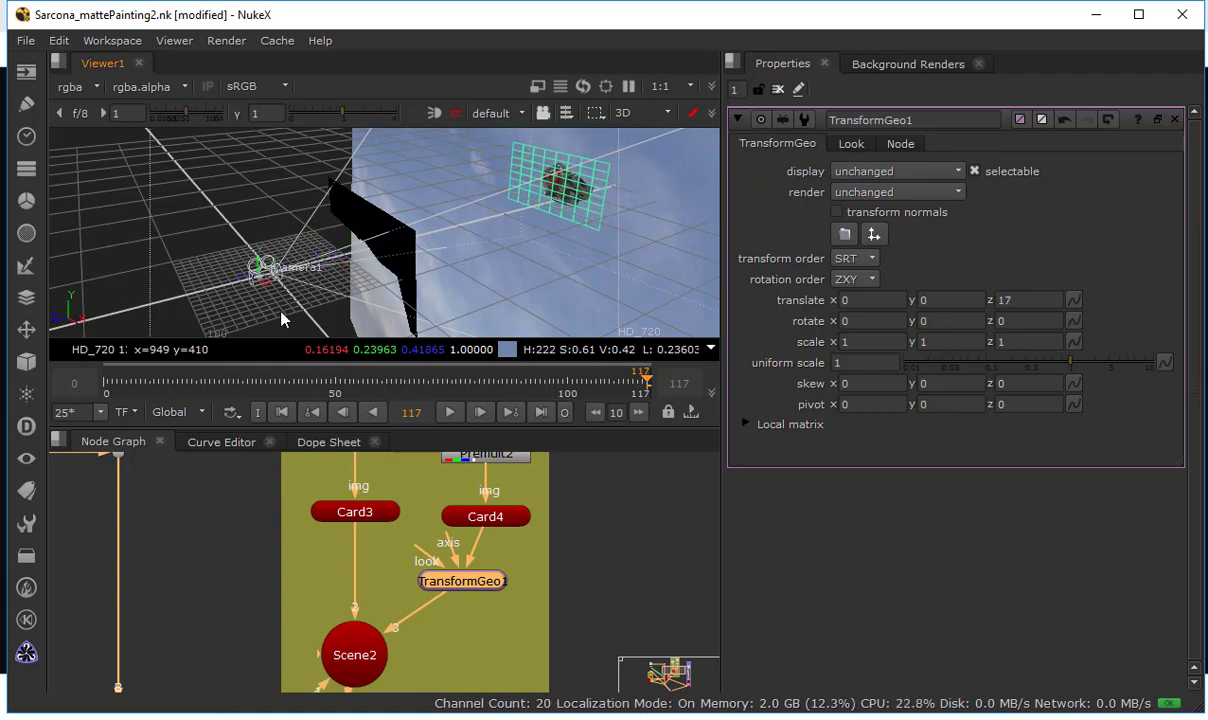
Set the spaceship card's Y and Z translation to 0 and open the TransformGeo1 properties
middle_drag(499, 523, 496, 568)
double_click(492, 566)
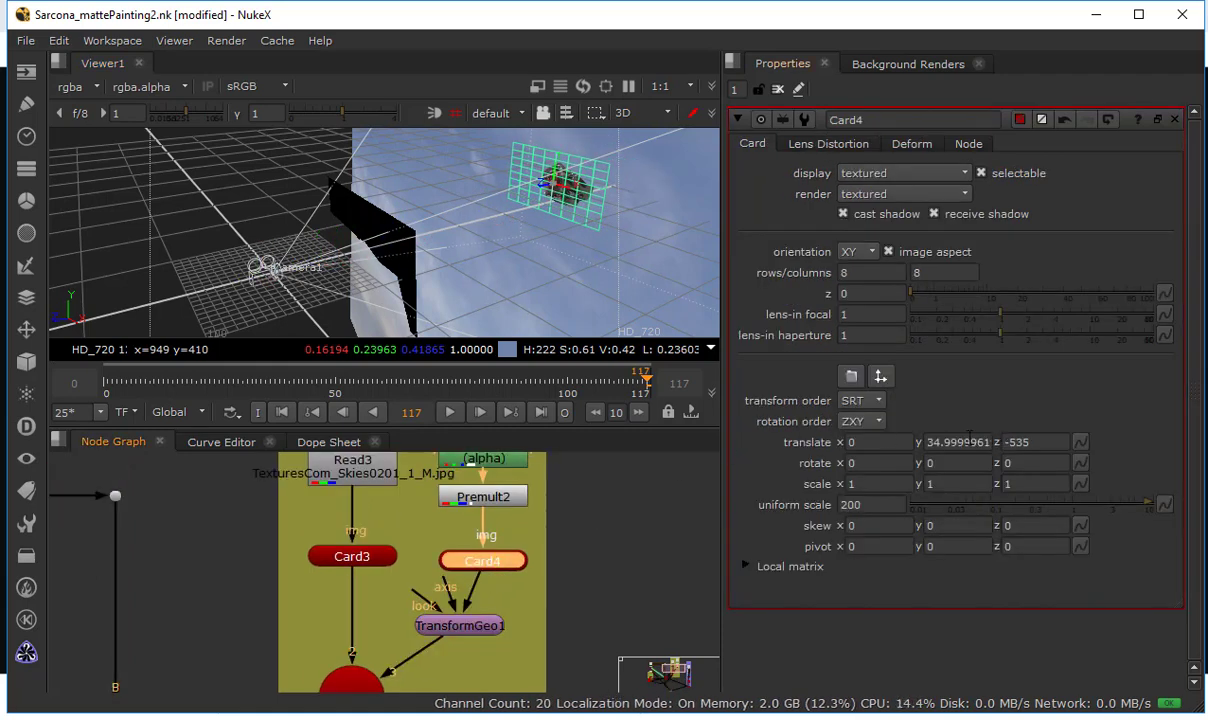
double_click(970, 436)
text(5)
key(Tab)
key(BackSpace)
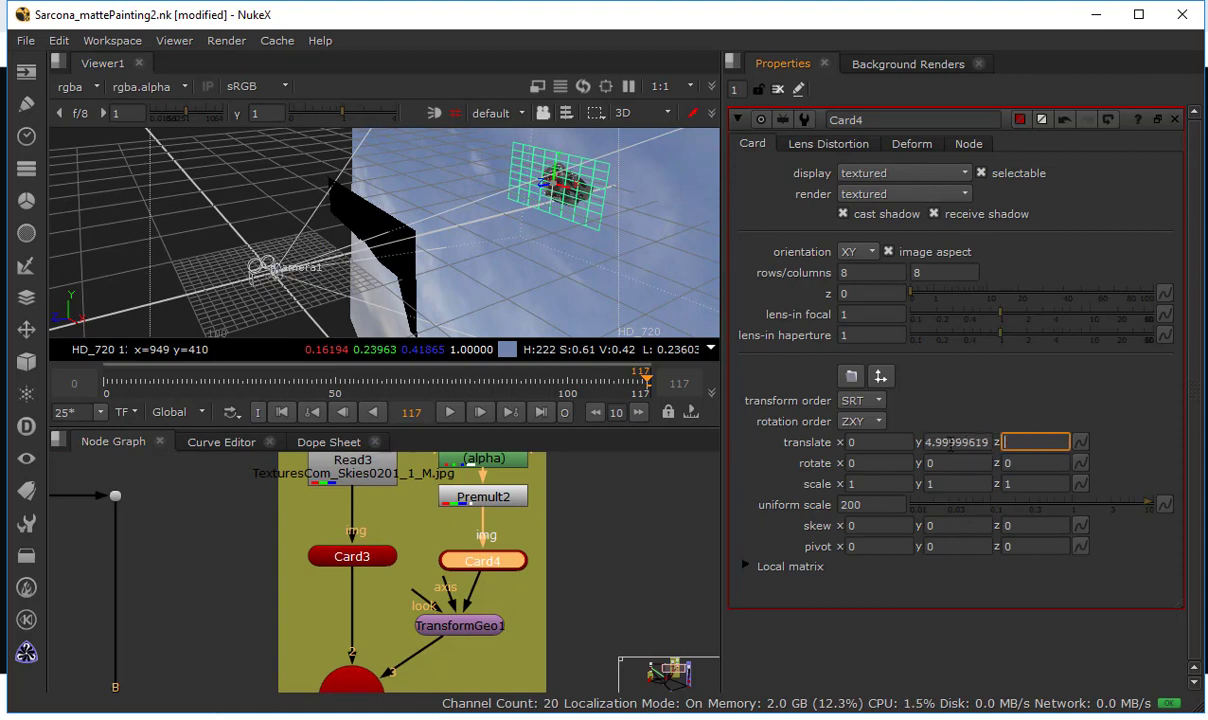
double_click(951, 443)
text(0)
double_click(1038, 442)
text(0)
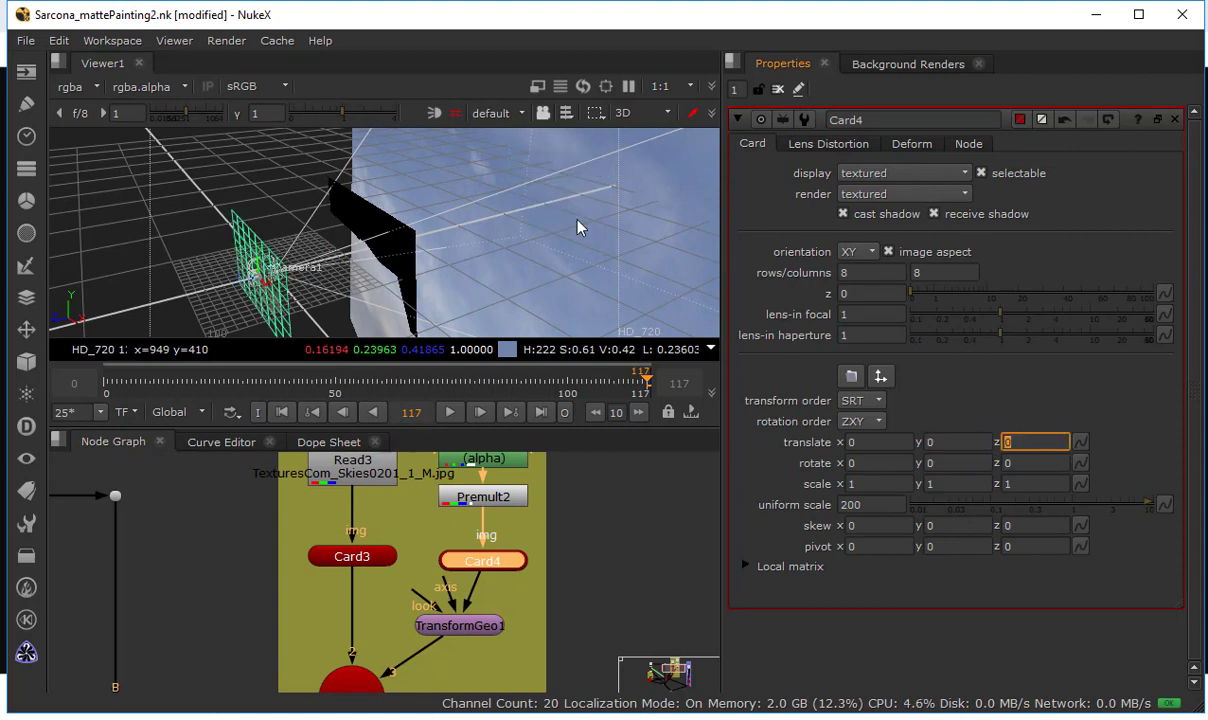
click(450, 622)
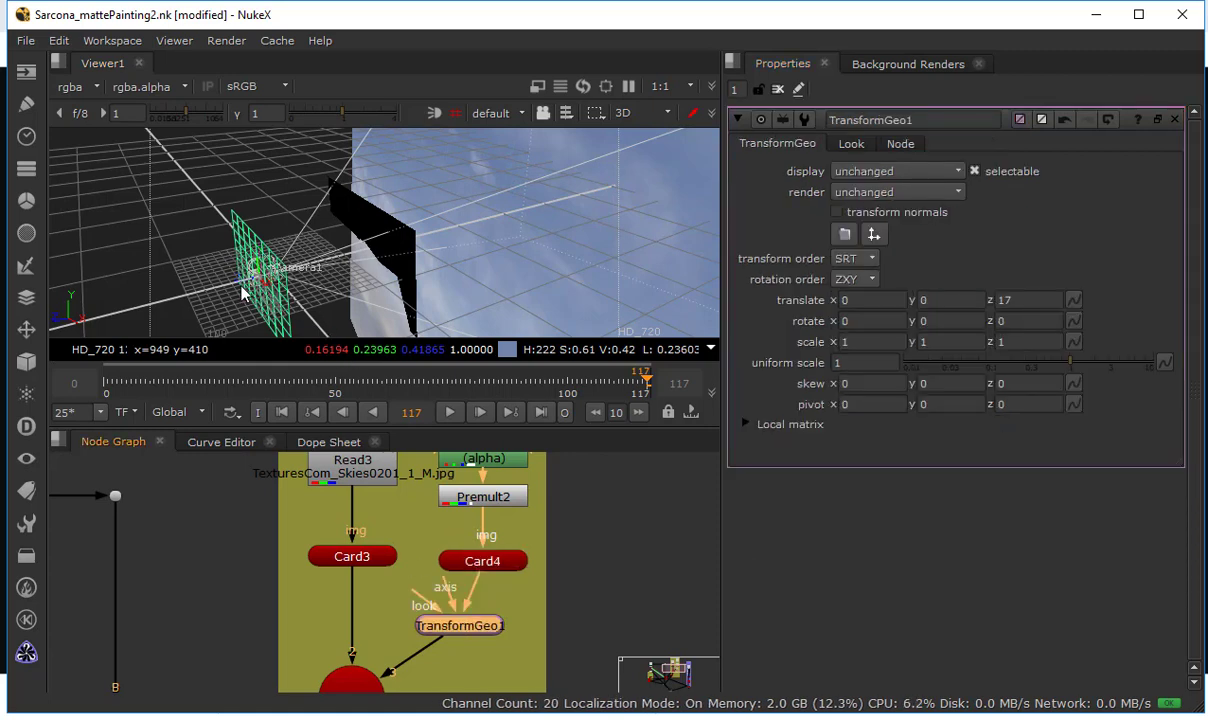
Move the spaceship with TransformGeo1 into the sky at translate X 95, Y 46, Z -268, checking it in the 2D view
drag(241, 288, 440, 243)
key(Tab)
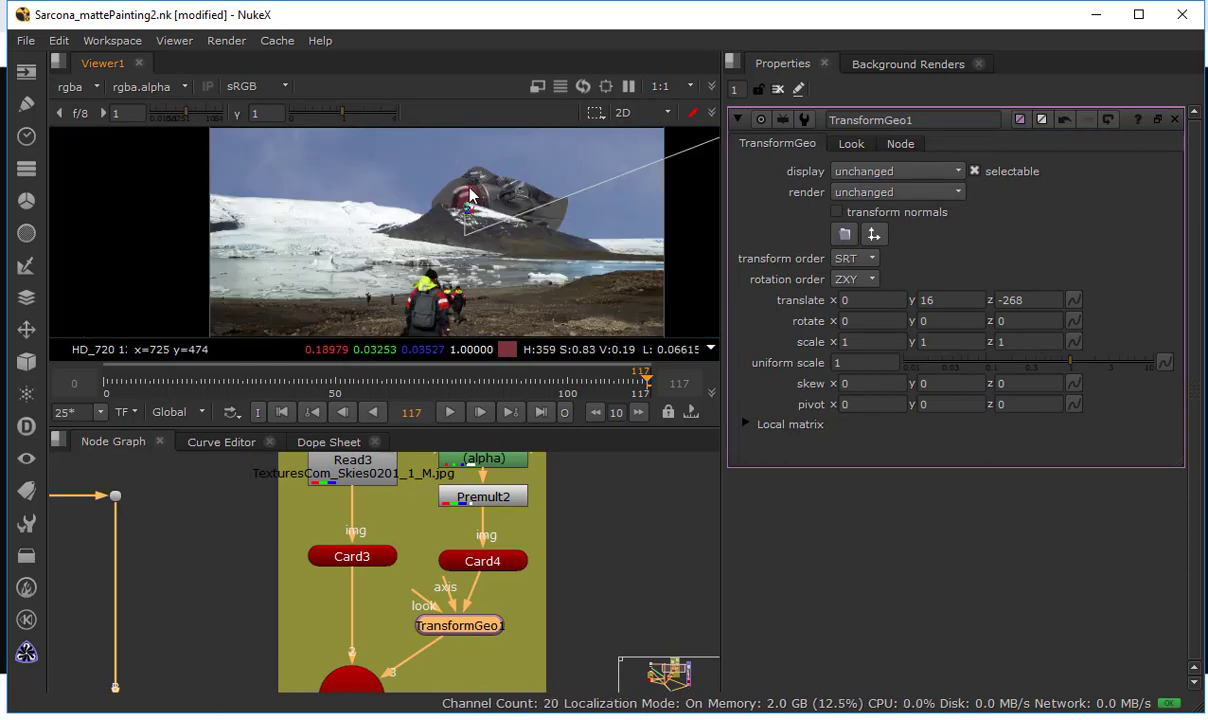
key(Up)
key(Up)
key(Up)
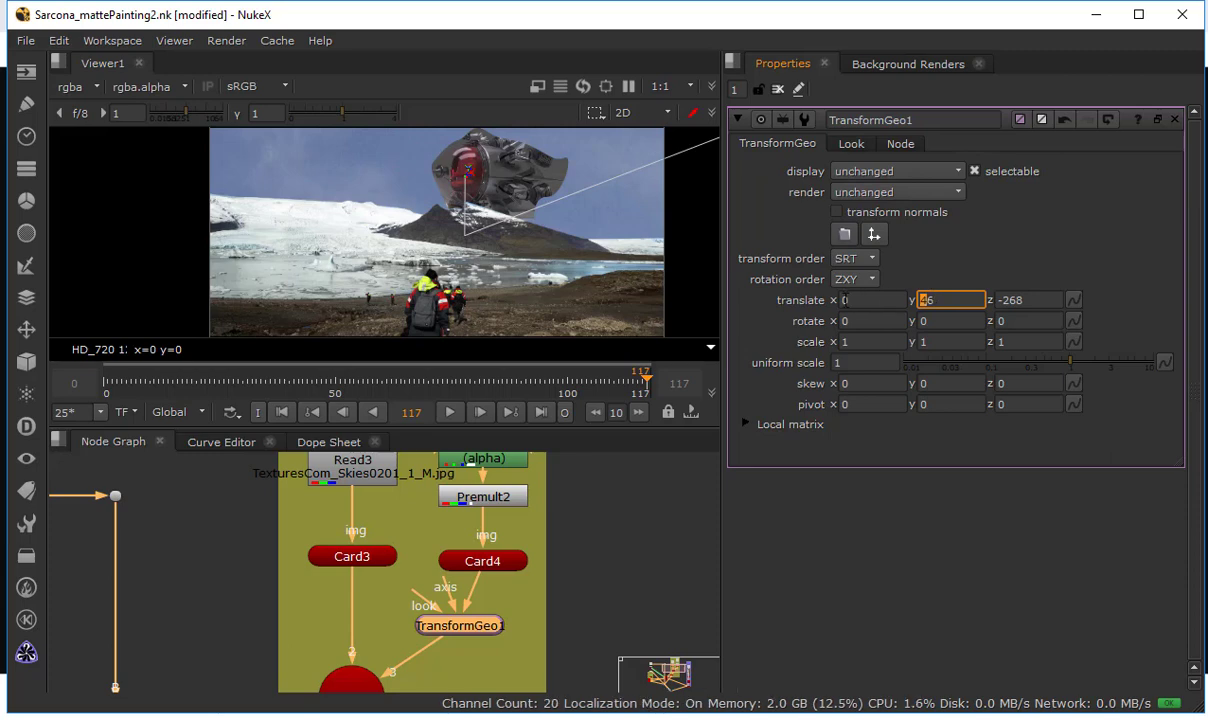
key(Up)
key(Up)
key(Up)
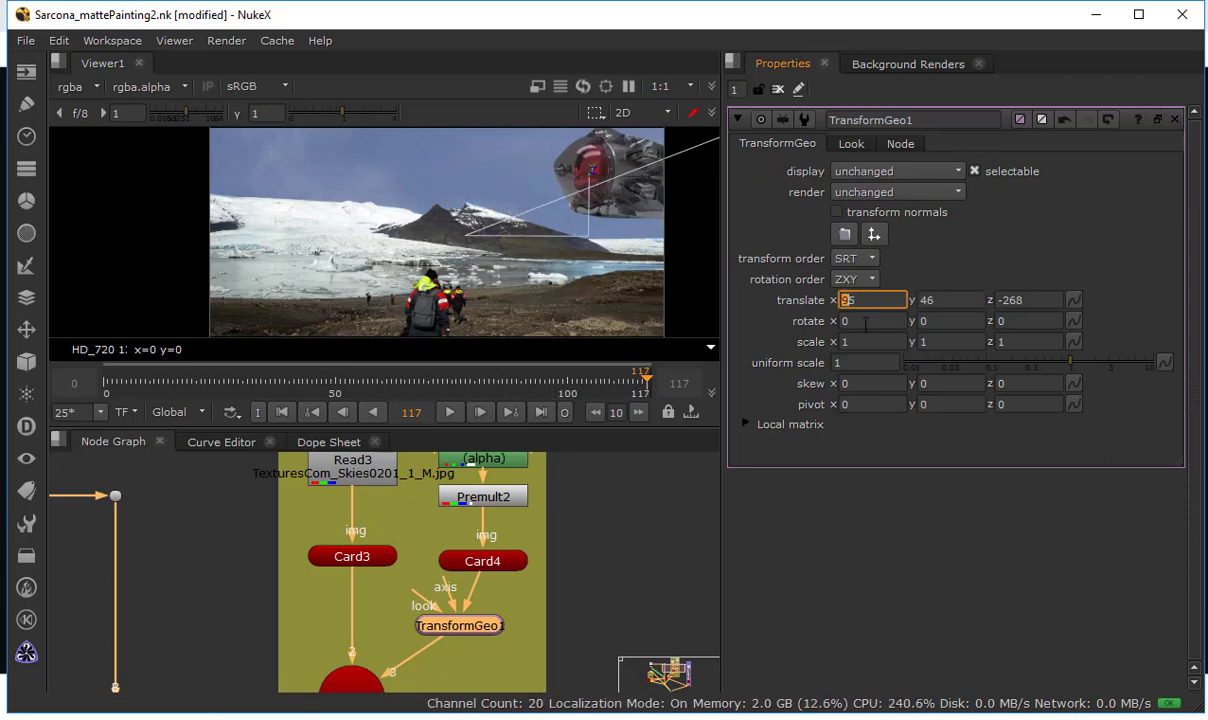
Try TransformGeo1 uniform scales of 0.25 and 0.5, leaving the spaceship at 0.2
double_click(859, 361)
text(0.25)
key(Return)
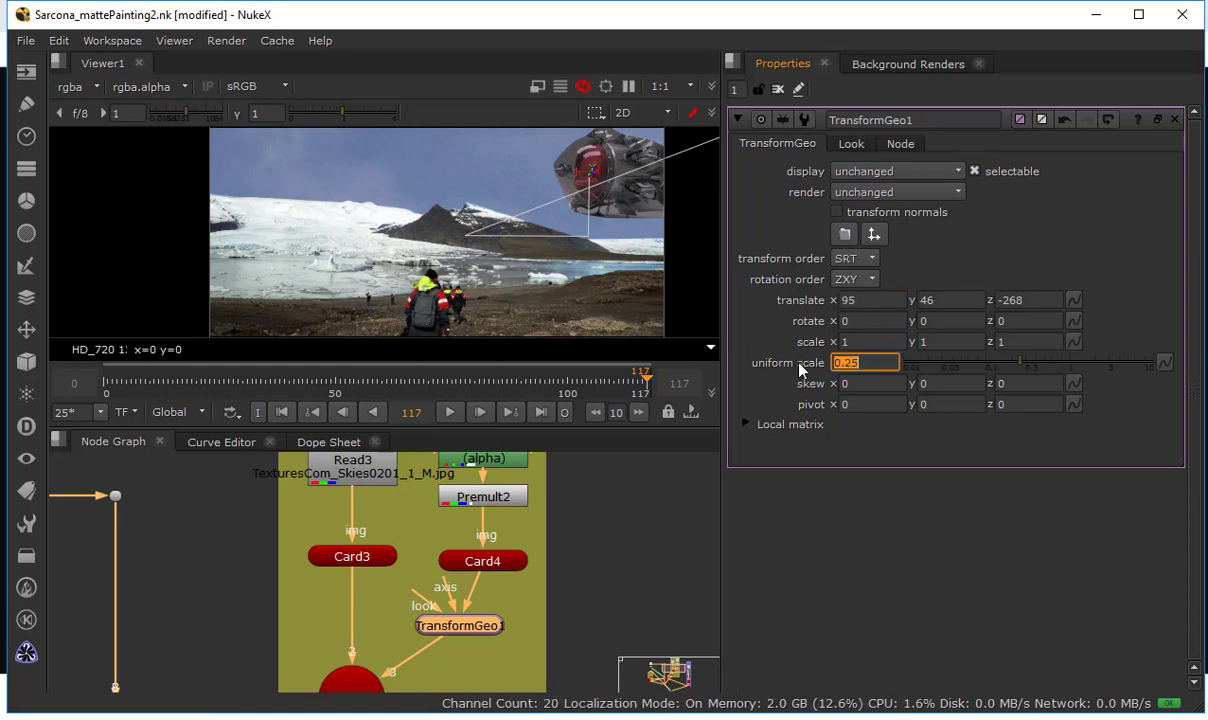
text(0.5)
key(Return)
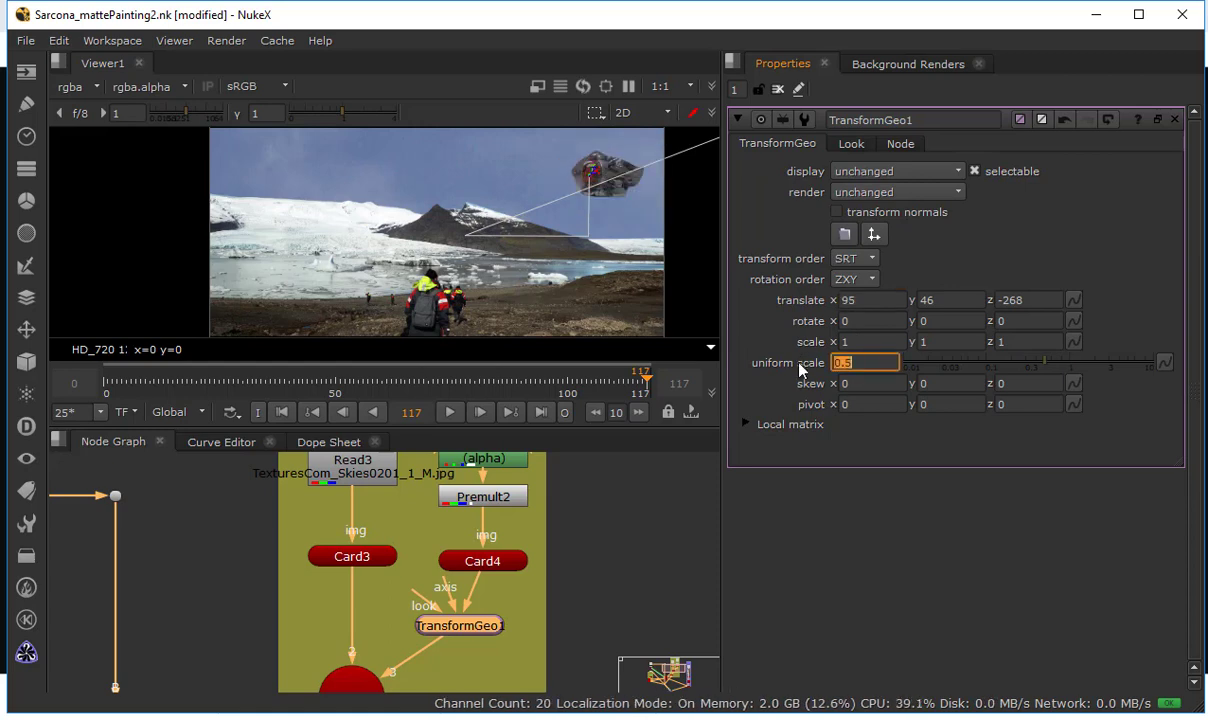
text(0.2)
key(Return)
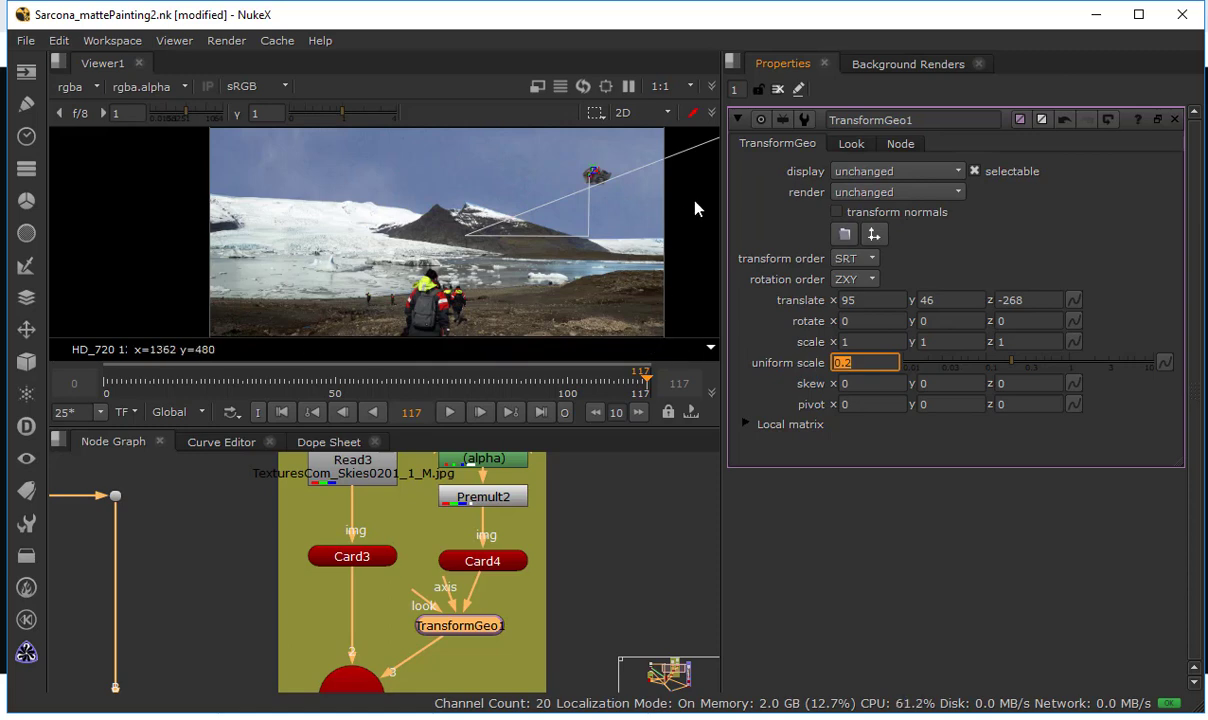
Set a keyframe on TransformGeo1's translate values at frame 0
mouse_move(610, 243)
alt+middle_down()
mouse_move(596, 246)
mouse_move(632, 244)
mouse_move(588, 251)
alt+middle_up()
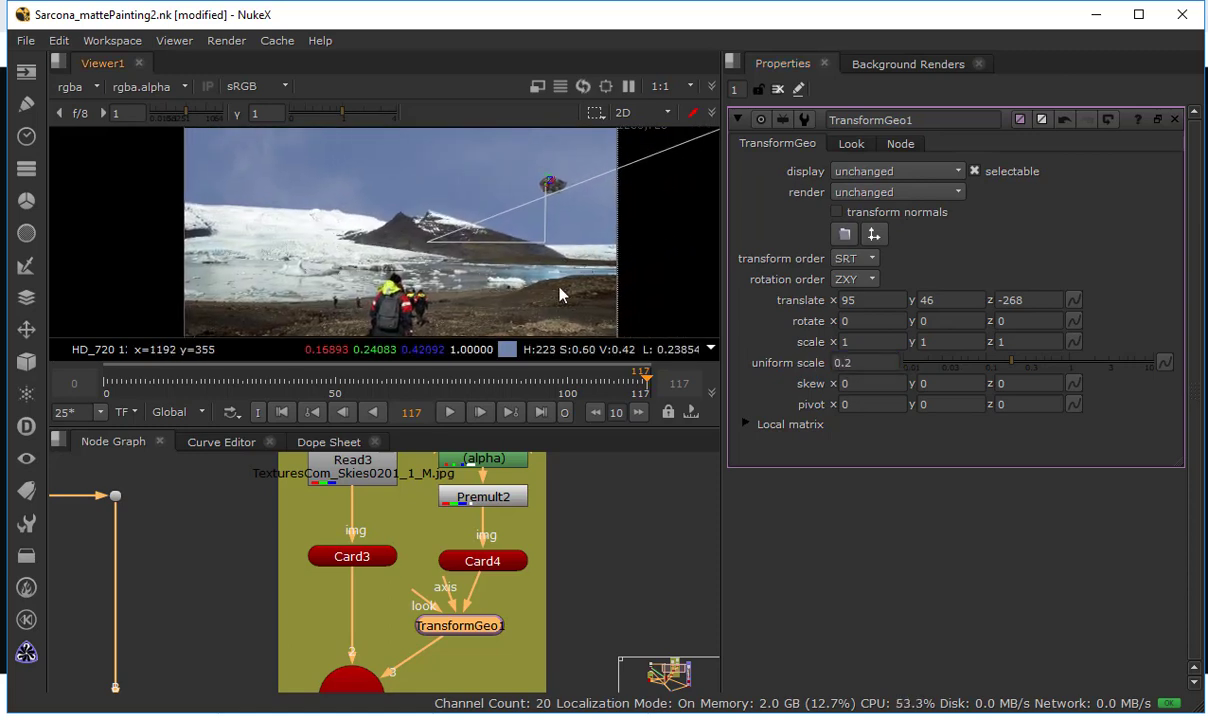
click(282, 412)
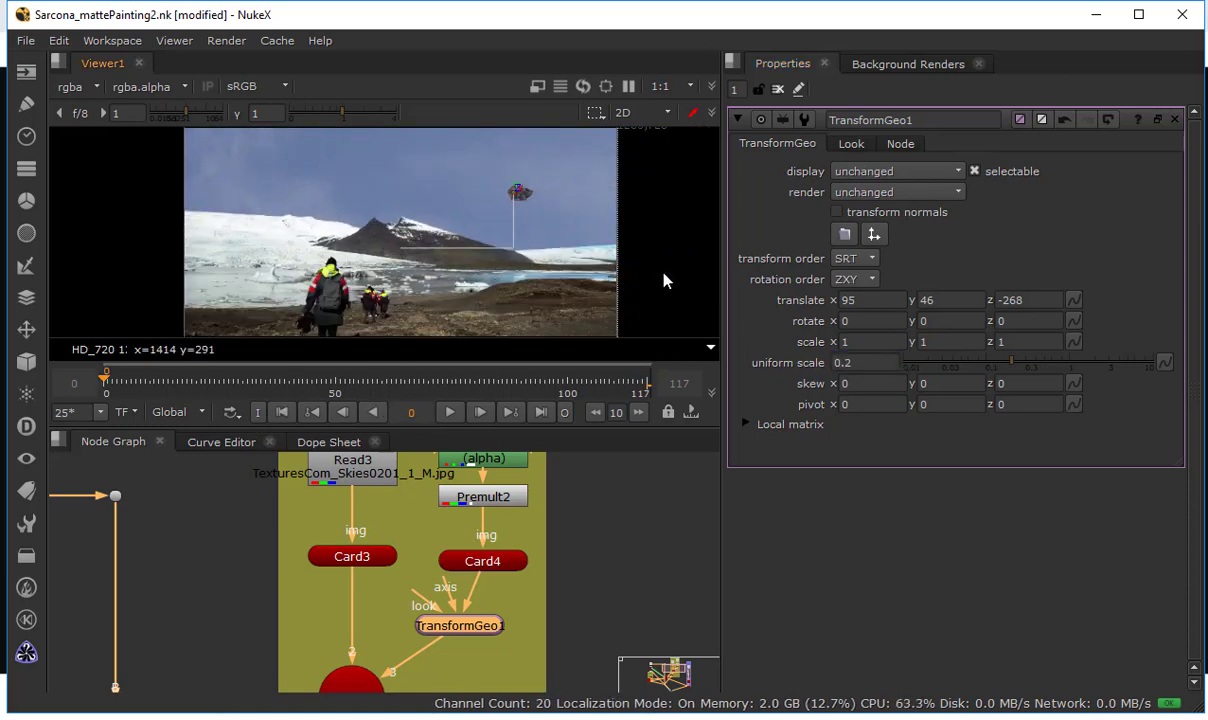
right_click(802, 303)
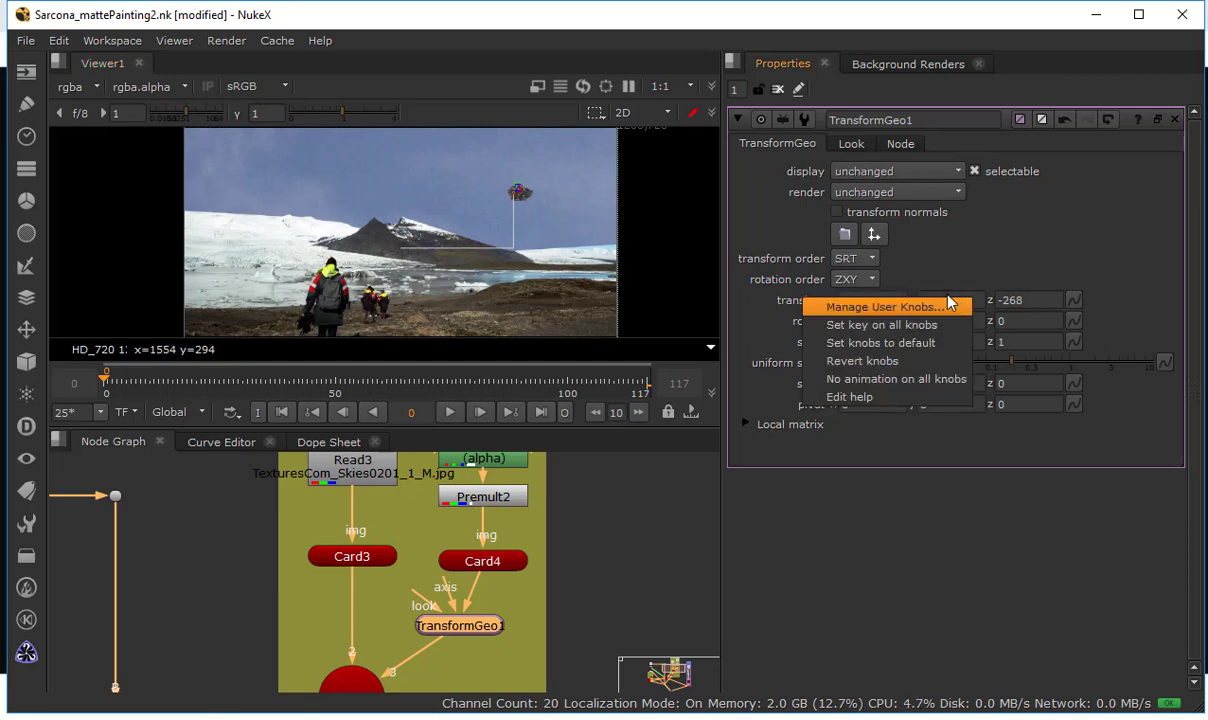
click(1070, 303)
click(1073, 300)
click(1083, 309)
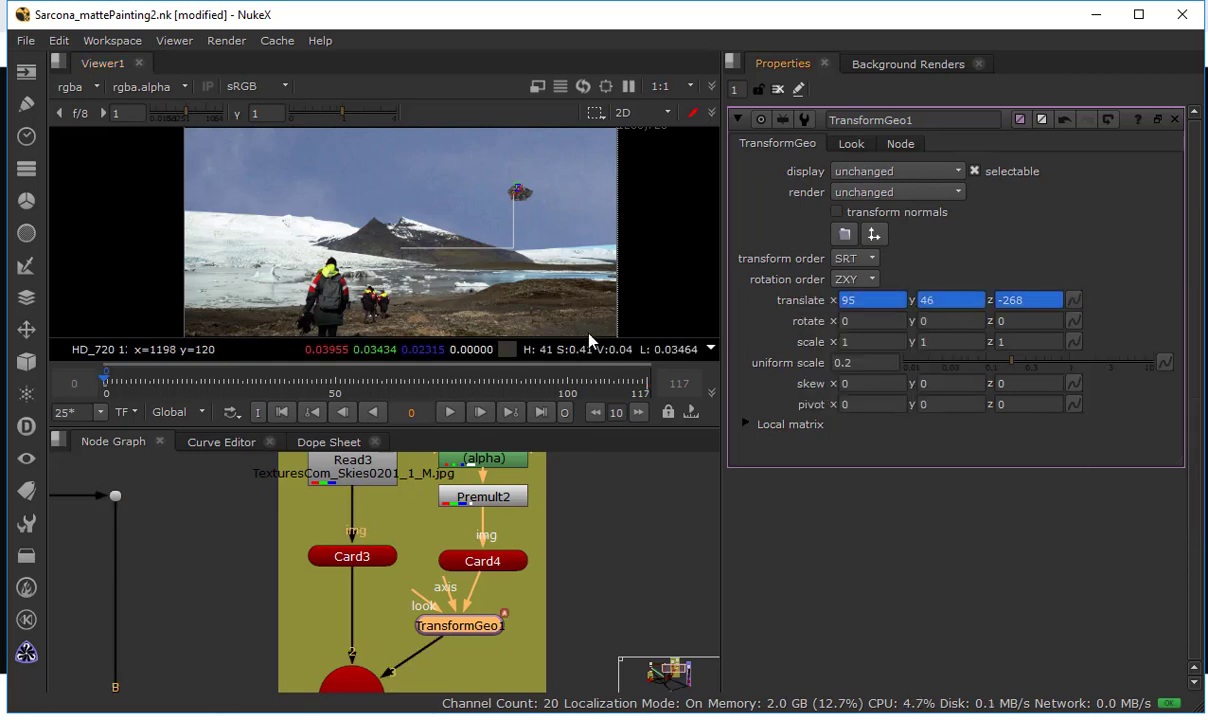
Keyframe the spaceship's end position at frame 117 by lowering TransformGeo1's translate X to 25
click(541, 410)
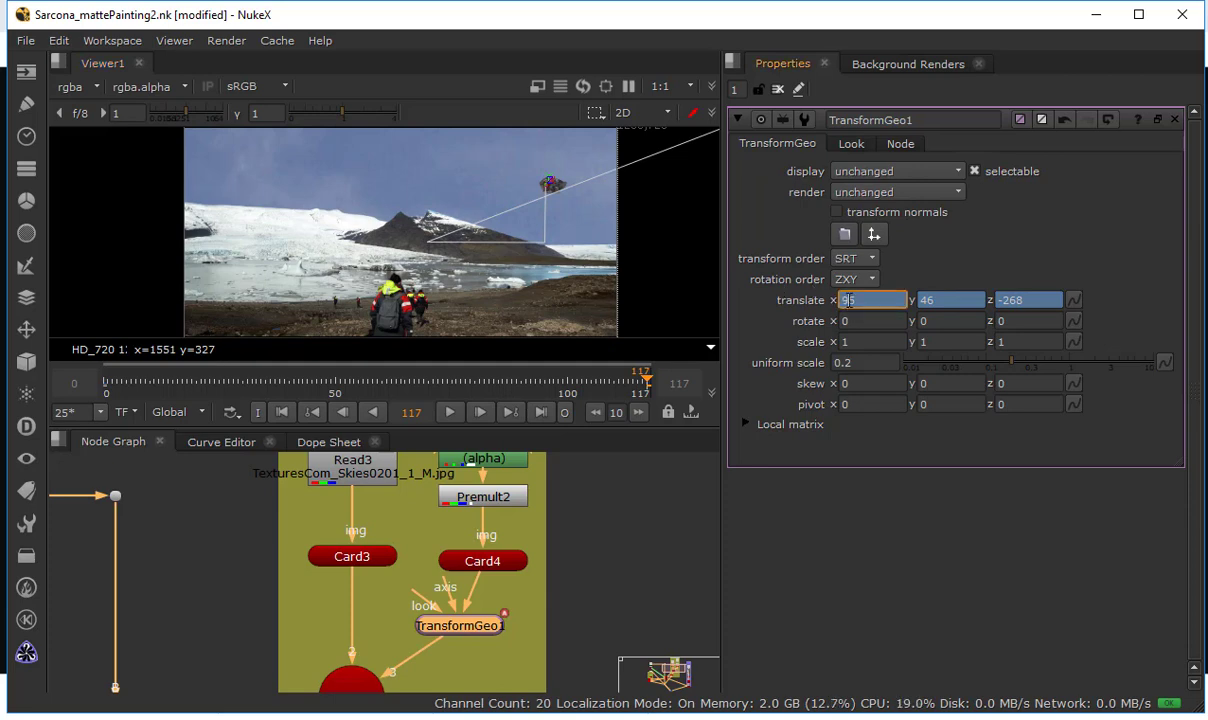
key(Down)
key(Down)
key(Down)
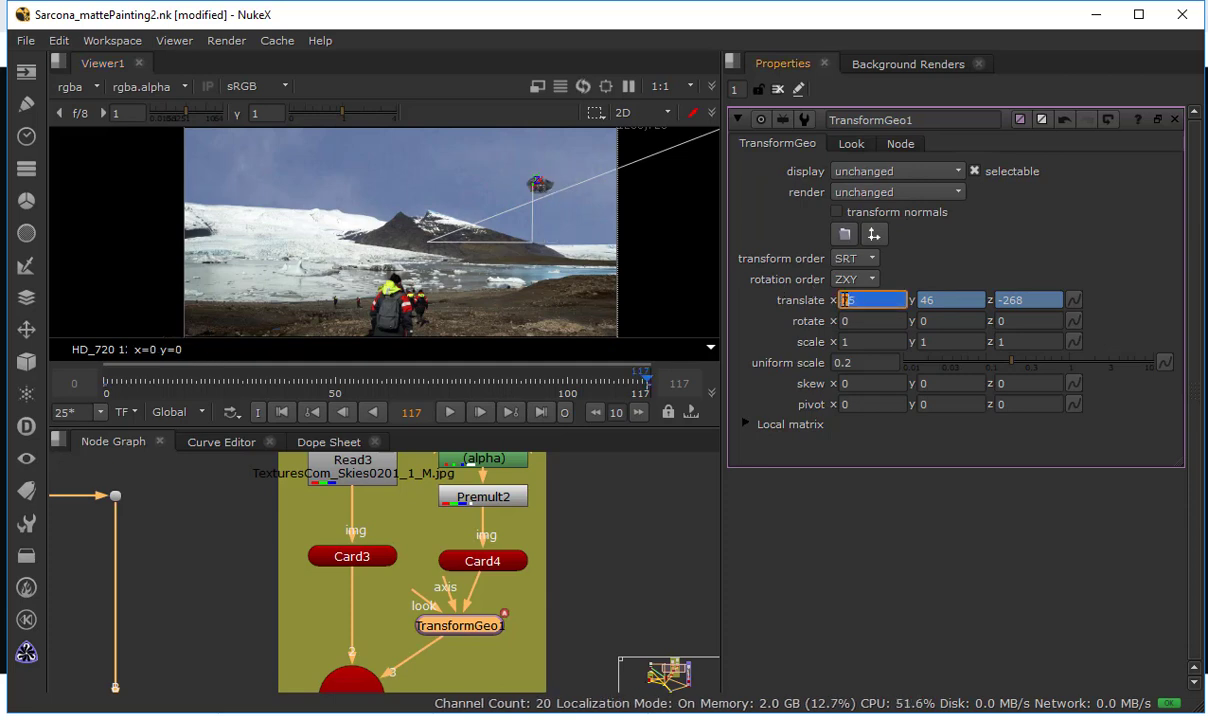
key(Down)
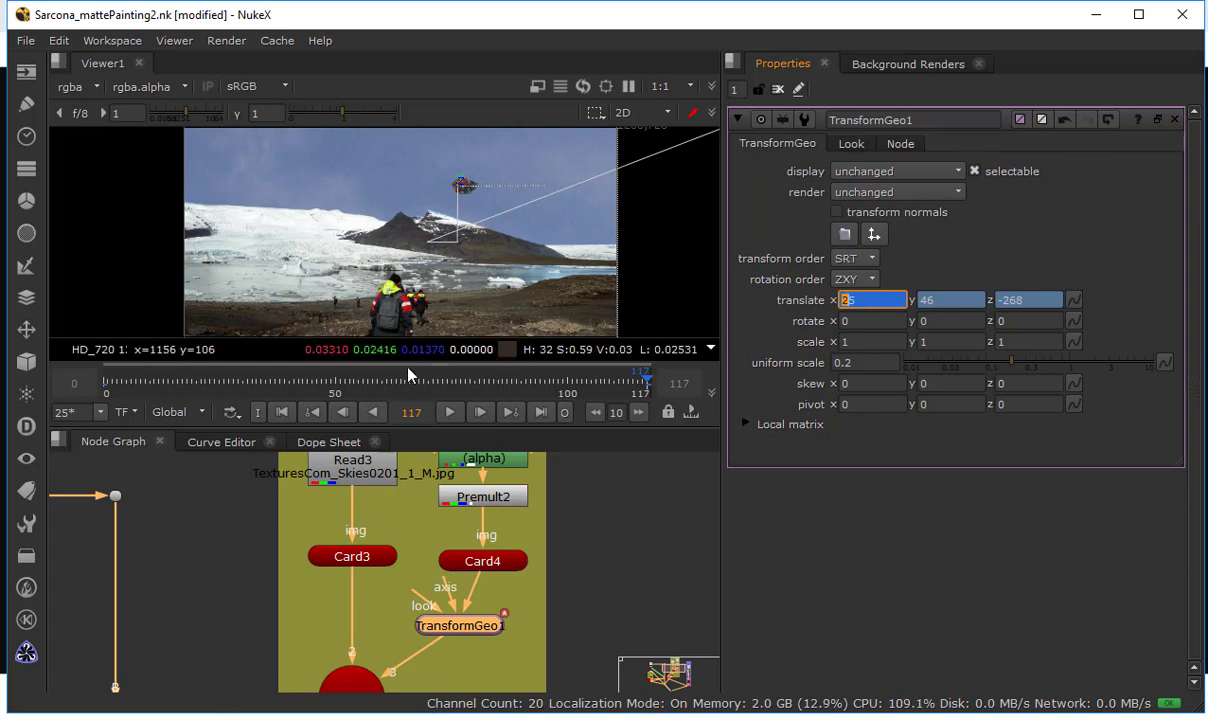
Close all open node properties and play the spaceship animation from the first frame, stopping playback once reviewed
click(283, 411)
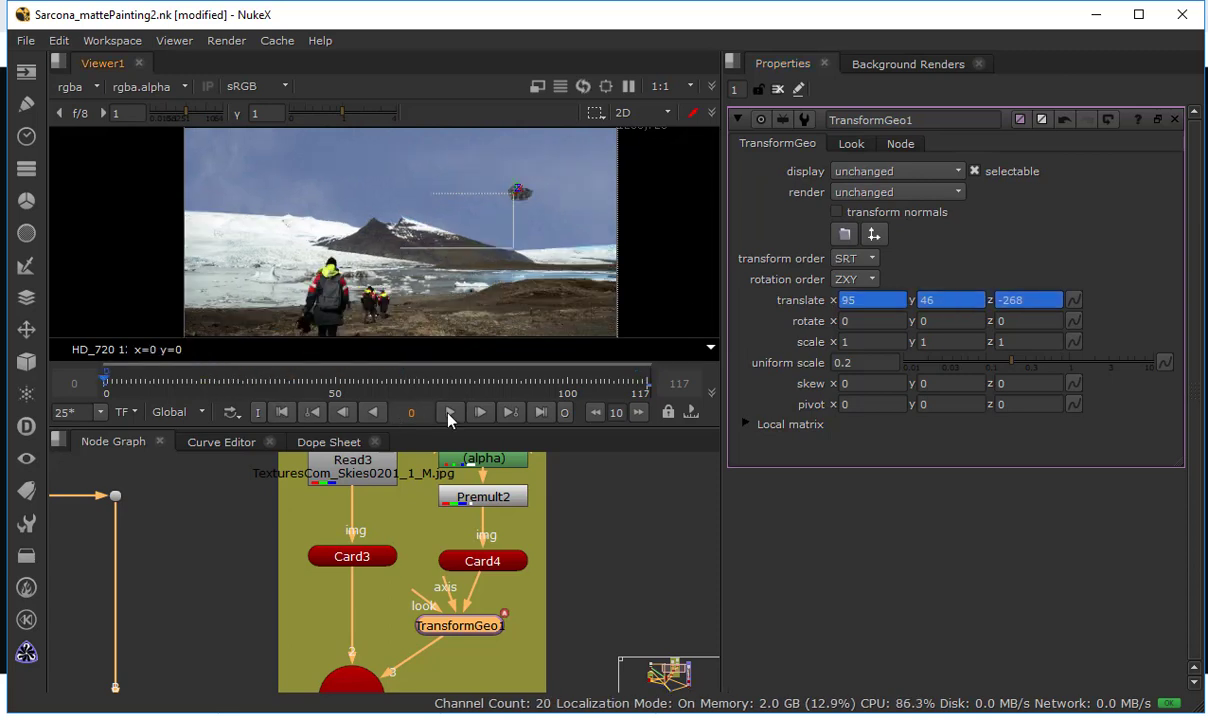
click(448, 414)
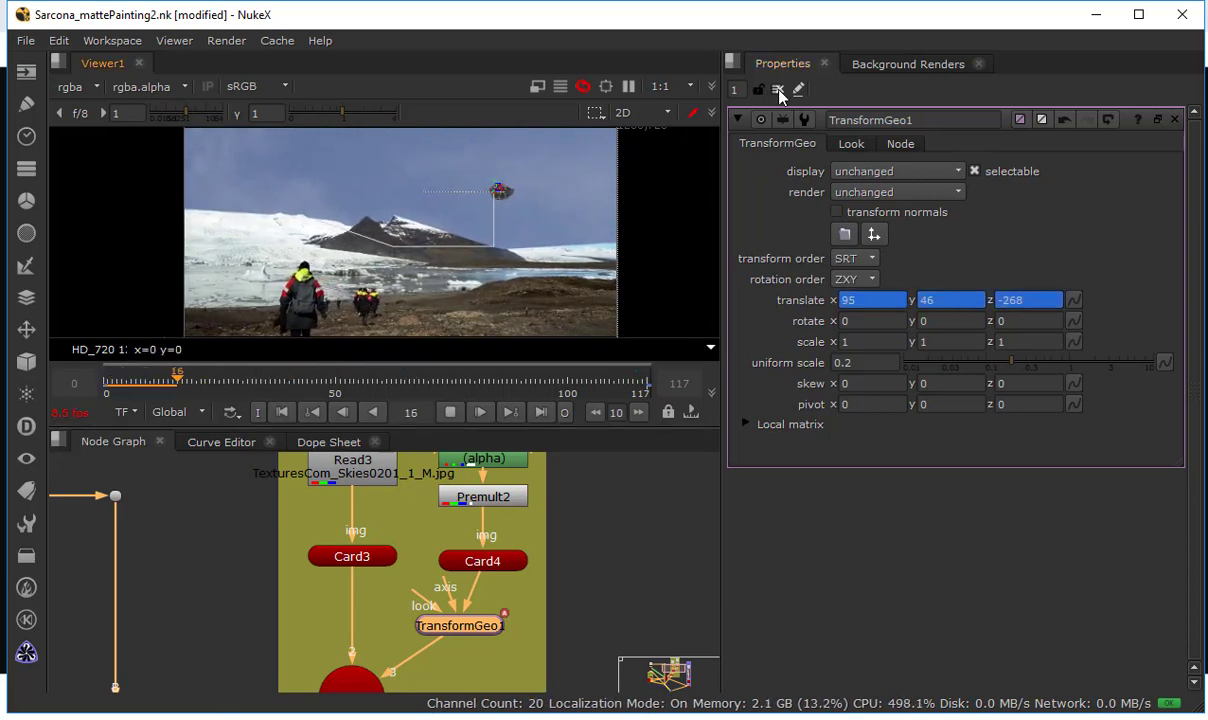
click(778, 89)
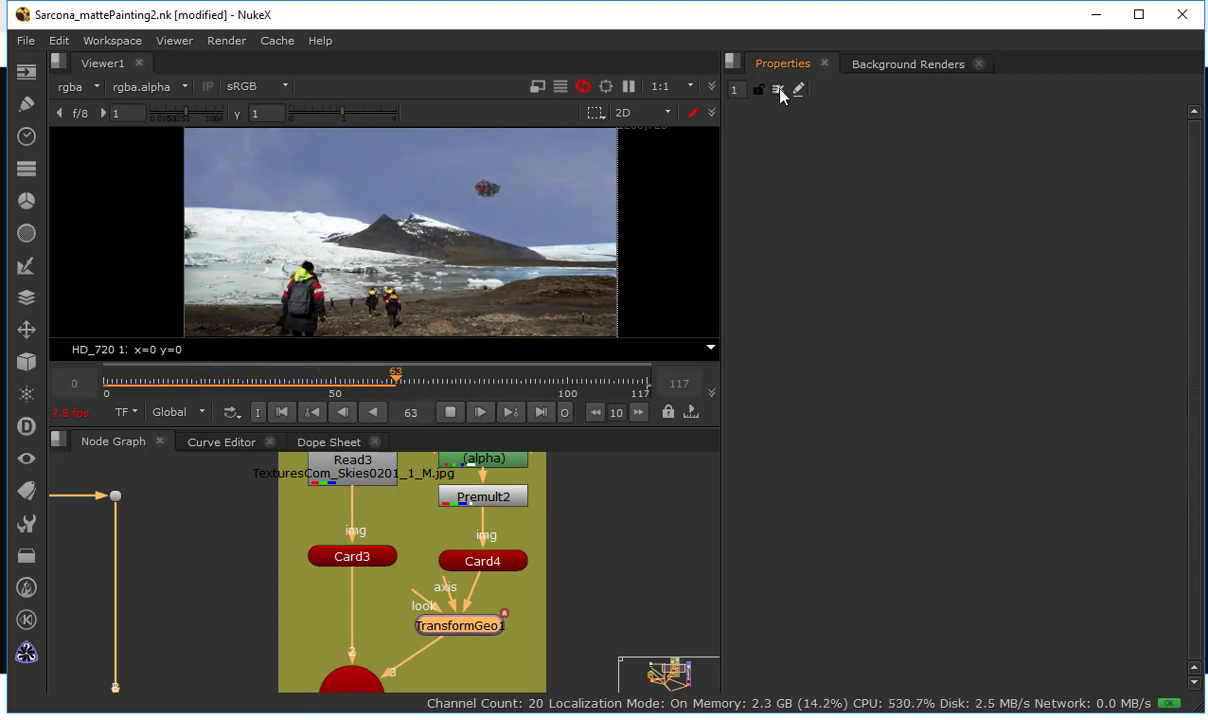
click(282, 412)
click(451, 413)
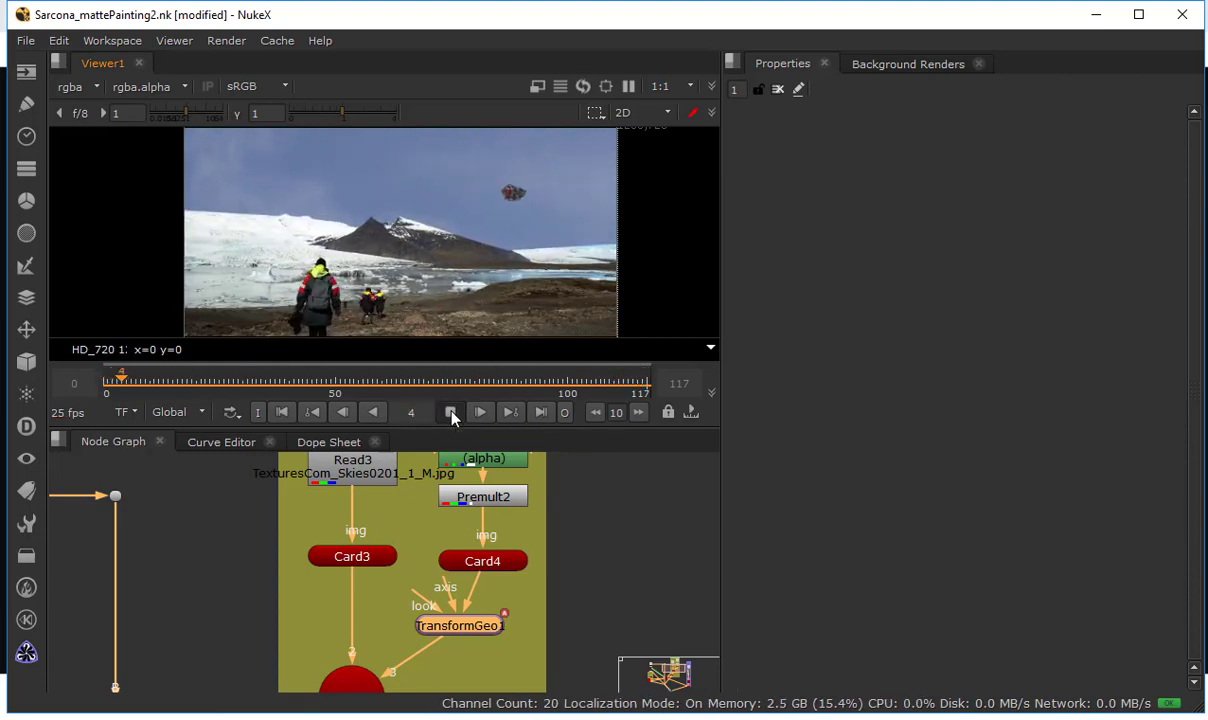
click(451, 414)
Duplicate Camera1, place the copy beside the sky and spaceship backdrop, and reconnect Scene2 and ScanlineRender2 to it
key(space)
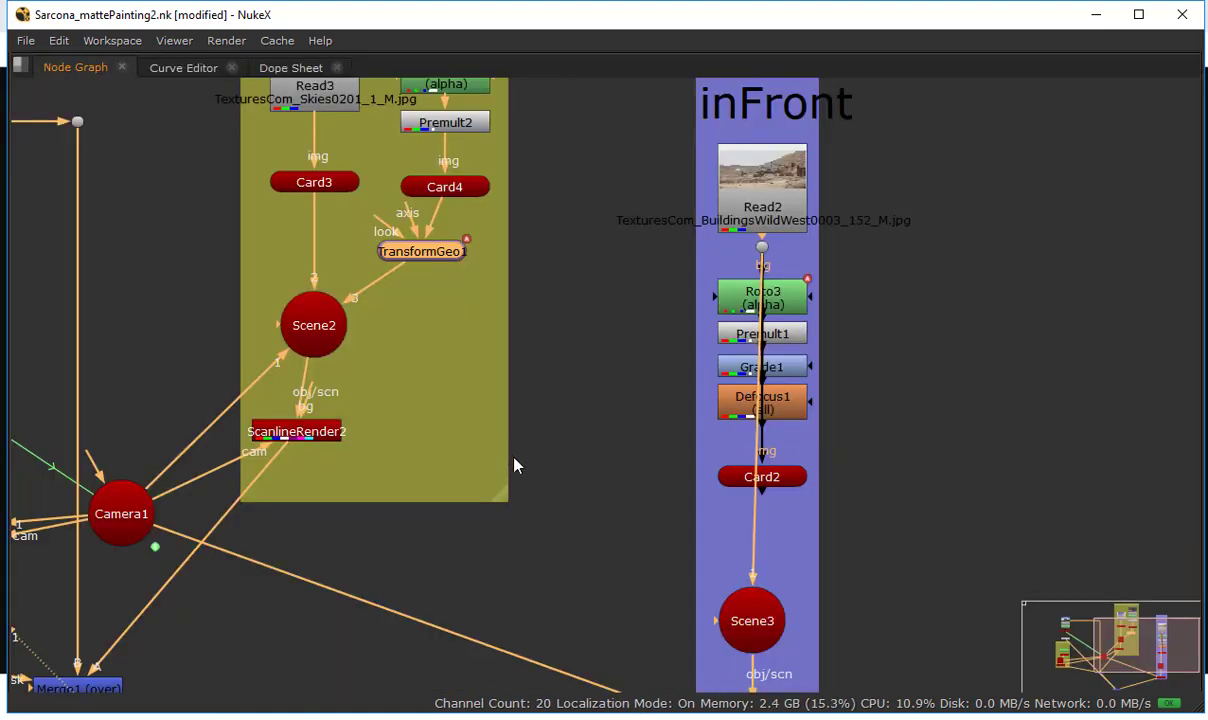
middle_drag(514, 465, 1024, 400)
scroll(697, 467, down, 4)
scroll(648, 496, up, 3)
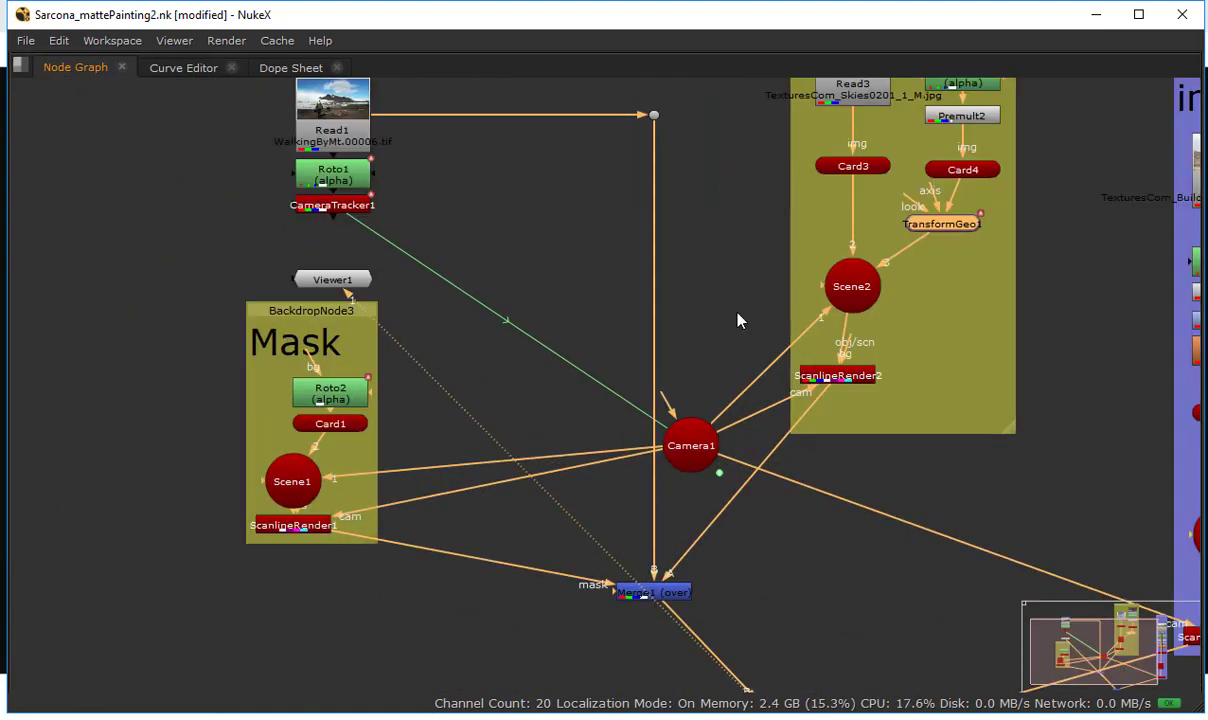
drag(690, 445, 464, 295)
key(ctrl)
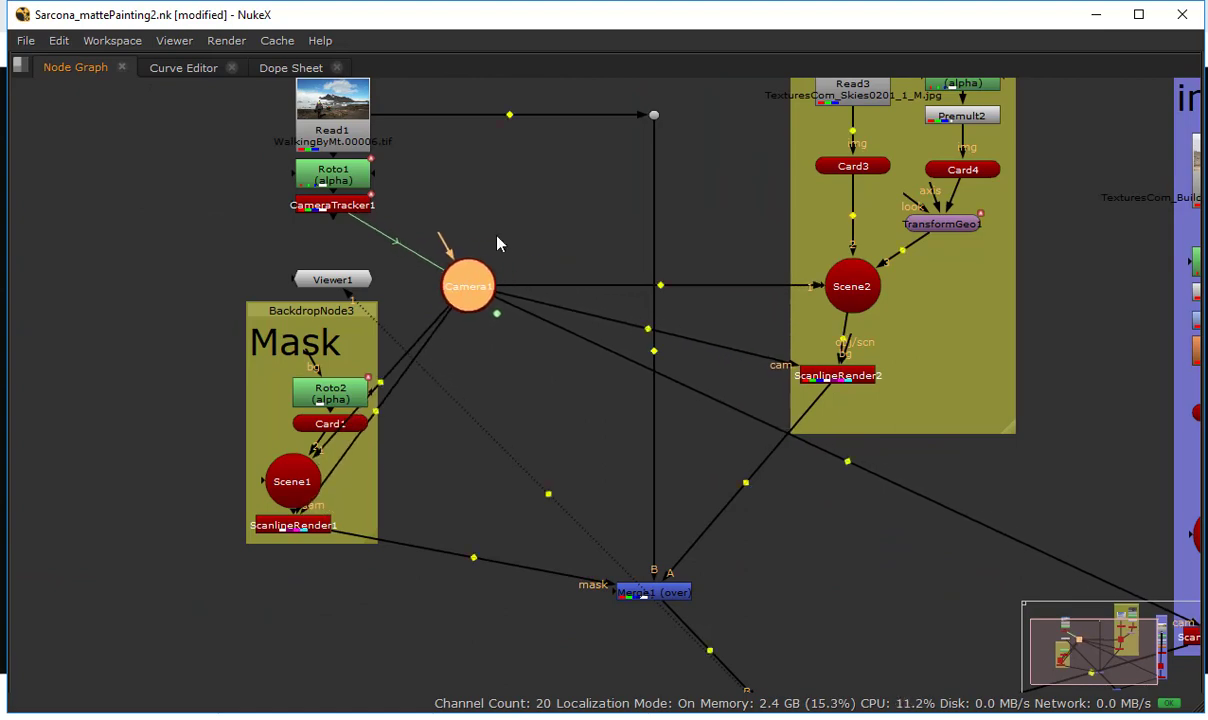
middle_drag(400, 268, 149, 324)
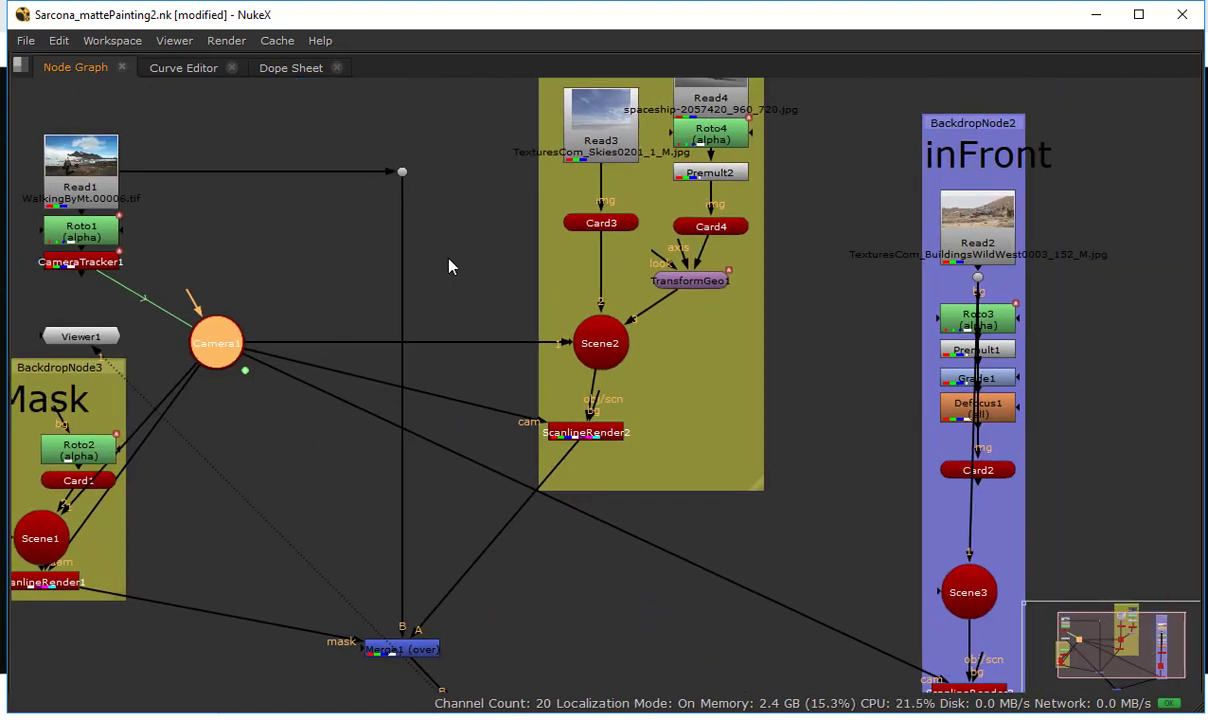
click(449, 259)
key(ctrl+v)
mouse_move(450, 260)
mouse_down()
mouse_move(474, 240)
mouse_move(462, 246)
mouse_up()
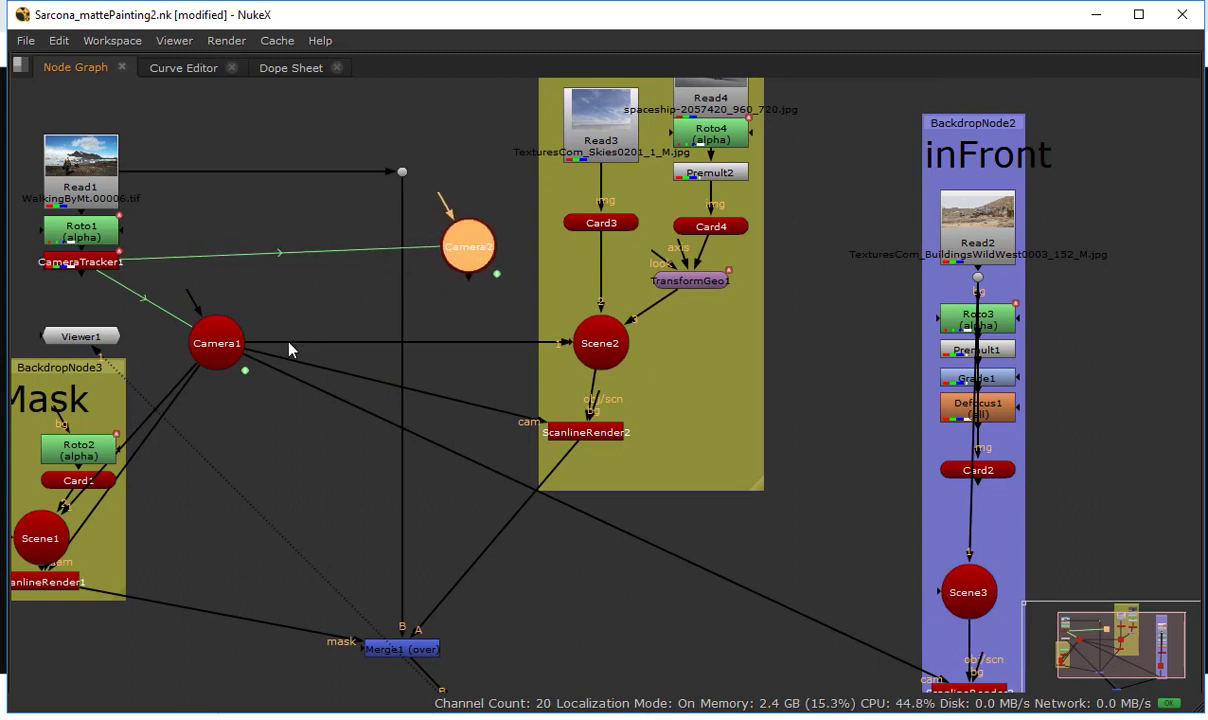
drag(290, 347, 447, 256)
drag(284, 366, 462, 252)
Paste another copy of Camera1 beside the inFront backdrop and connect it to ScanlineRender3 and Scene3
drag(218, 339, 239, 360)
key(ctrl+c)
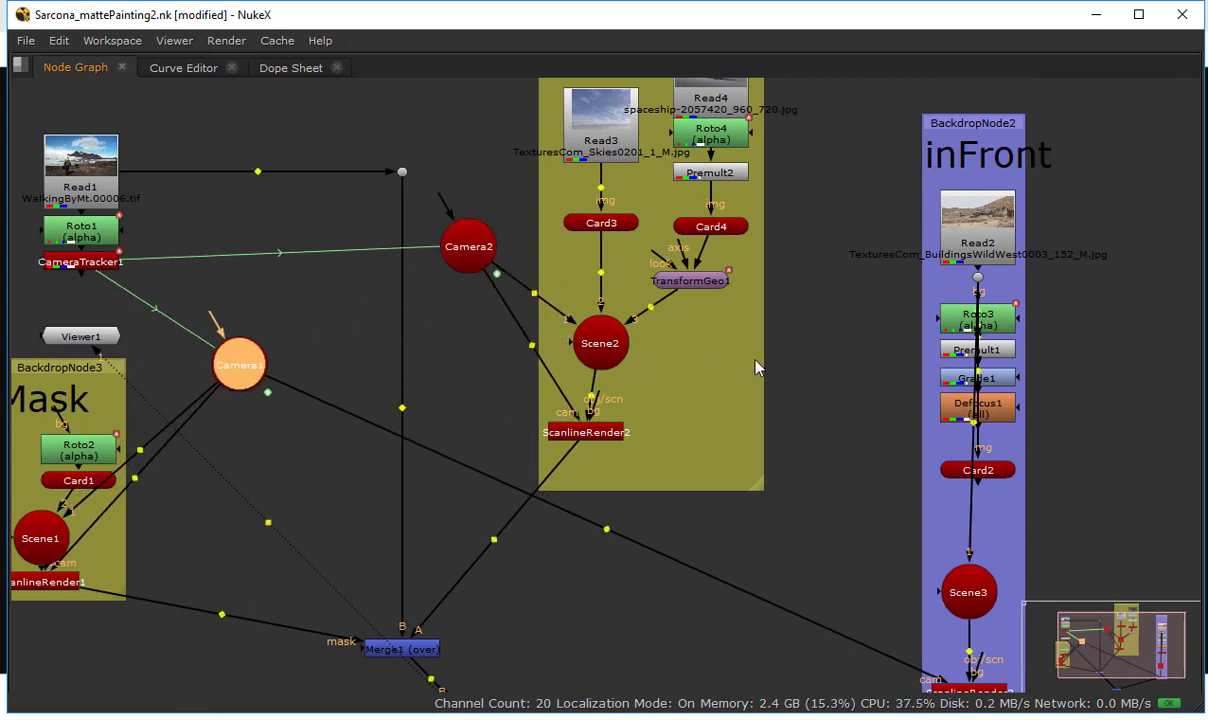
click(826, 394)
key(ctrl+v)
middle_drag(819, 381, 758, 382)
drag(760, 388, 798, 478)
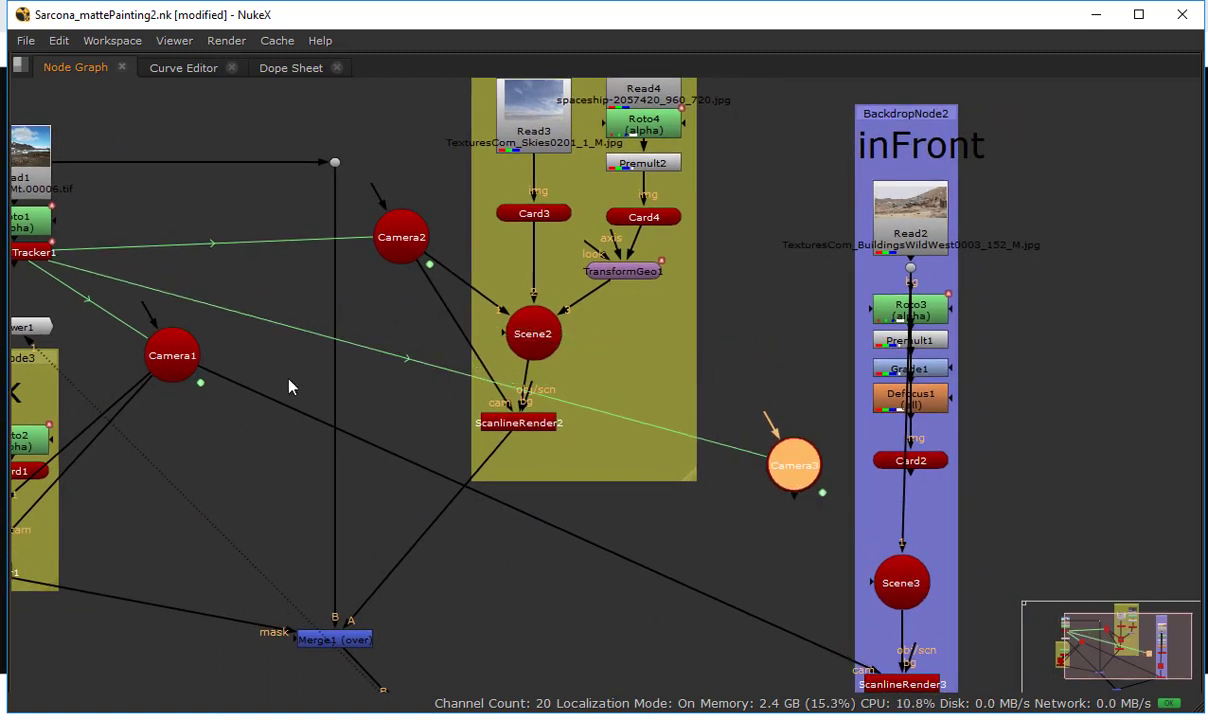
drag(289, 386, 825, 491)
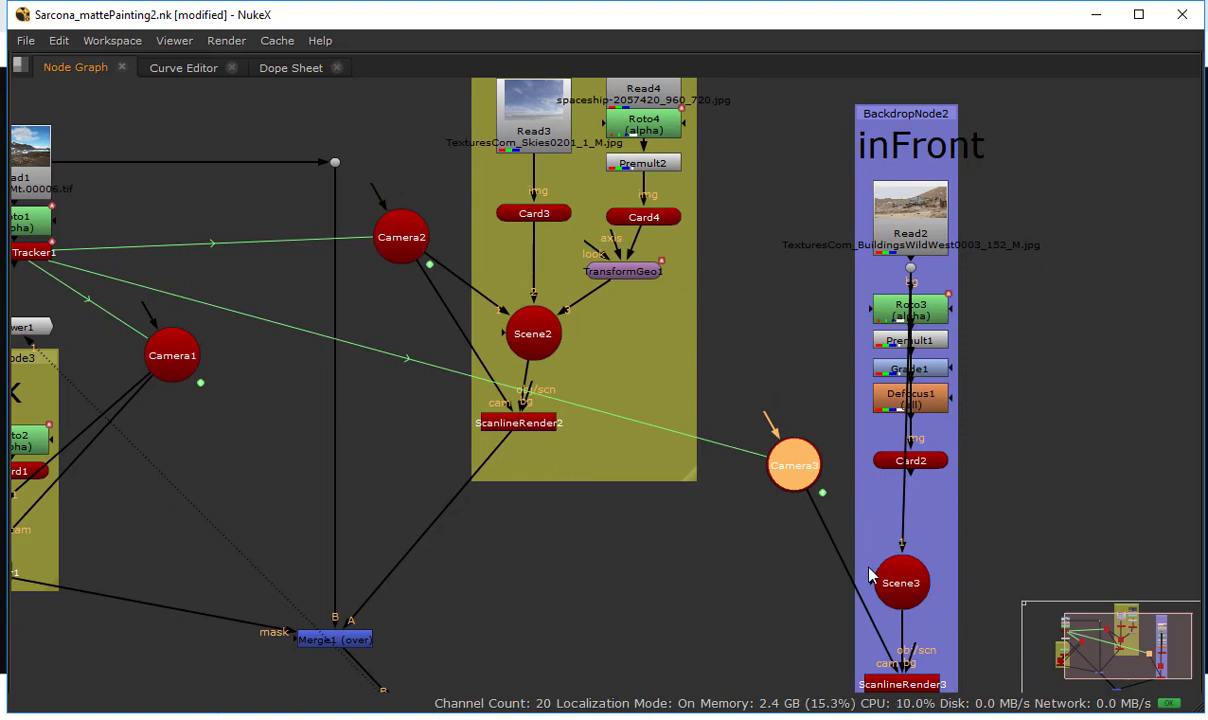
drag(798, 476, 822, 504)
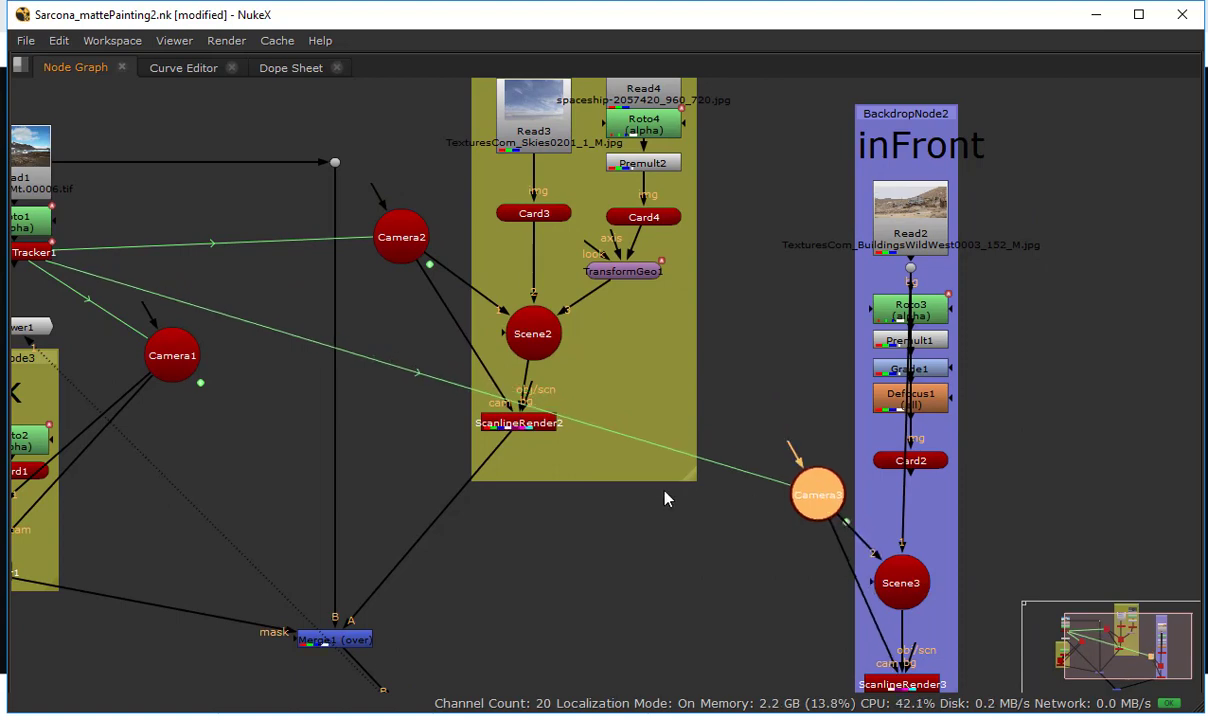
Move Camera1 to the outer side of the Mask backdrop and shift that backdrop slightly to tidy the branch
middle_drag(327, 387, 630, 395)
drag(463, 364, 141, 461)
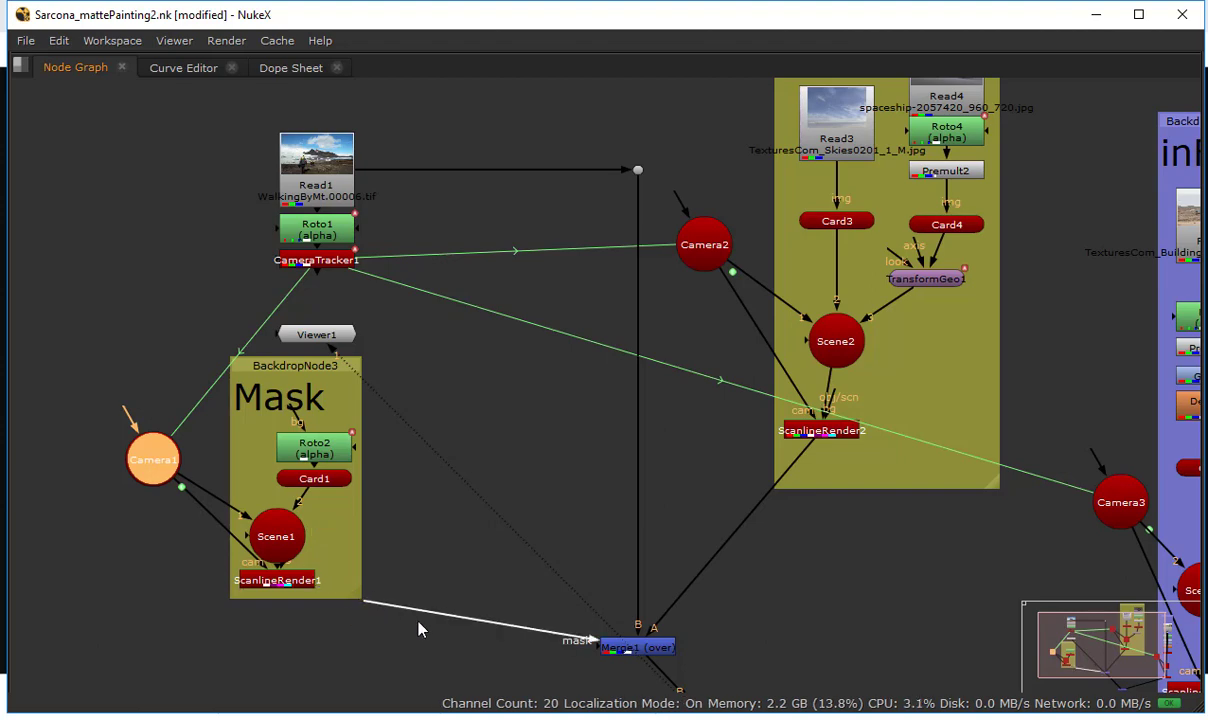
middle_drag(354, 444, 433, 459)
drag(375, 383, 365, 419)
Align Merge2 directly below Merge1 in the node graph
middle_drag(867, 443, 362, 607)
middle_drag(779, 434, 543, 253)
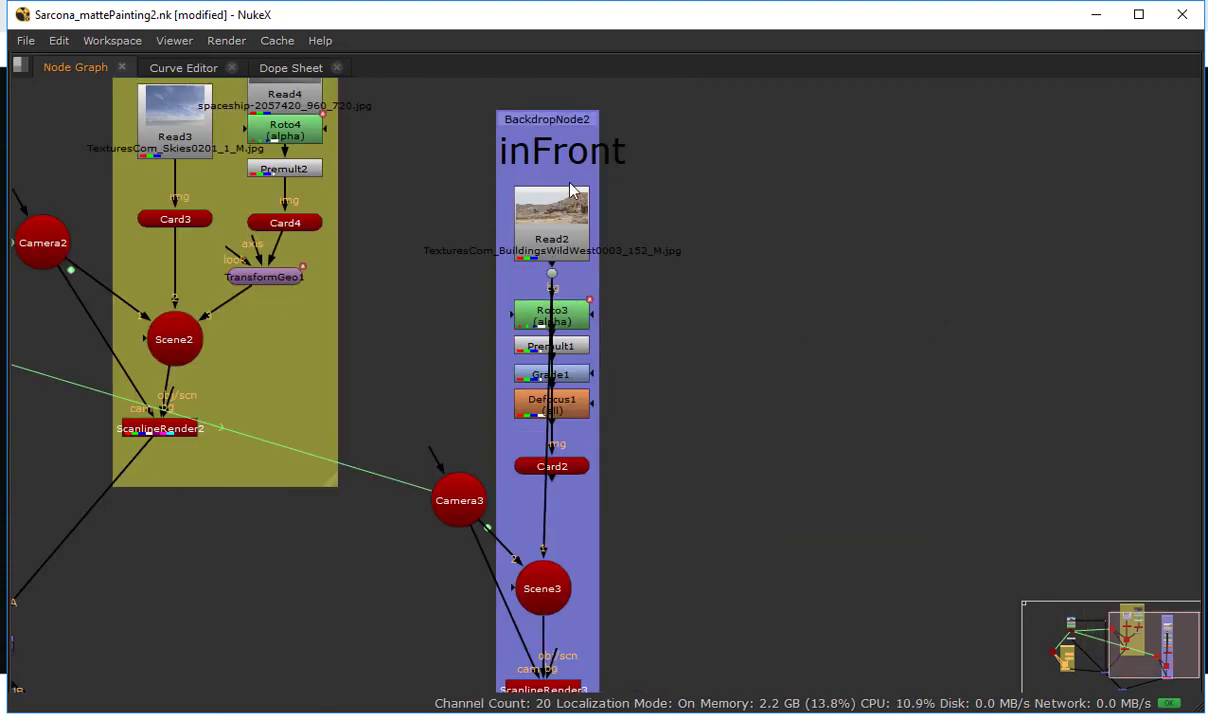
scroll(760, 398, down, 2)
middle_drag(815, 283, 1055, 136)
drag(527, 525, 450, 557)
middle_drag(440, 445, 500, 500)
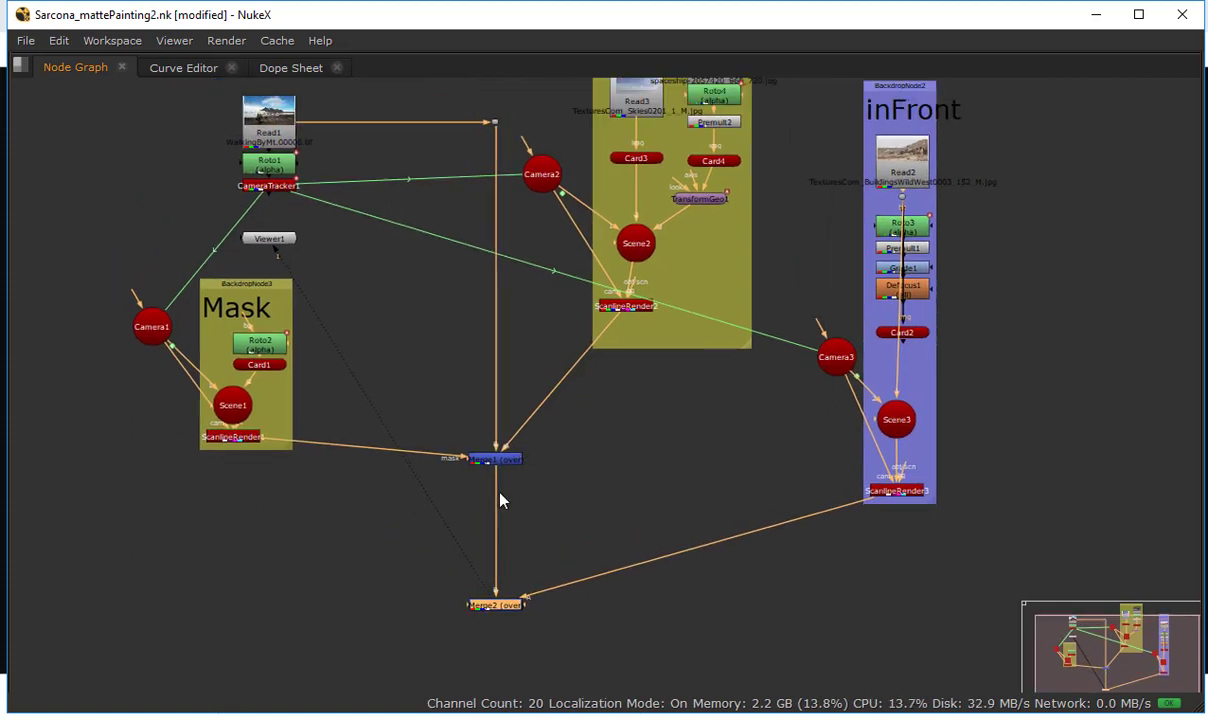
Play back the composite and look over the merge nodes and the inFront branch in the node graph
key(space)
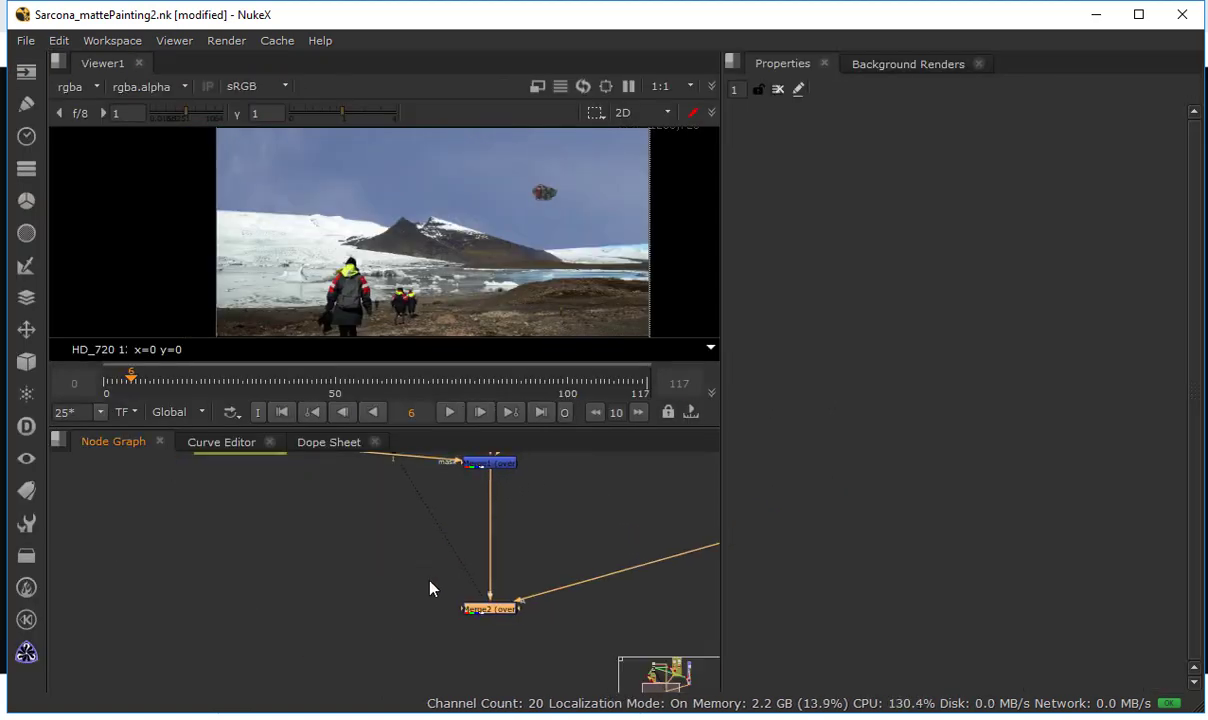
click(450, 413)
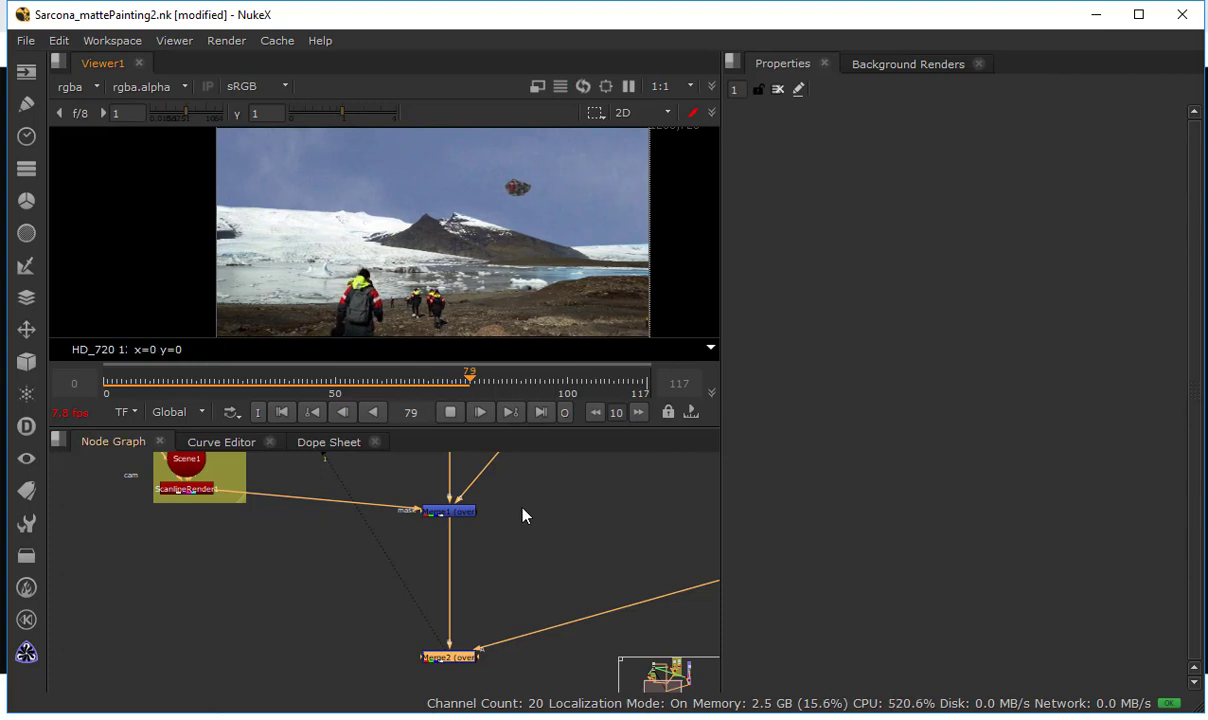
middle_drag(527, 483, 450, 646)
middle_drag(501, 528, 384, 475)
middle_drag(491, 583, 386, 458)
middle_drag(440, 518, 386, 458)
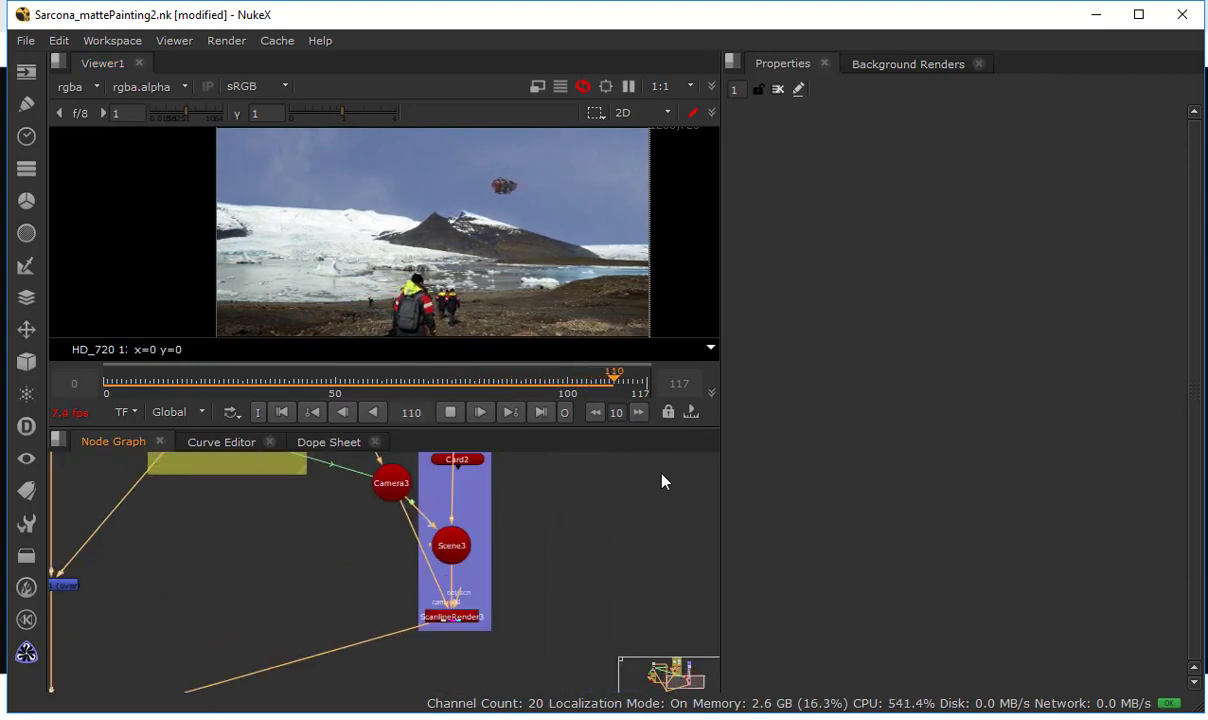
middle_drag(591, 558, 367, 558)
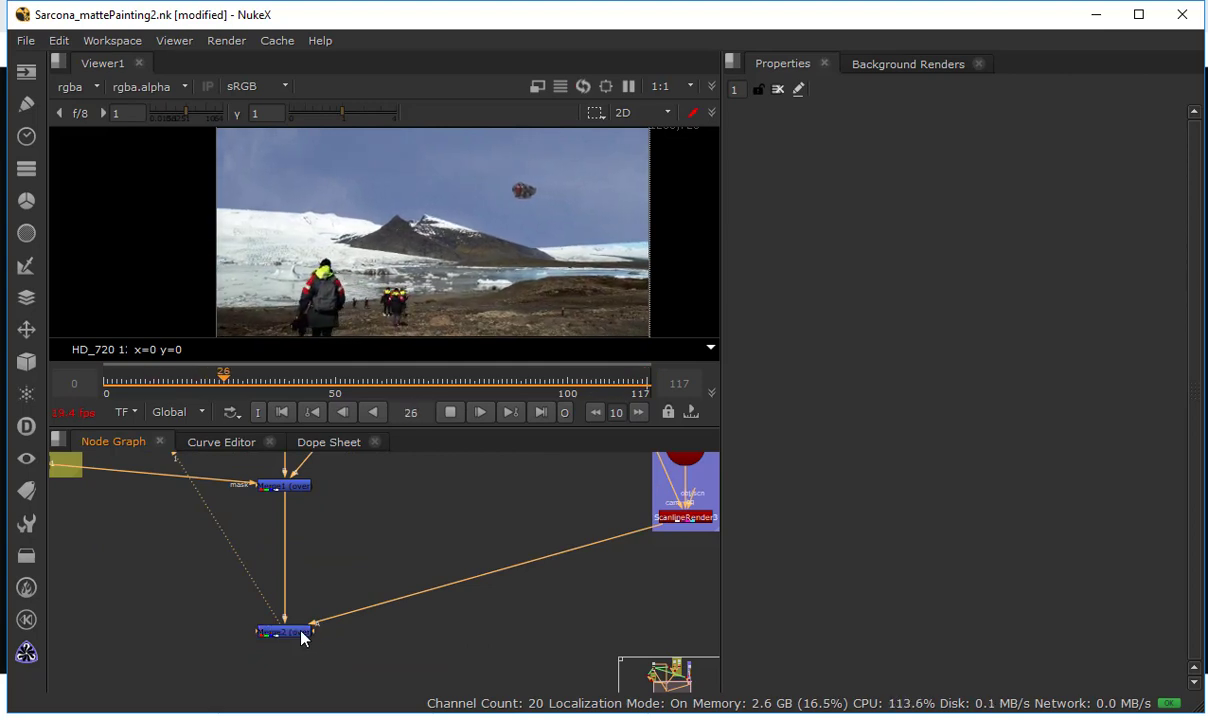
key(space)
key(space)
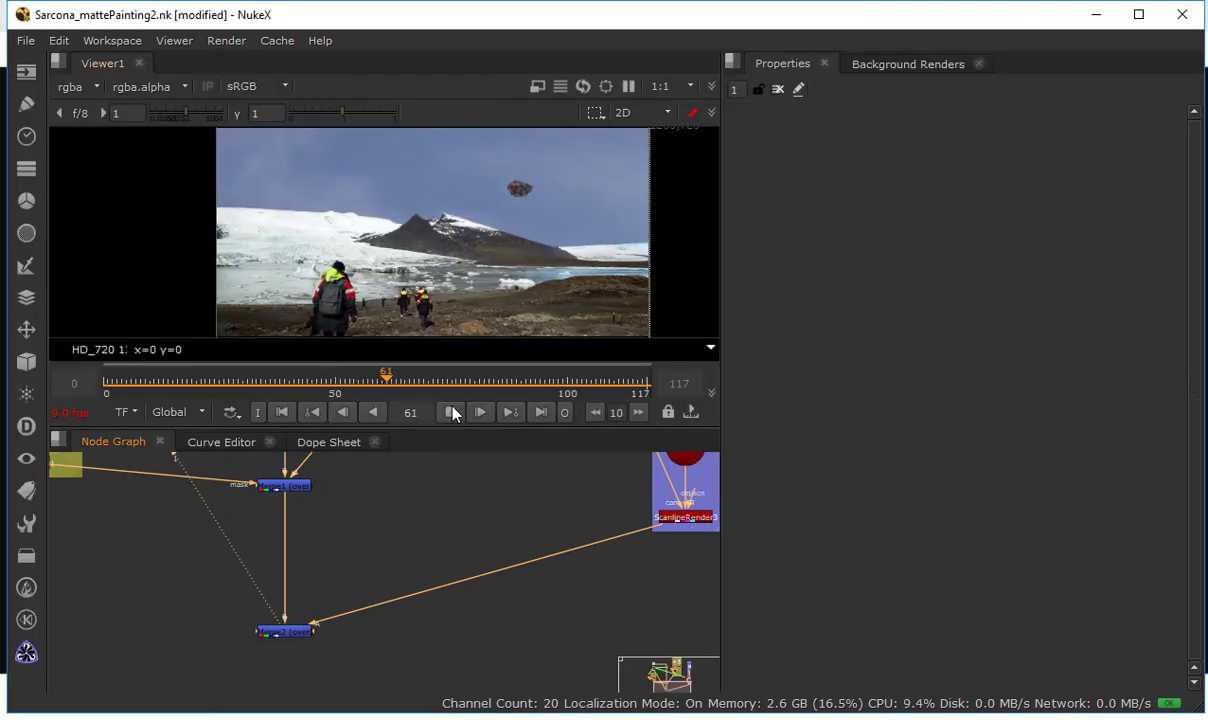
middle_drag(357, 588, 398, 650)
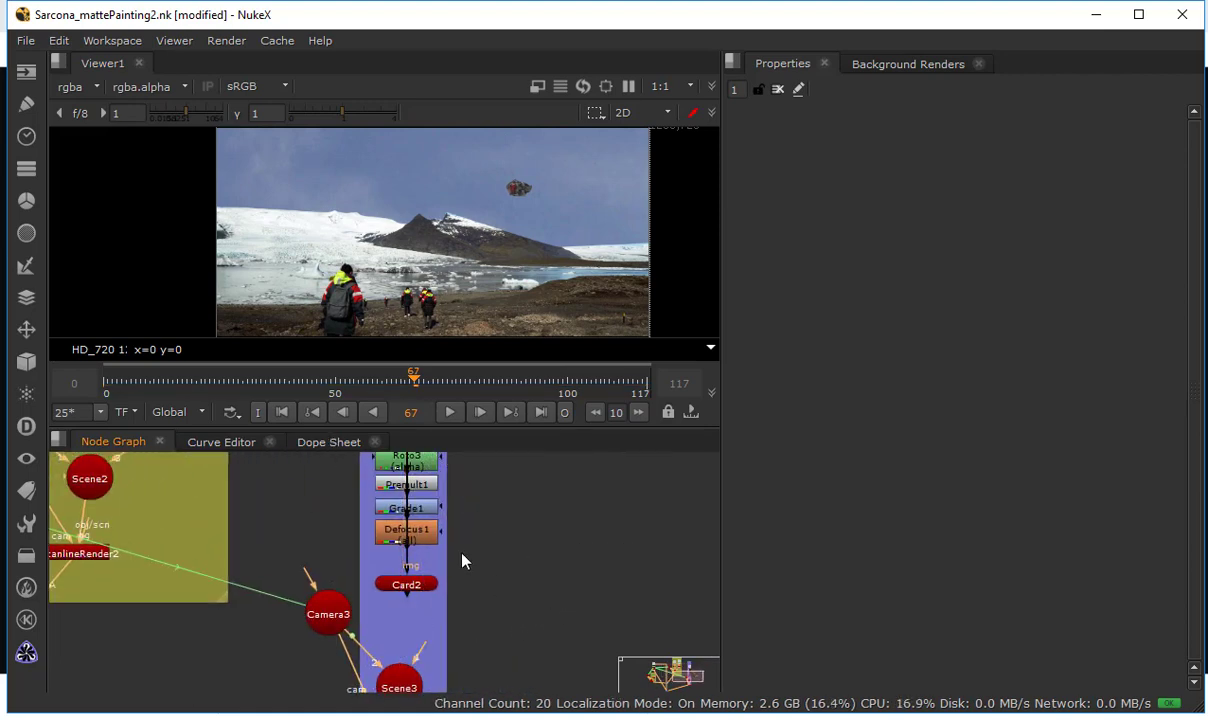
Move Roto3, Premult1, Grade1 and Defocus1 out of the inFront backdrop to separate the overlapping nodes
middle_drag(464, 558, 466, 693)
mouse_move(410, 483)
mouse_down()
mouse_move(519, 483)
mouse_move(428, 466)
mouse_up()
drag(442, 560, 500, 555)
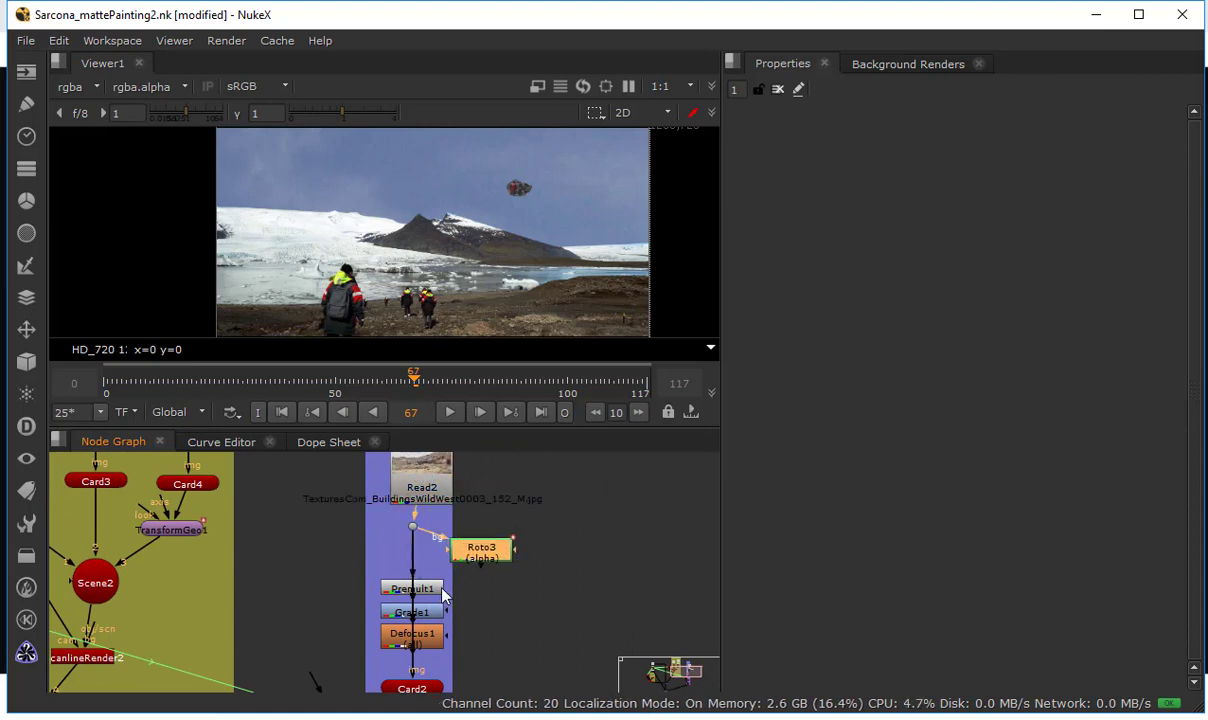
drag(443, 592, 516, 664)
middle_drag(465, 565, 475, 487)
drag(422, 492, 494, 617)
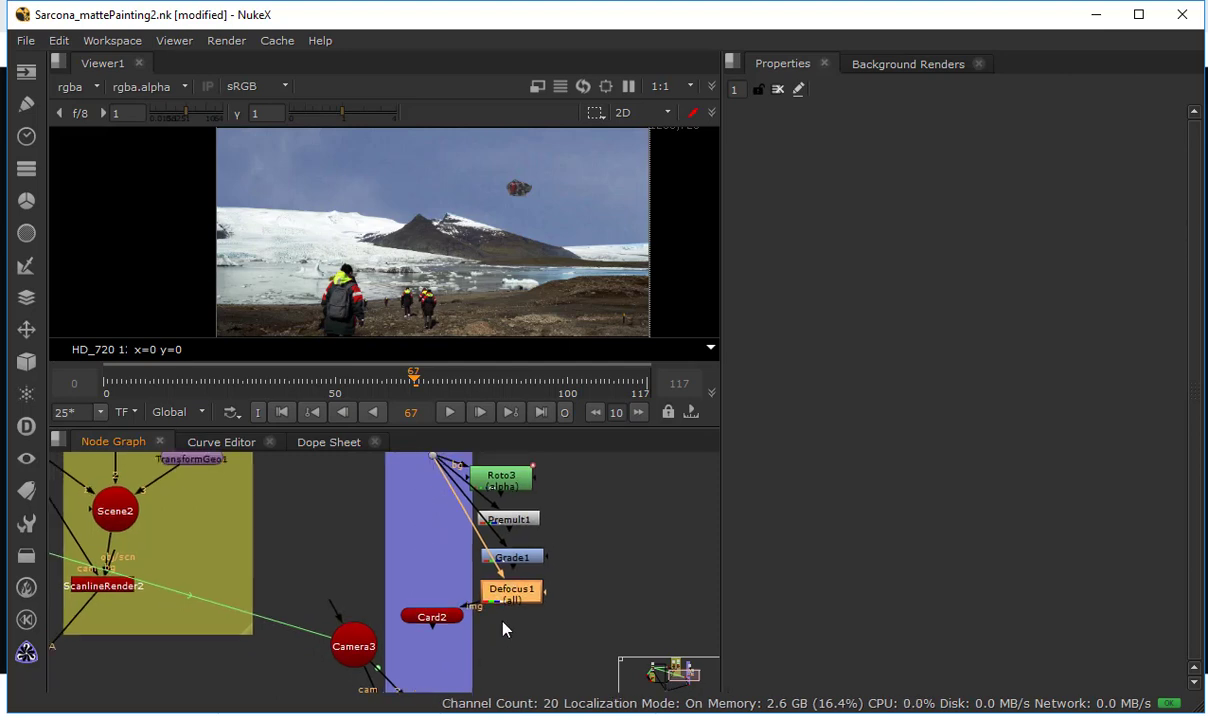
Rewire the inFront branch in series from the dot below Read2 through Roto3, Premult1, Grade1 and Defocus1
key(space)
scroll(478, 560, up, 3)
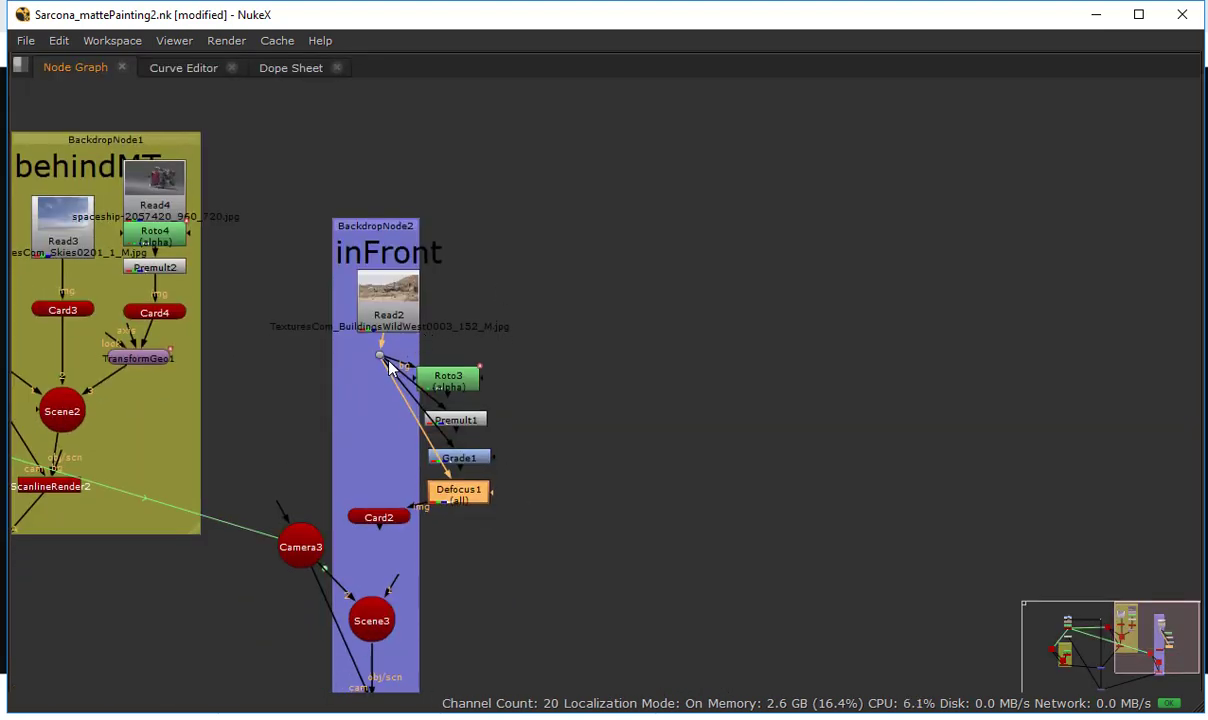
mouse_move(385, 358)
mouse_down()
mouse_move(399, 383)
mouse_move(424, 363)
mouse_move(418, 346)
mouse_move(382, 354)
mouse_up()
drag(444, 425, 450, 421)
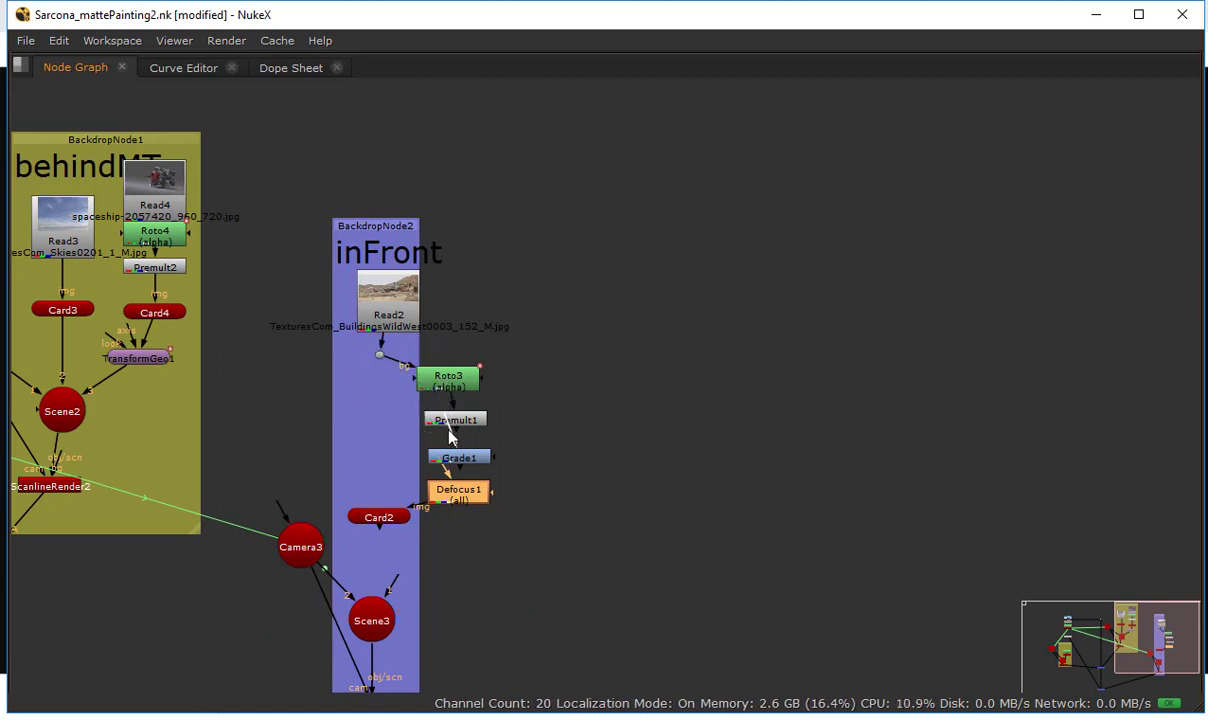
drag(449, 474, 456, 457)
Line up Roto3, Premult1, Grade1 and Defocus1 inside the inFront backdrop above Card2, and connect Card2 to Scene3
drag(443, 385, 376, 389)
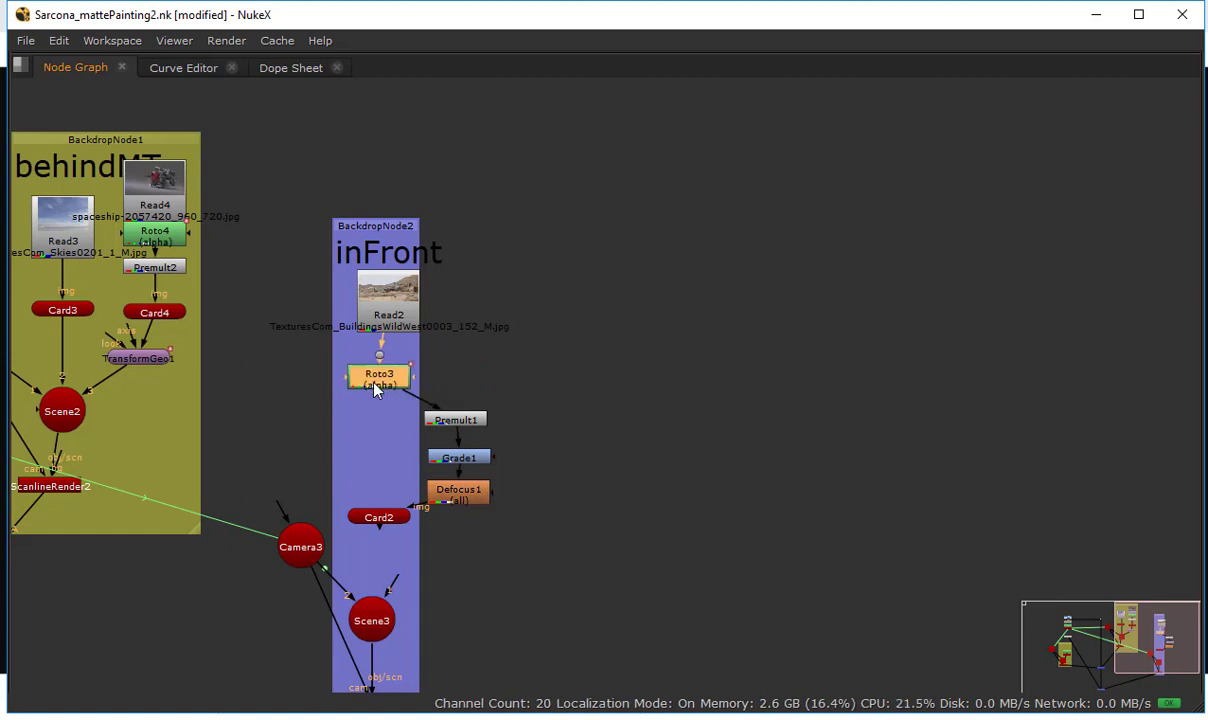
drag(450, 420, 373, 420)
drag(455, 457, 375, 447)
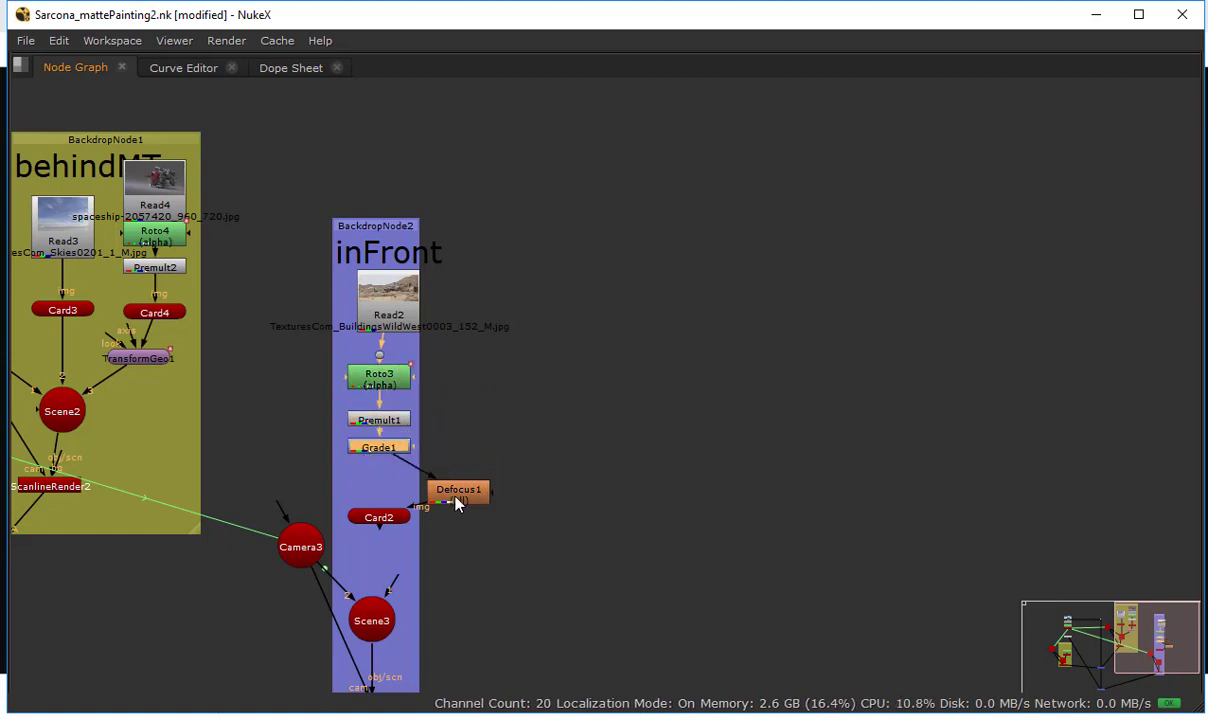
drag(428, 496, 341, 492)
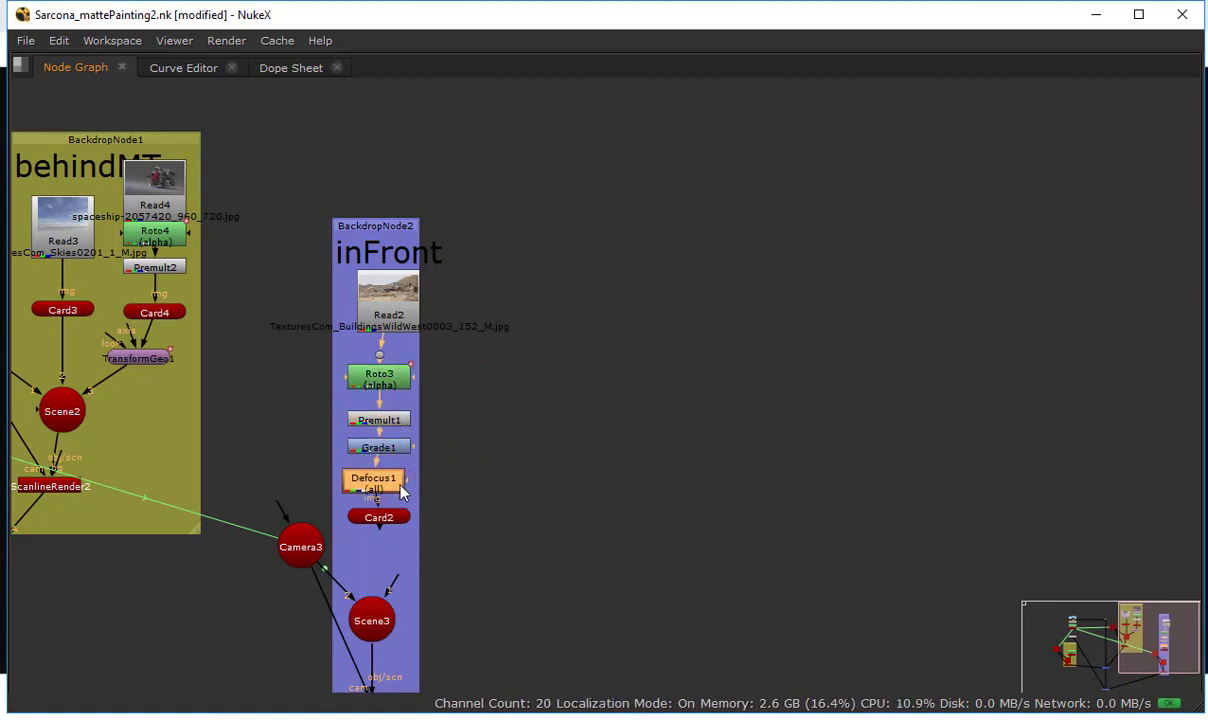
drag(390, 584, 380, 518)
key(space)
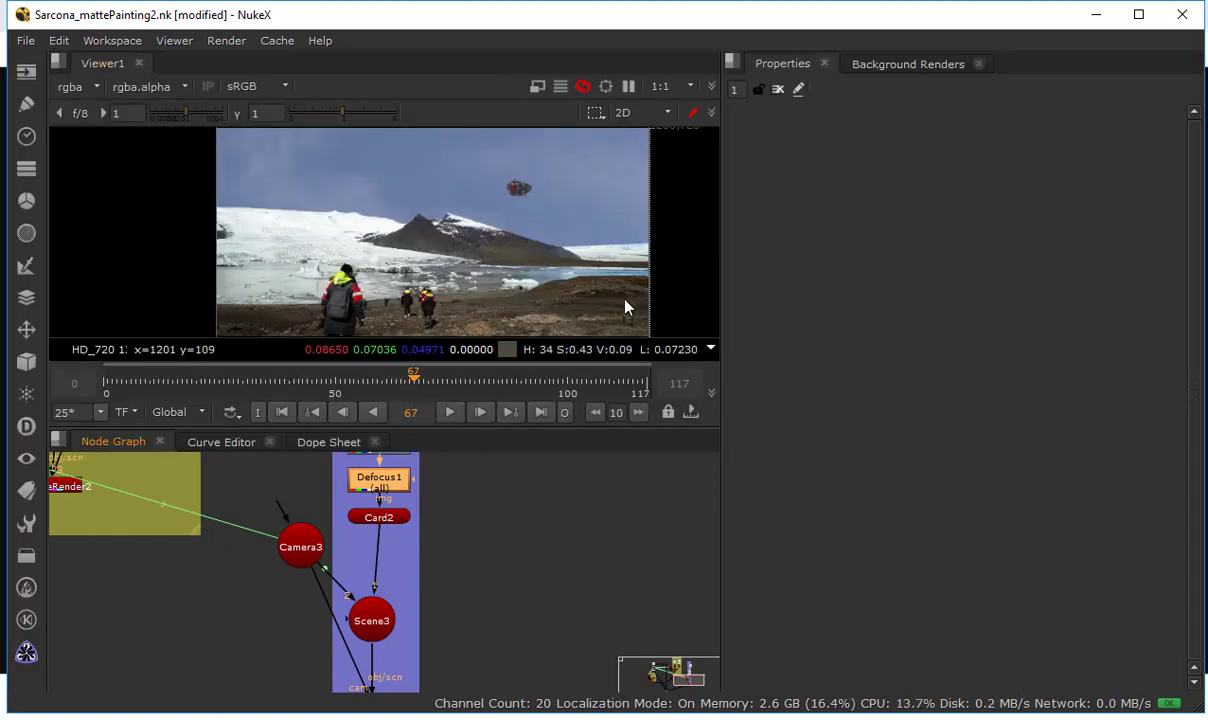
Raise Read4 in the behindMT backdrop and insert a Grade node between it and Roto4
scroll(575, 537, down, 5)
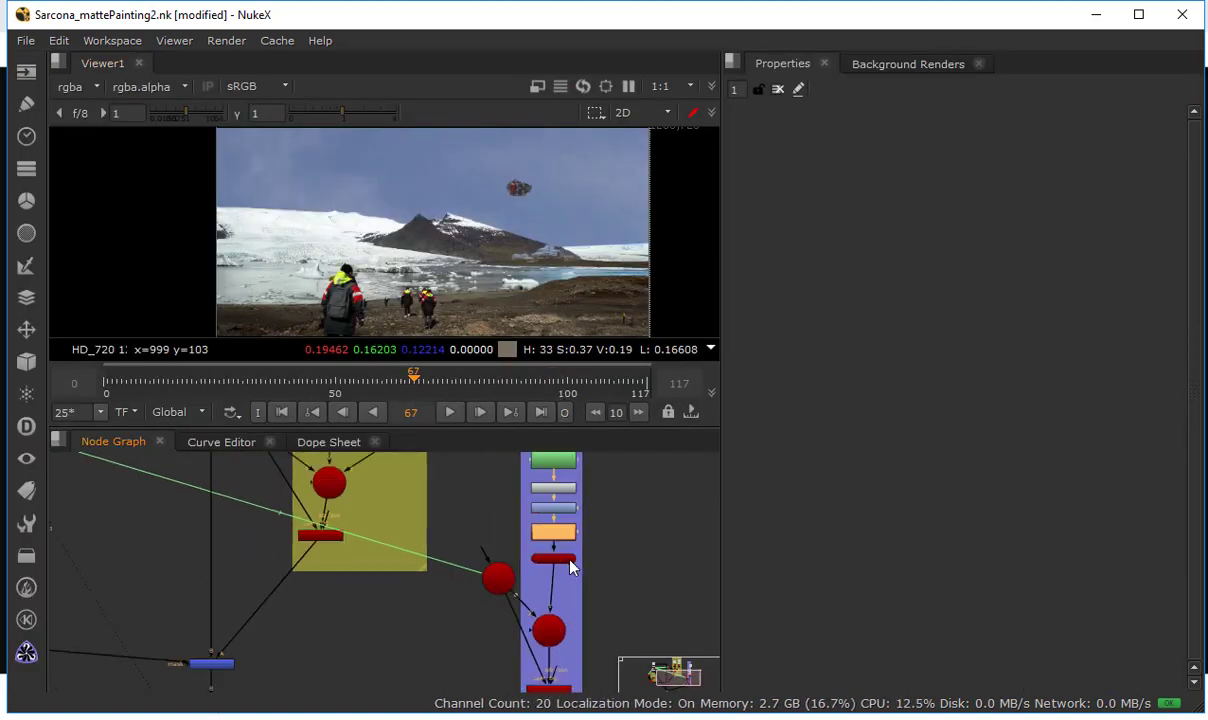
middle_drag(572, 530, 622, 484)
middle_drag(442, 458, 528, 637)
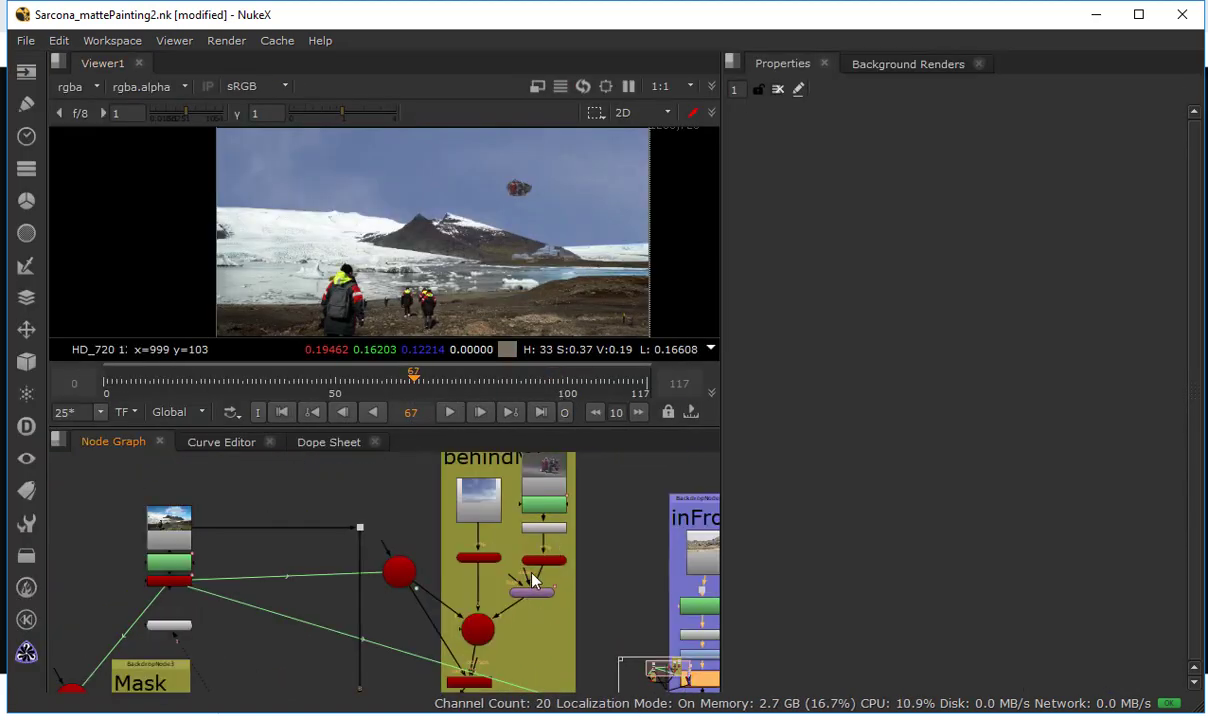
middle_drag(550, 470, 511, 597)
scroll(512, 603, up, 4)
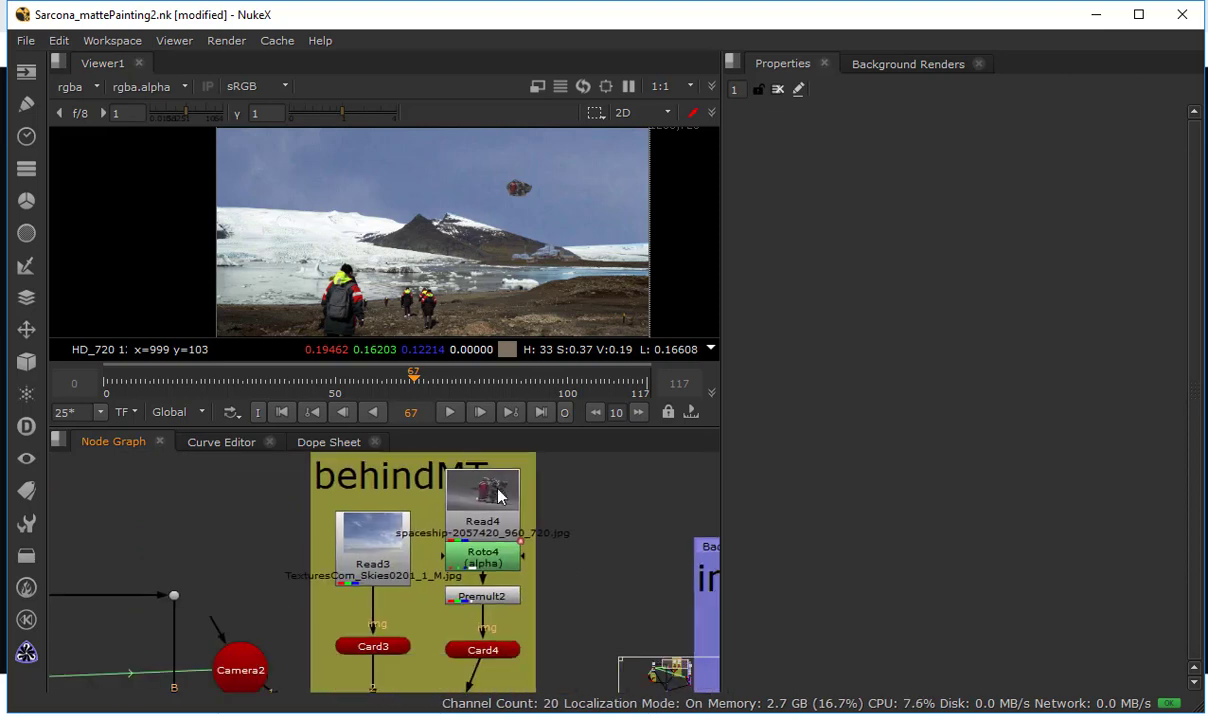
click(462, 472)
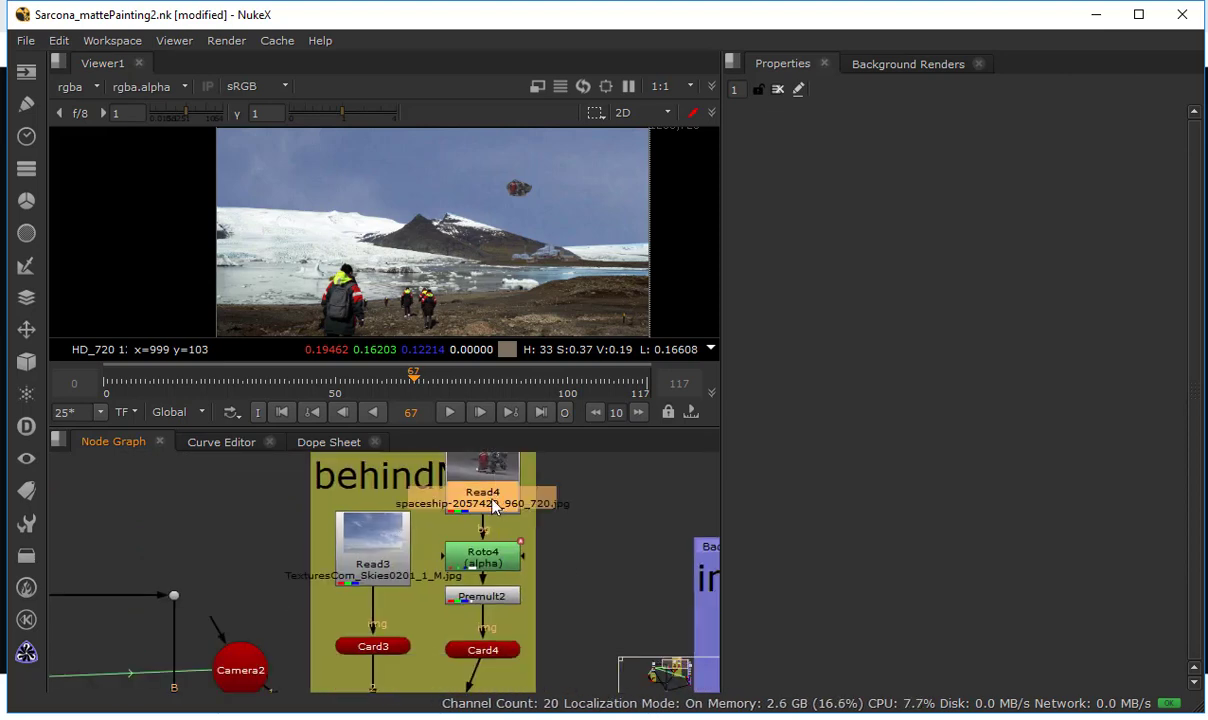
key(g)
Split the spaceship Grade's gain into channels and set red to 1.55, green to 1.45 and blue to 1.45
click(1127, 253)
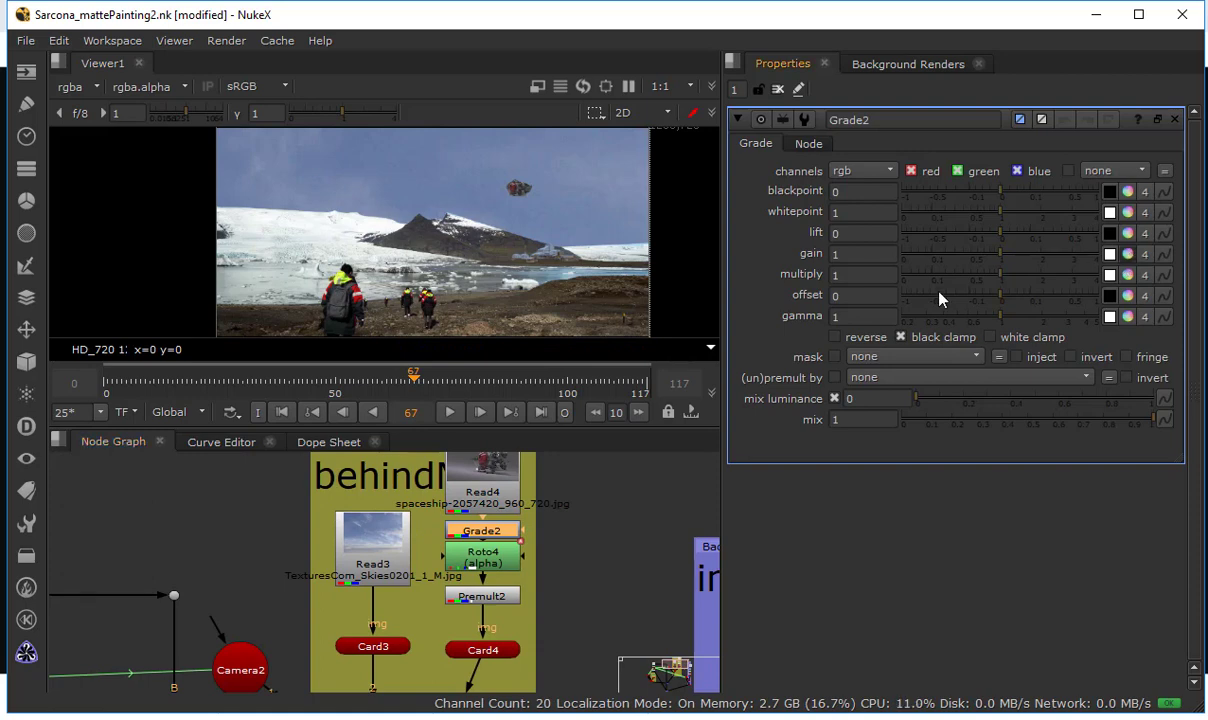
drag(998, 277, 960, 318)
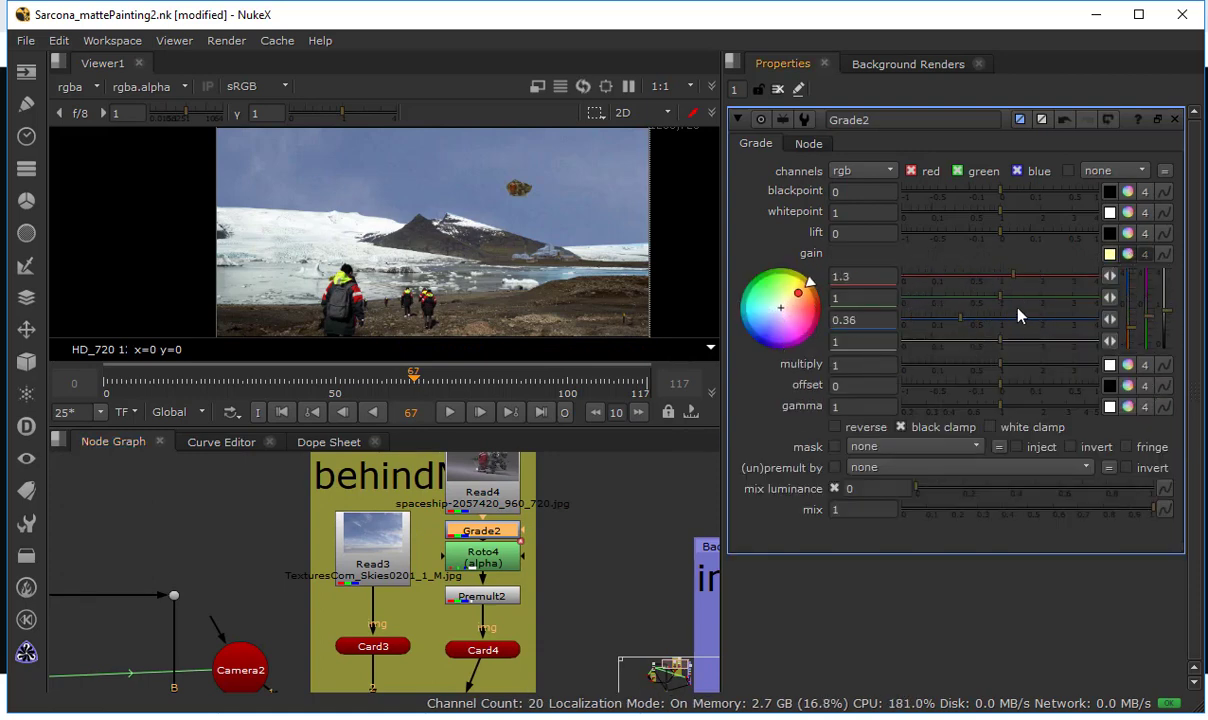
click(915, 278)
click(1032, 278)
click(1025, 298)
click(1019, 318)
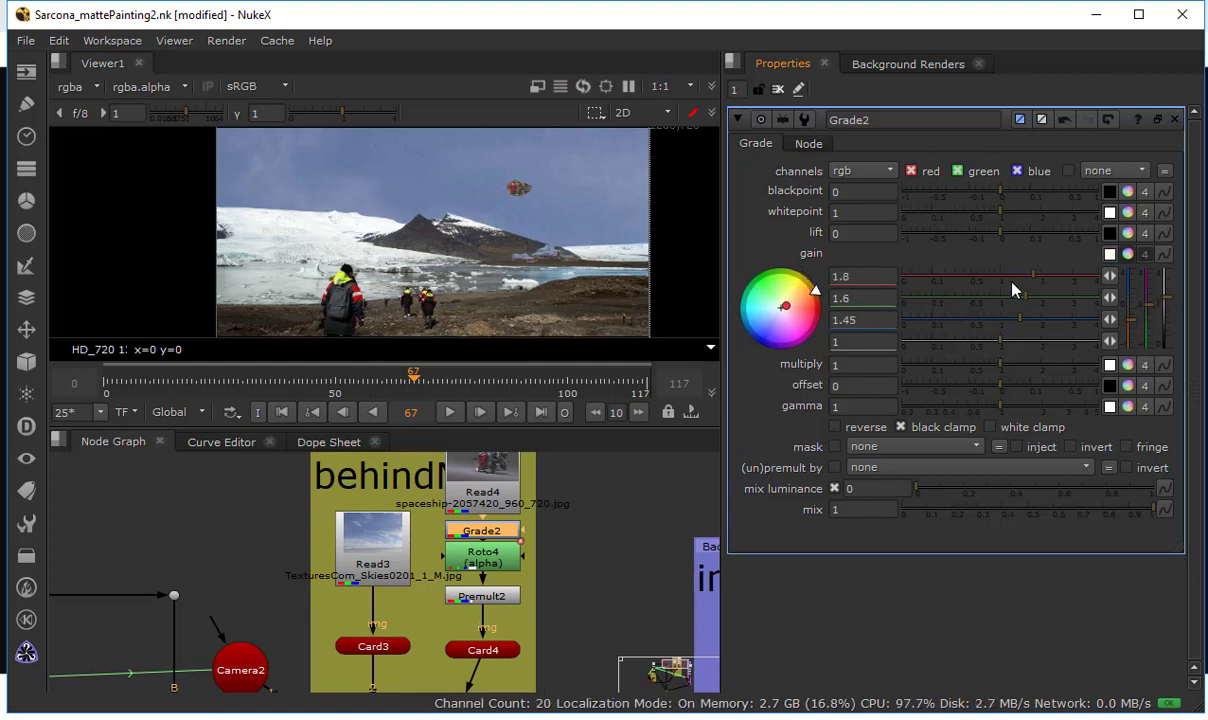
drag(1006, 275, 1024, 274)
click(1021, 299)
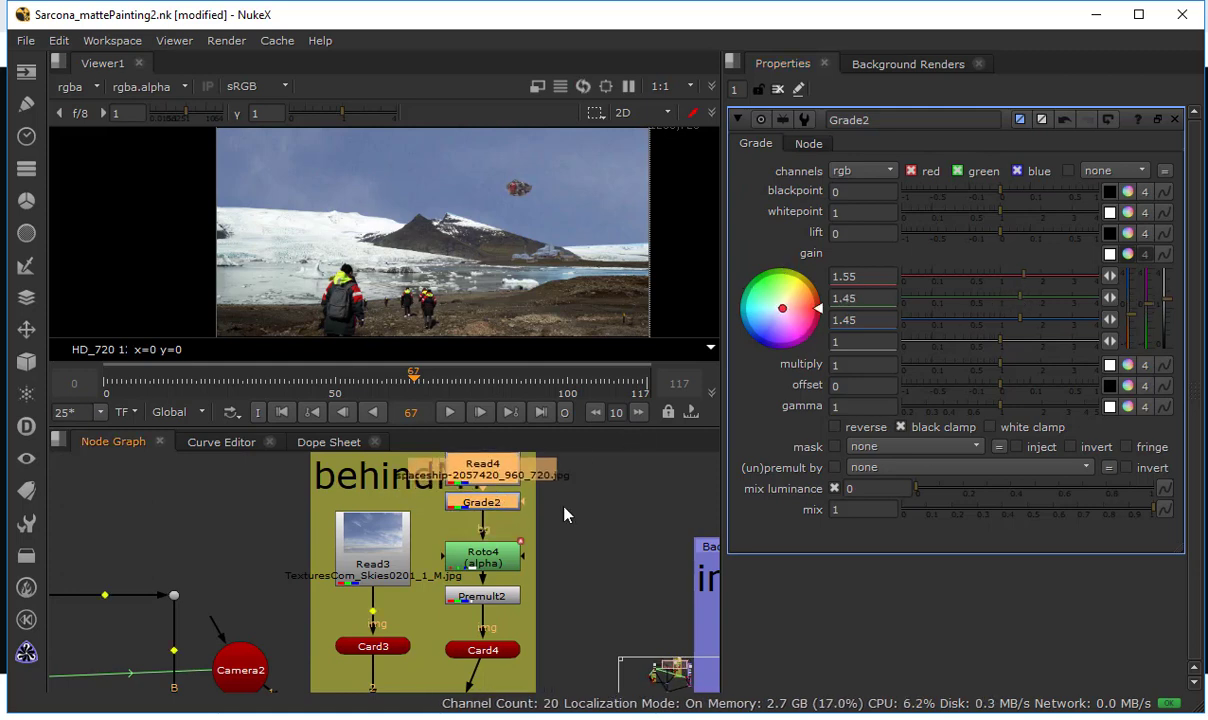
Add a Saturation node between Grade2 and Roto4 and set its saturation to 0.4
key(Tab)
text(sat)
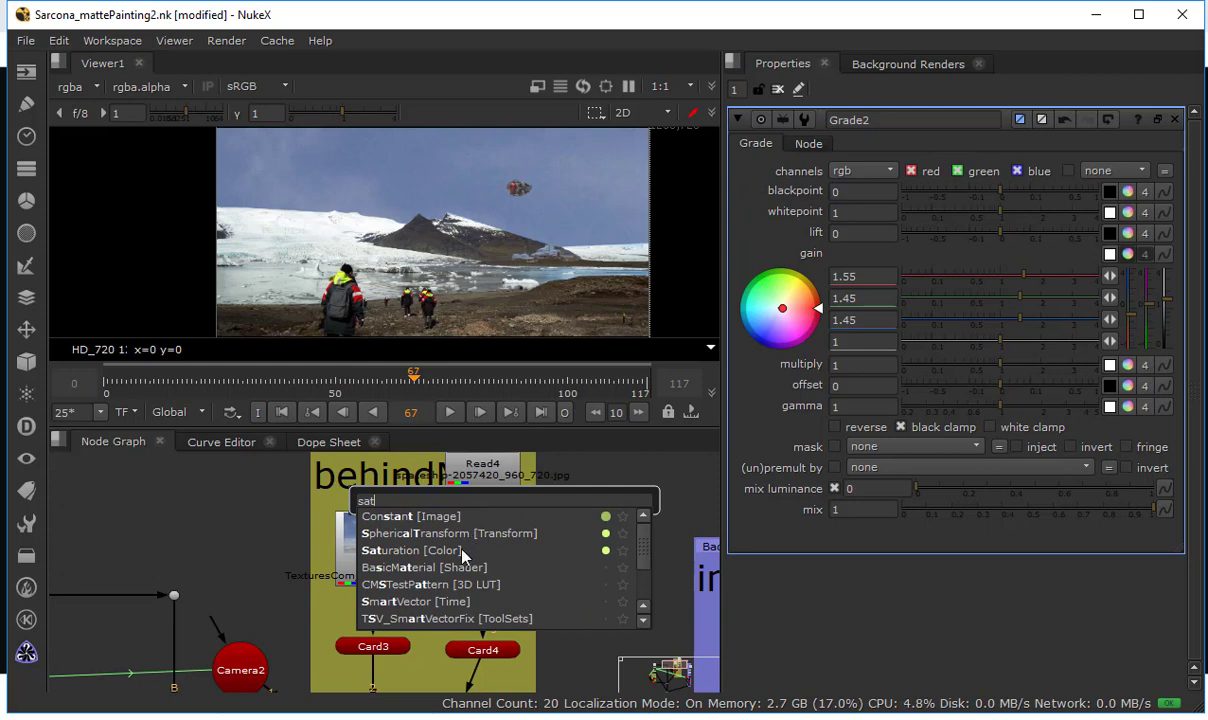
click(462, 551)
click(967, 192)
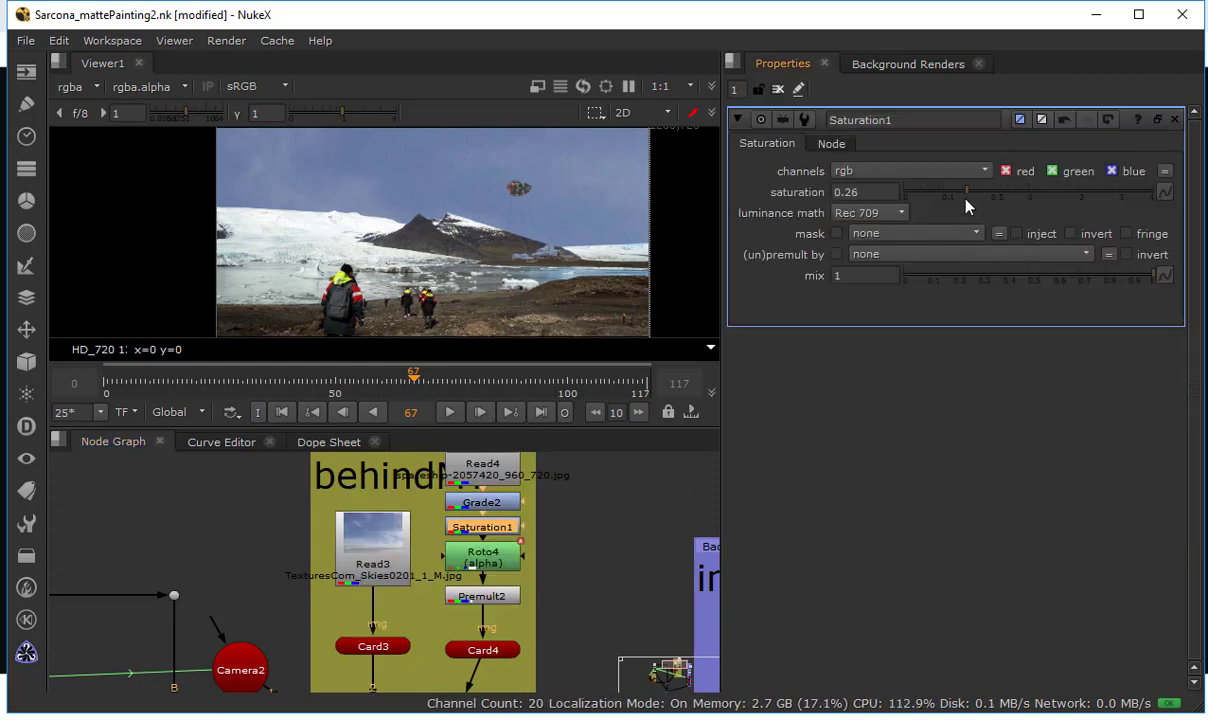
click(981, 194)
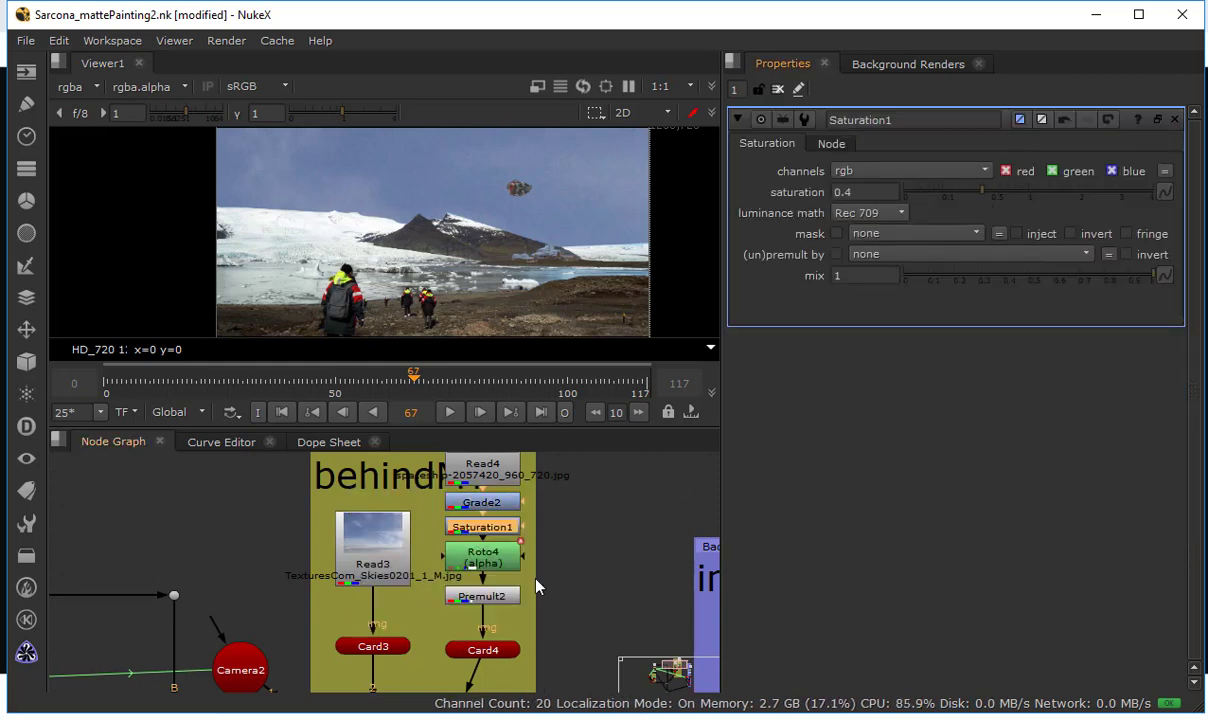
Insert a Defocus node between Saturation1 and Roto4, set its defocus to about 10.5, and clear the open node properties
drag(497, 532, 509, 503)
key(Tab)
text(def)
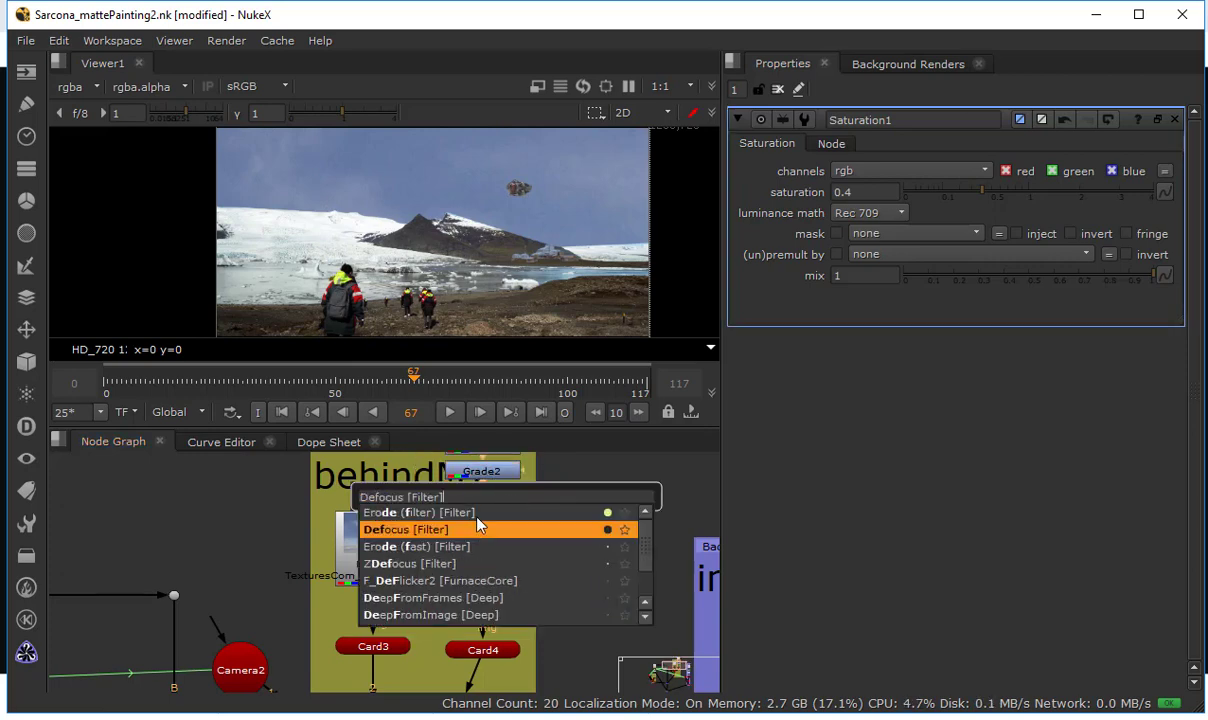
key(Return)
drag(935, 194, 970, 195)
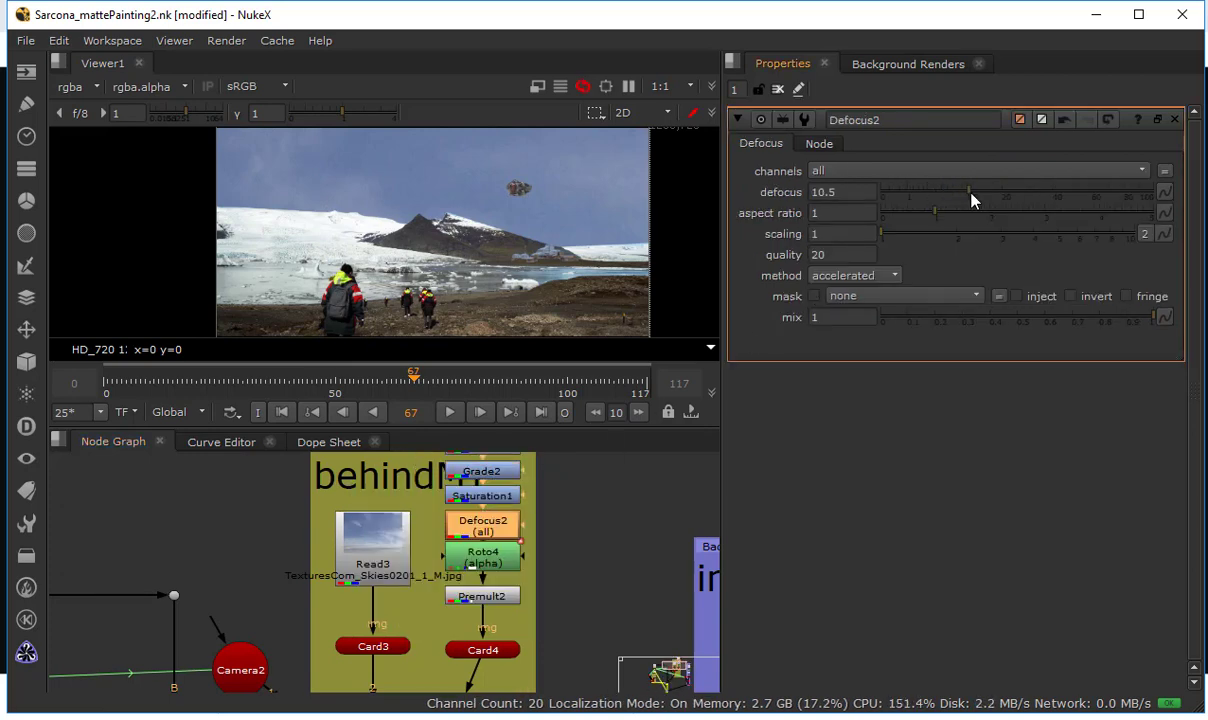
click(779, 90)
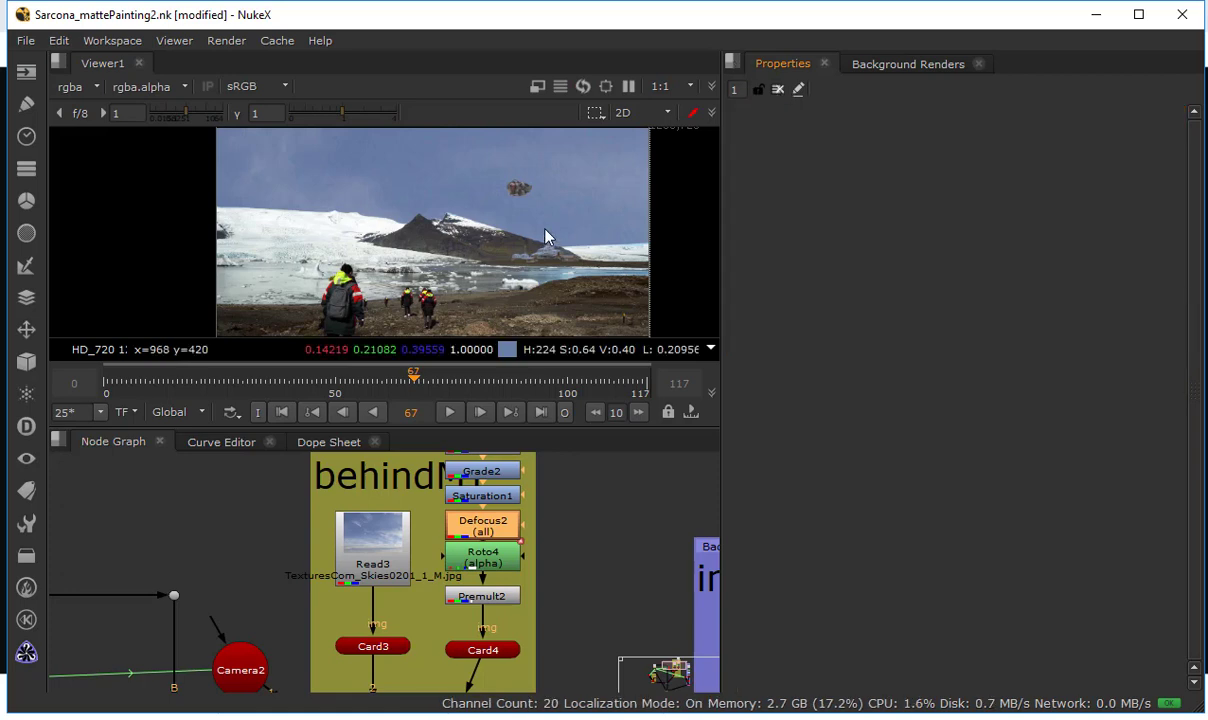
Display the original spaceship image from Read4 in the viewer
middle_drag(552, 530, 548, 657)
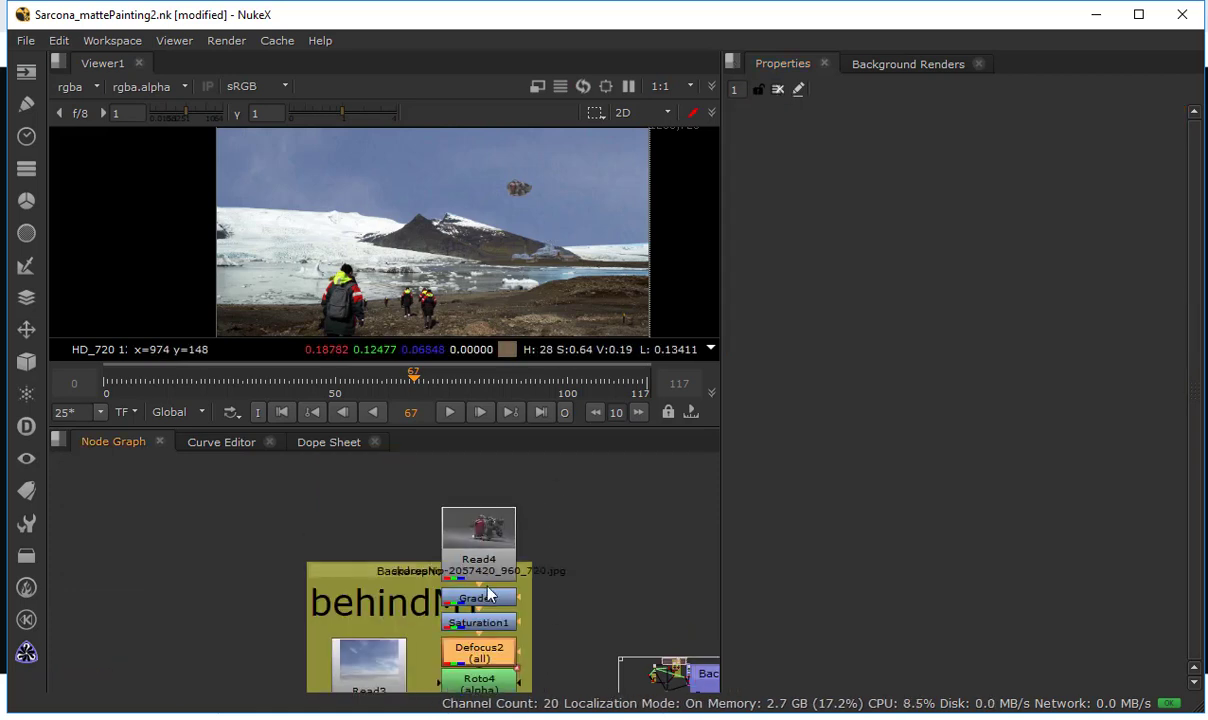
click(488, 539)
key(1)
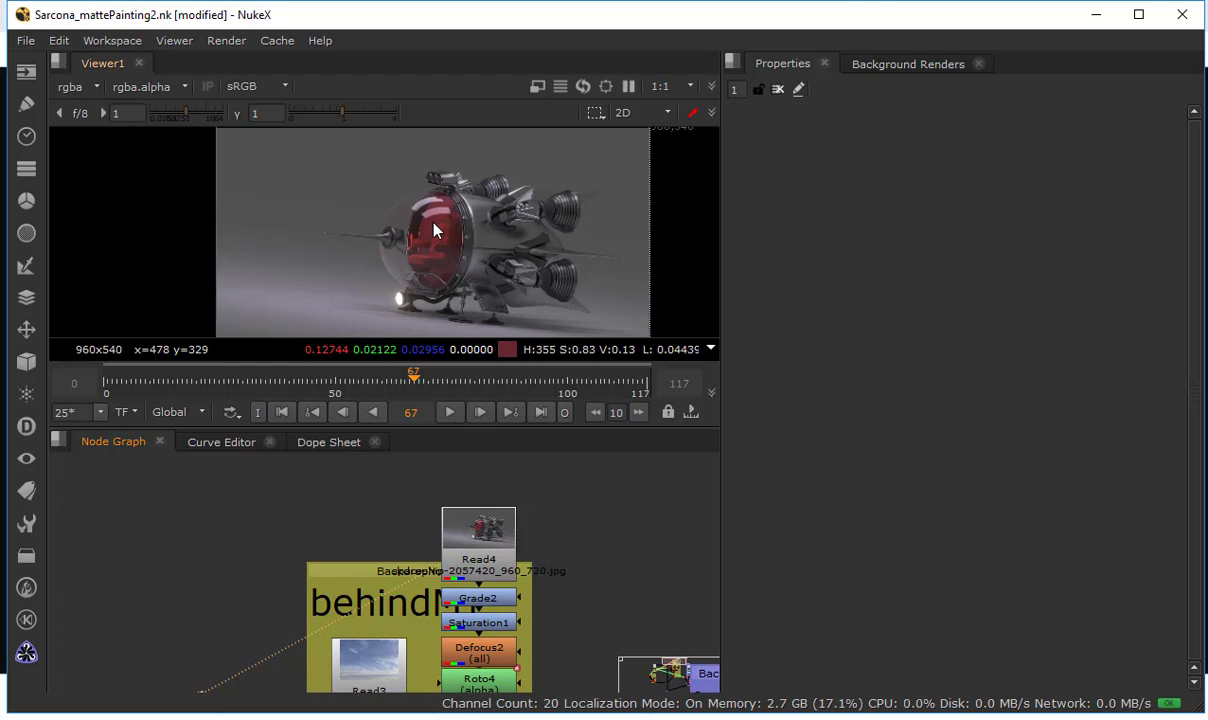
Switch to the browser and search Google Images for "day for night" in a new tab
key(alt+Tab)
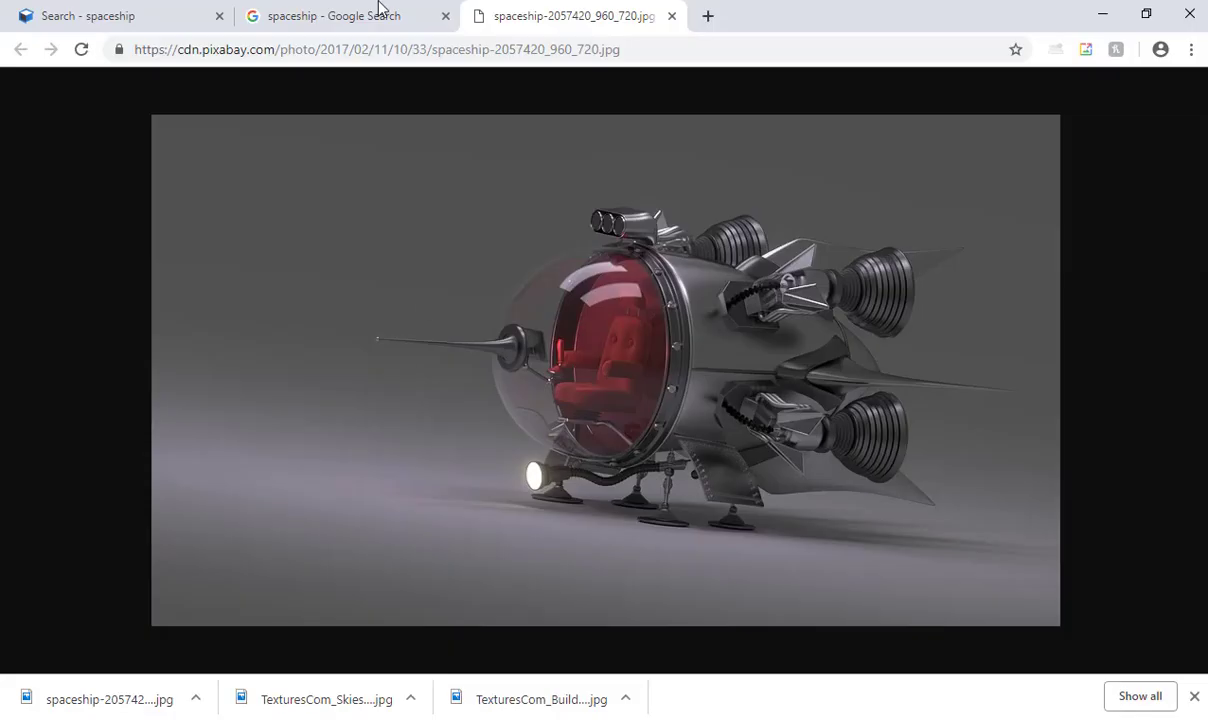
click(705, 24)
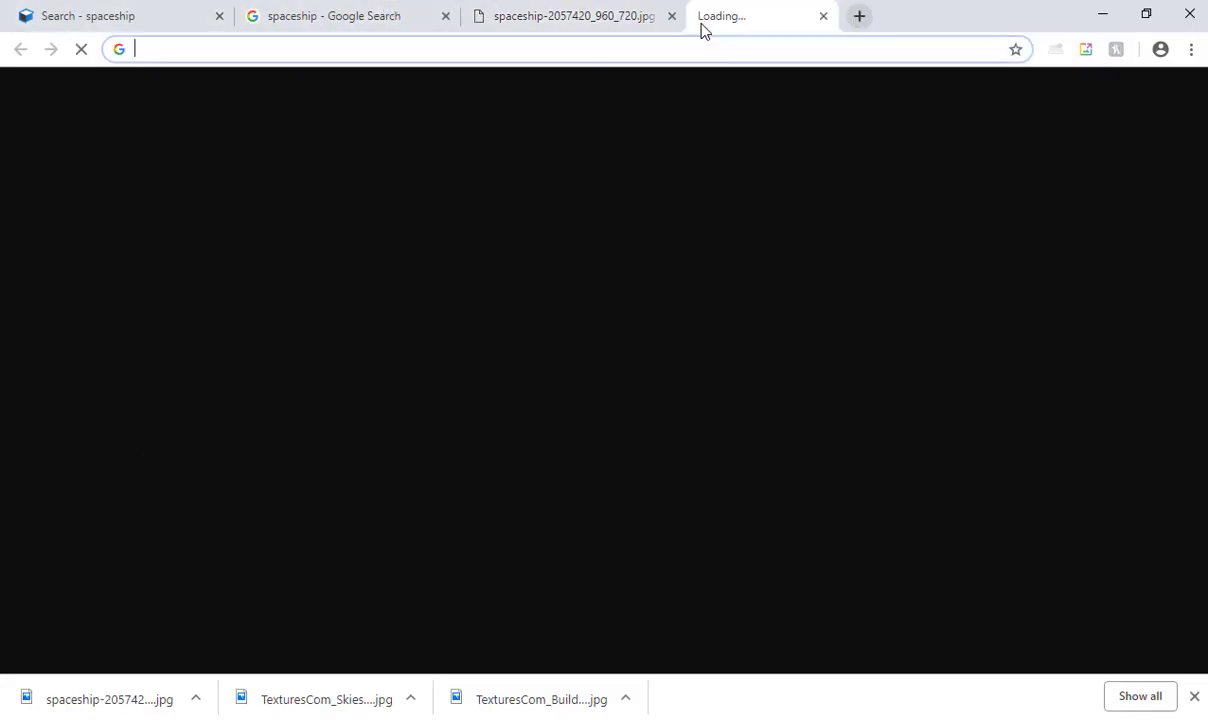
text(day for )
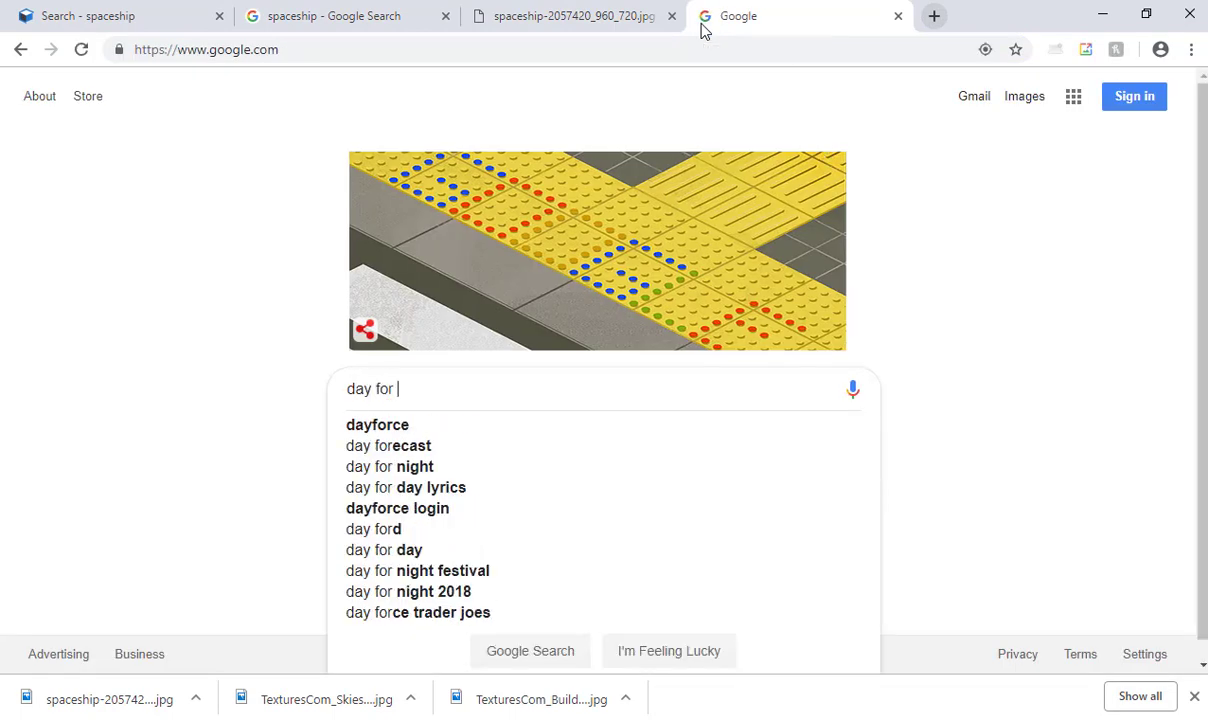
text(night)
key(Return)
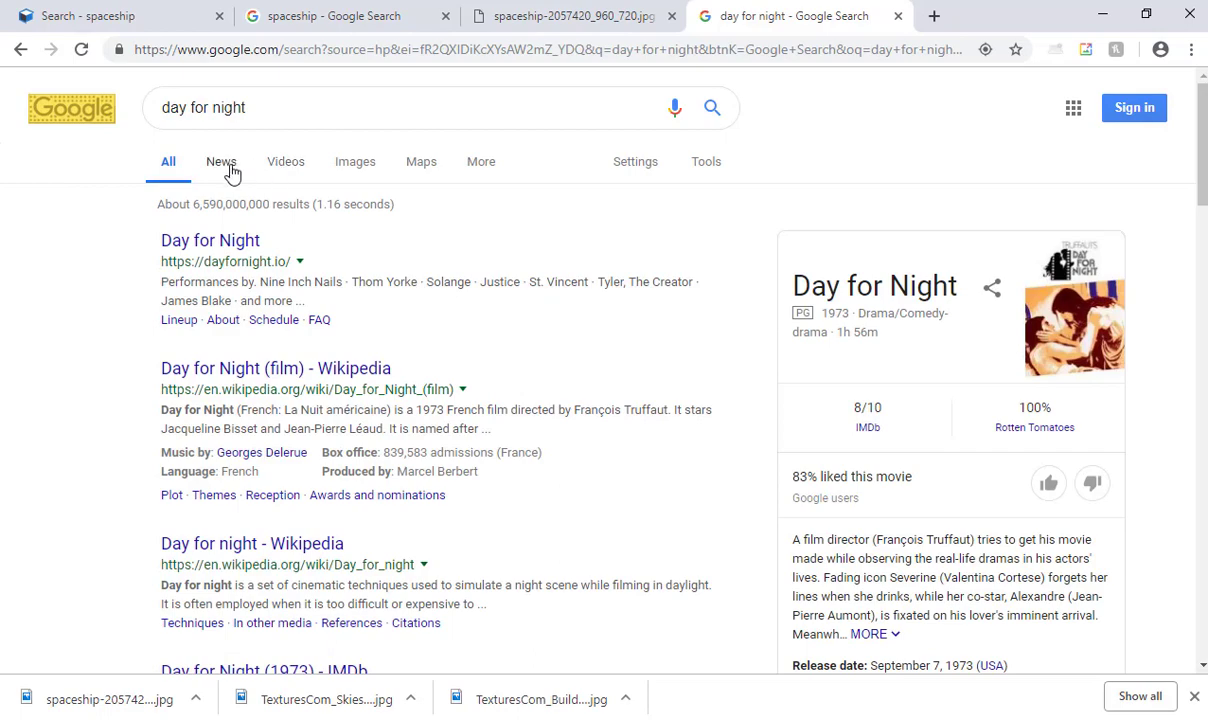
click(345, 166)
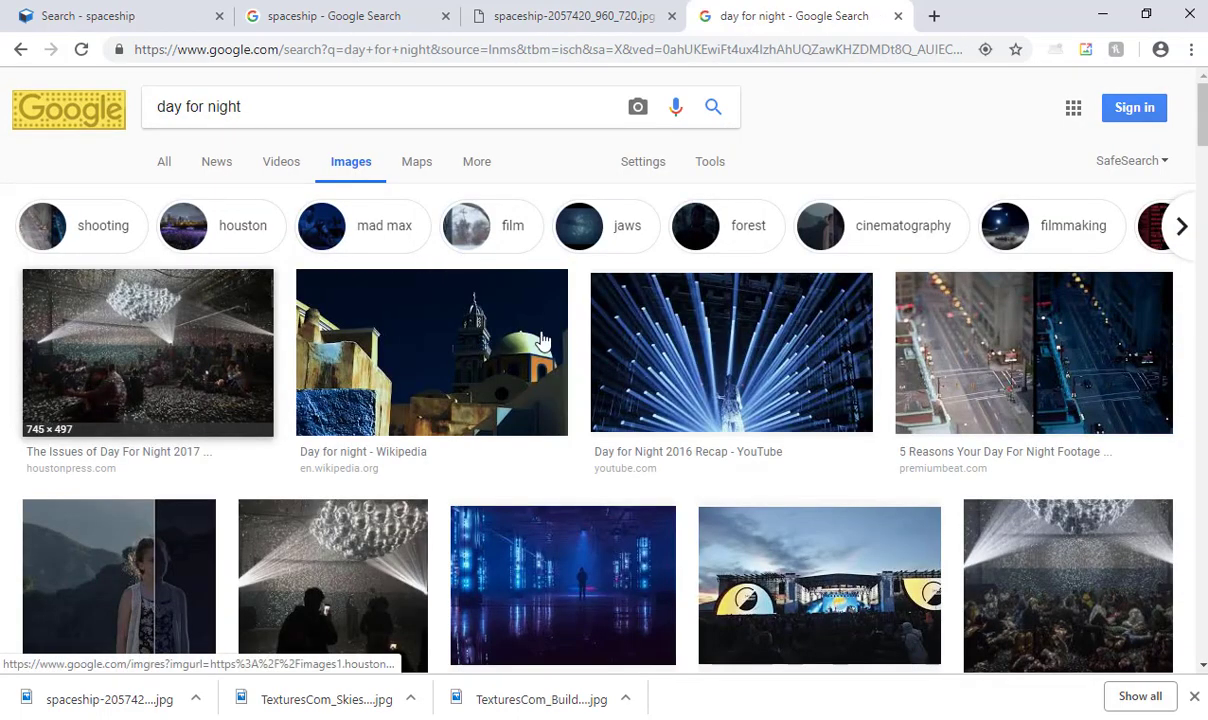
Examine the day-for-night image results, previewing the street, snowy cabin, low light LUT and neon city examples
scroll(545, 334, down, 2)
scroll(545, 334, up, 2)
click(995, 290)
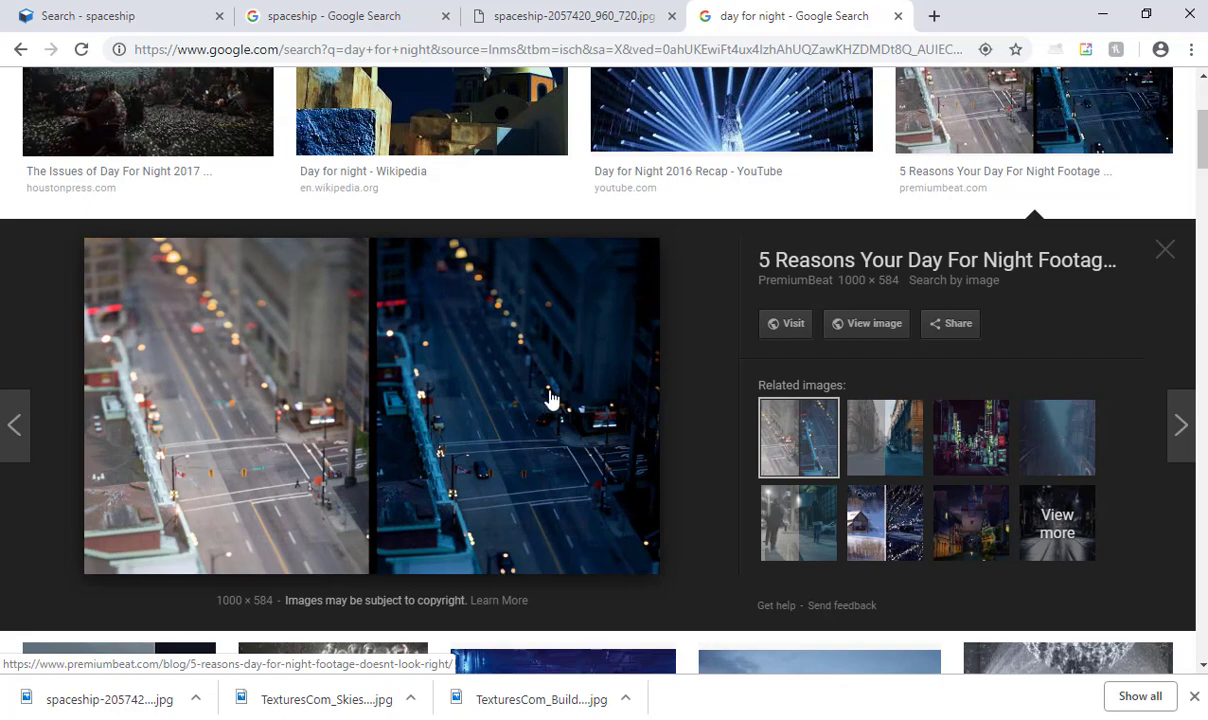
click(884, 522)
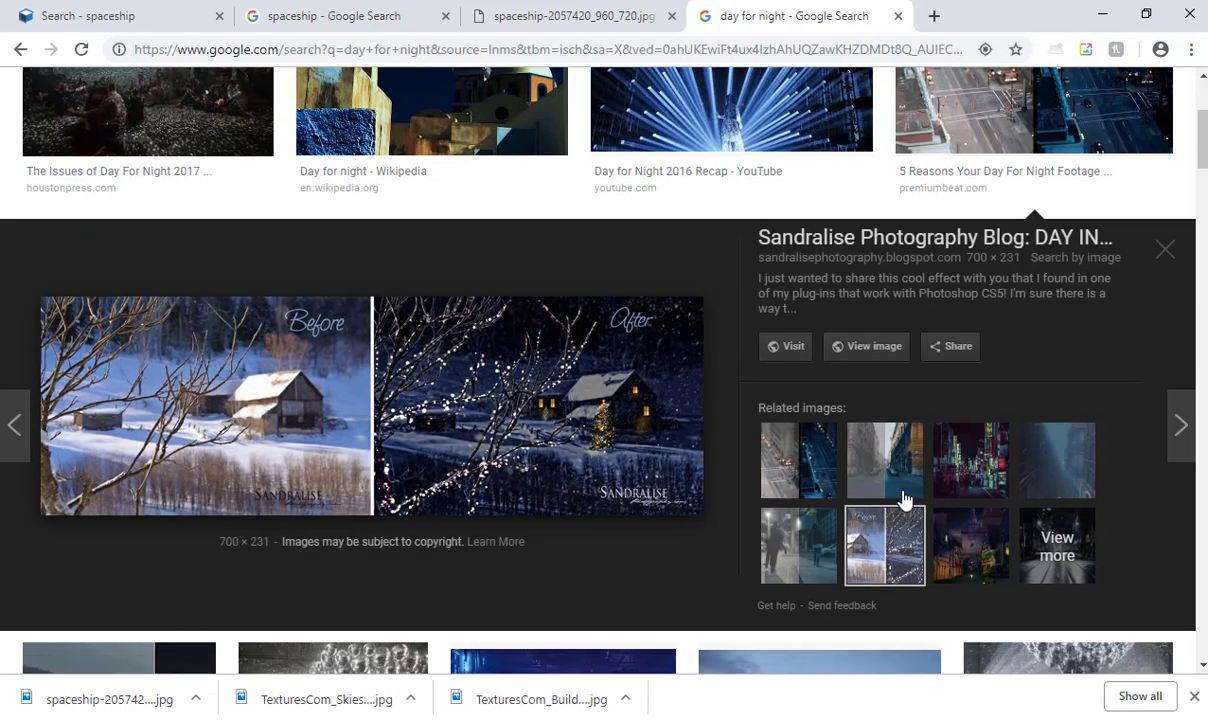
click(793, 548)
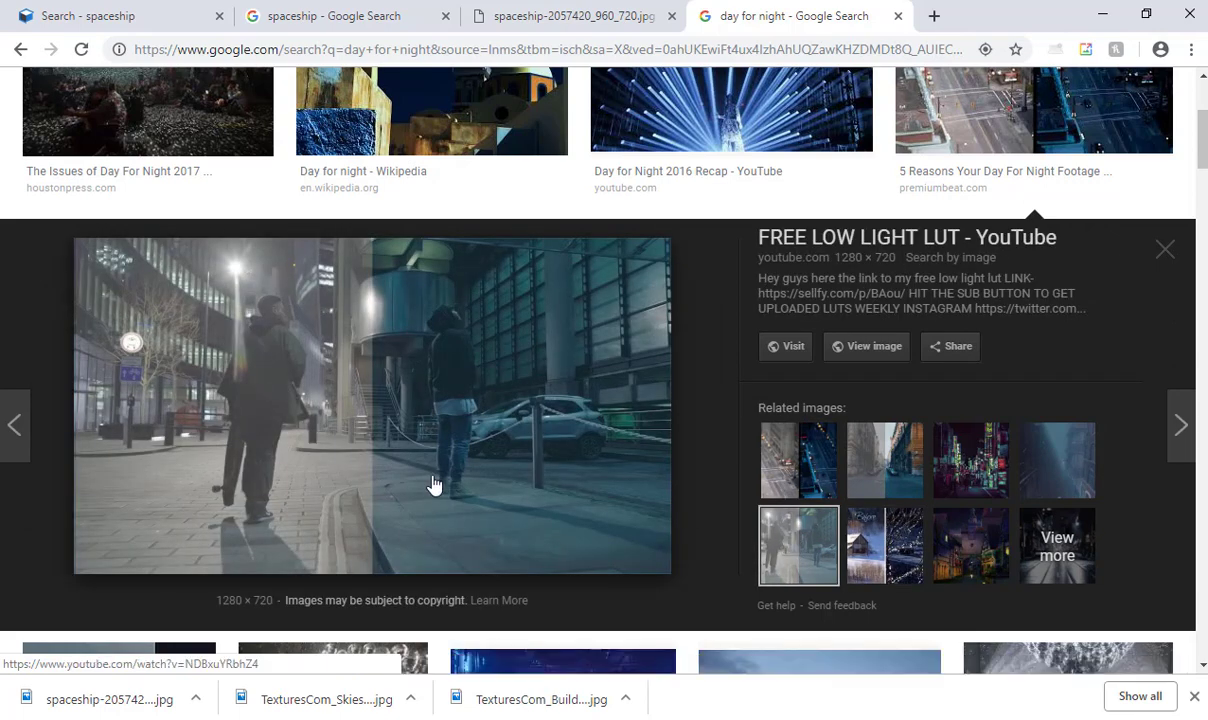
click(990, 462)
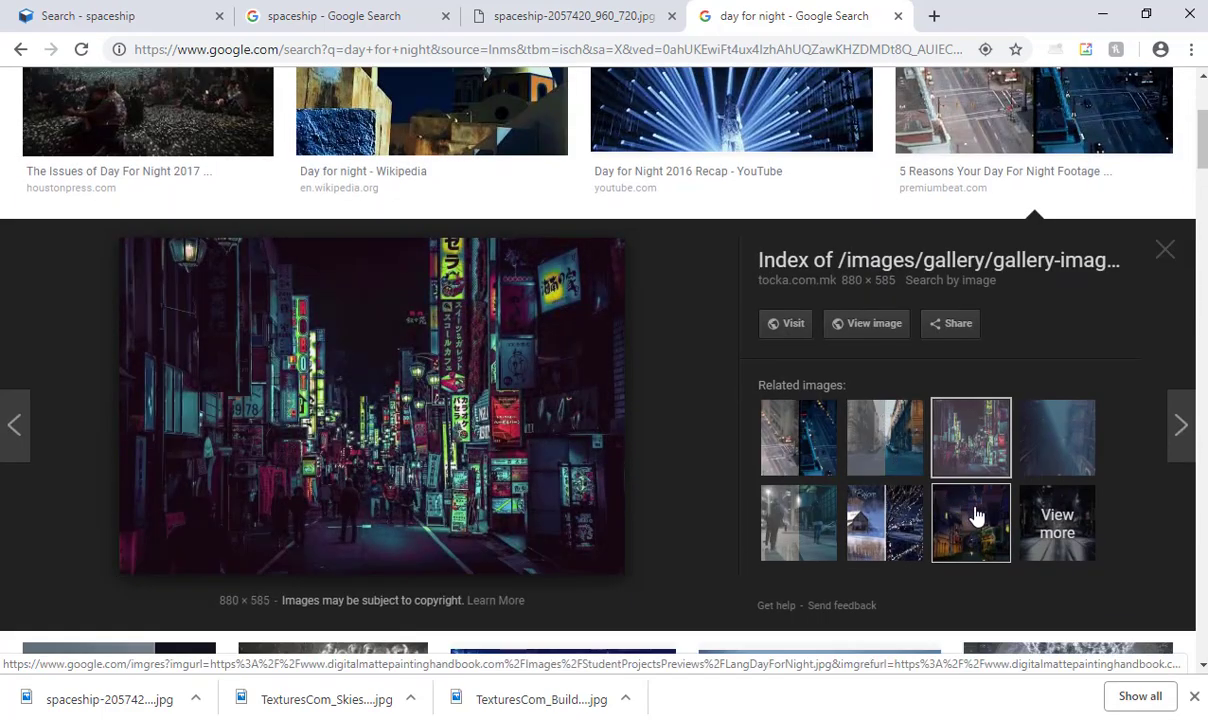
scroll(503, 456, up, 3)
scroll(503, 456, down, 7)
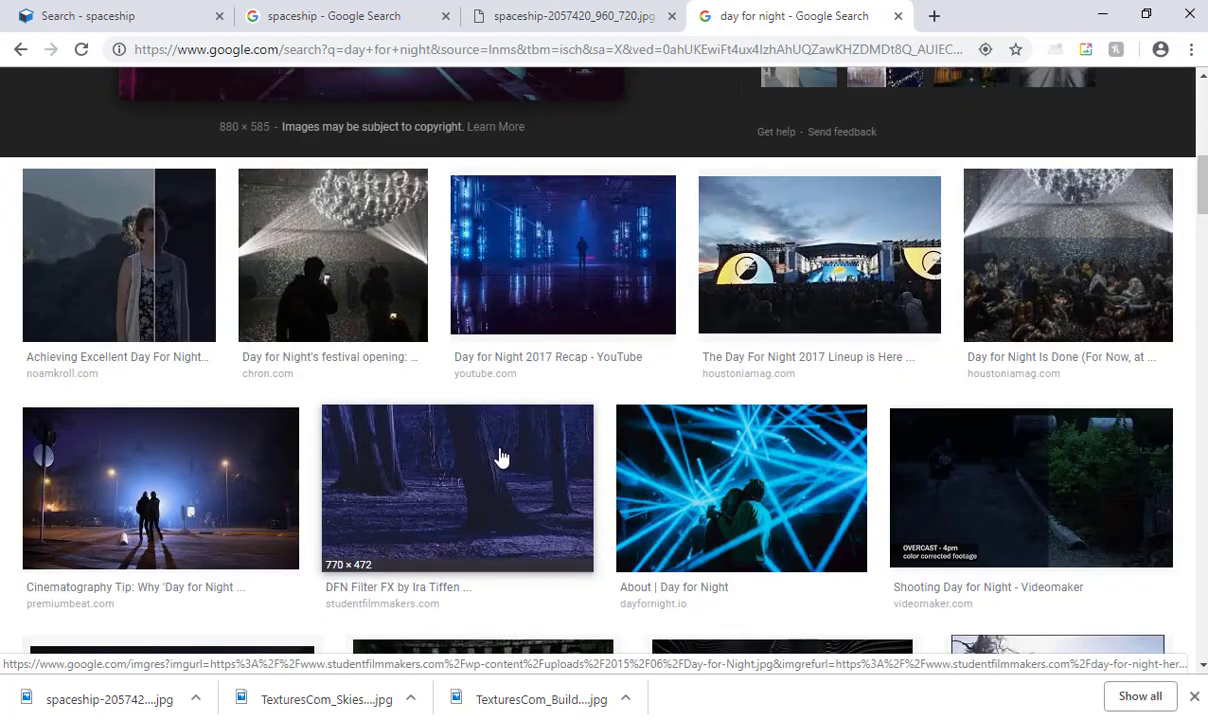
Return to NukeX and display the final composite from Merge2 in the viewer
key(alt+Tab)
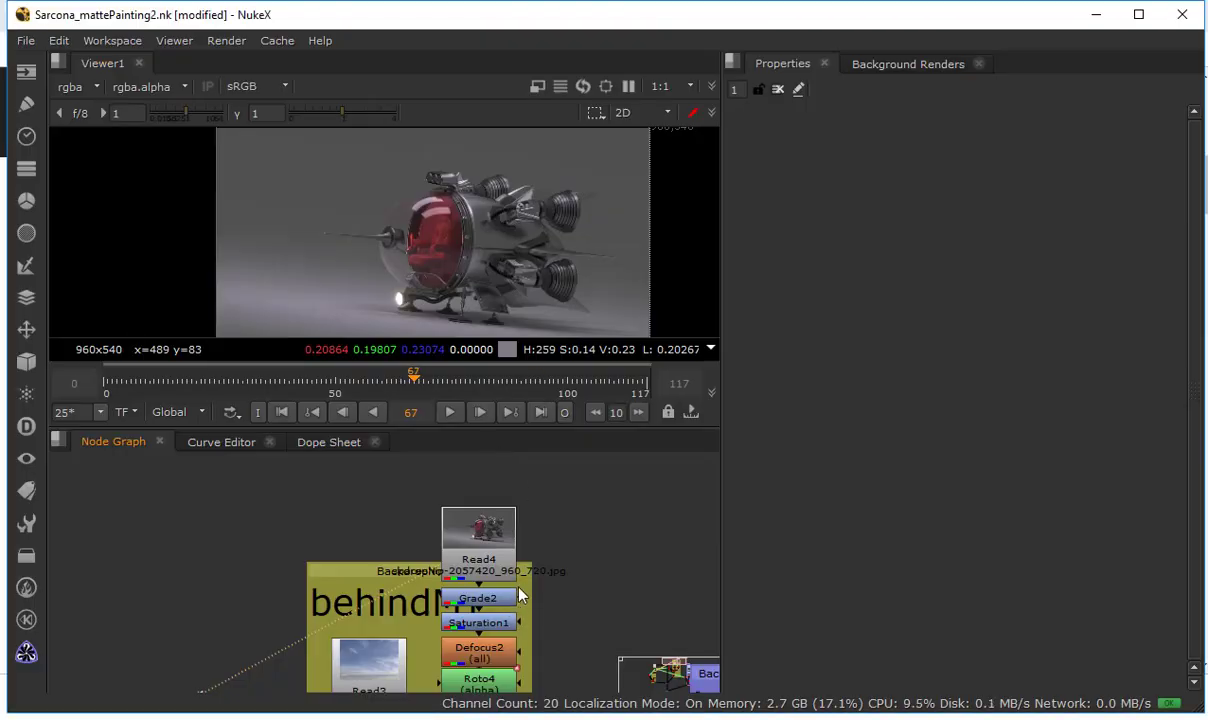
mouse_move(519, 595)
middle_down()
mouse_move(503, 553)
mouse_move(511, 375)
middle_up()
middle_drag(441, 680, 460, 460)
middle_drag(351, 679, 458, 488)
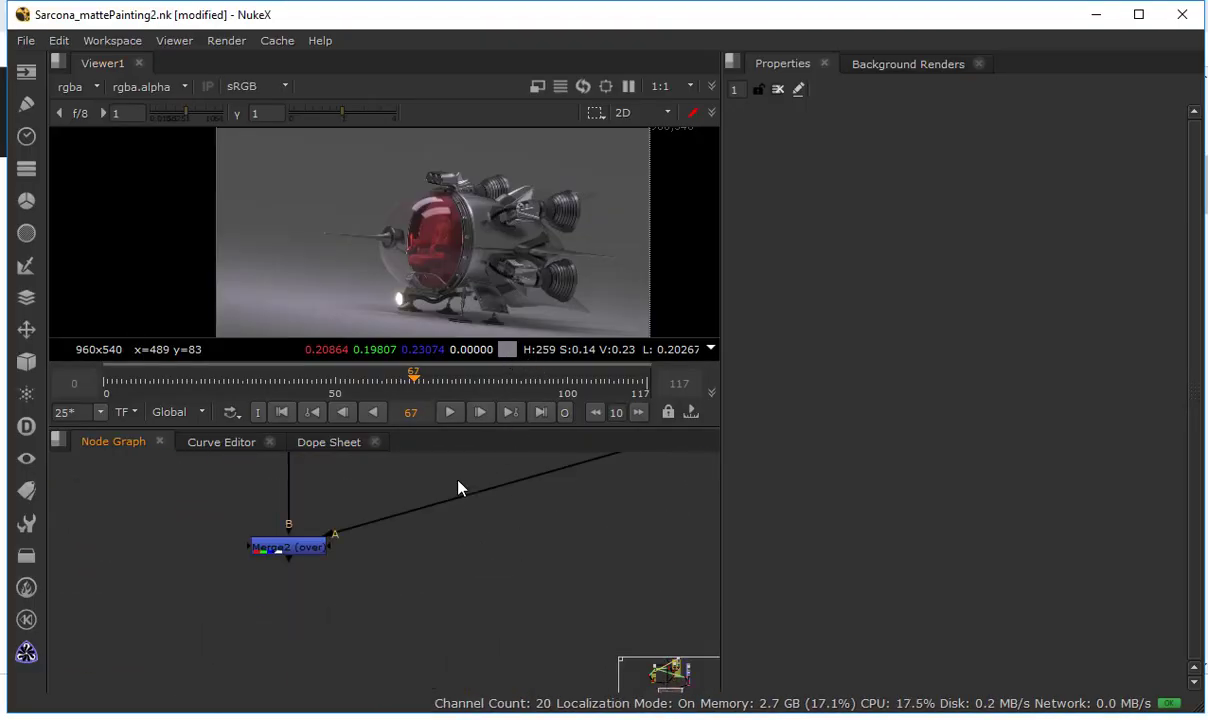
click(295, 558)
key(1)
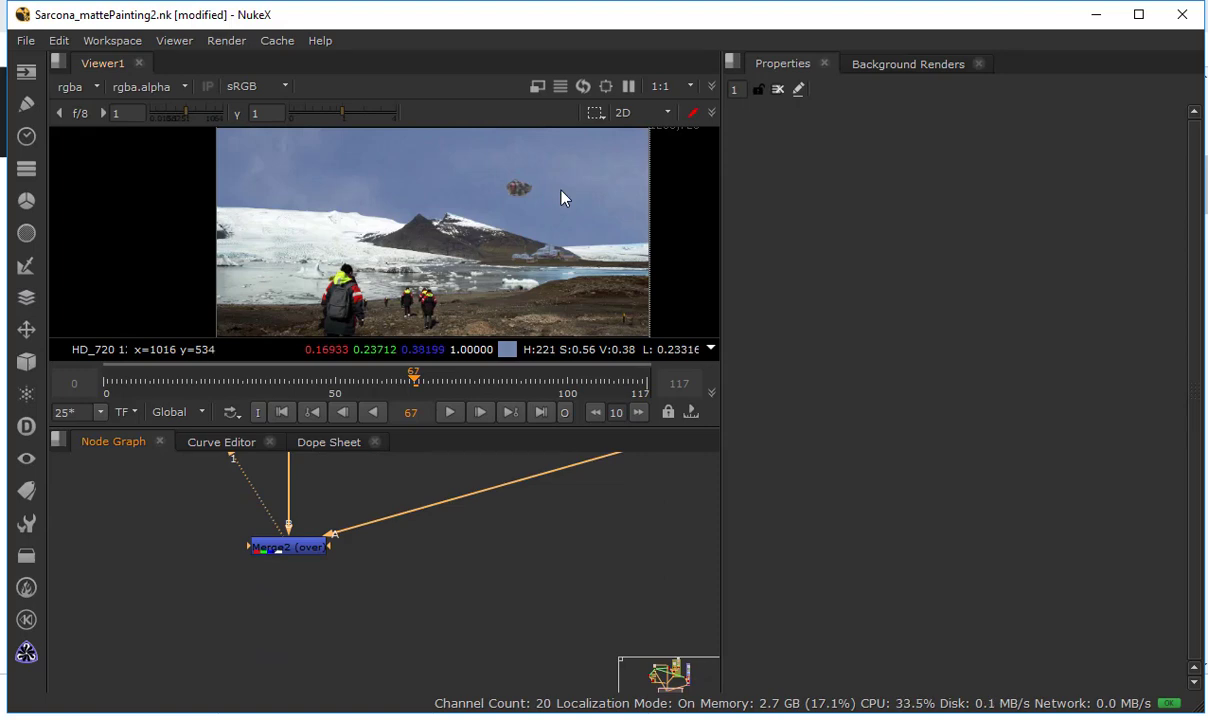